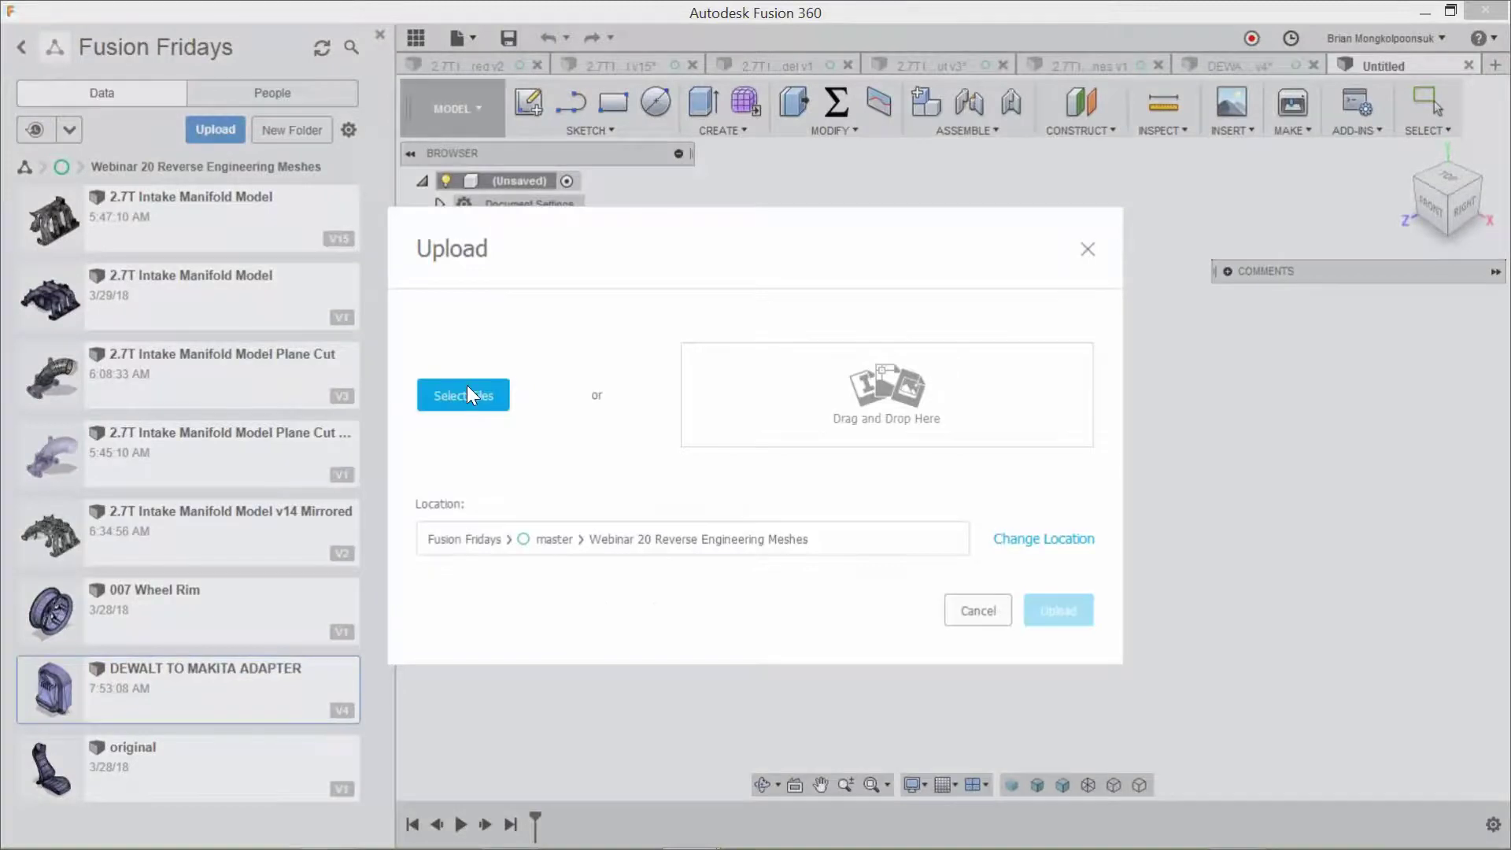
Review the file types supported for upload and the file commands available, leaving without uploading anything.
left_click(464, 385)
left_click(1091, 594)
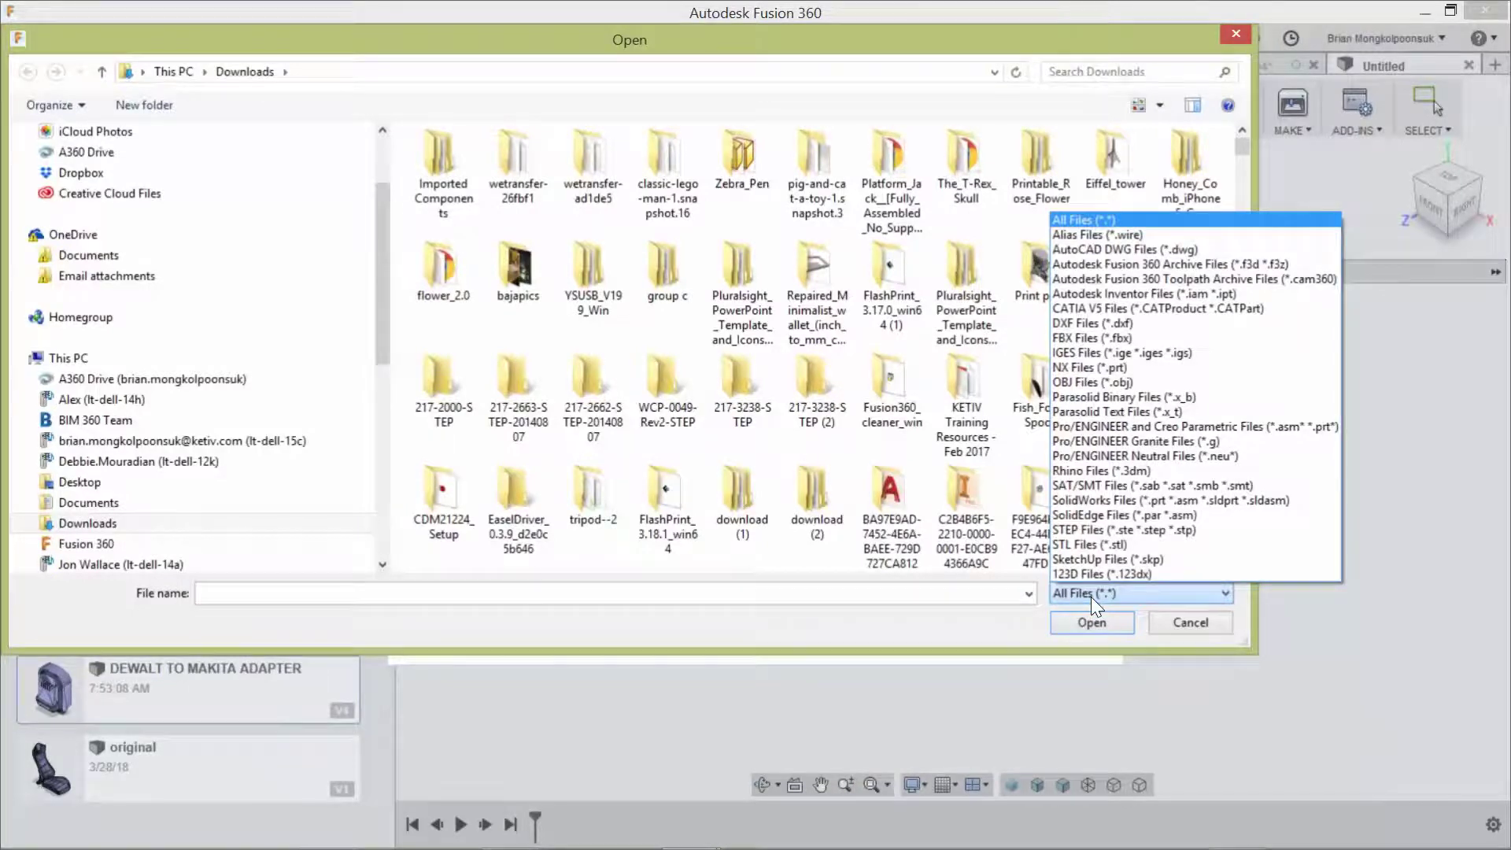
left_click(1181, 623)
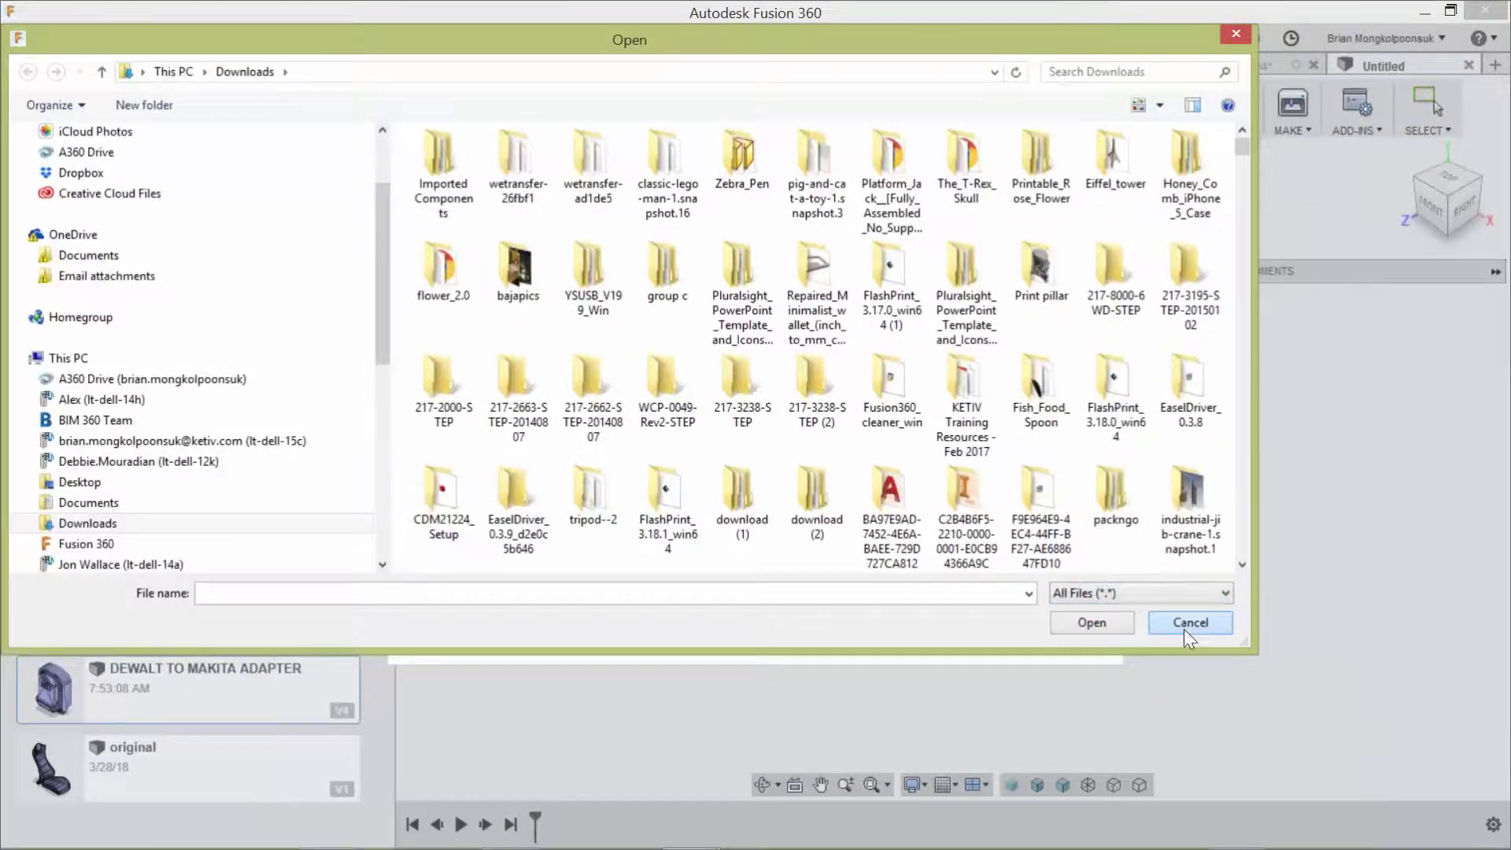
left_click(1184, 629)
left_click(984, 607)
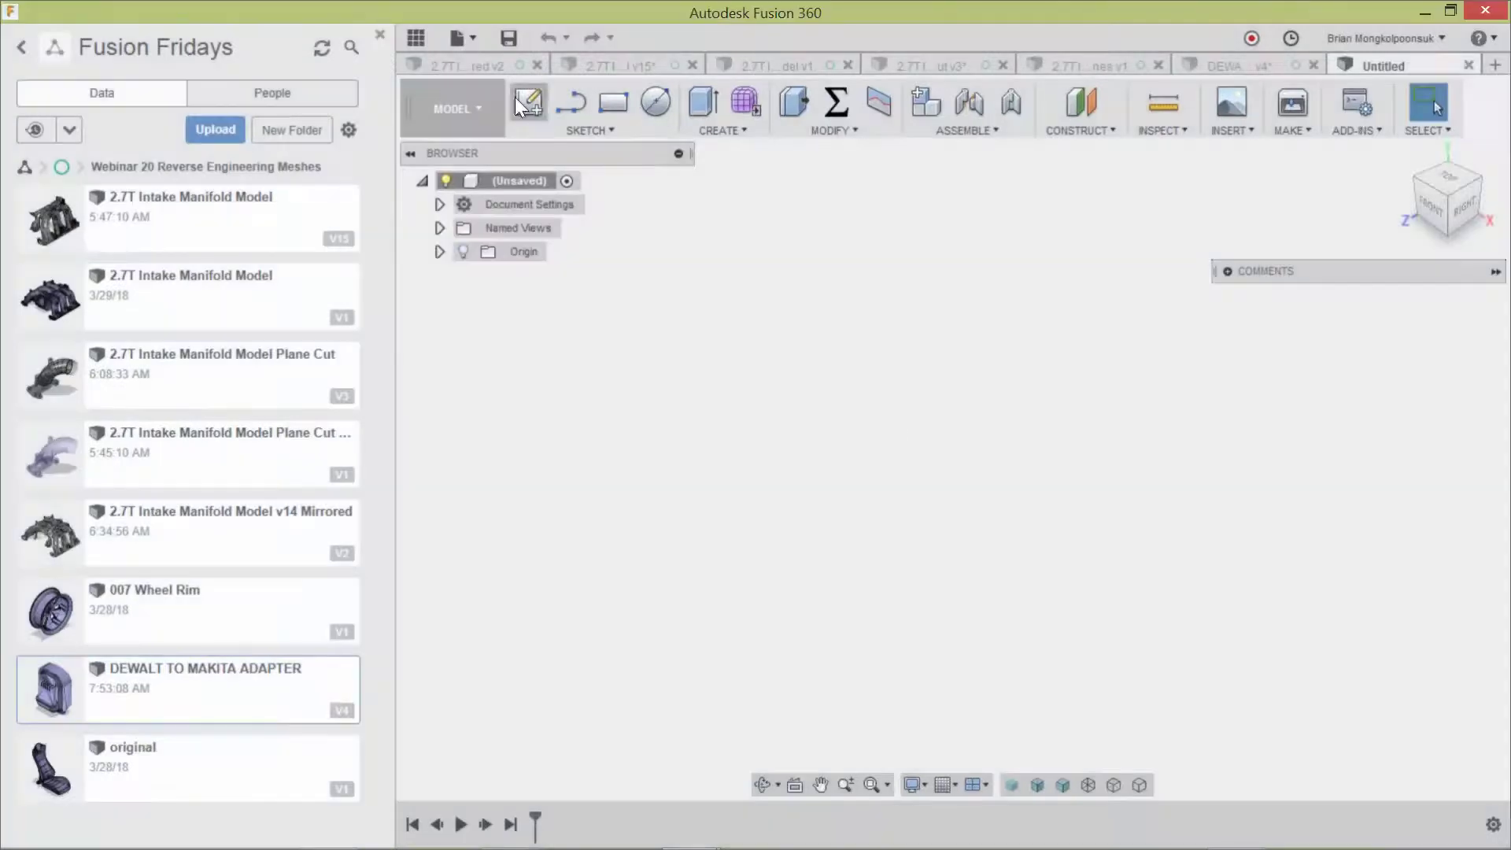
left_click(470, 44)
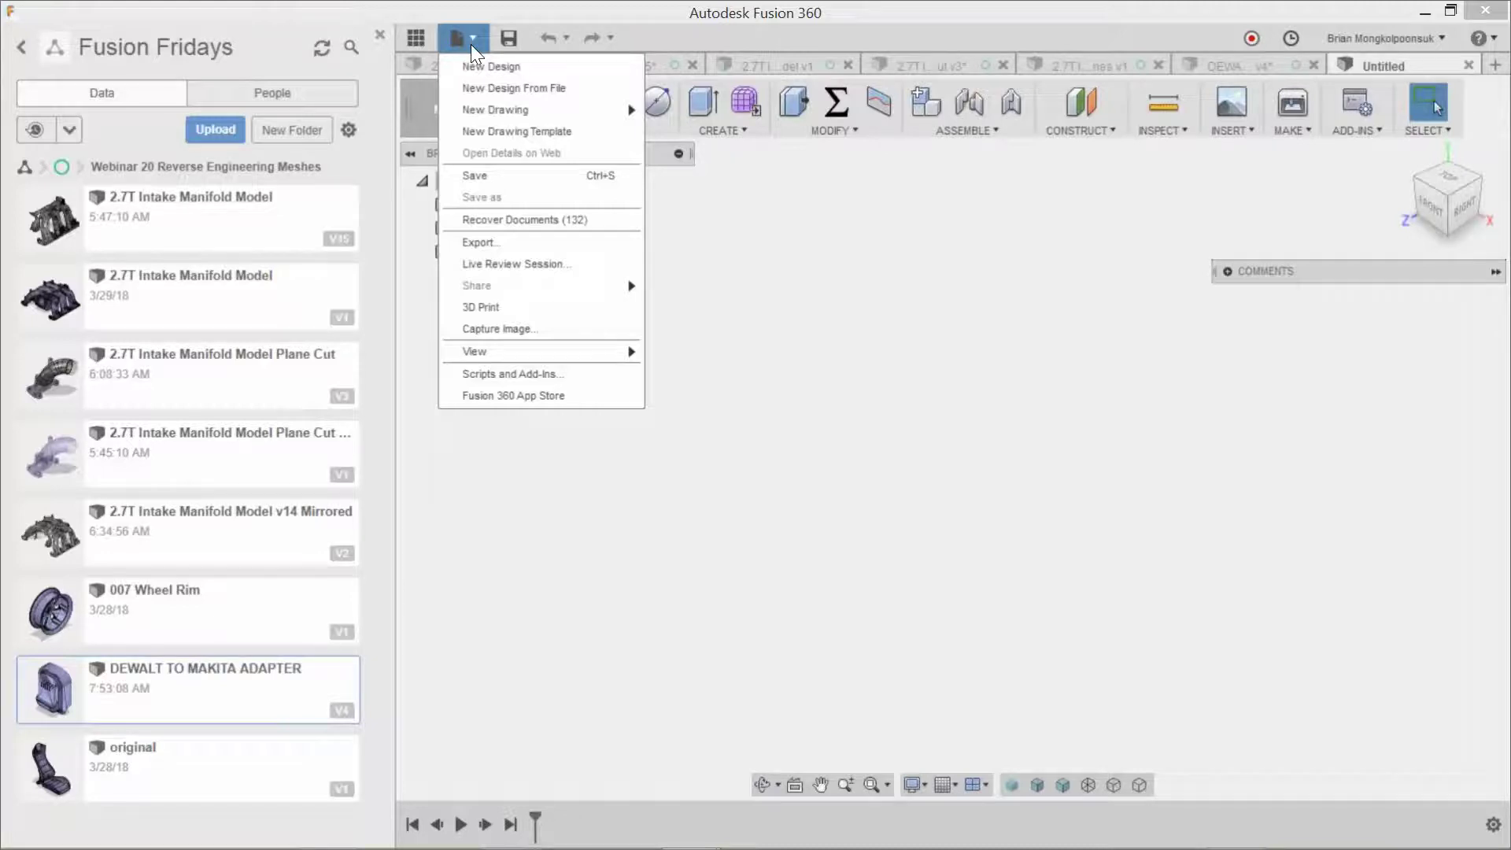
left_click(471, 44)
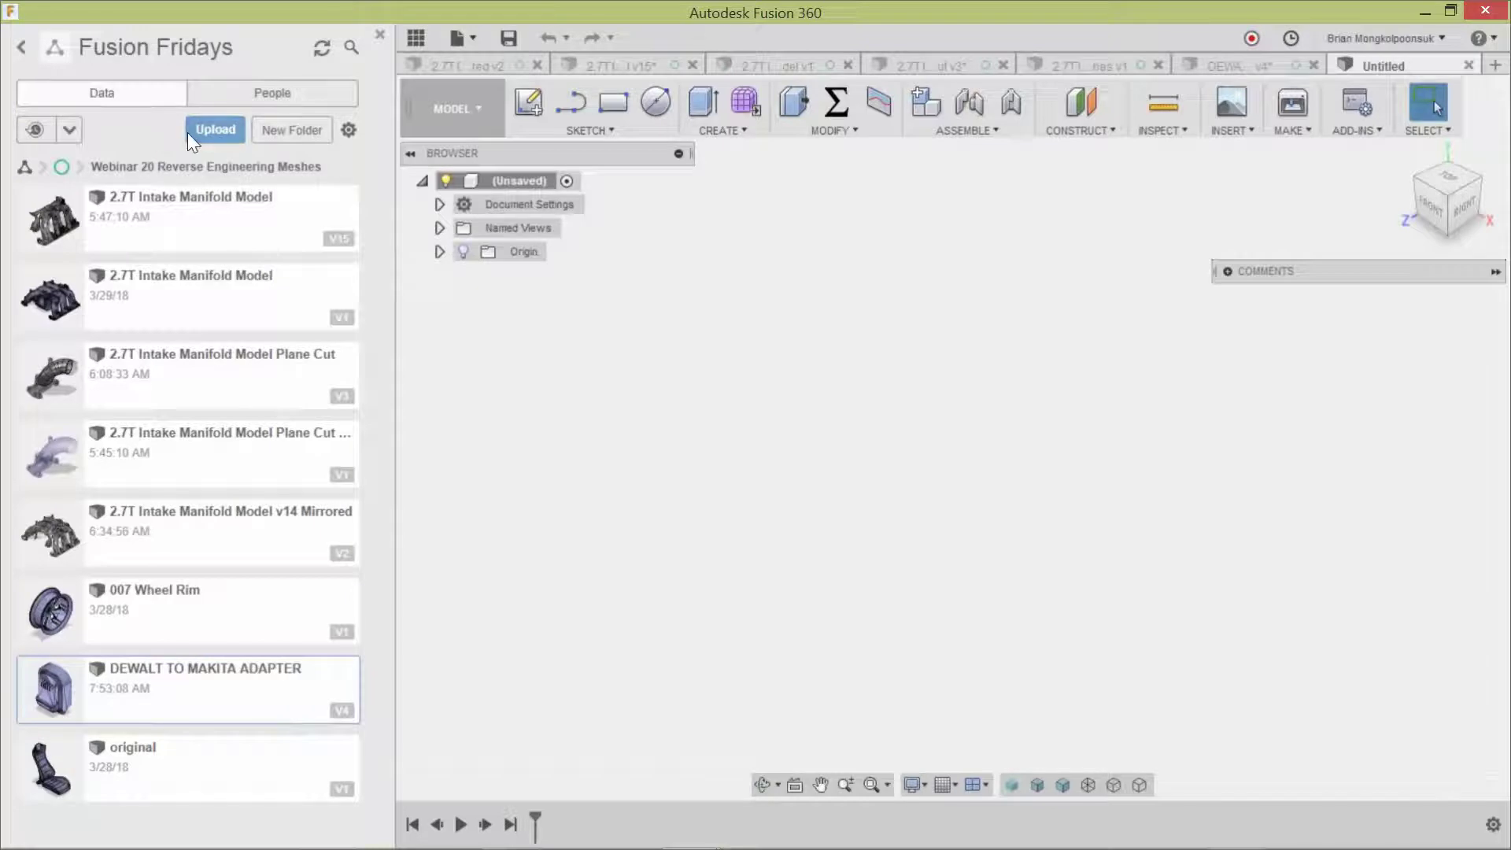
Switch to the web browser, view the GrabCAD pages for the Audi 2.7T intake manifold scan and DeWalt-to-Makita adapter, and return to Fusion 360.
mouse_move(629, 847)
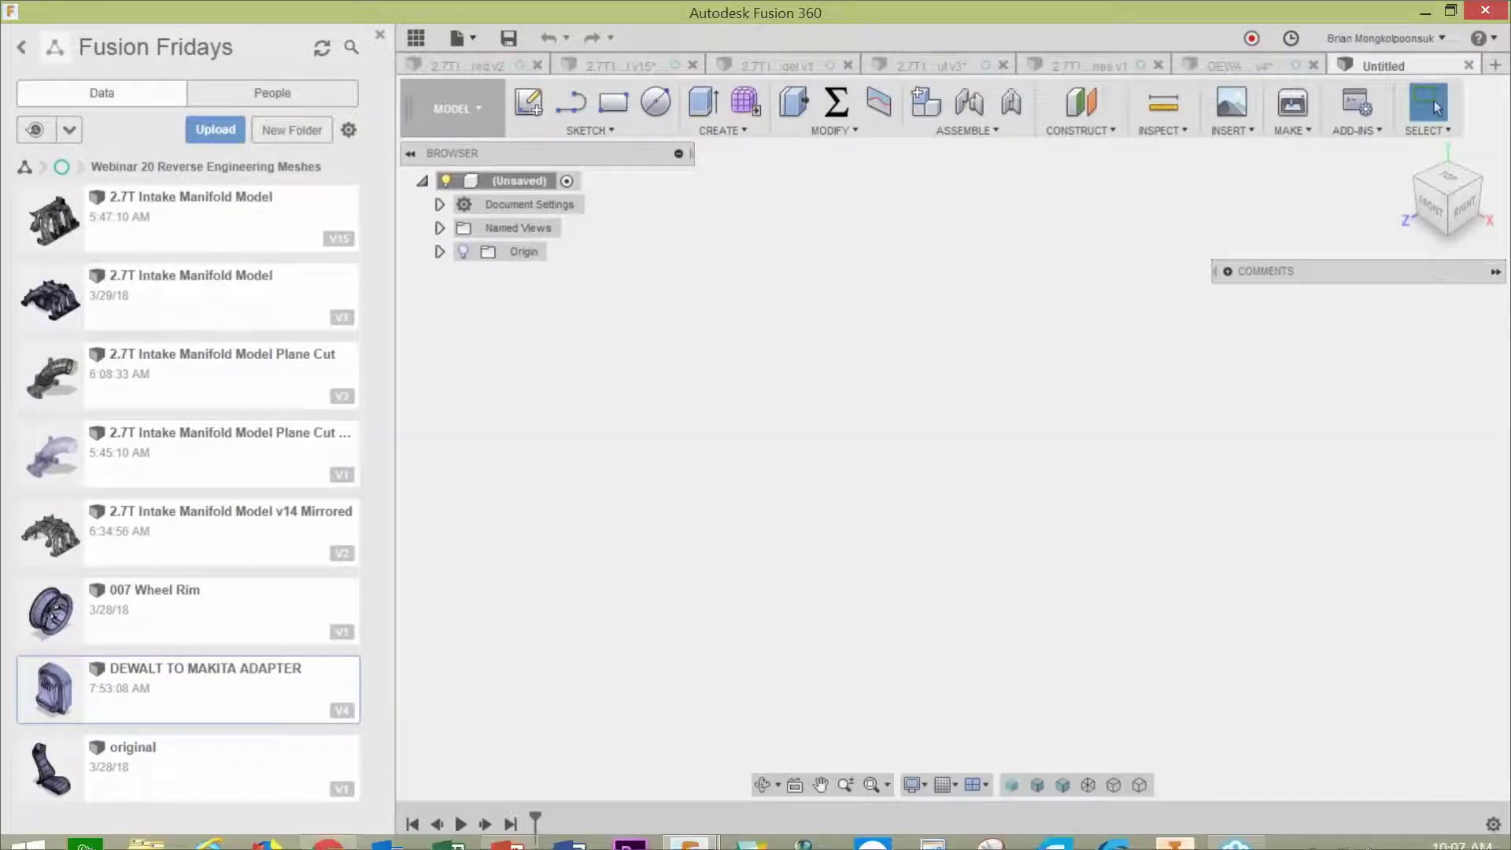
left_click(327, 826)
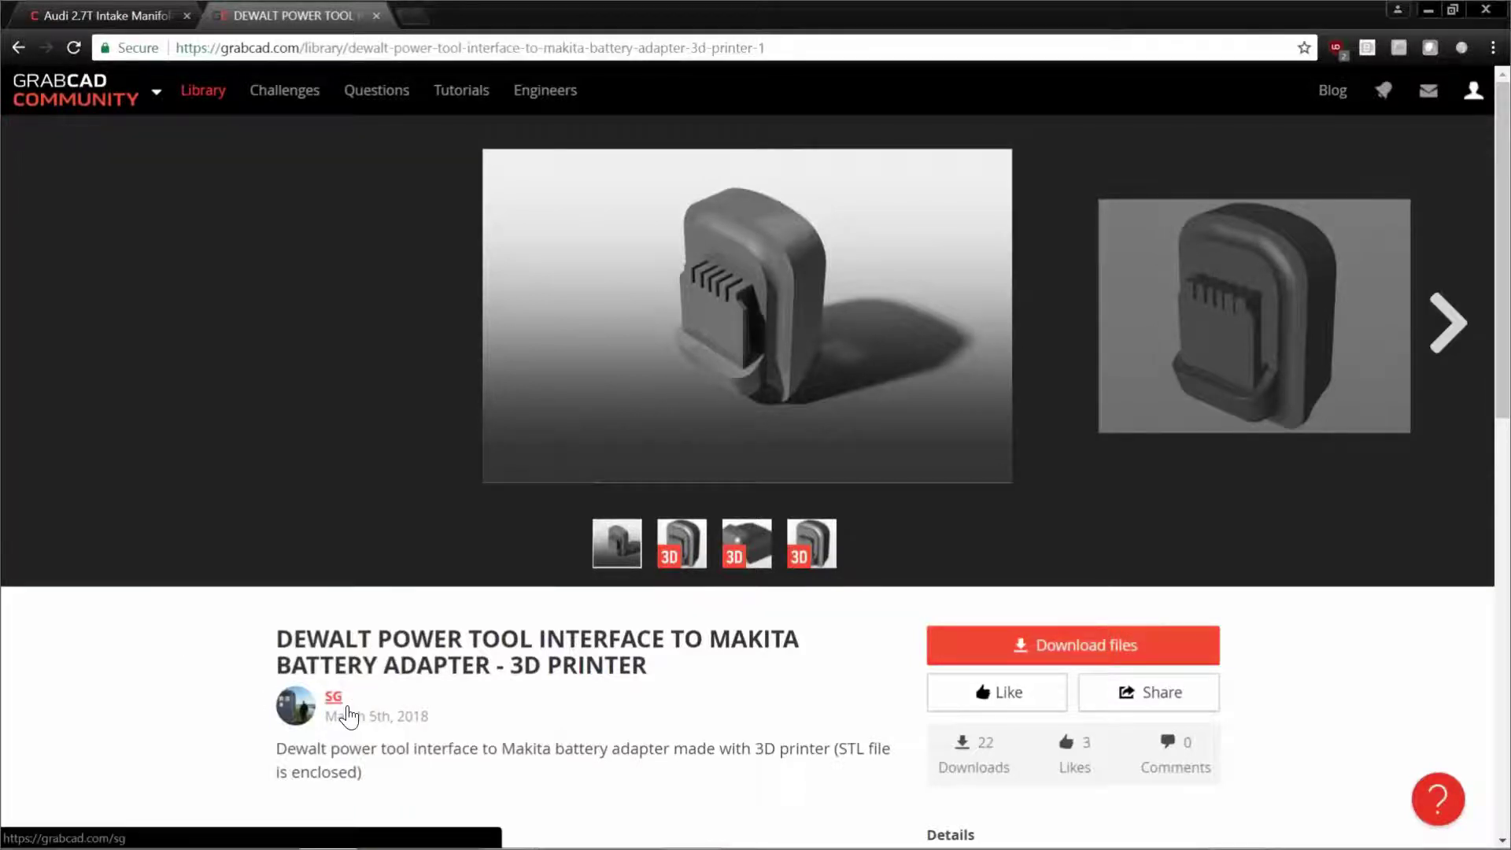
left_click(135, 28)
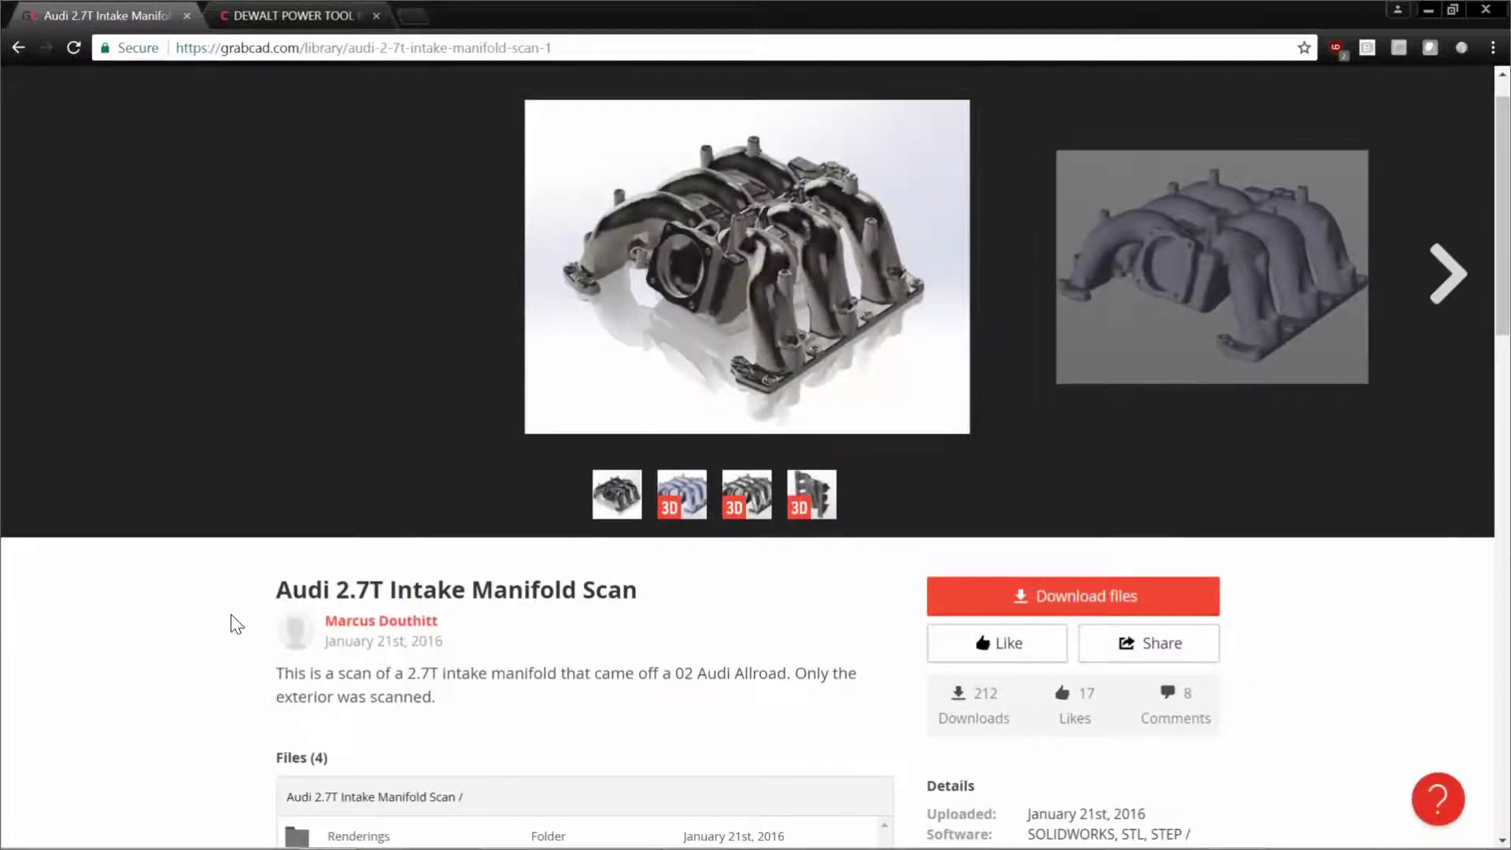
left_click(319, 17)
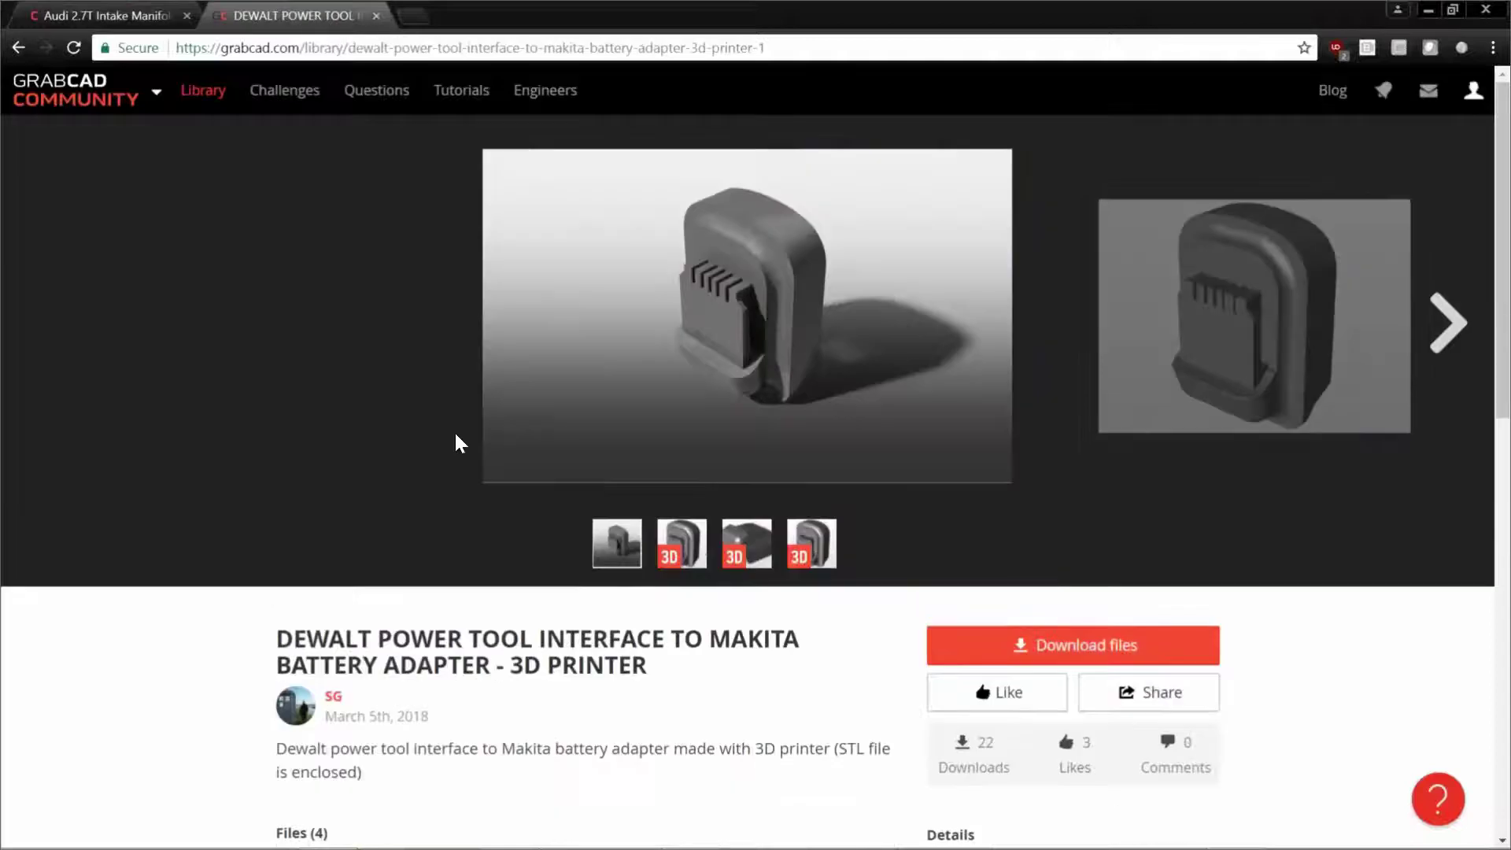
left_click(1428, 11)
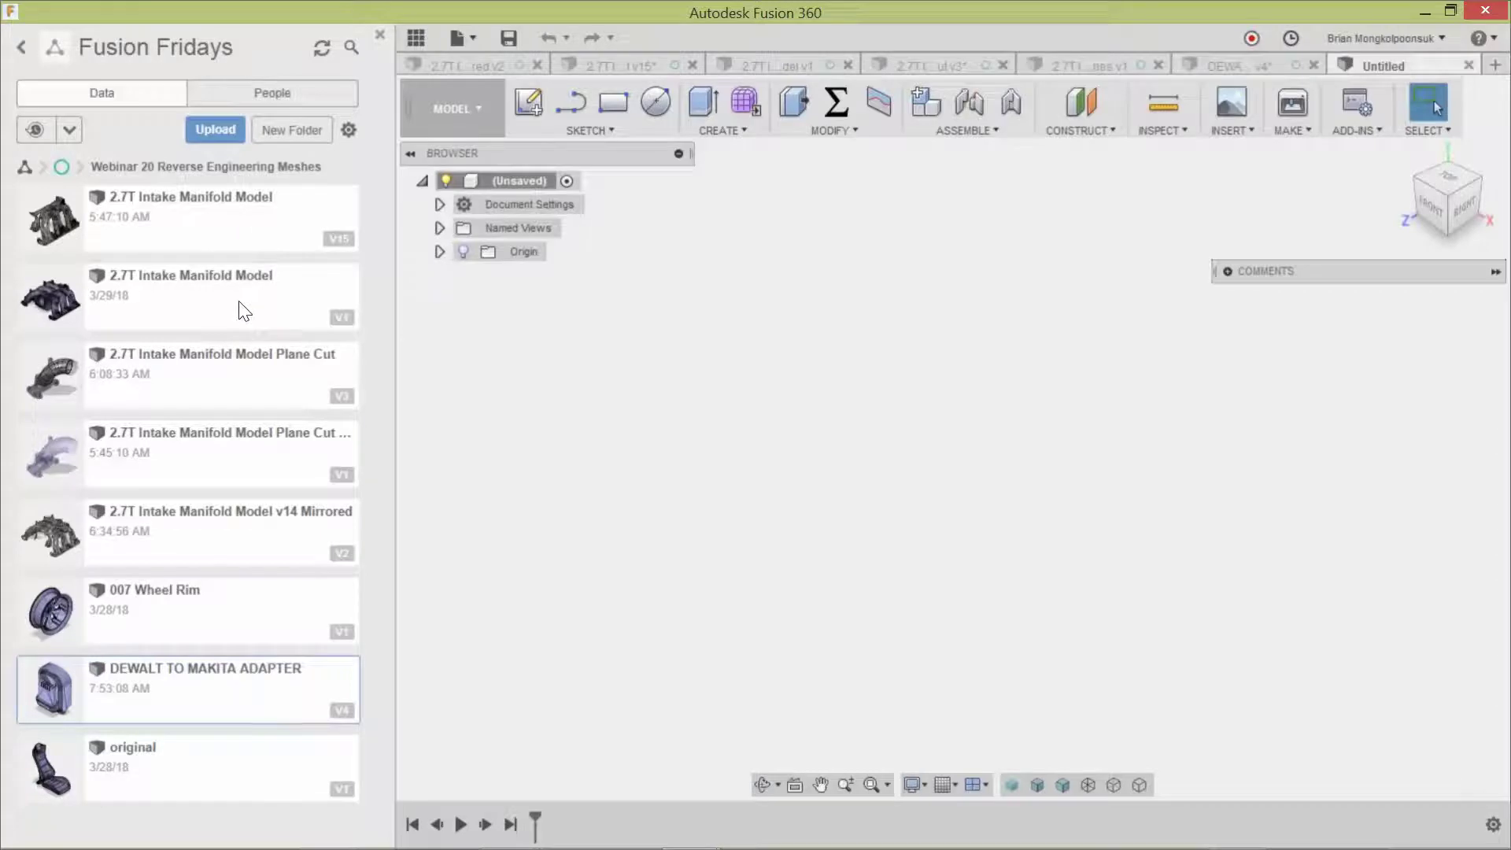
Hide the project data list, bring up the DEWALT TO MAKITA ADAPTER design and expand its bodies.
left_click(379, 33)
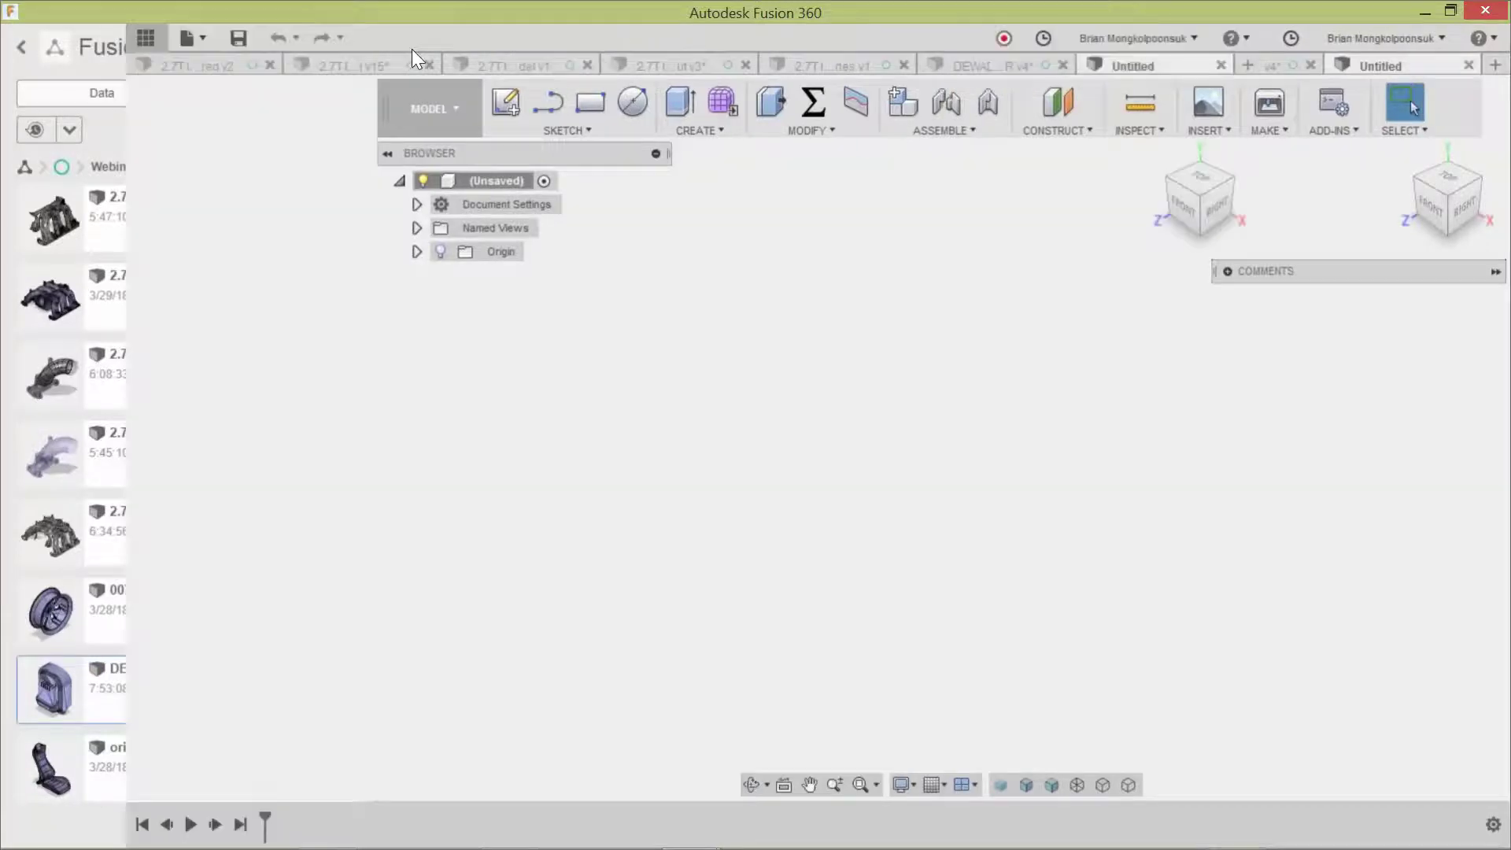
left_click(1065, 66)
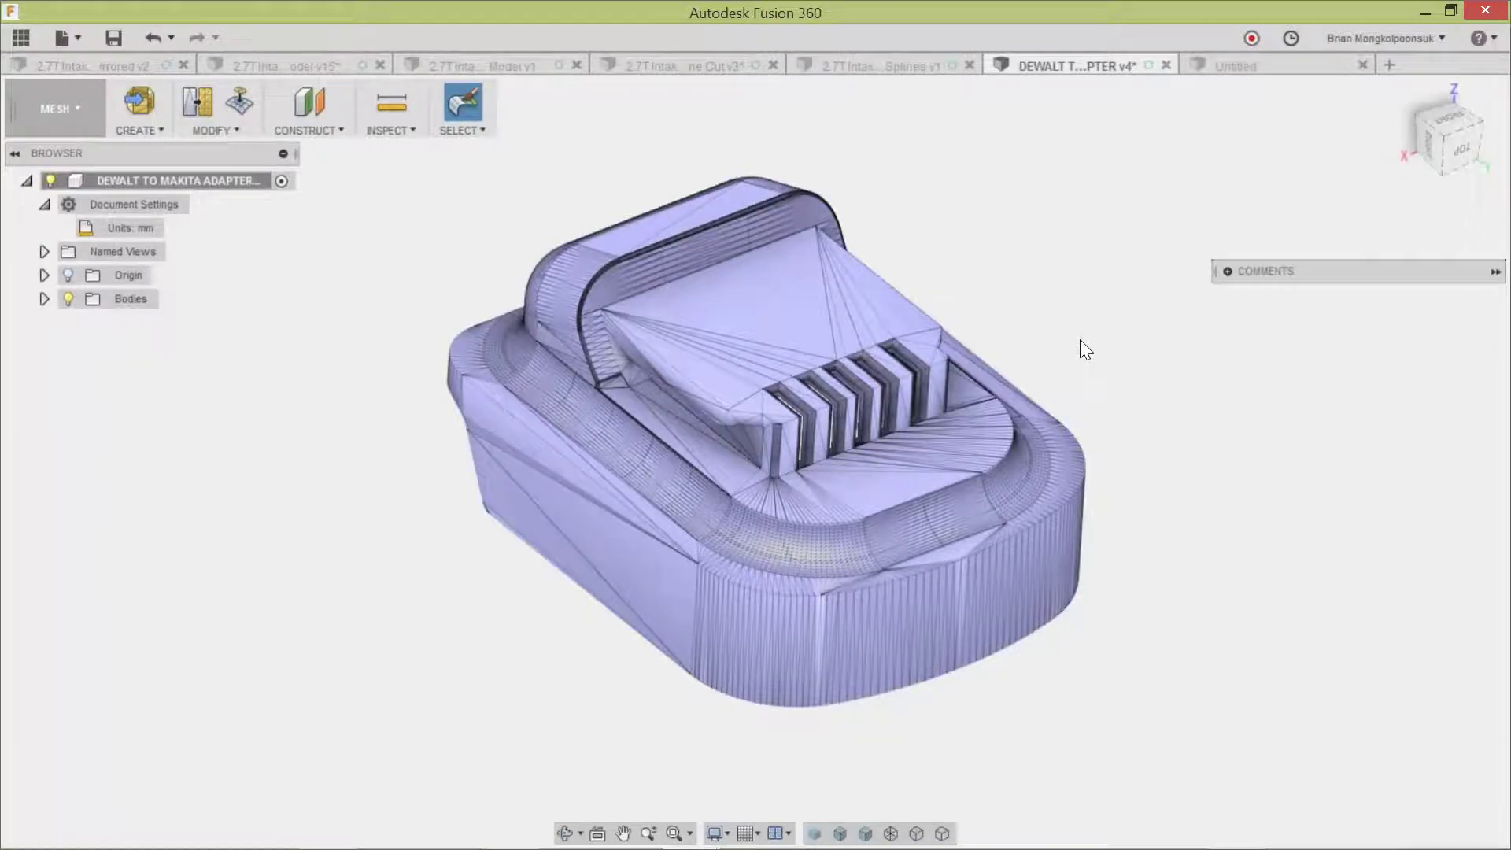
left_click(43, 299)
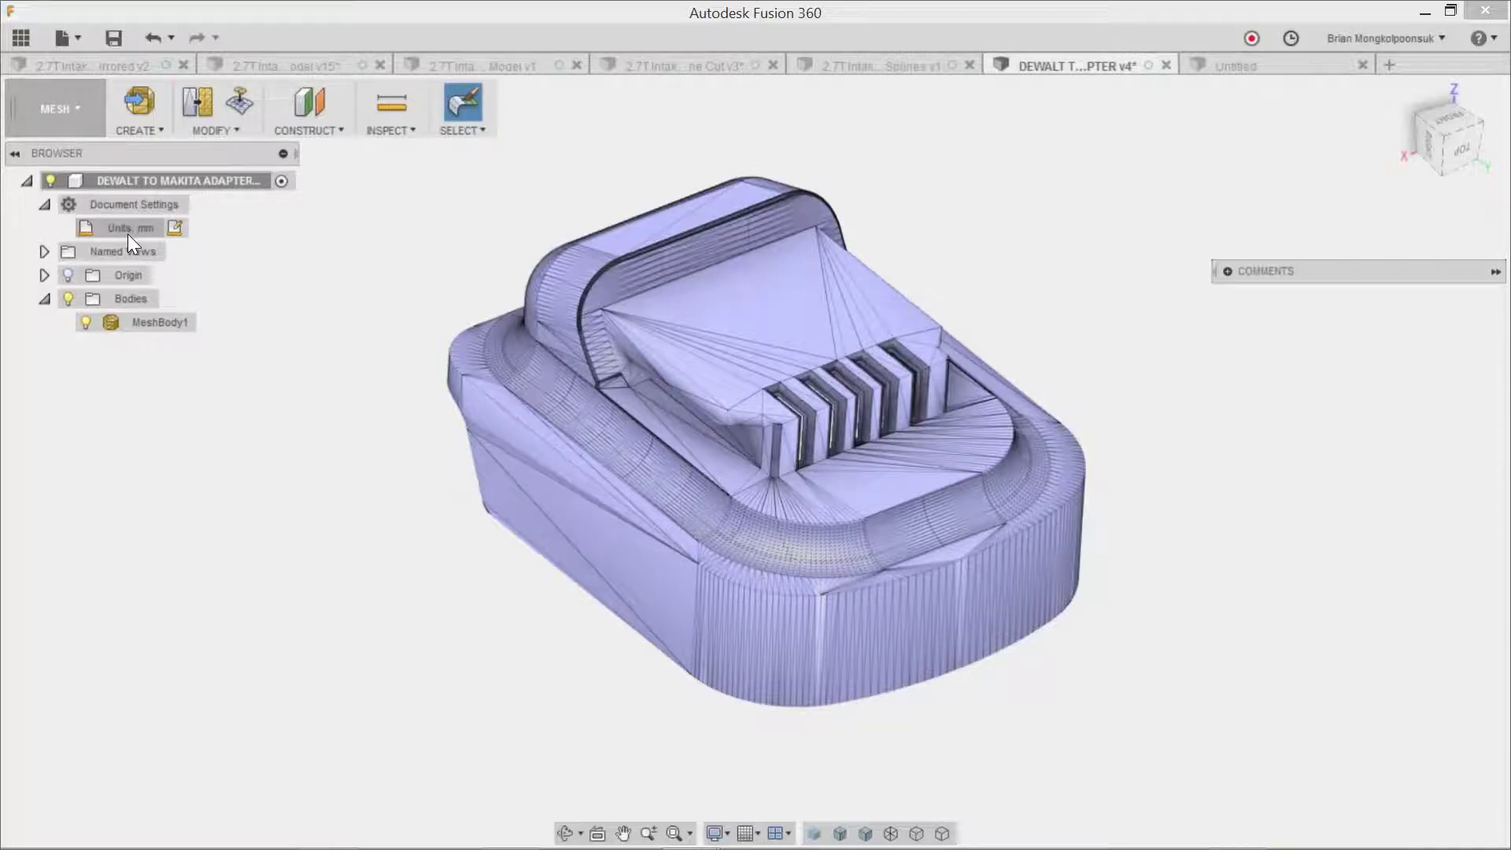
Set the adapter design's active units to inches.
left_click(174, 232)
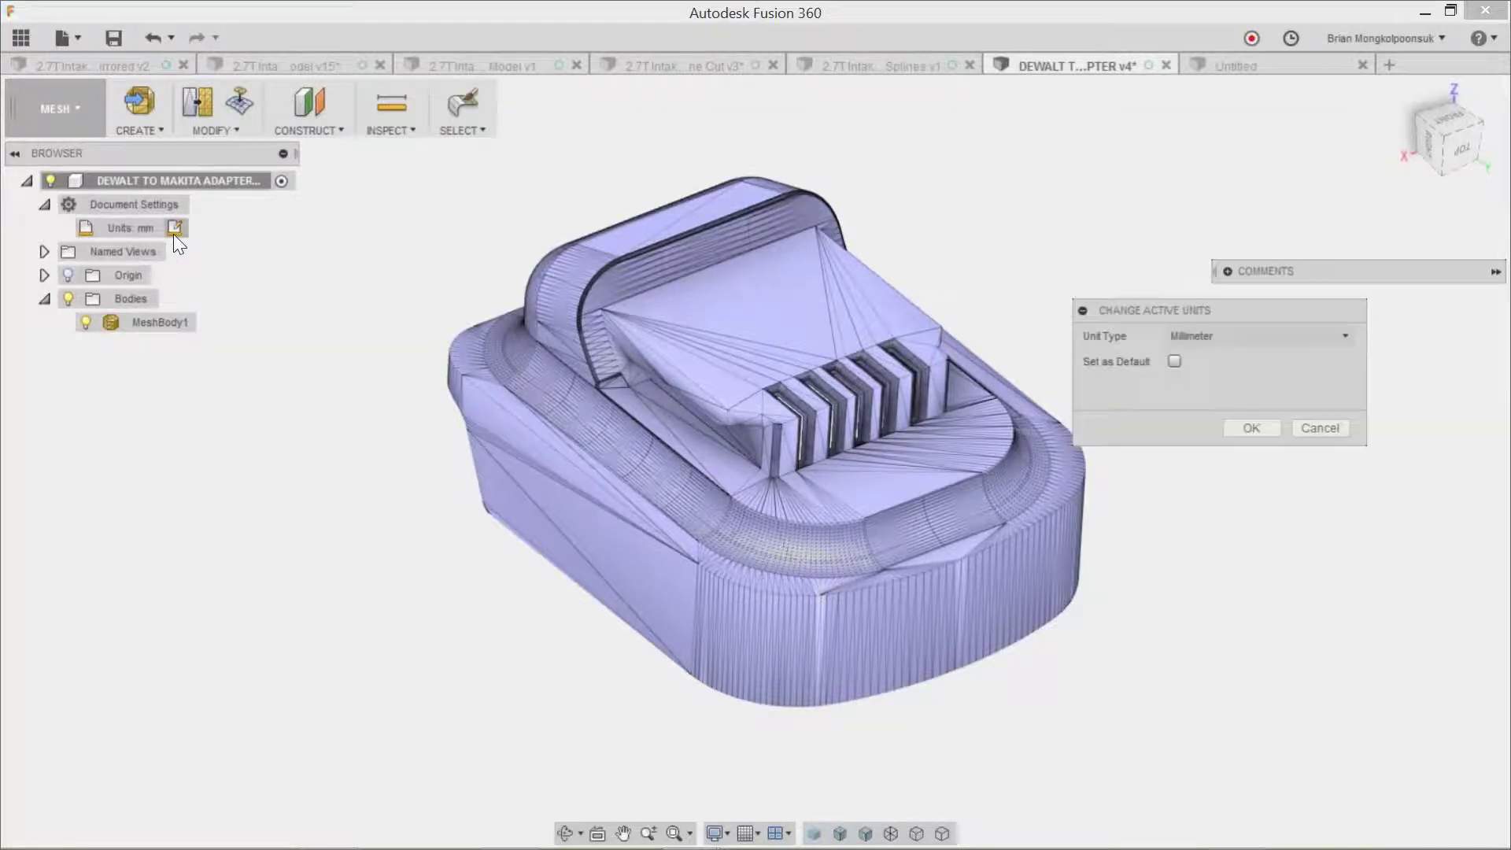
left_click(1175, 337)
left_click(1221, 419)
left_click(1249, 429)
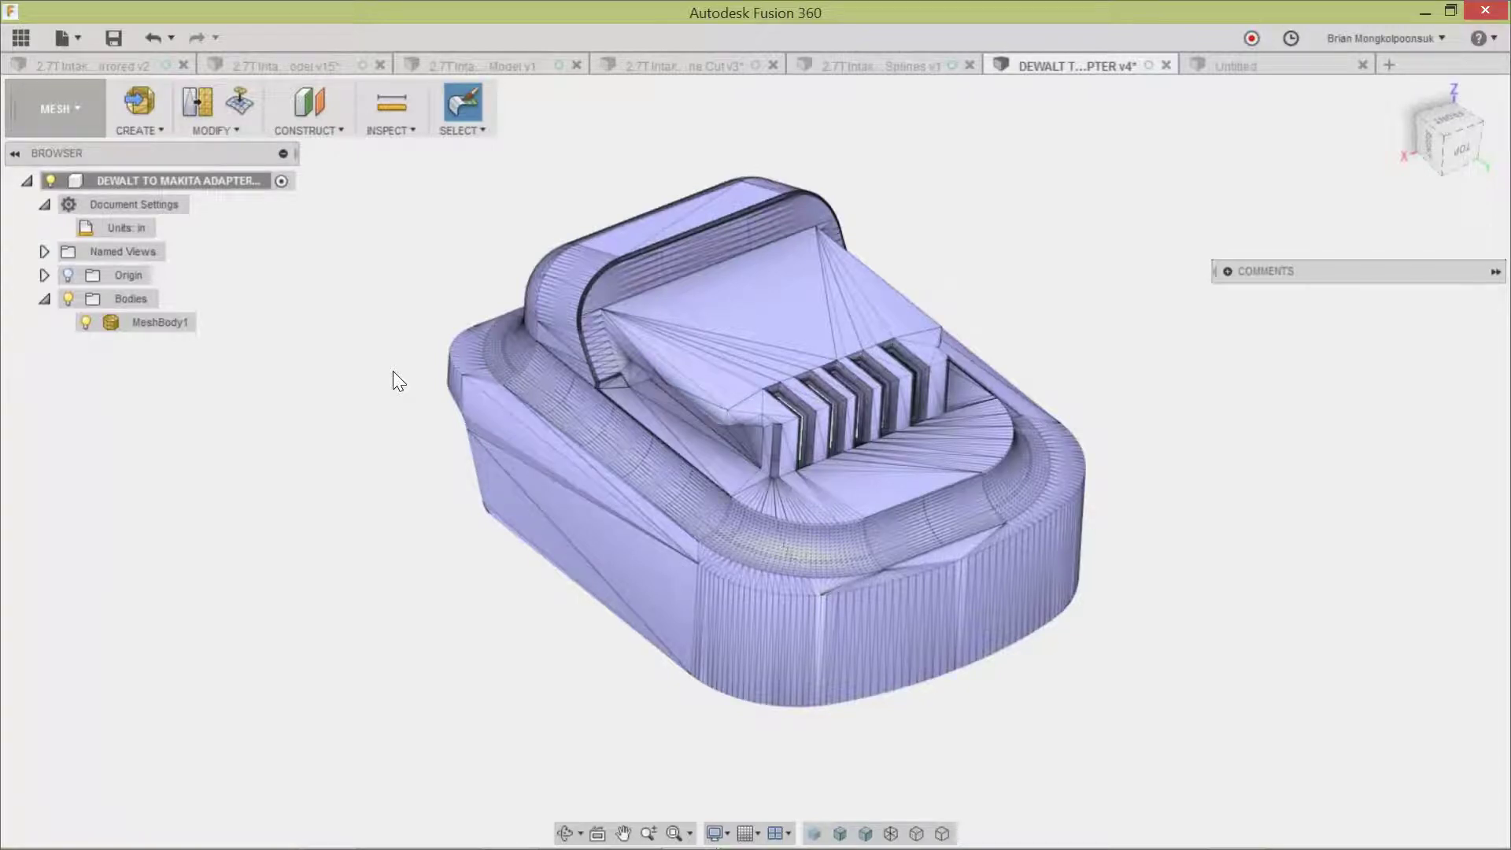
left_click(93, 126)
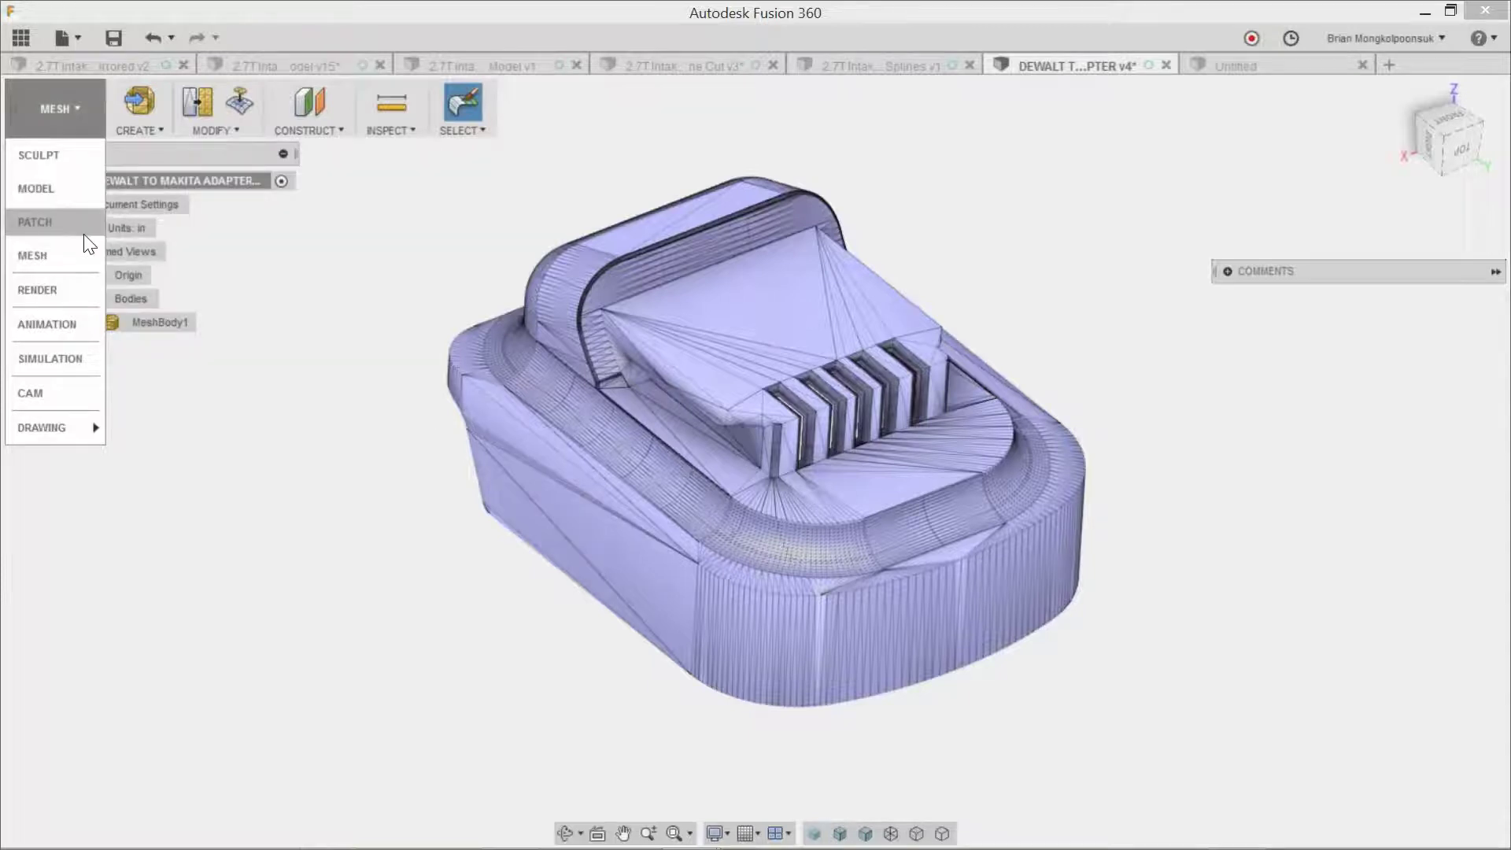
left_click(91, 103)
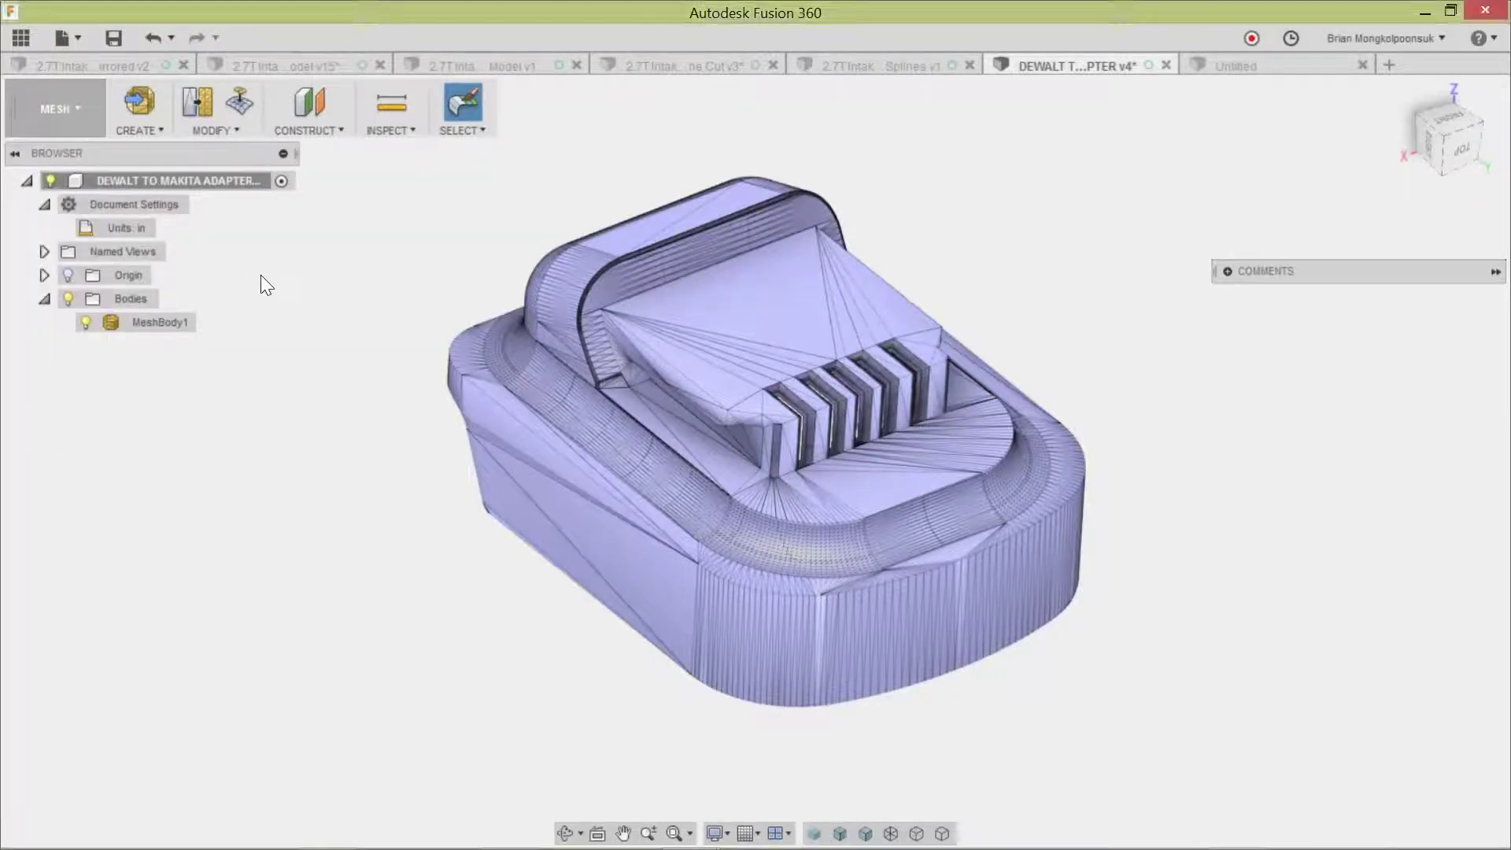
right_click(249, 186)
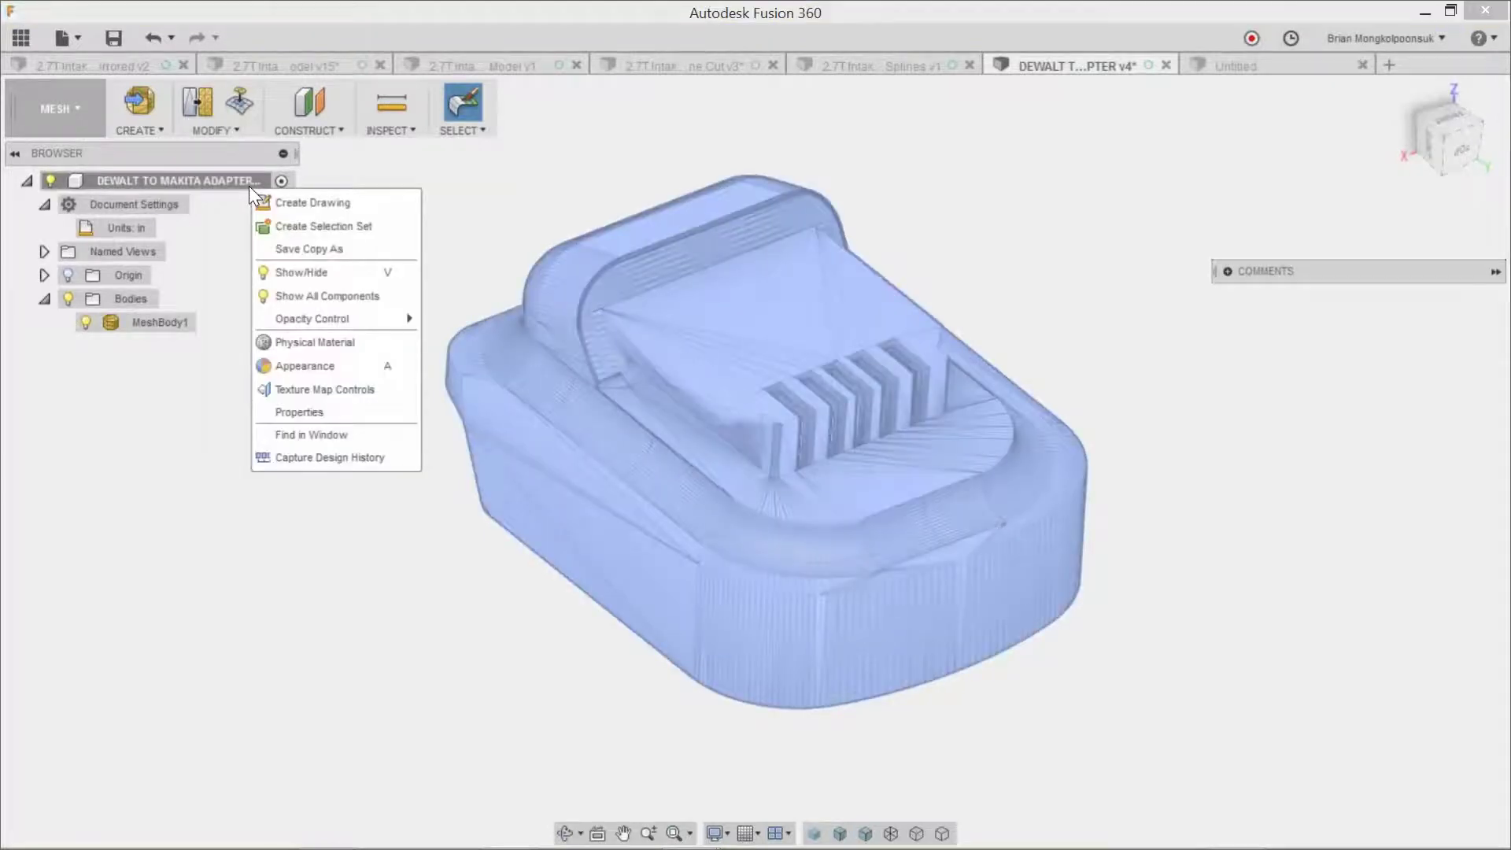
left_click(308, 458)
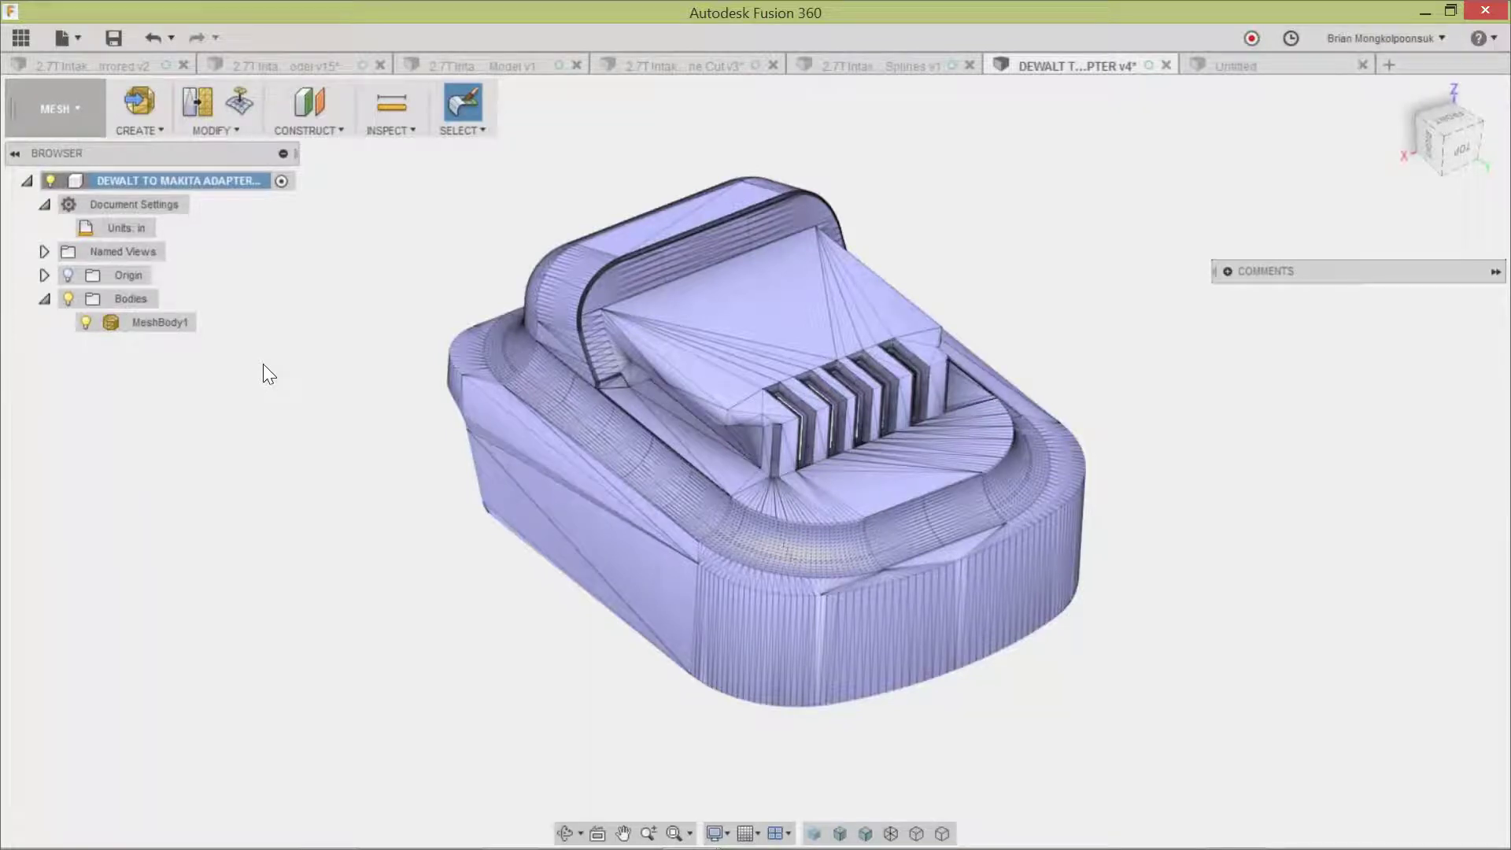
middle_click_drag(370, 446, 409, 470, "shift")
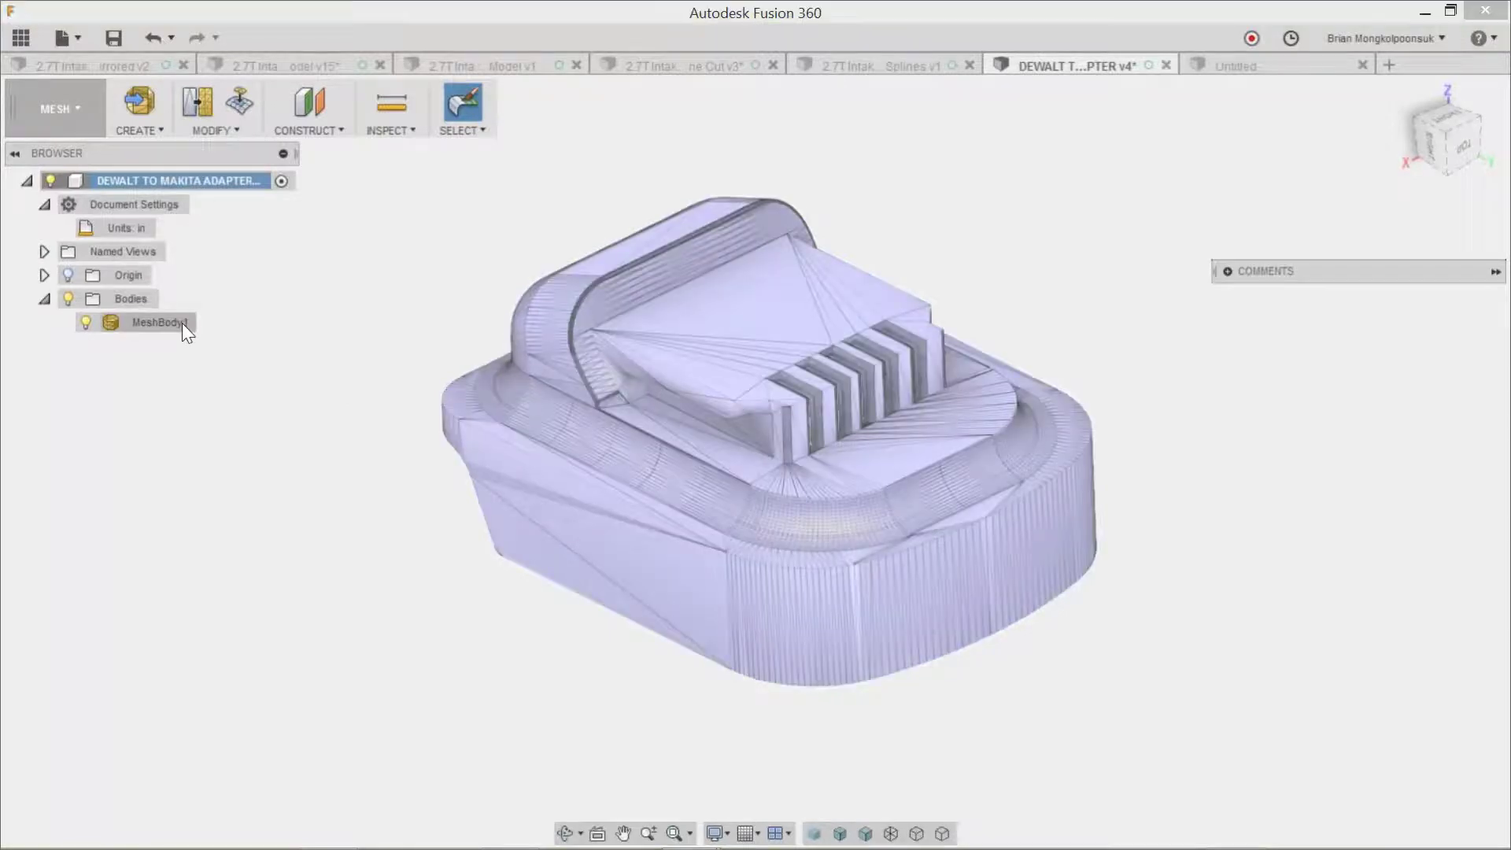
right_click(182, 323)
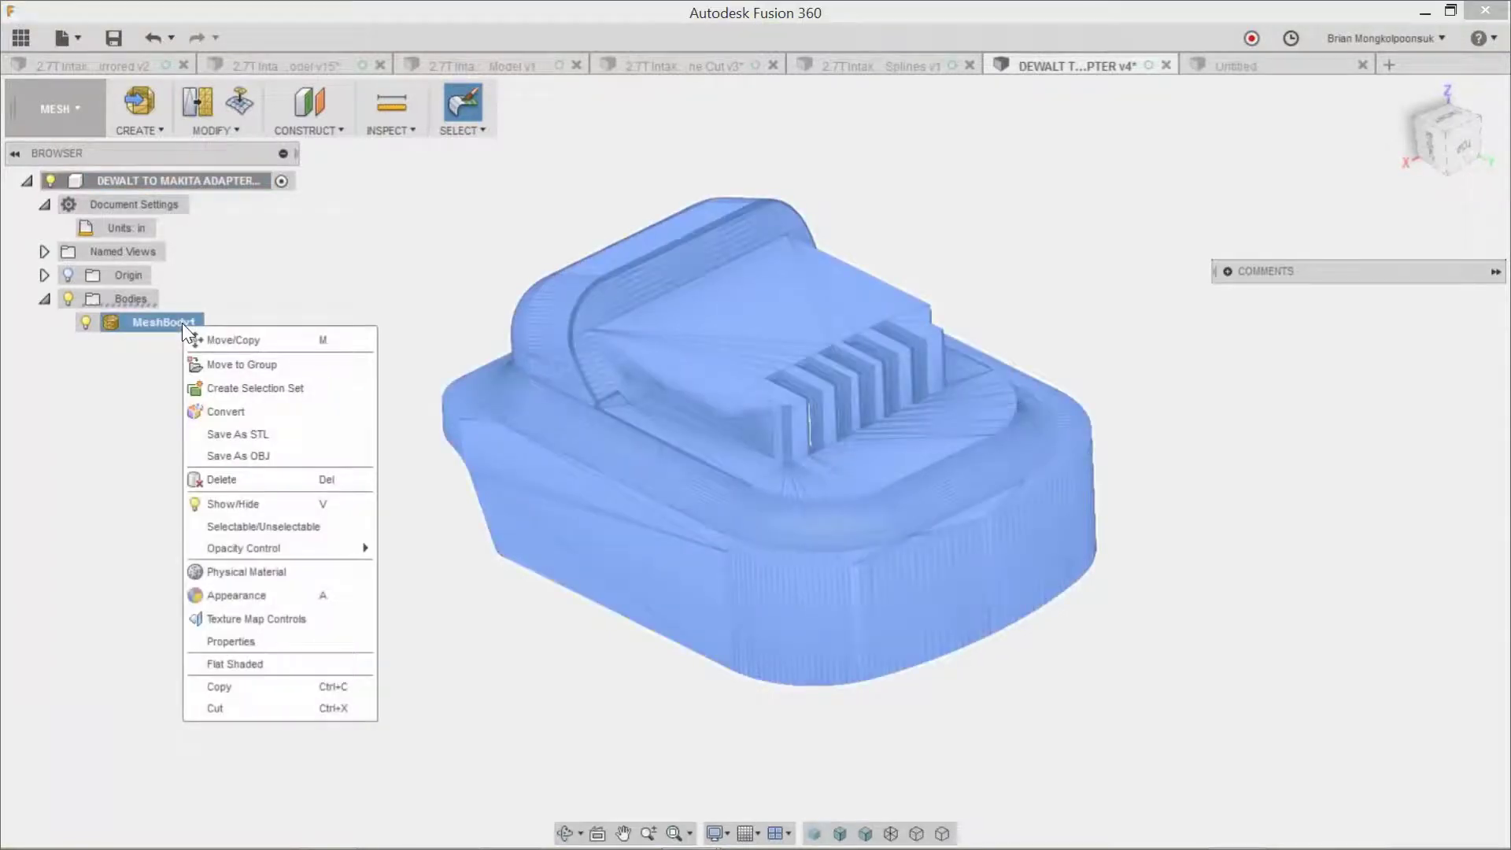
left_click(139, 378)
Try converting MeshBody1 to BRep as a new body in the Model workspace, and undo the conversion.
left_click(59, 109)
left_click(65, 183)
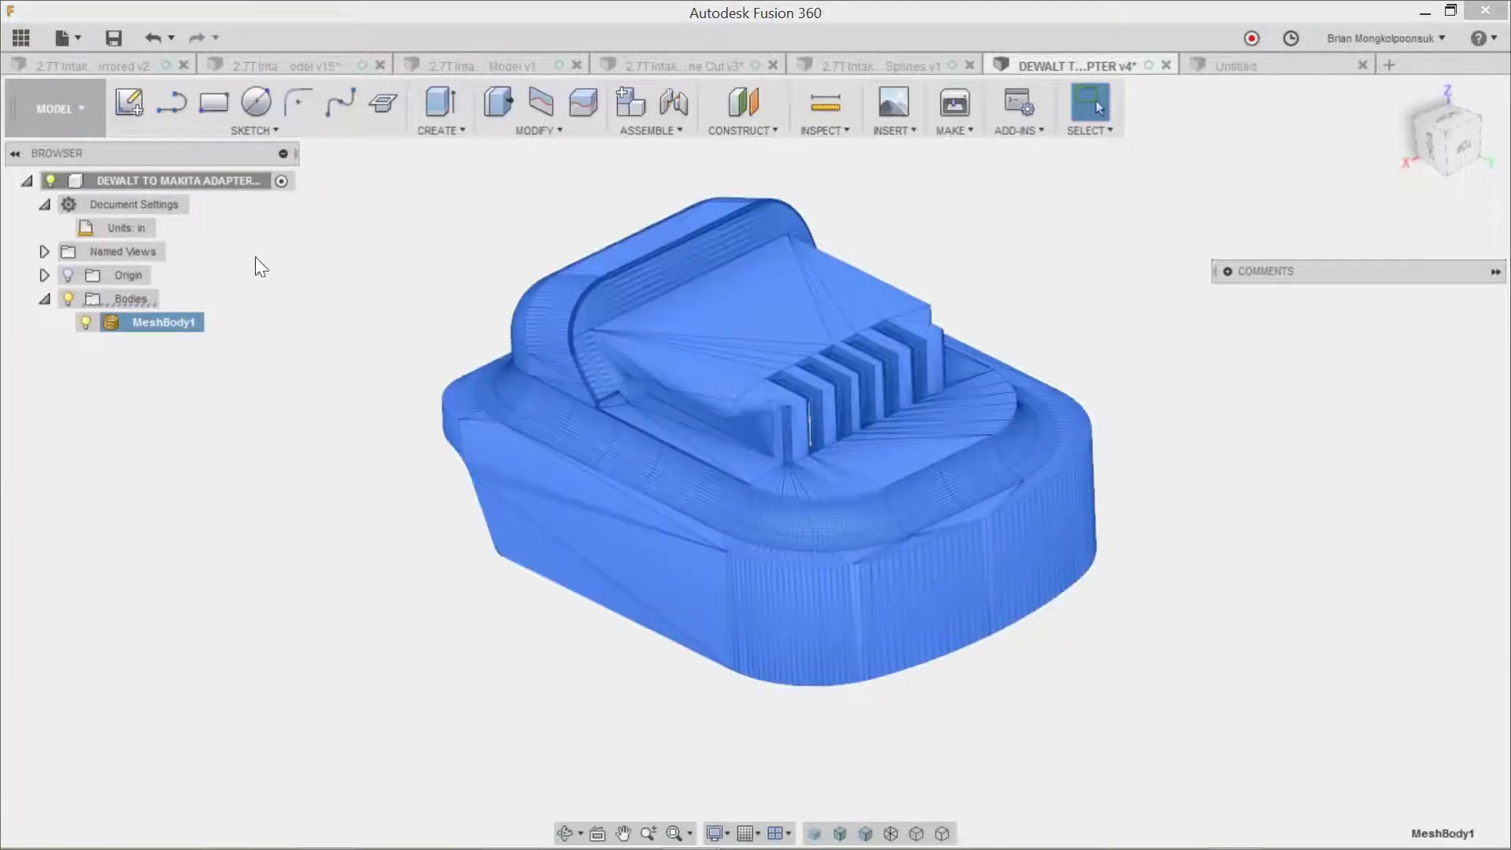
right_click(181, 323)
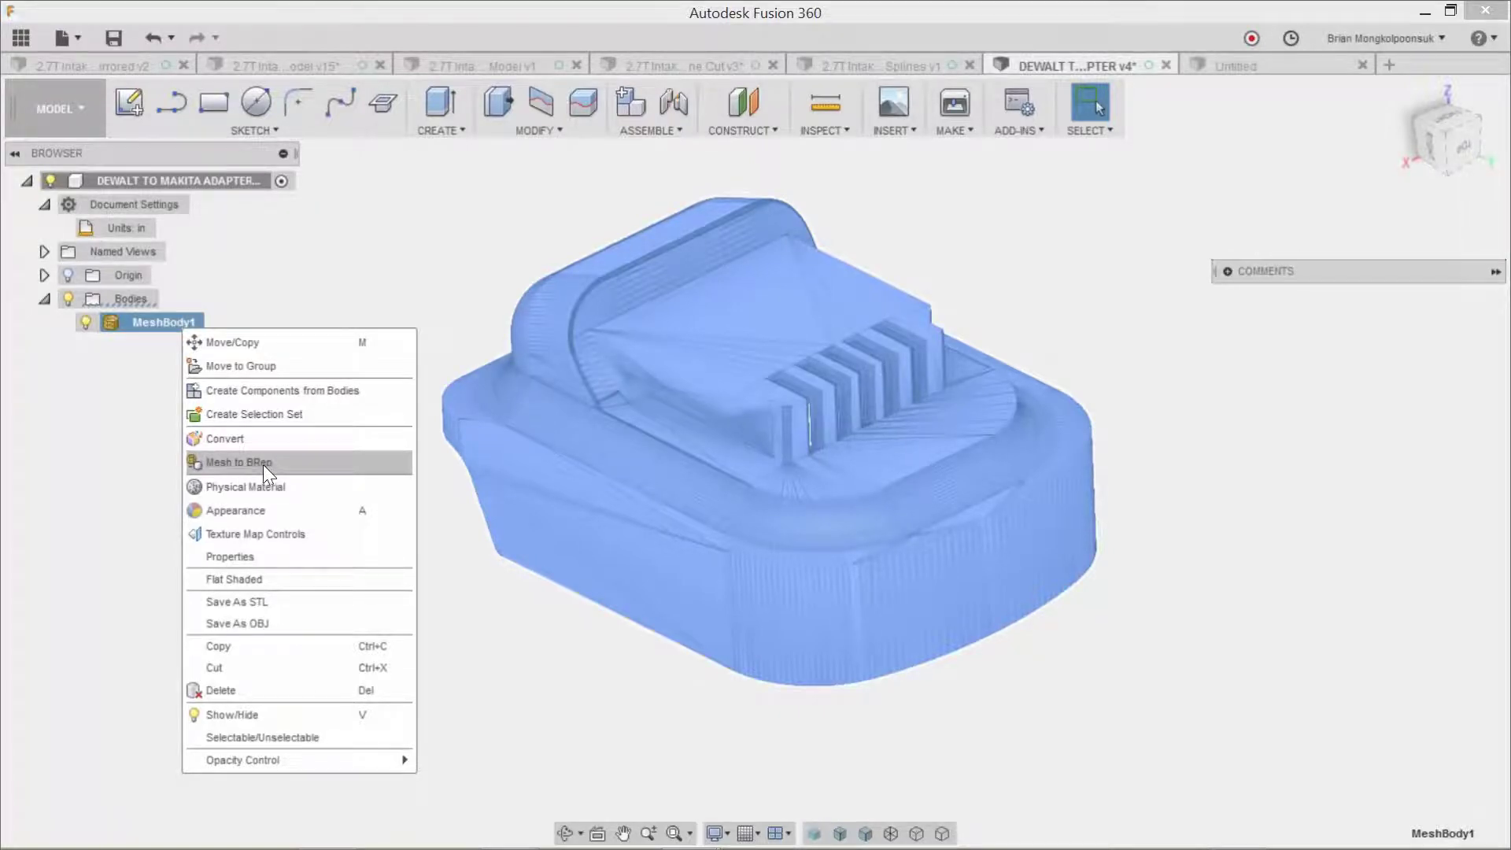
left_click(288, 464)
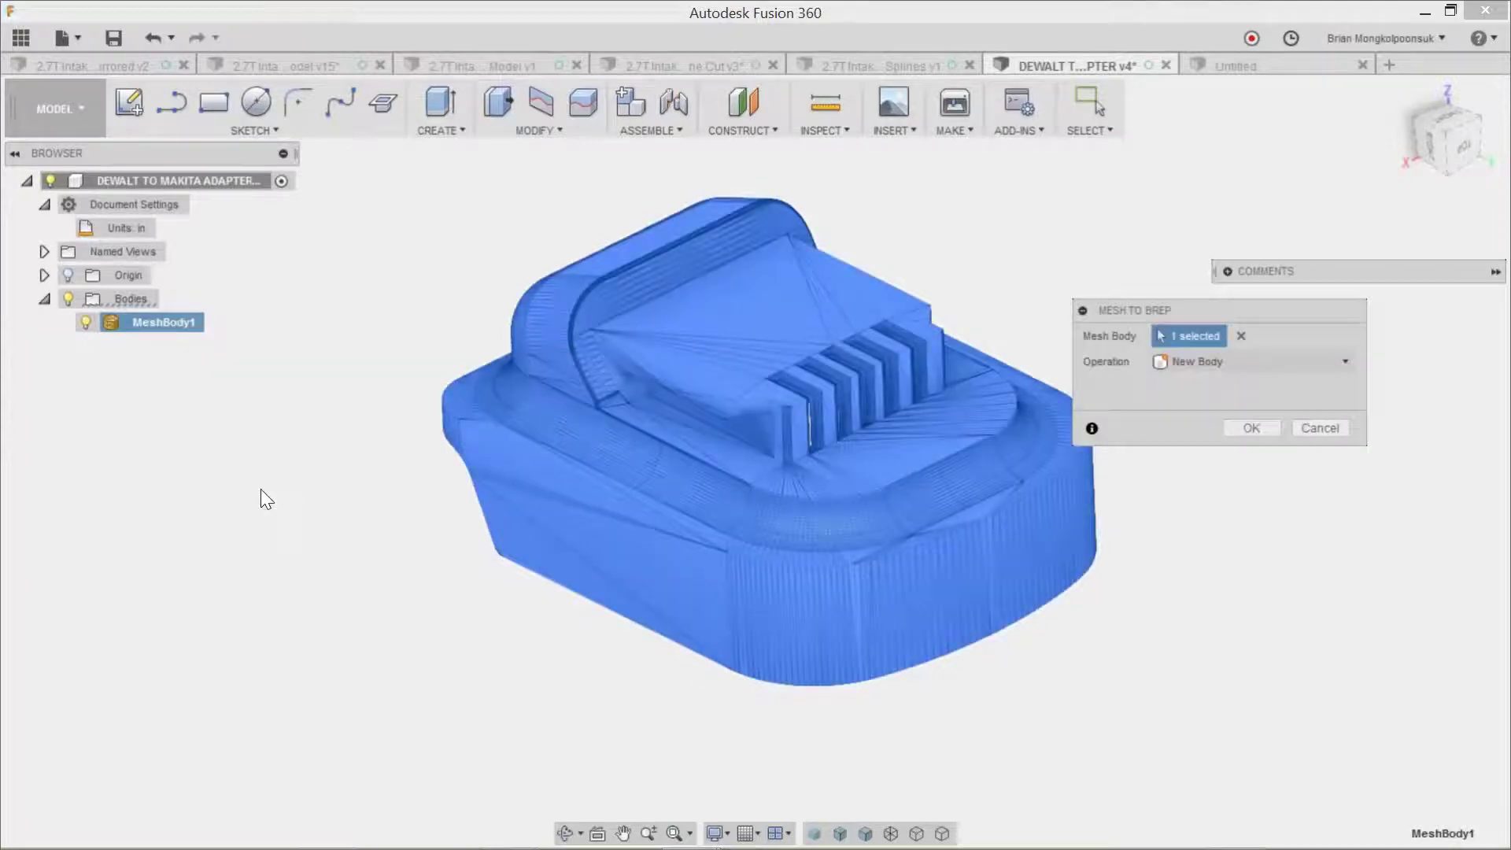
left_click(1240, 430)
left_click(1252, 430)
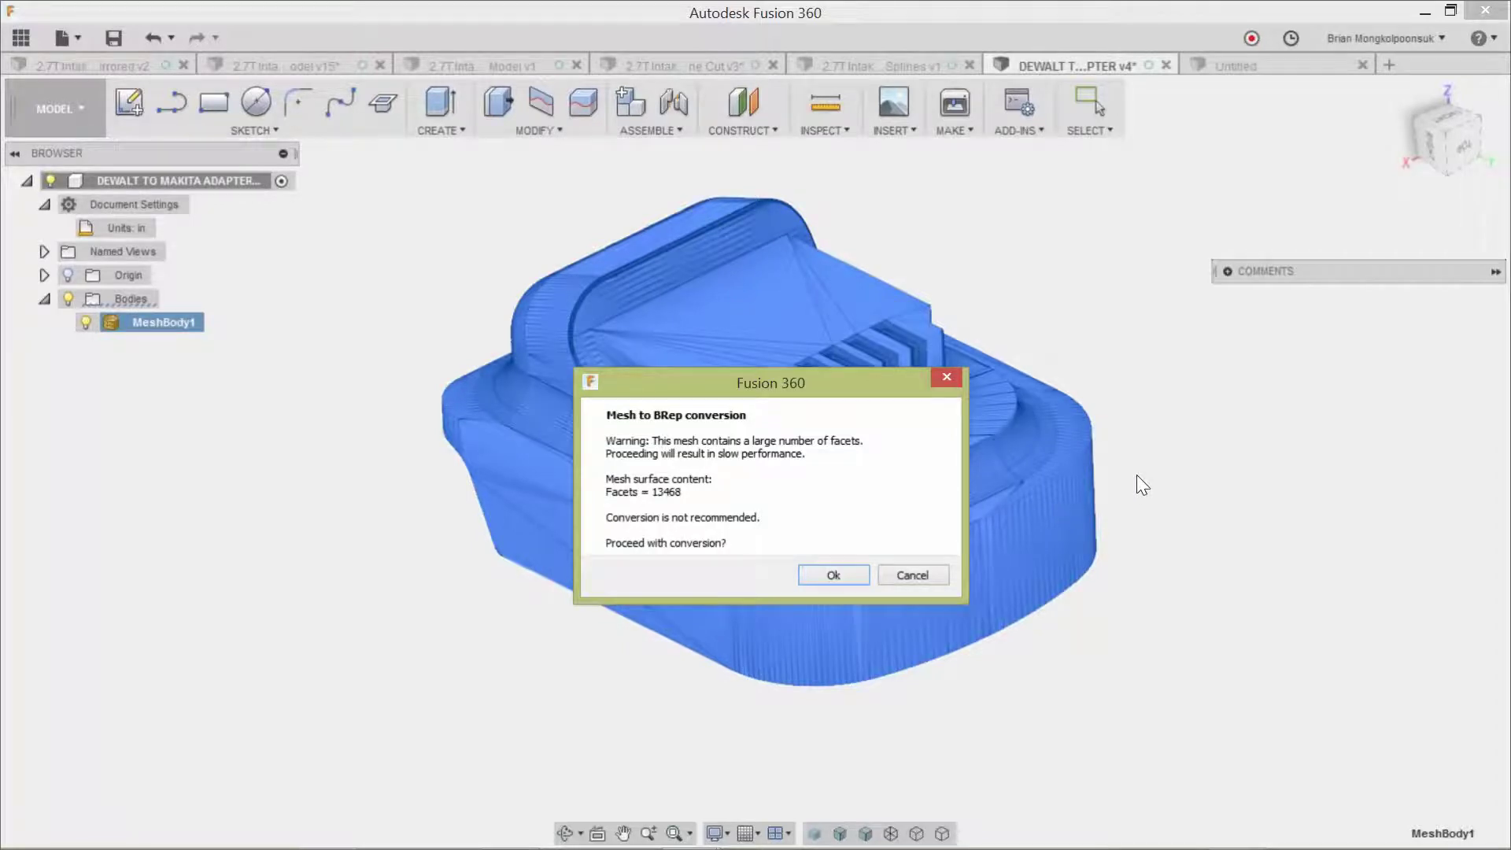
left_click(831, 575)
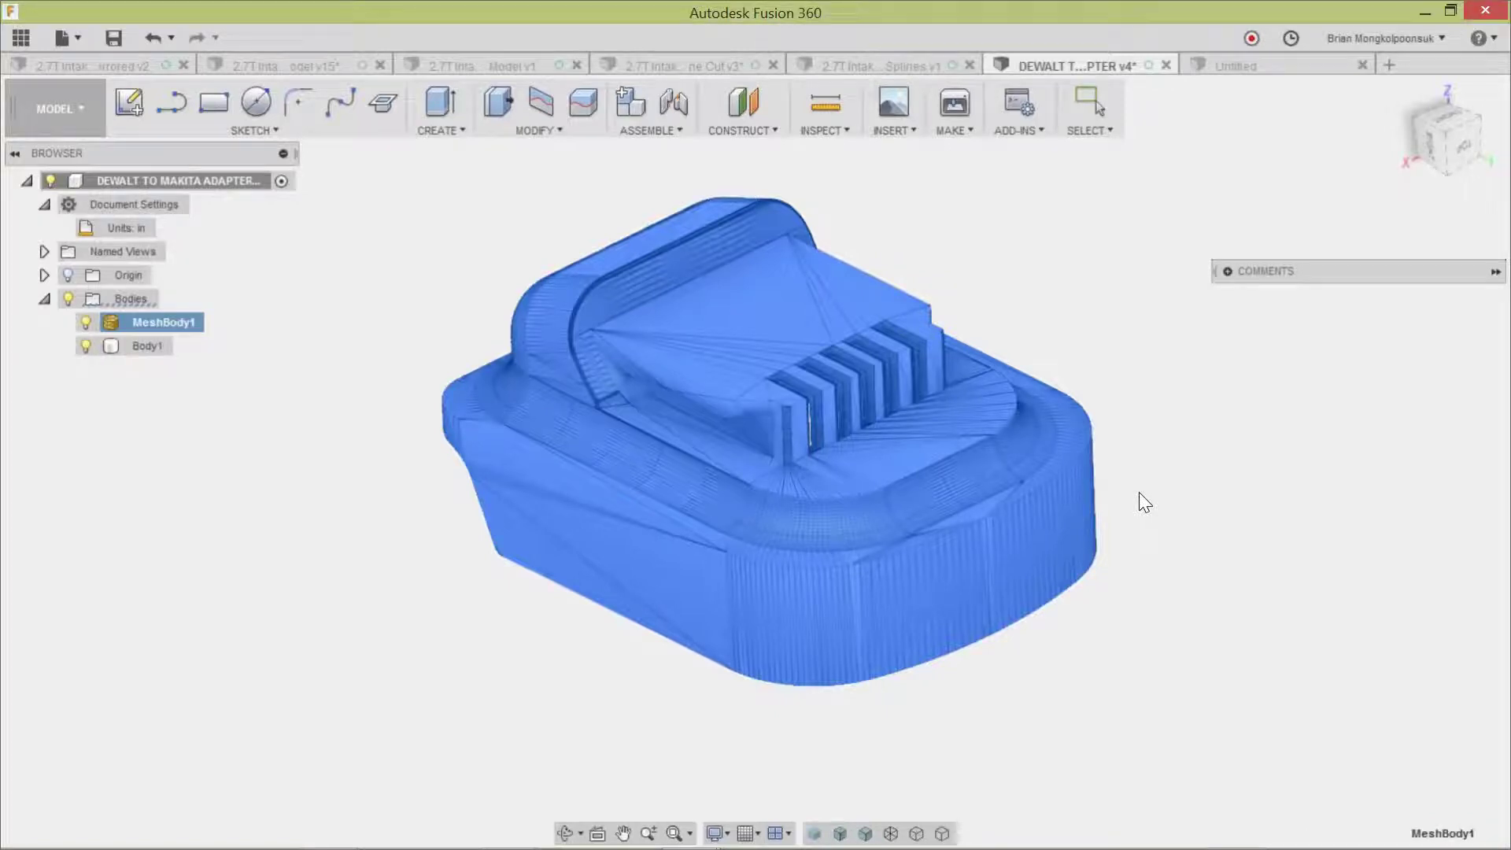
key("Escape")
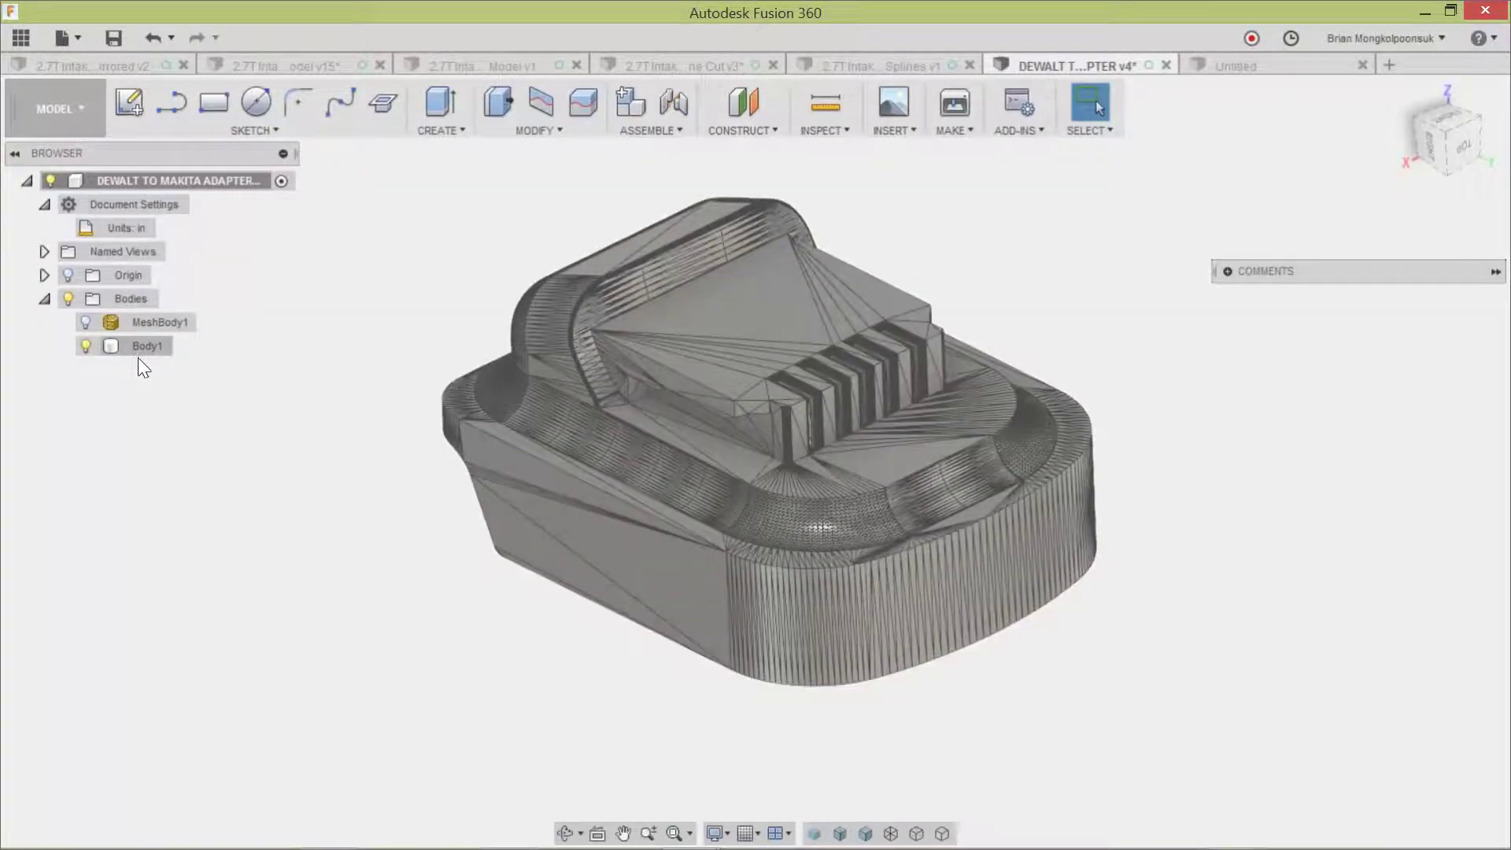
left_click(151, 40)
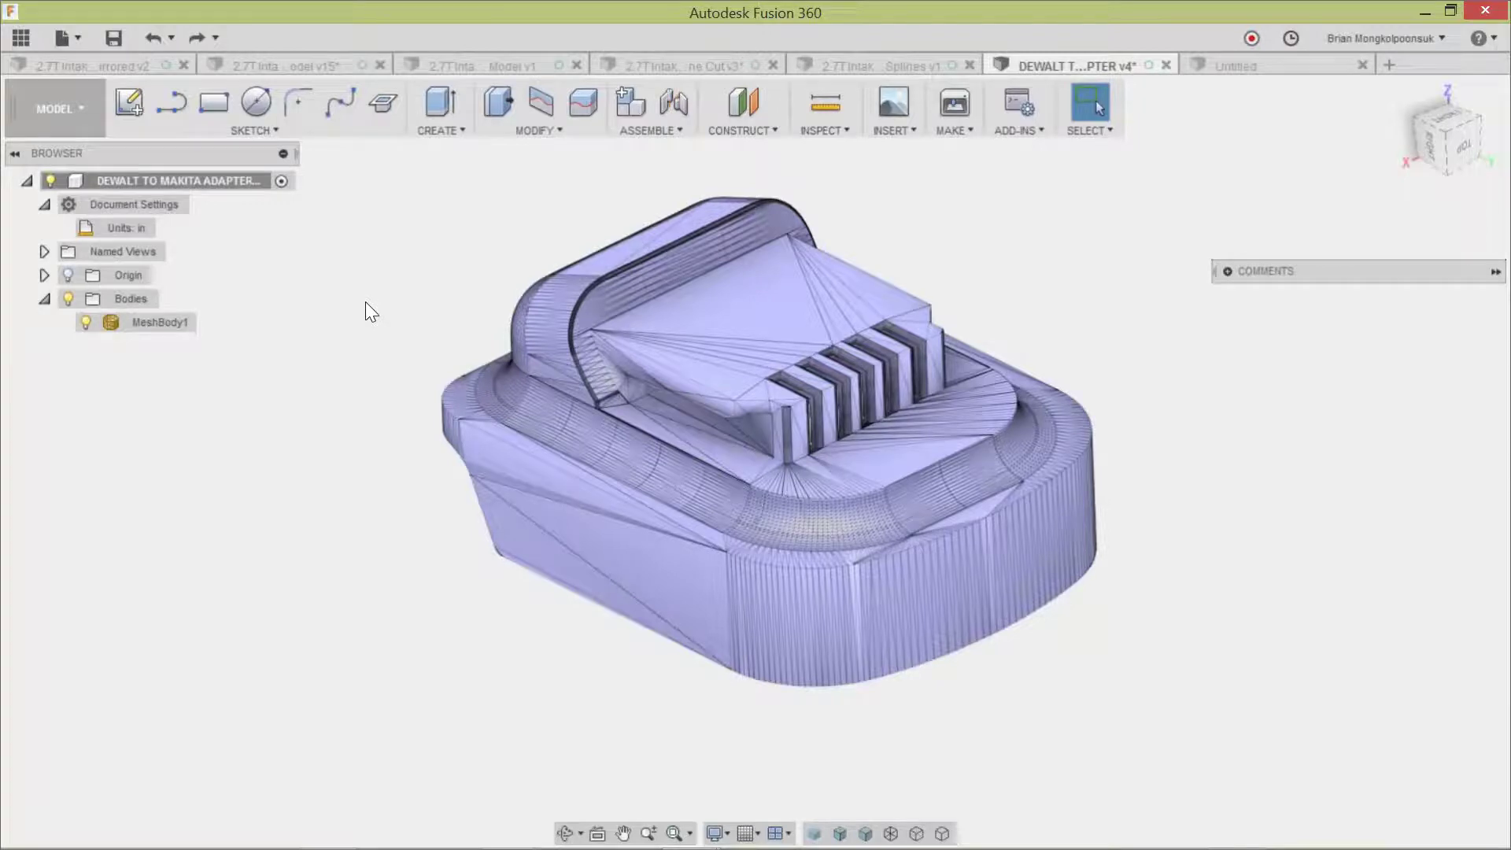
Reduce MeshBody1 in the Mesh workspace using the Adaptive type and a density target of 0.2500, with the preview enabled.
left_click(74, 119)
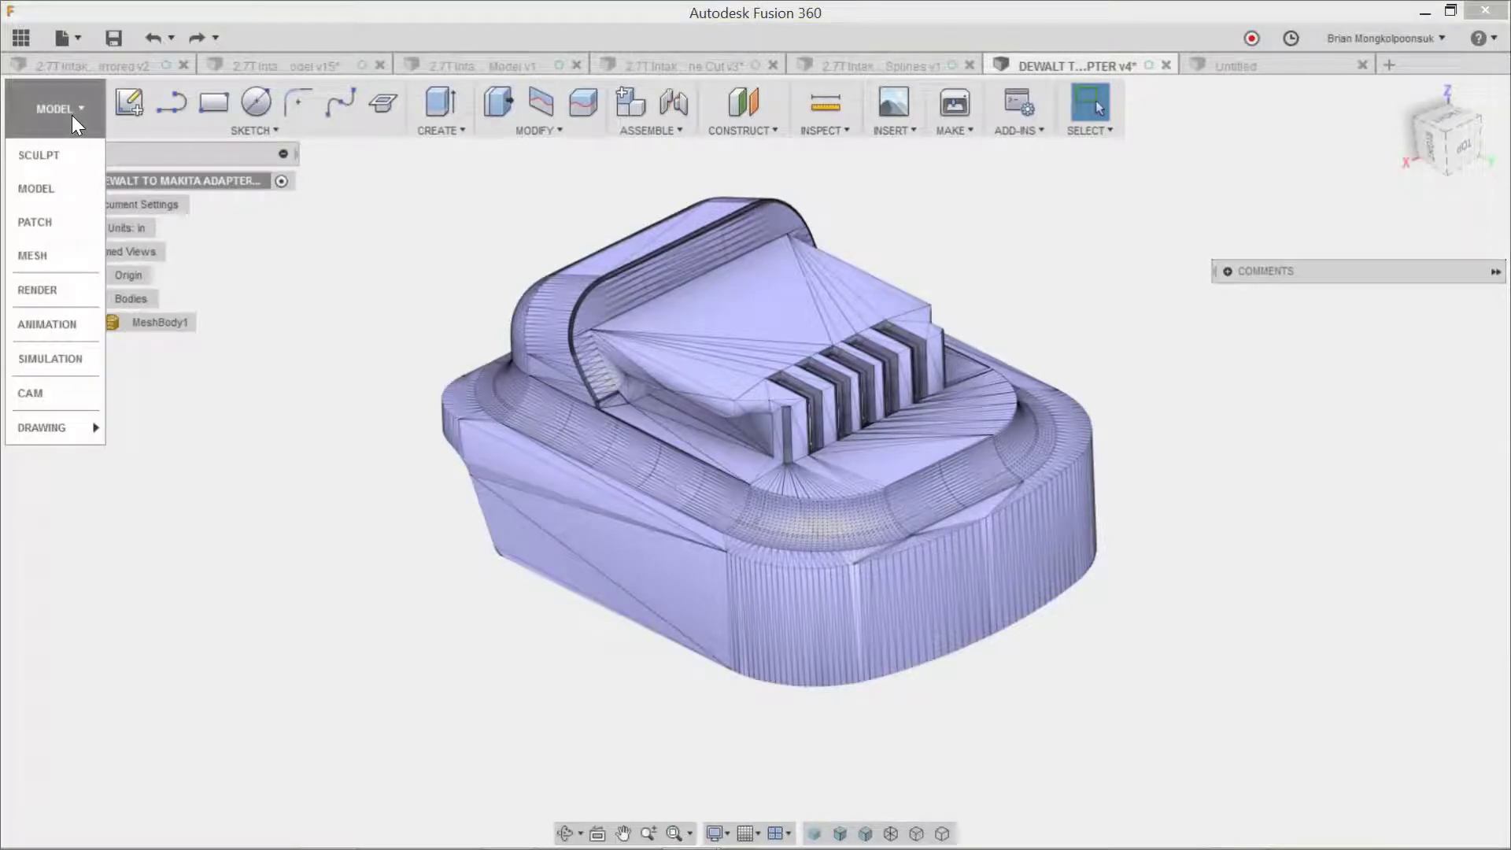
left_click(60, 254)
left_click(191, 132)
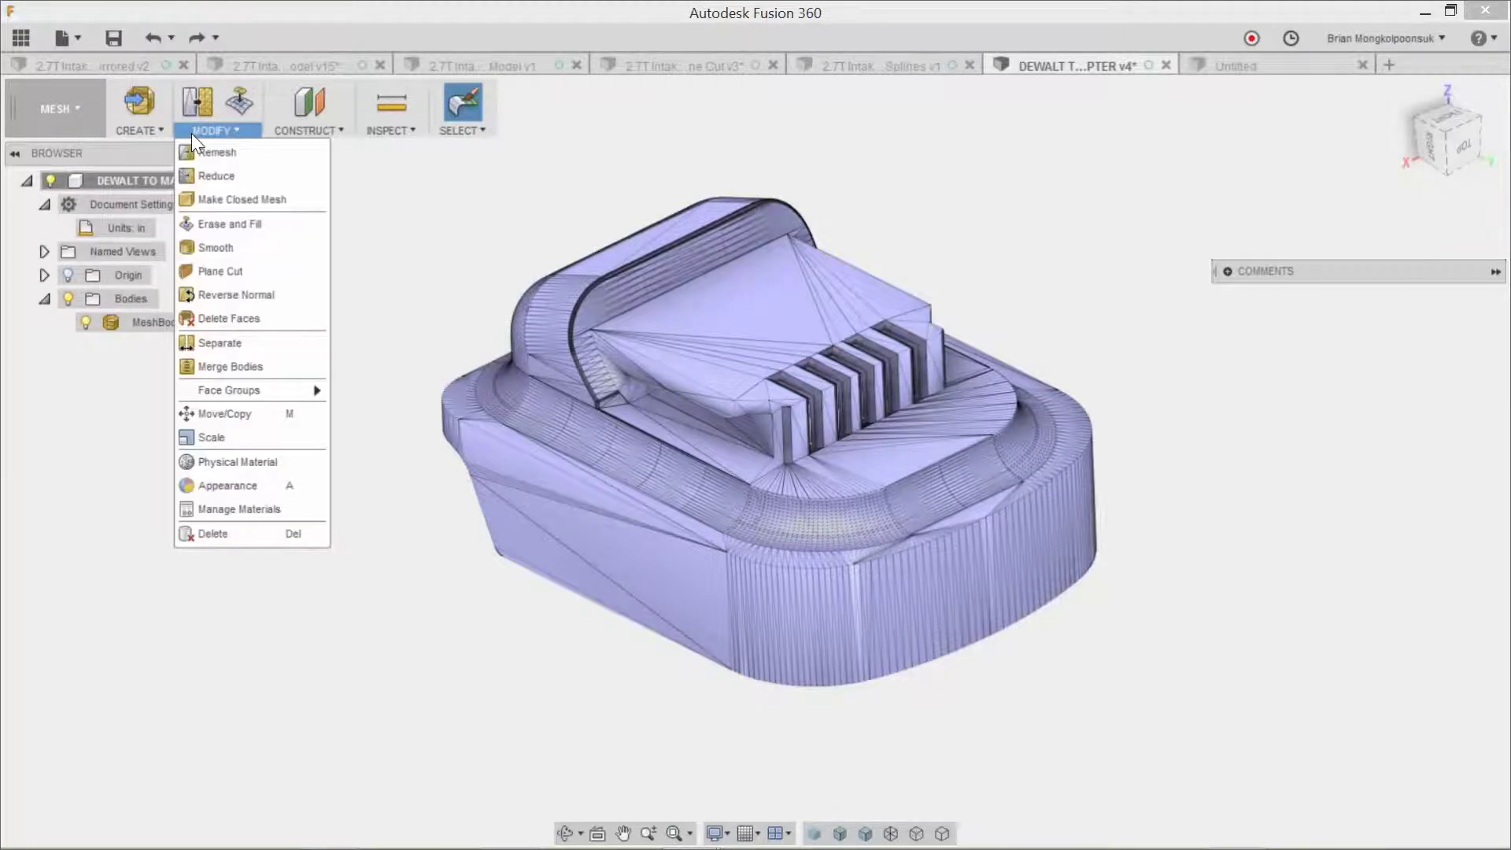
left_click(214, 176)
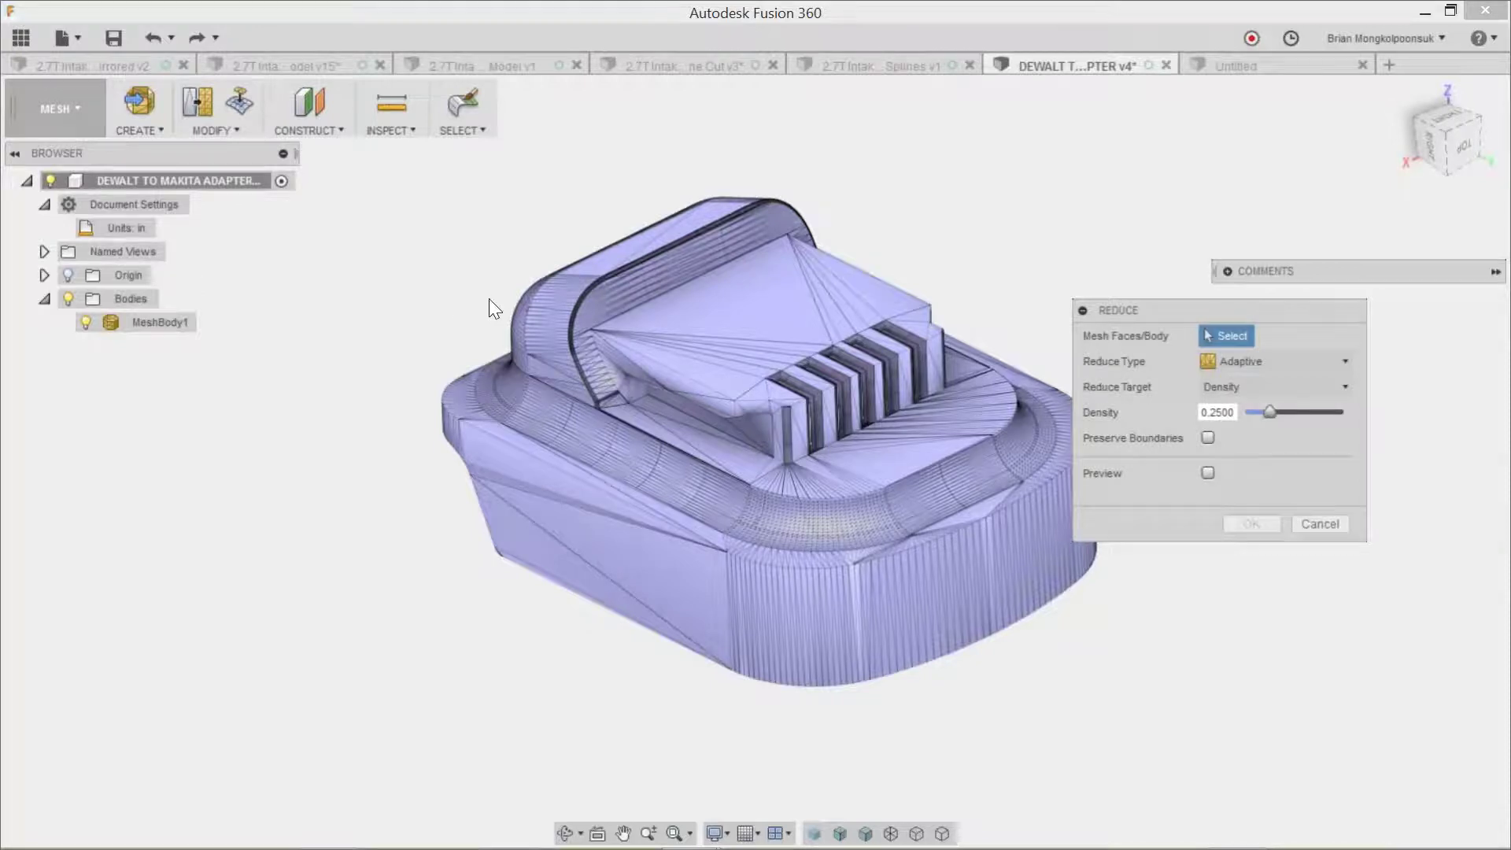
left_click(182, 327)
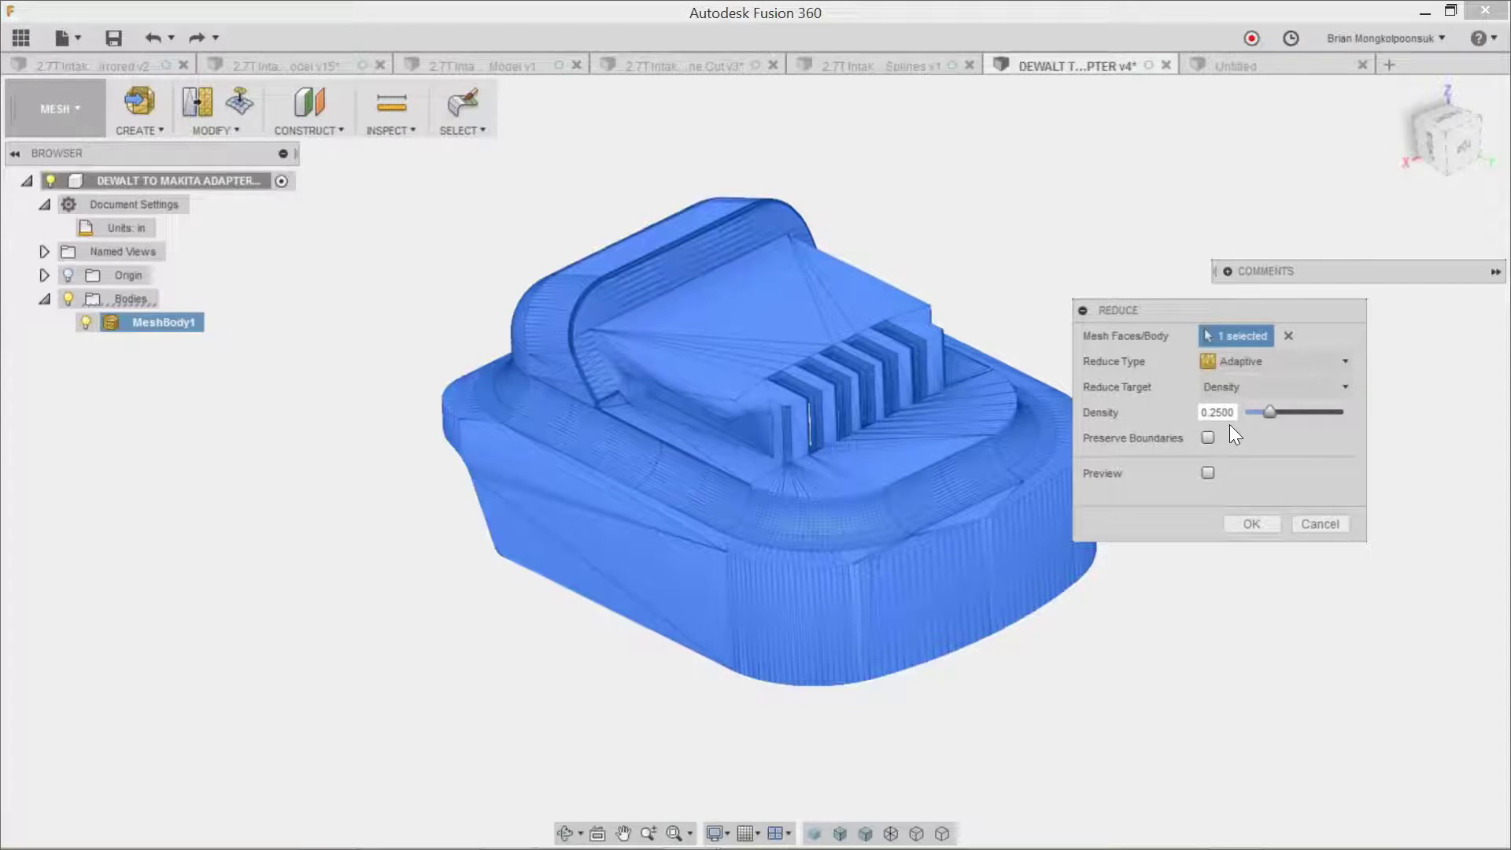
left_click(1208, 473)
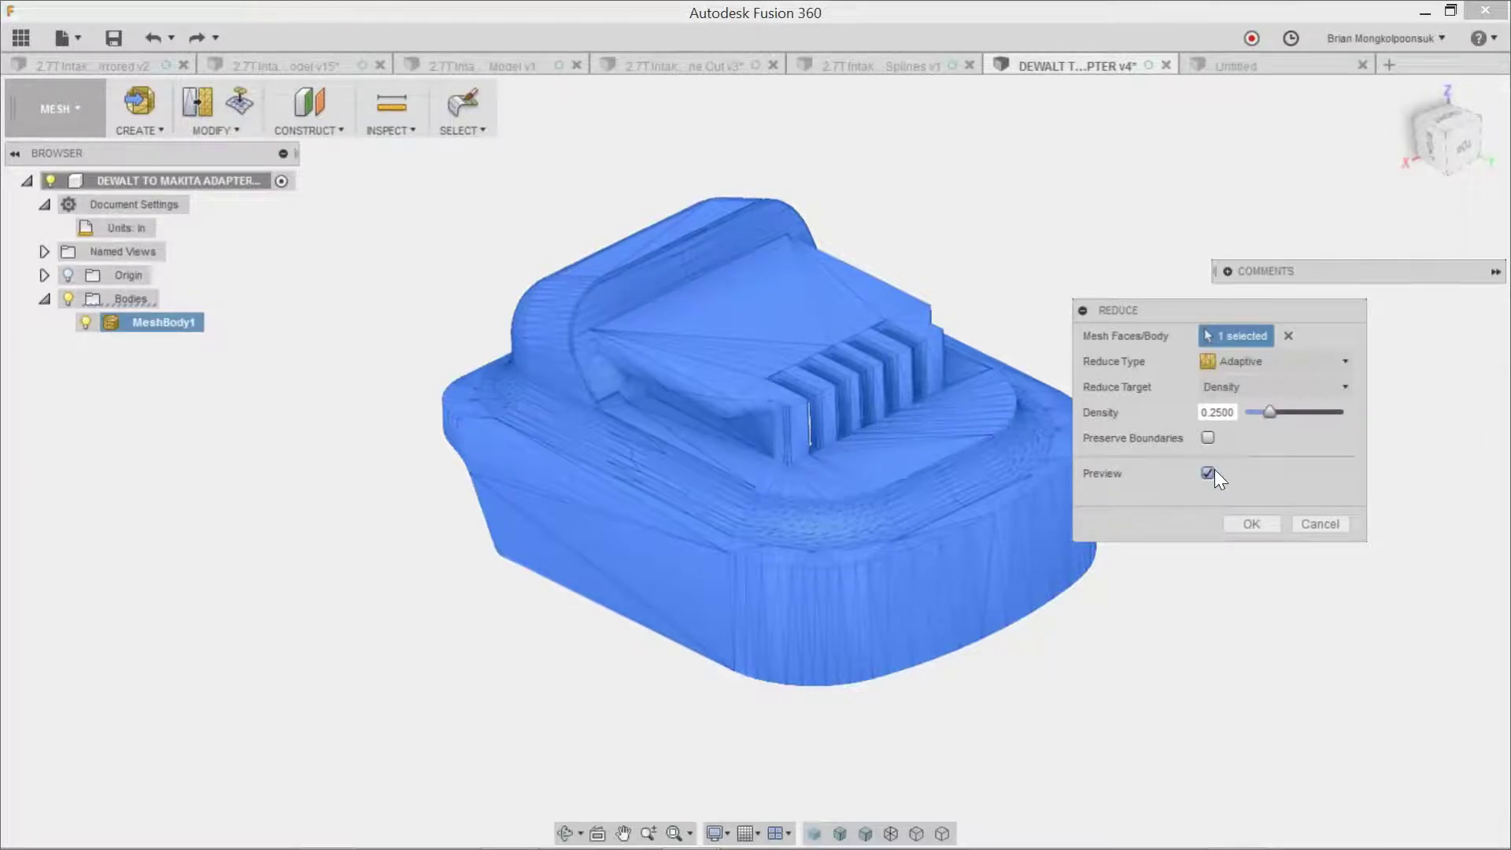
left_click(1249, 523)
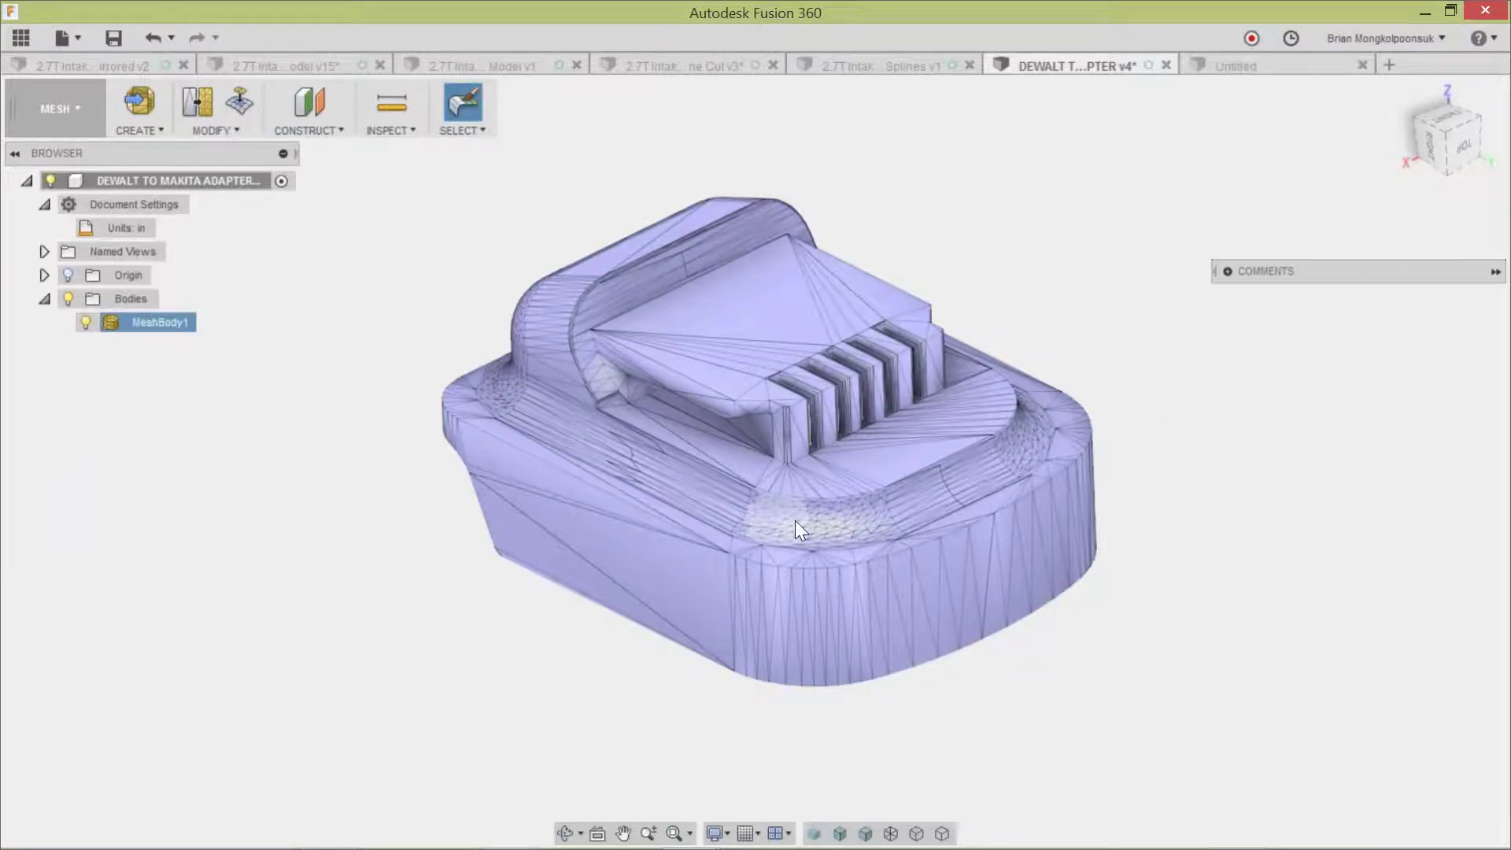
Check the facet count of the reduced MeshBody1 in its properties.
right_click(133, 323)
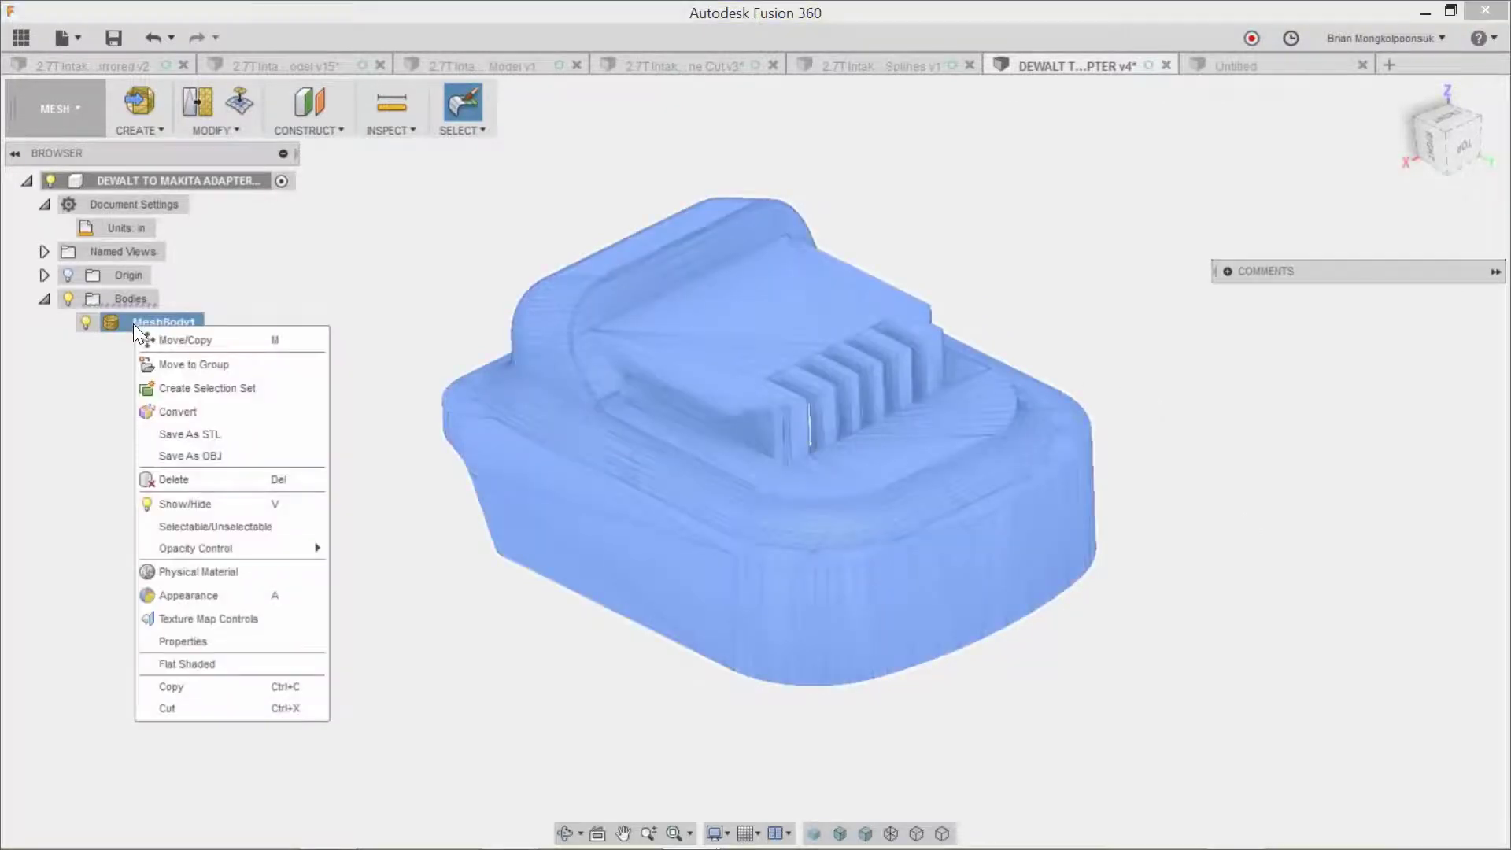
left_click(186, 642)
left_click(1205, 411)
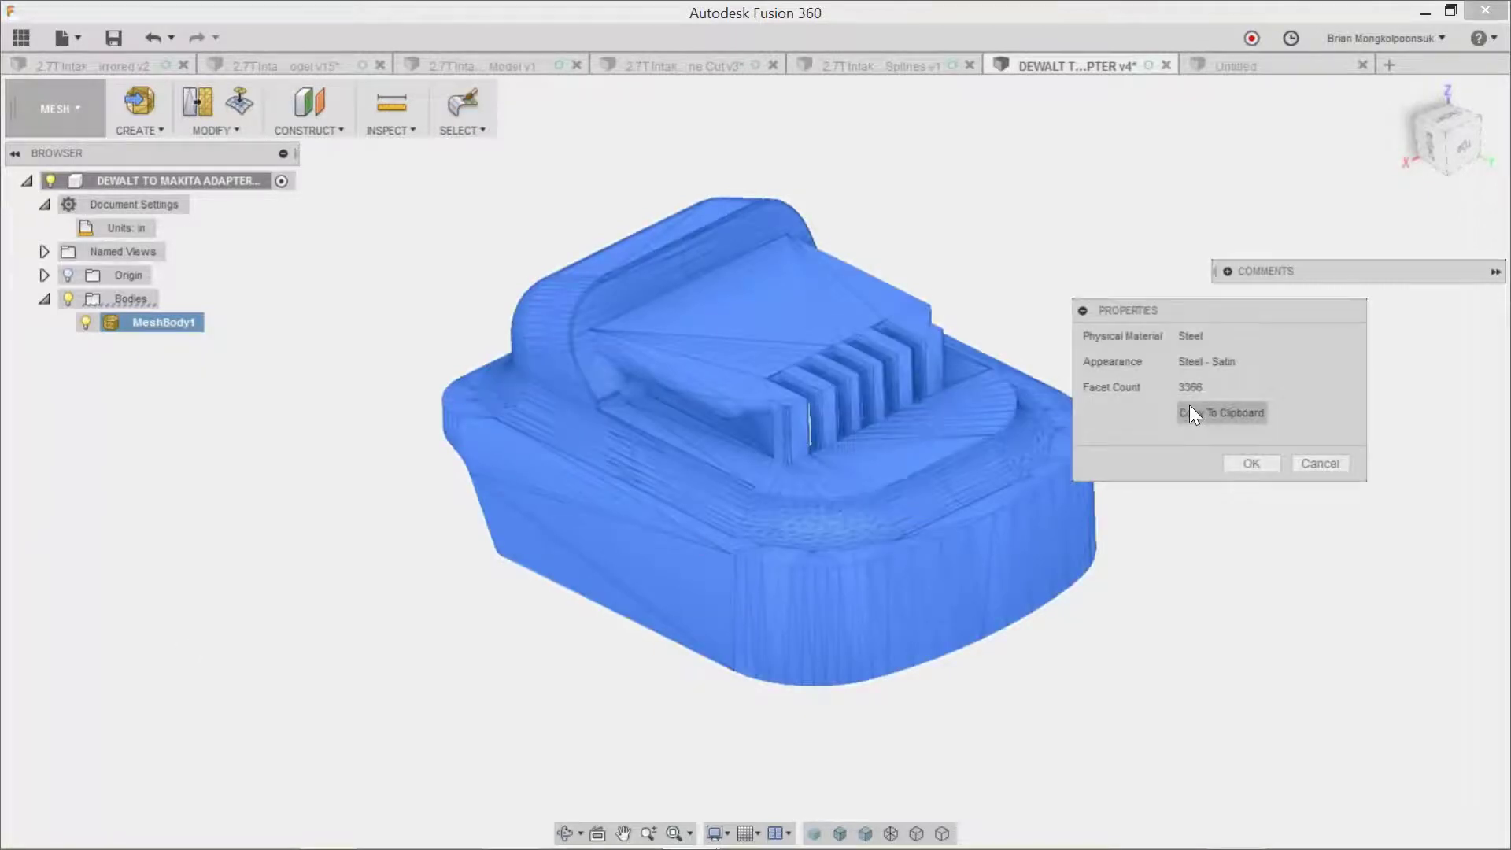
left_click(1252, 463)
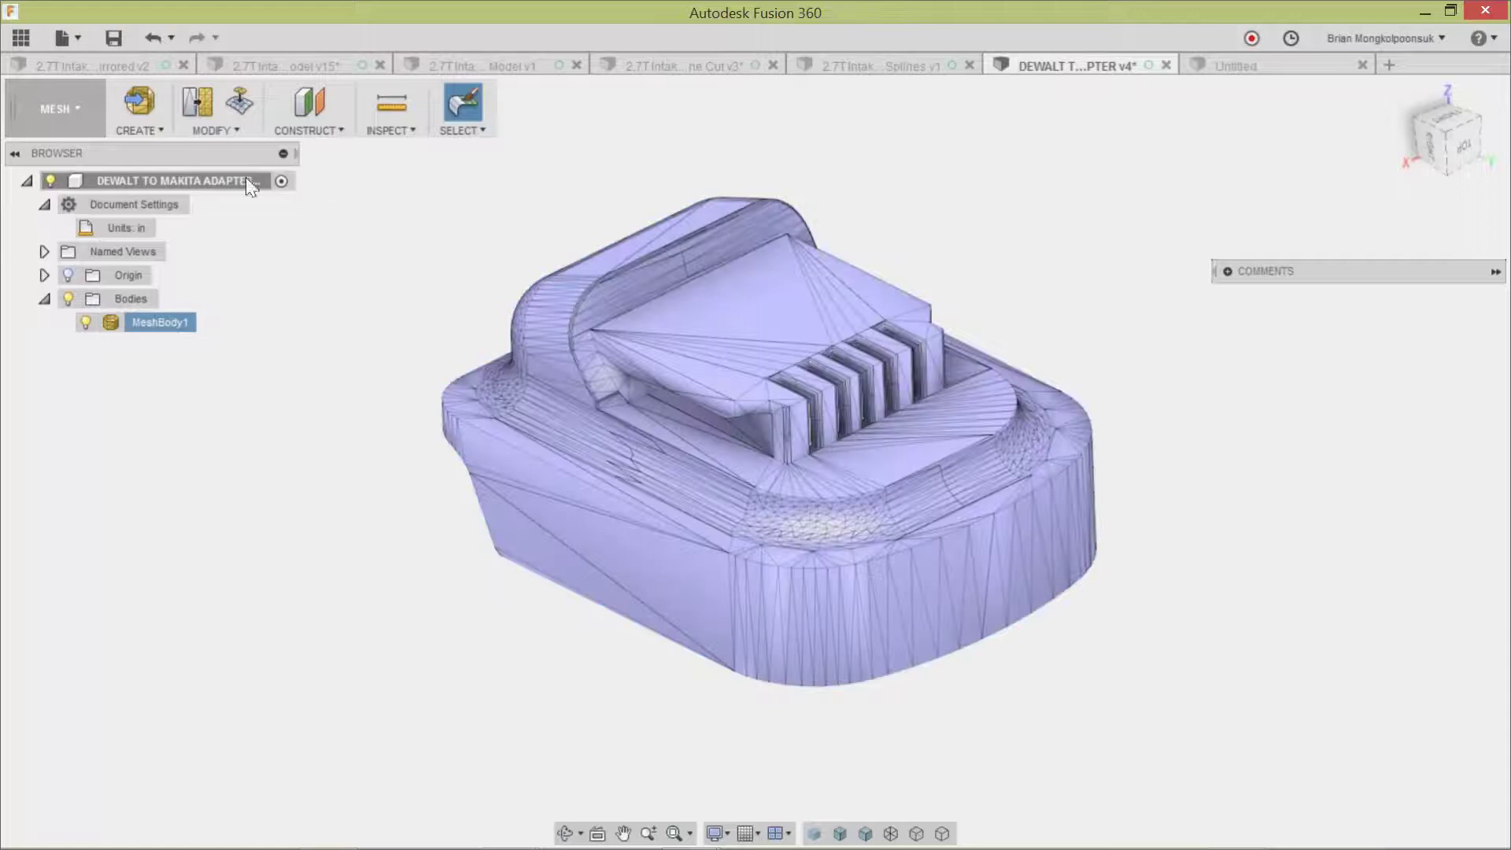
Convert MeshBody1 to BRep in the Model workspace, using the New Body operation.
left_click(80, 120)
left_click(67, 188)
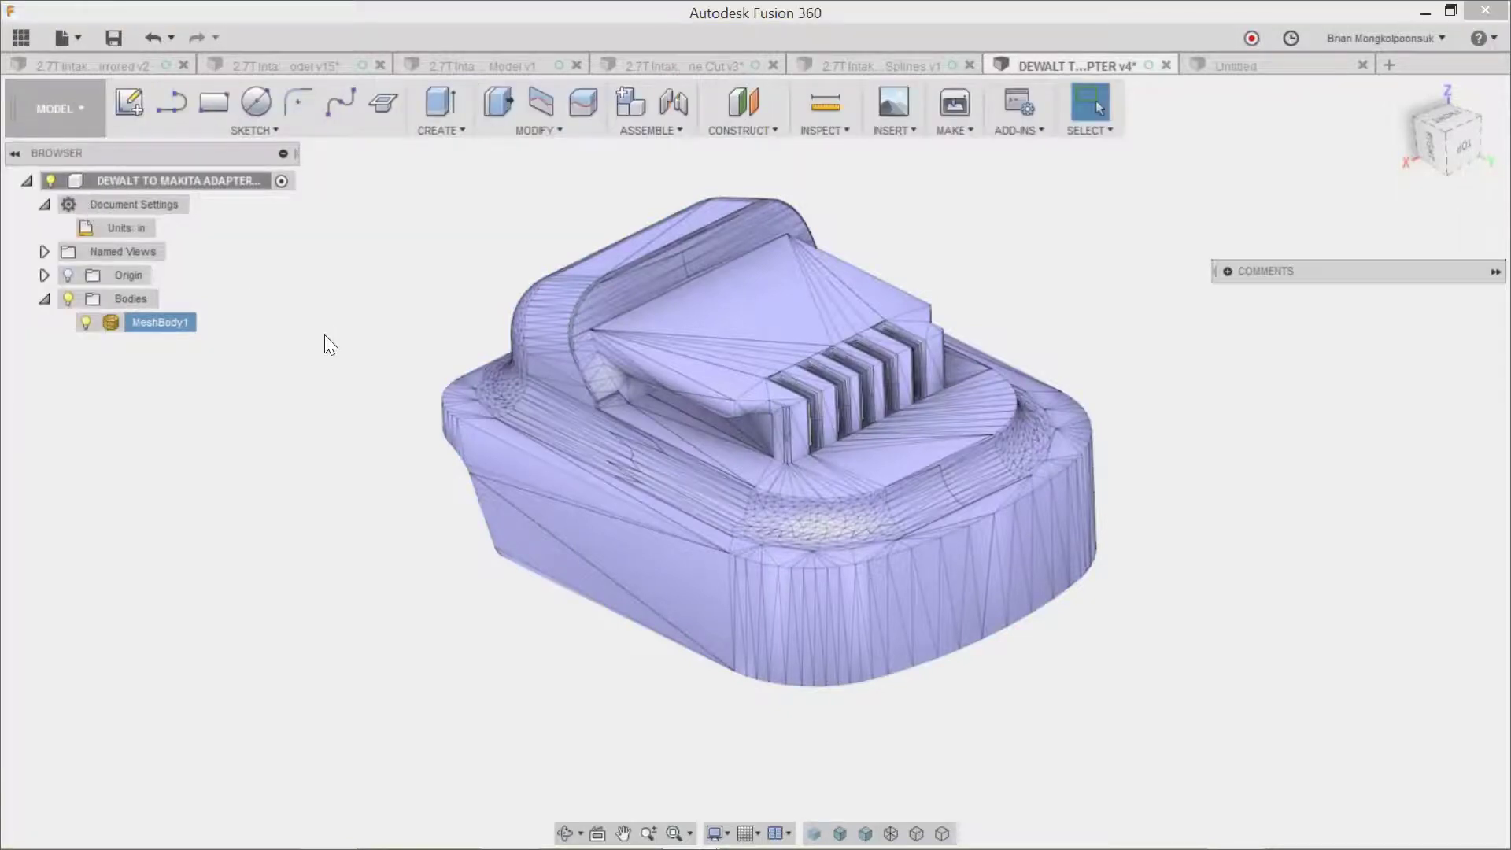
right_click(183, 327)
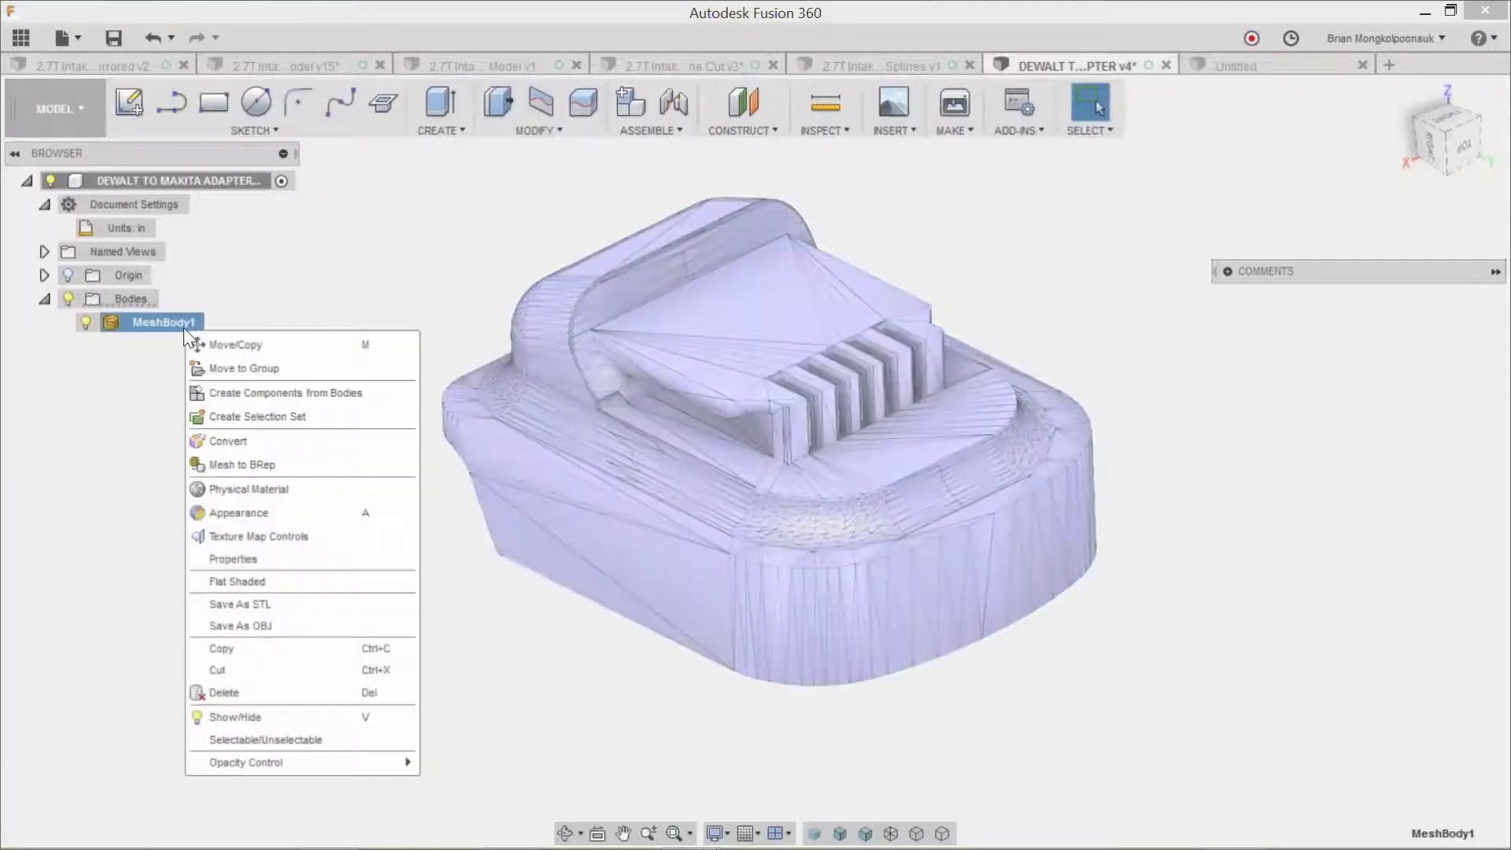
left_click(216, 464)
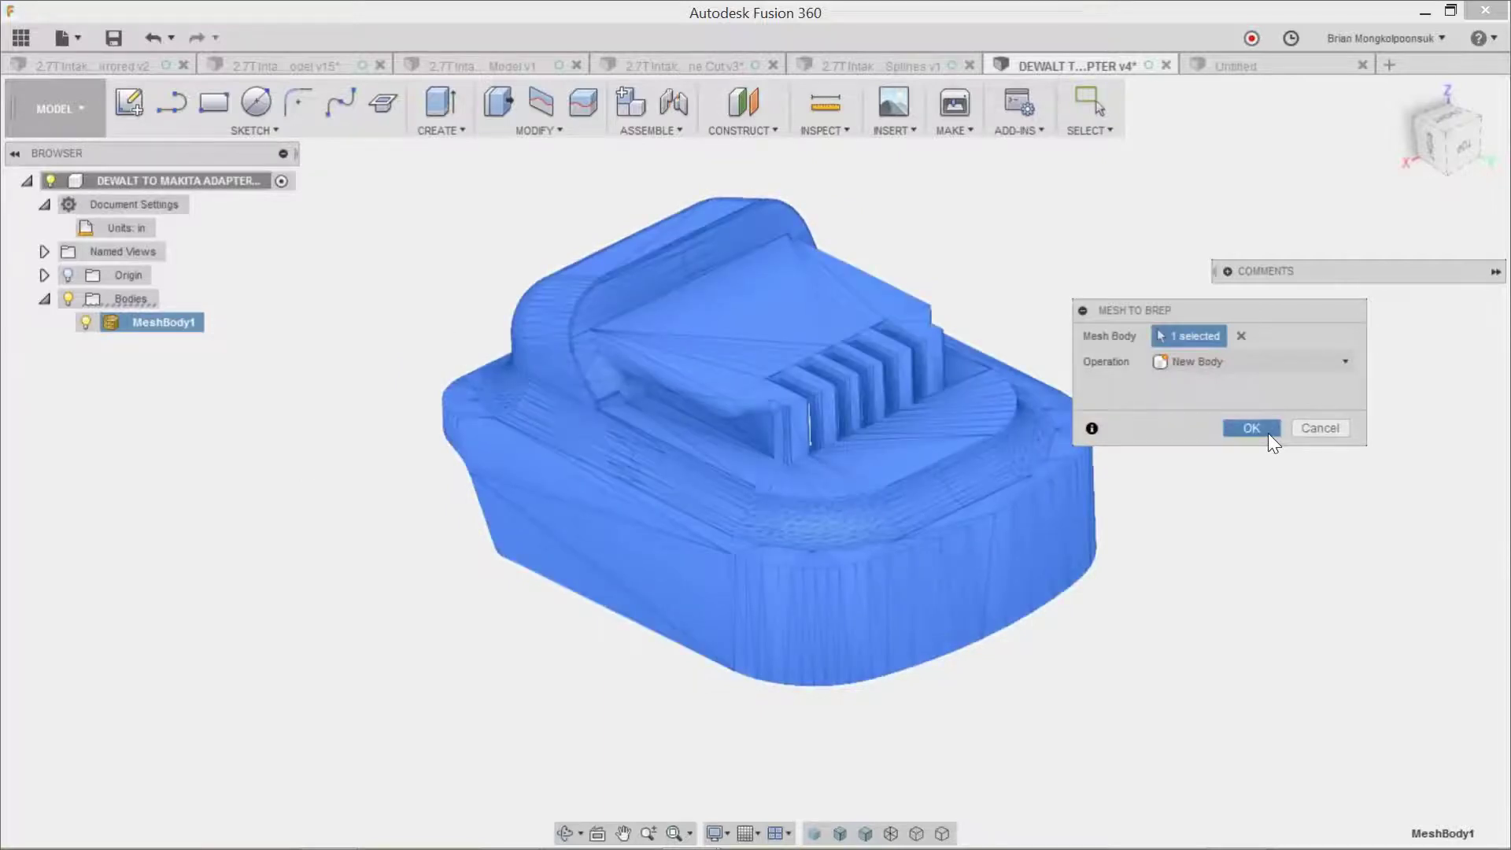
left_click(1268, 433)
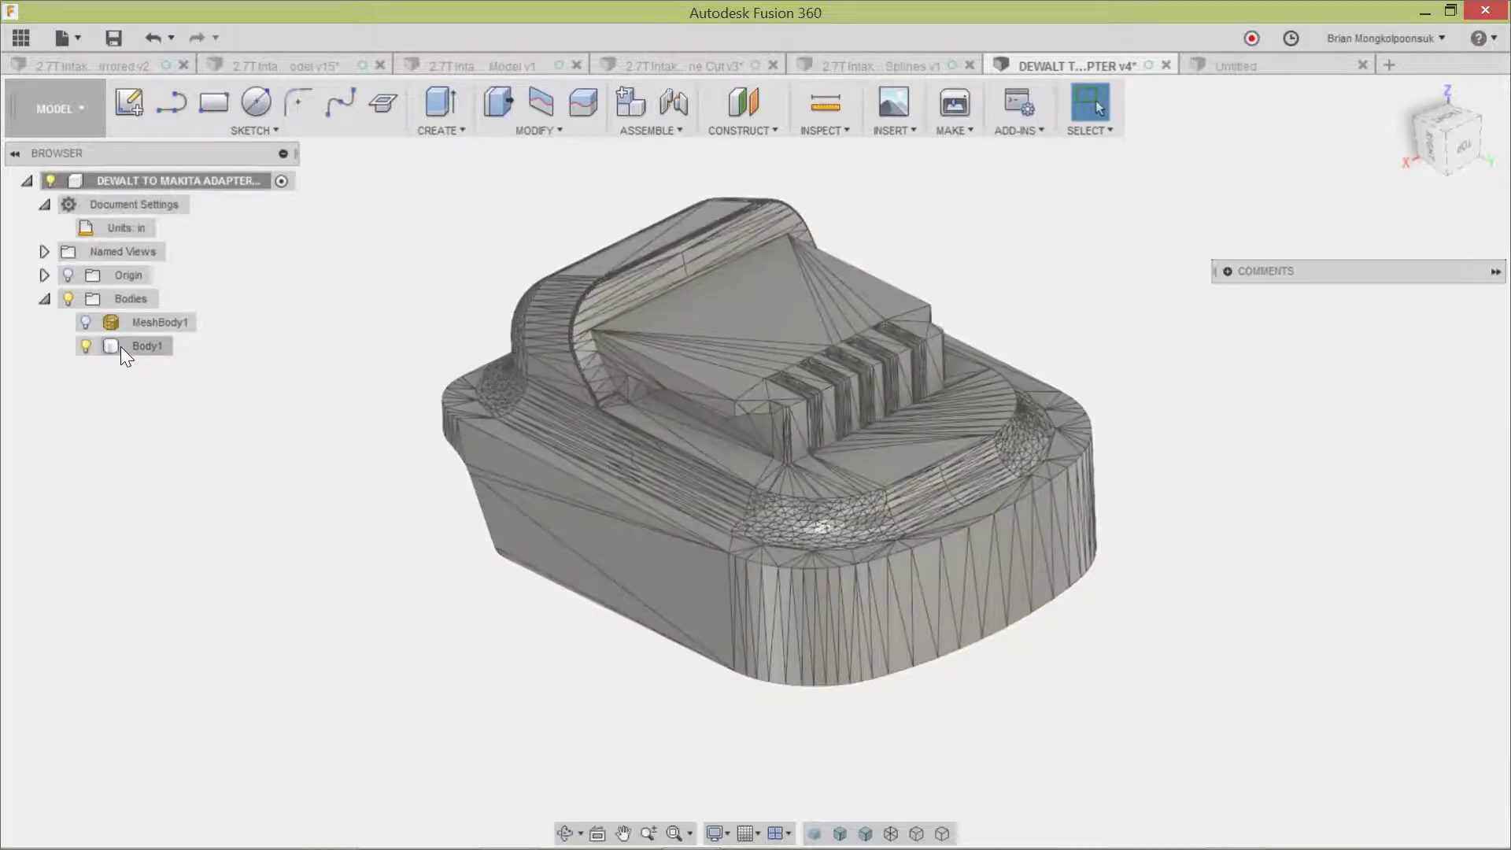
Try extruding the large triangular facet on Body1's flat side wall outward about 2.25 in with Join, and cancel the extrusion.
left_click(122, 346)
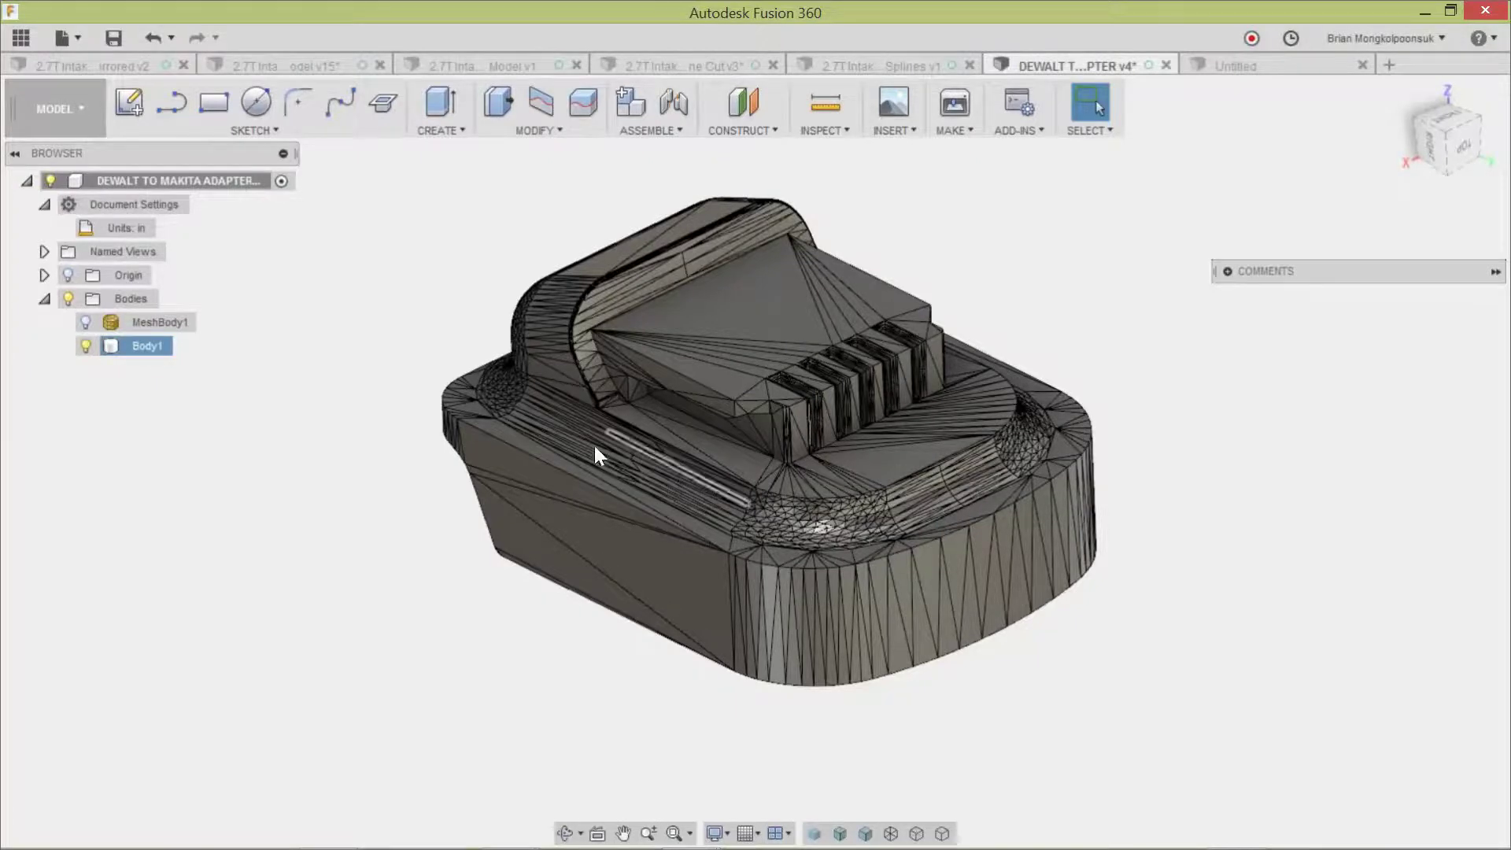
middle_click_drag(450, 422, 409, 433, "shift")
left_click(147, 346)
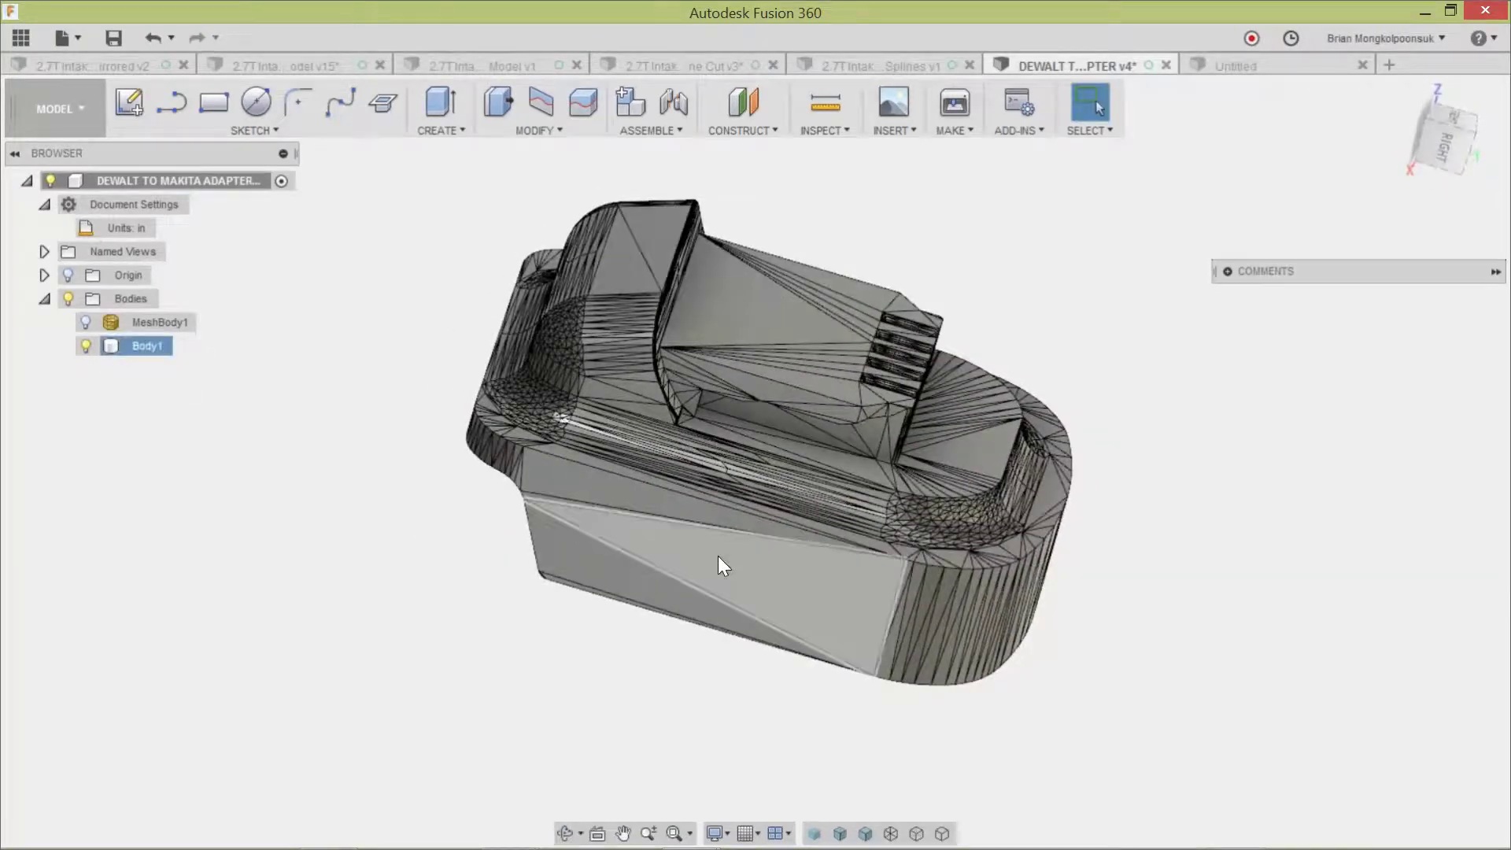
left_click(777, 586)
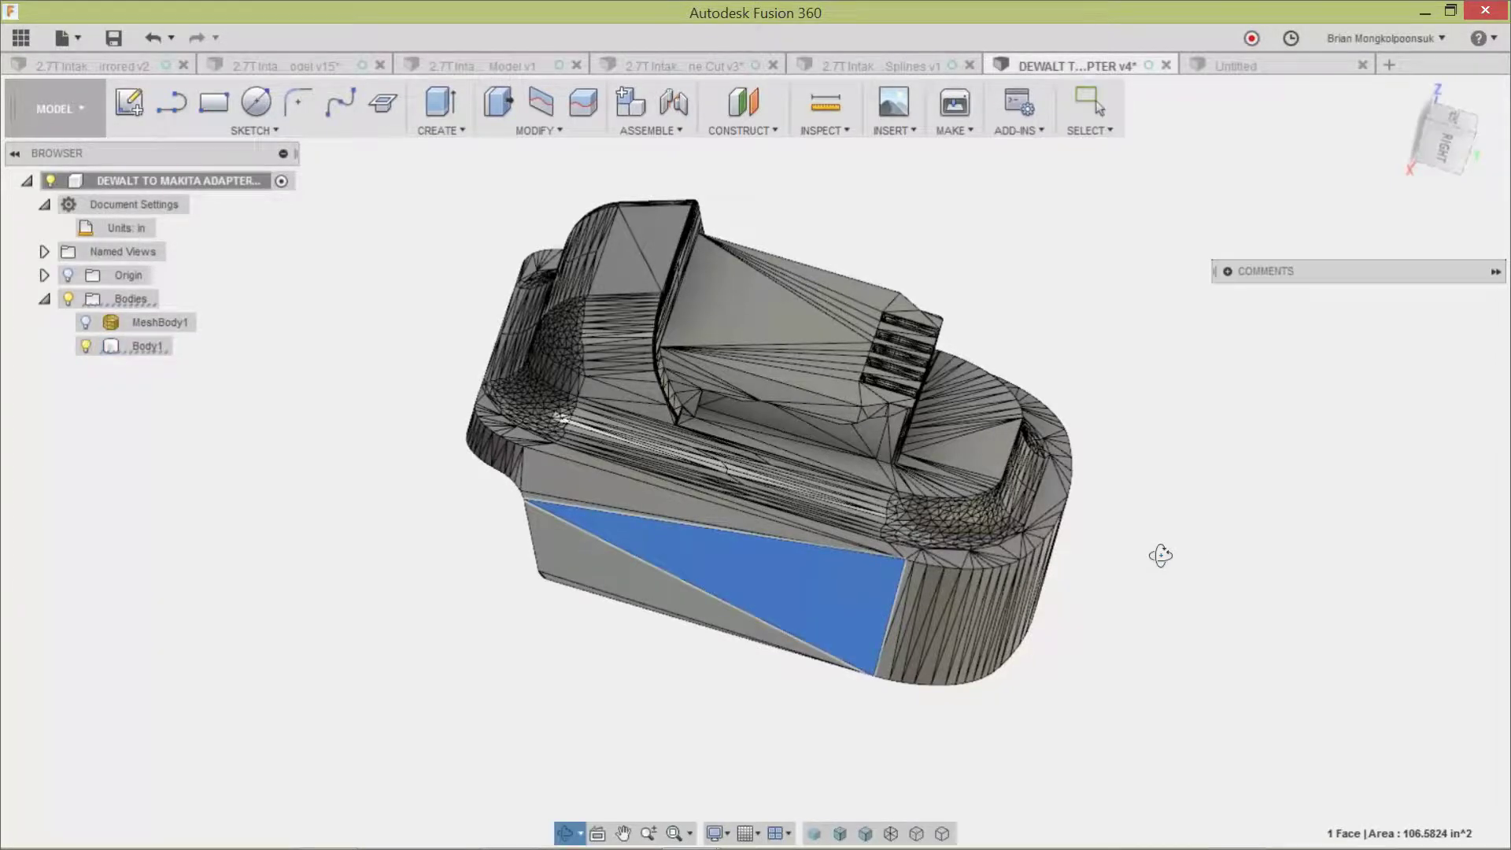
mouse_move(1157, 550)
middle_mouse_down("shift")
mouse_move(1181, 532)
mouse_move(1181, 548)
middle_mouse_up("shift")
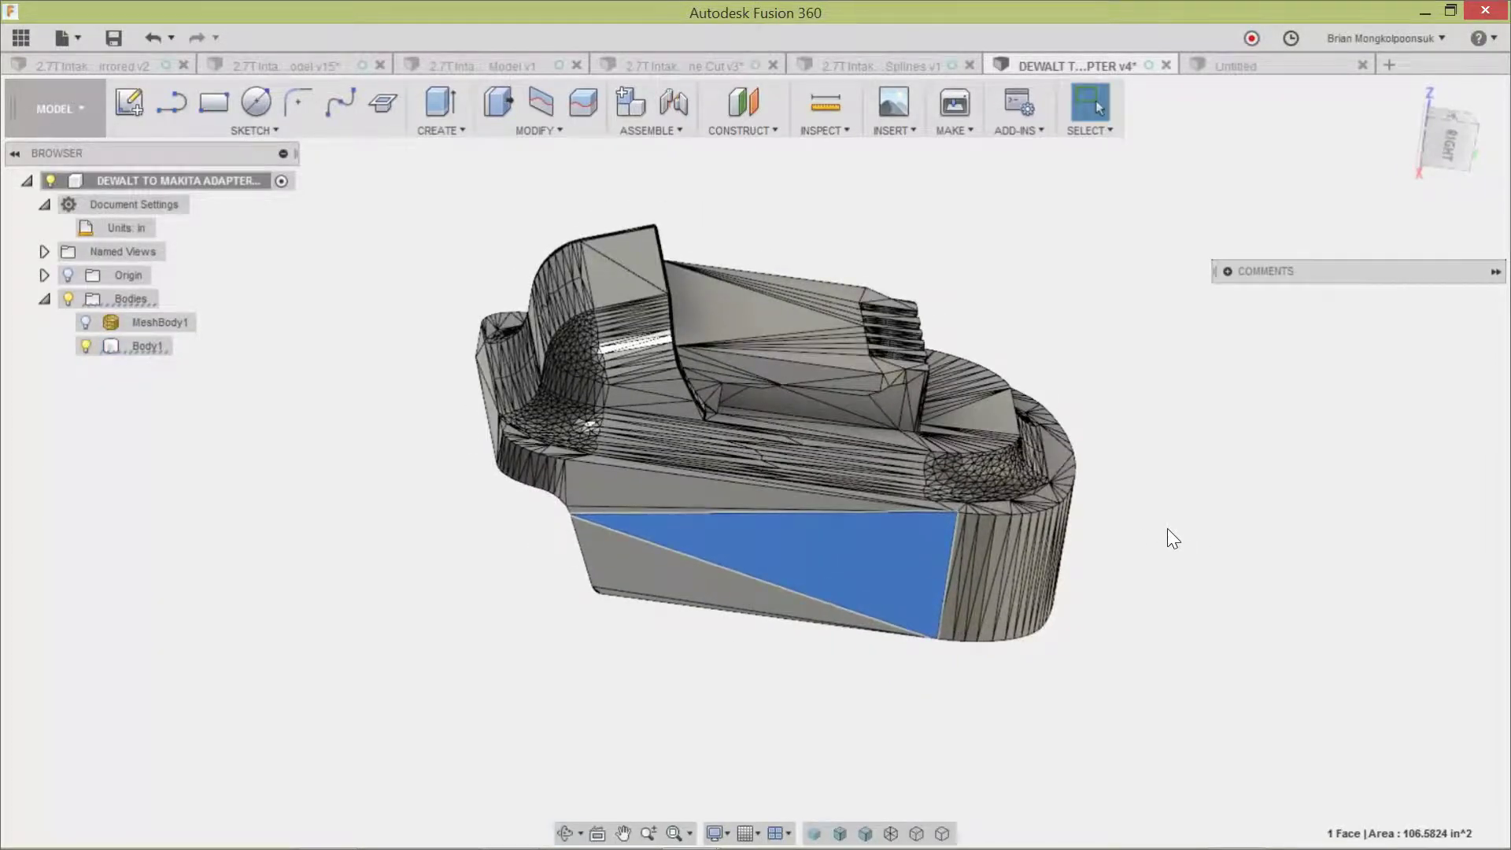
left_click(445, 110)
middle_click_drag(797, 514, 854, 522, "shift")
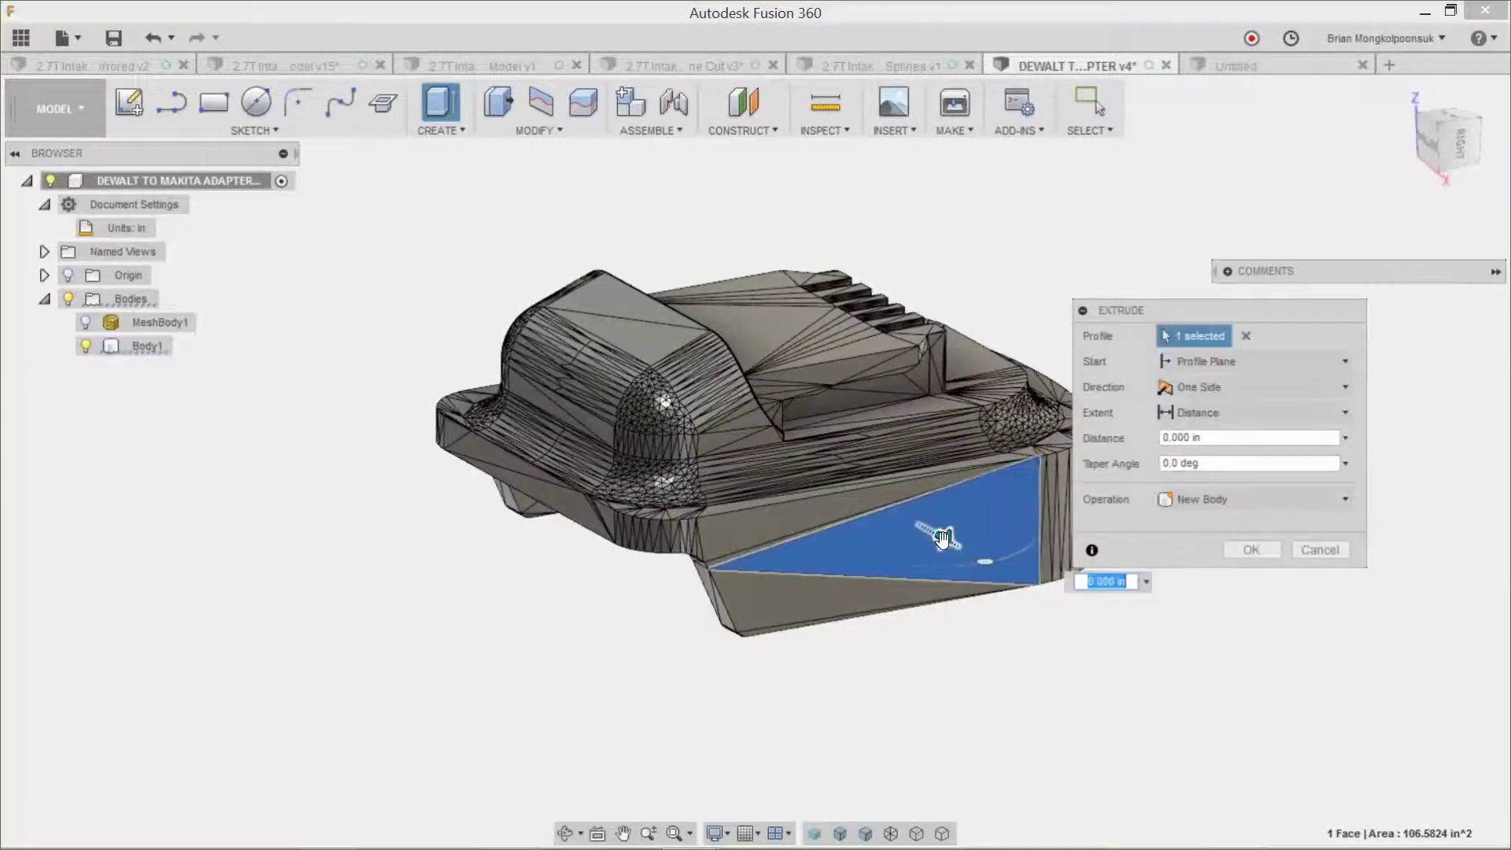
left_click_drag(943, 540, 957, 552)
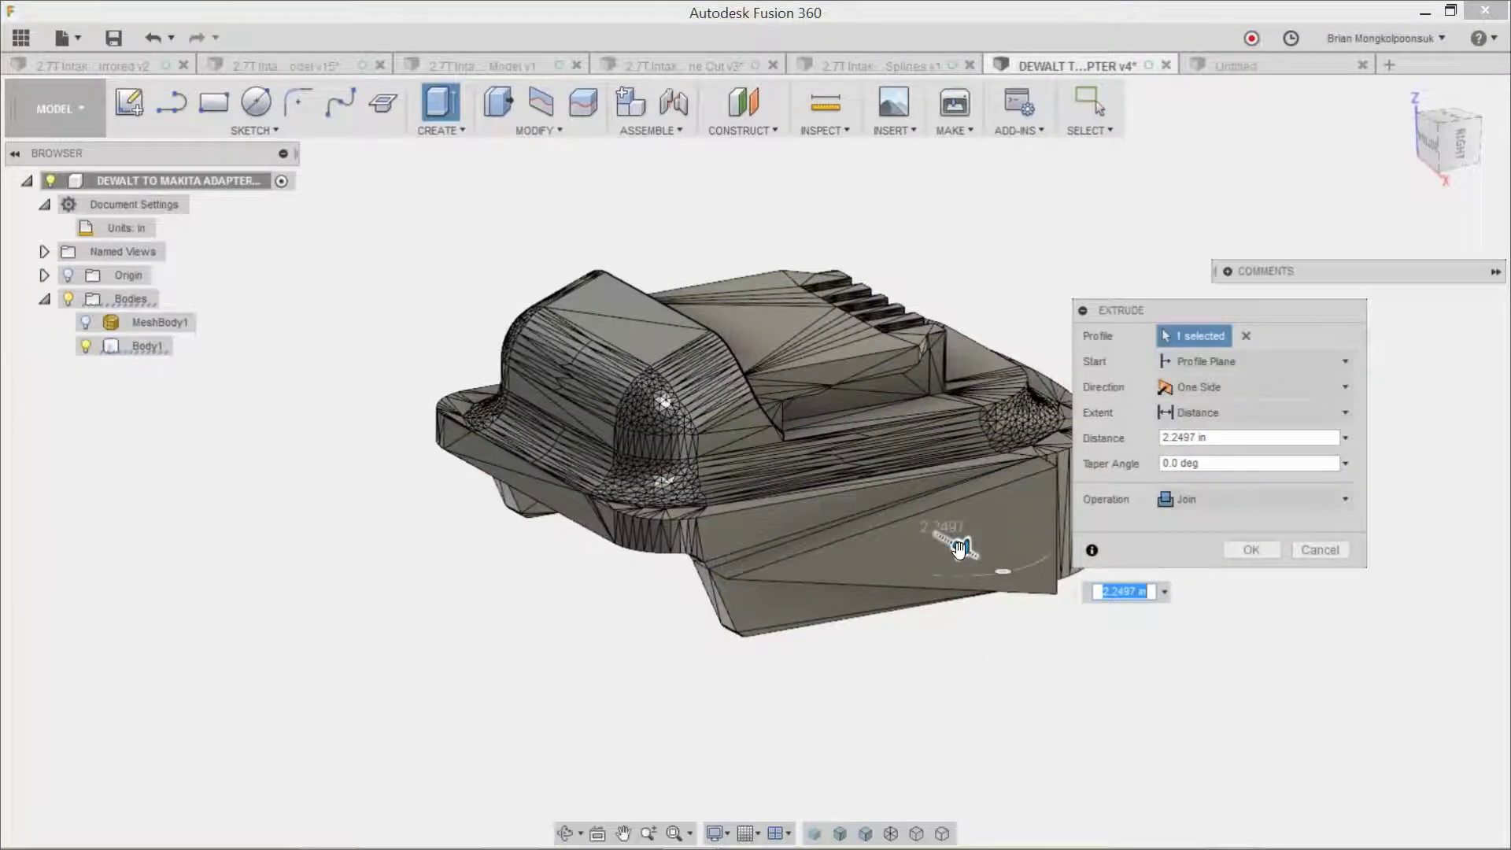
left_click(1320, 550)
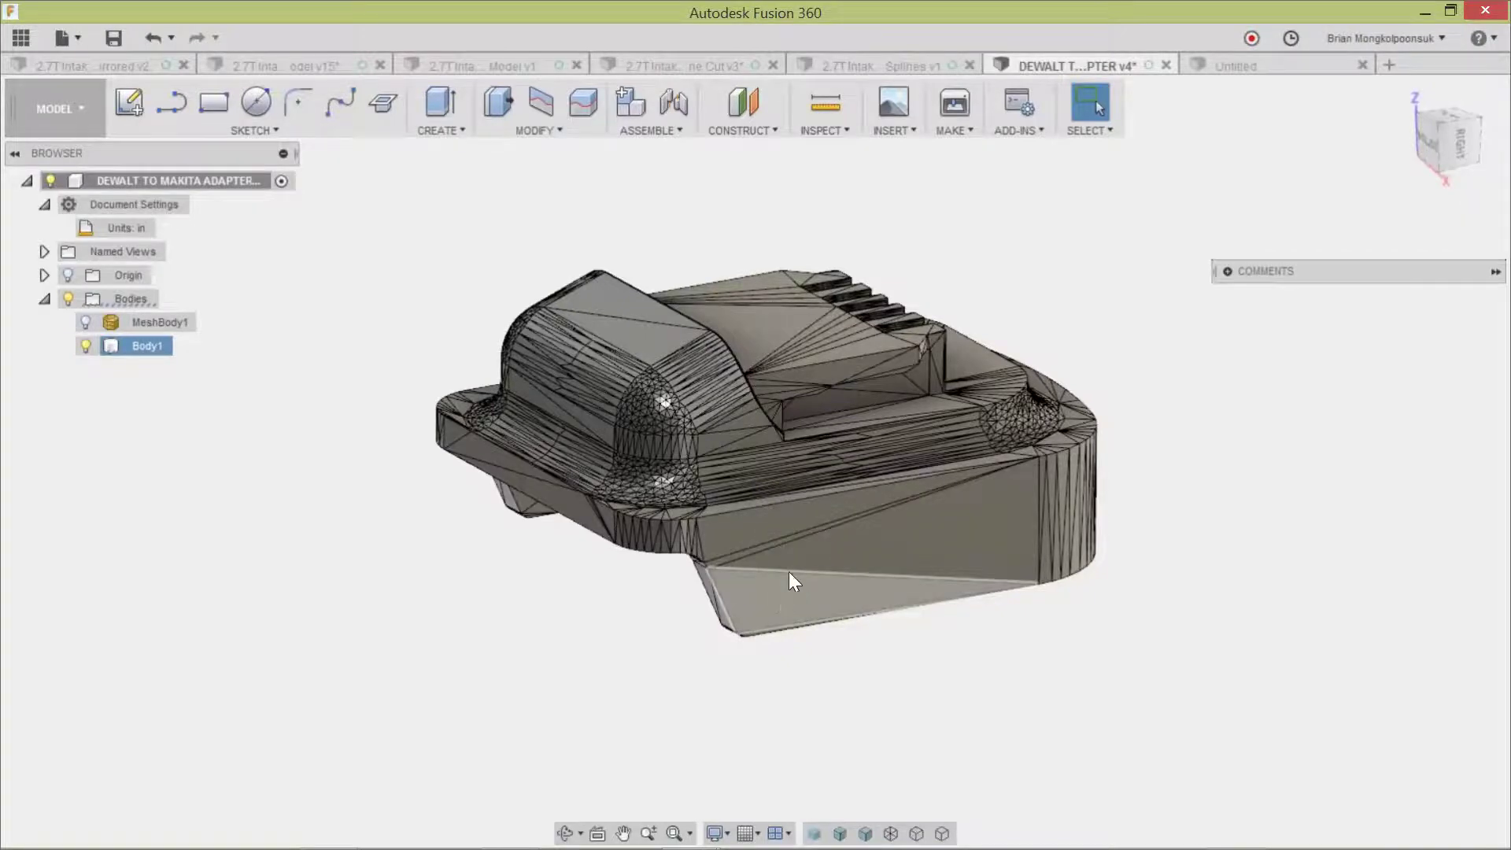
Delete the narrow facets along the upper part of the flat side wall, merging that area into one face.
scroll(882, 630, "up", 5)
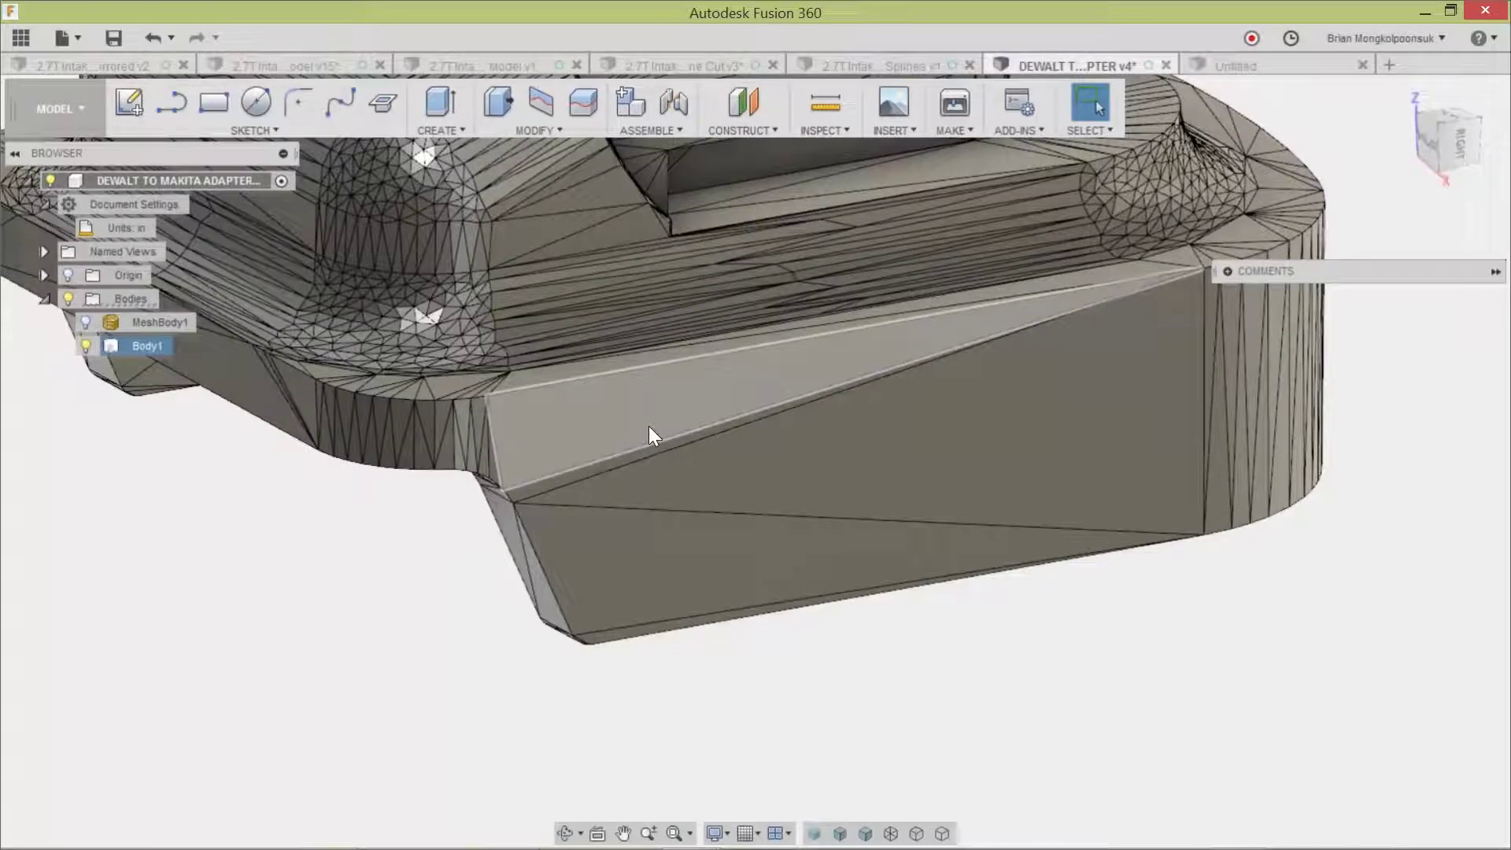
left_click(649, 428)
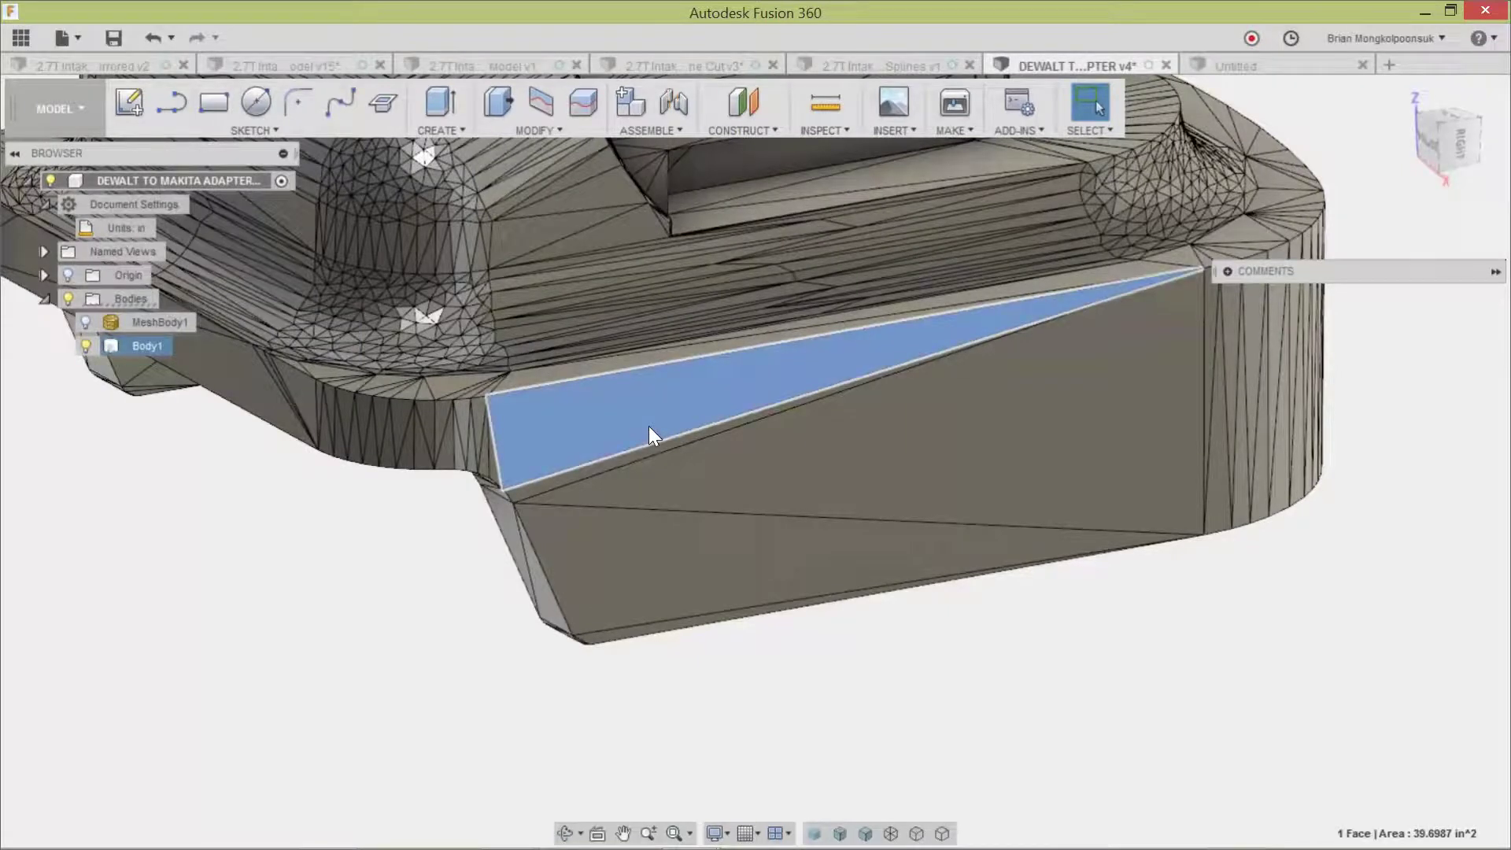
left_click(638, 441)
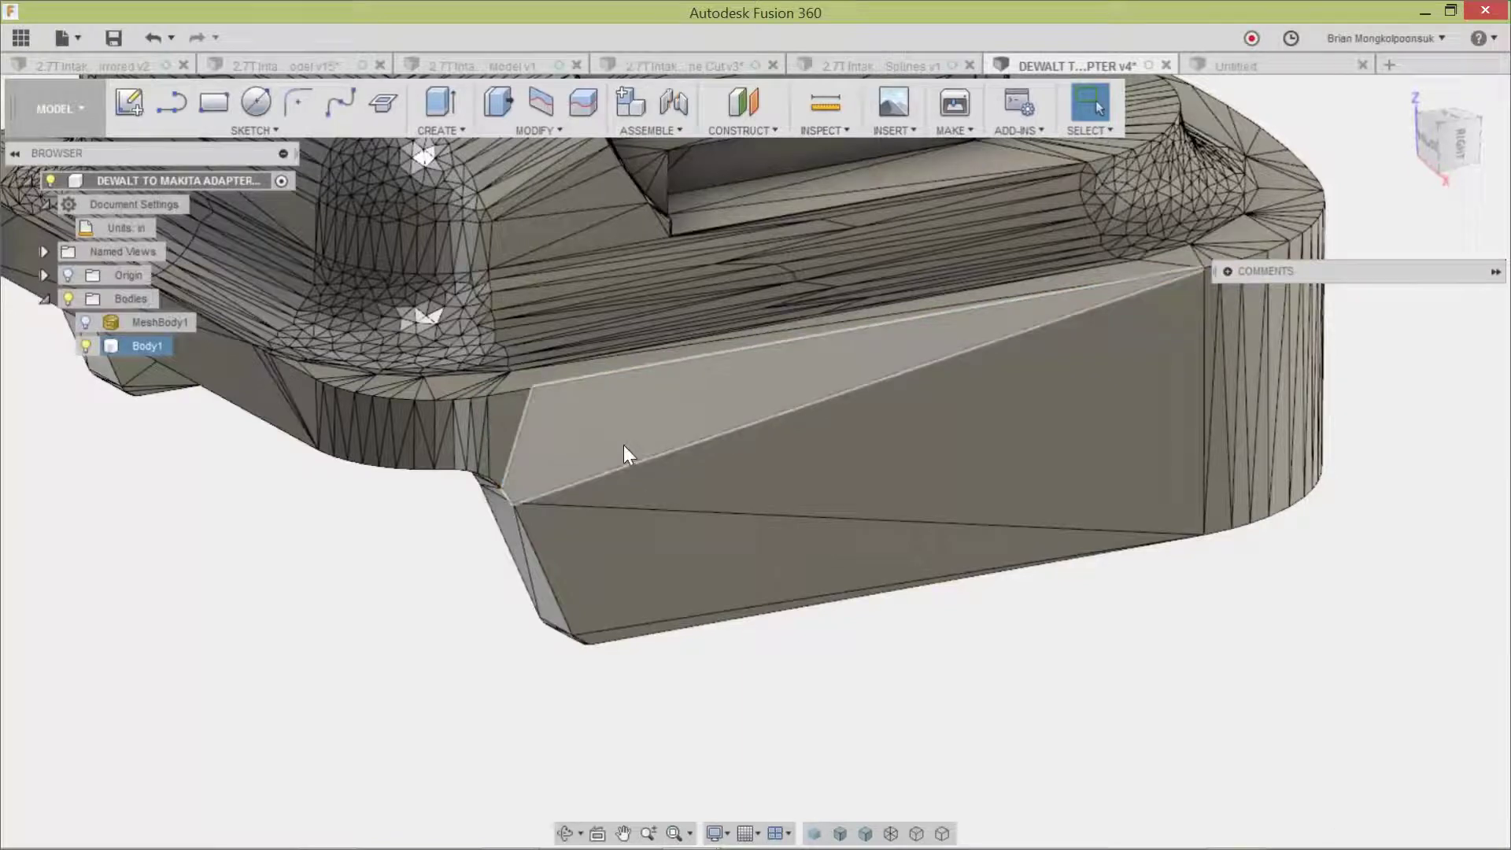
left_click(623, 444)
key("Delete")
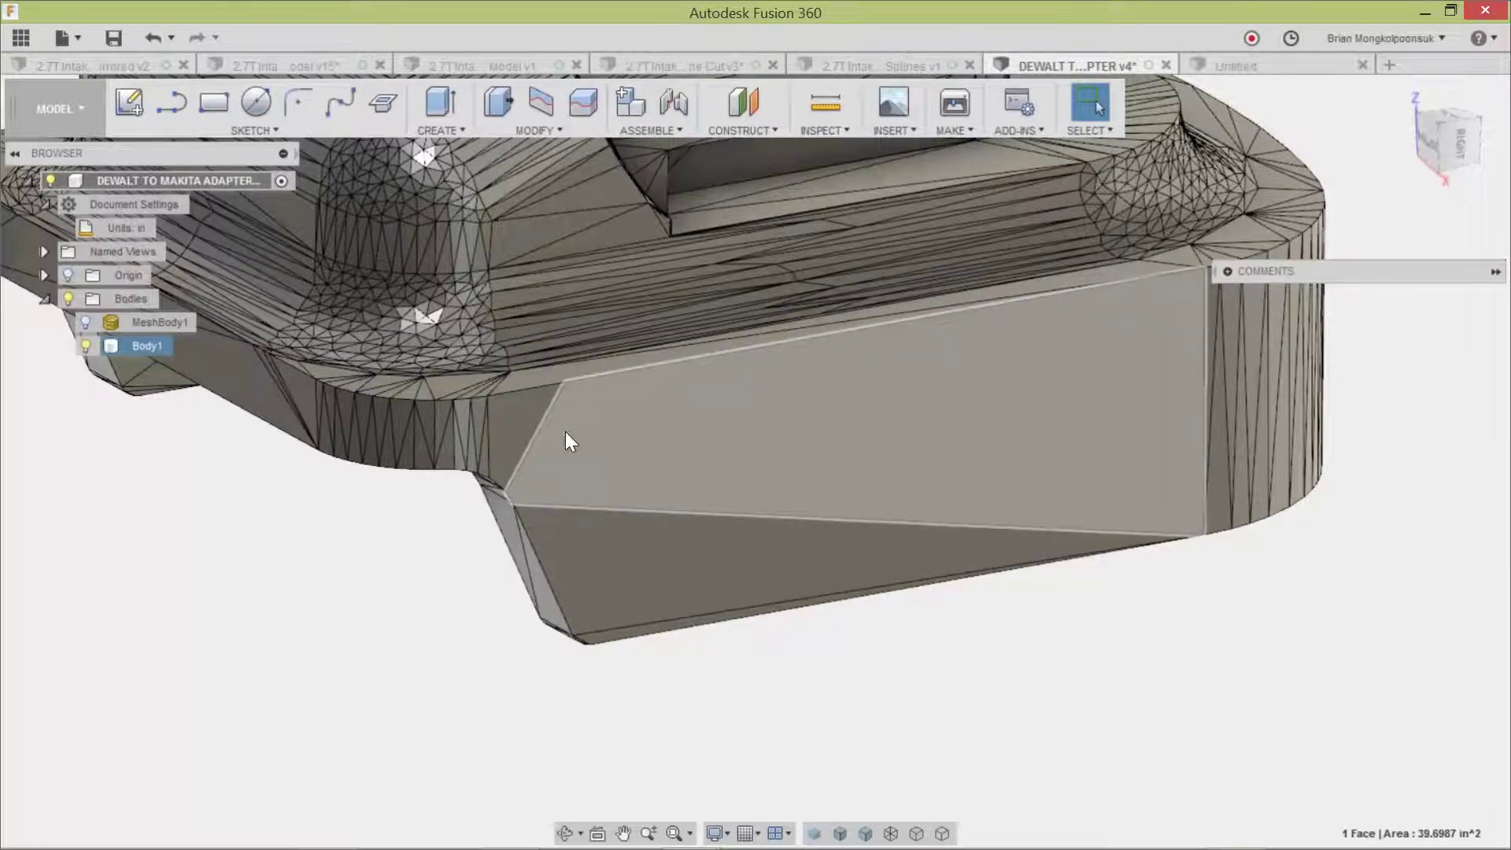
left_click(541, 418)
key("Escape")
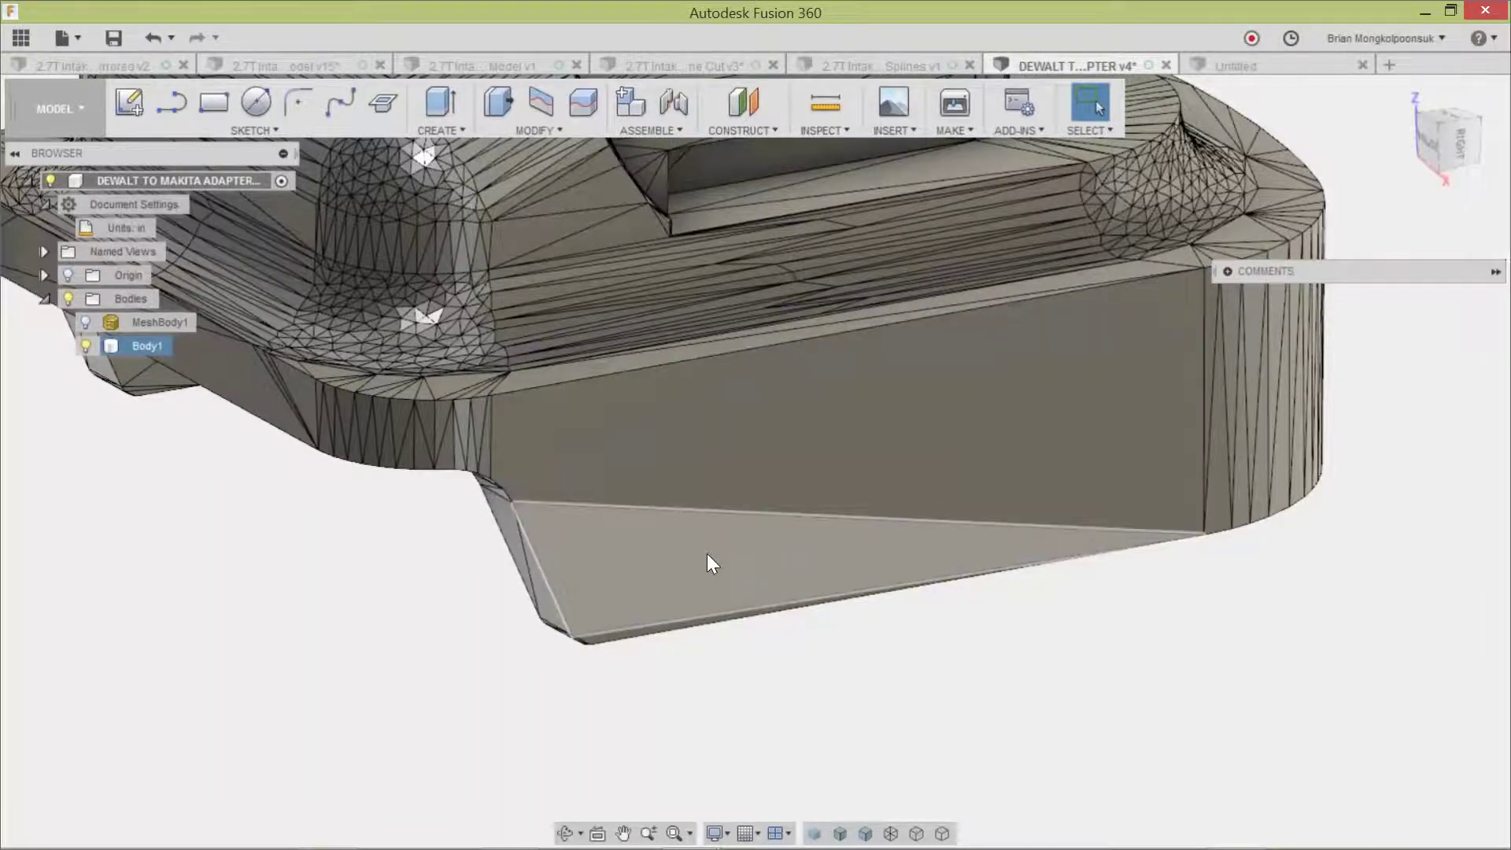
Delete the remaining triangular facets at the side wall's lower edge and upper corner, leaving a single planar face.
left_click(758, 534)
left_click(749, 576)
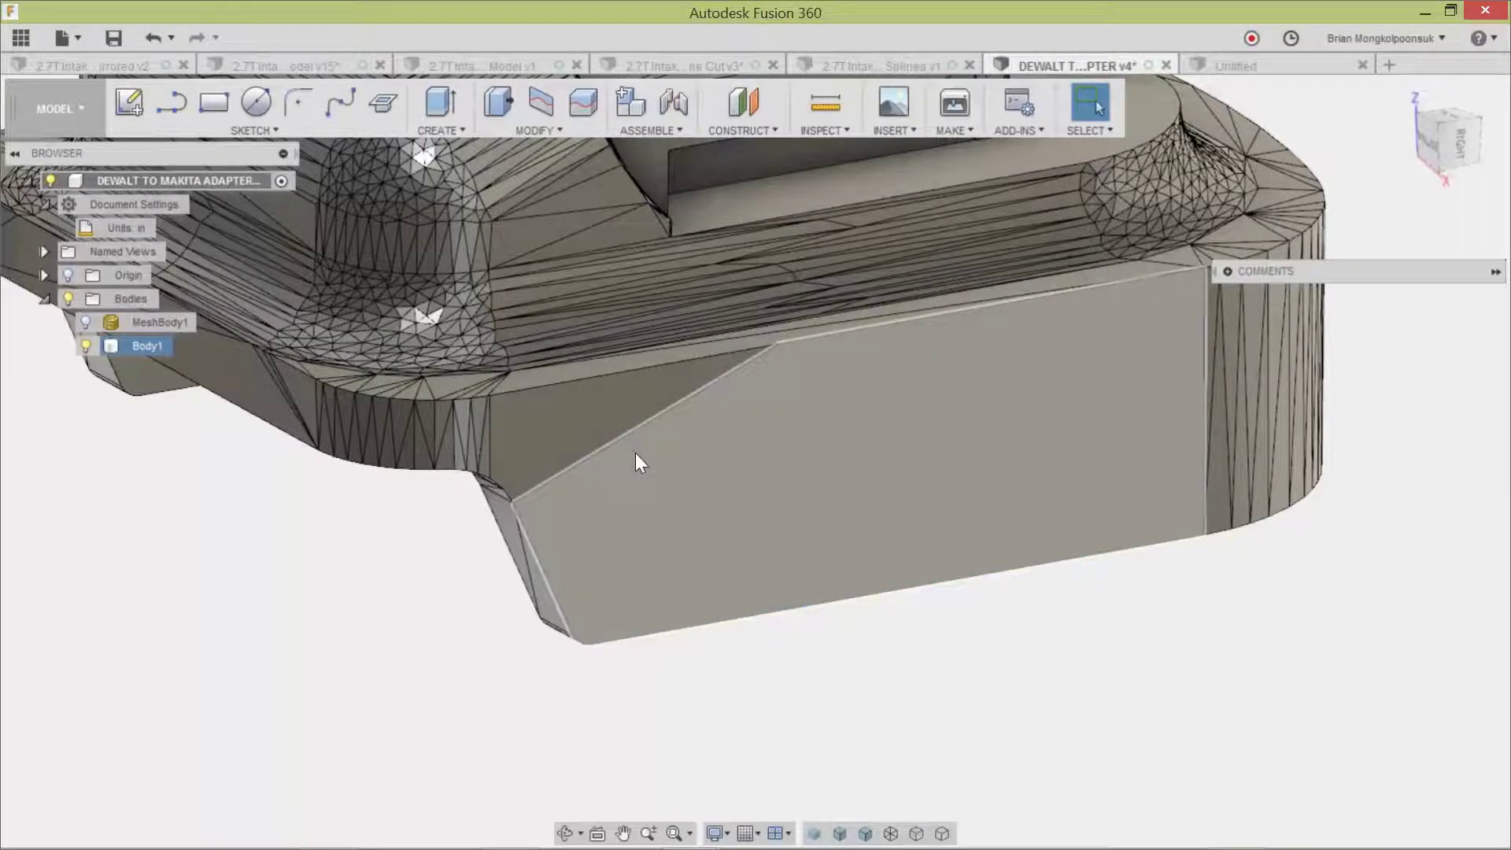
left_click(603, 433)
key("Delete")
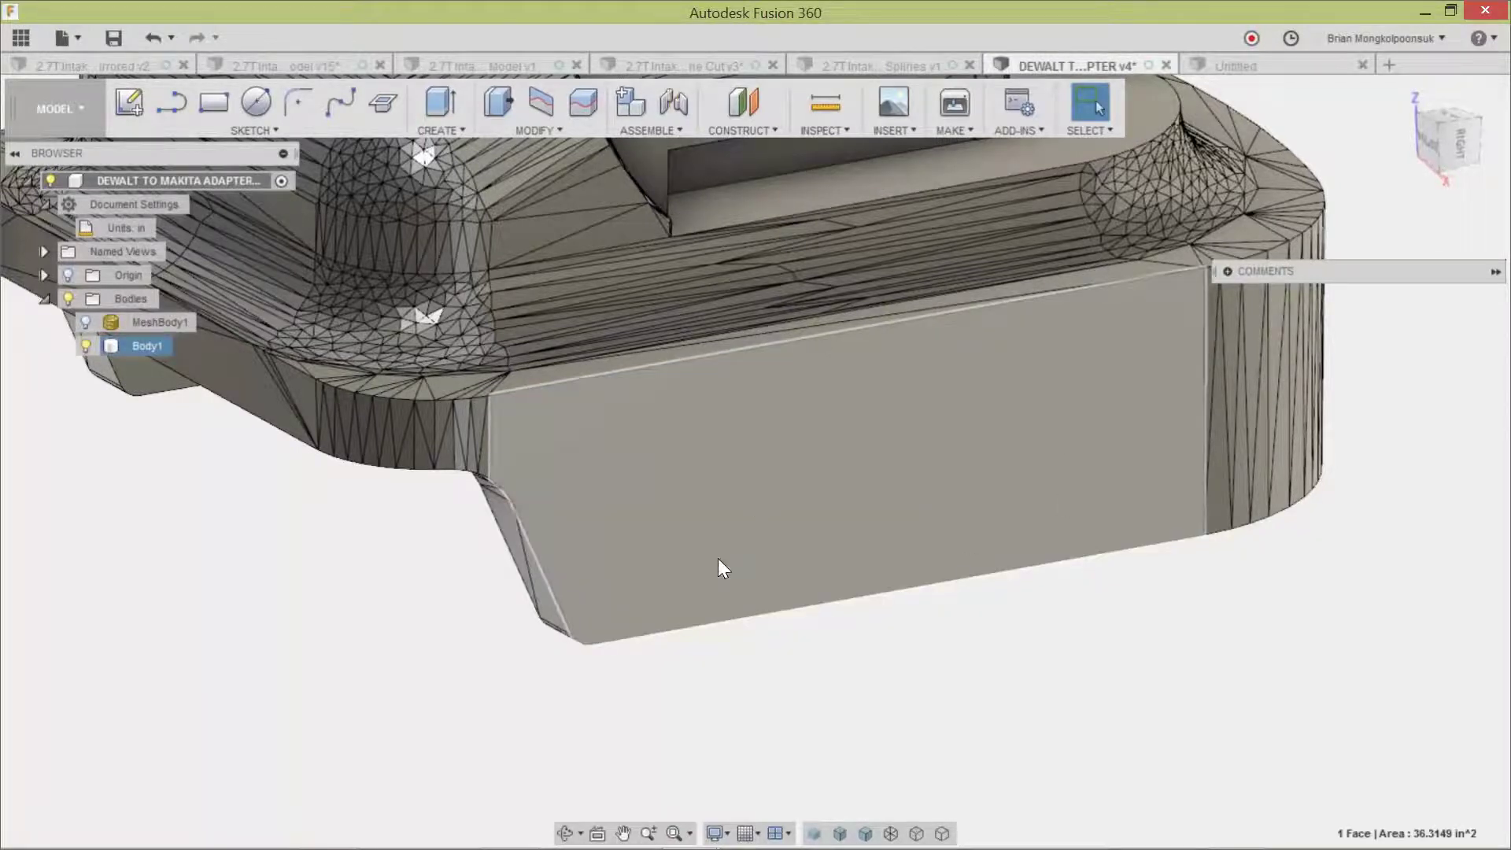
Try extruding the whole merged side wall face, and cancel the extrusion.
middle_click_drag(705, 641, 874, 670, "shift")
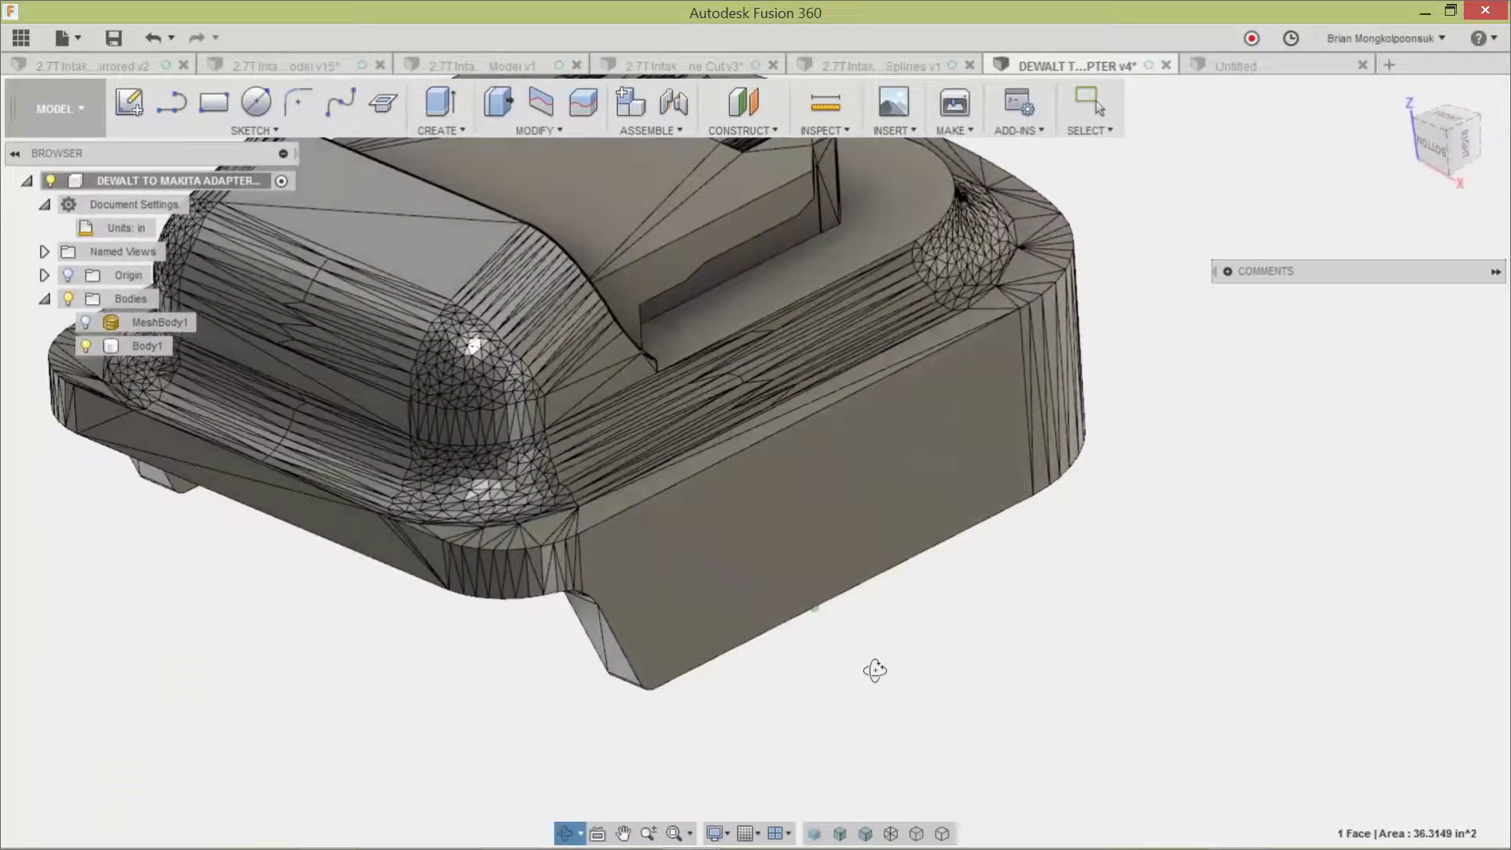
scroll(875, 670, "down", 2)
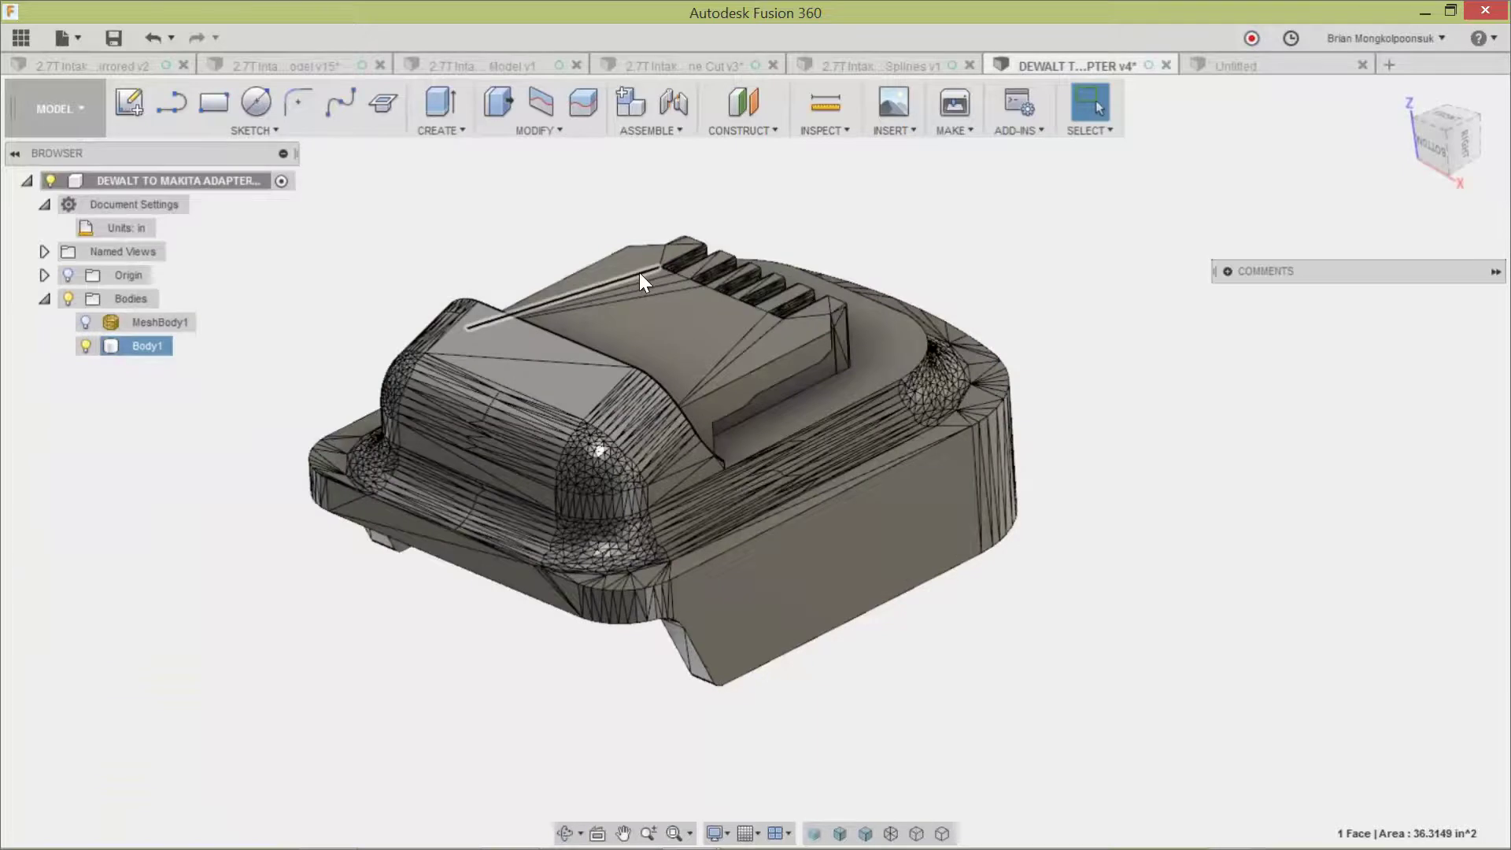
scroll(641, 274, "up", 2)
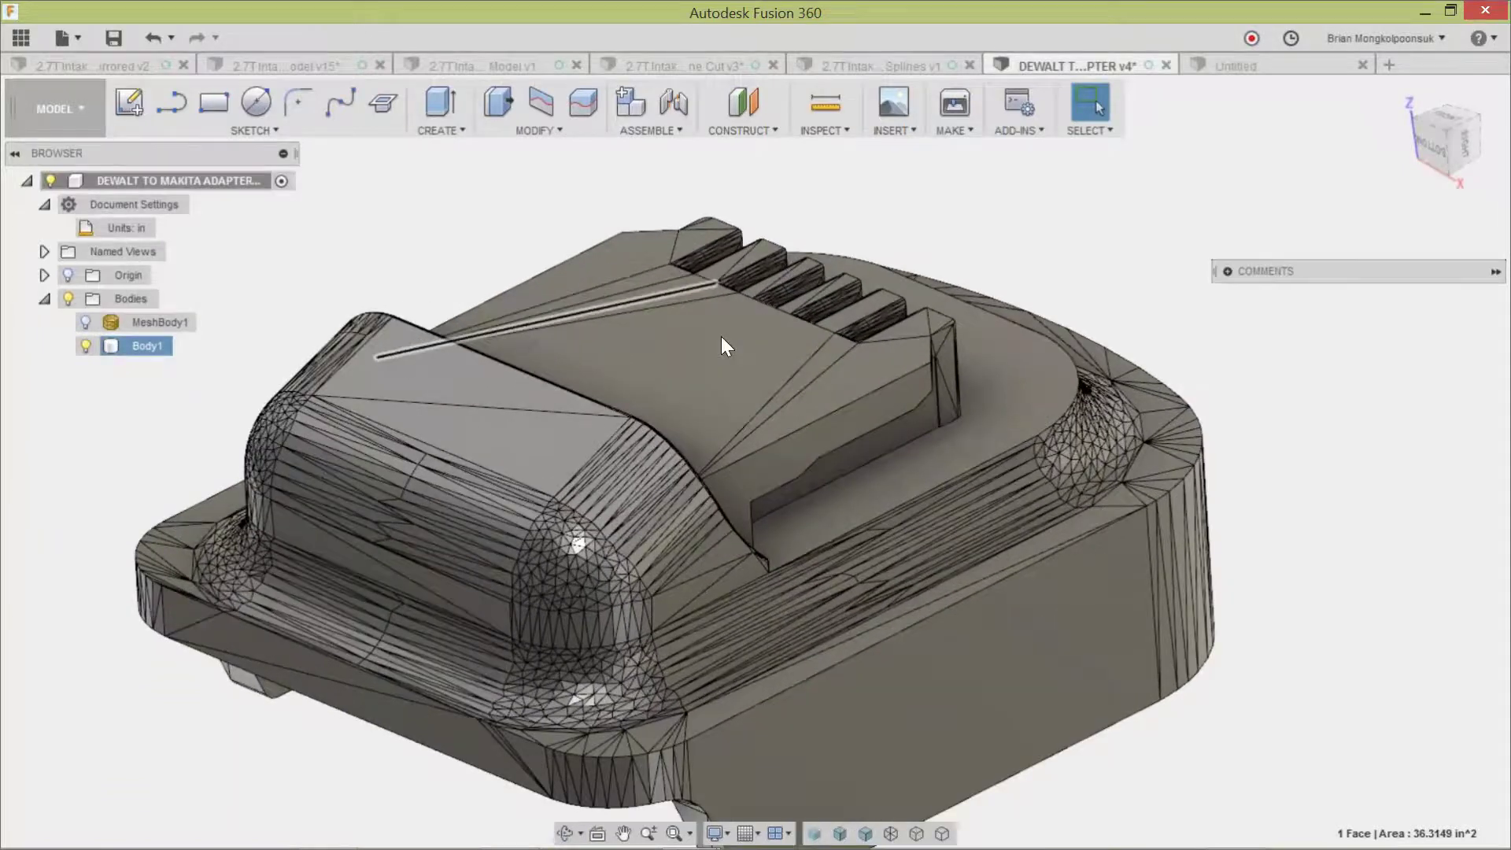
mouse_move(724, 346)
middle_mouse_down("shift")
mouse_move(771, 326)
mouse_move(708, 310)
mouse_move(724, 346)
middle_mouse_up("shift")
scroll(704, 314, "down", 2)
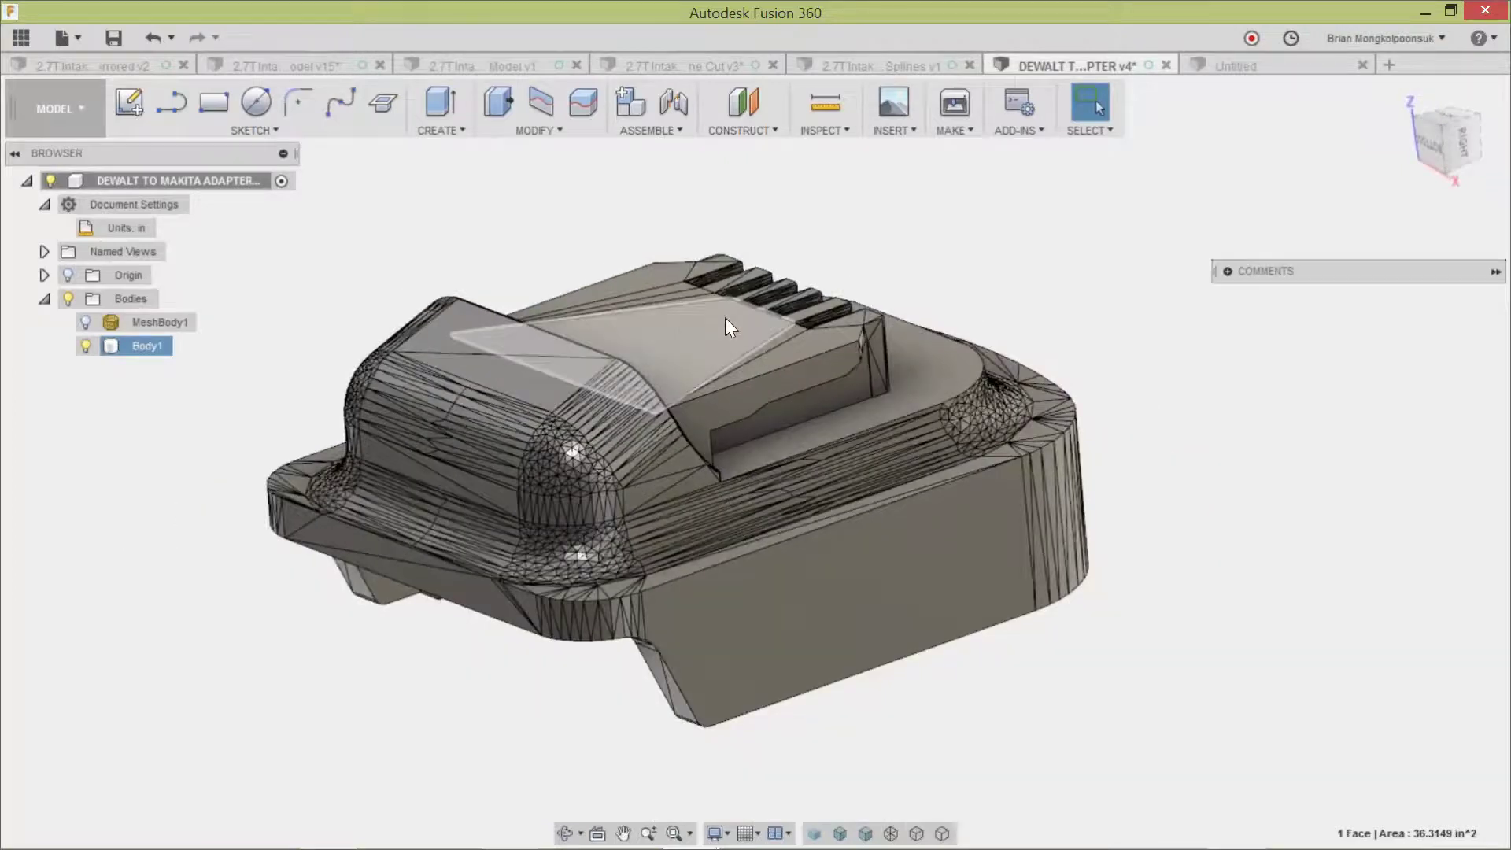
scroll(724, 325, "down", 1)
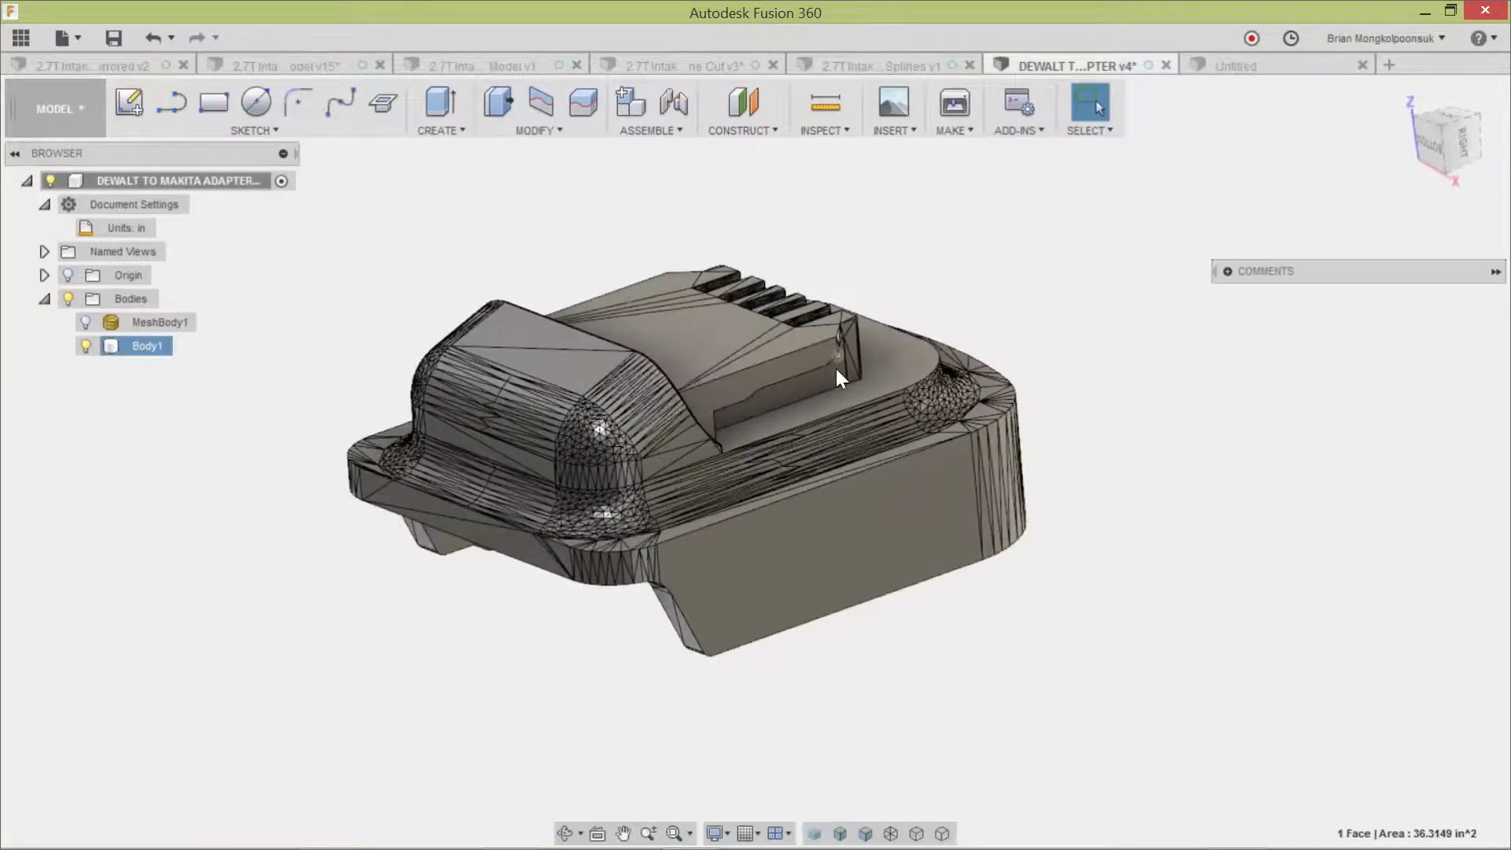
left_click(854, 543)
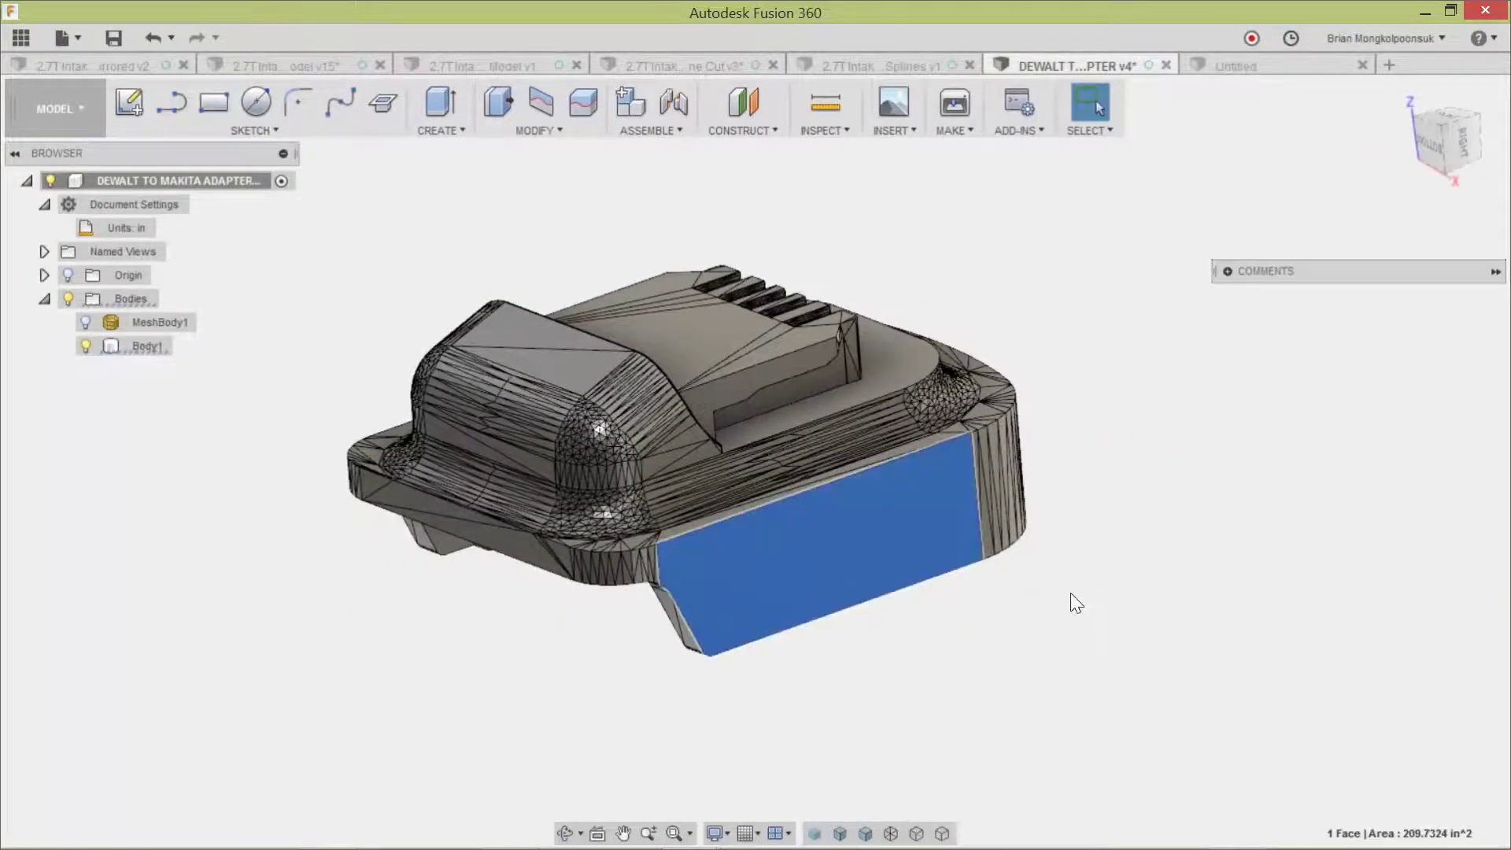
key("e")
left_click_drag(880, 558, 870, 550)
left_click(1305, 549)
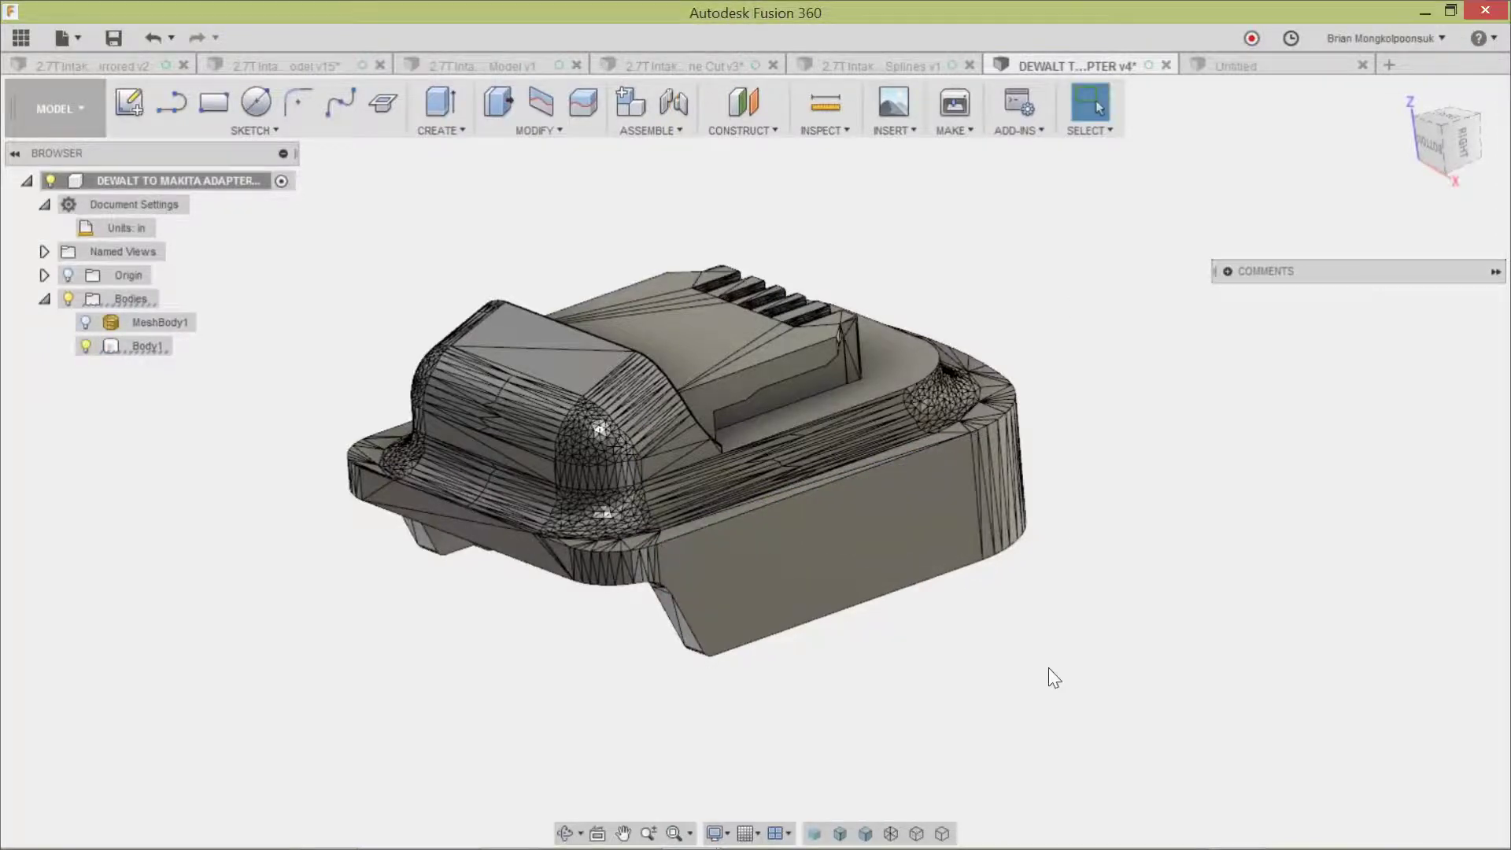
Measure the distance between the two opposite end faces of the rectangular notch on the adapter's underside.
middle_click_drag(956, 687, 1147, 634, "shift")
scroll(1098, 579, "up", 3)
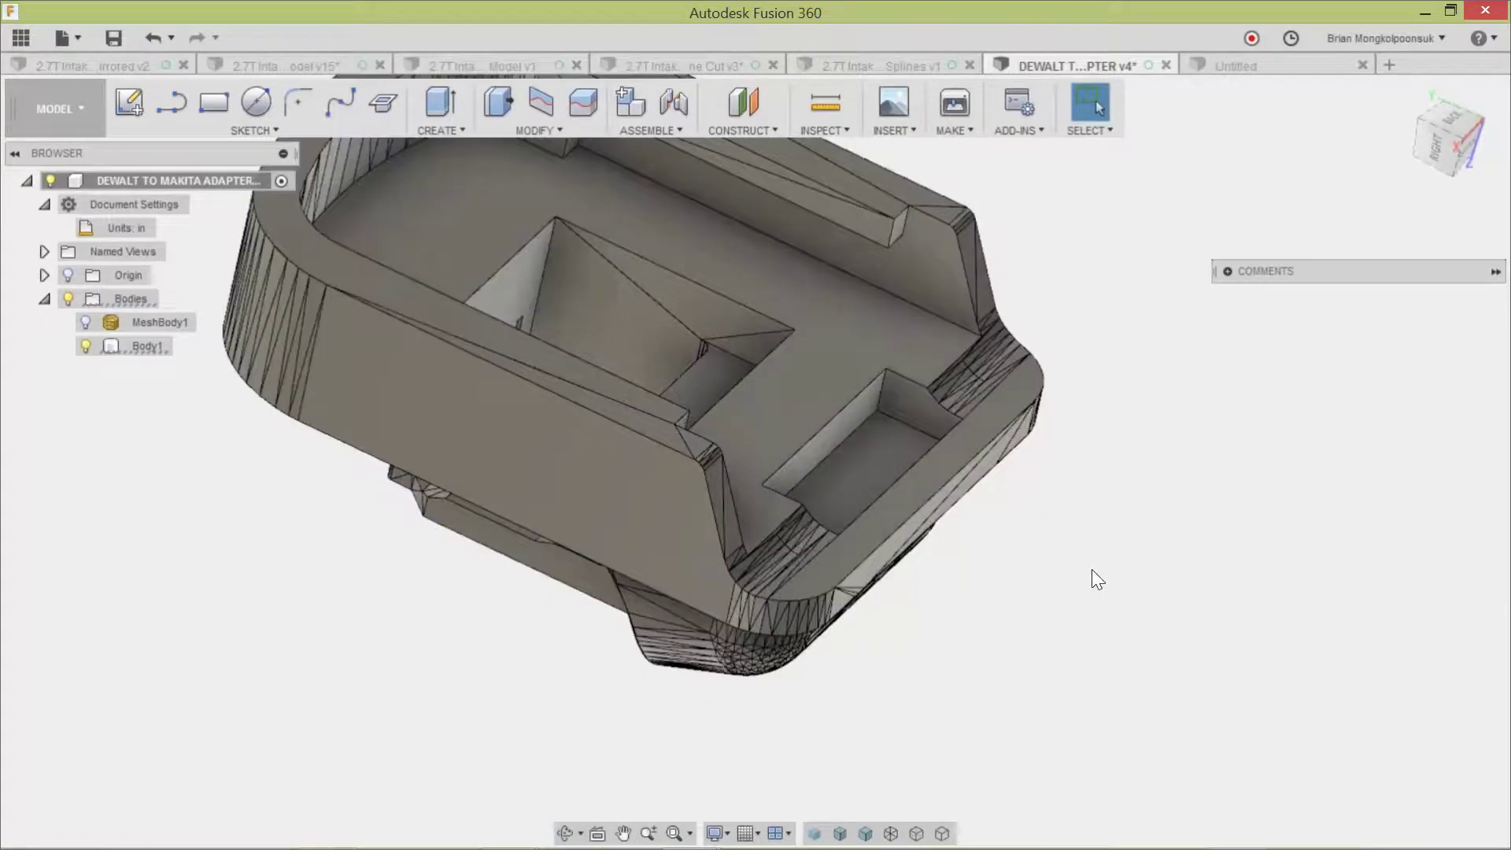
scroll(1099, 567, "up", 2)
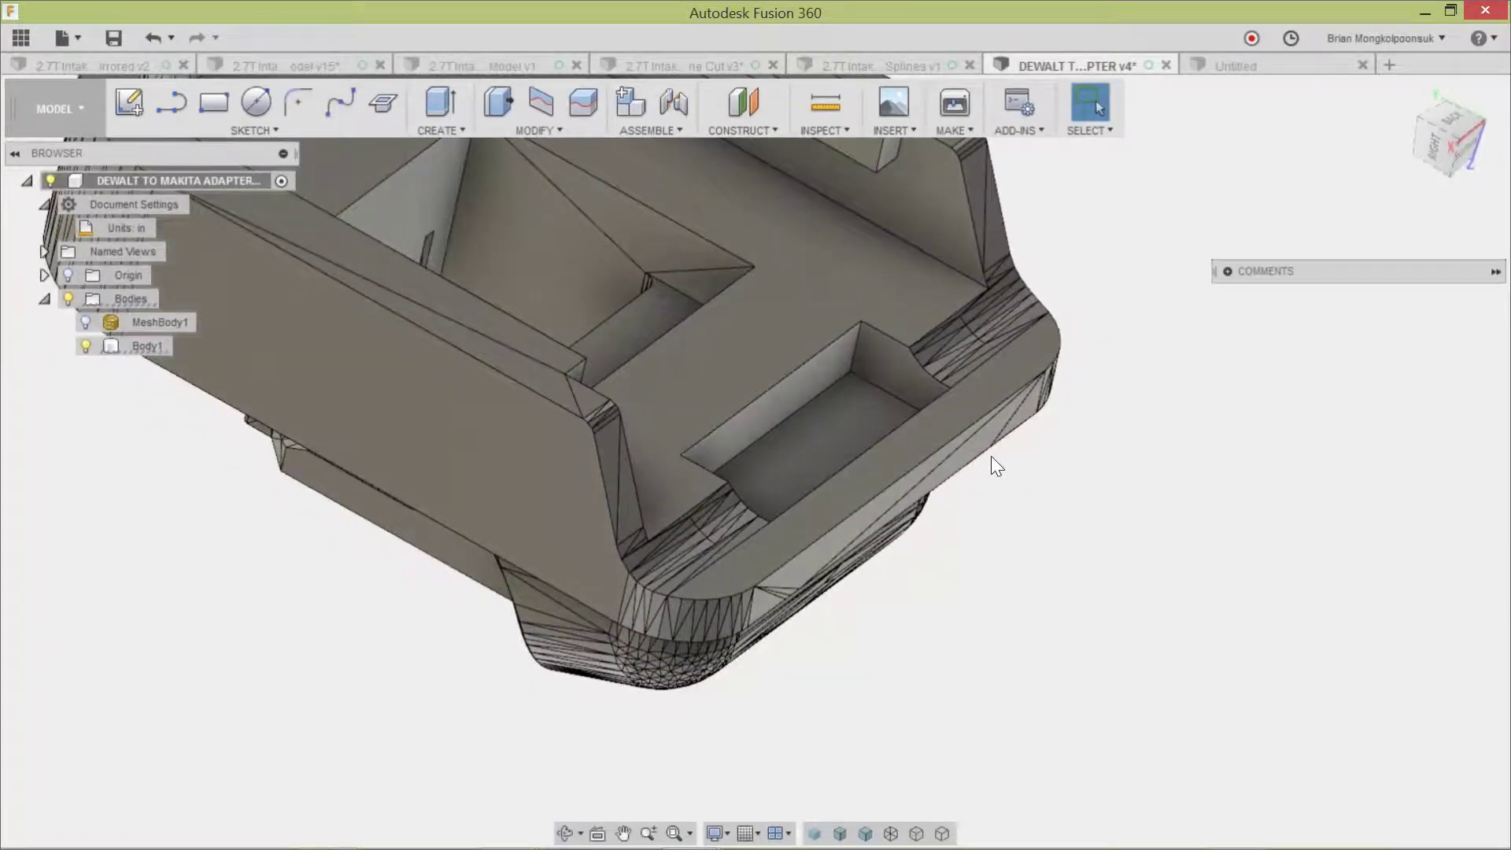
left_click(909, 378)
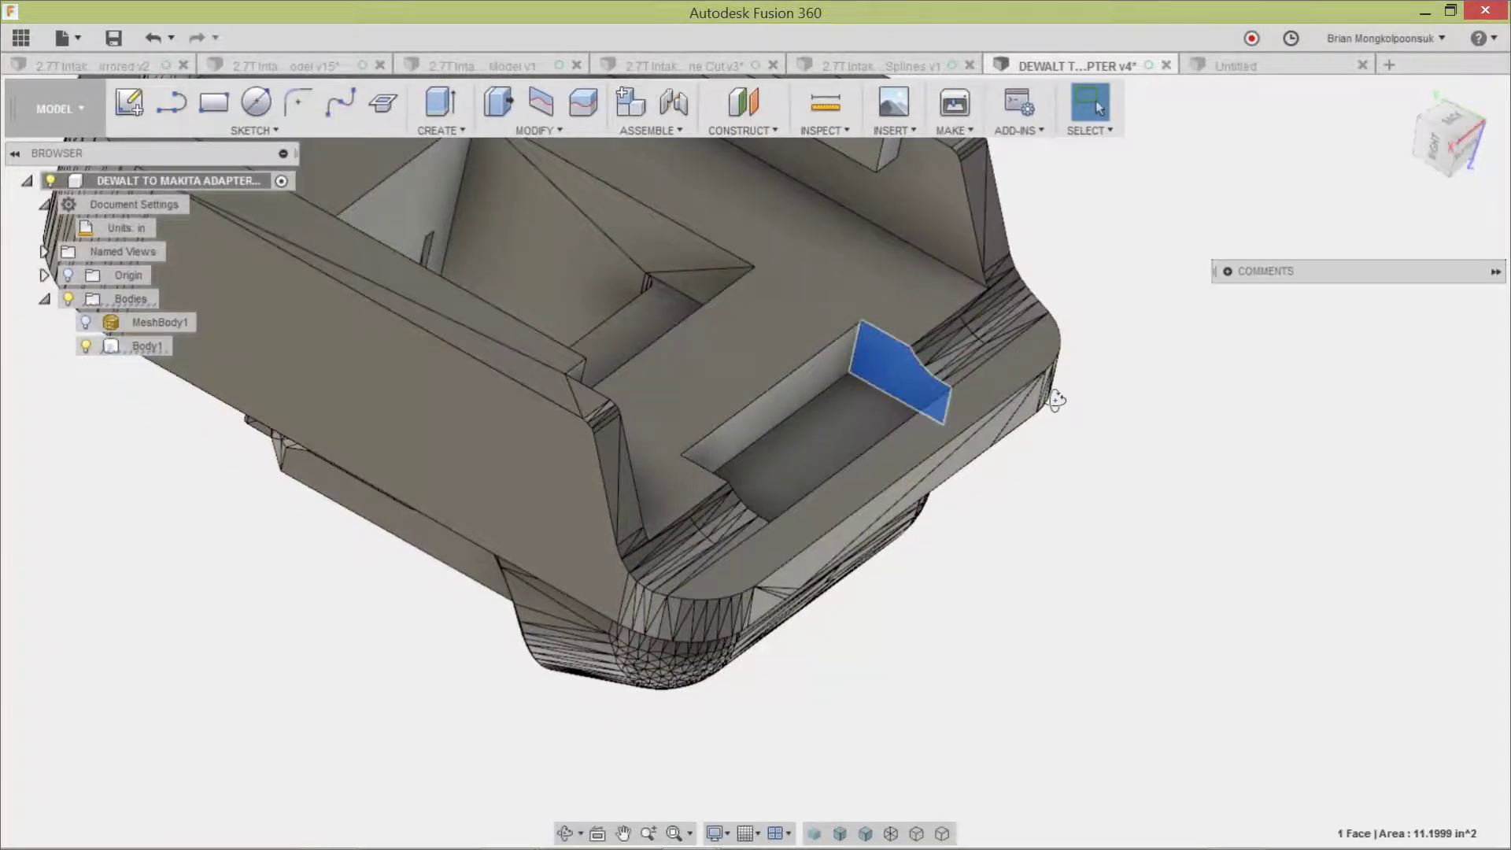
middle_click_drag(1055, 400, 756, 236, "shift")
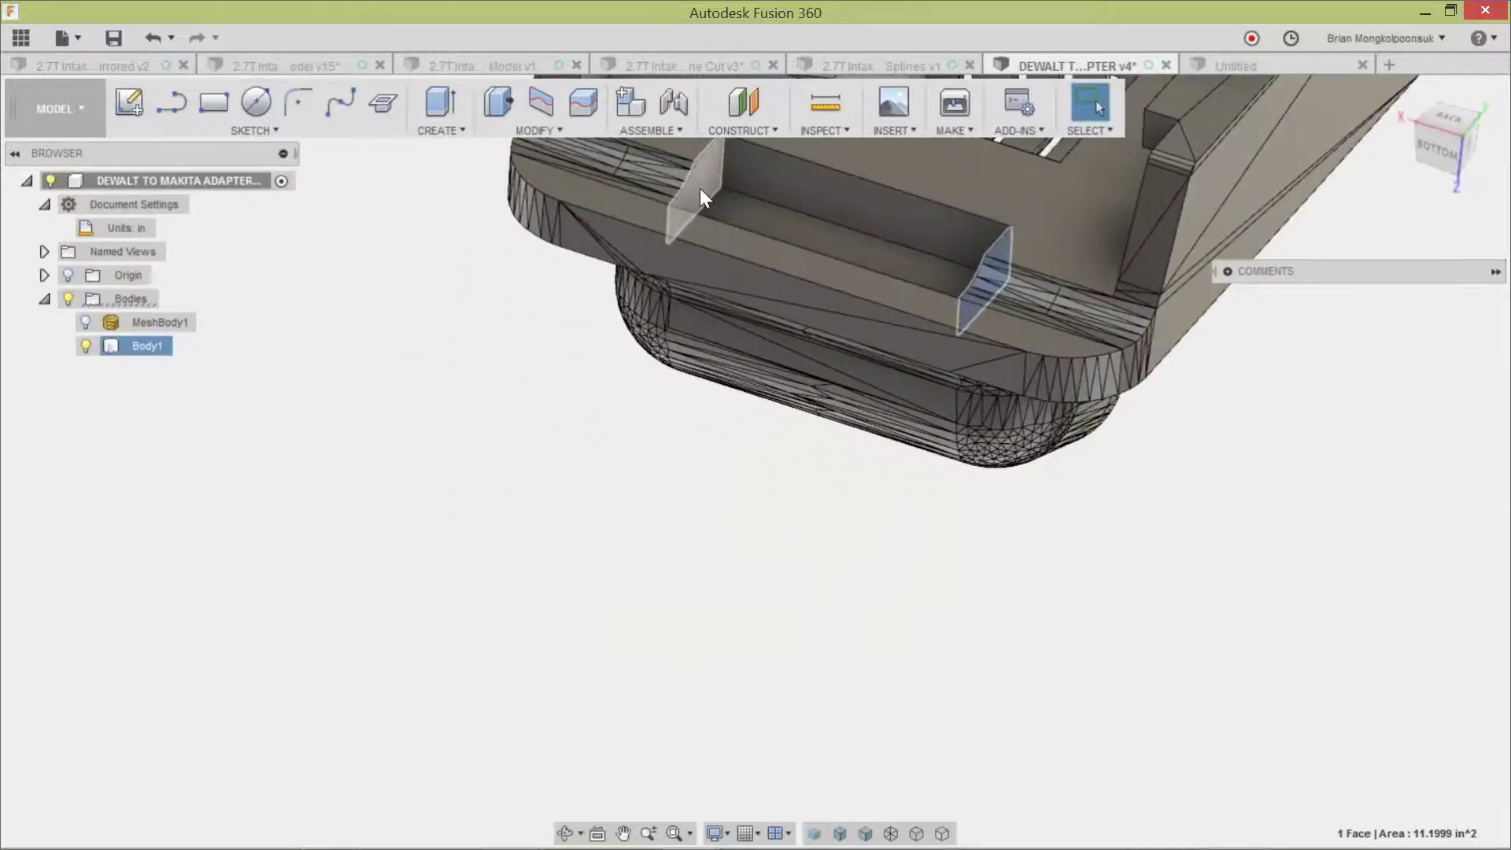
left_click(700, 197, "shift")
scroll(782, 330, "down", 4)
scroll(786, 421, "up", 4)
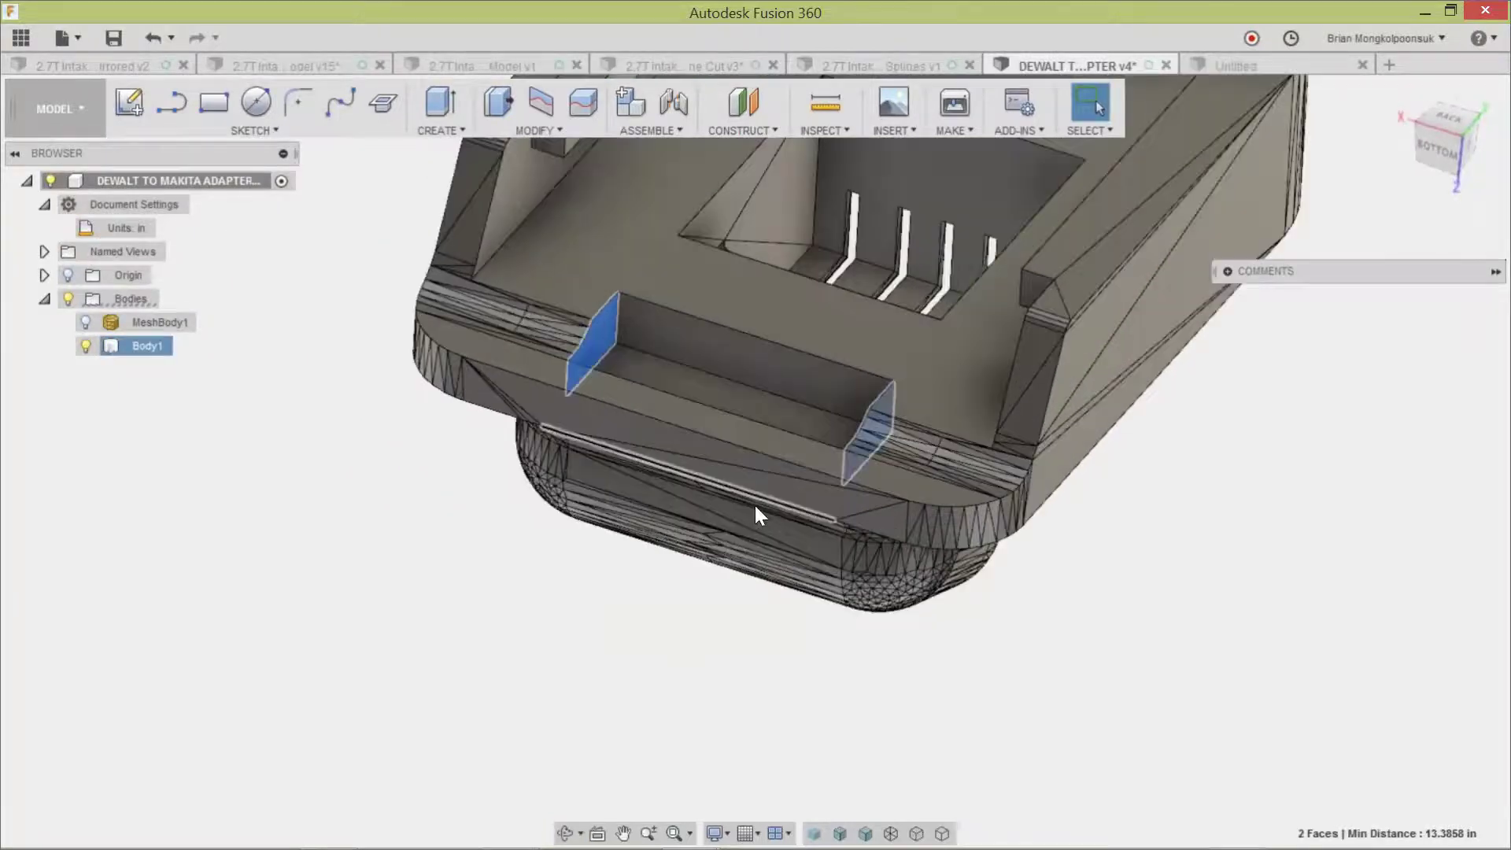
middle_click_drag(756, 510, 1009, 573, "shift")
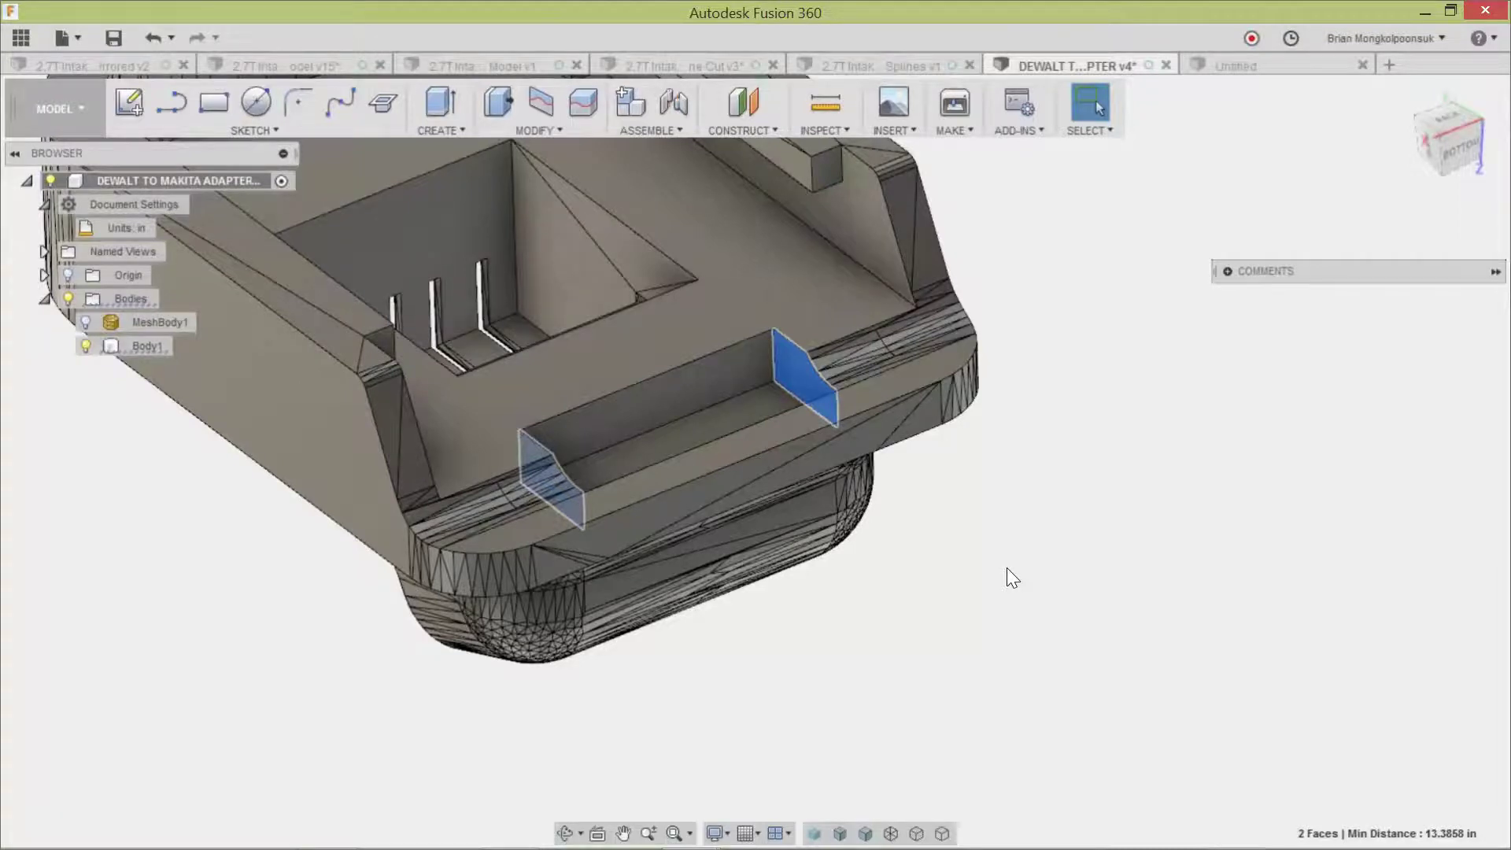
scroll(1008, 568, "down", 2)
scroll(904, 434, "up", 3)
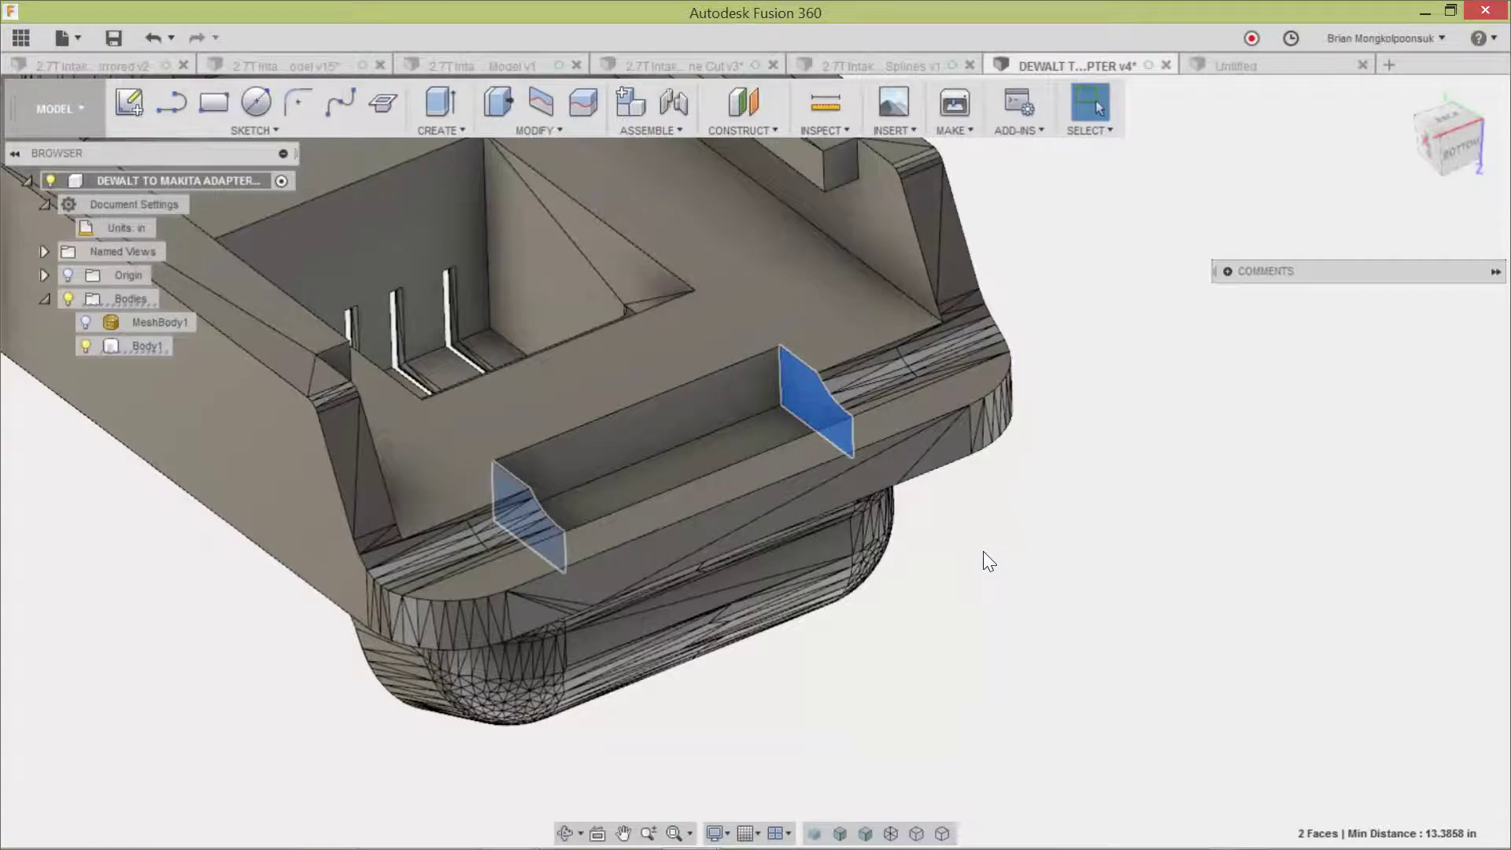
Delete the two selected end faces of the rectangular notch on the adapter's underside, filling in the notch.
middle_click_drag(987, 553, 1027, 568, "shift")
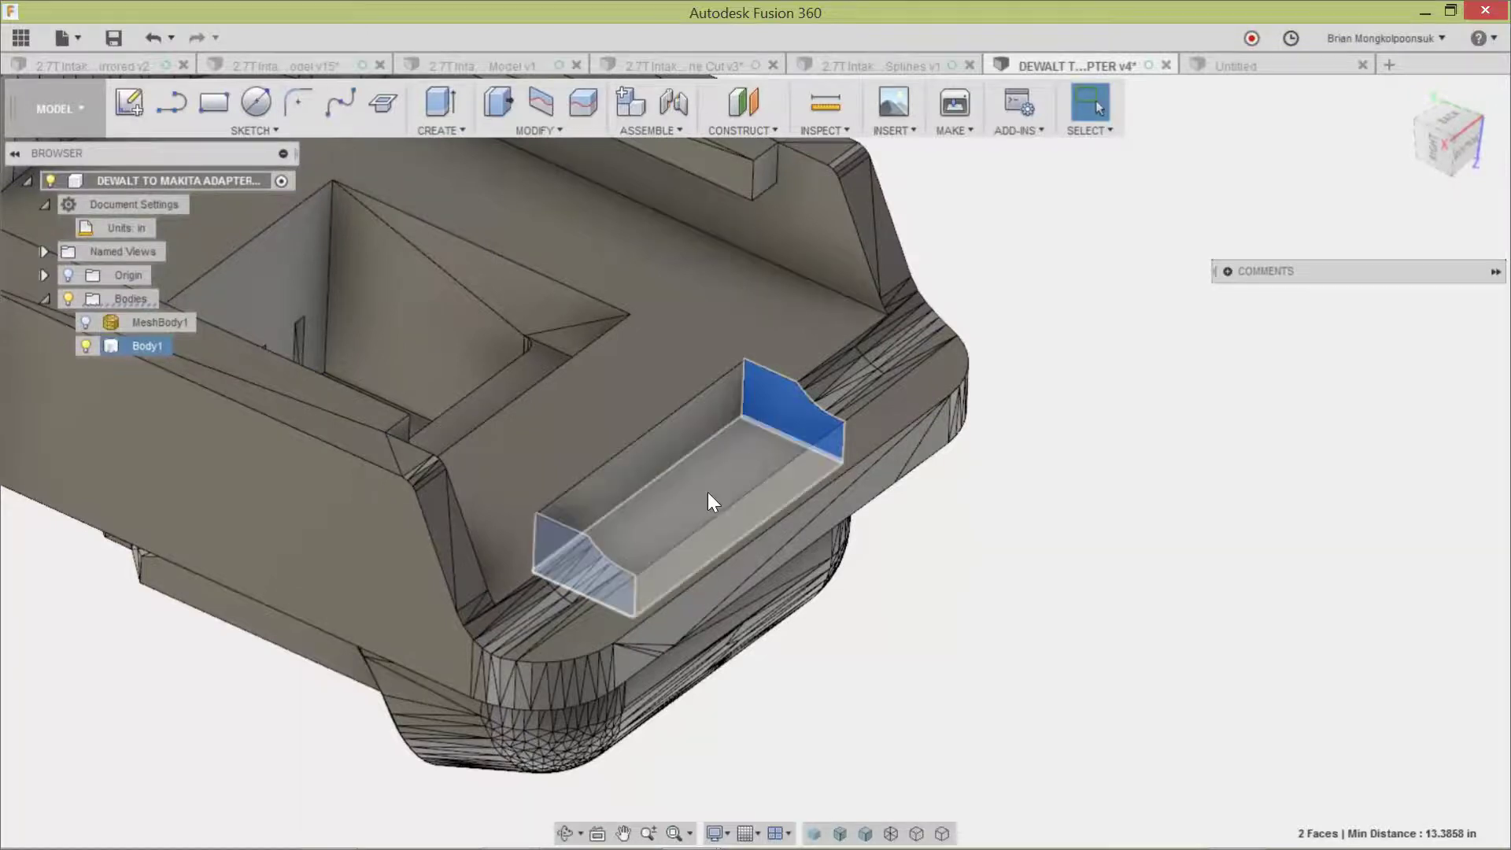
middle_click_drag(707, 493, 726, 529, "shift")
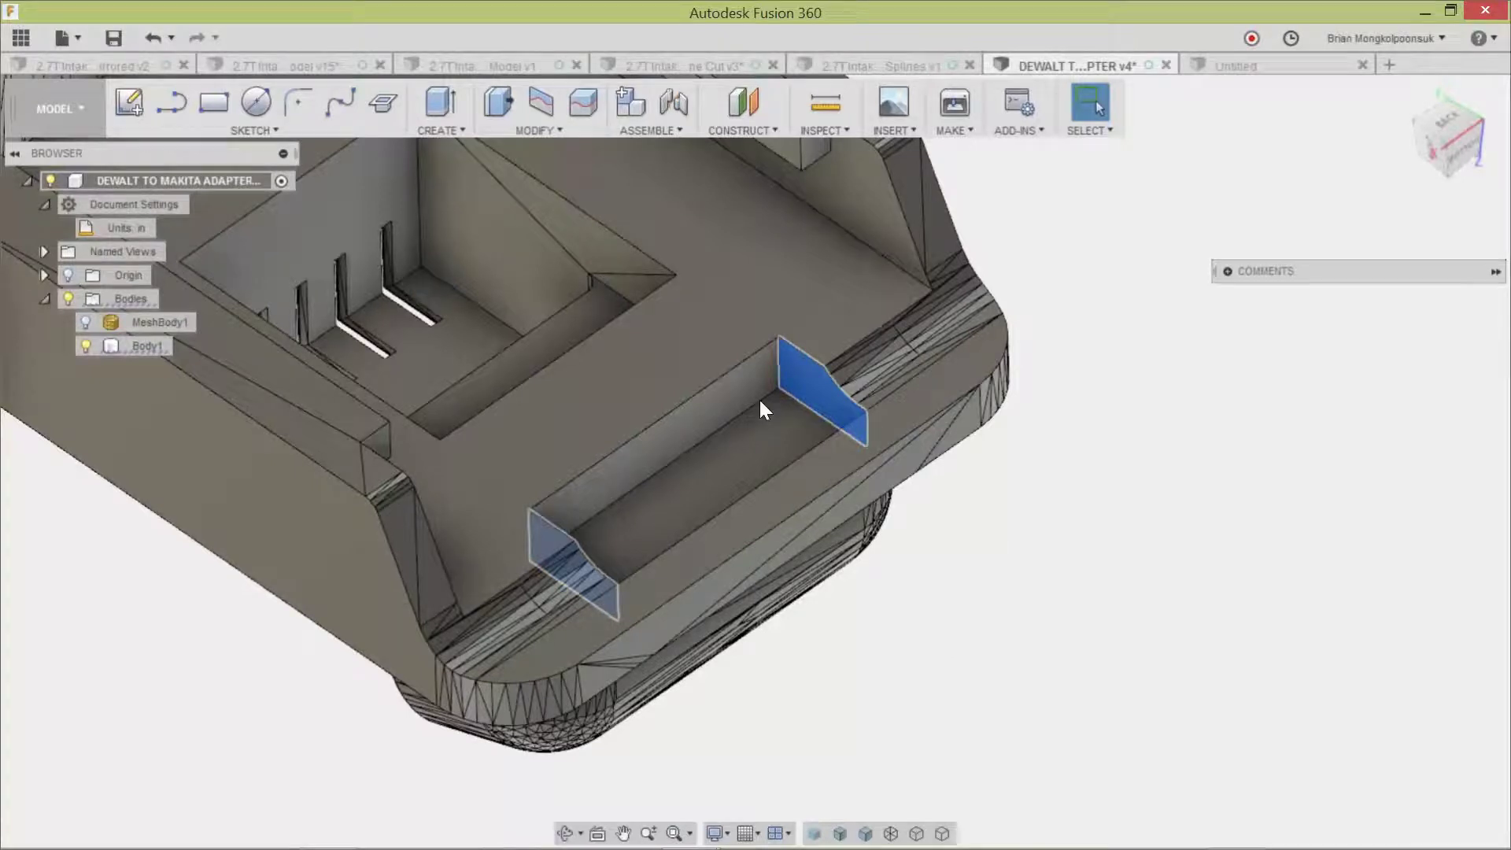
key("Delete")
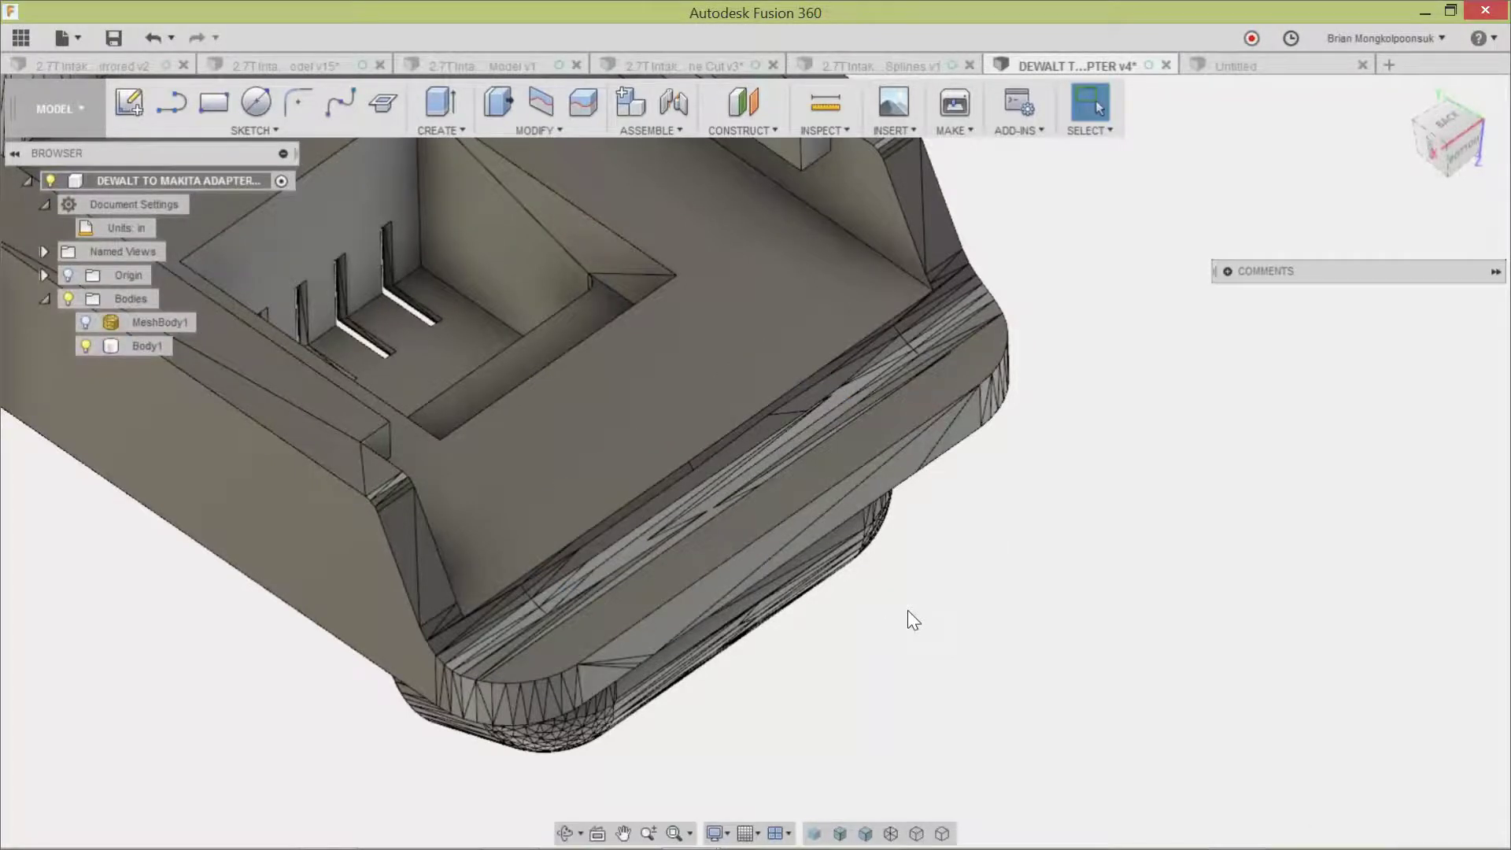
middle_click_drag(908, 610, 935, 562, "shift")
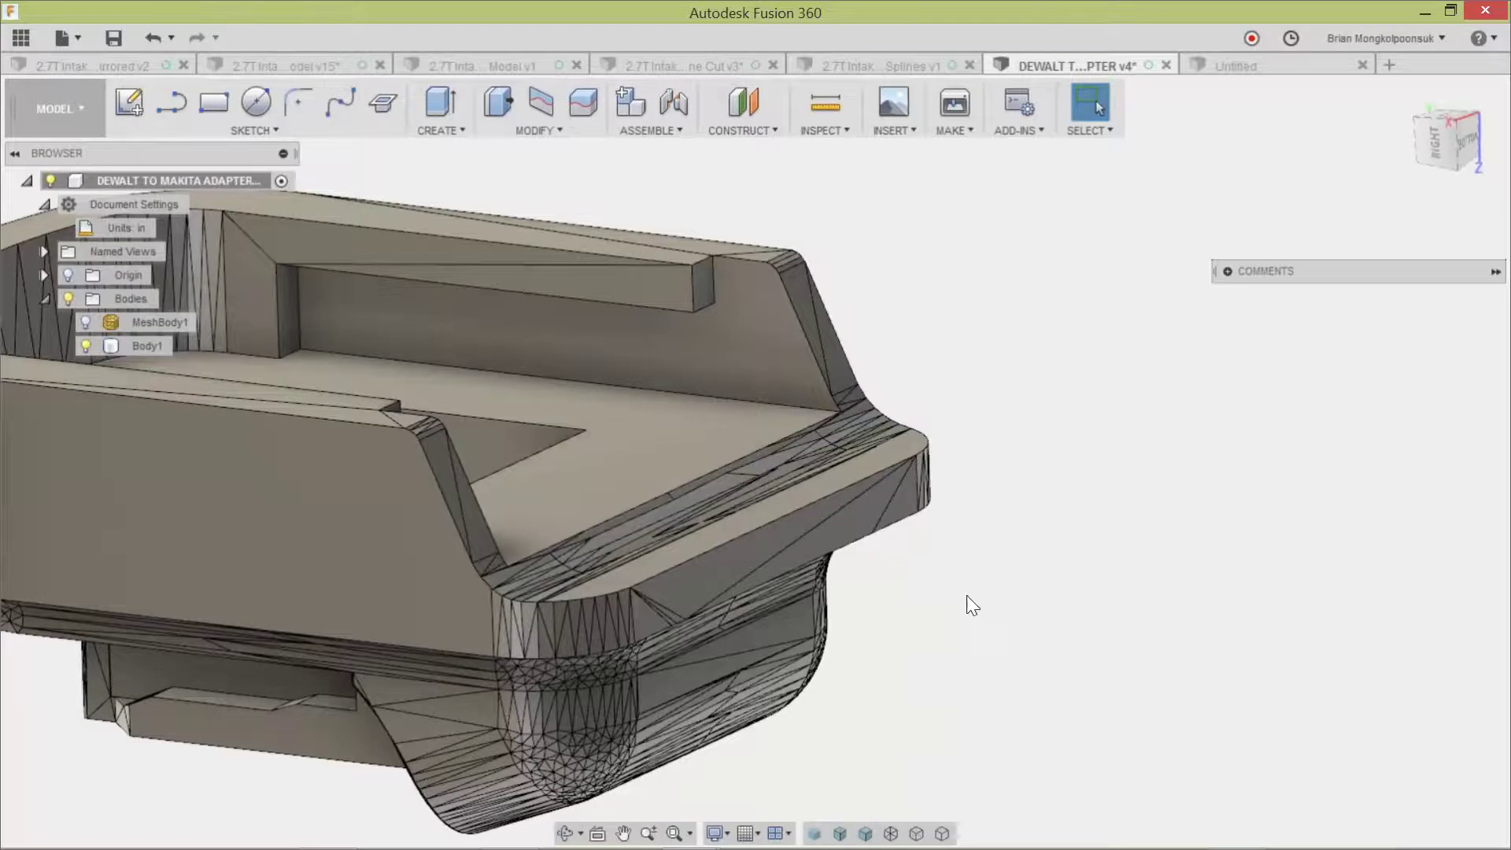
middle_click_drag(966, 595, 969, 629, "shift")
scroll(965, 621, "down", 5)
scroll(692, 393, "up", 5)
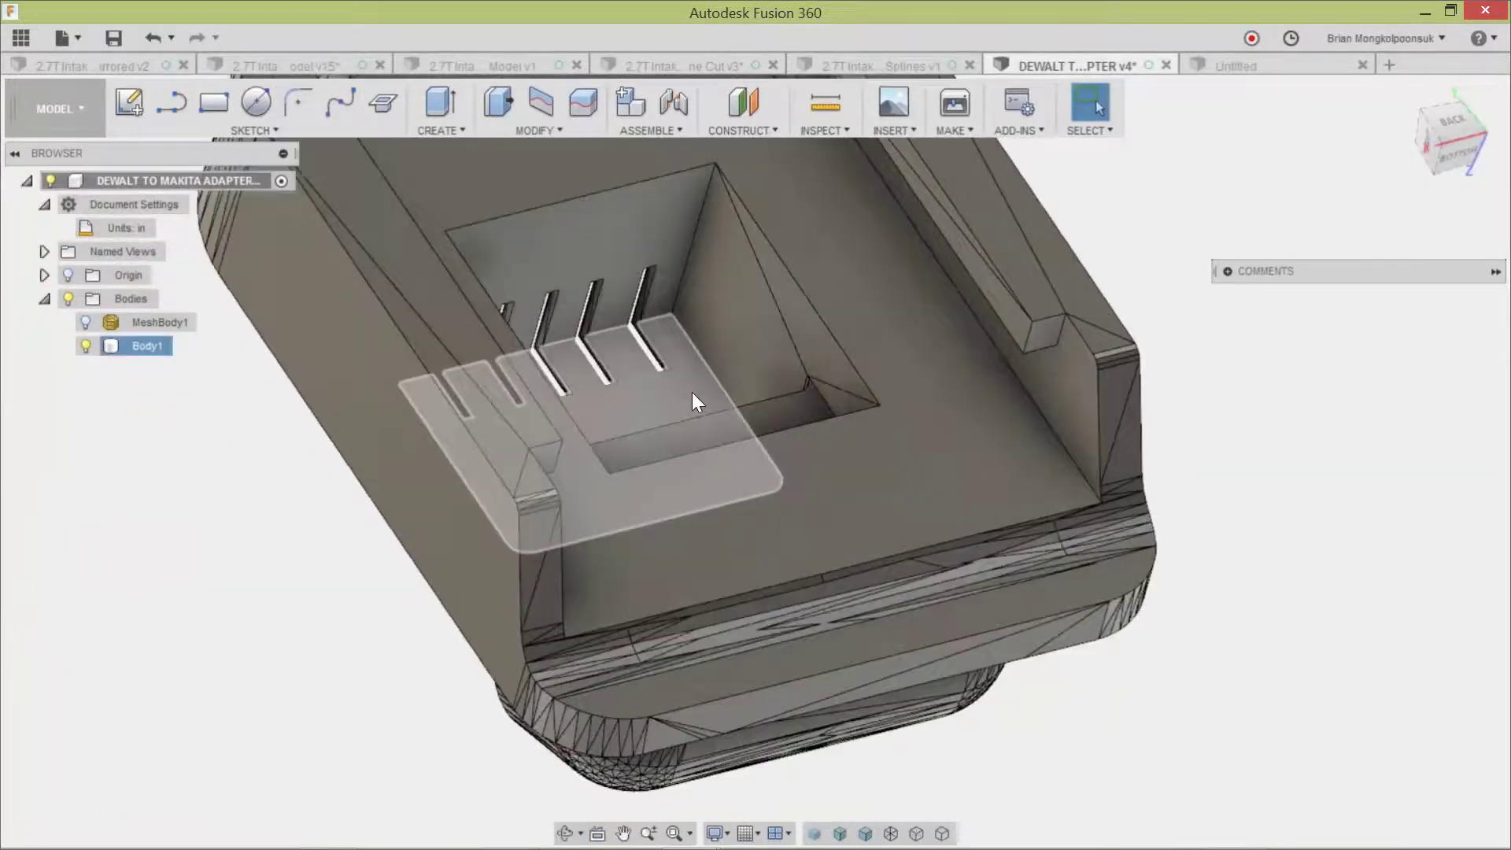
Delete the triangular facets on the central pocket's side wall, beside the deep recess at its end.
middle_click_drag(692, 417, 881, 393, "shift")
scroll(866, 402, "up", 4)
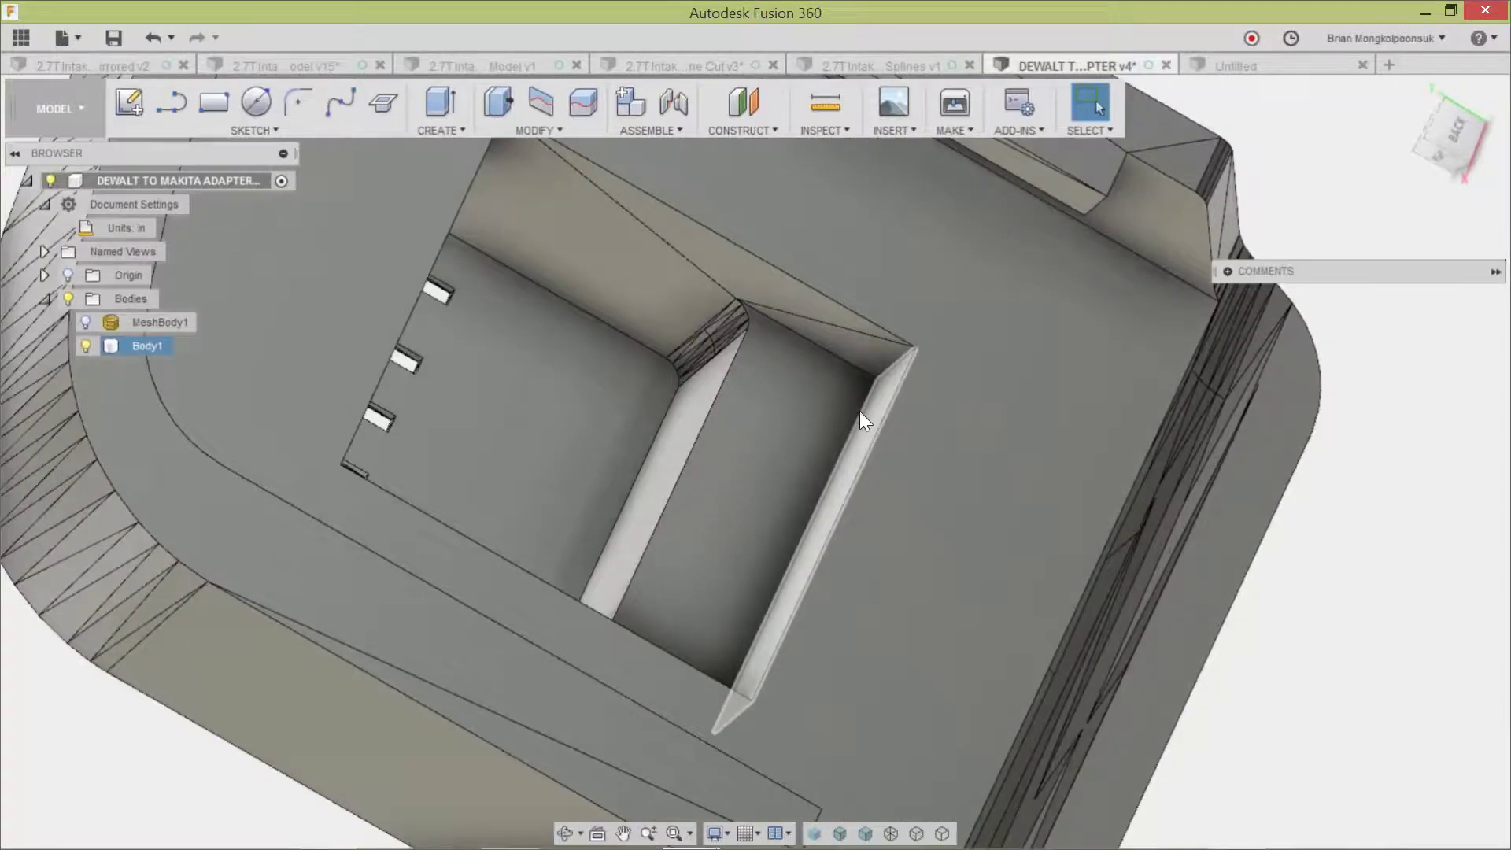
left_click(848, 358)
key("Delete")
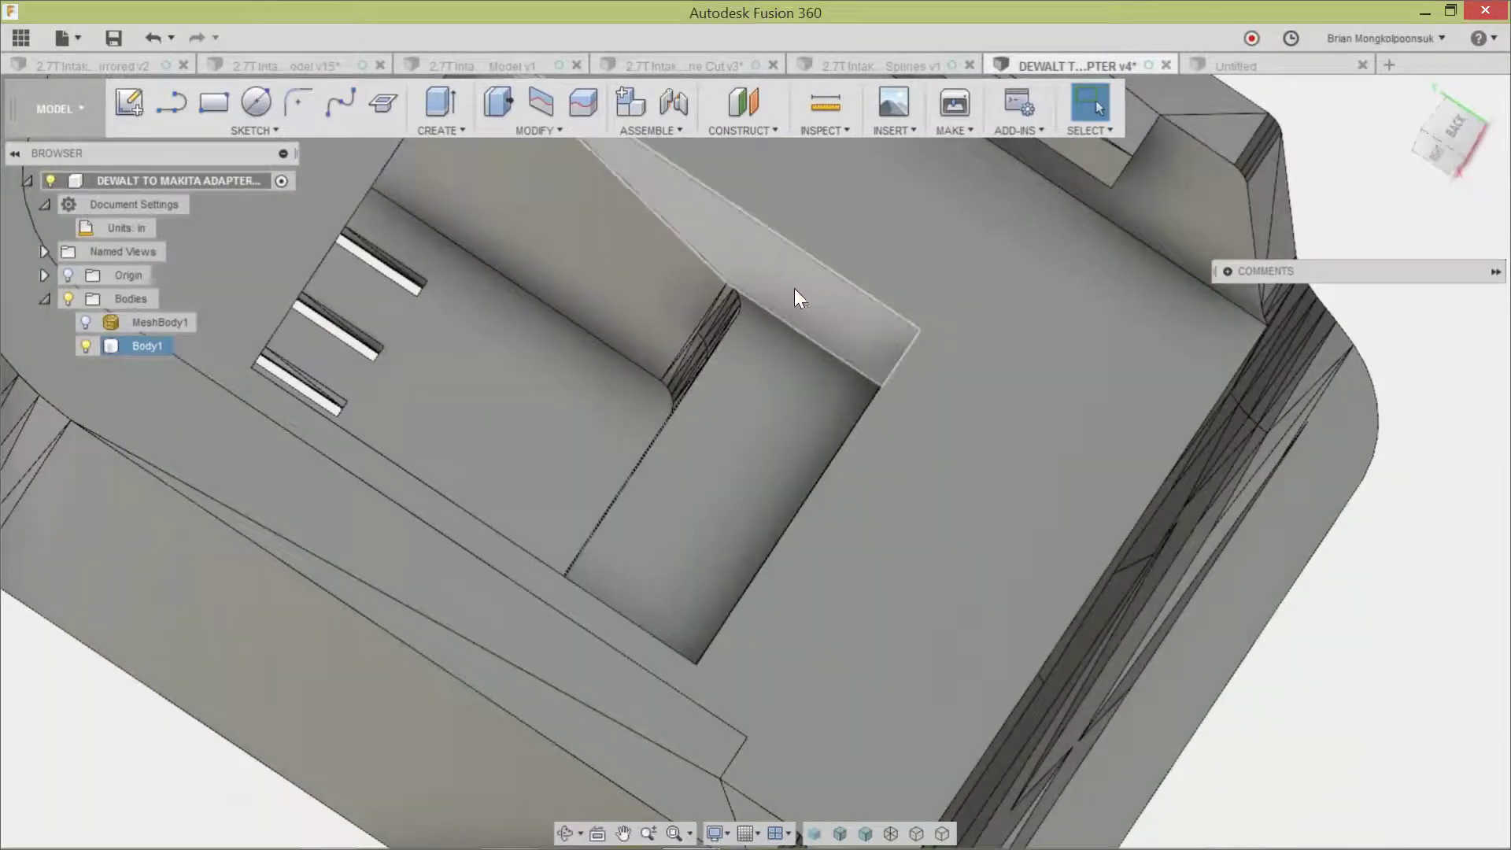
left_click(797, 295)
key("Delete")
Delete the adjoining facets on the pocket's side wall between the adapter floor and the recess corner.
scroll(836, 403, "down", 5)
middle_click_drag(836, 403, 620, 389, "shift")
scroll(620, 389, "up", 3)
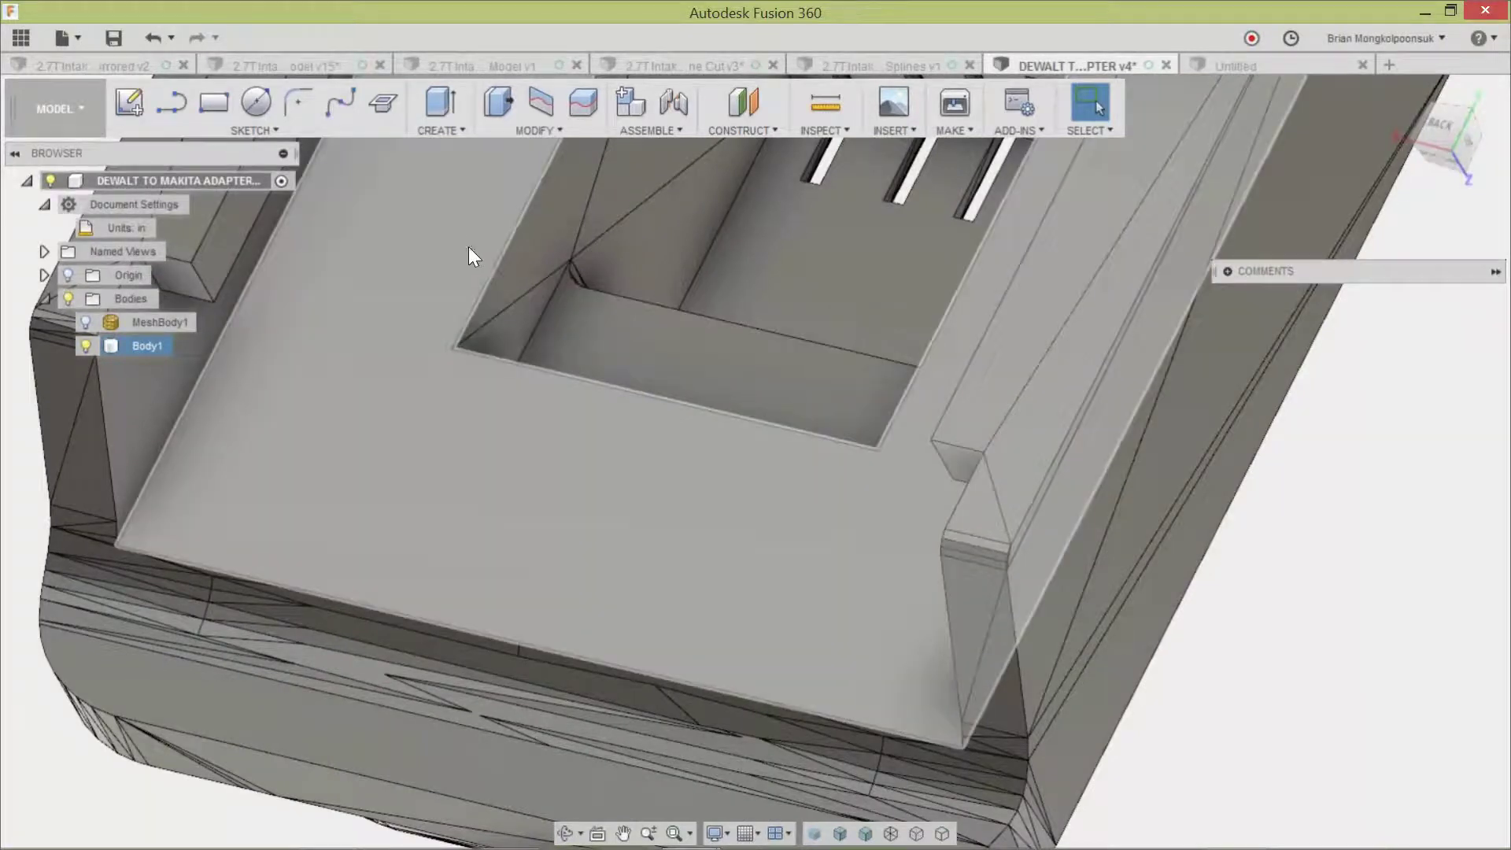
left_click(514, 307)
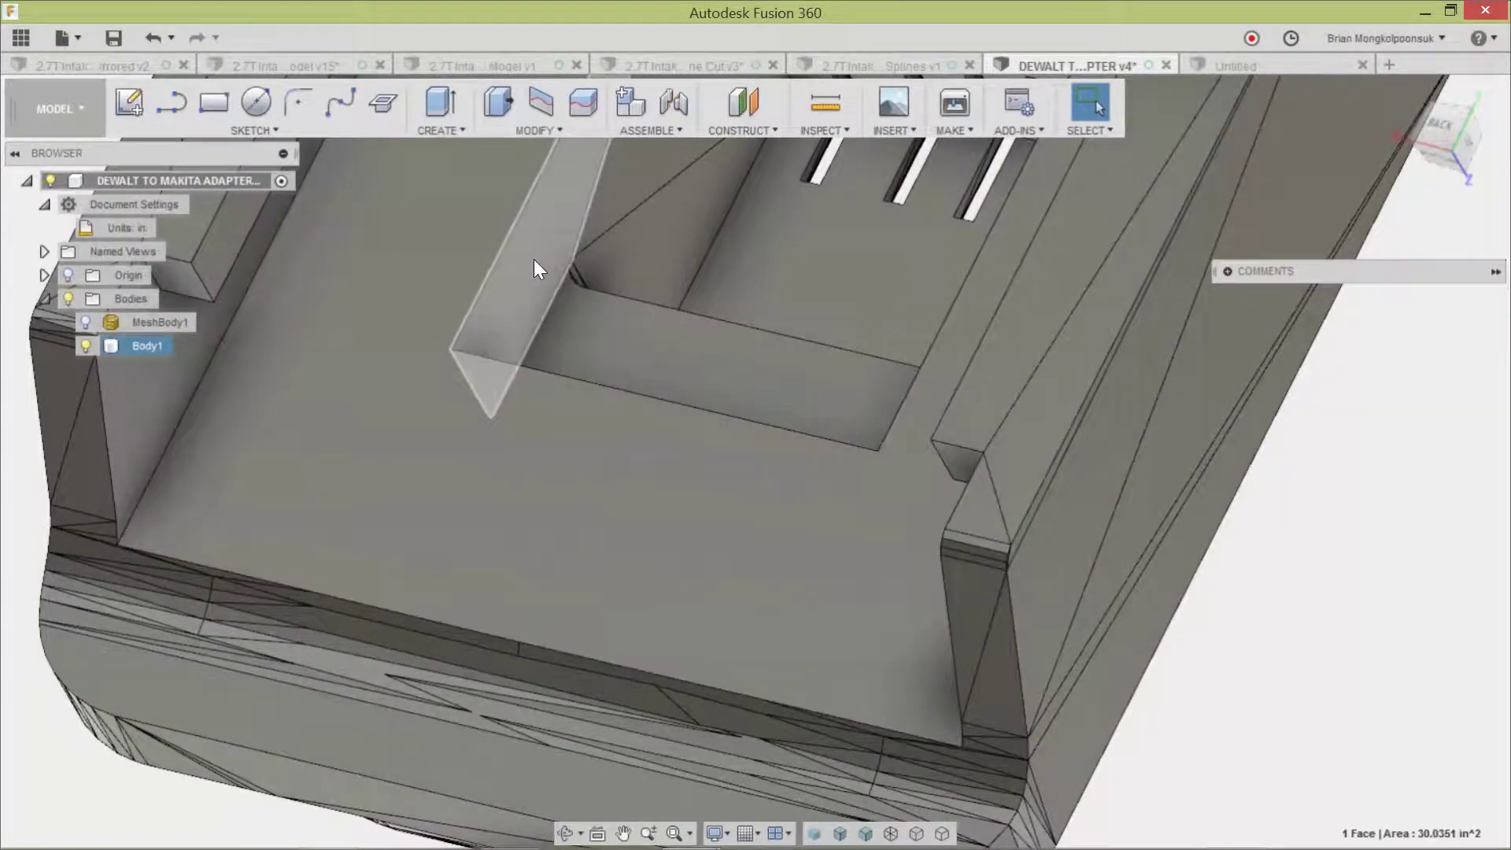
left_click(533, 260)
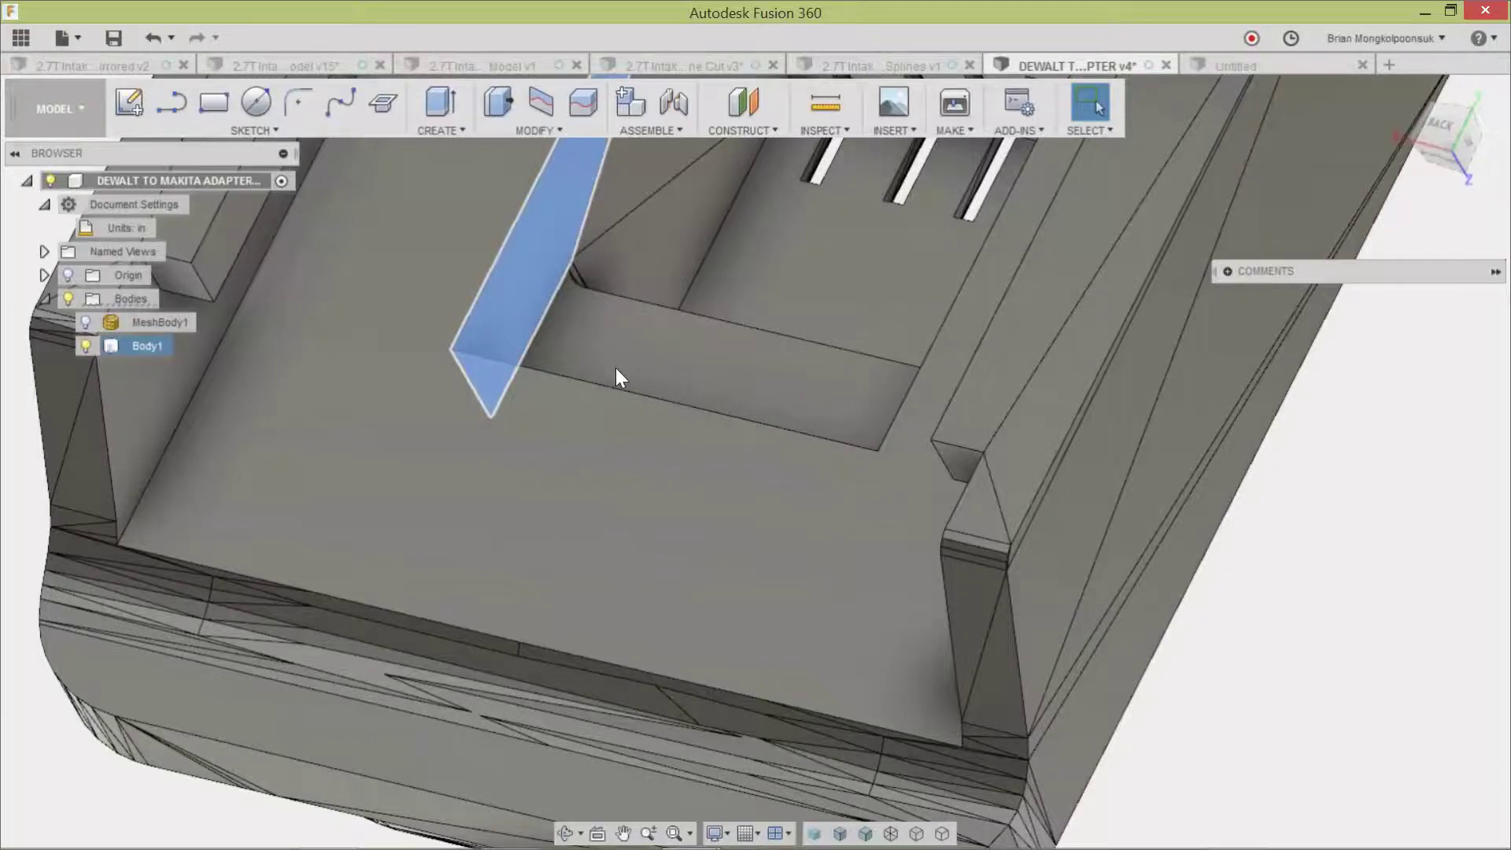
key("Delete")
scroll(711, 450, "down", 4)
scroll(672, 351, "up", 3)
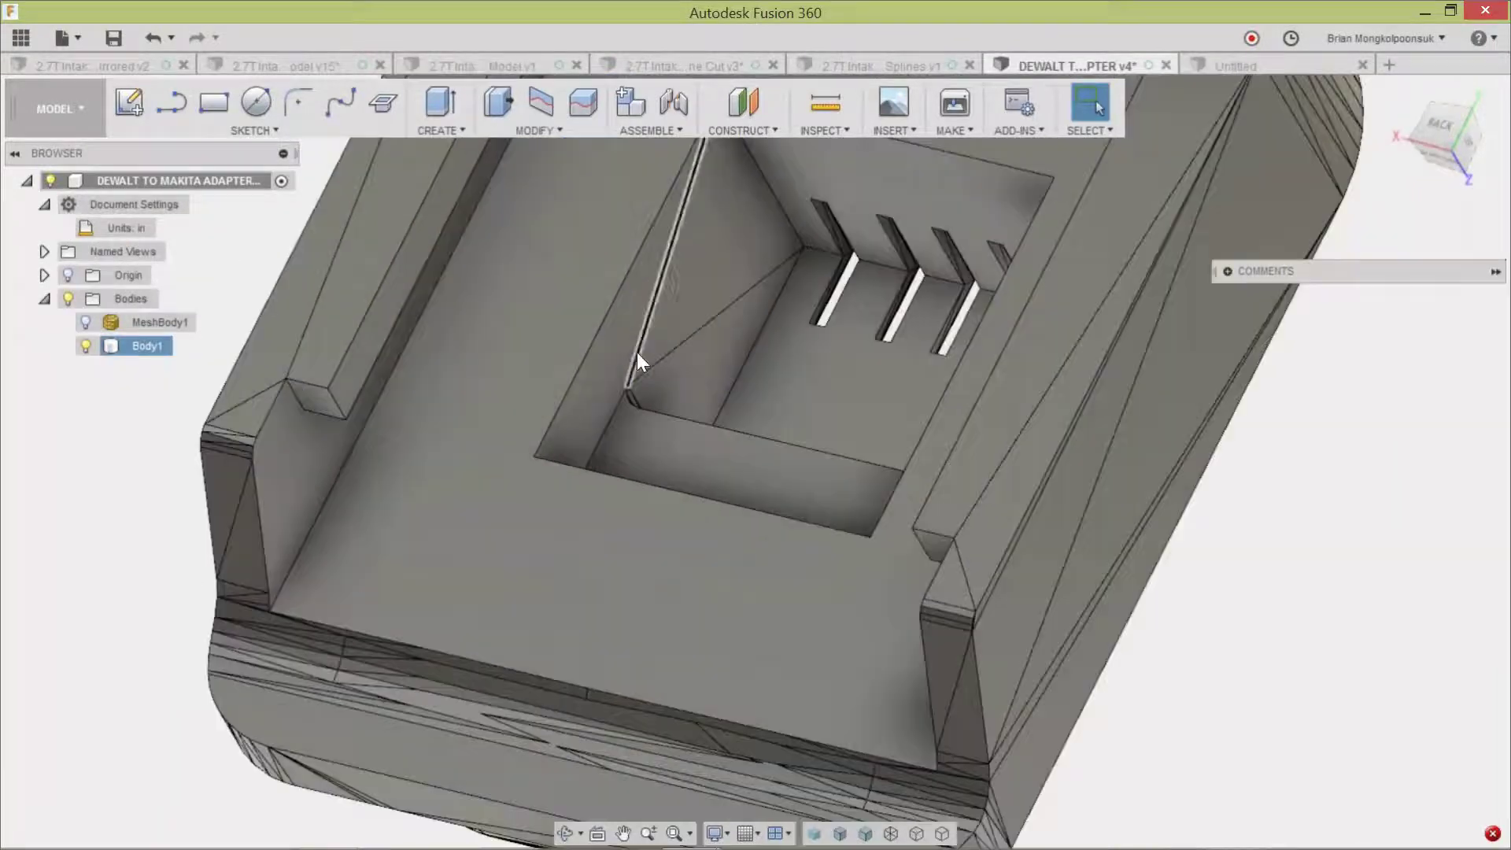
Delete the triangular facet and the thin sliver along the pocket's inner side wall, merging it into one face.
left_click(632, 356)
key("Delete")
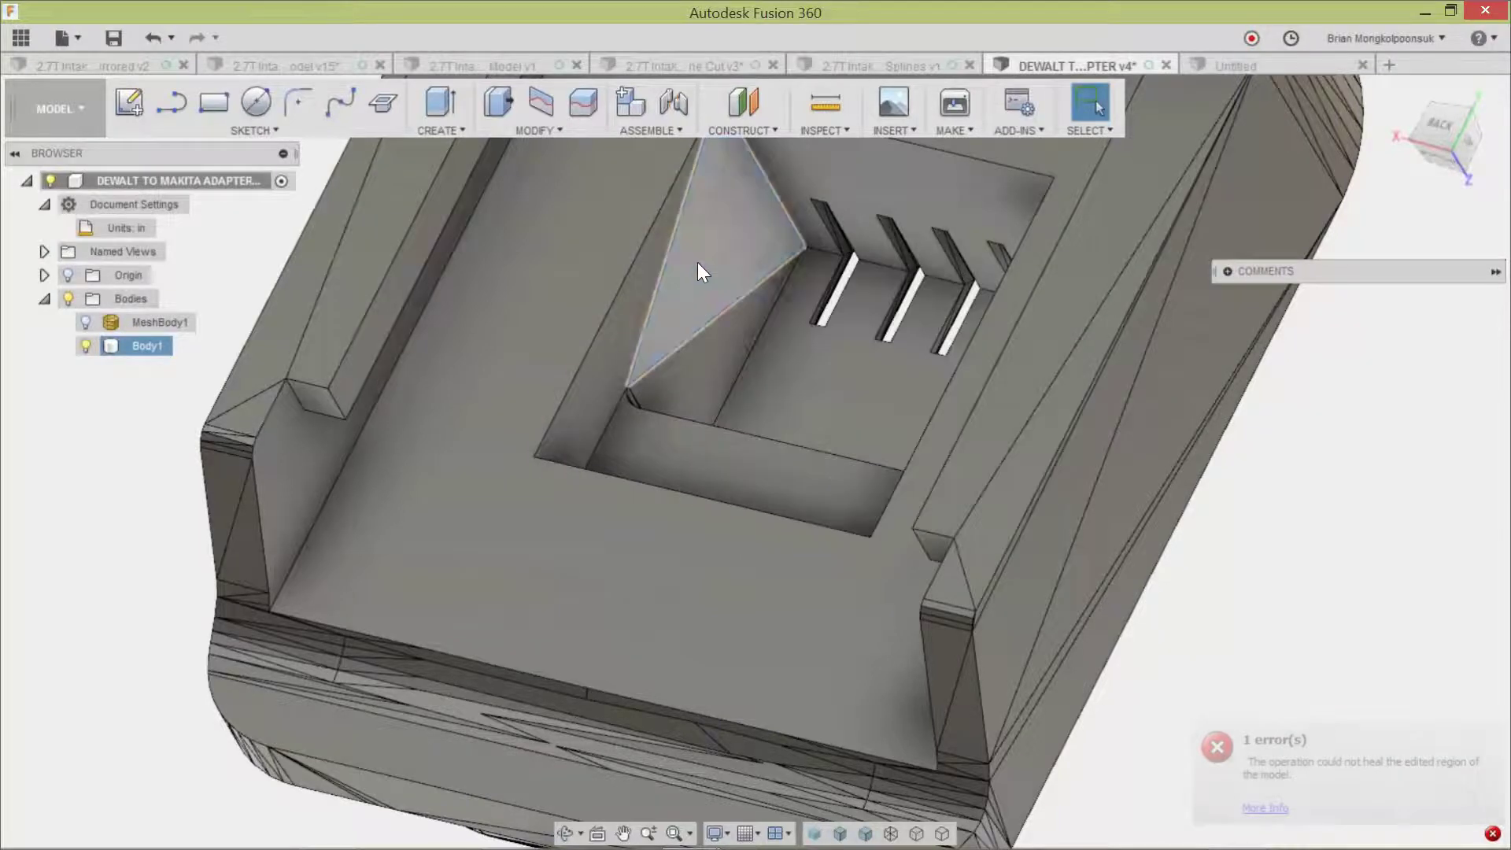
left_click(697, 263)
key("Delete")
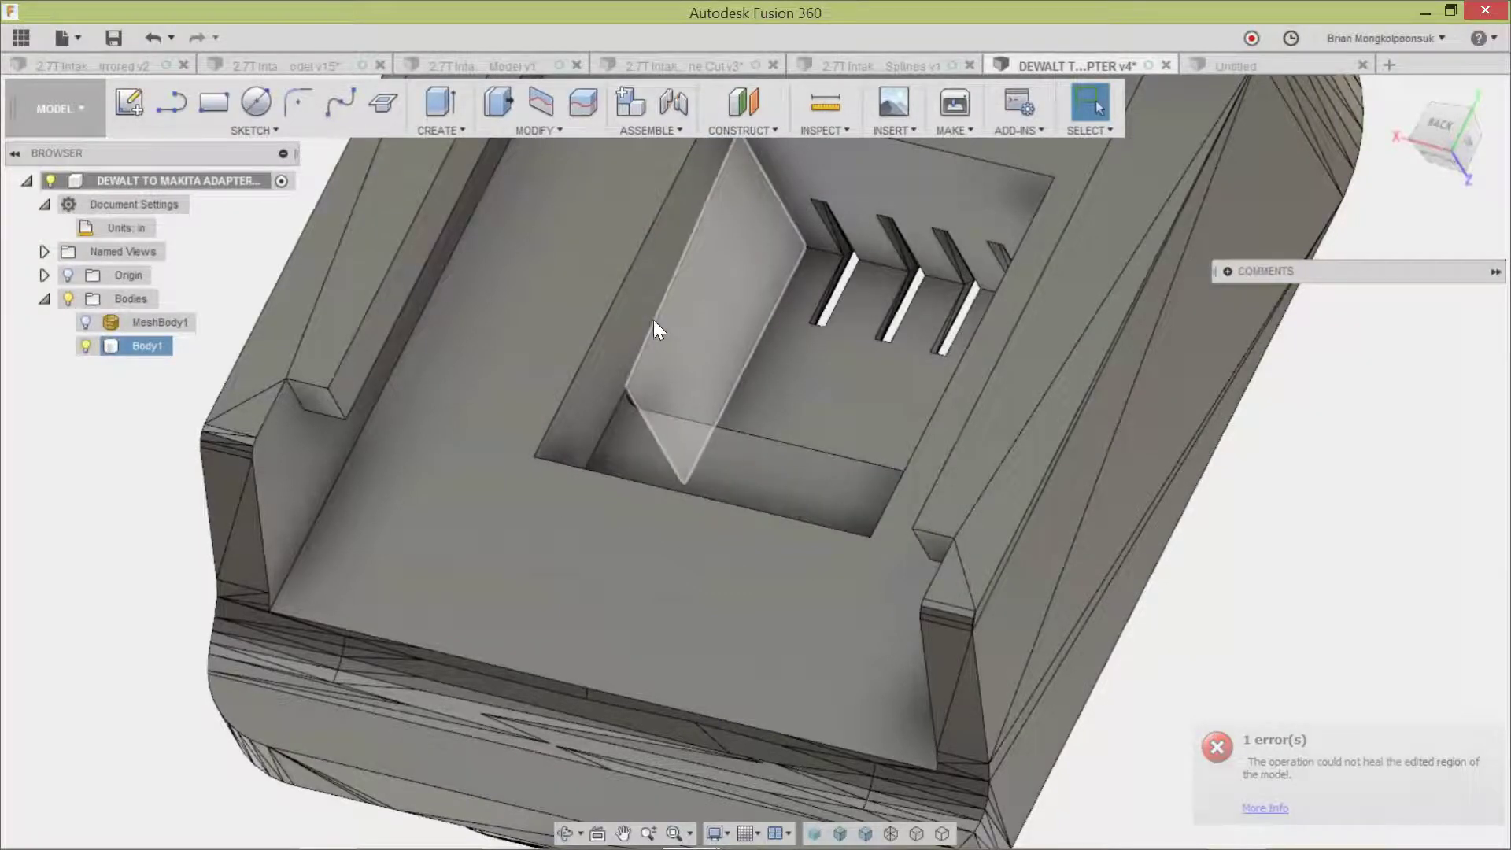
left_click(646, 315)
key("Delete")
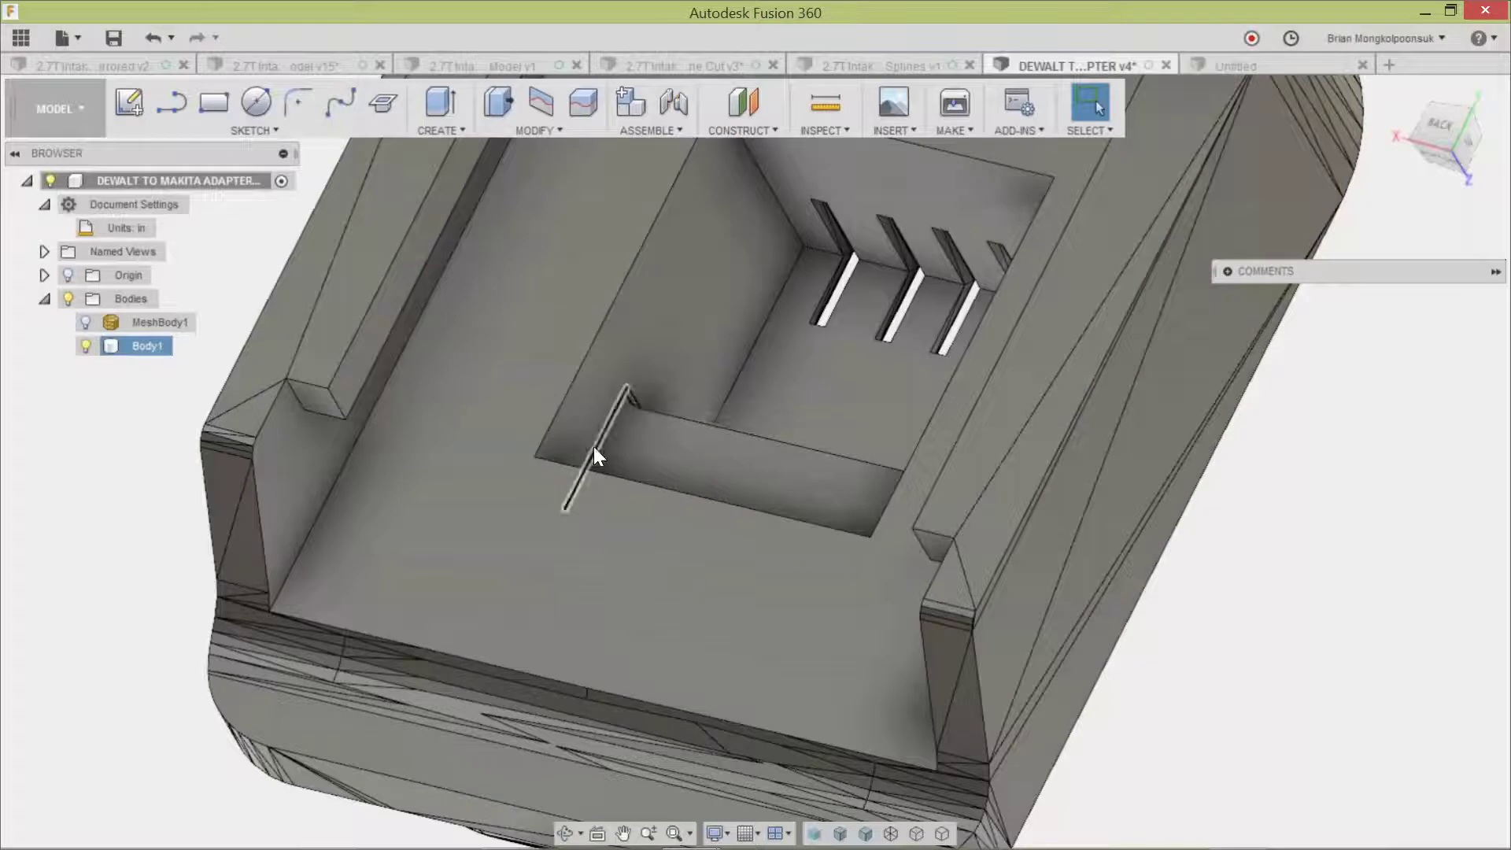
Extrude the recess floor at the pocket's end to the adapter's inner floor face, with Extend Faces and the Join operation.
key("e")
left_click(692, 456)
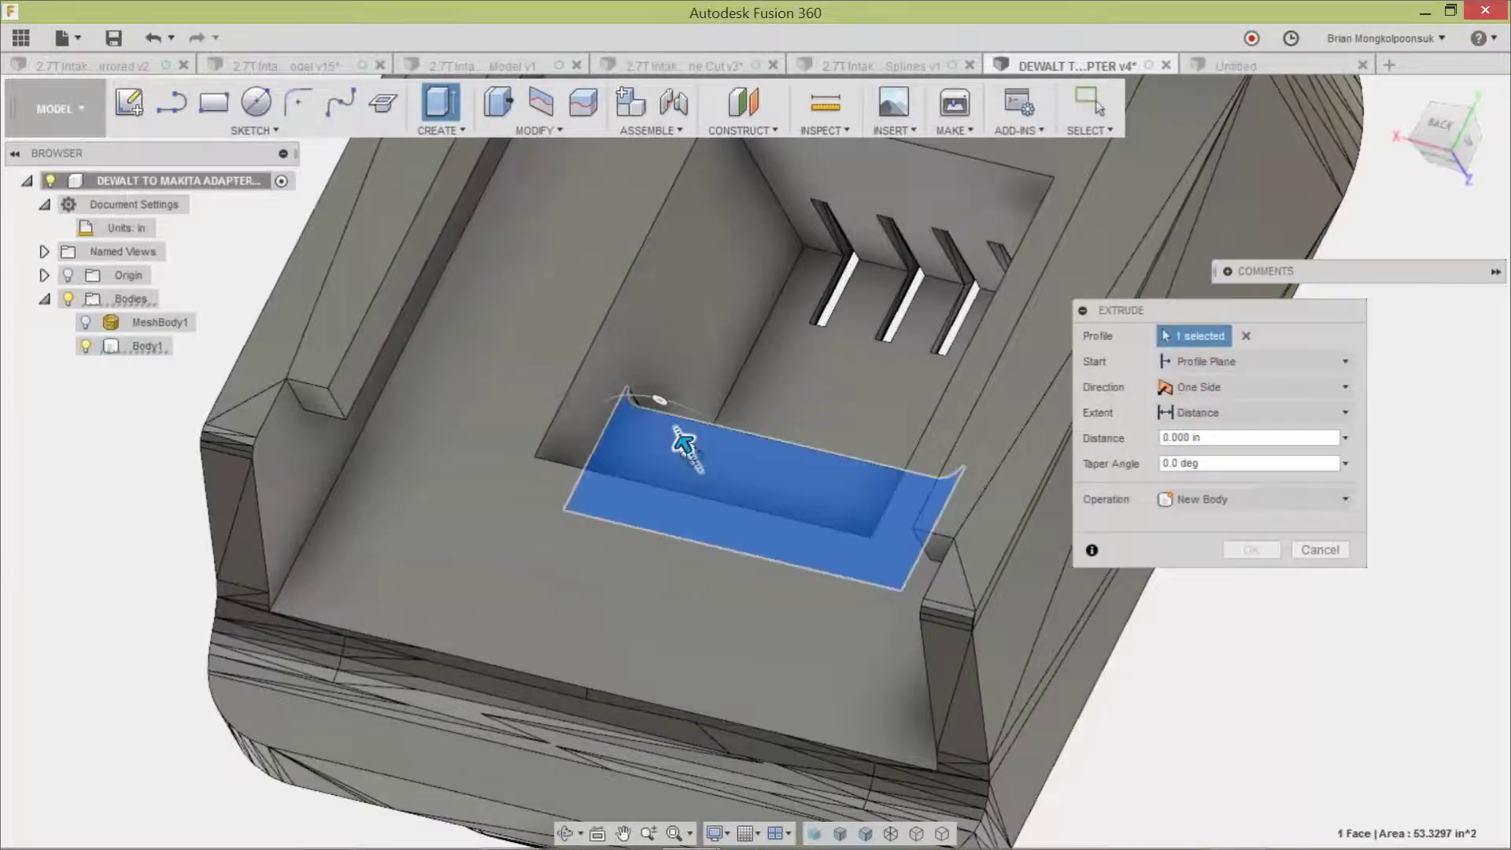
middle_click_drag(692, 456, 696, 444, "shift")
middle_click_drag(833, 445, 833, 446, "shift")
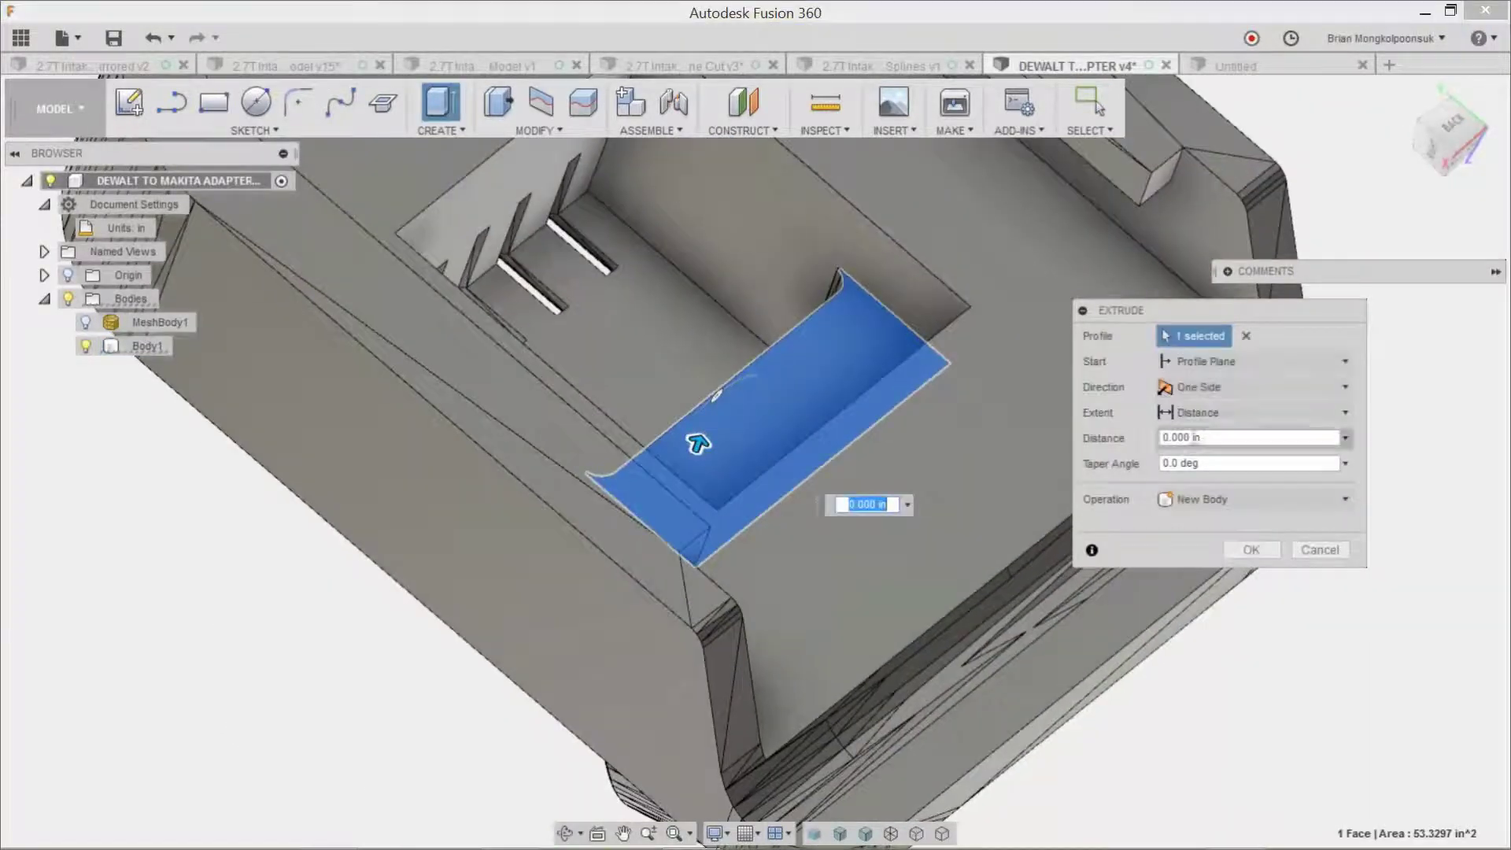
left_click(1211, 419)
left_click(1216, 463)
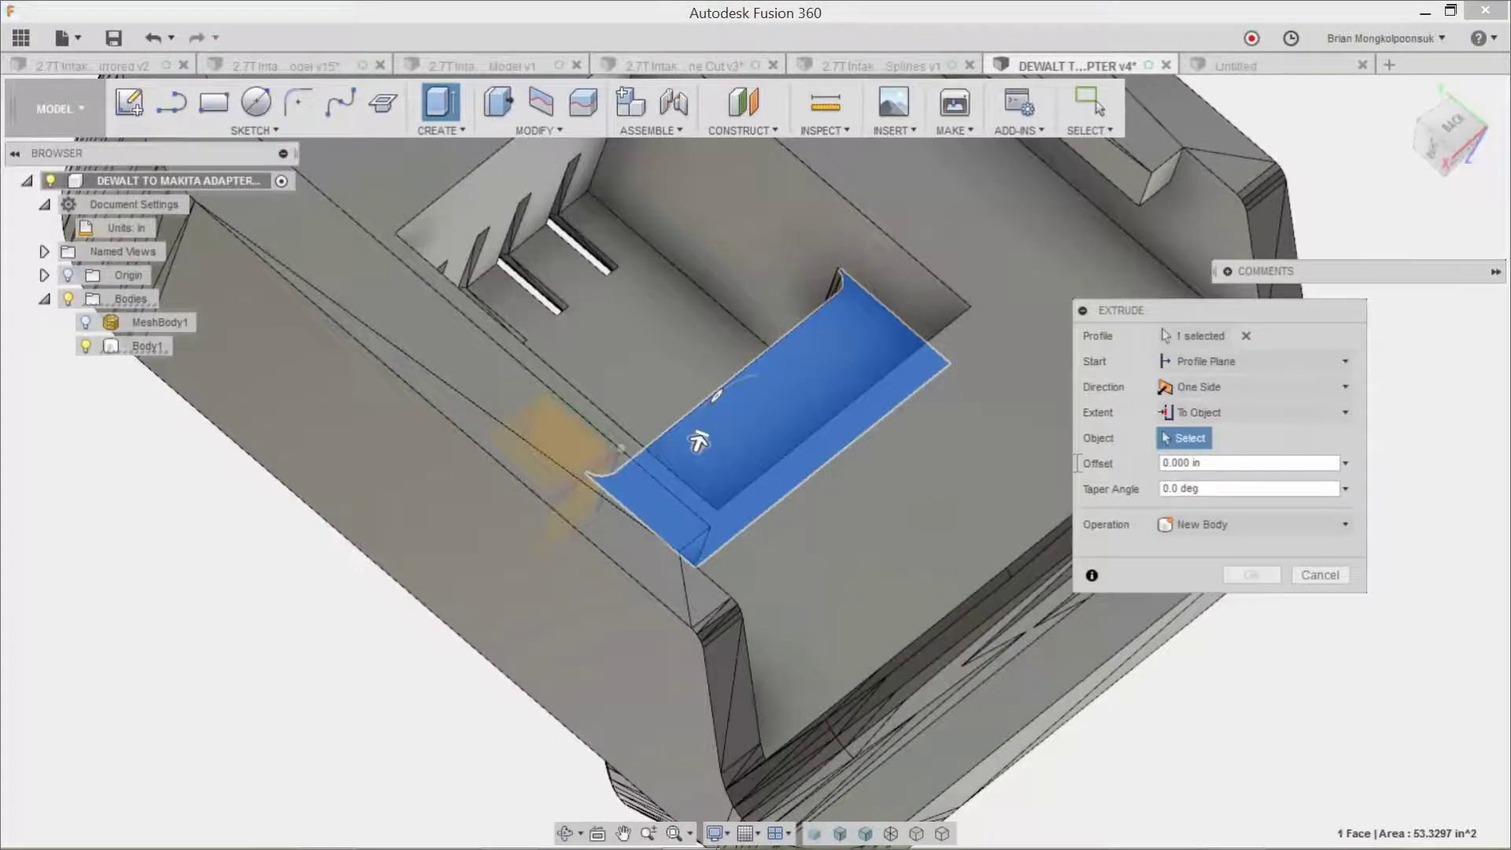
left_click(986, 463)
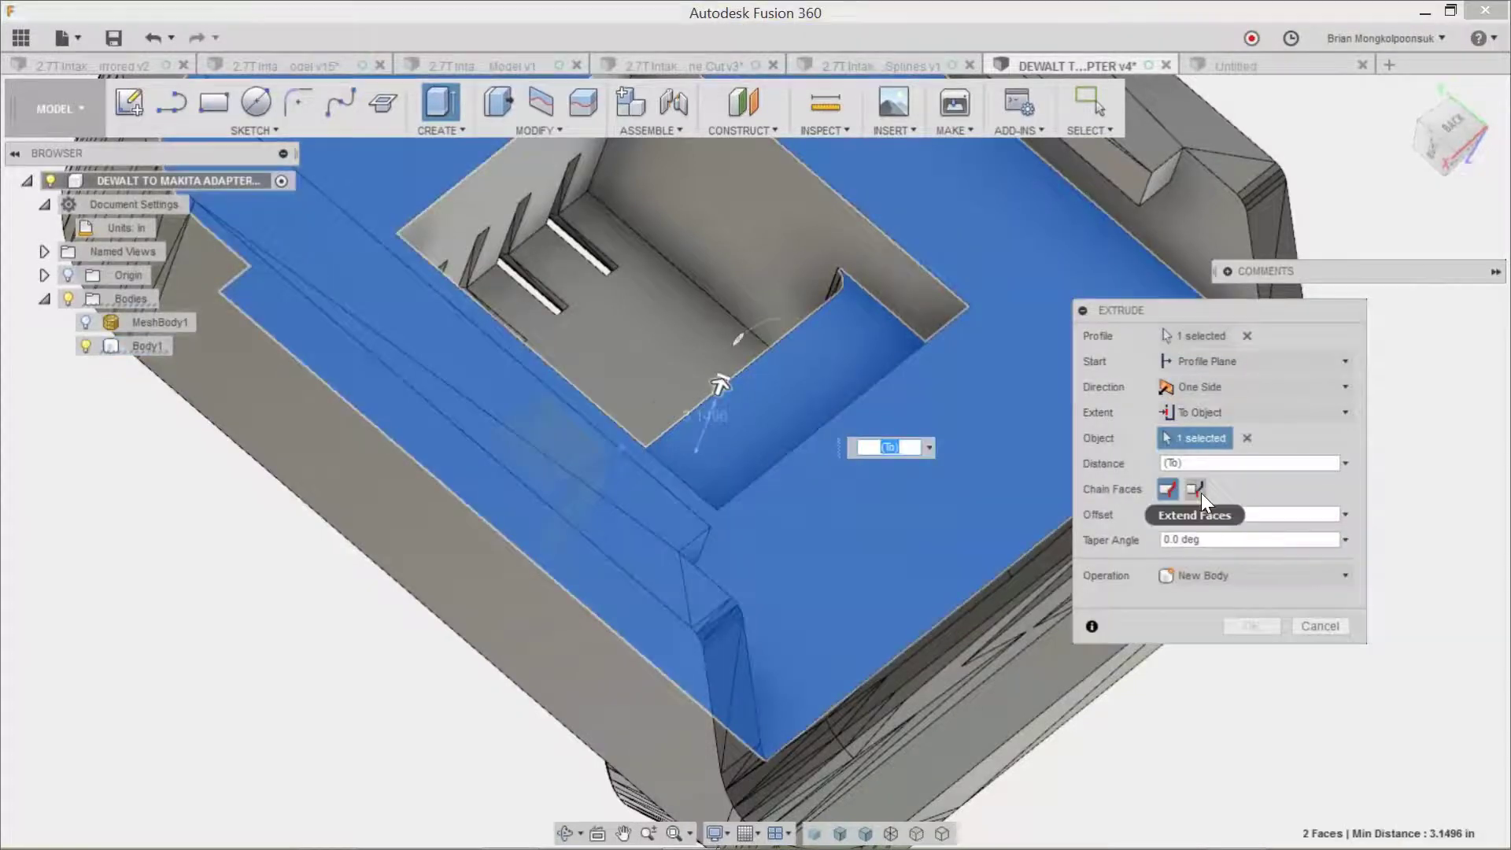
left_click(1196, 490)
left_click(1177, 577)
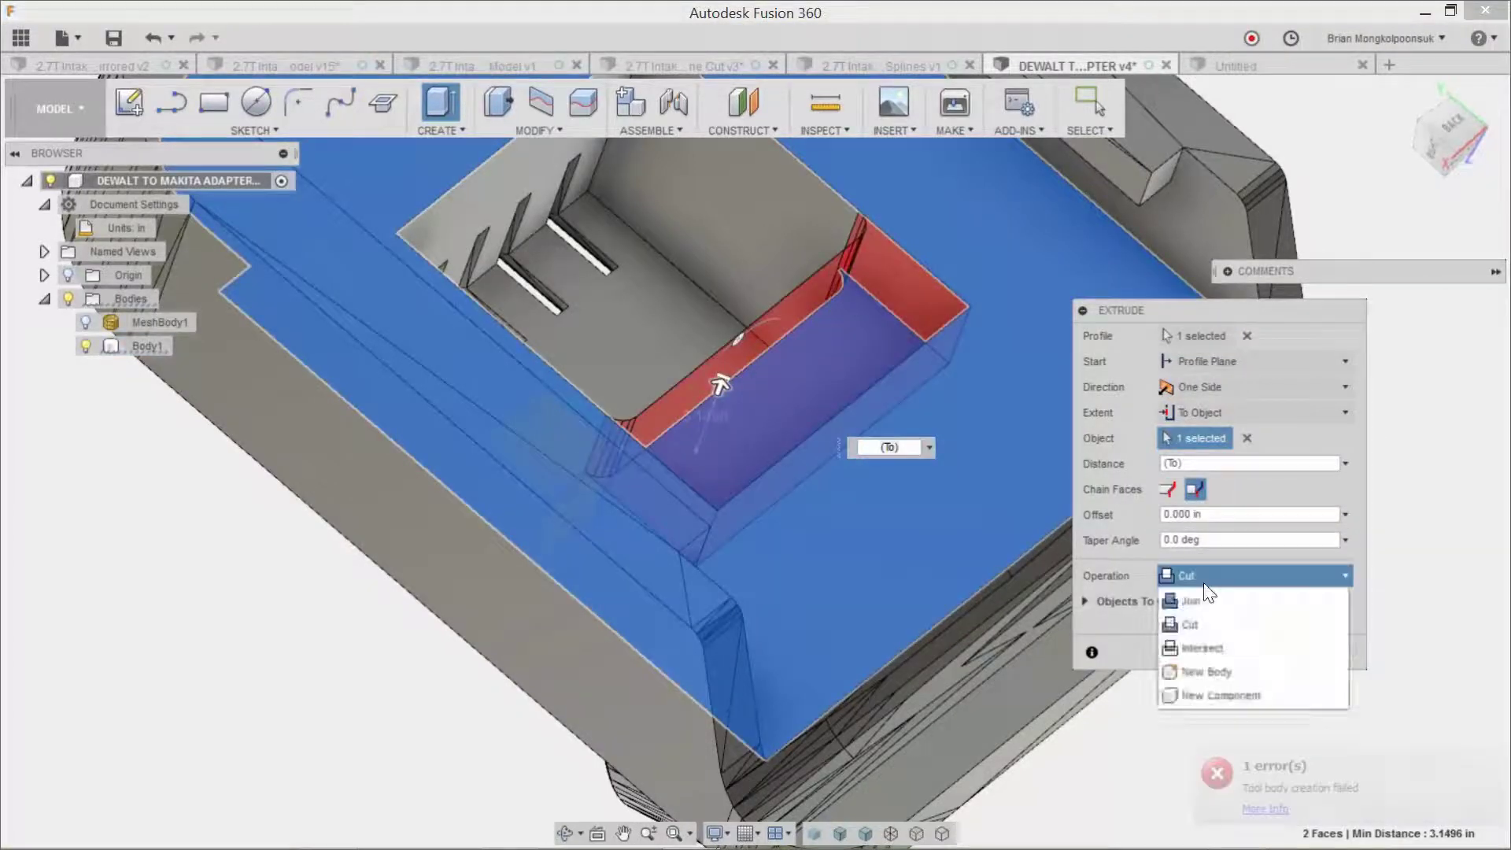
left_click(1192, 597)
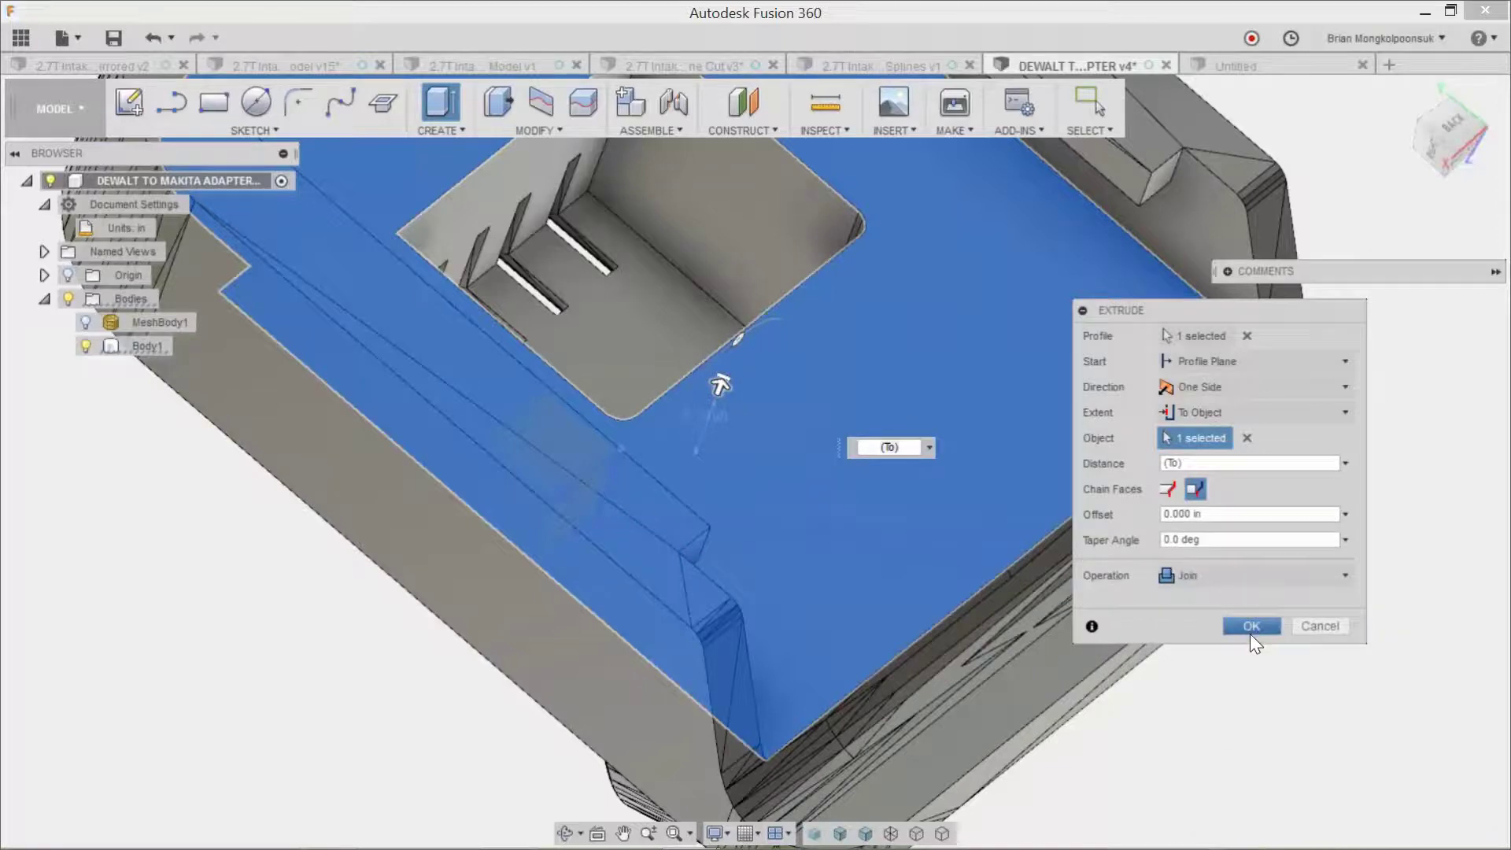
left_click(1251, 627)
middle_click_drag(1134, 718, 1196, 626, "shift")
scroll(1202, 645, "down", 1)
scroll(1202, 644, "up", 3)
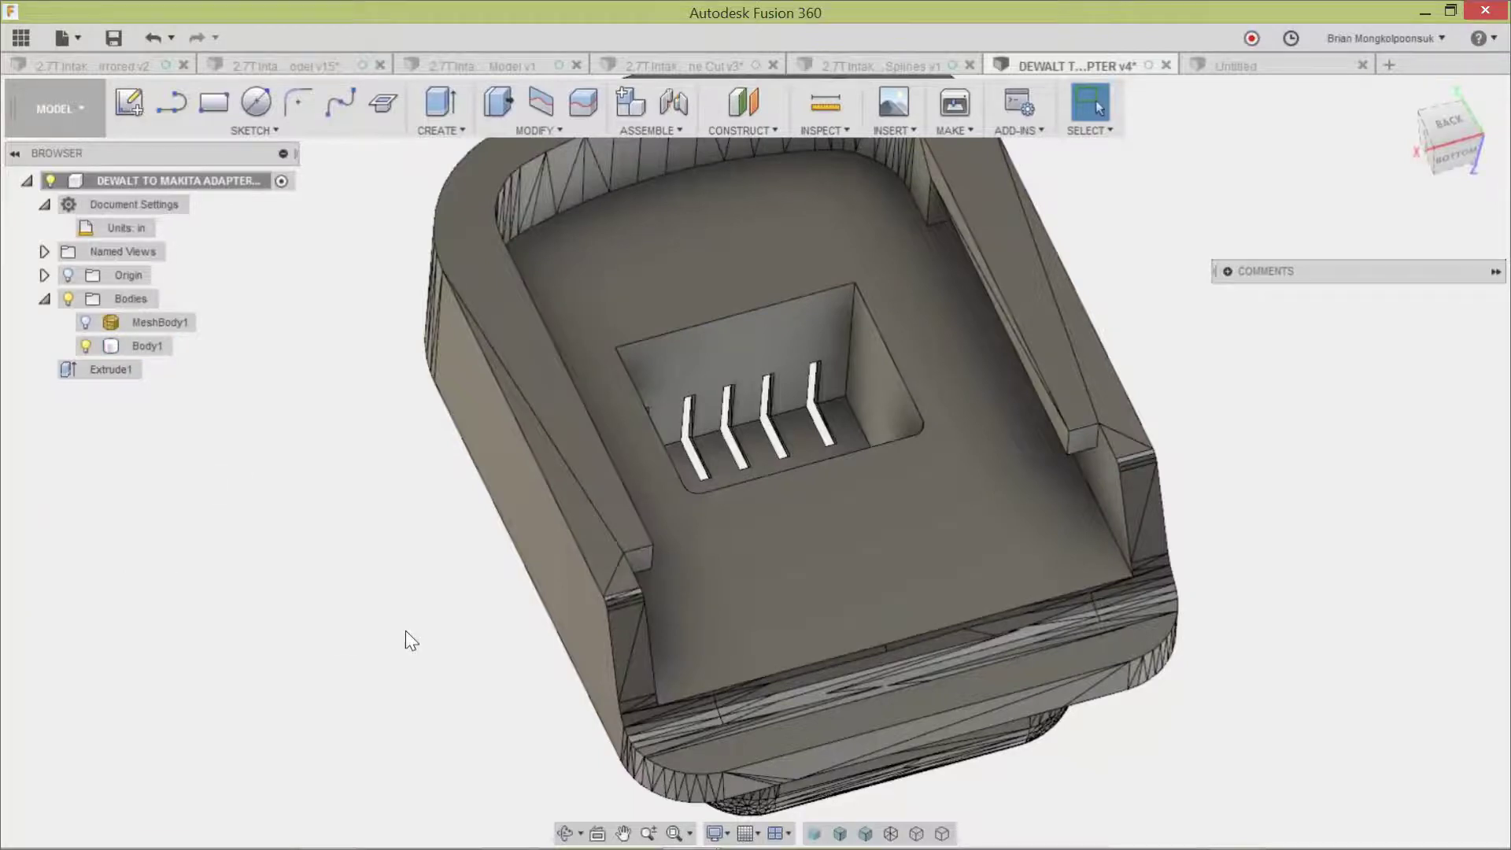
scroll(1039, 634, "down", 2)
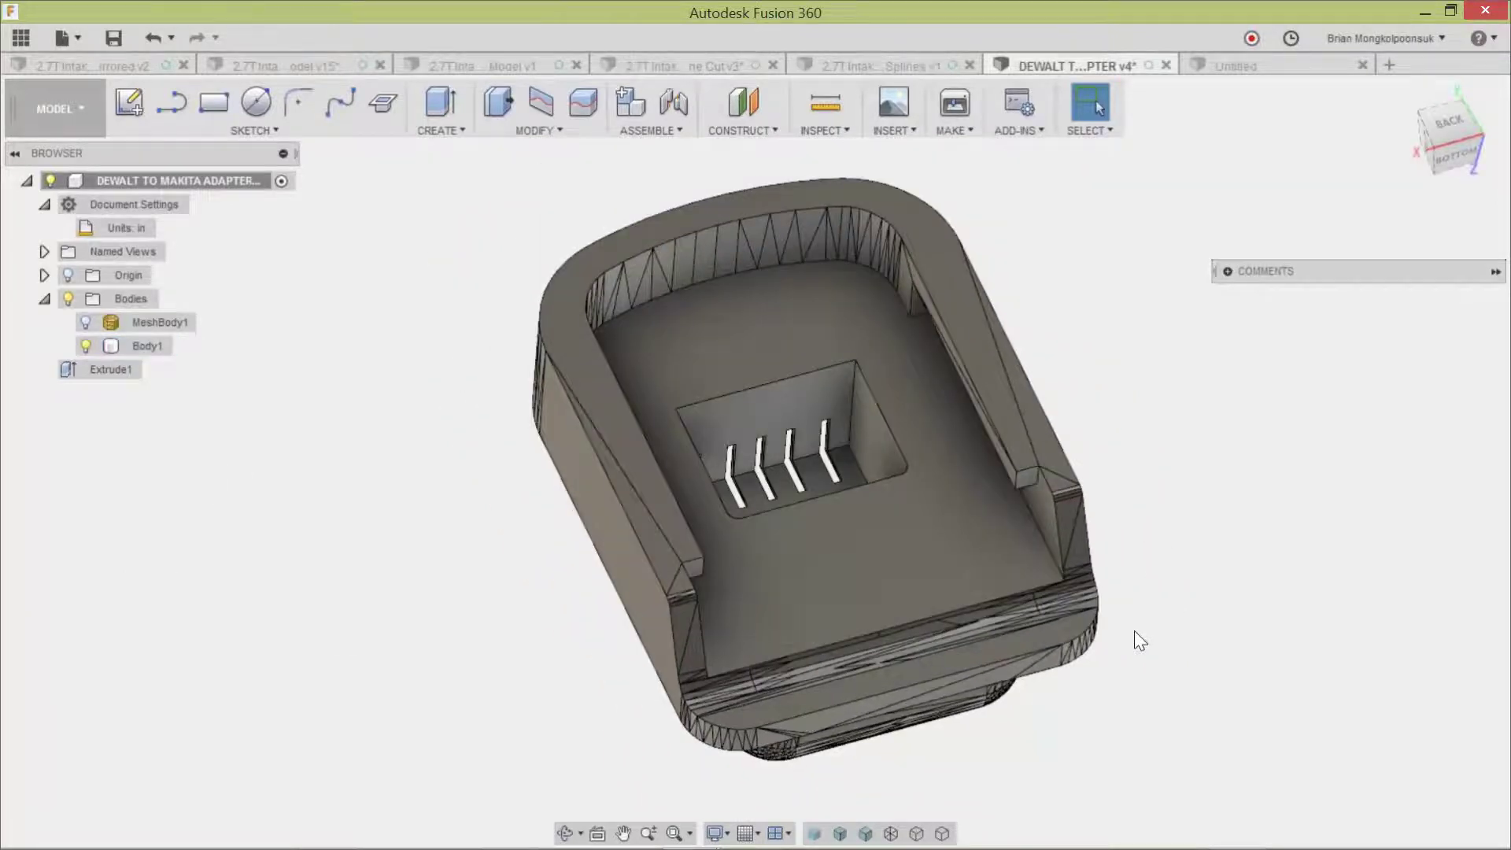
middle_click_drag(1110, 655, 1041, 601, "shift")
scroll(1126, 658, "up", 2)
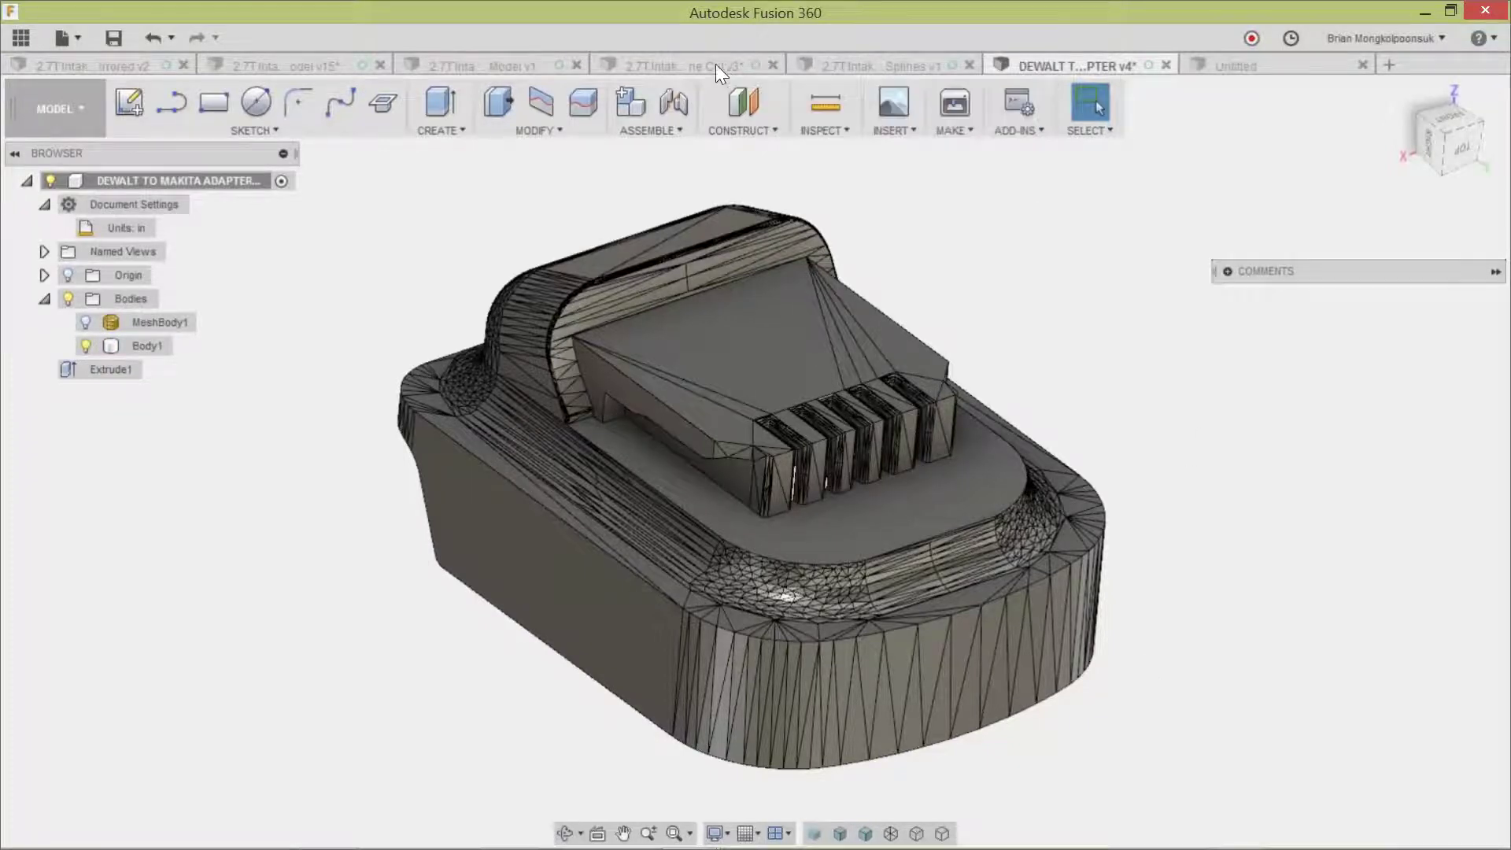
Switch to the 2.7T Intake Manifold Model design and check the facet count in its mesh body's properties.
left_click(476, 65)
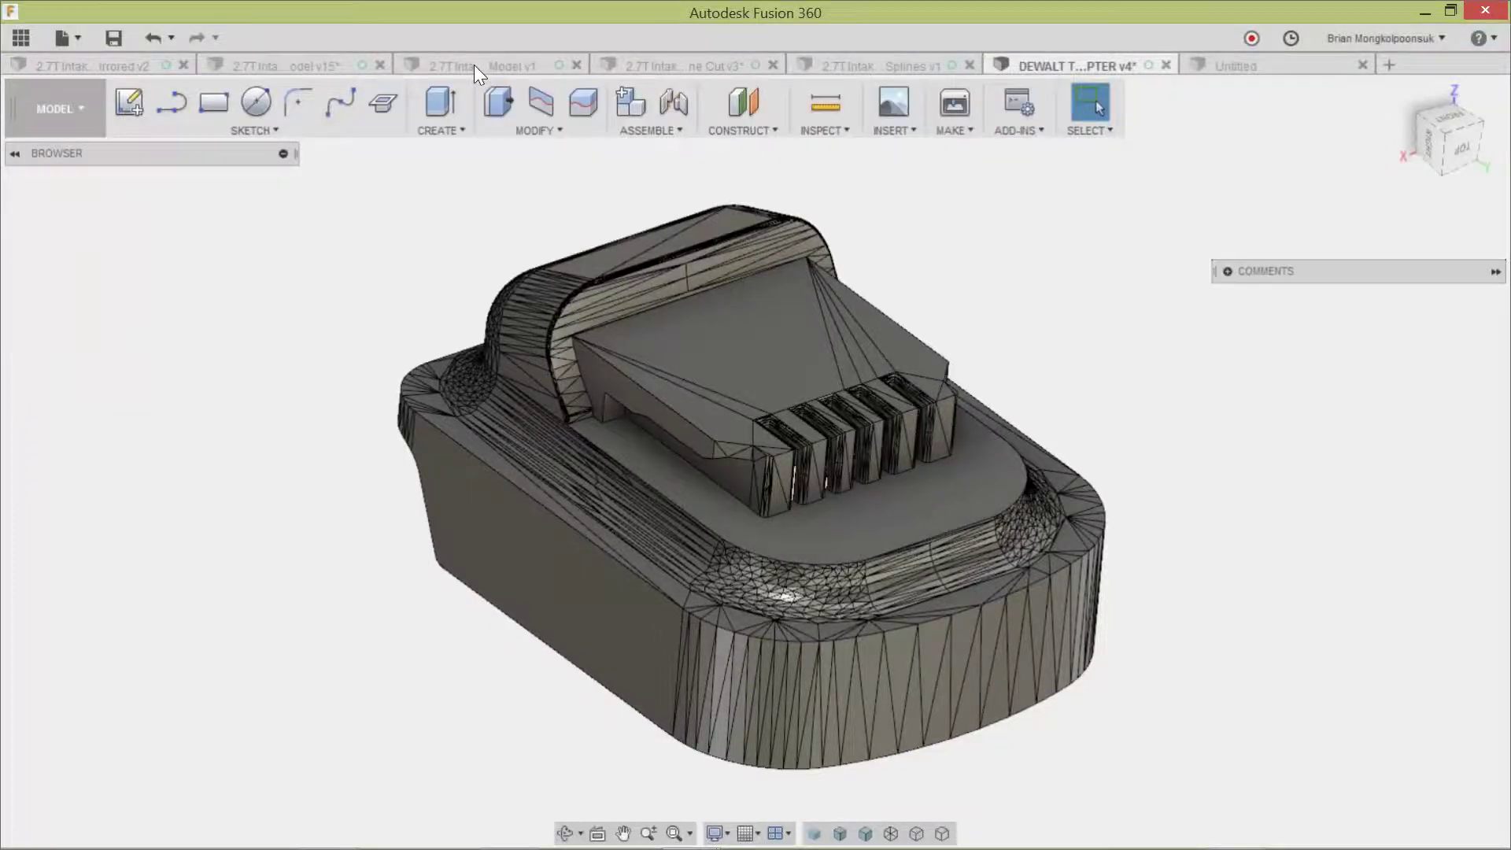
middle_click_drag(618, 155, 654, 163, "shift")
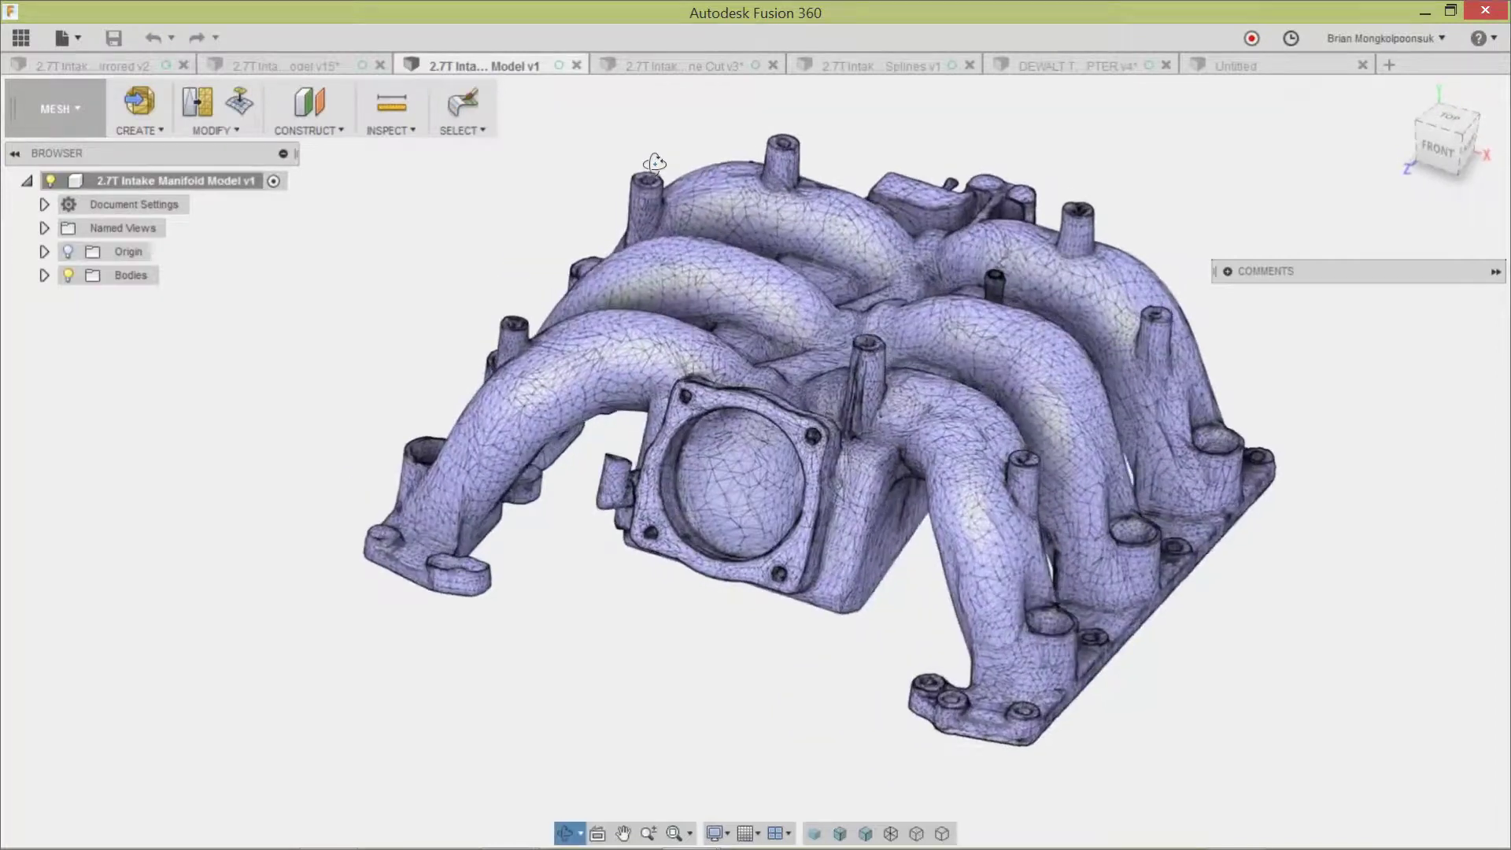
scroll(918, 275, "down", 1)
scroll(1093, 237, "up", 1)
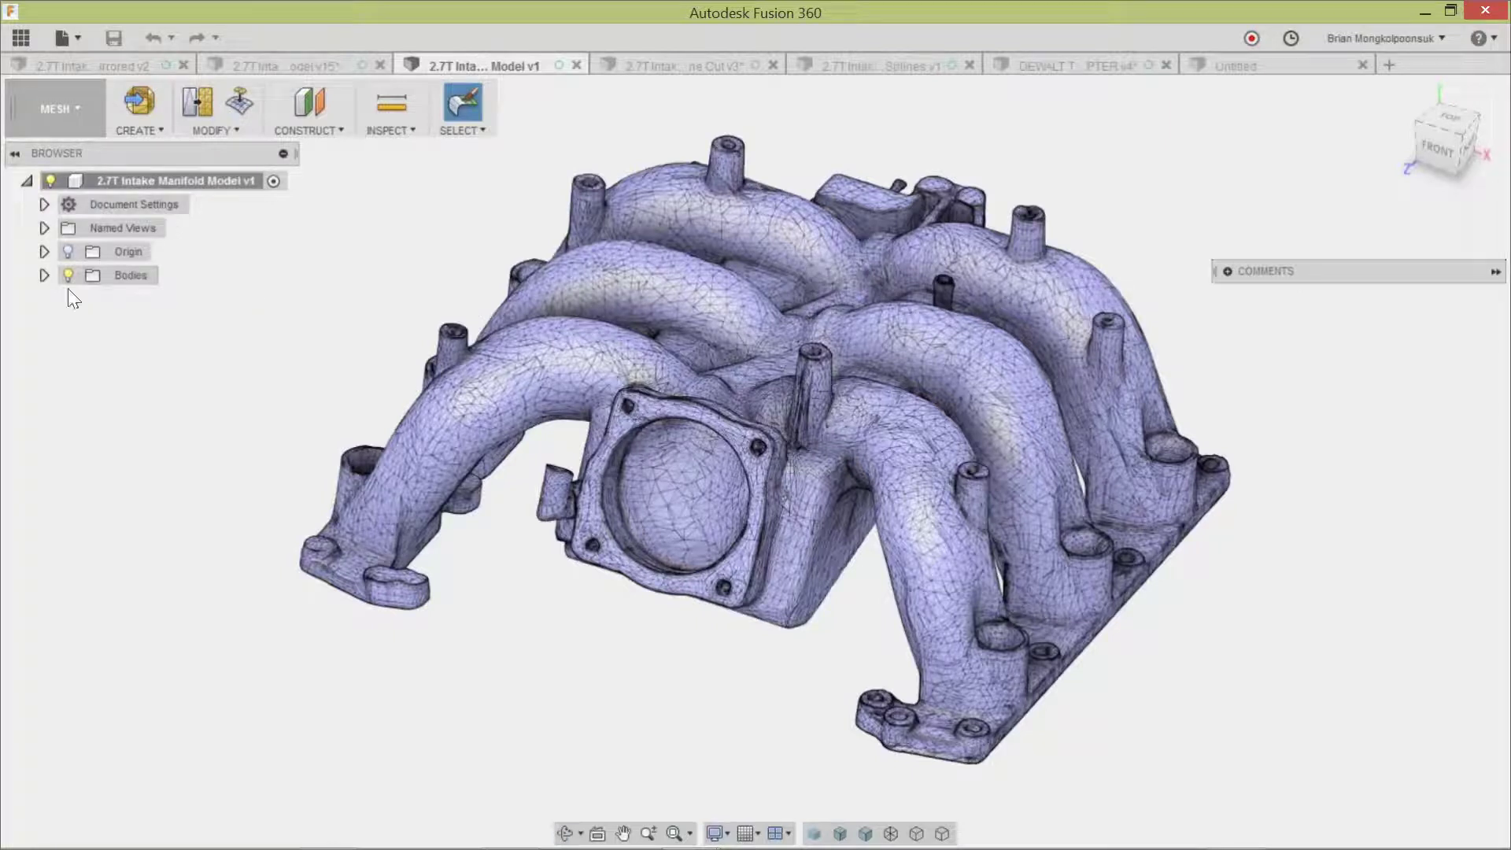
left_click(44, 275)
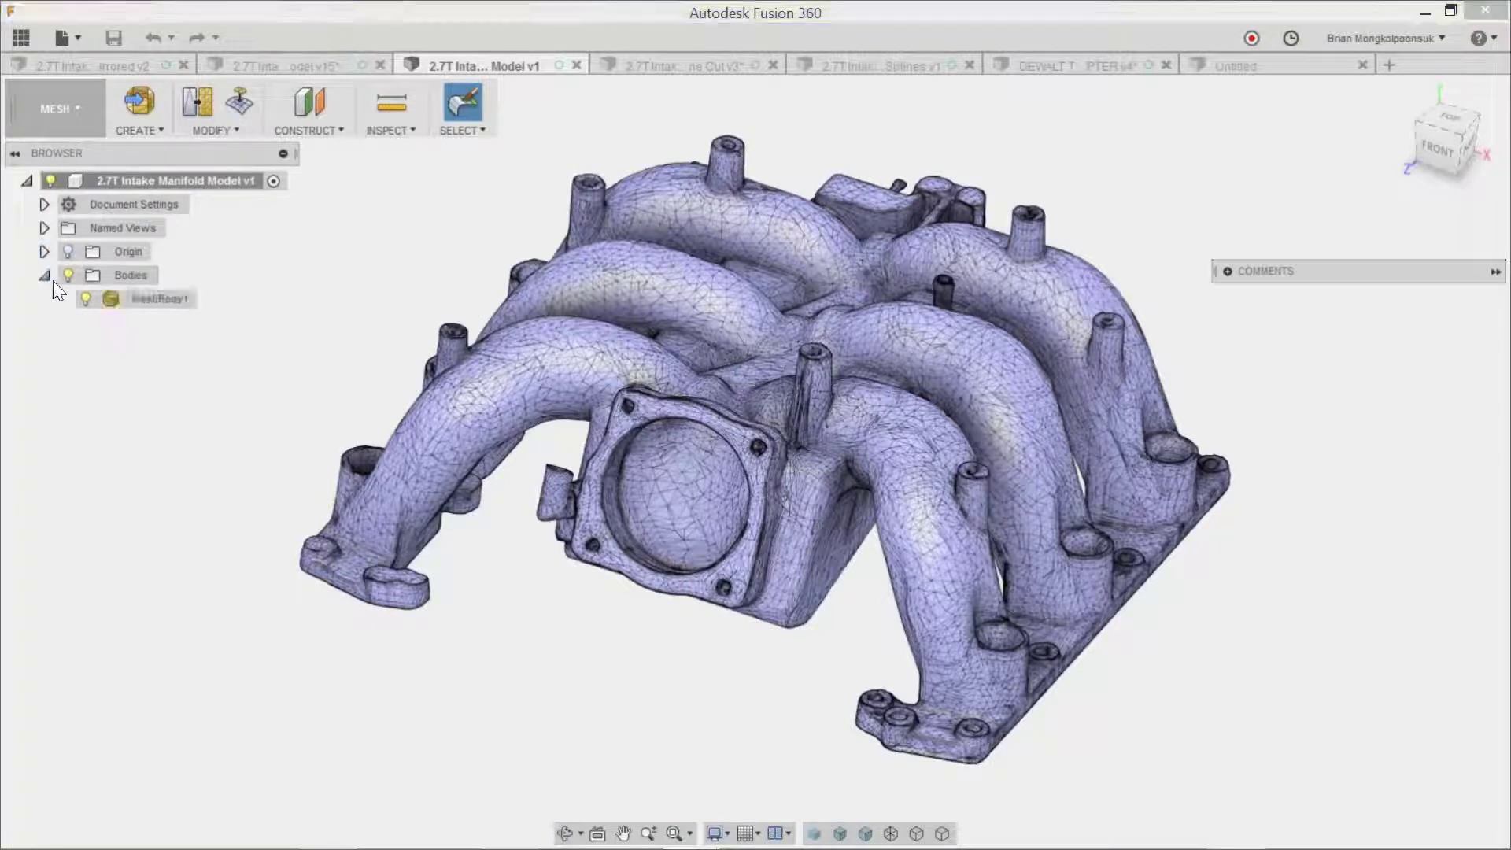
right_click(134, 303)
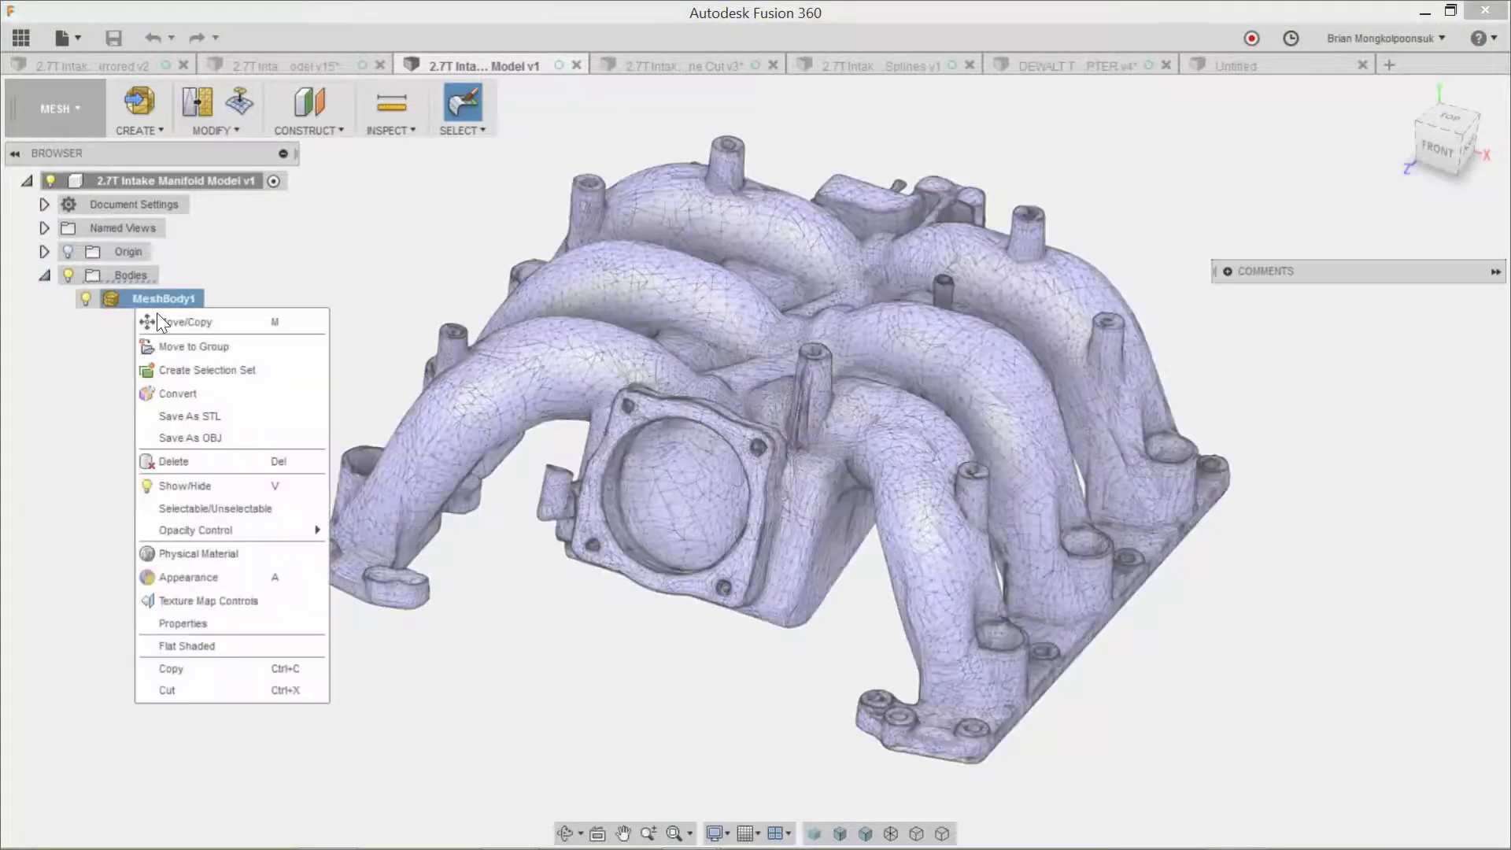
left_click(196, 625)
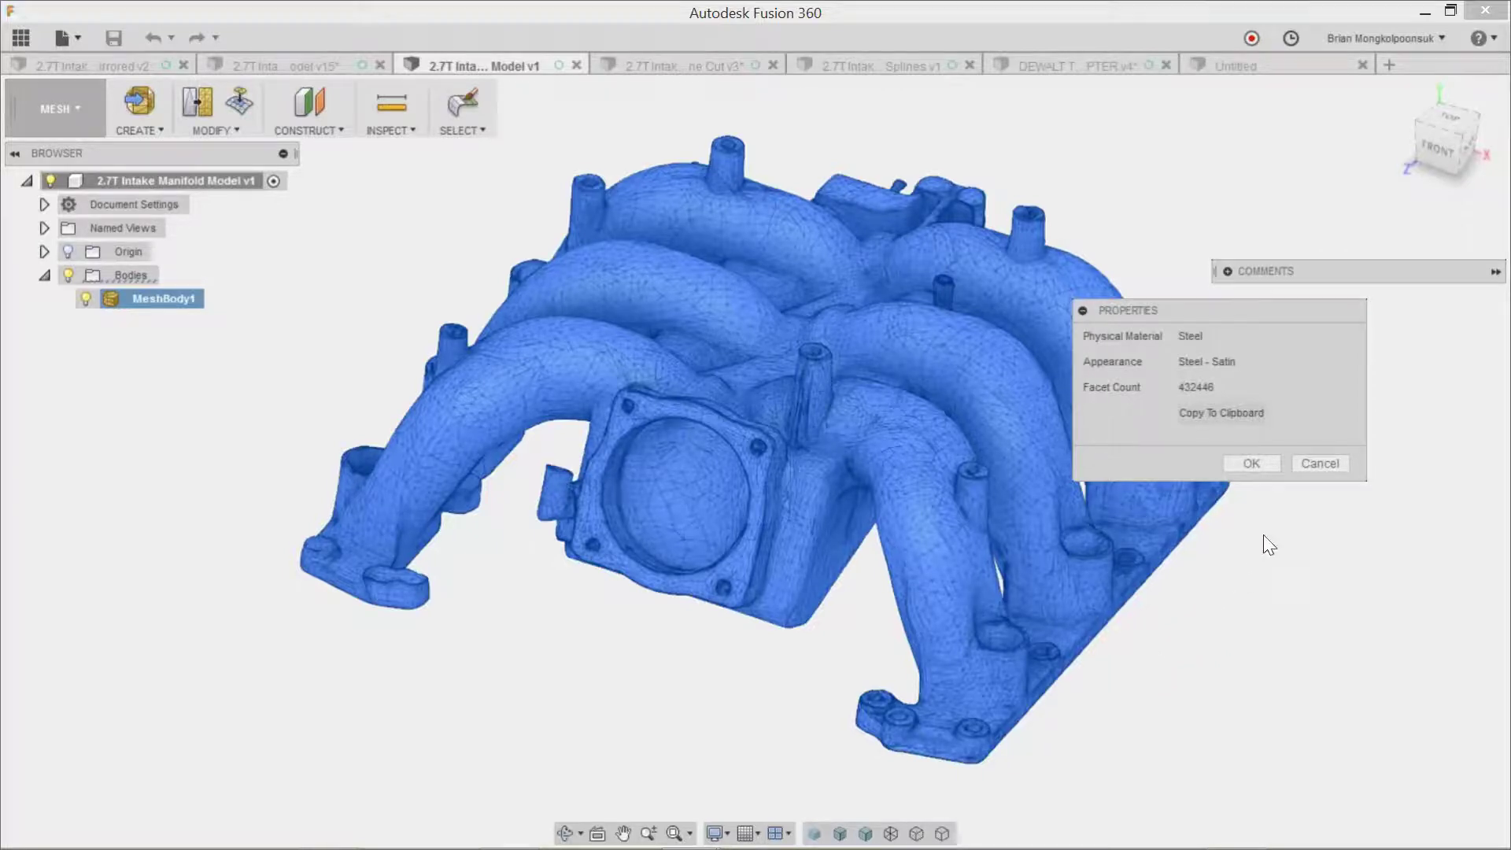
left_click(1320, 463)
Switch the intake manifold design to the Sculpt workspace and look up the Pull command among the modify tools.
middle_click_drag(1251, 614, 1084, 601, "shift")
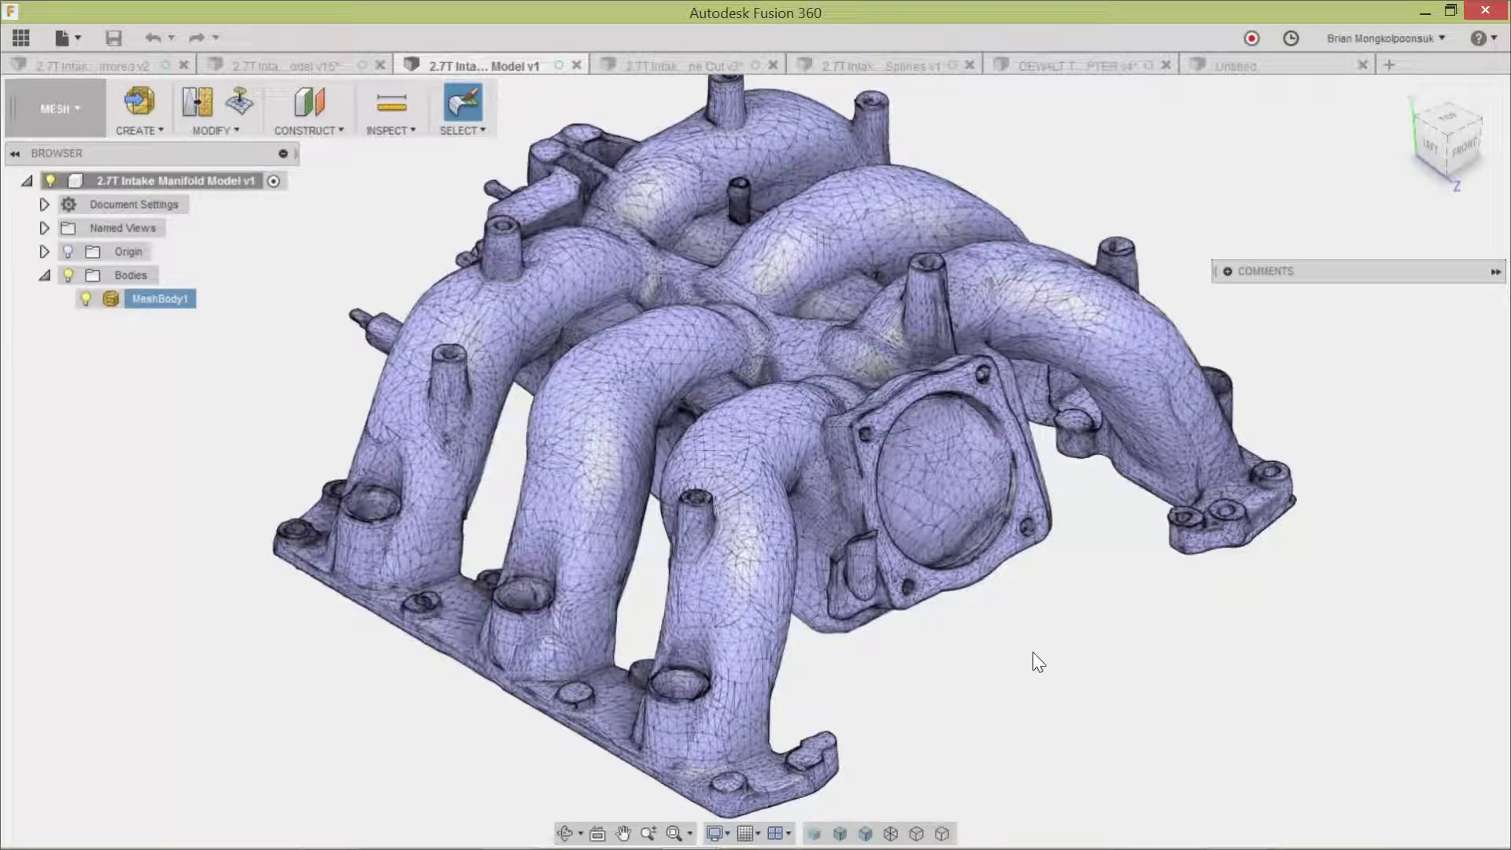
left_click(63, 125)
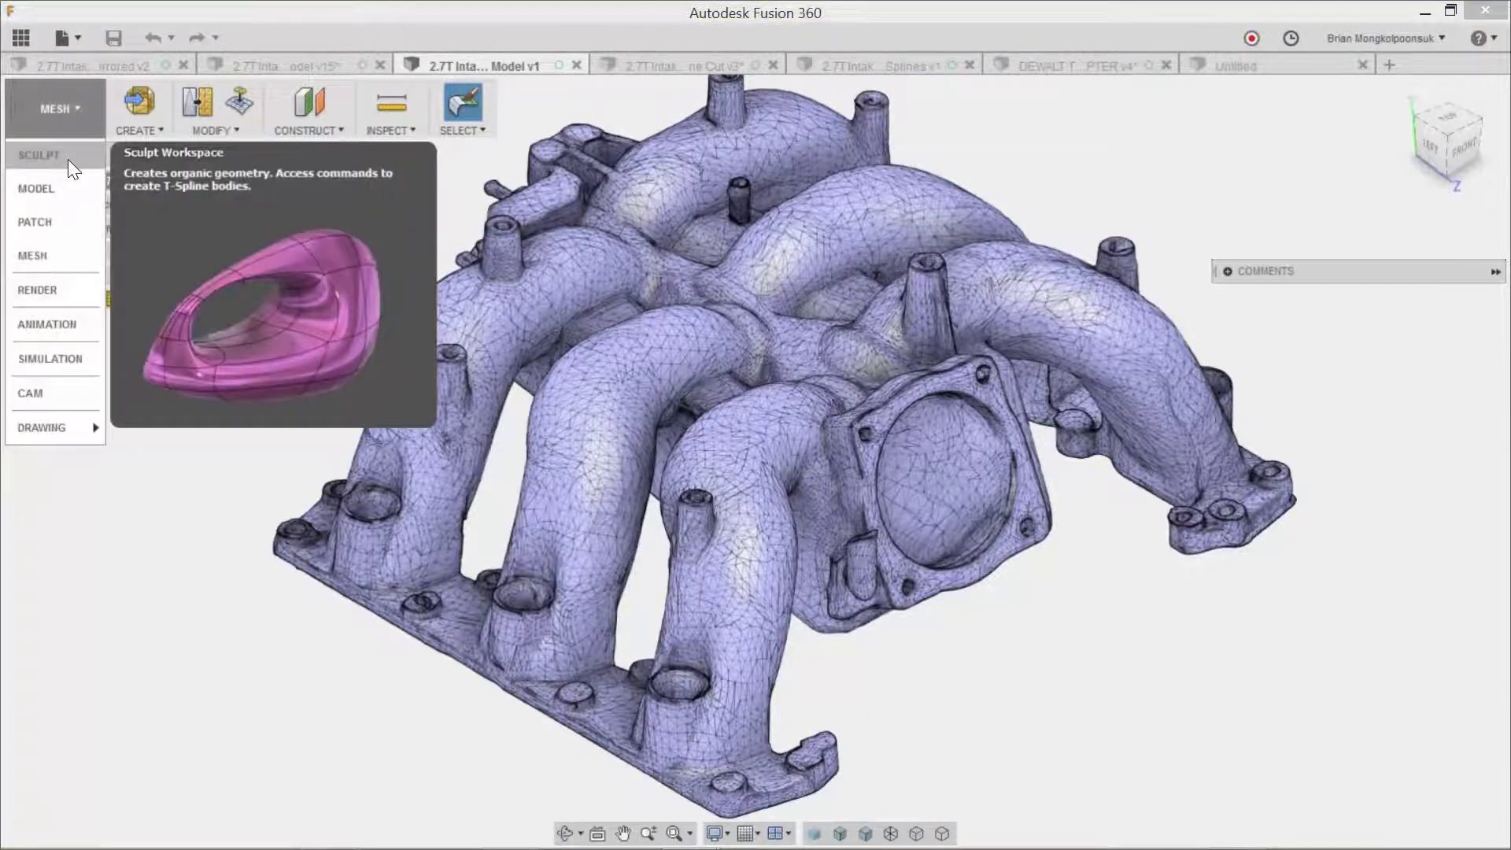
left_click(68, 159)
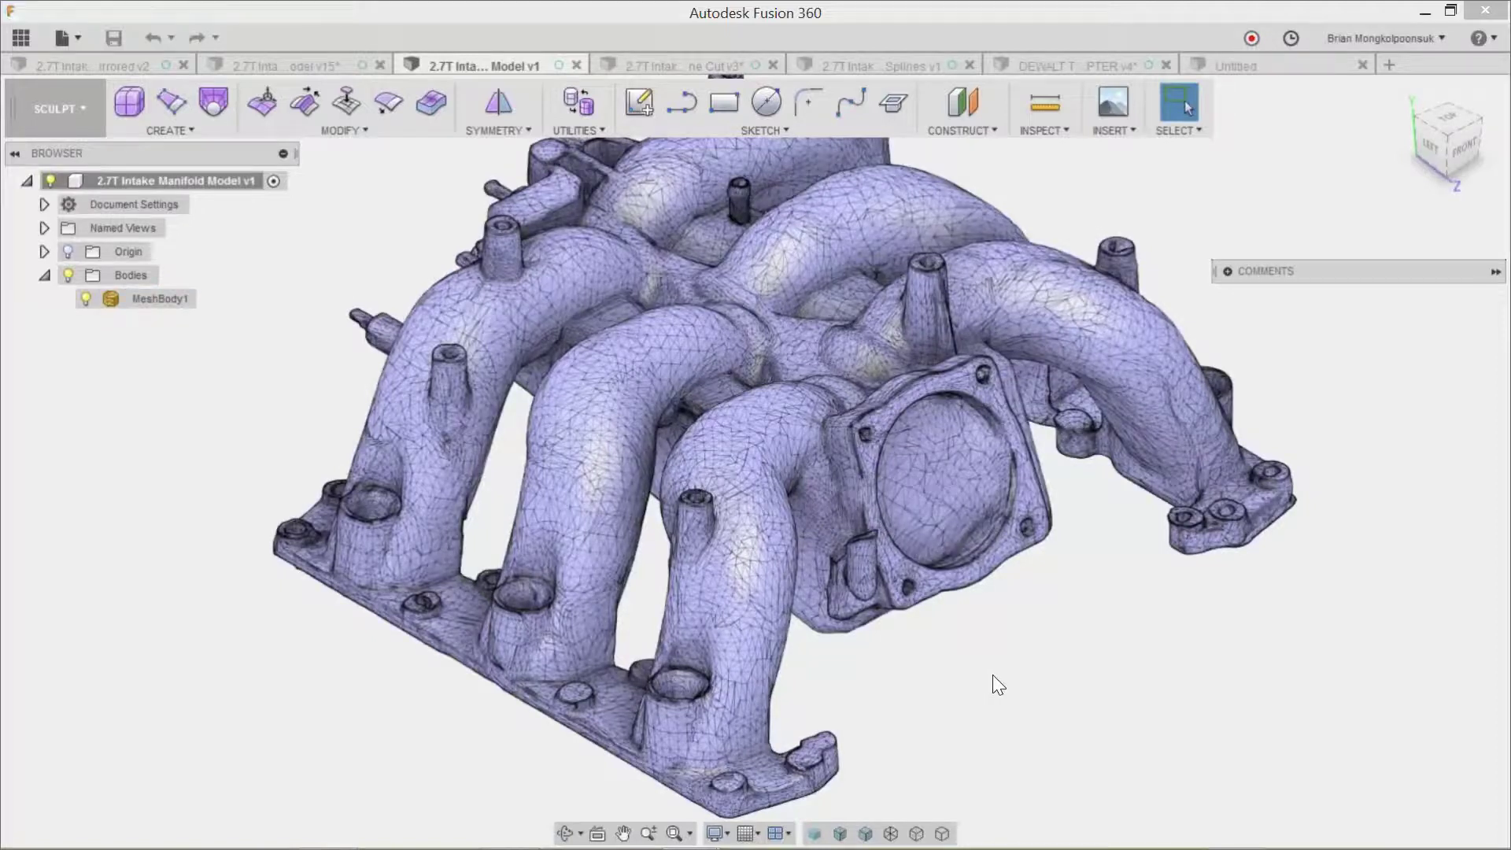
middle_click_drag(1012, 668, 1033, 668, "shift")
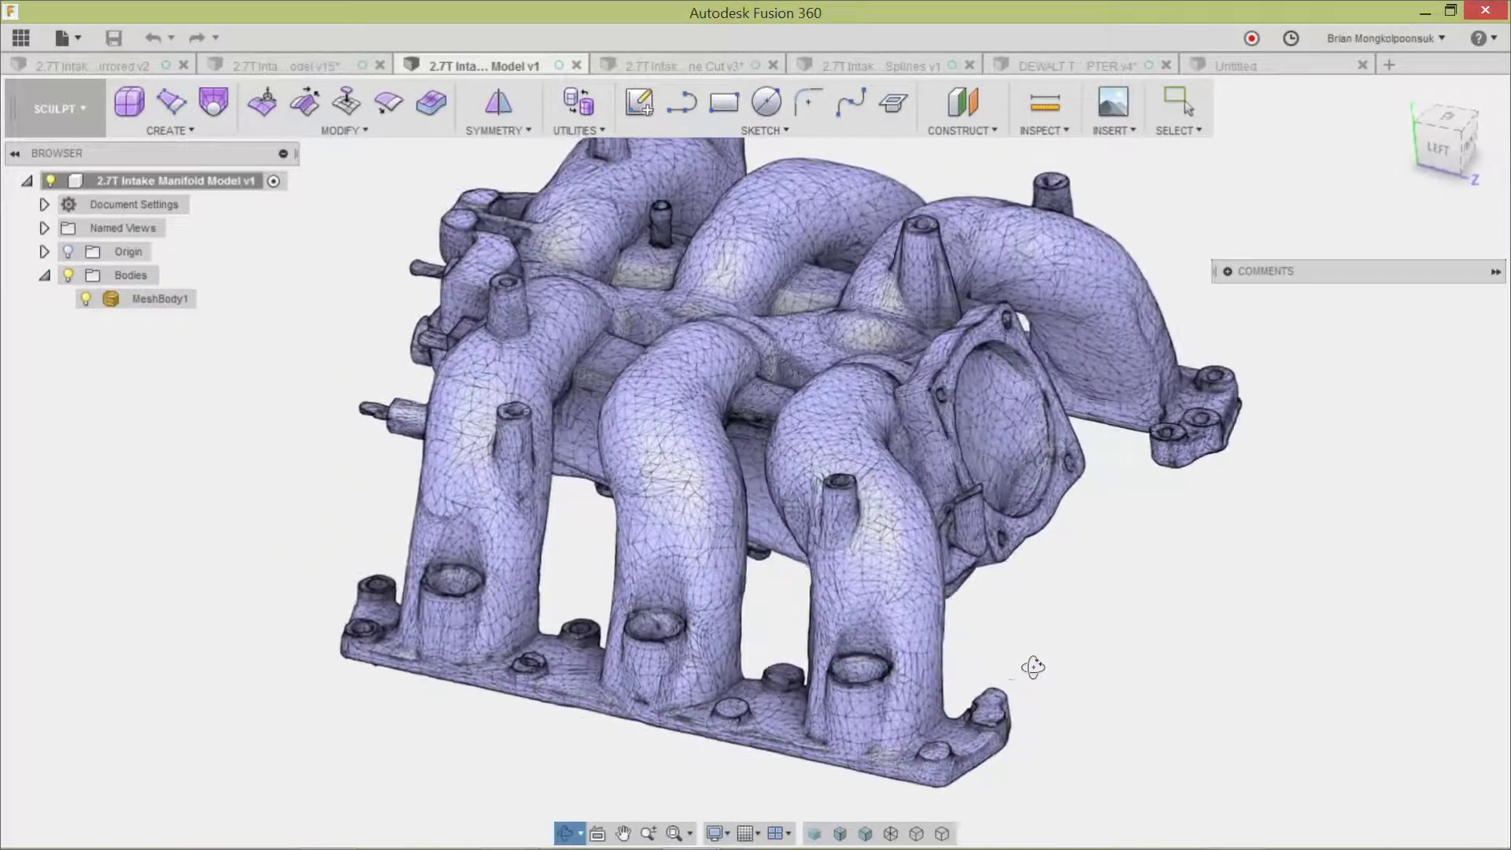
left_click(921, 636)
left_click(1140, 619)
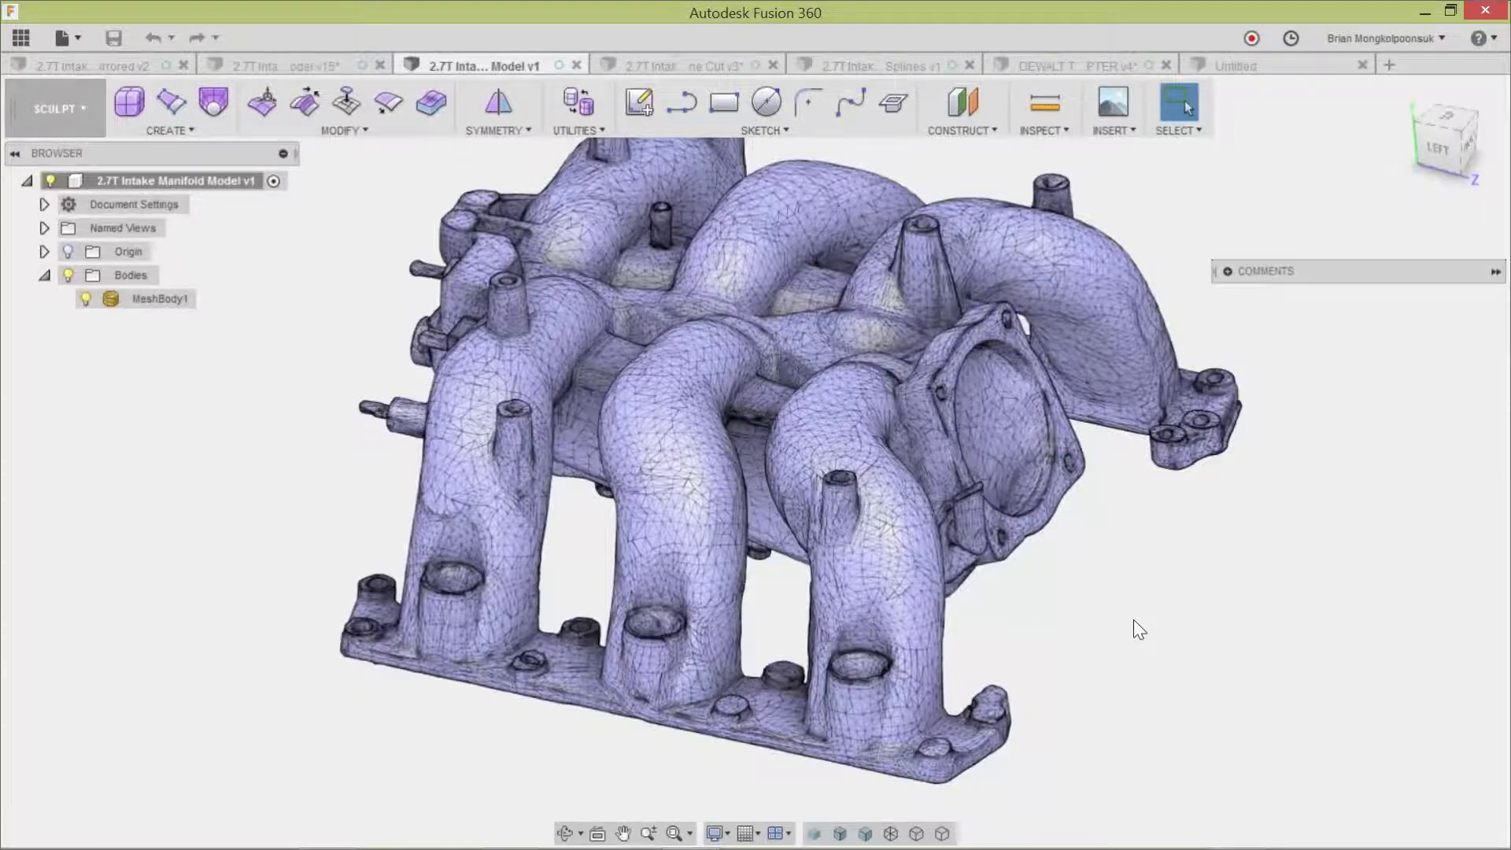
left_click(348, 131)
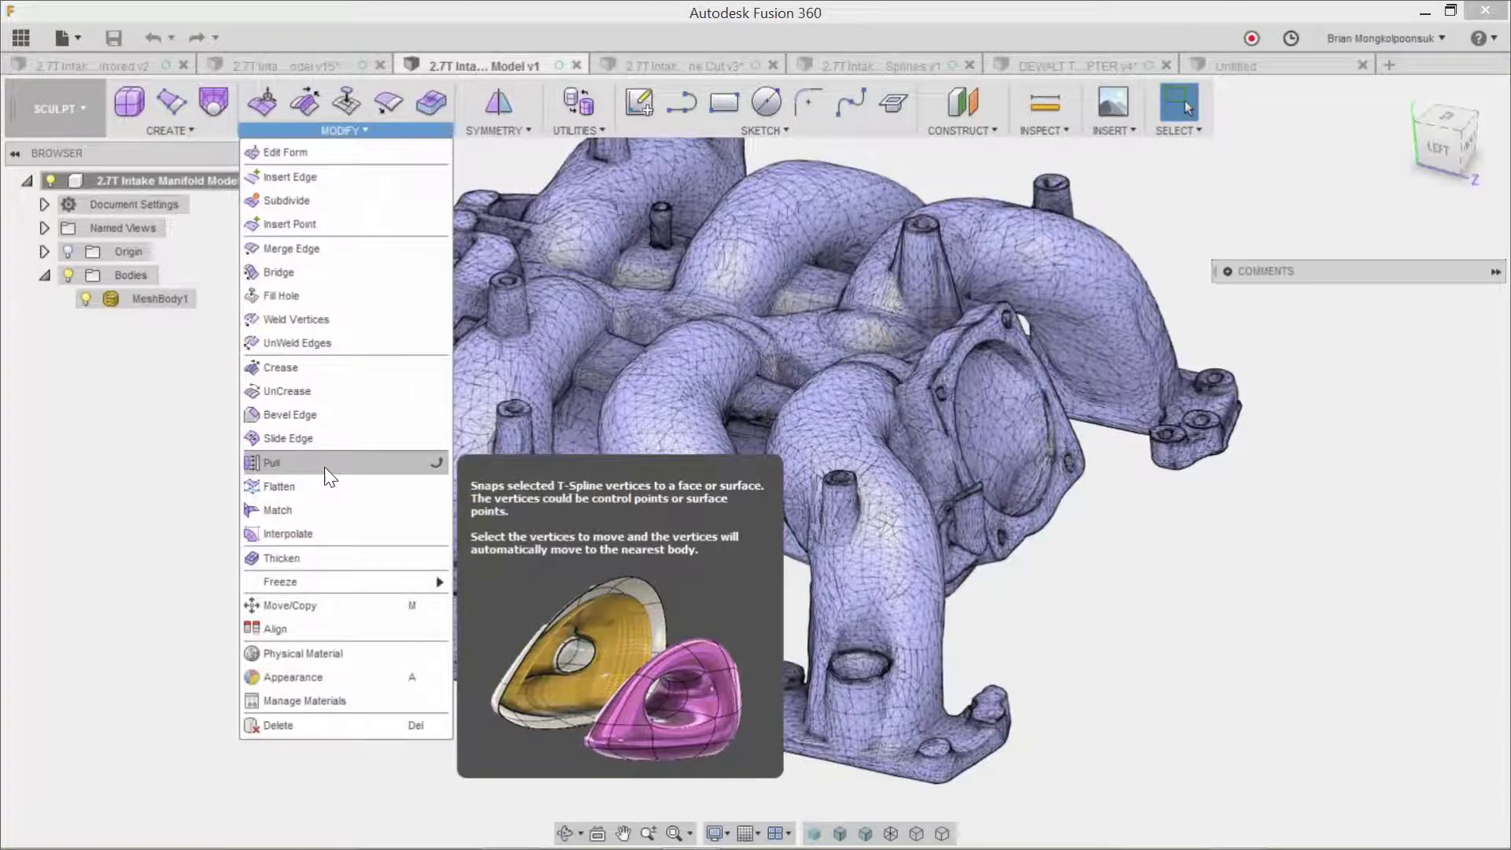
Create a T-spline cylinder as a new body around the end runner's port, about 494 mm in diameter and 247 mm high, with 8 diameter and 4 height faces.
left_click(129, 431)
left_click(167, 129)
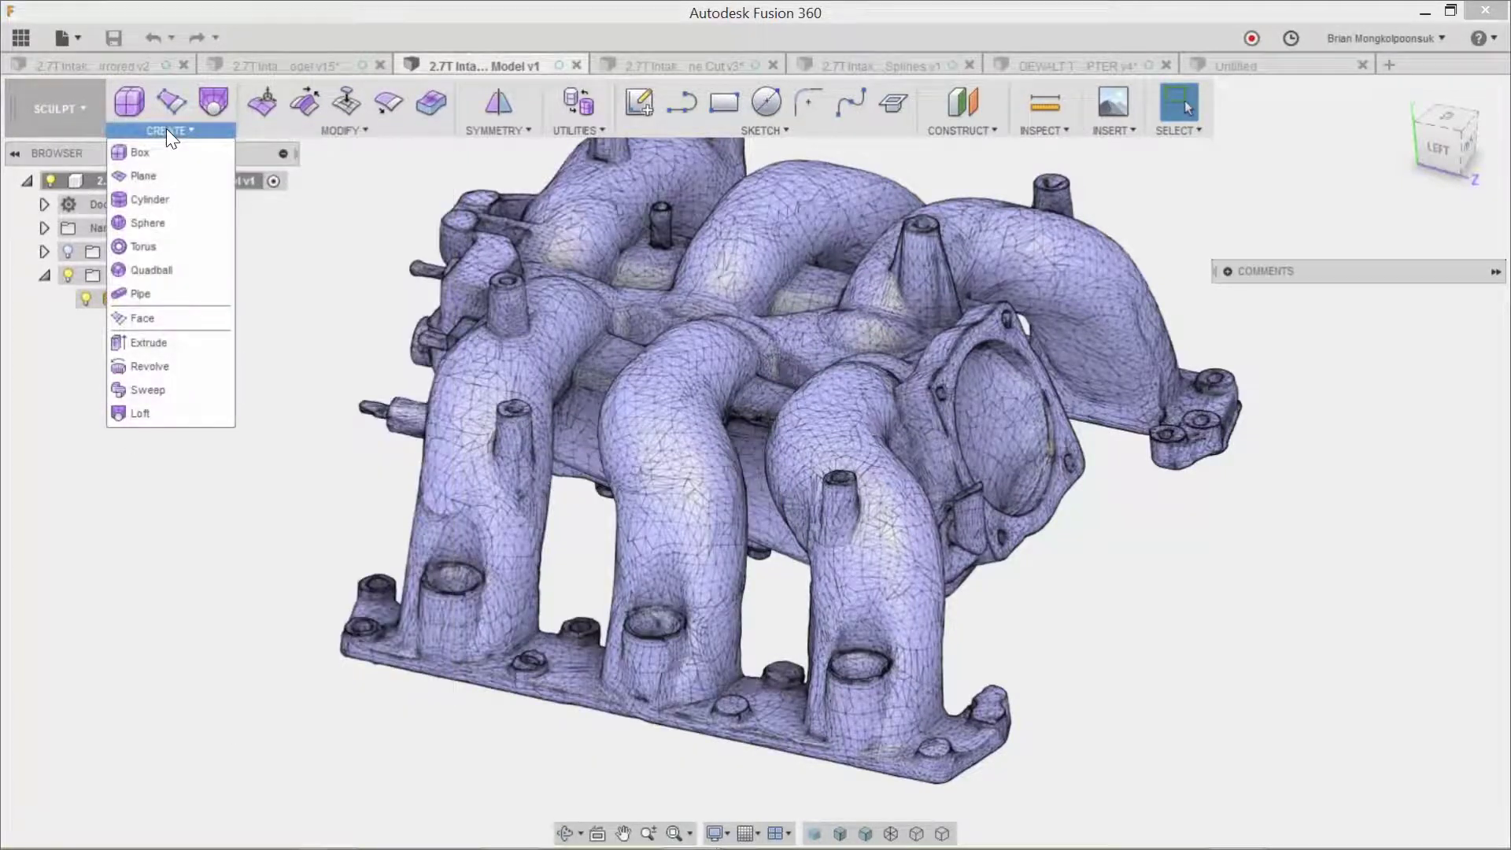
left_click(180, 201)
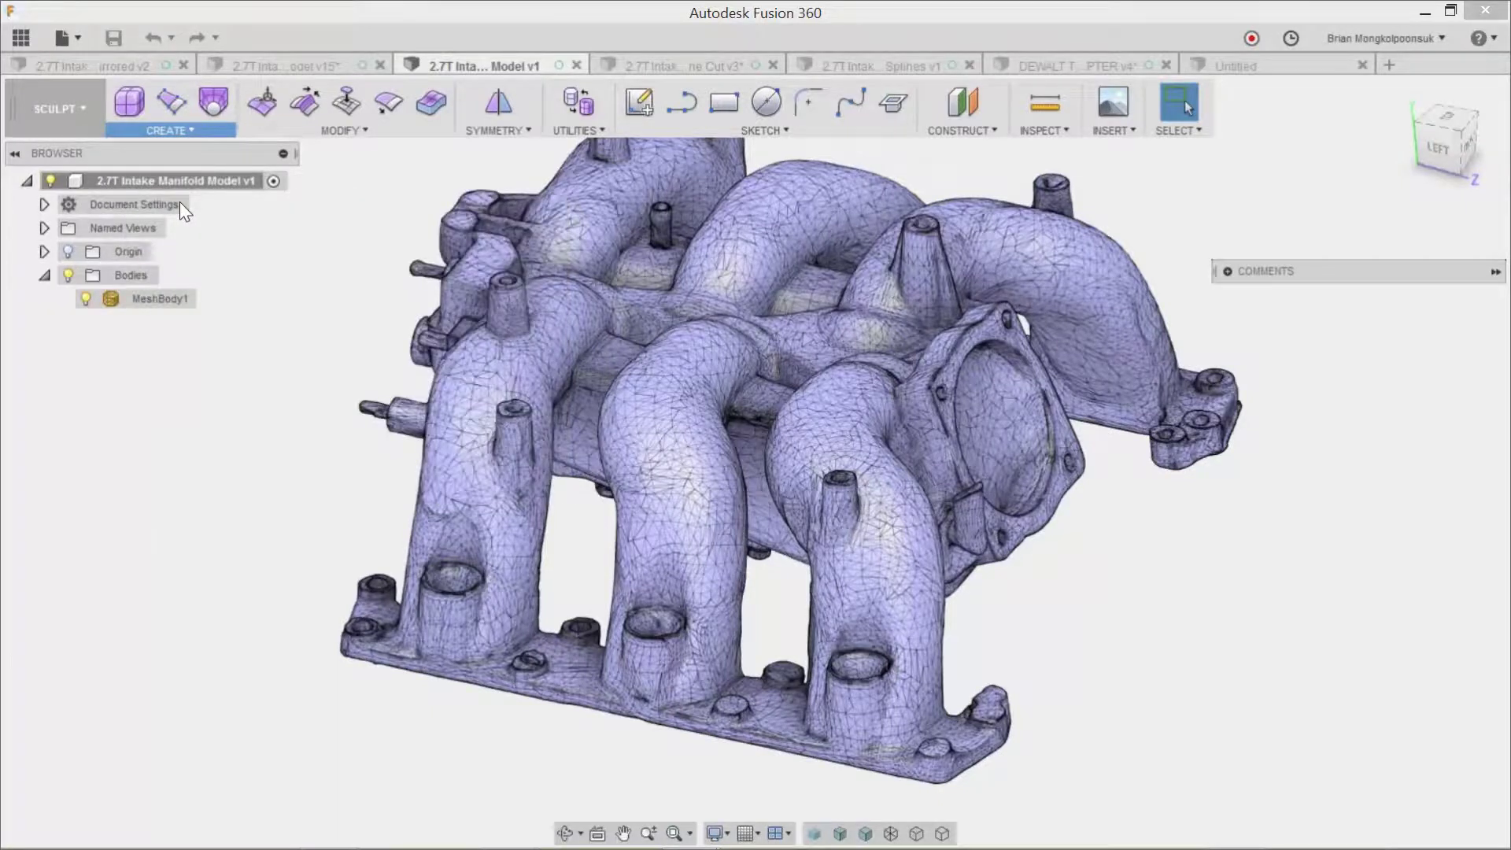
middle_click_drag(521, 572, 353, 647, "shift")
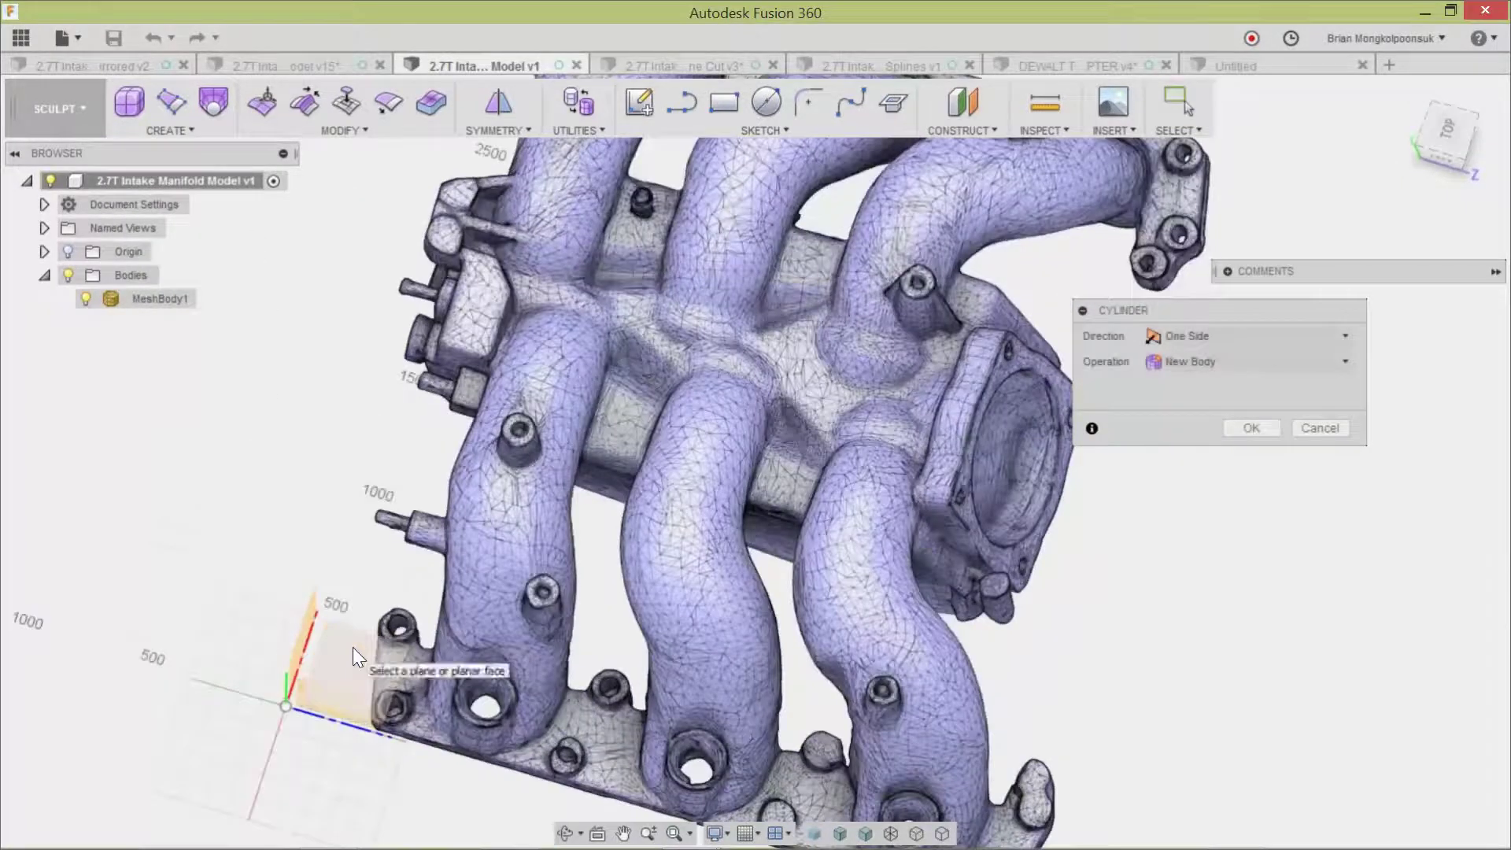
middle_click_drag(530, 598, 797, 683, "shift")
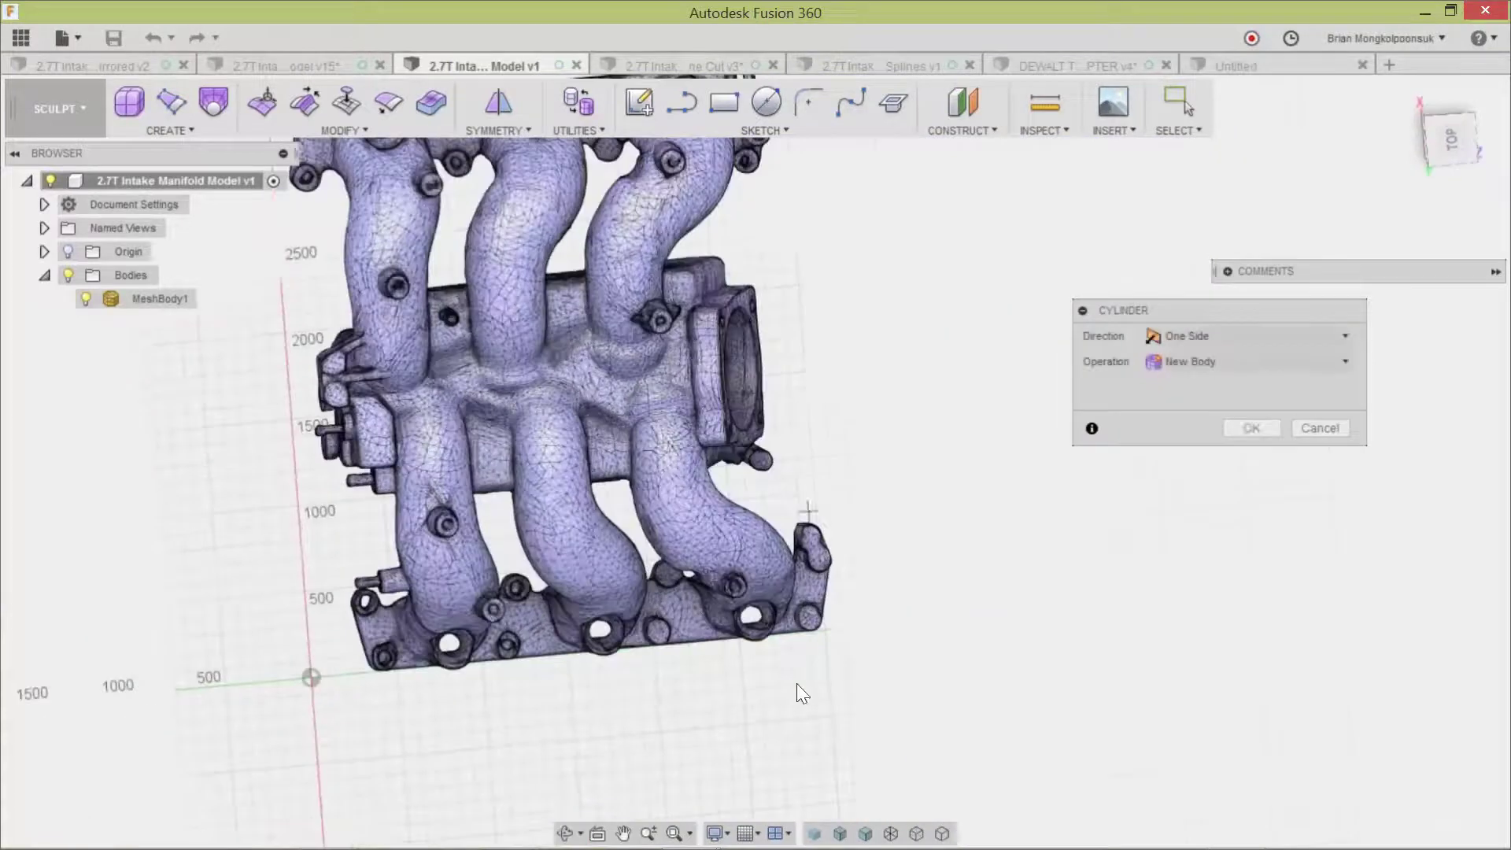
left_click(1453, 139)
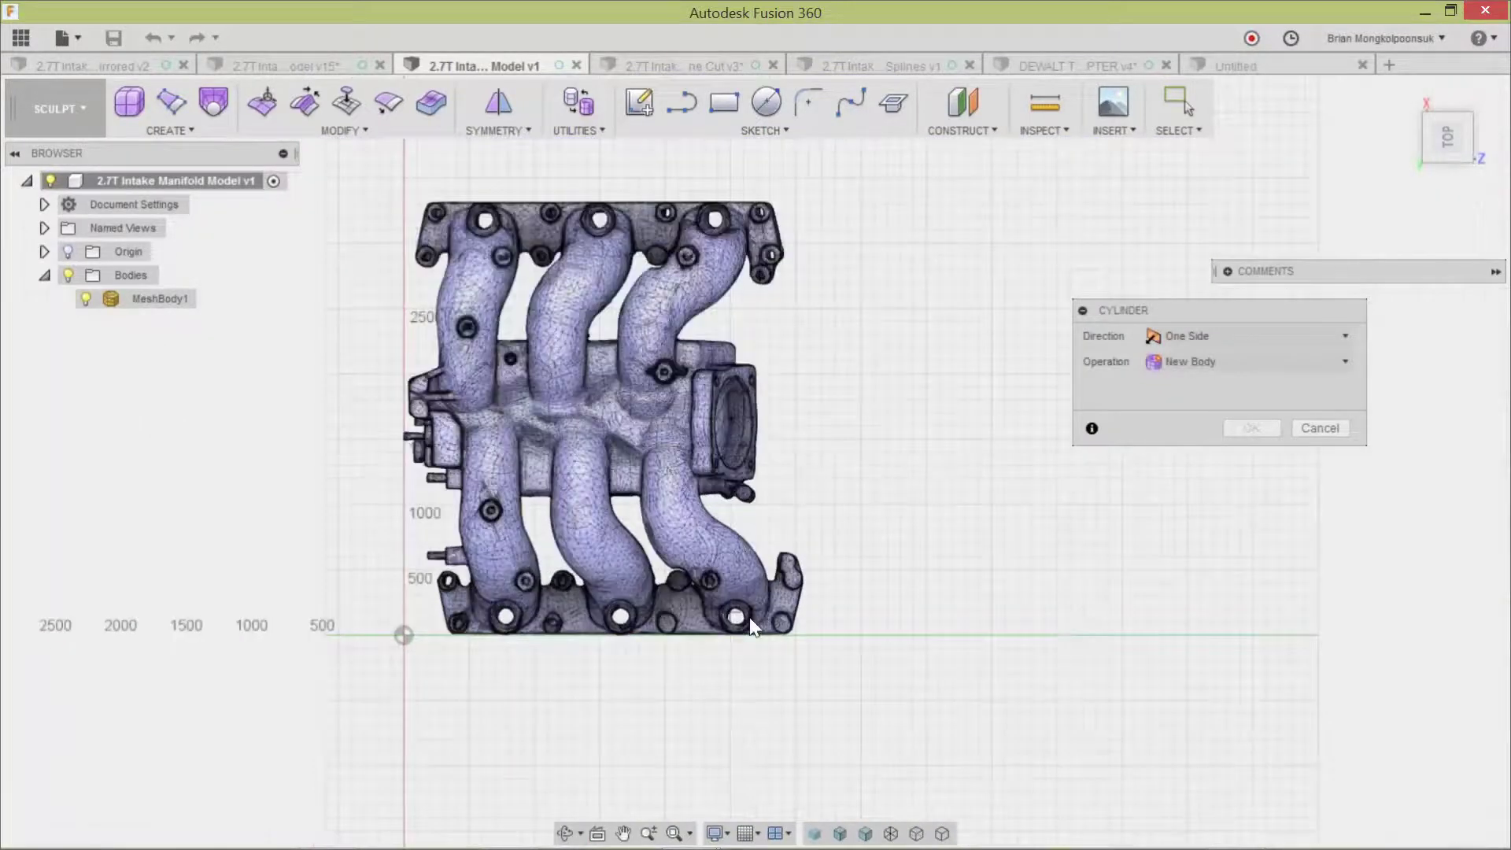
scroll(743, 582, "up", 10)
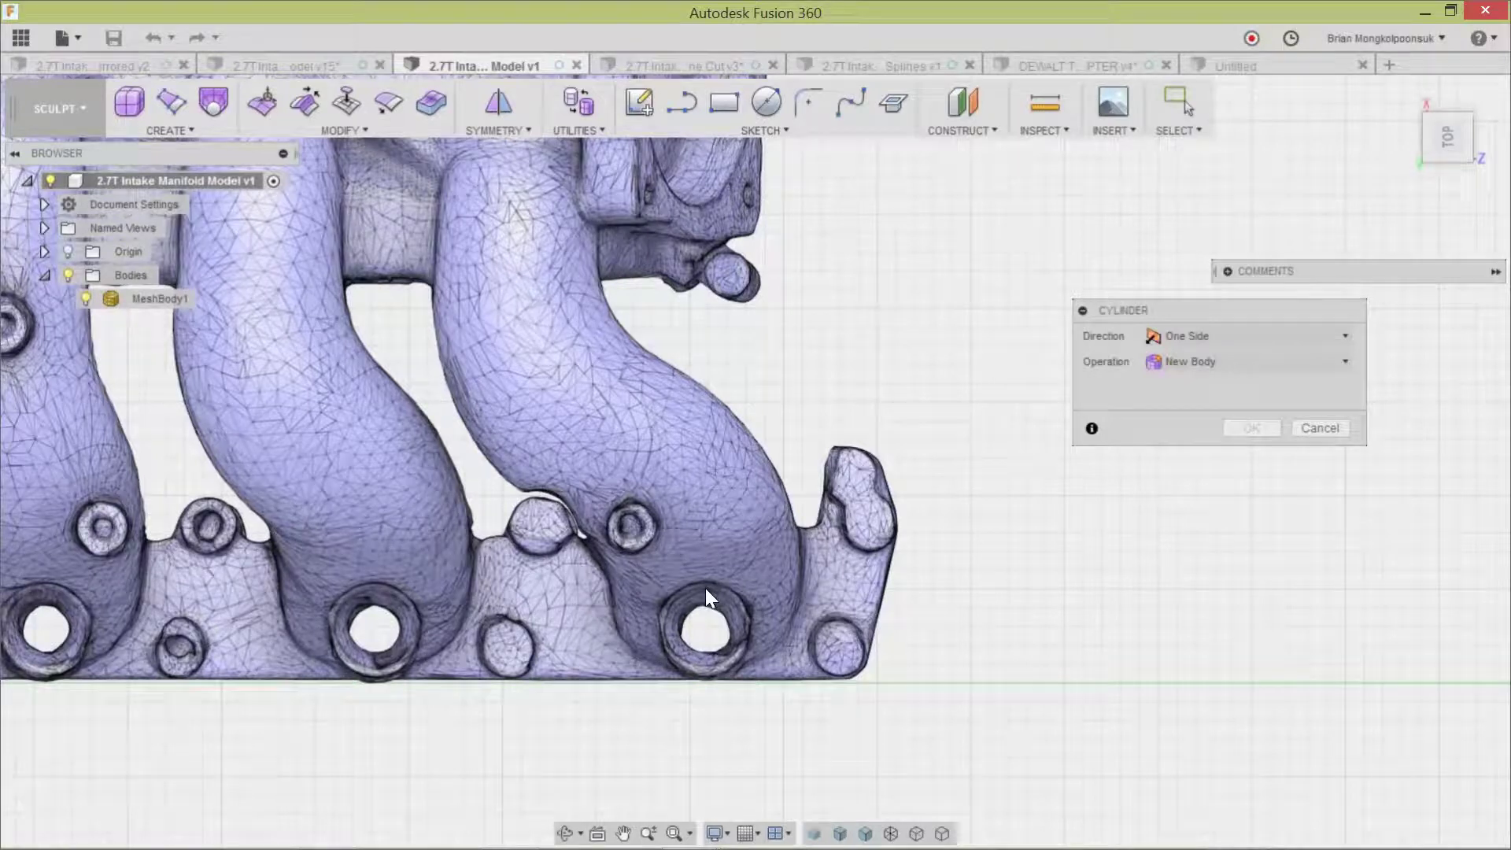
left_click(706, 588)
left_click(796, 574)
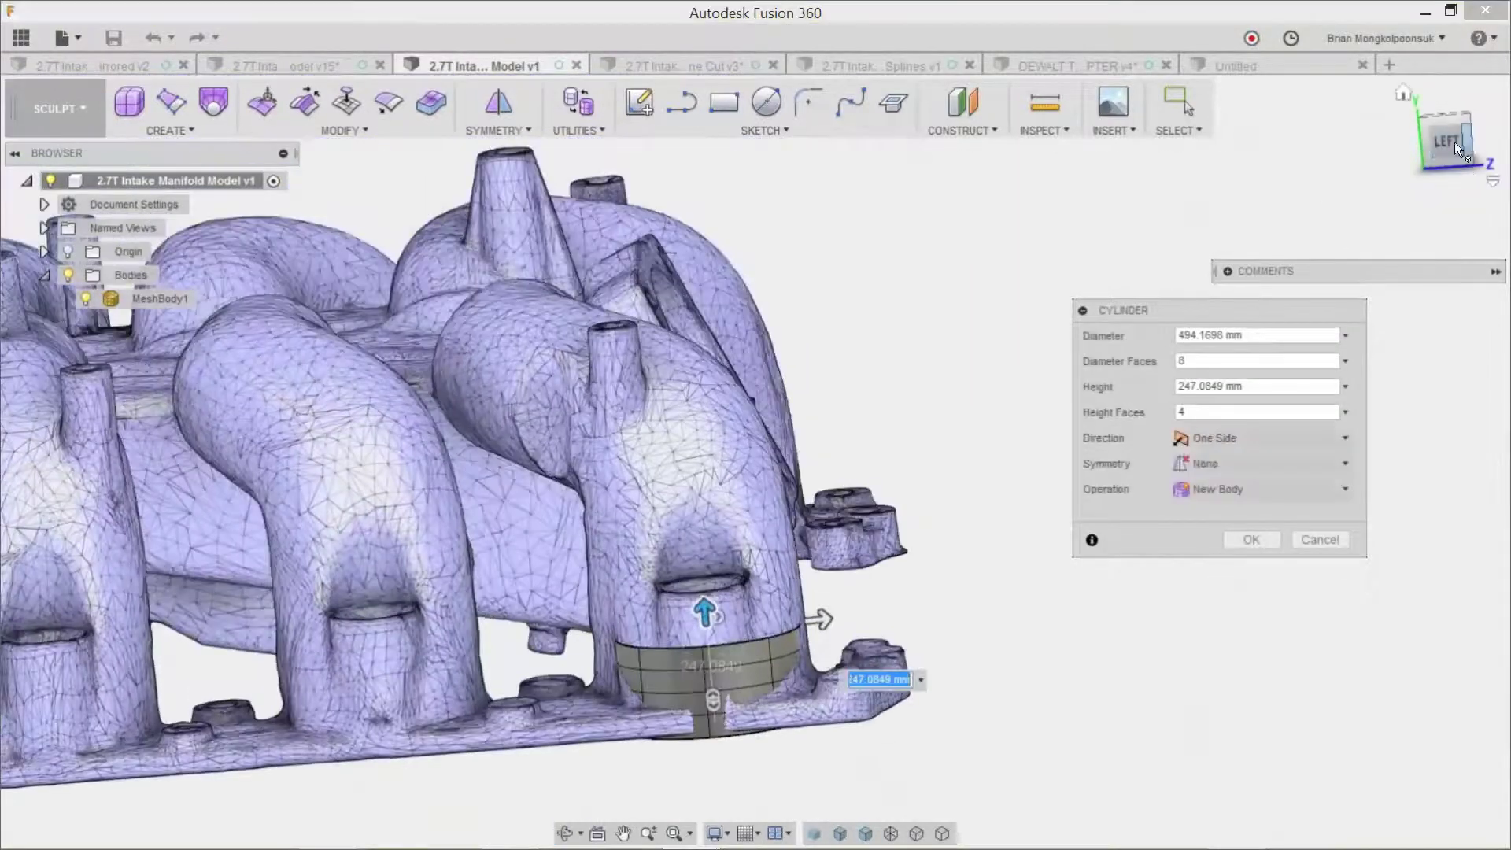
left_click(1455, 141)
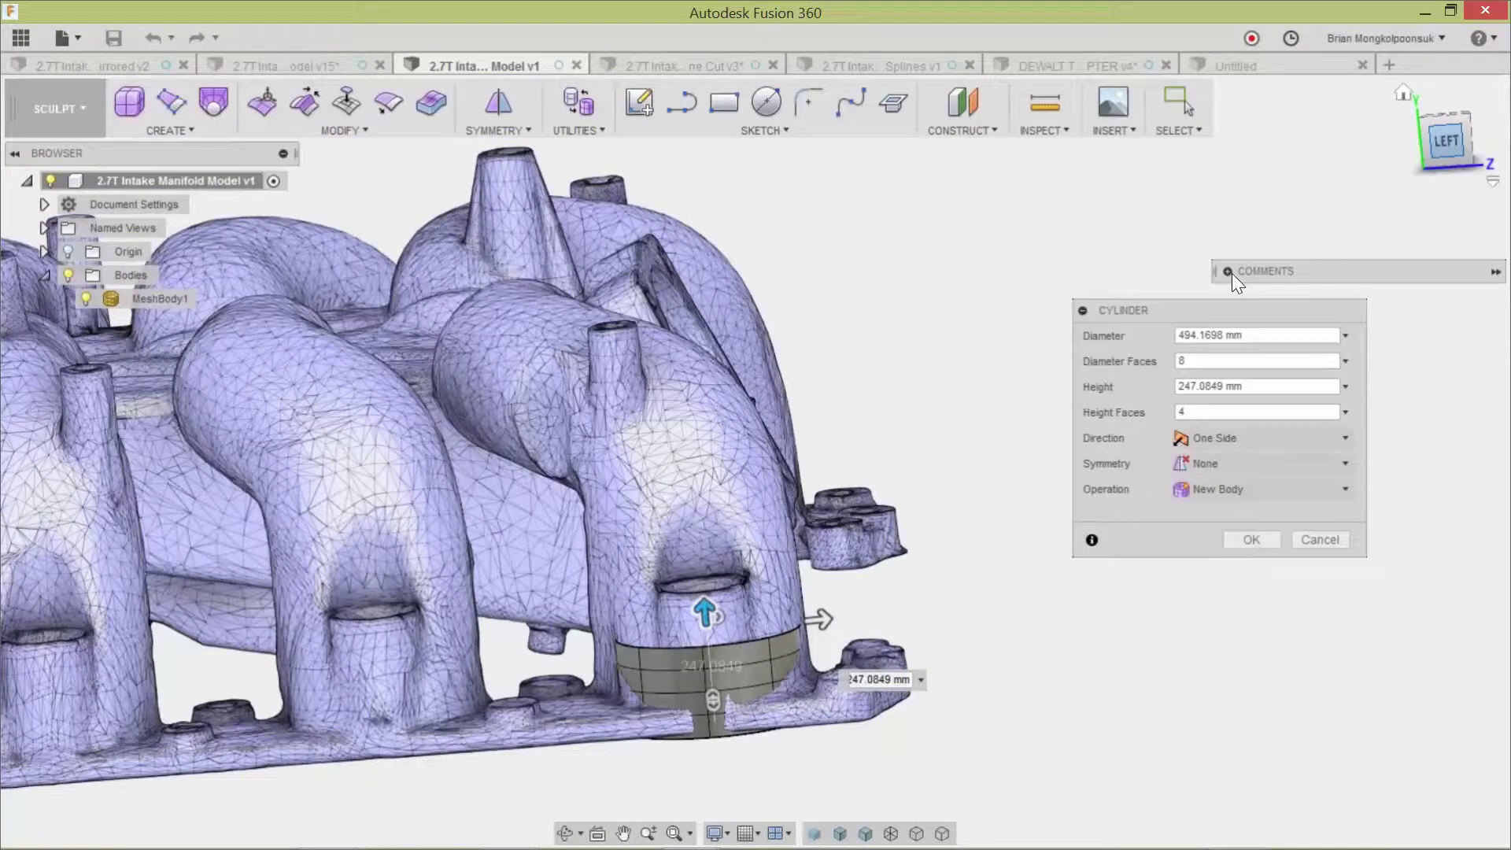
scroll(756, 669, "up", 2)
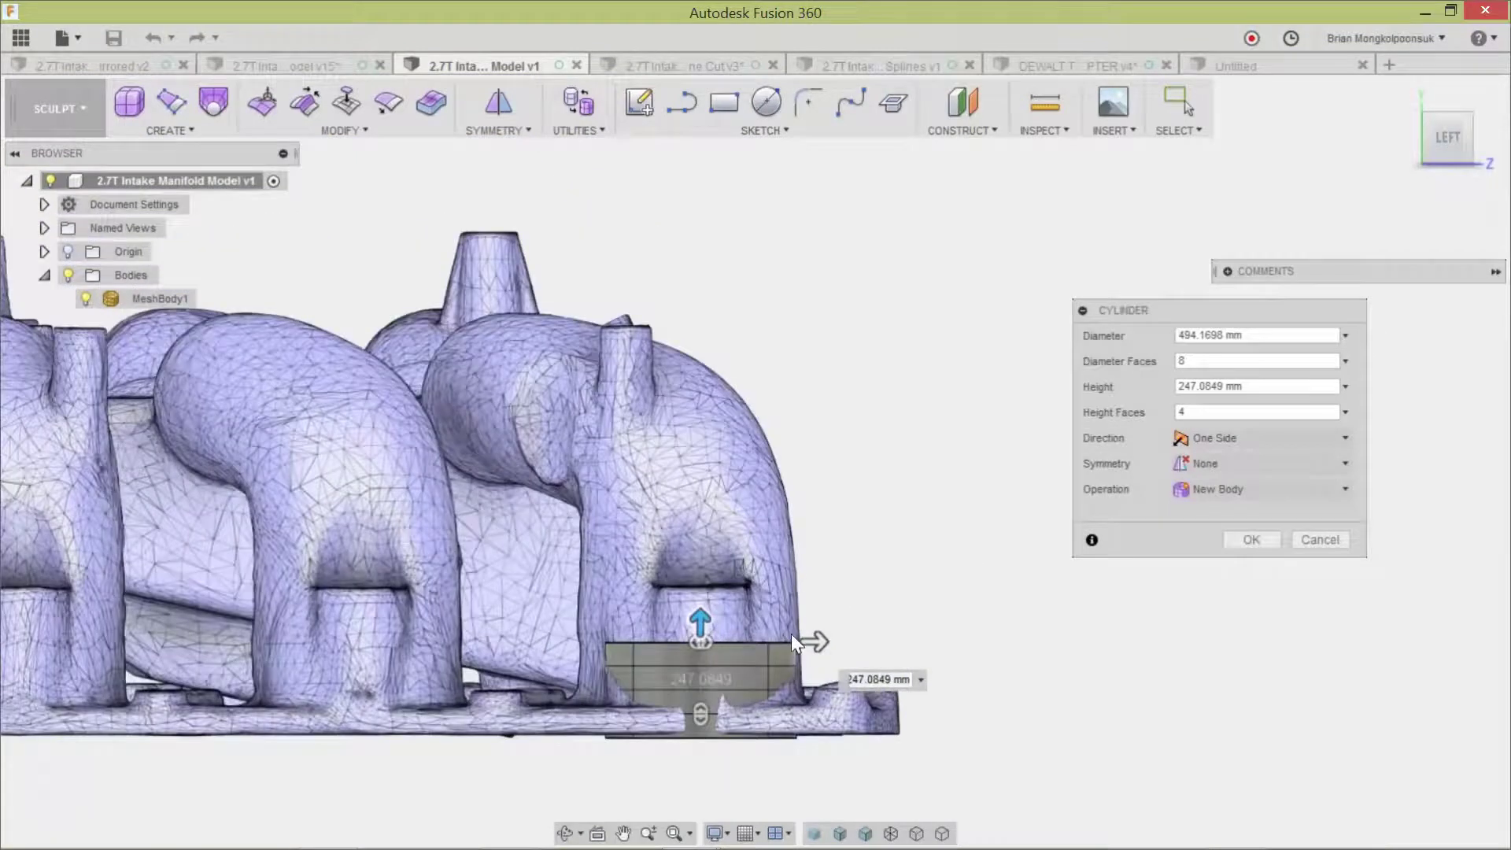
left_click(1251, 539)
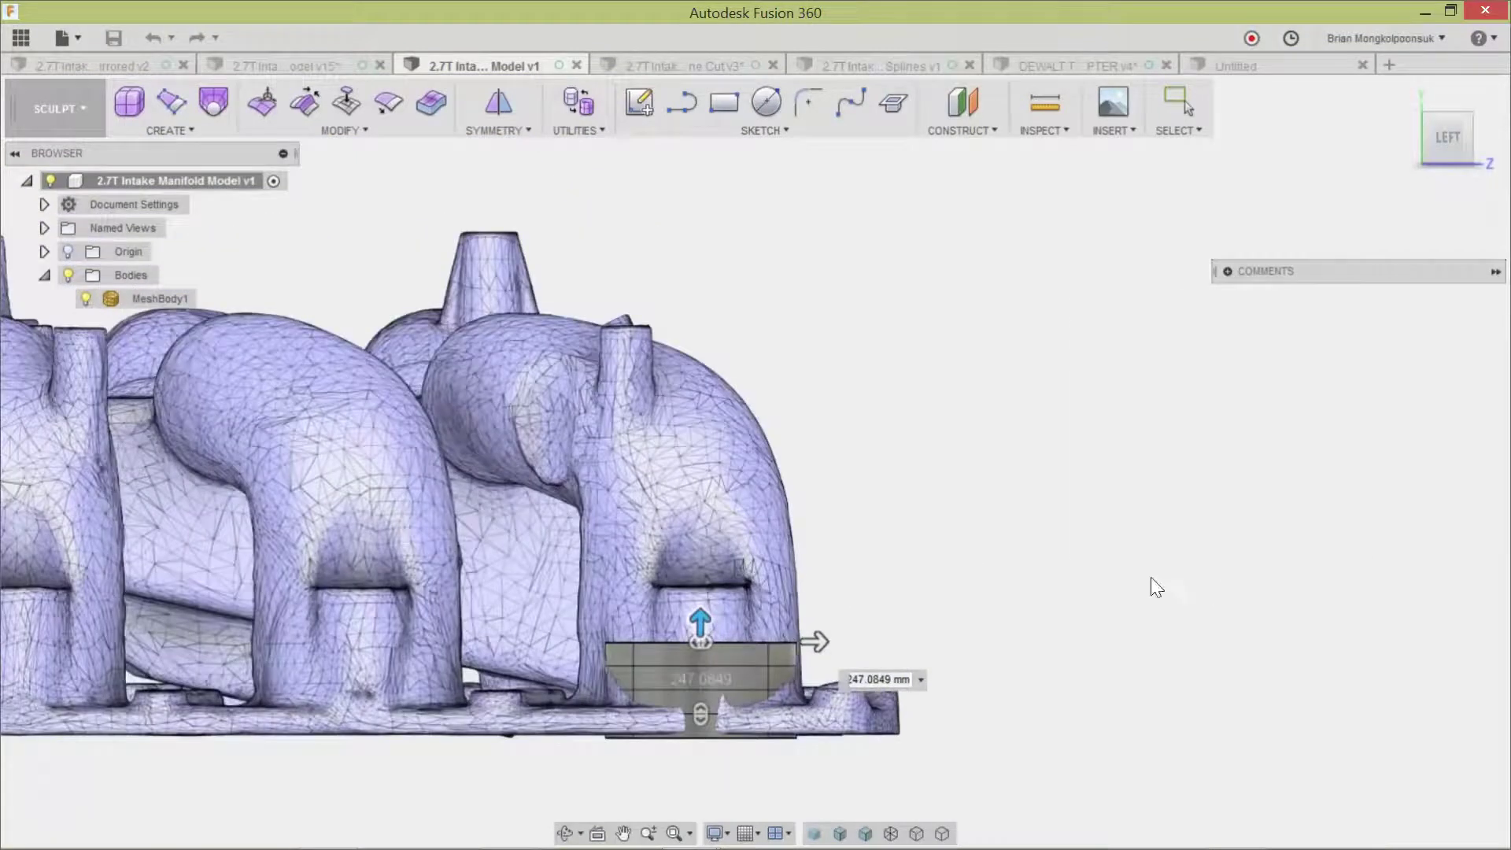
Using Edit Form on the whole cylinder body, raise it about 489 mm and shift it about 176 mm inward onto the end runner.
left_click(725, 655)
right_click(933, 604)
left_click(1009, 569)
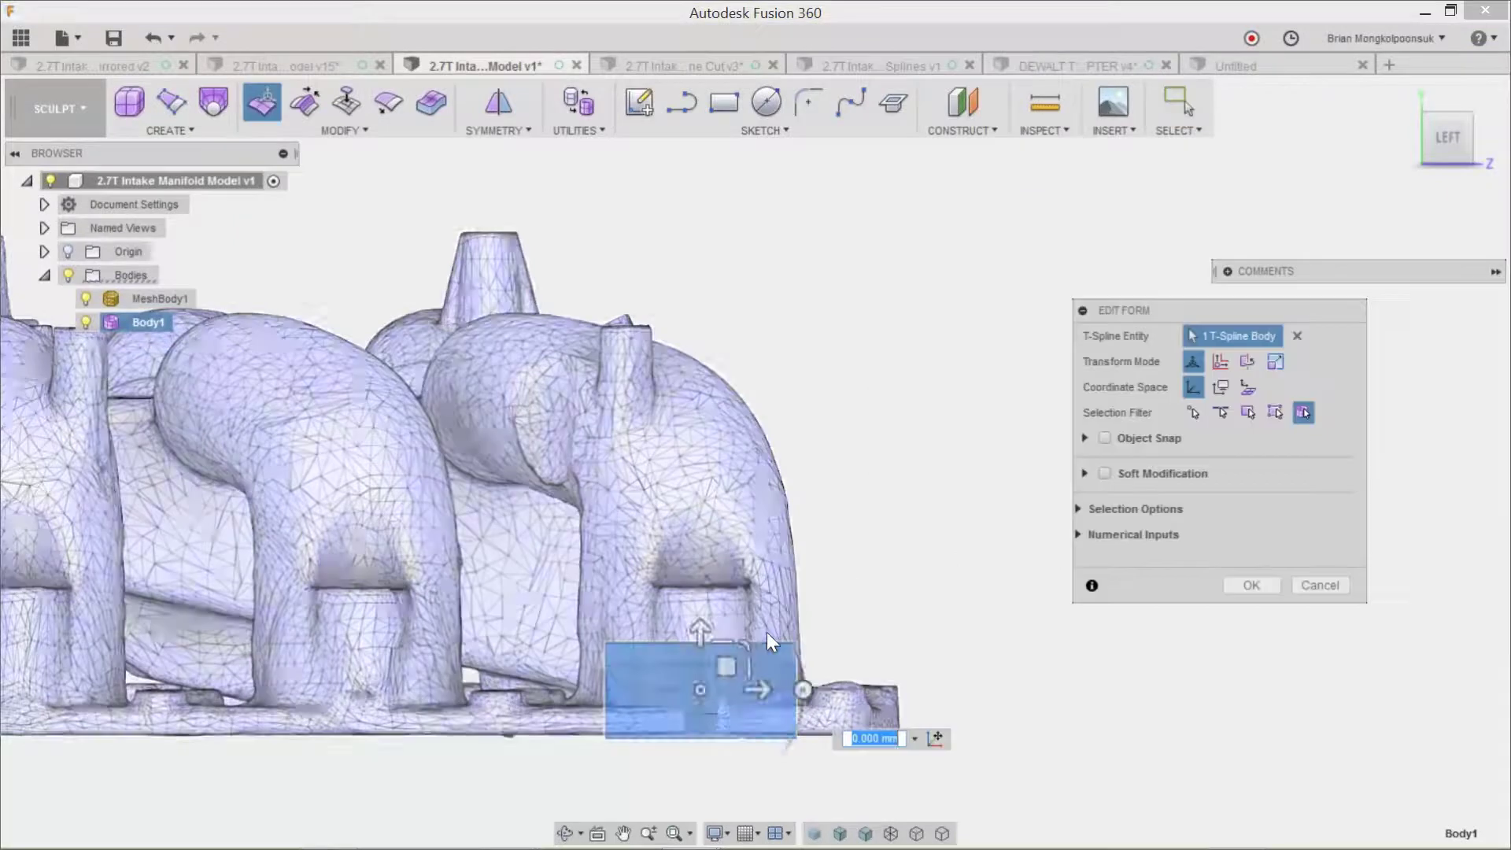
left_click_drag(724, 667, 708, 478)
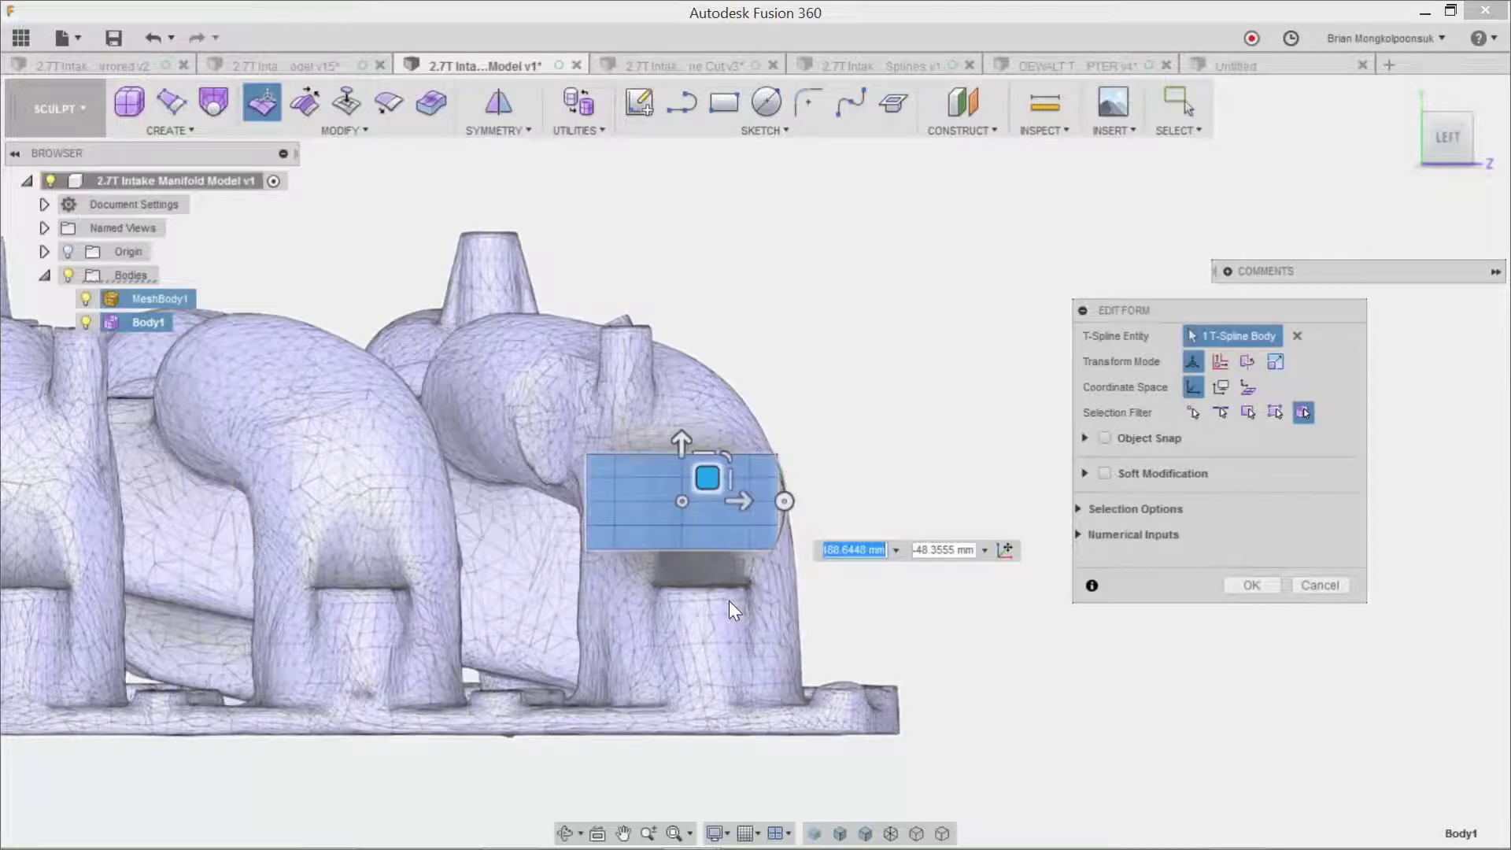
middle_click_drag(729, 601, 584, 617, "shift")
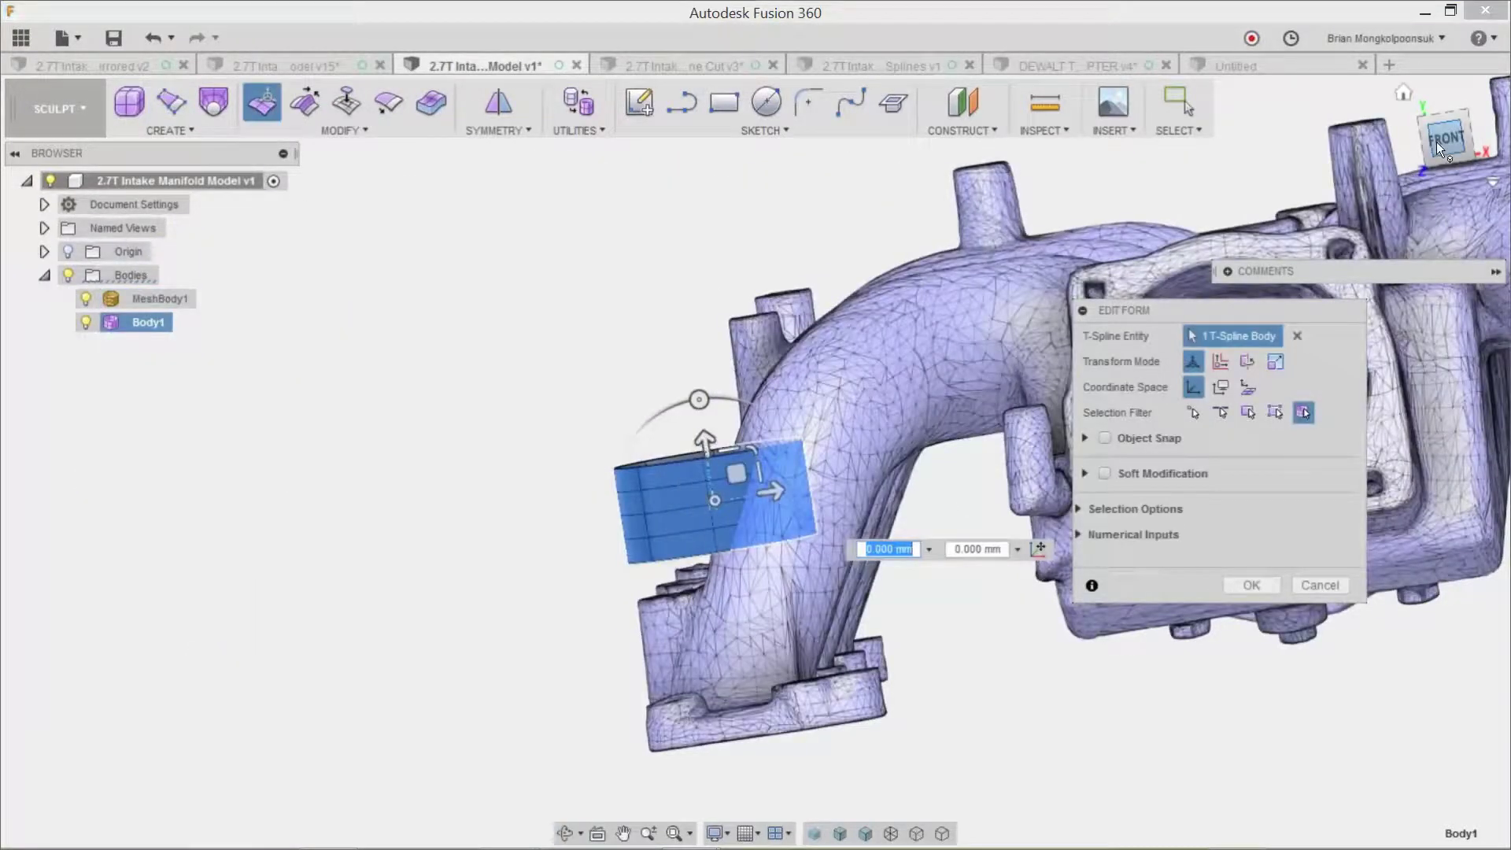
left_click(1441, 140)
left_click_drag(748, 504, 815, 504)
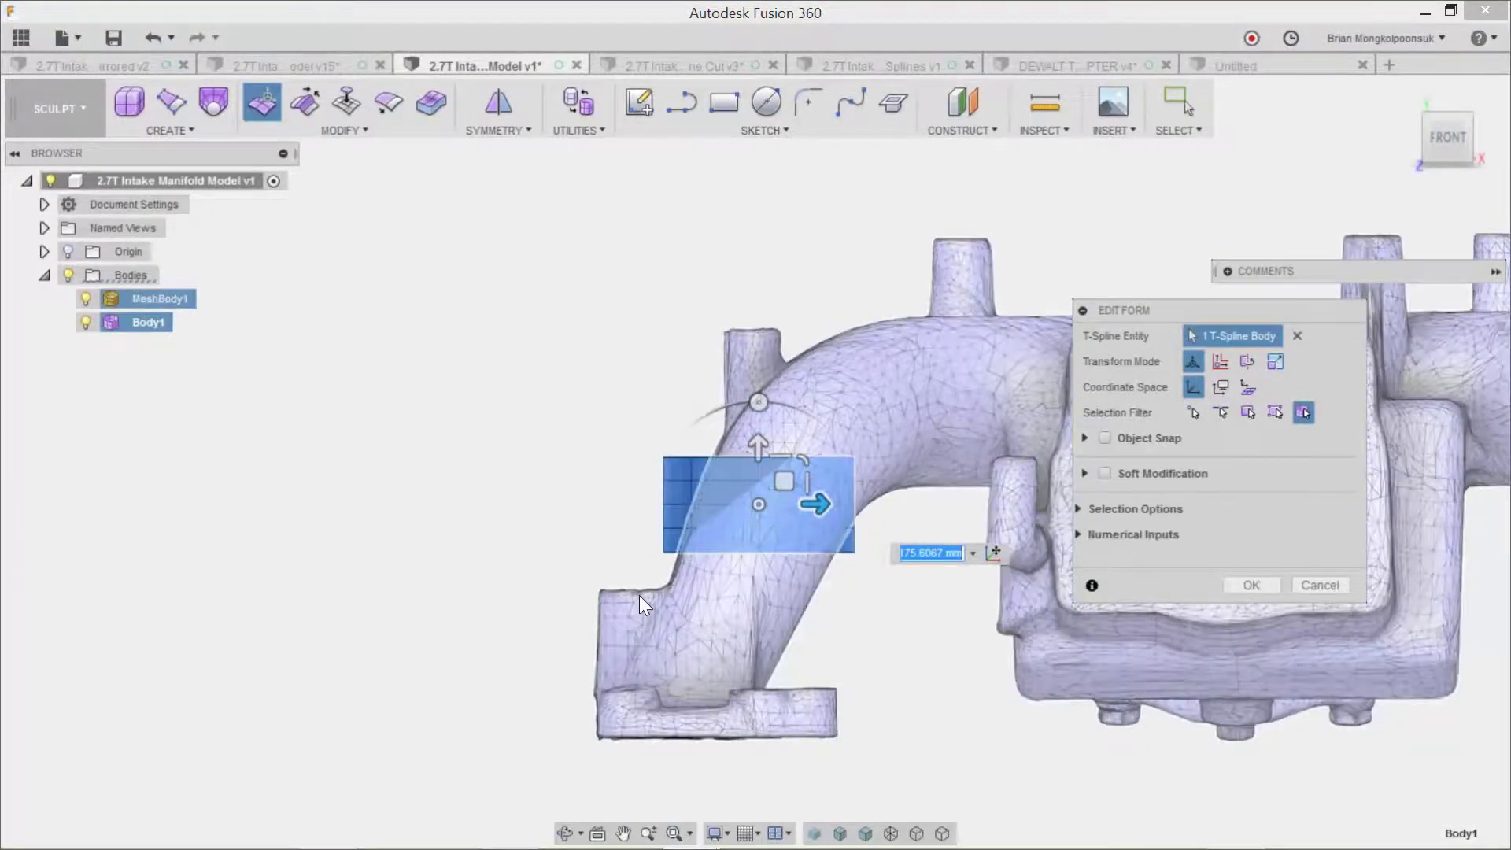
Rotate the cylinder to follow the runner's slope and recentre it around the tube in the front and left views.
left_click_drag(758, 402, 816, 418)
left_click_drag(786, 488, 788, 511)
middle_click_drag(781, 580, 829, 617, "shift")
scroll(980, 606, "down", 3)
scroll(739, 721, "up", 2)
middle_click_drag(740, 719, 777, 707, "shift")
left_click(1437, 143)
left_click_drag(696, 475, 703, 506)
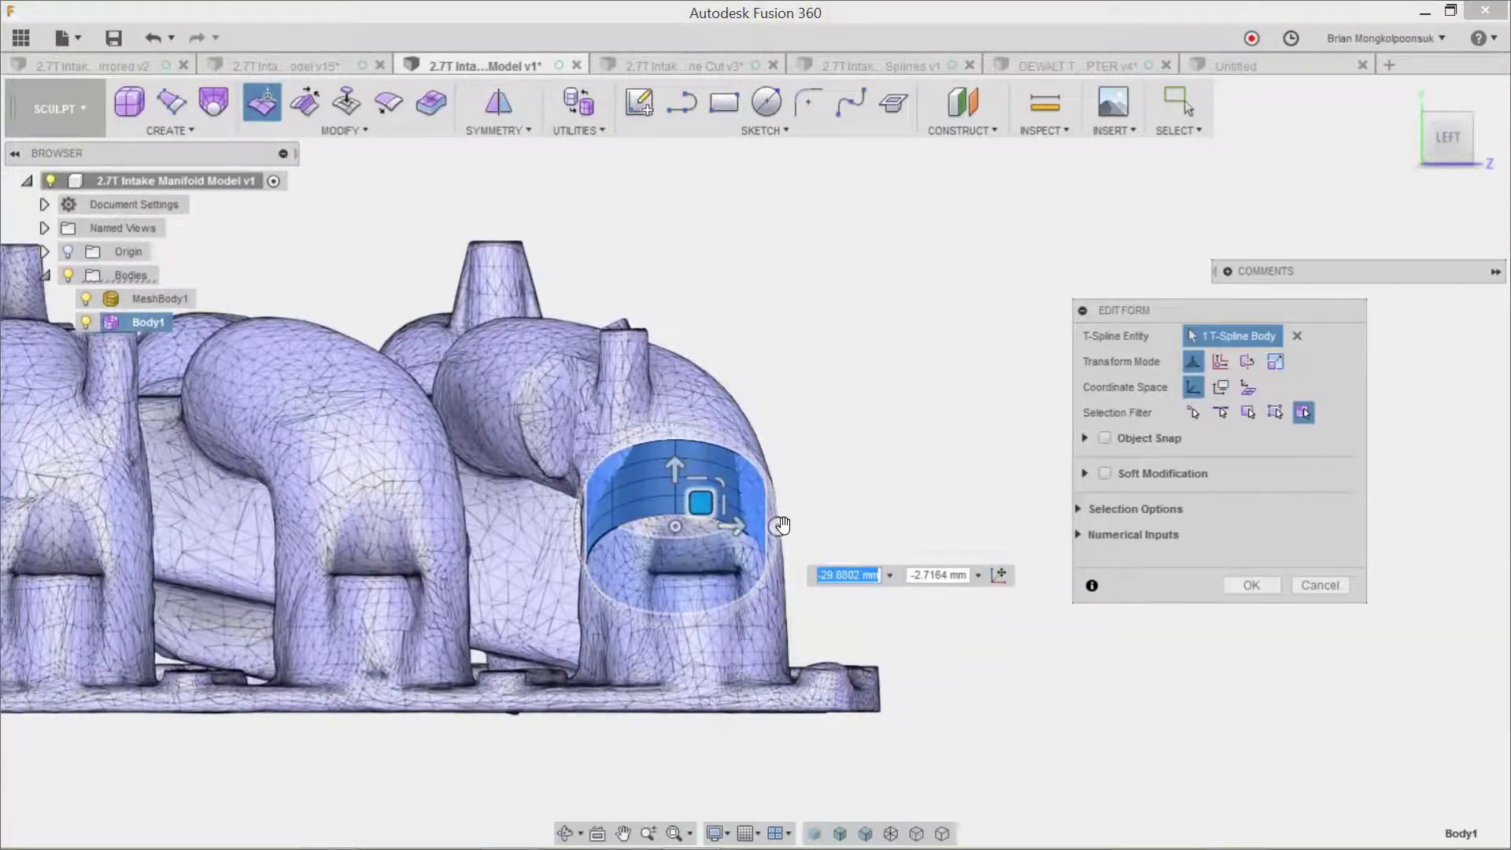
Fine-tune the cylinder's tilt in the front view by about 8 degrees, nudge it to wrap the runner evenly, and finish the form edit.
middle_click_drag(806, 504, 520, 421, "shift")
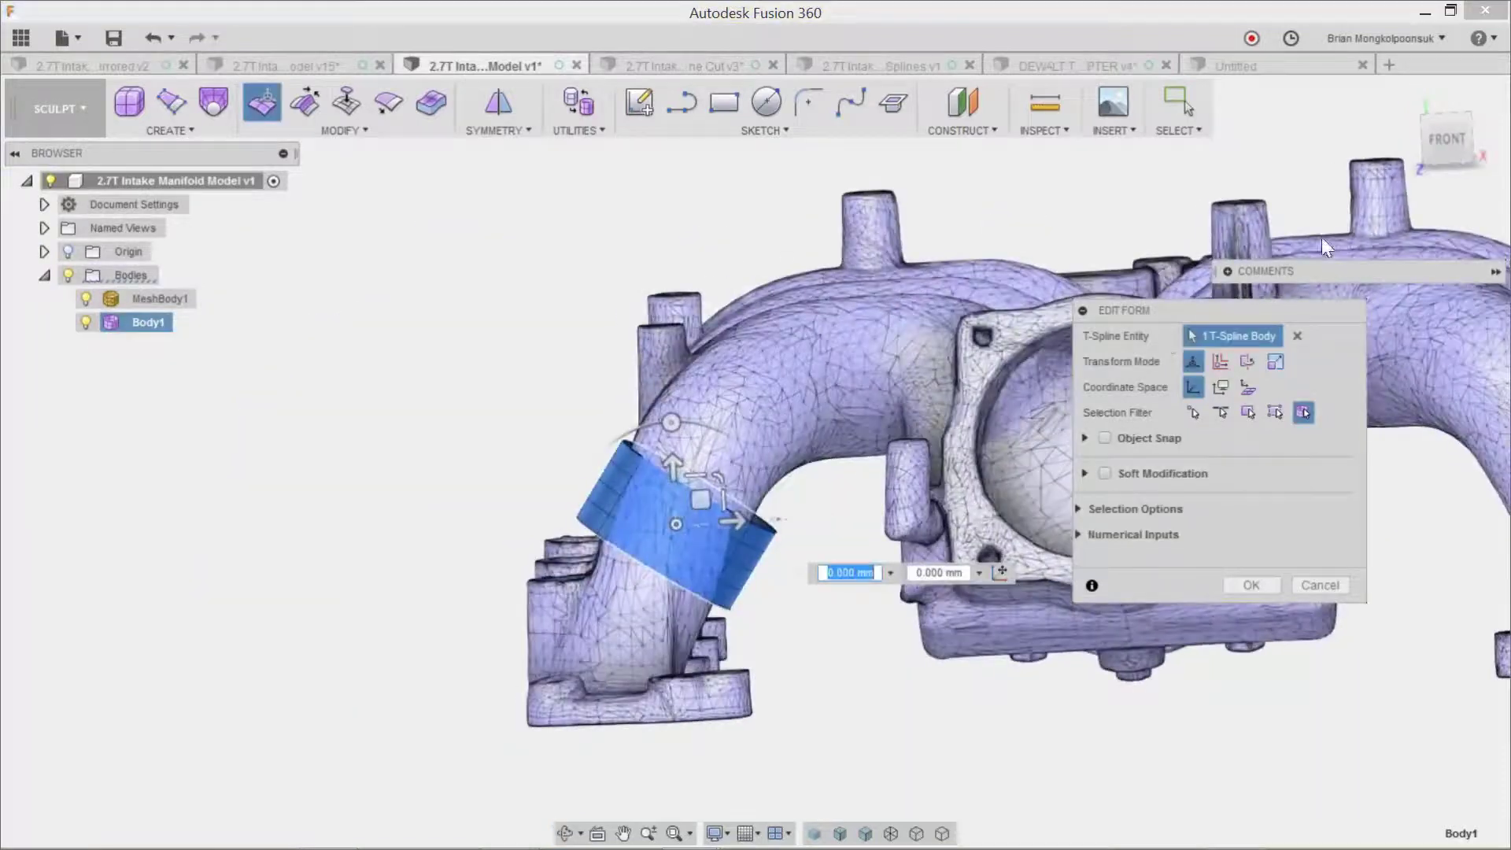
left_click(1443, 138)
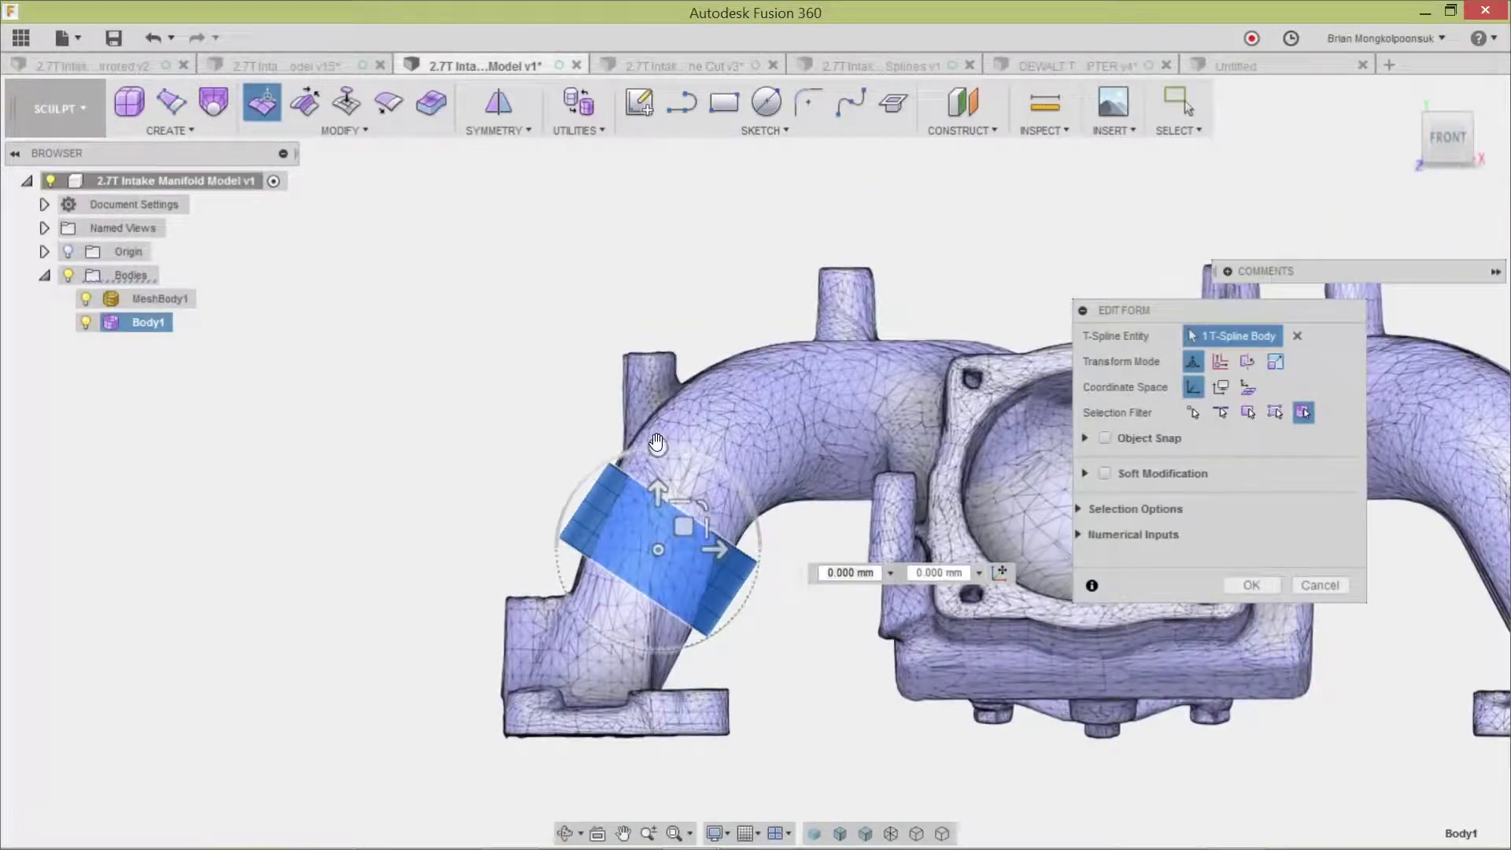
left_click(656, 448)
left_click_drag(654, 449, 641, 442)
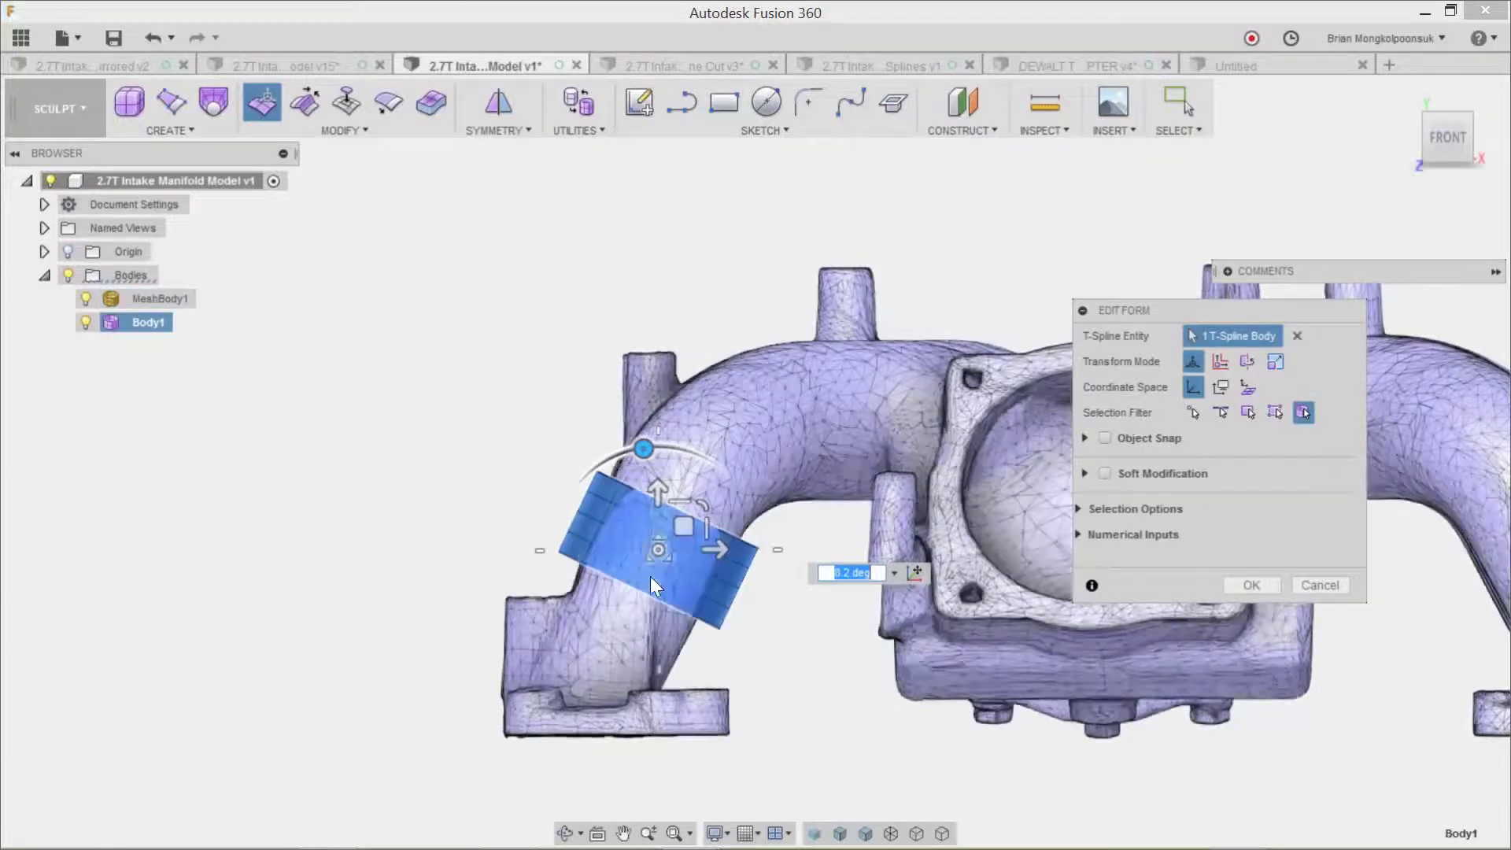
left_click_drag(715, 550, 723, 549)
left_click_drag(666, 495, 665, 489)
left_click(1232, 585)
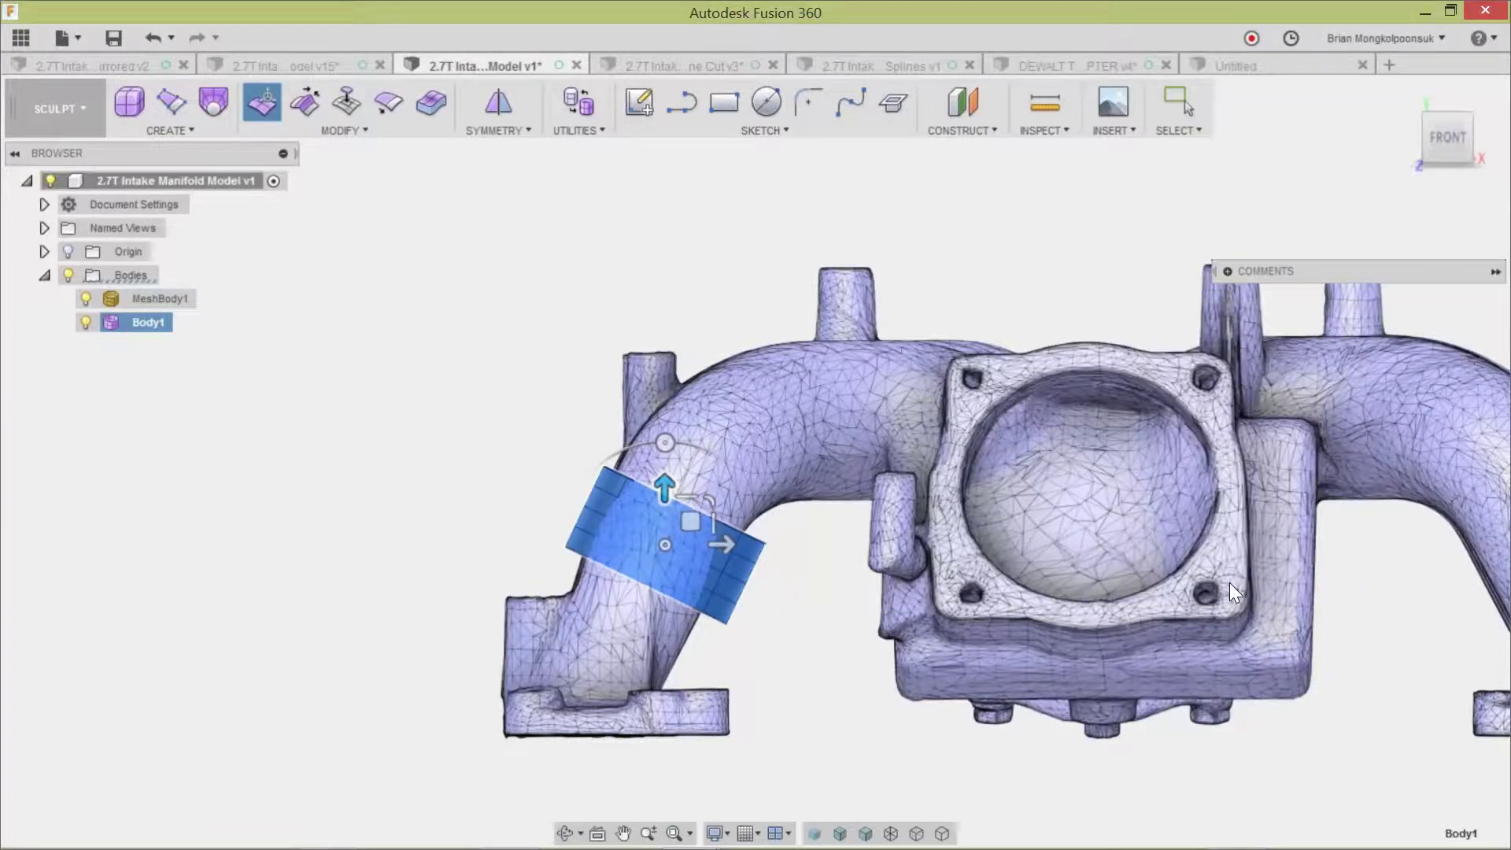
Duplicate the cylinder body, move the copy up to the runner's bend, and rotate it about -67 degrees, then 4.7 degrees, around Z.
left_click(783, 630)
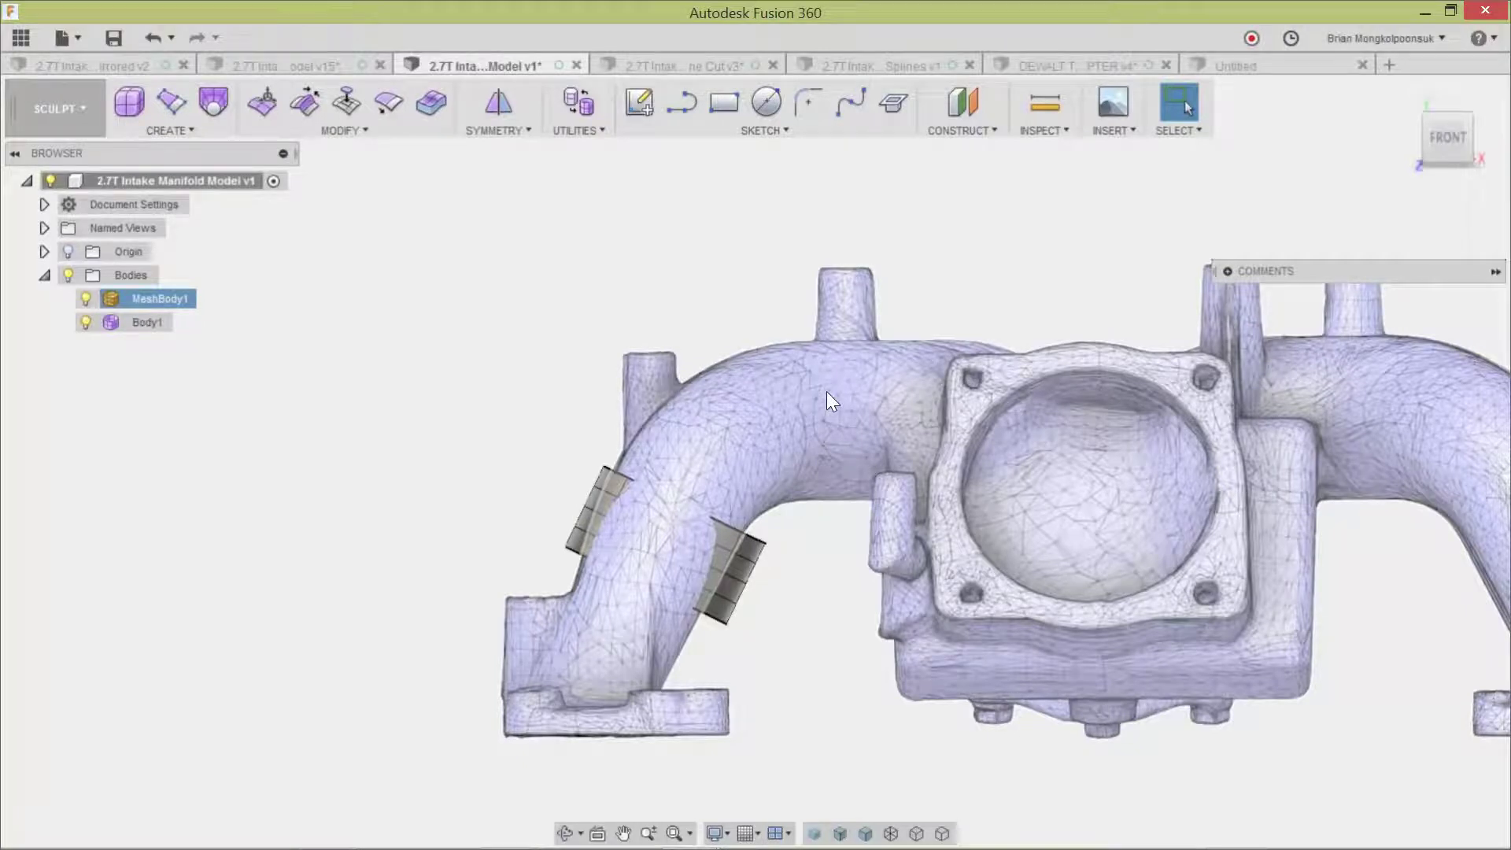
left_click(743, 570)
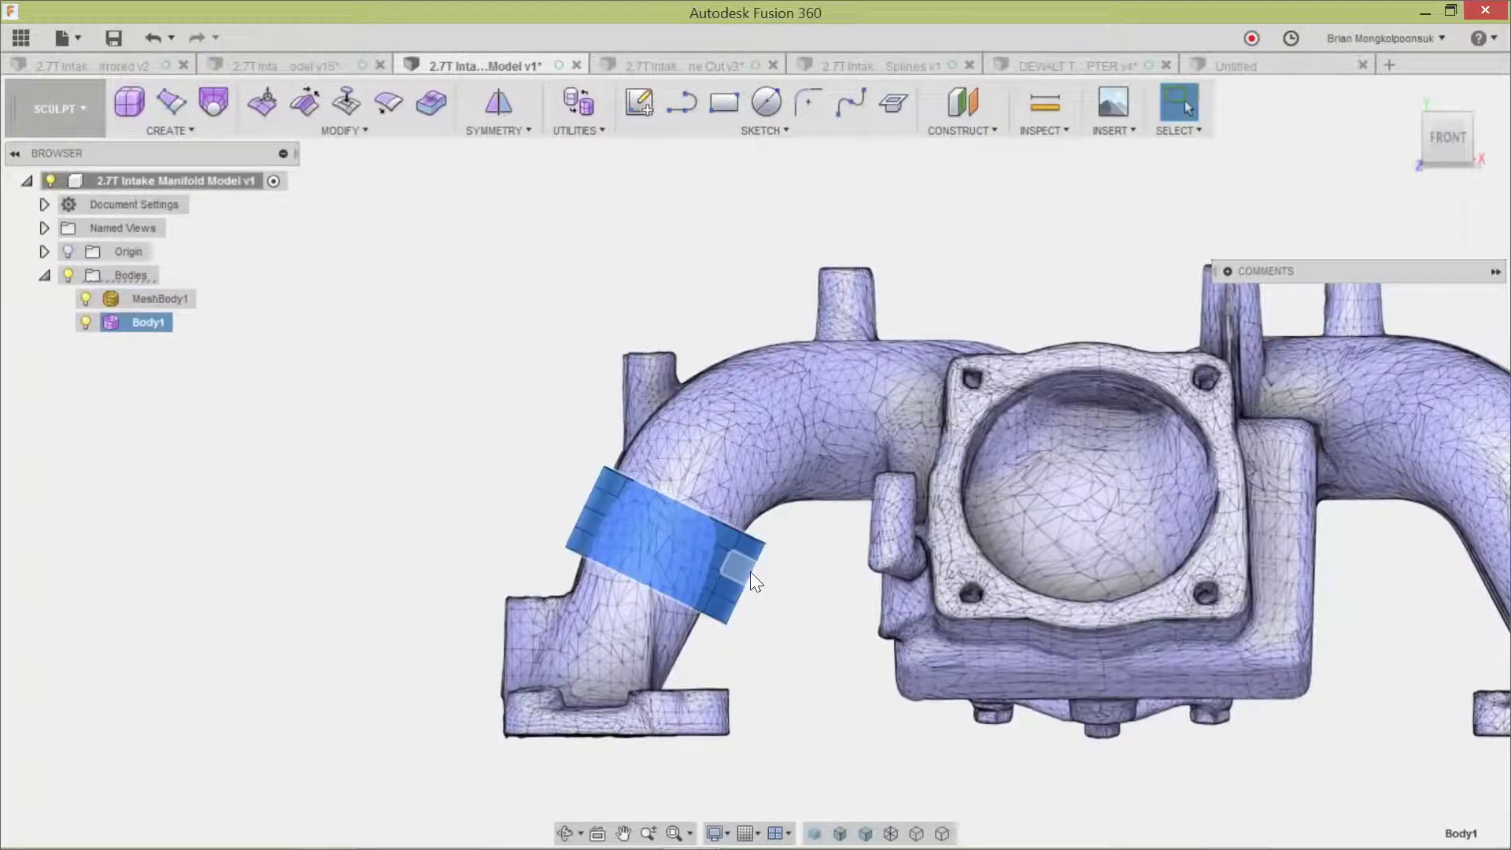
key("ctrl+c")
key("ctrl+v")
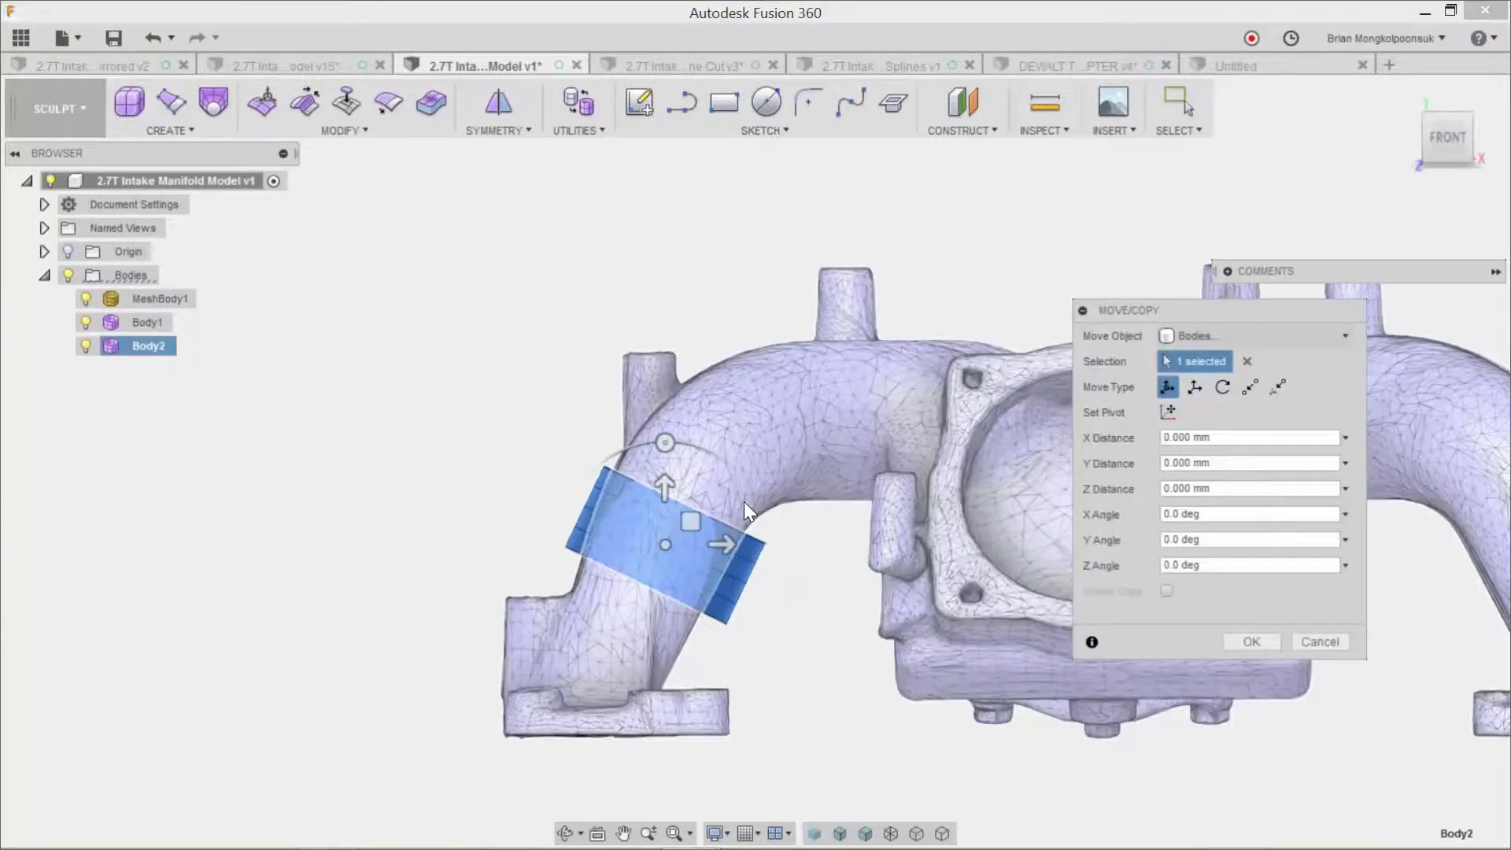
left_click_drag(701, 527, 797, 385)
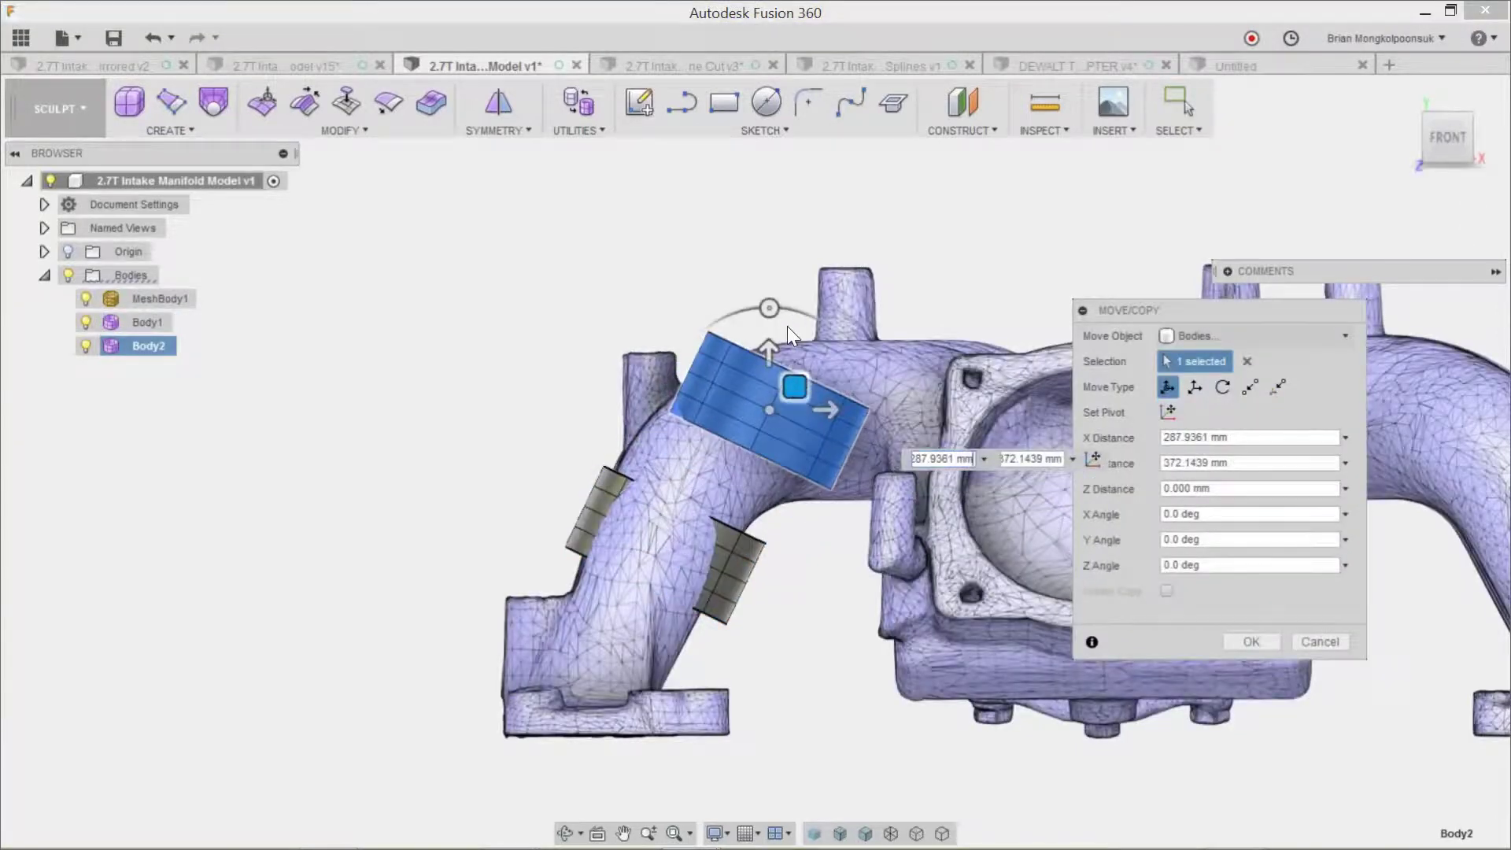
left_click_drag(770, 308, 919, 352)
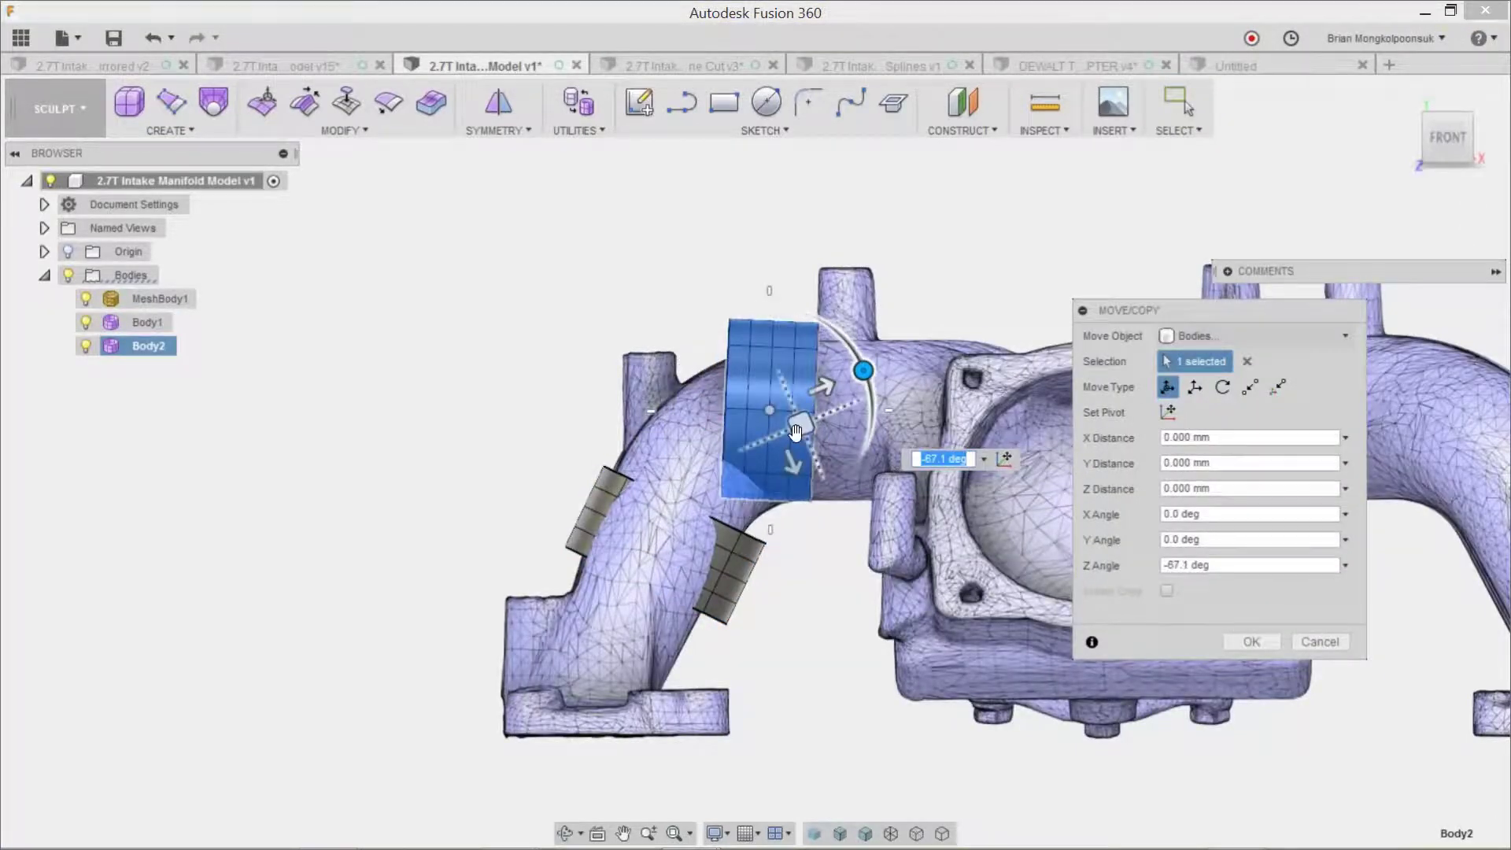
left_click_drag(808, 417, 905, 369)
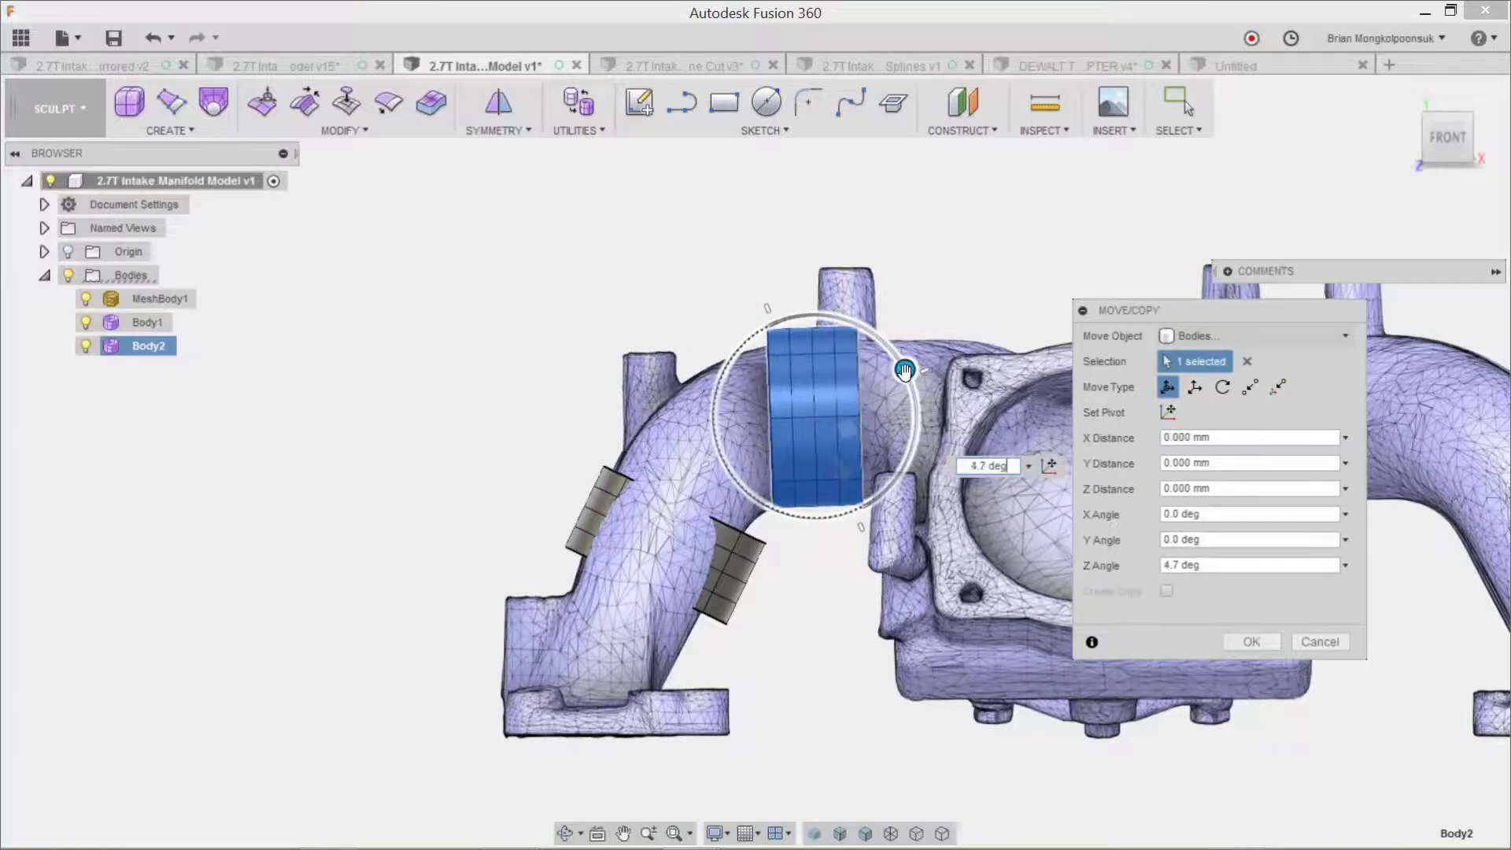
Move the copied cylinder about -379 mm along Z onto the upper part of the end runner.
middle_click_drag(867, 388, 878, 485, "shift")
scroll(514, 540, "down", 4)
scroll(877, 540, "up", 3)
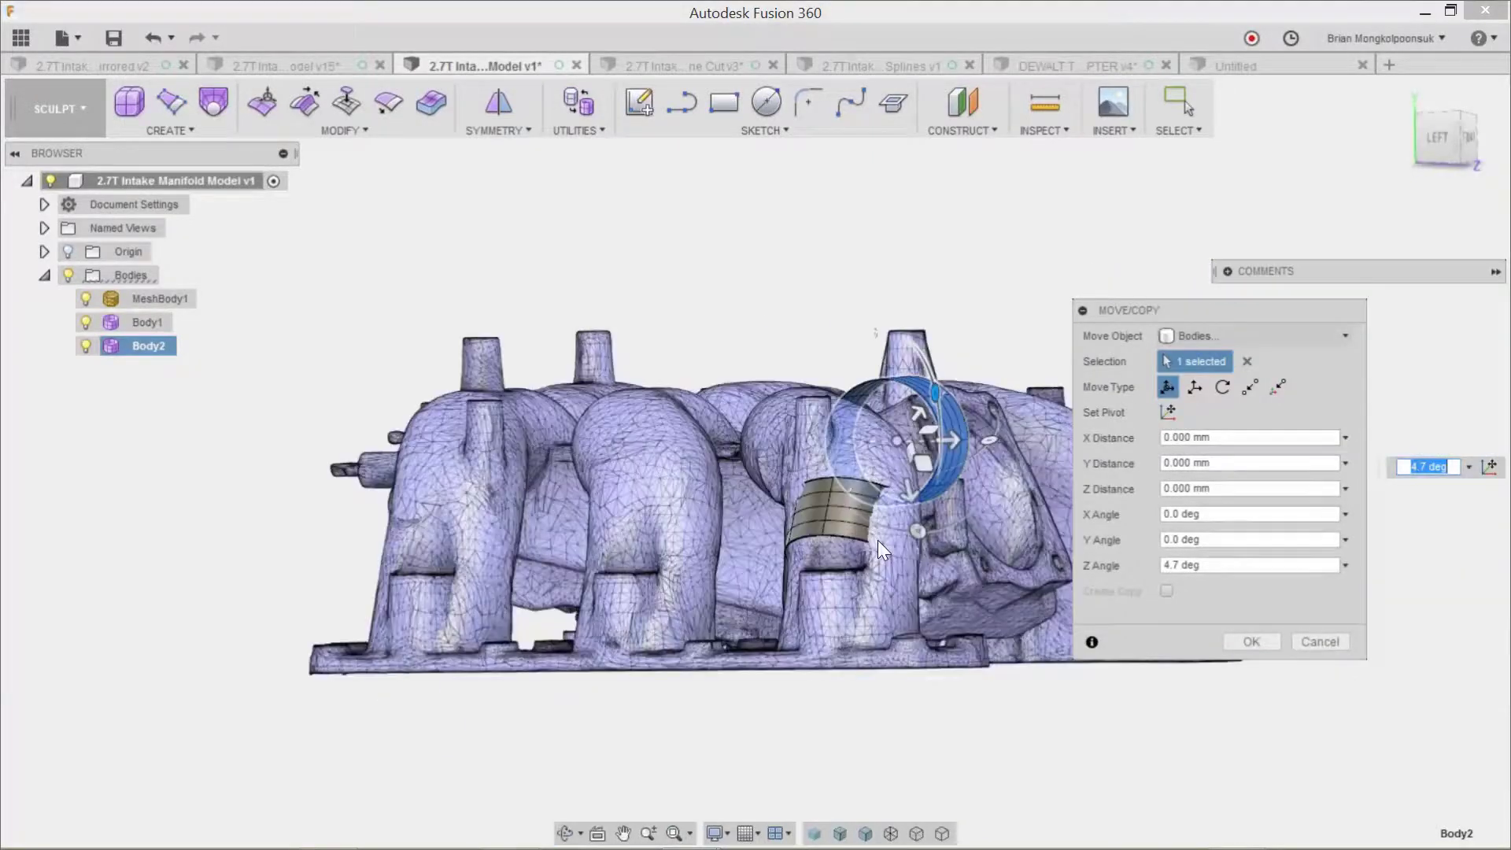
middle_click_drag(877, 540, 921, 537, "shift")
left_click(1420, 156)
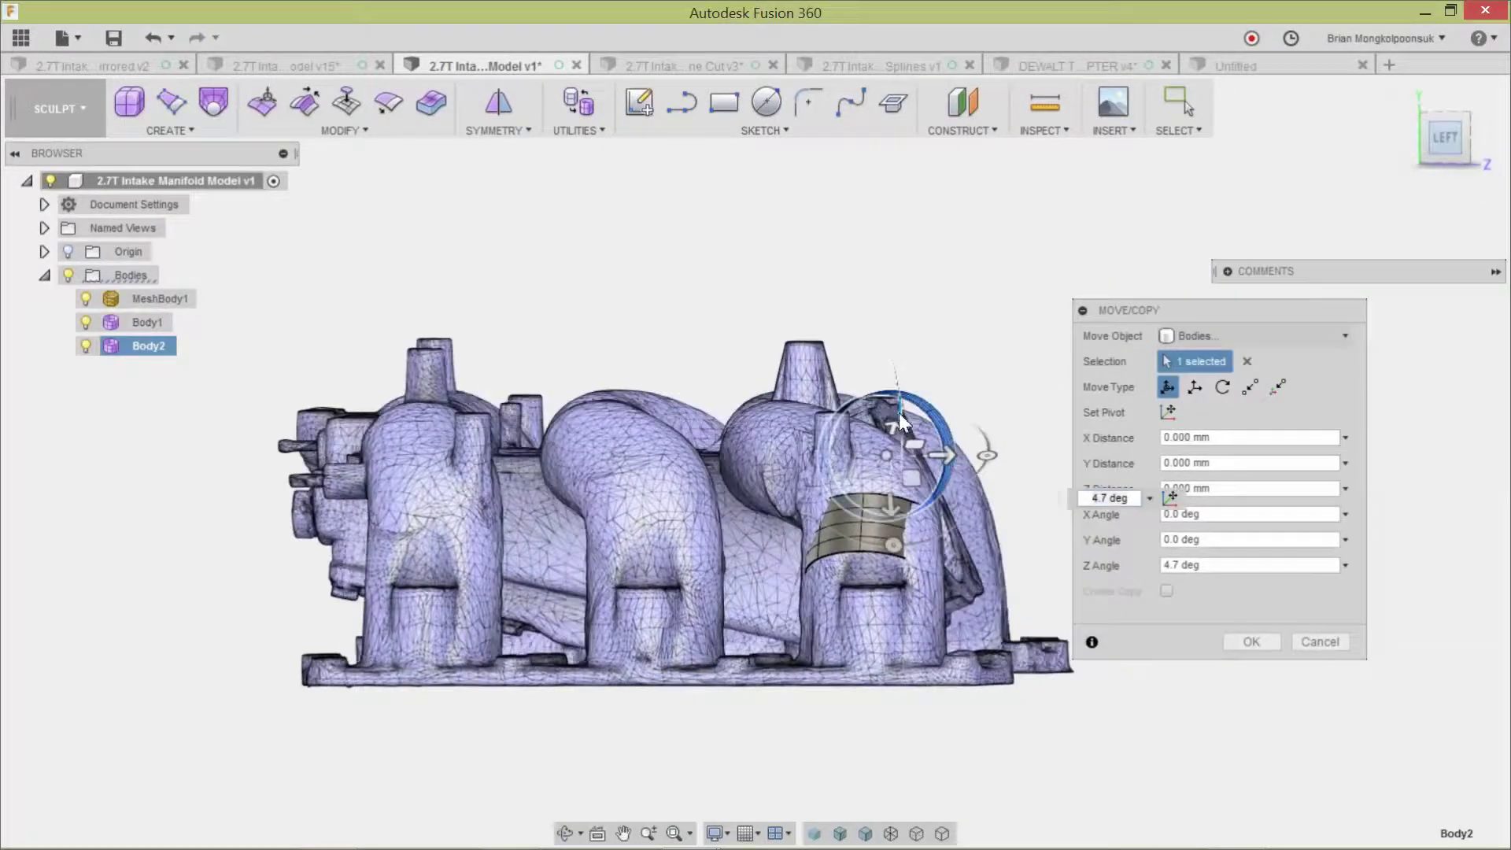
scroll(786, 515, "up", 3)
scroll(854, 490, "up", 2)
left_click_drag(846, 455, 658, 452)
Rotate the copied cylinder about X by about -11 degrees and, in the top view, to -18.6 degrees to follow the runner's curve.
middle_click_drag(681, 498, 663, 567, "shift")
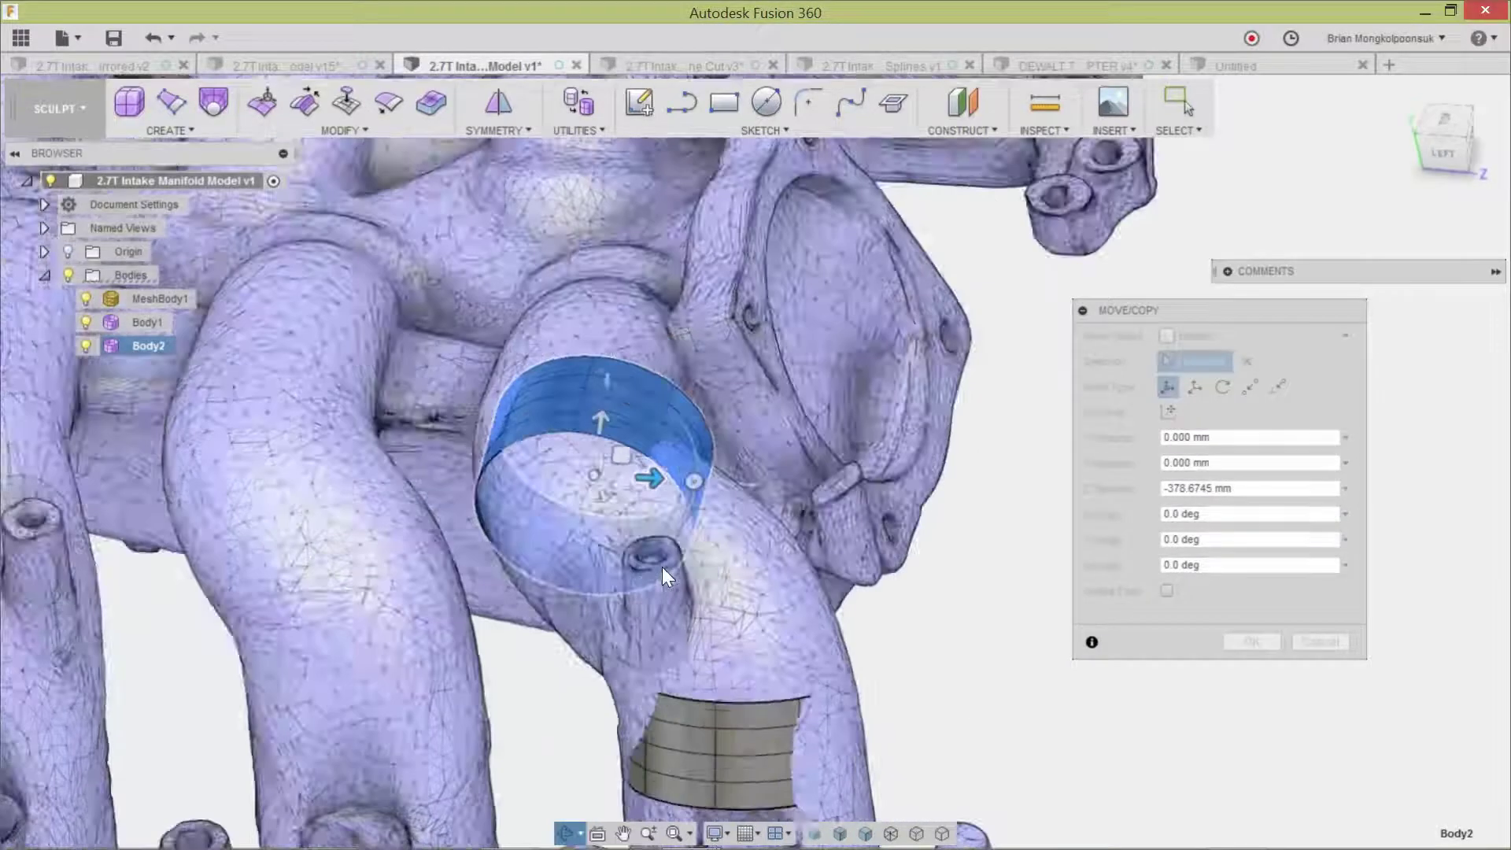
scroll(663, 566, "down", 2)
left_click_drag(716, 518, 719, 495)
scroll(896, 514, "down", 2)
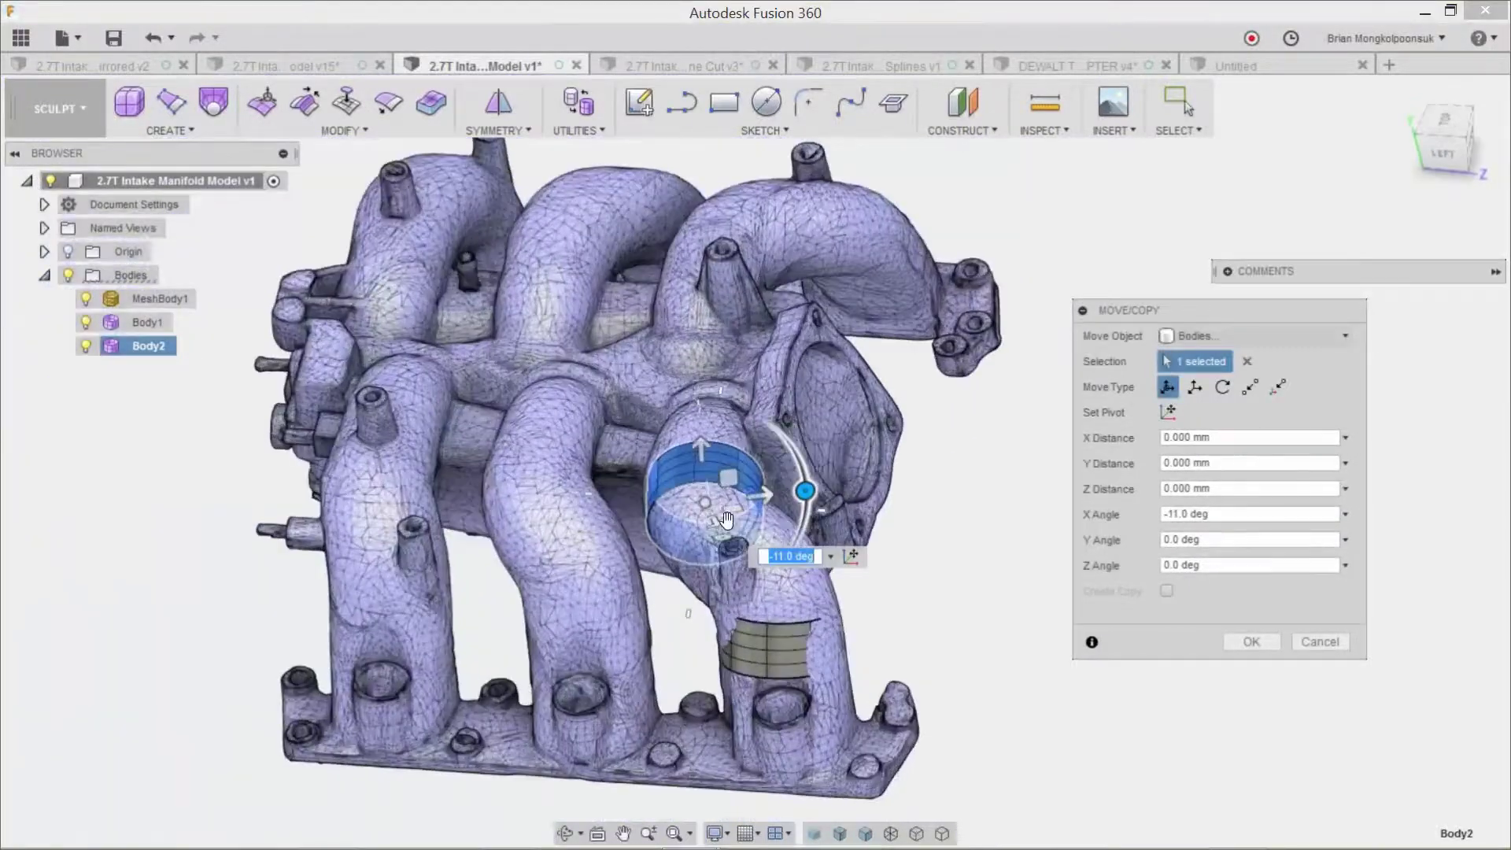
scroll(762, 502, "up", 2)
middle_click_drag(771, 497, 780, 534, "shift")
left_click(1427, 133)
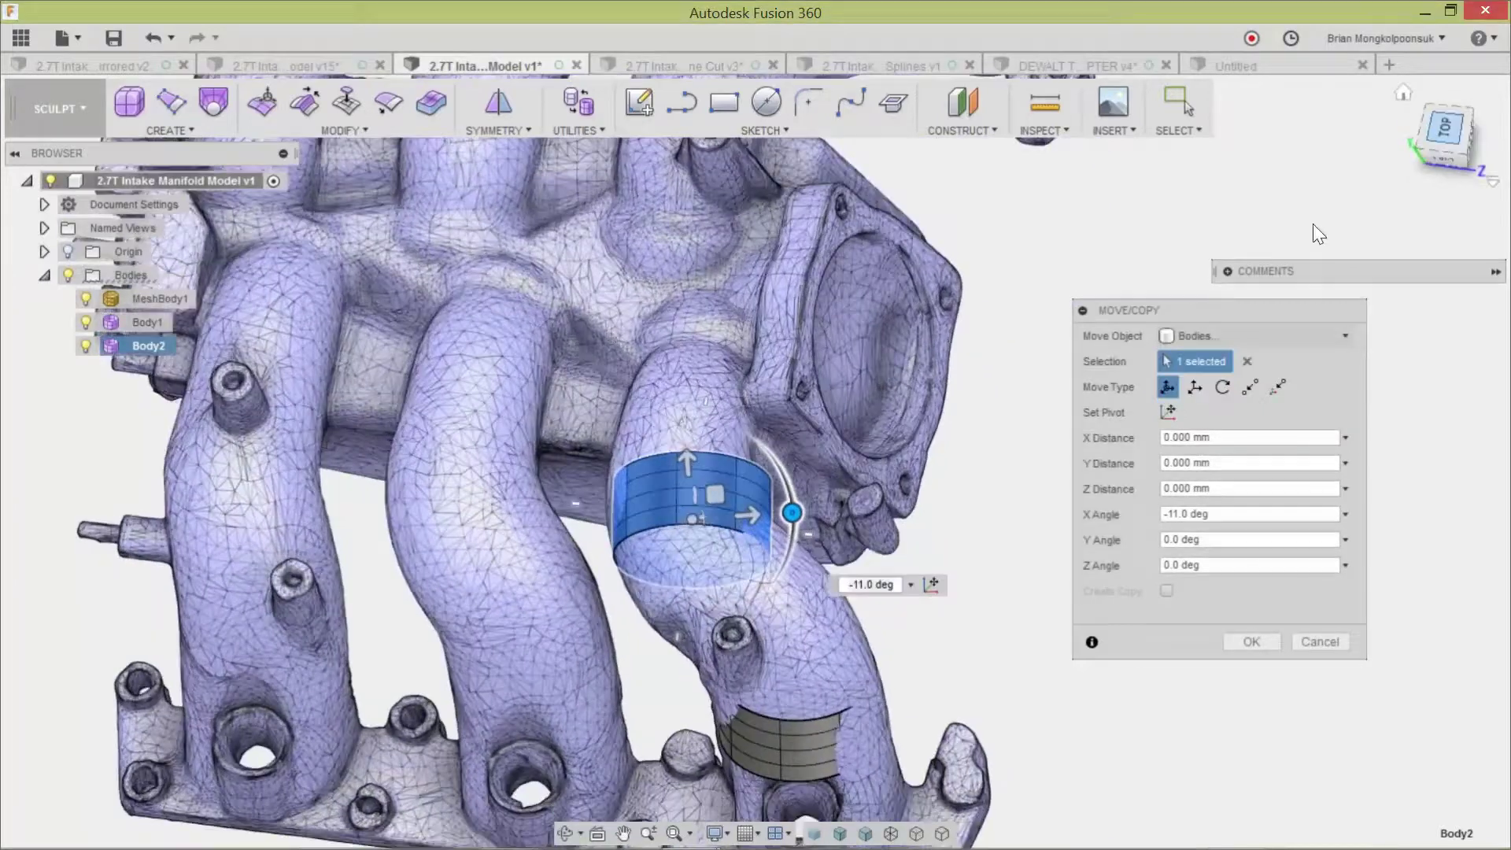
left_click_drag(723, 331, 718, 319)
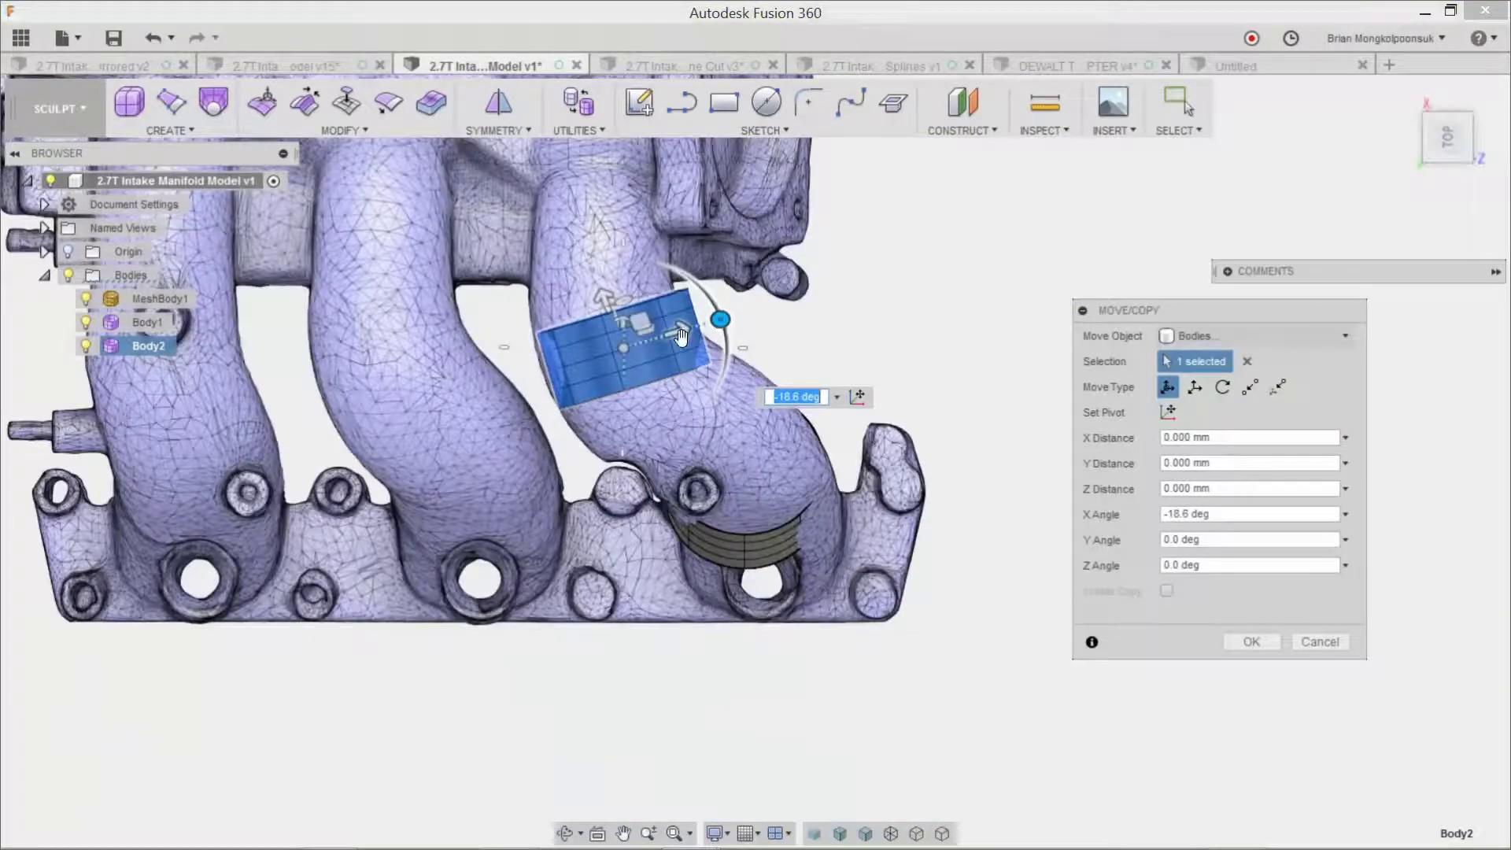
Nudge the copied cylinder around the upper runner and tilt it about -11.9 degrees more around X to match the tube's direction.
scroll(709, 339, "up", 3)
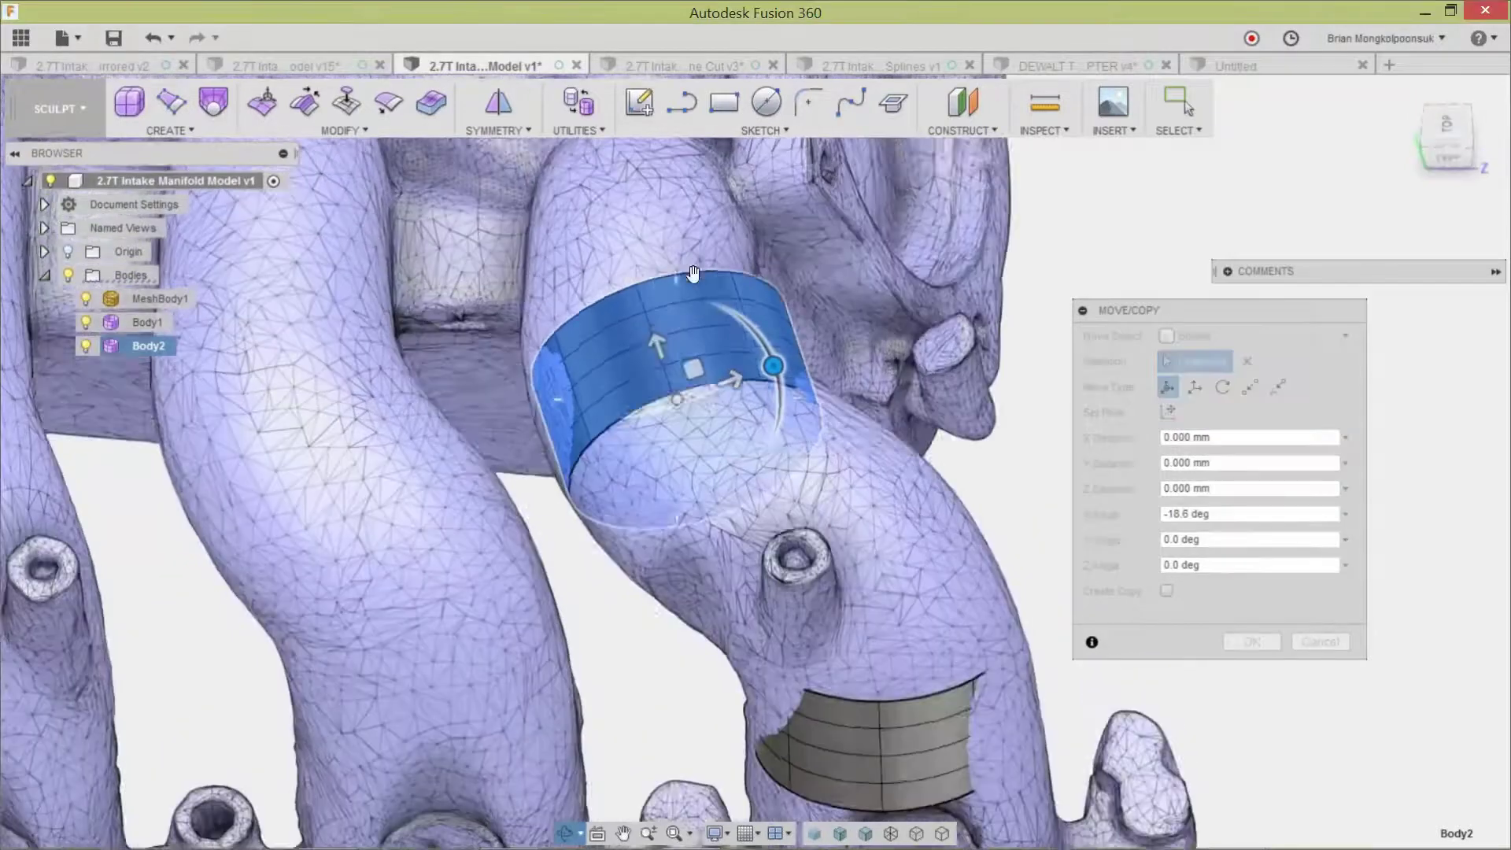
left_click_drag(693, 370, 682, 357)
middle_click_drag(682, 357, 663, 264, "shift")
left_click_drag(642, 259, 647, 279)
middle_click_drag(647, 279, 718, 364, "shift")
left_click_drag(649, 309, 612, 285)
left_click(1438, 132)
middle_click_drag(712, 312, 764, 466, "shift")
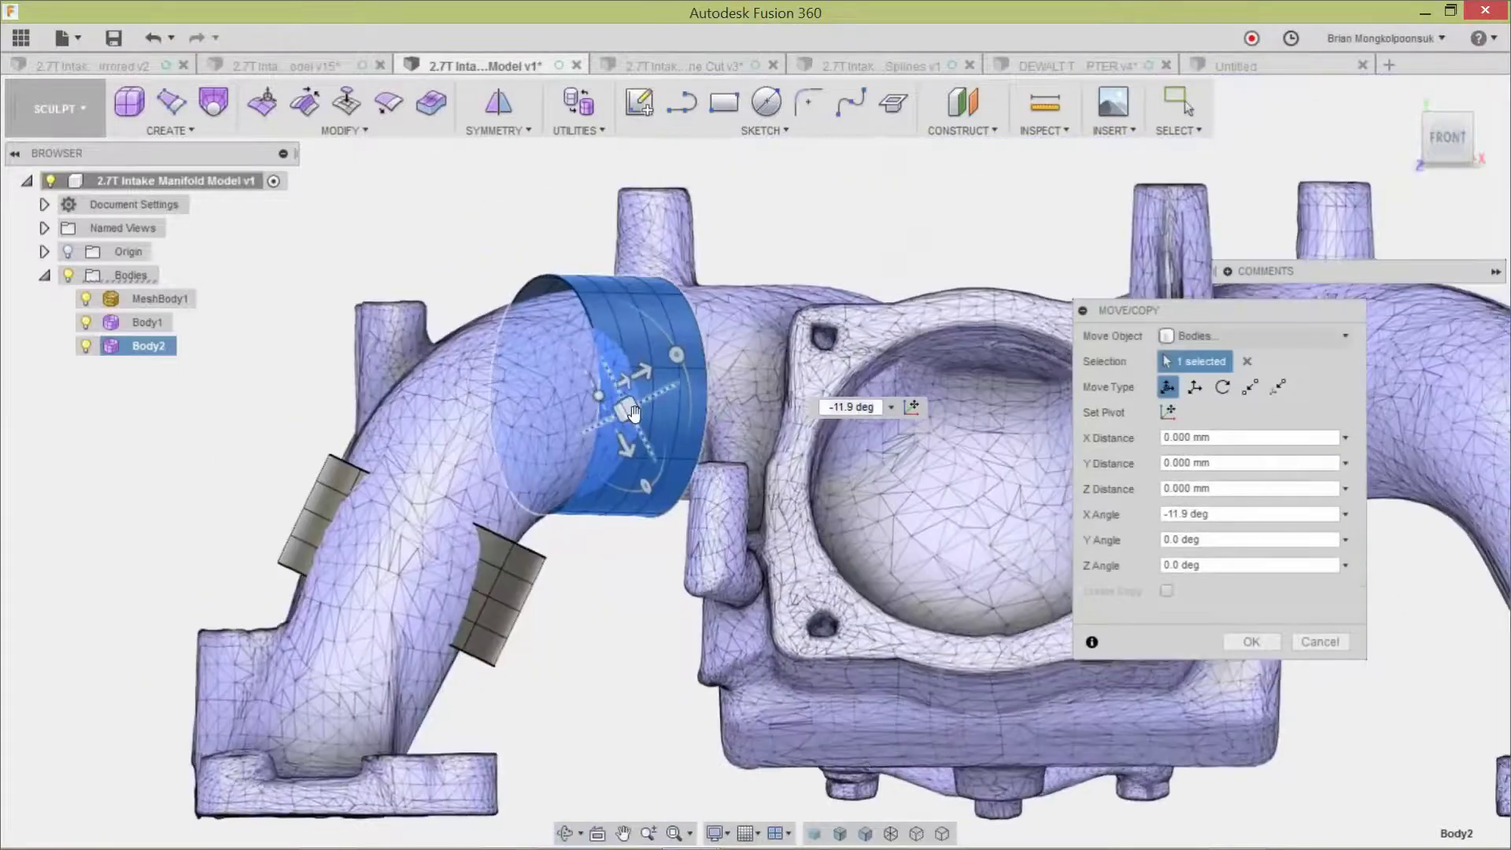
Shift the copied cylinder about -2 mm in X and -14.7 mm in Y to centre it on the runner, and complete the move.
left_click_drag(639, 413, 630, 415)
middle_click_drag(724, 445, 866, 488, "shift")
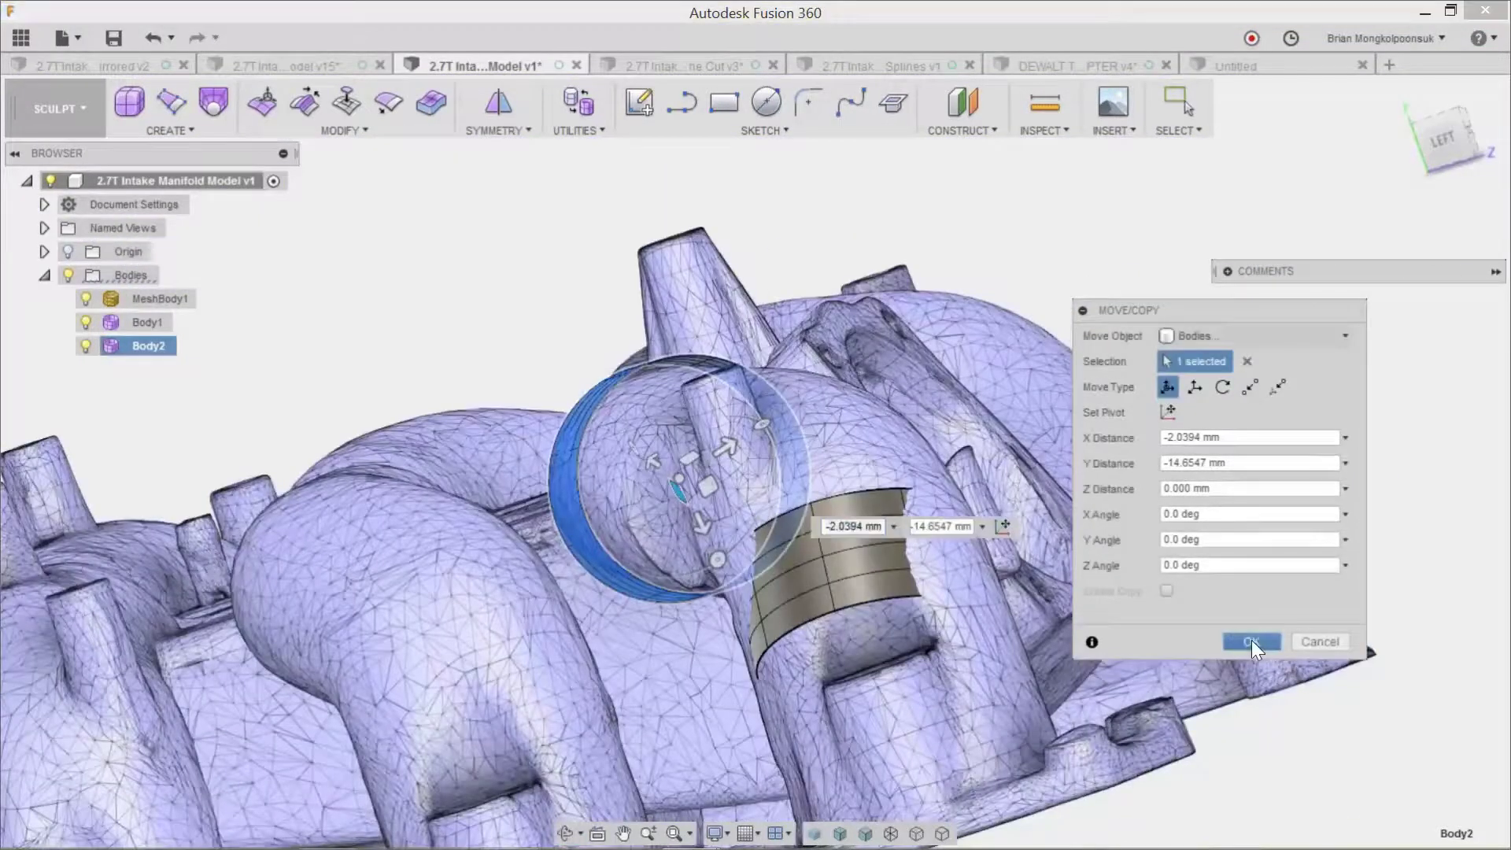
left_click(1251, 640)
middle_click_drag(1212, 551, 1047, 512, "shift")
left_click(1098, 506)
scroll(1098, 507, "down", 3)
scroll(1090, 507, "up", 2)
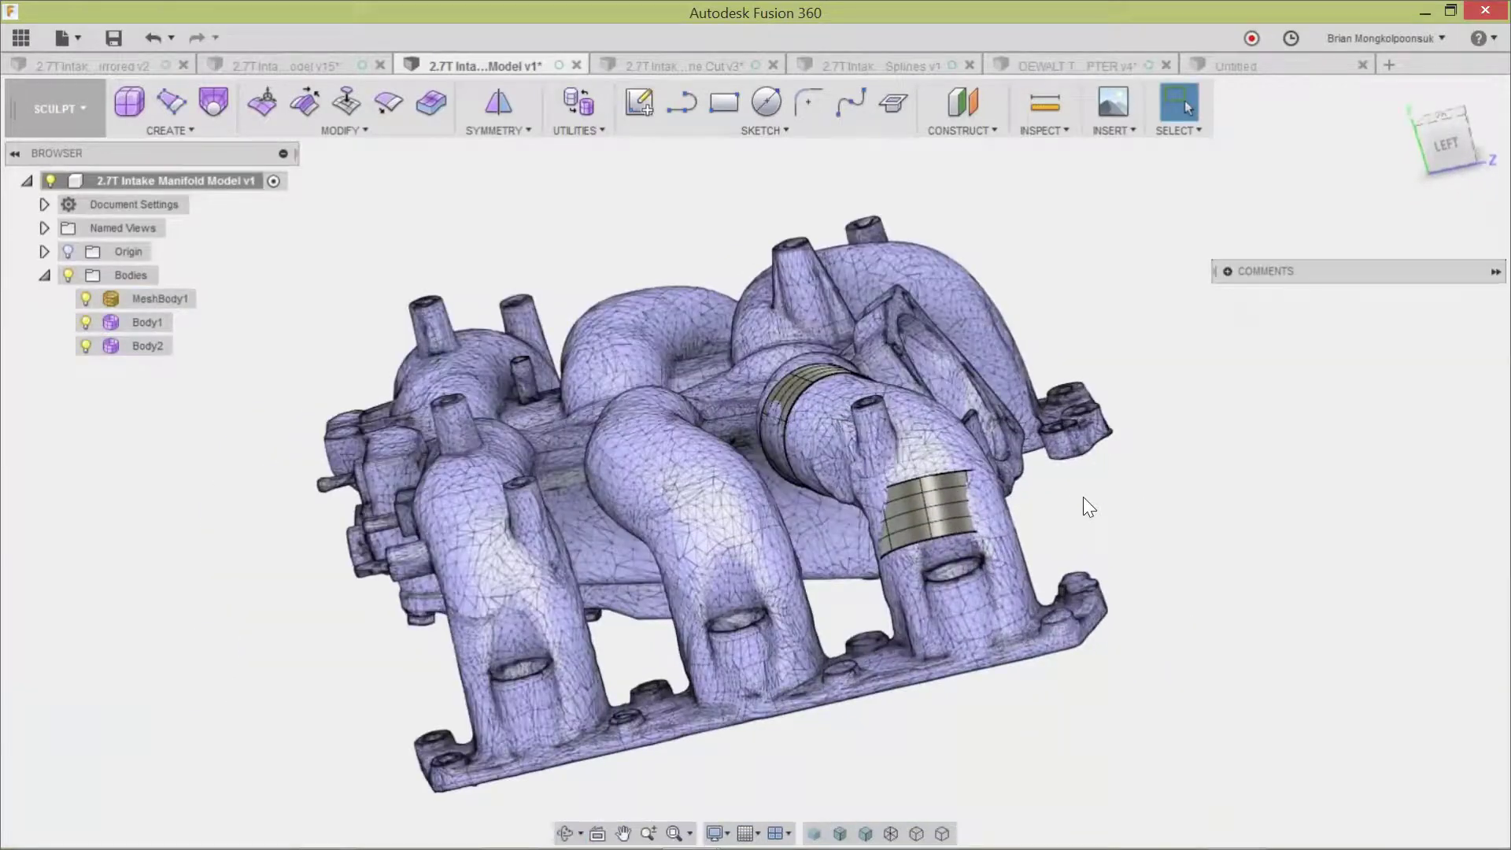
Pull all vertices of both T-spline cylinders onto the manifold mesh using Auto target selection and the Surface Points pull type.
left_click(321, 129)
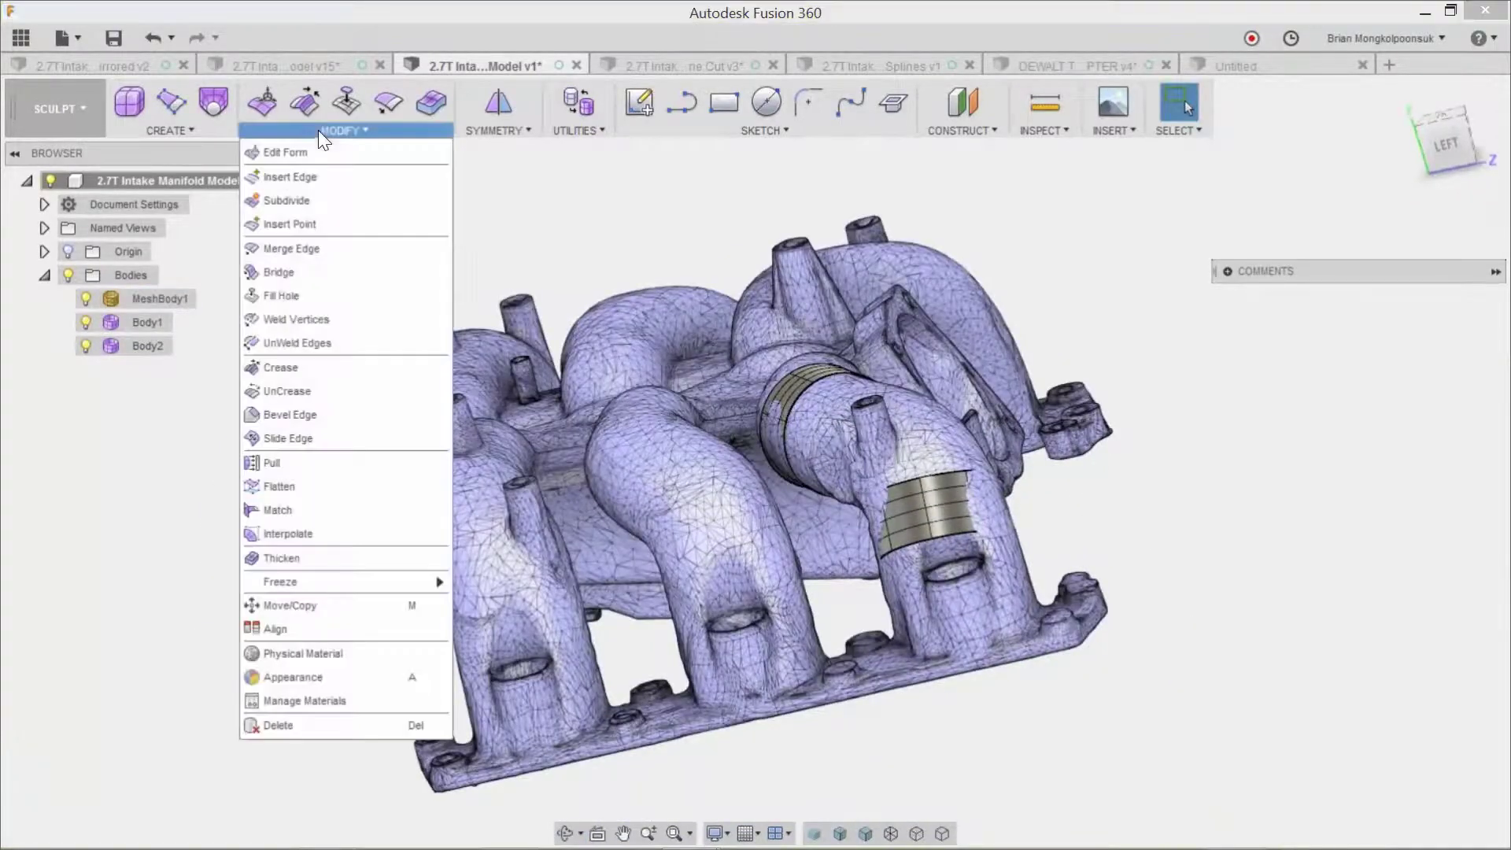
left_click(299, 464)
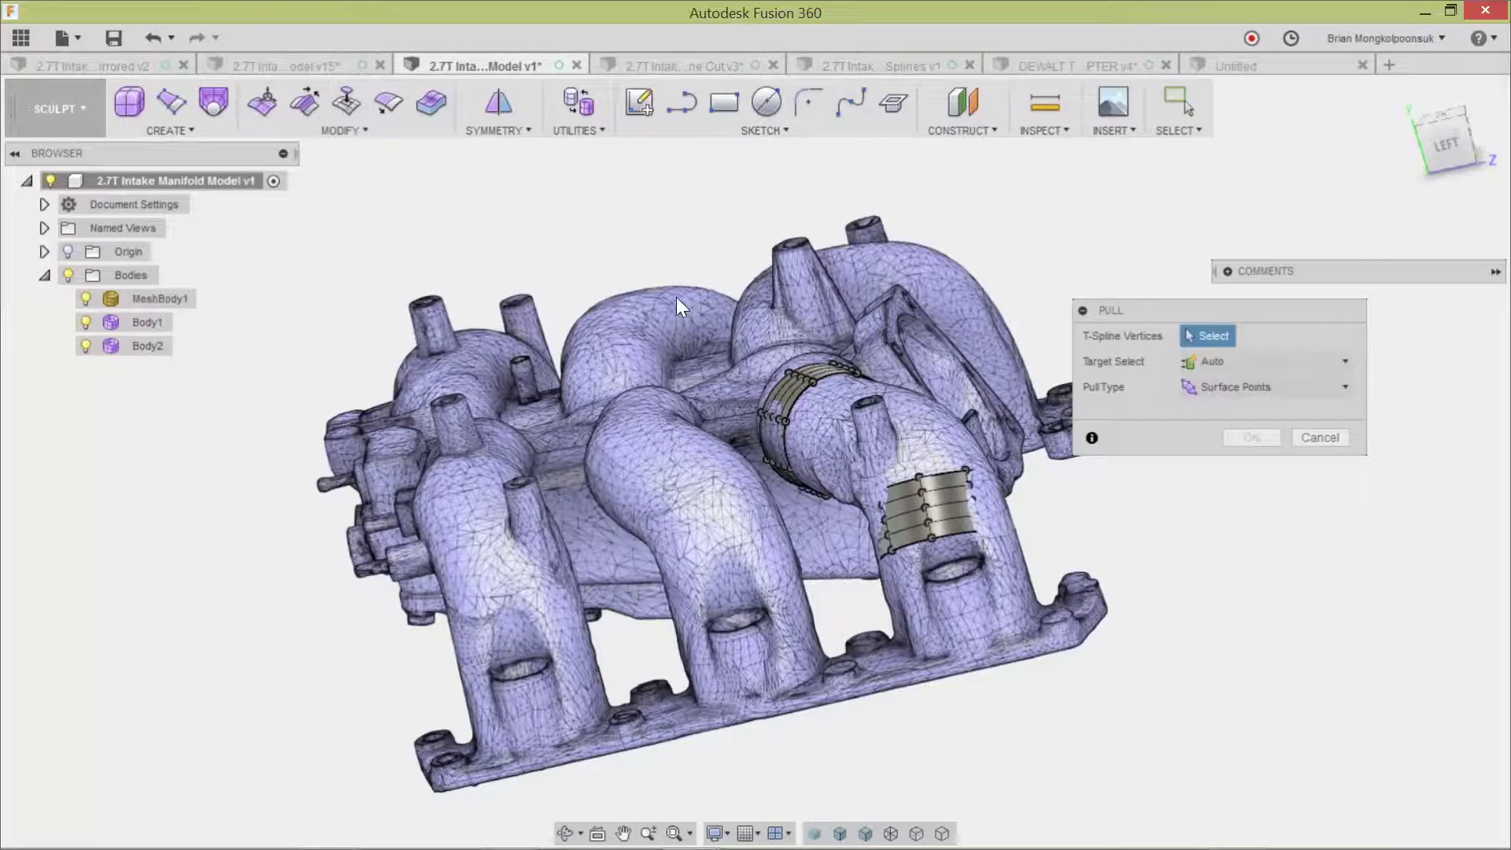
left_click_drag(677, 297, 1051, 641)
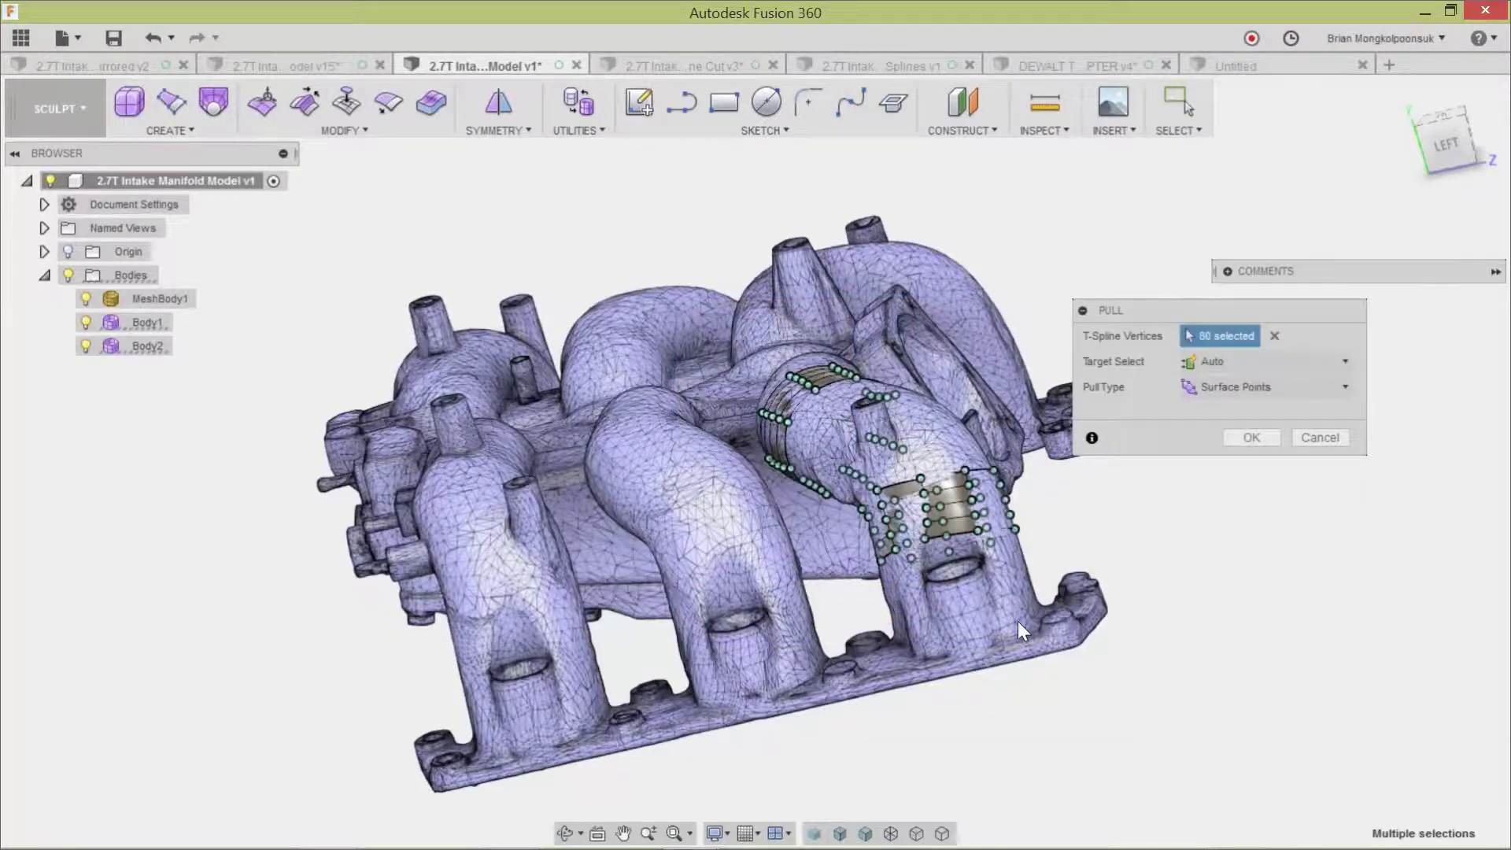
middle_click_drag(1017, 621, 976, 551, "shift")
scroll(953, 524, "up", 5)
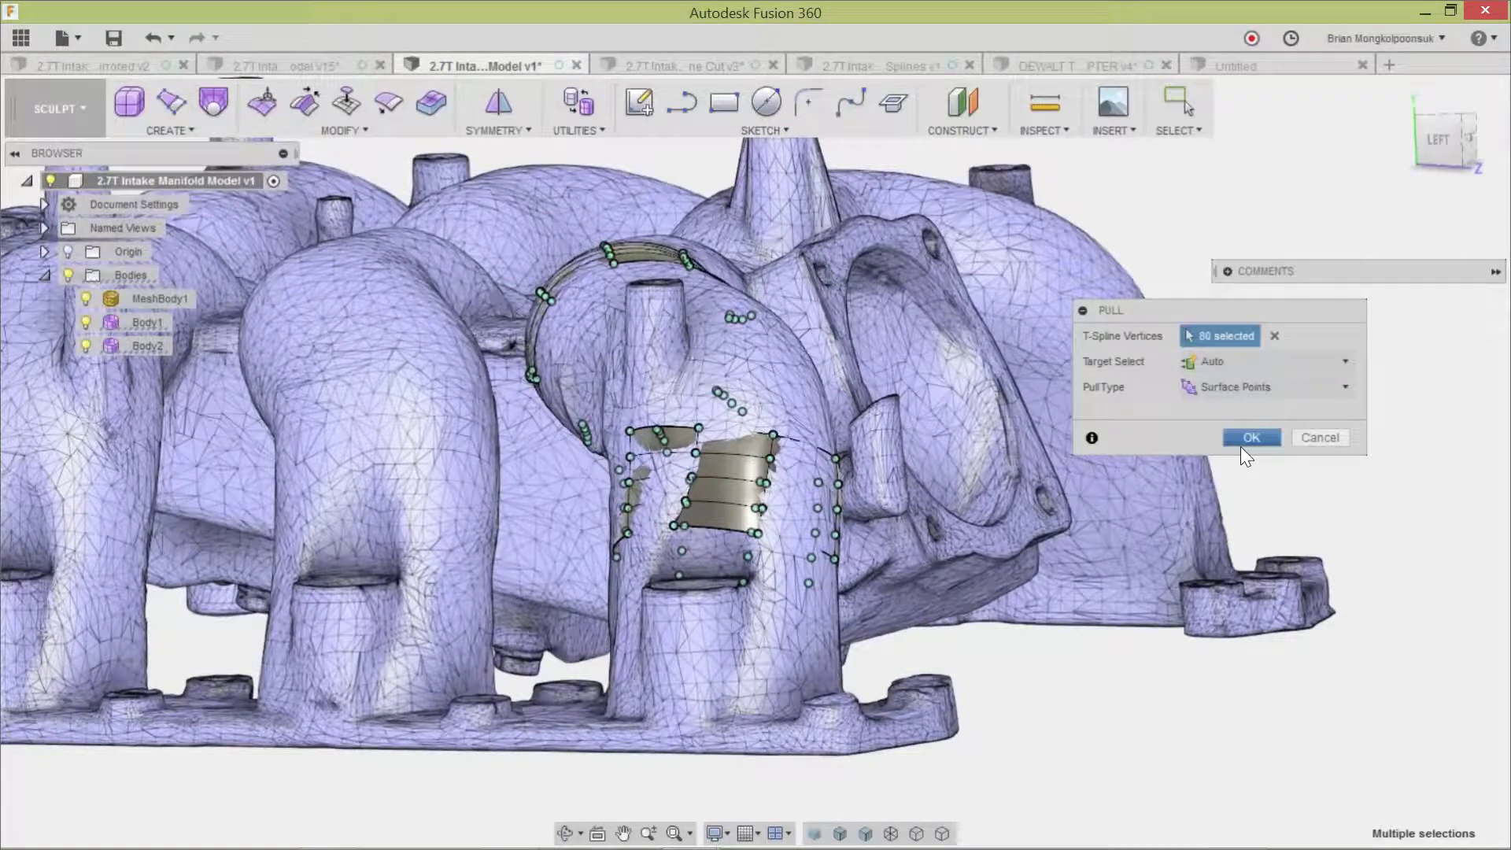
left_click(1250, 438)
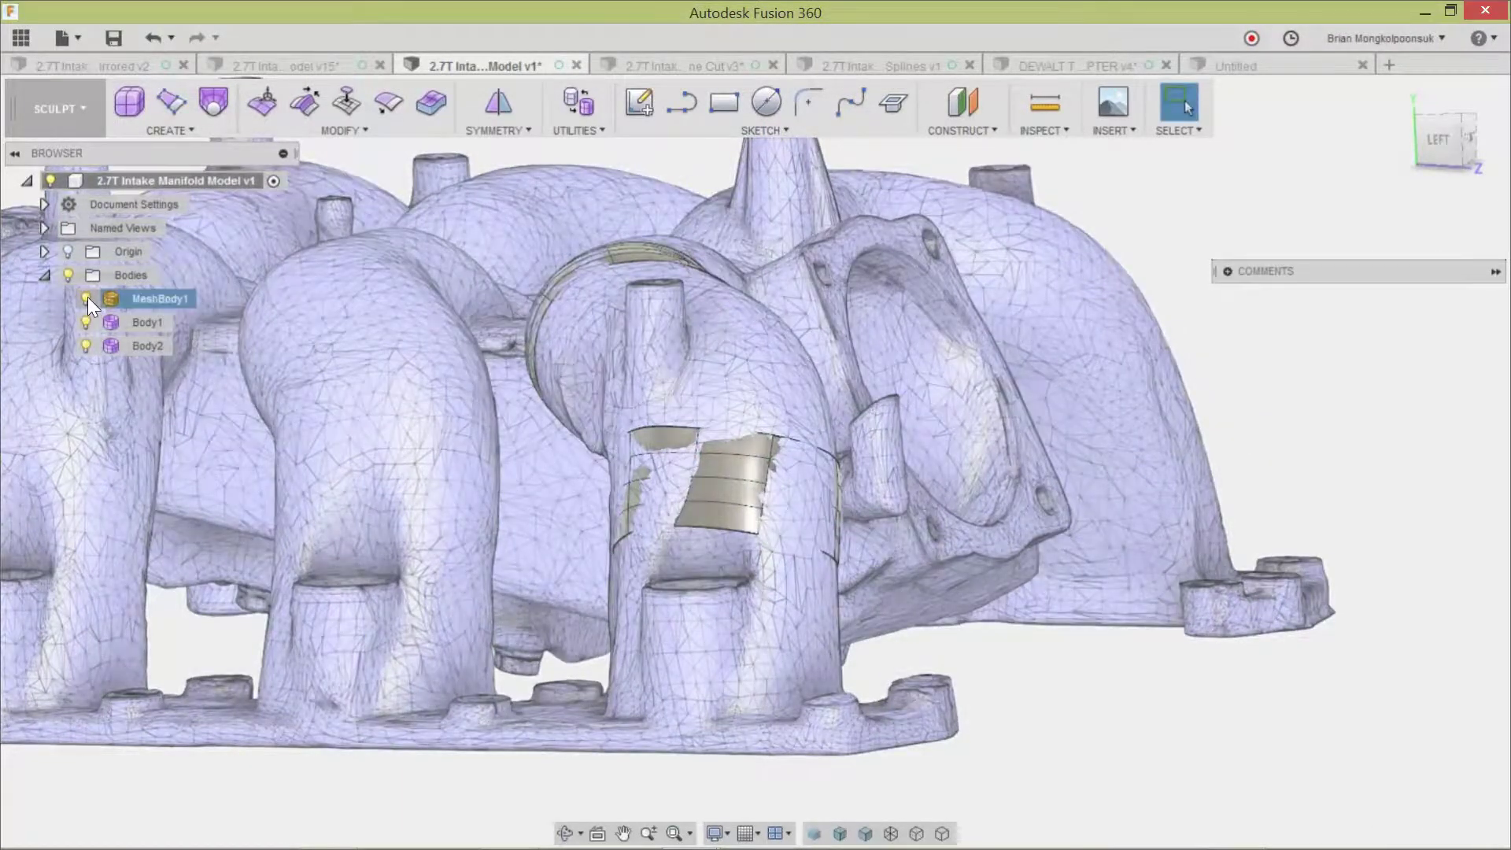
Hide the manifold mesh and examine the shape of the two pulled cylinders from several angles.
left_click(86, 298)
middle_click_drag(719, 539, 1045, 574, "shift")
key("Escape")
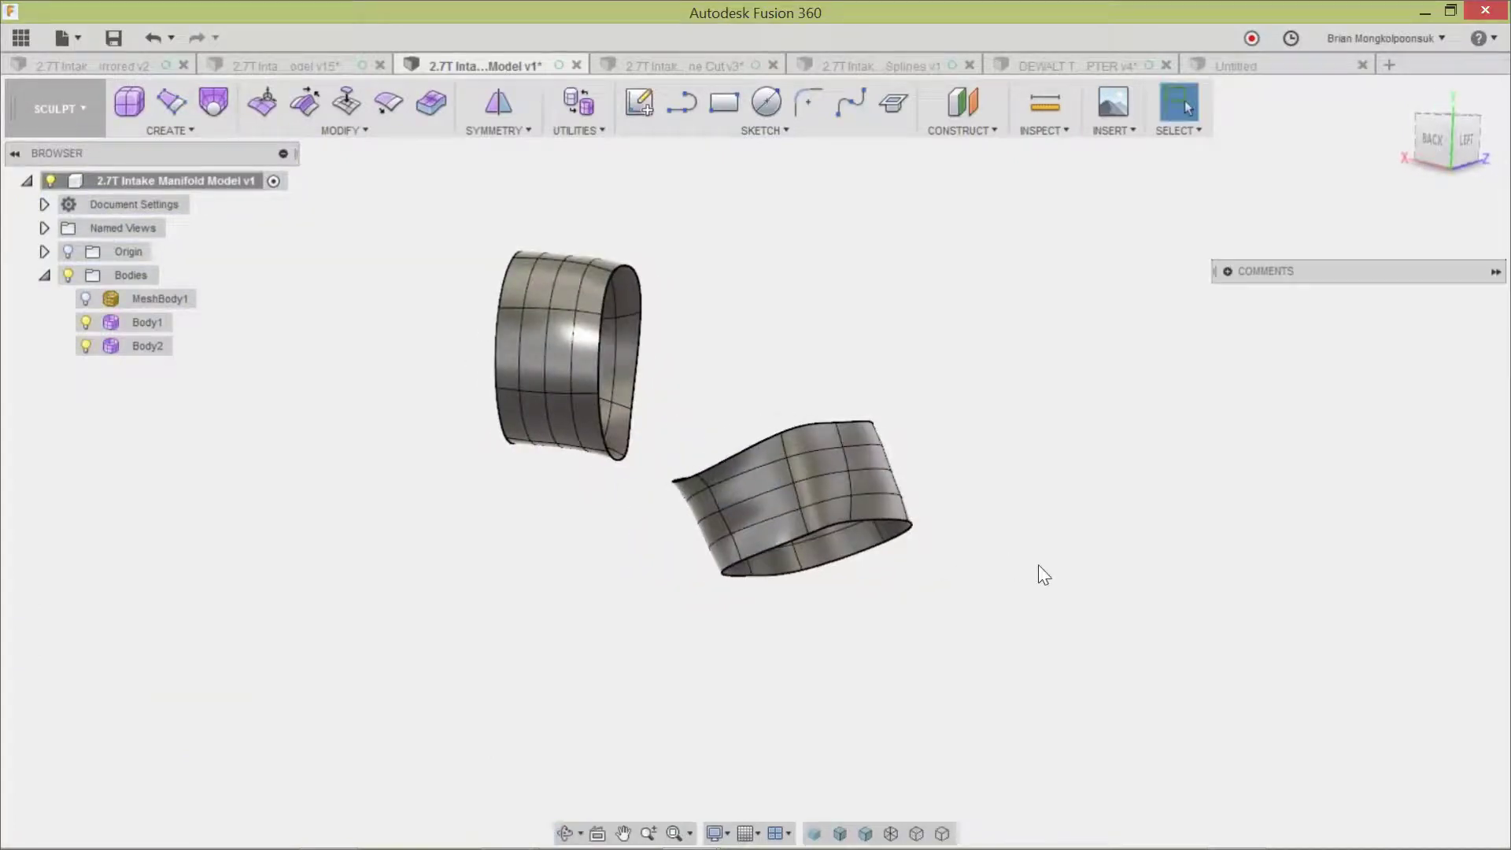
left_click_drag(1017, 551, 890, 577)
key("Escape")
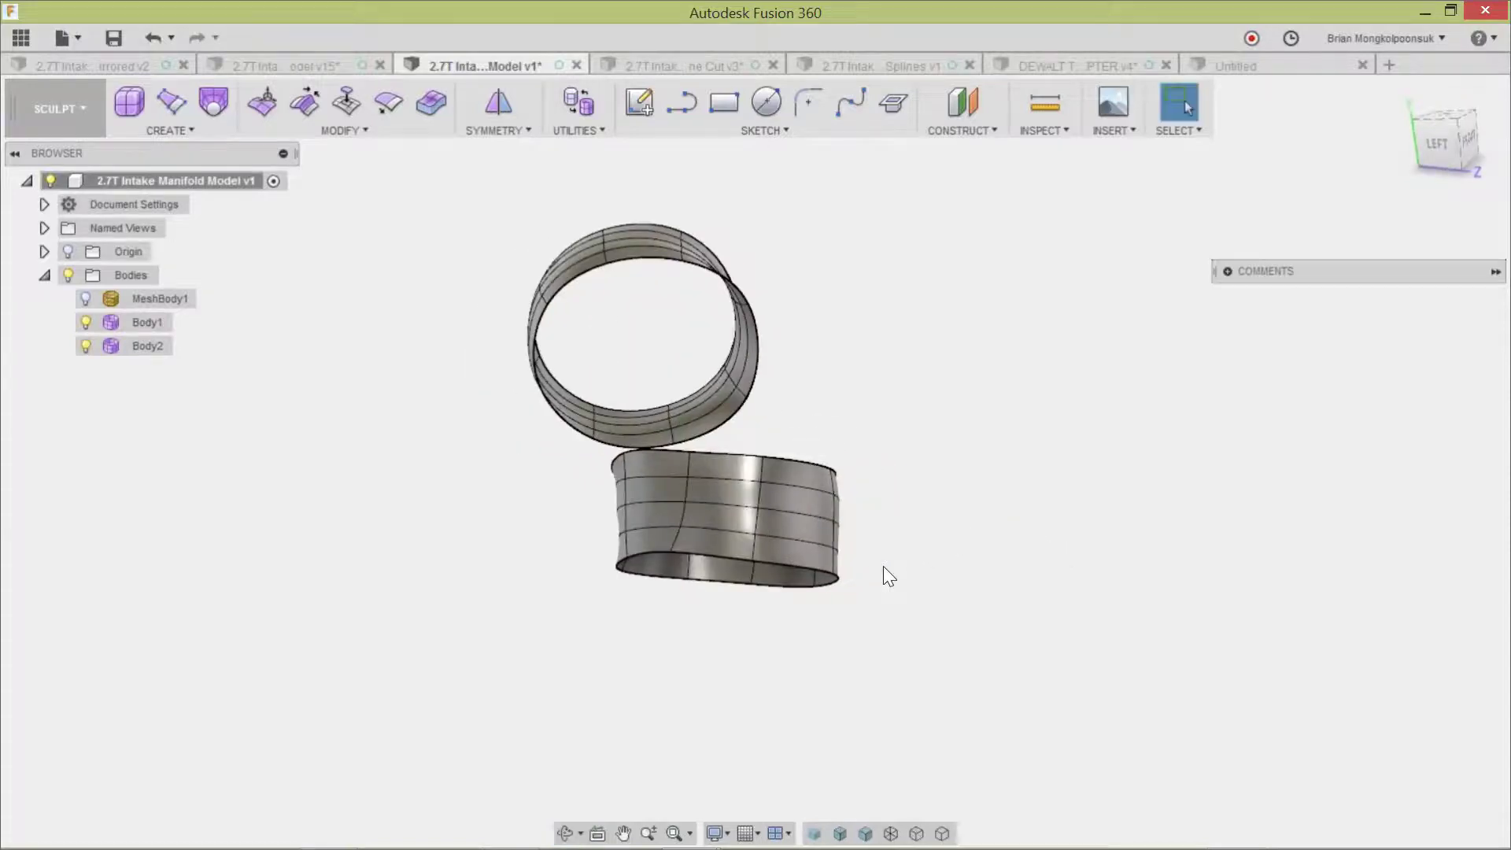
Show the manifold mesh again and examine how the two cylinders fit around the end runner.
left_click(85, 300)
left_click(565, 834)
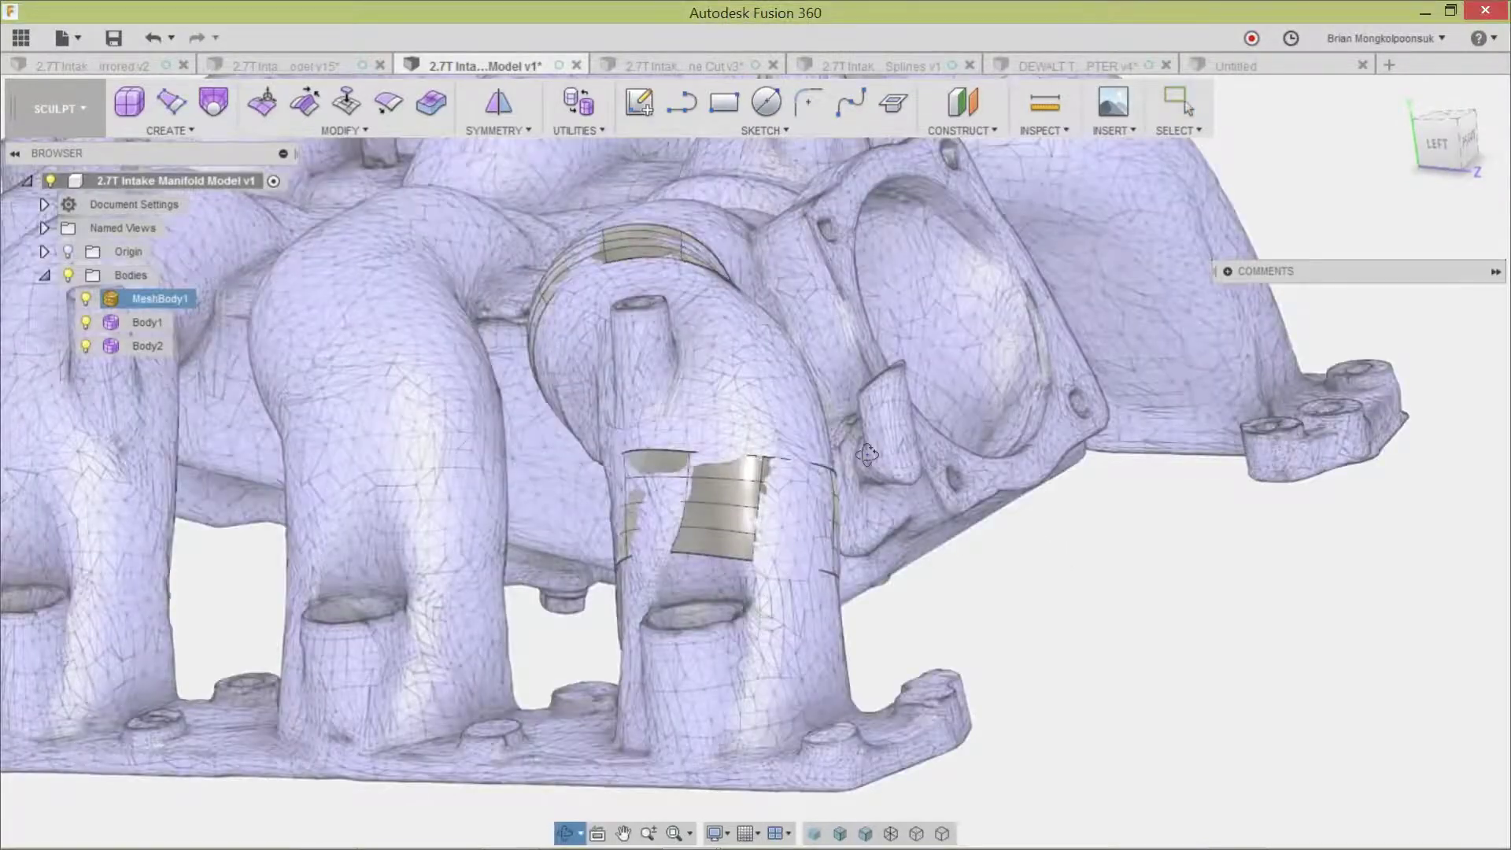
left_click_drag(850, 453, 710, 554)
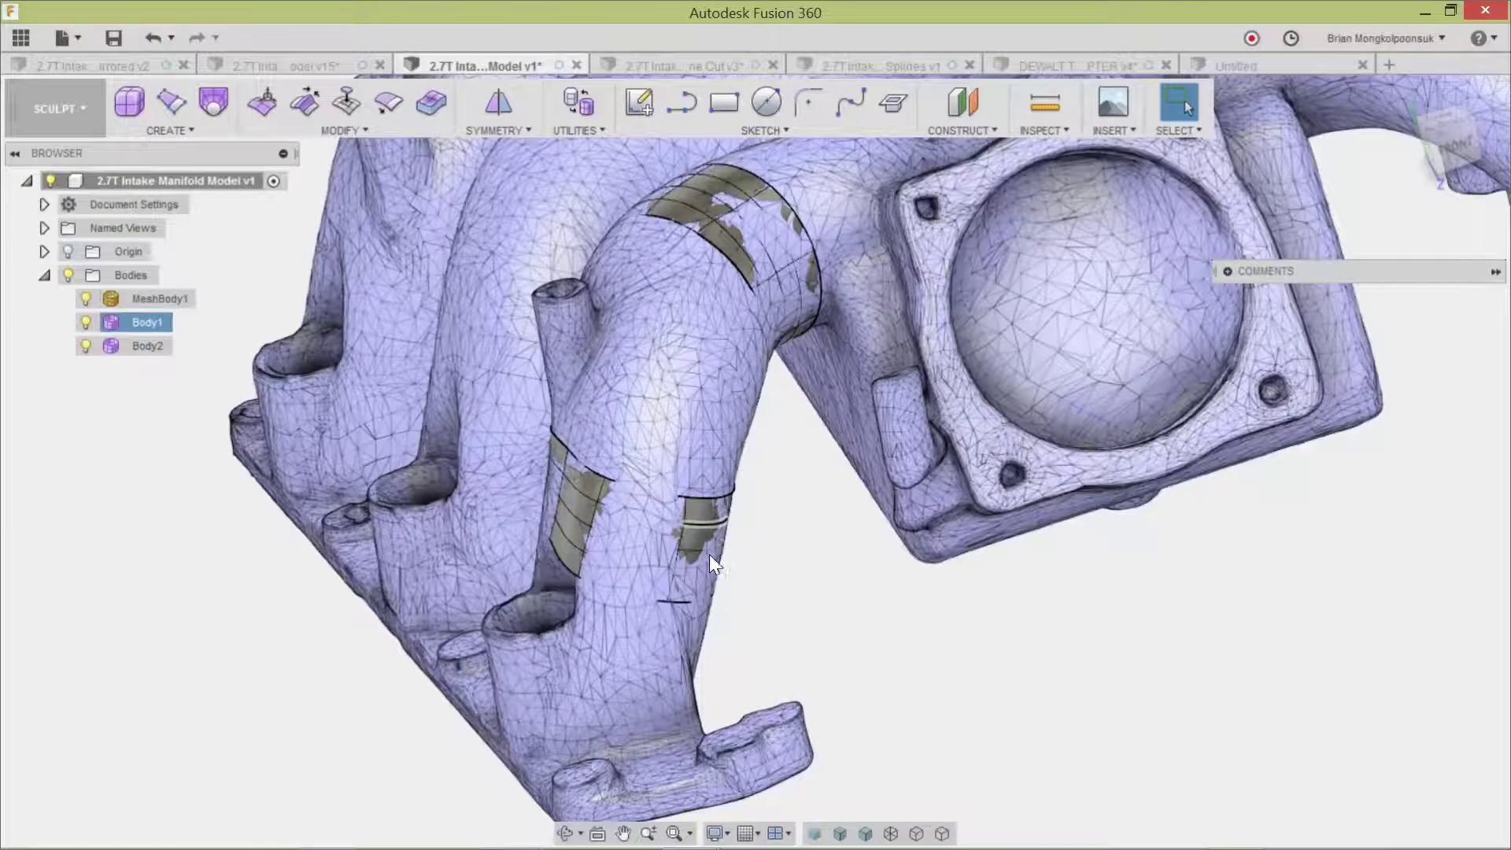
key("Escape")
left_click(701, 535)
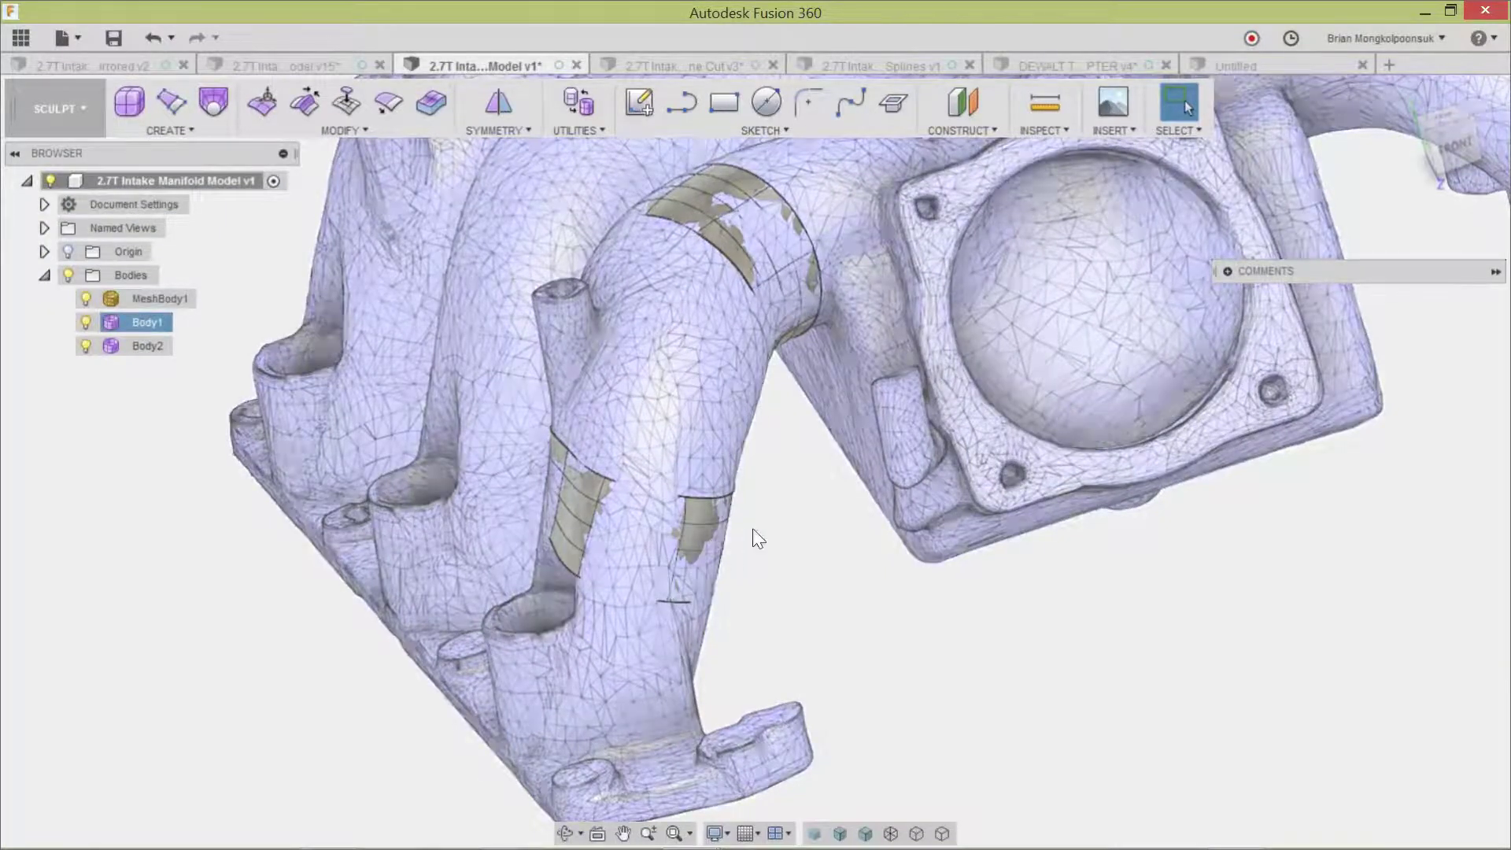
left_click(766, 529)
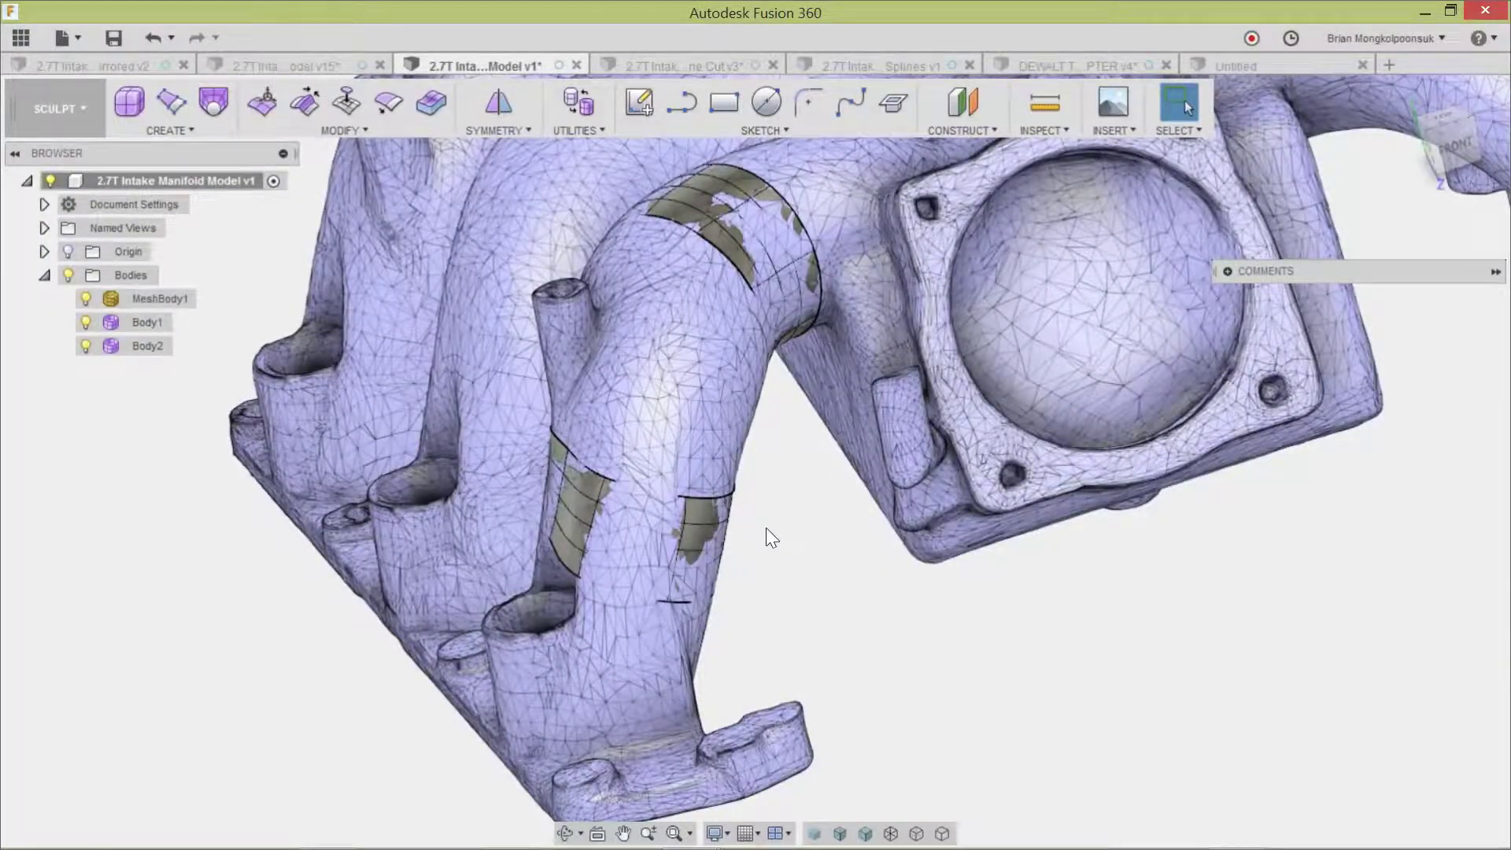
middle_click_drag(767, 526, 773, 516, "shift")
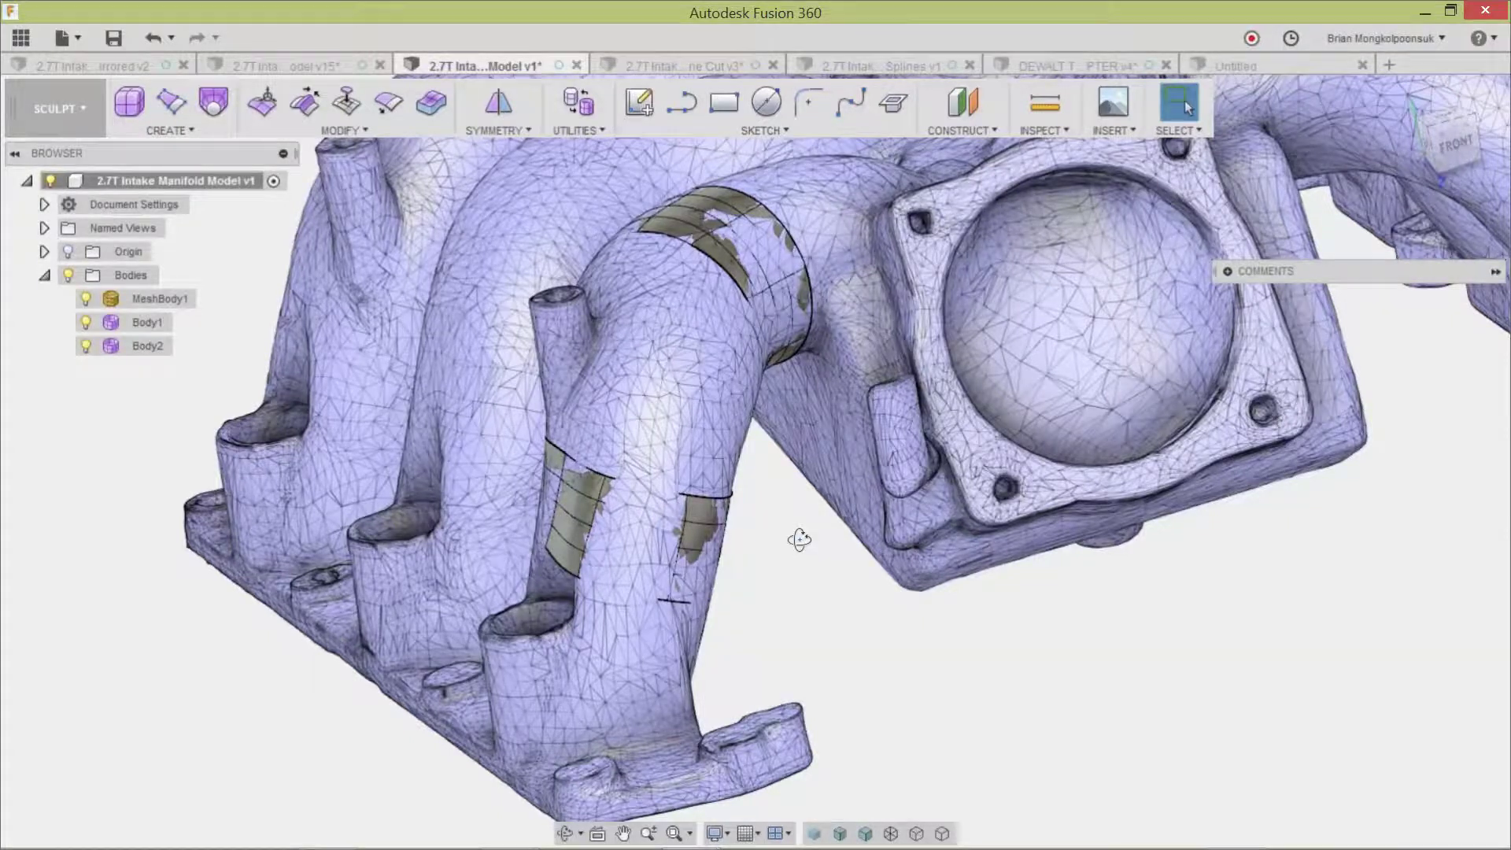
middle_click_drag(802, 539, 830, 553, "shift")
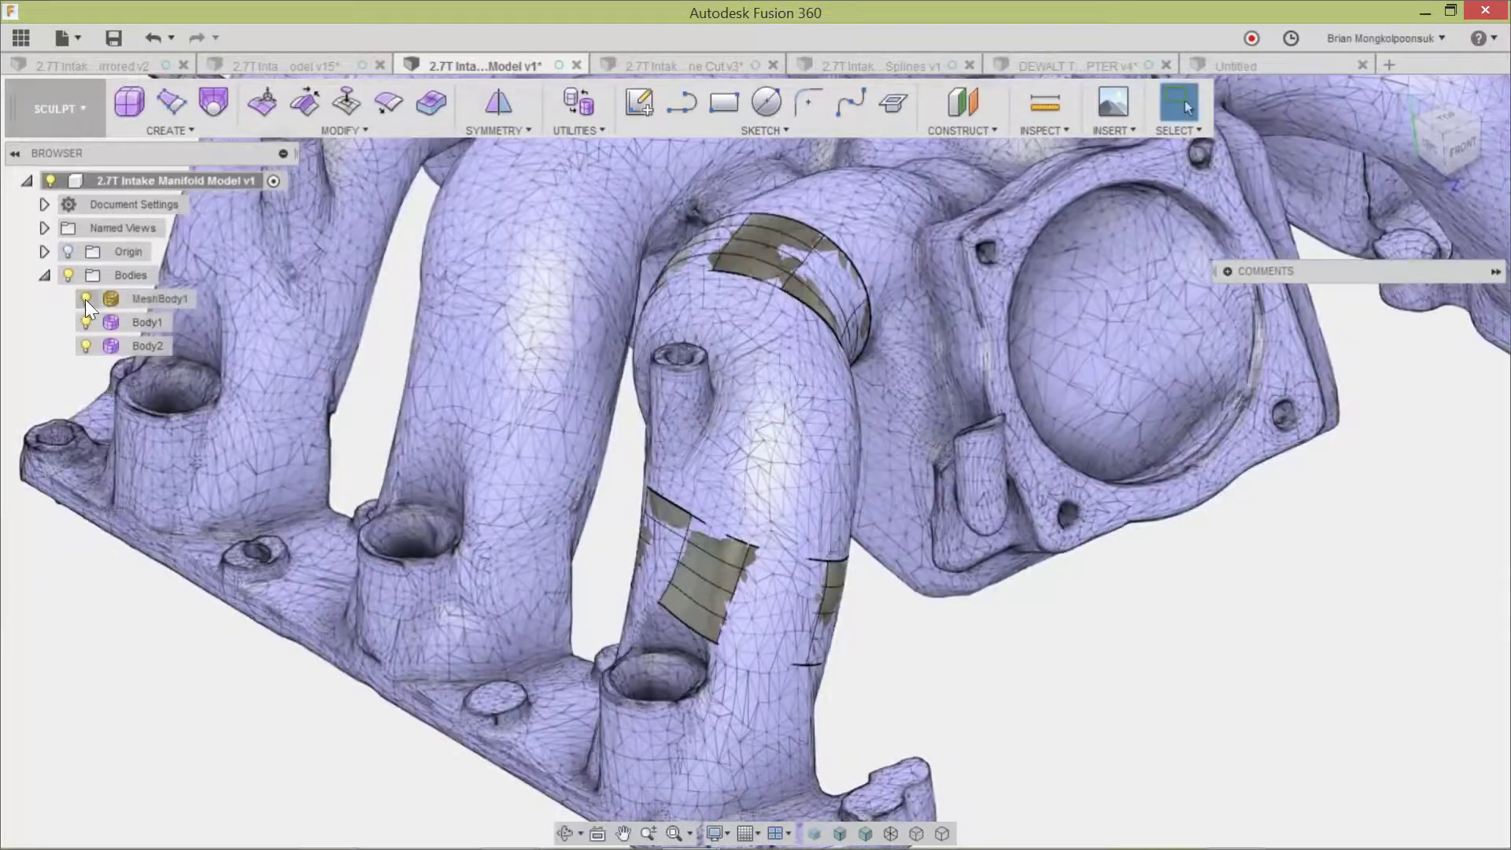
Hide the mesh and bridge the facing open edges of the two cylinders with 3 faces and 0 twists.
left_click(86, 298)
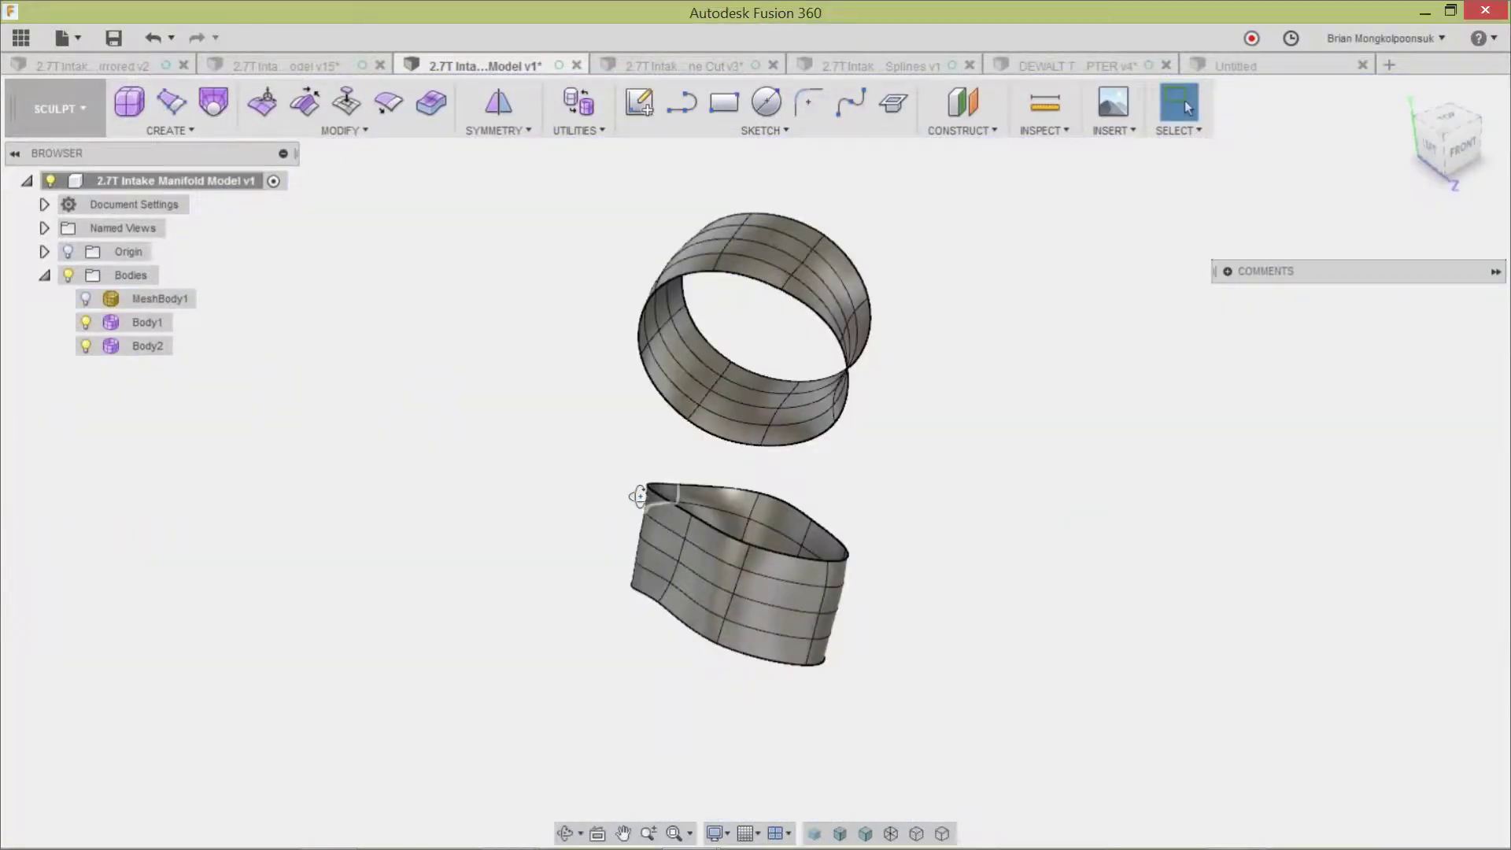
middle_click_drag(641, 499, 810, 528, "shift")
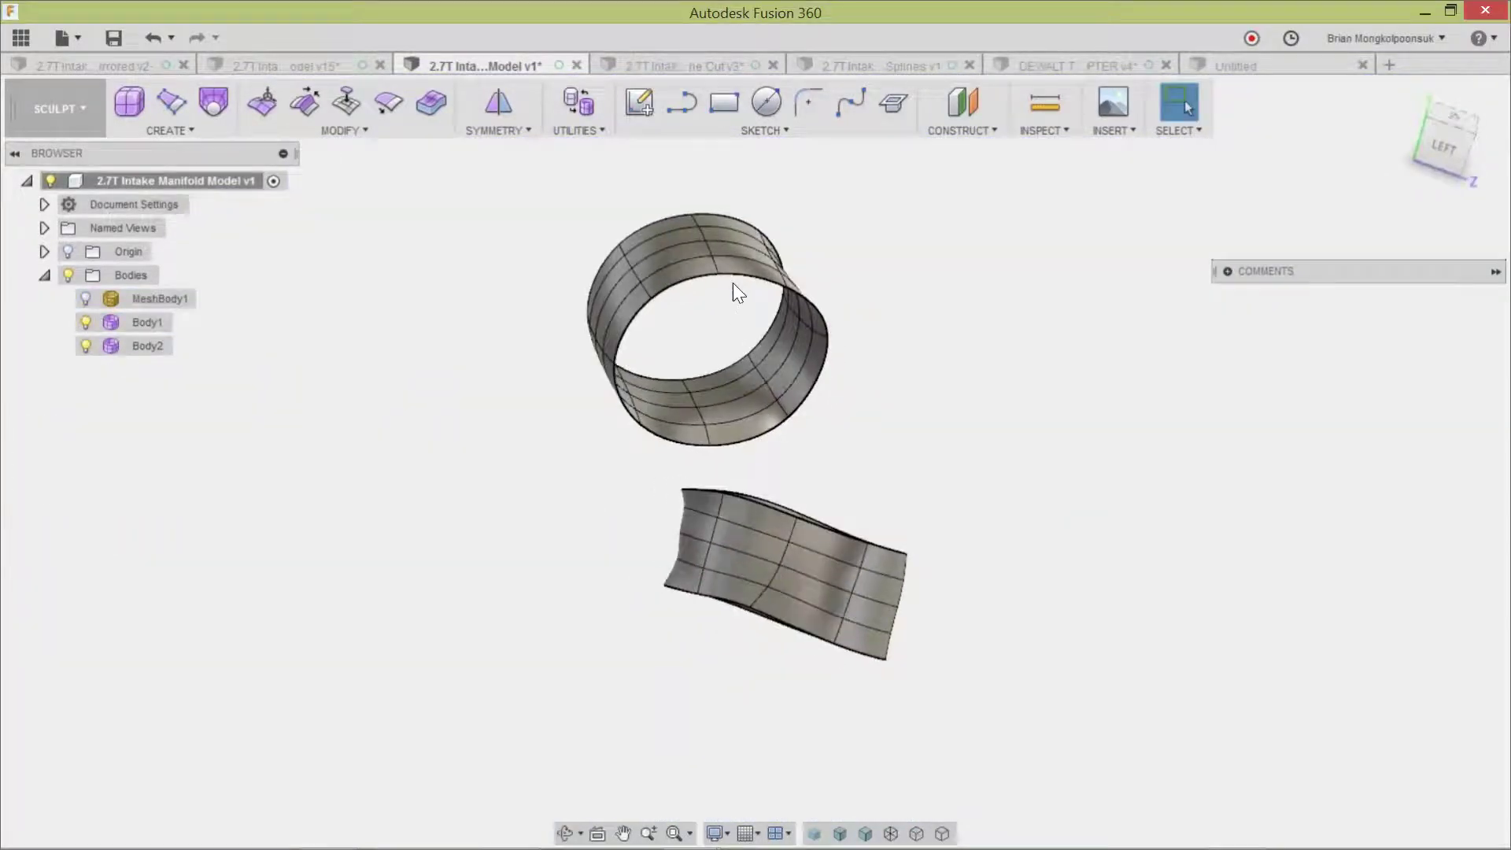
left_click(318, 130)
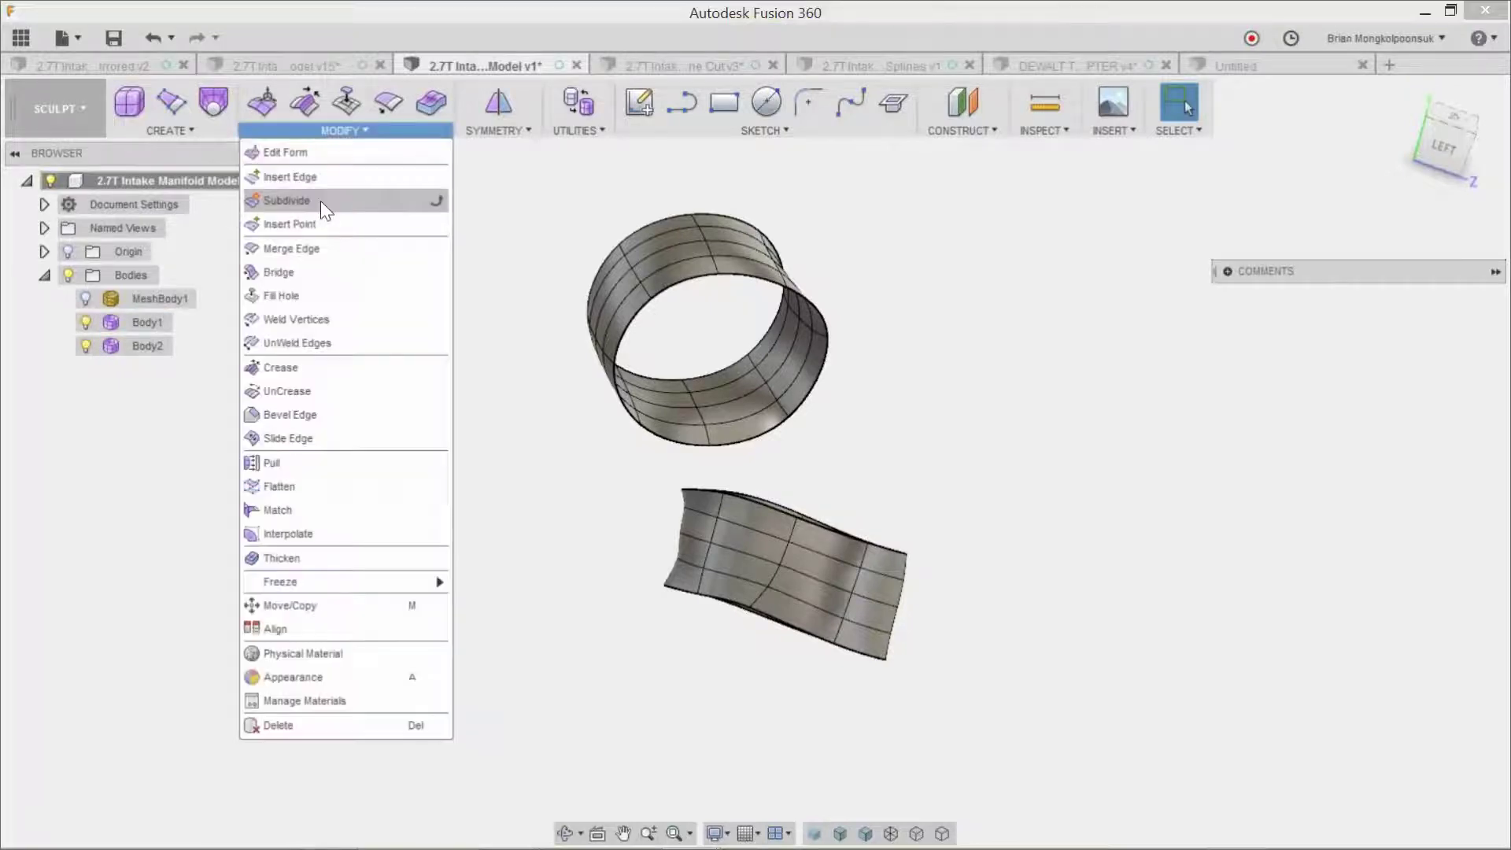
left_click(305, 270)
left_click(743, 275)
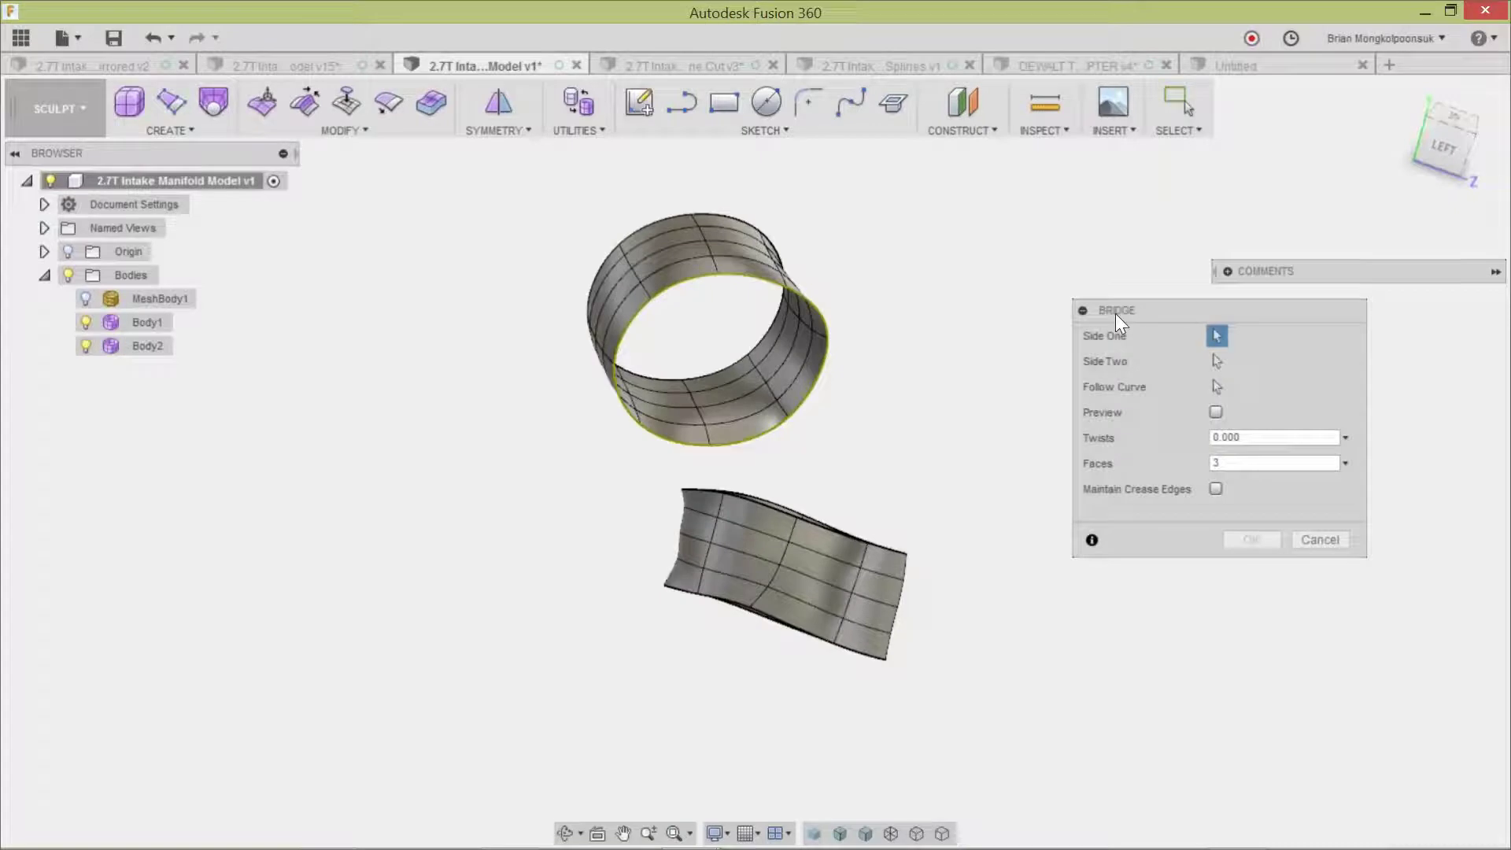
left_click(837, 533)
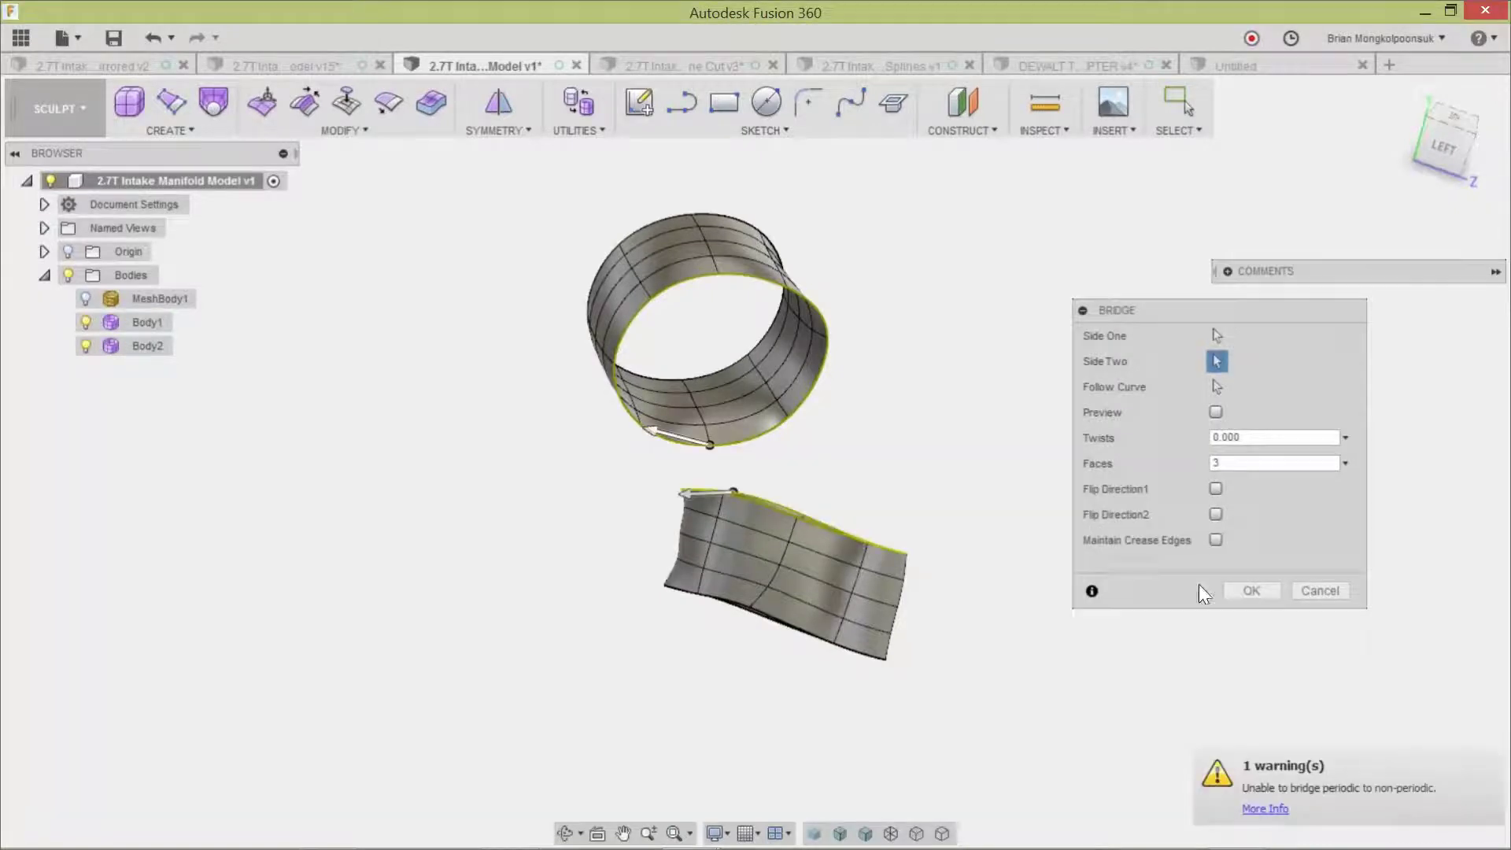
left_click(1246, 592)
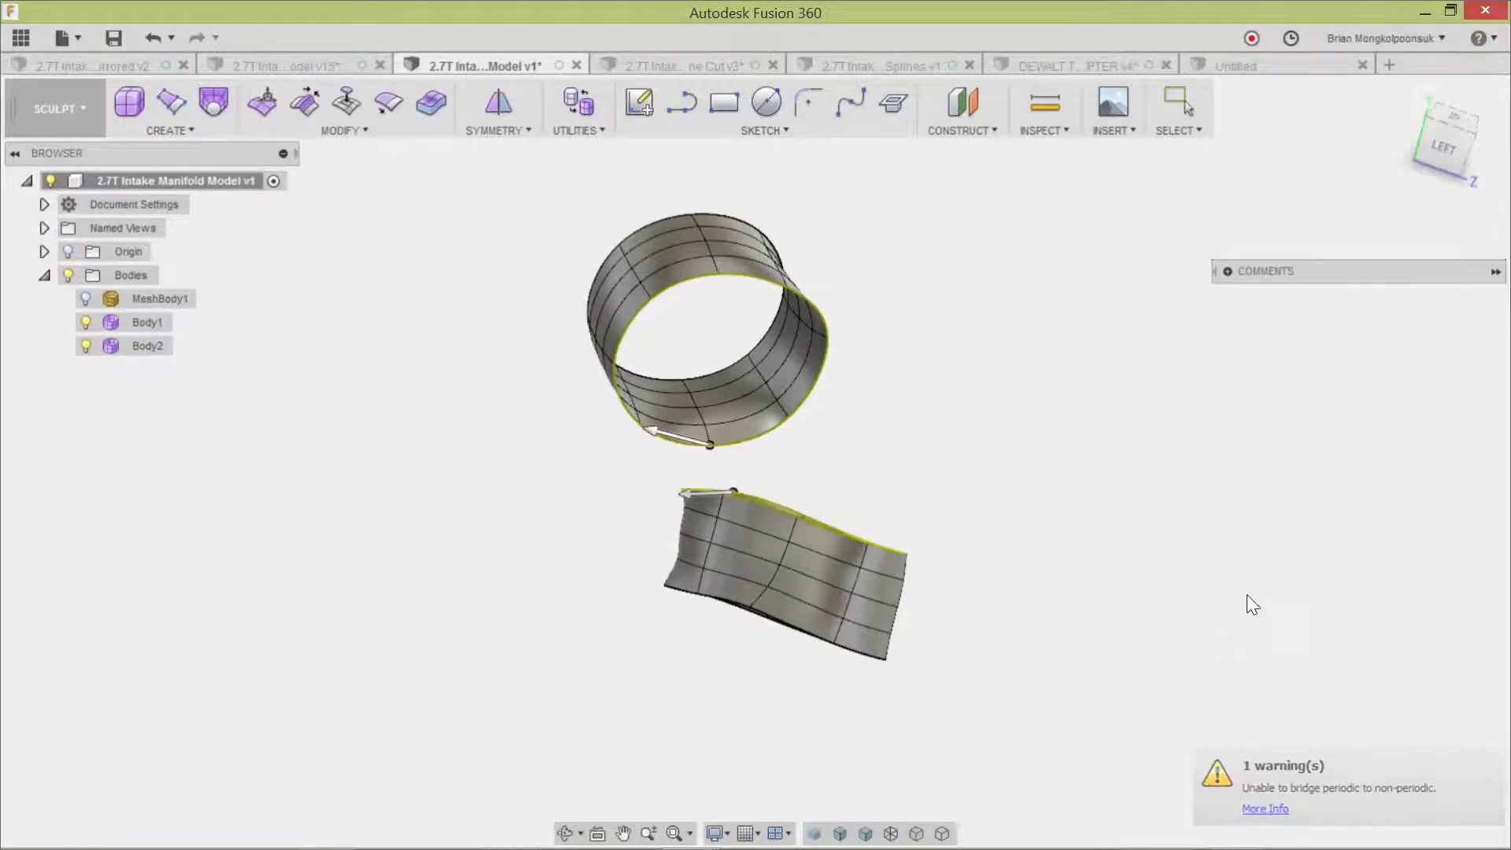
Show the mesh to compare the bridged body with the end runner, and hide the mesh again.
left_click(85, 298)
middle_click_drag(628, 529, 818, 498, "shift")
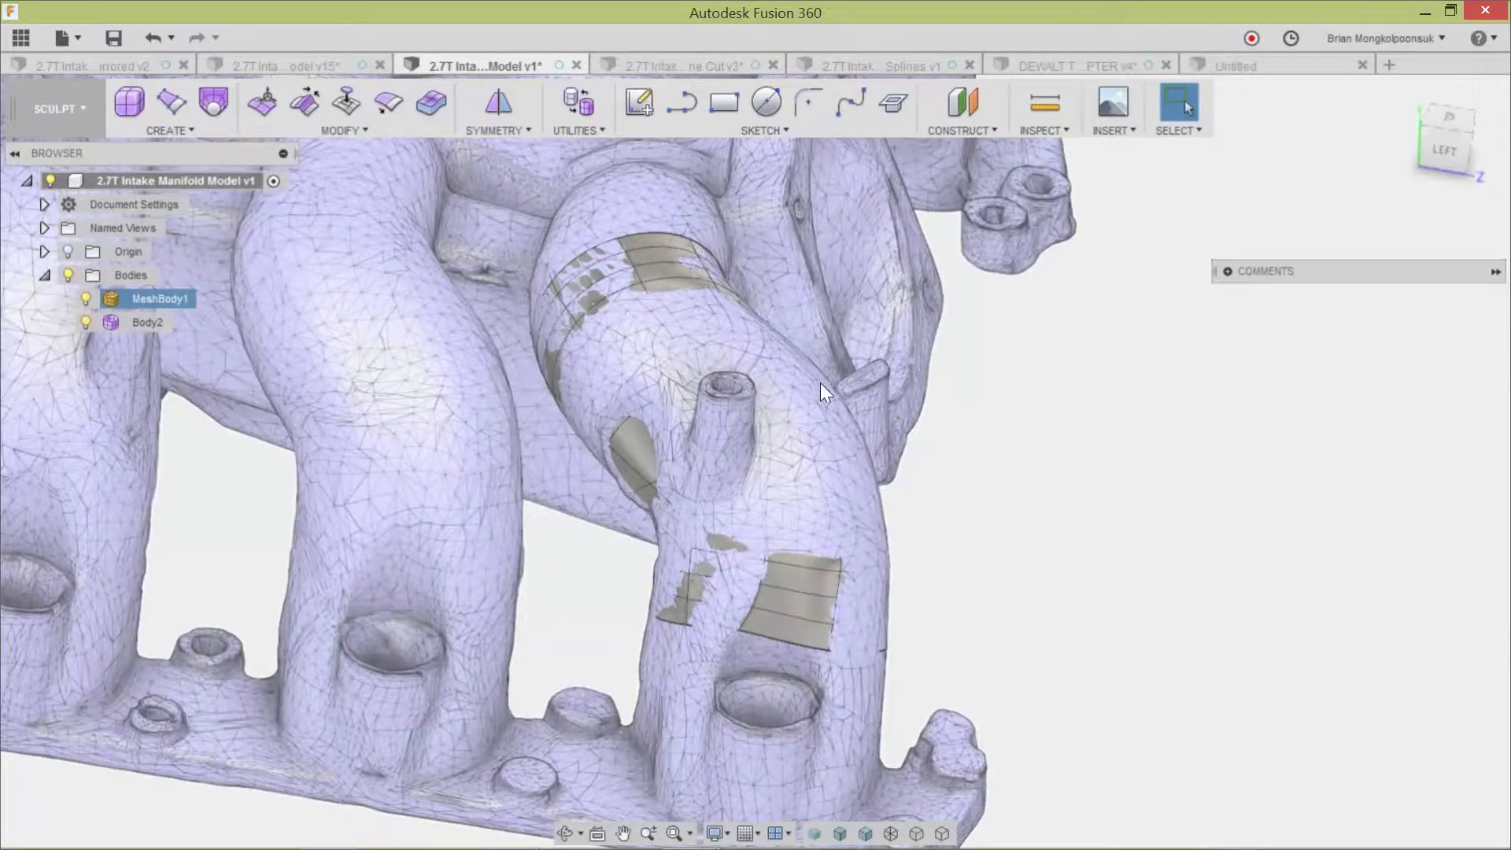
left_click(1118, 443)
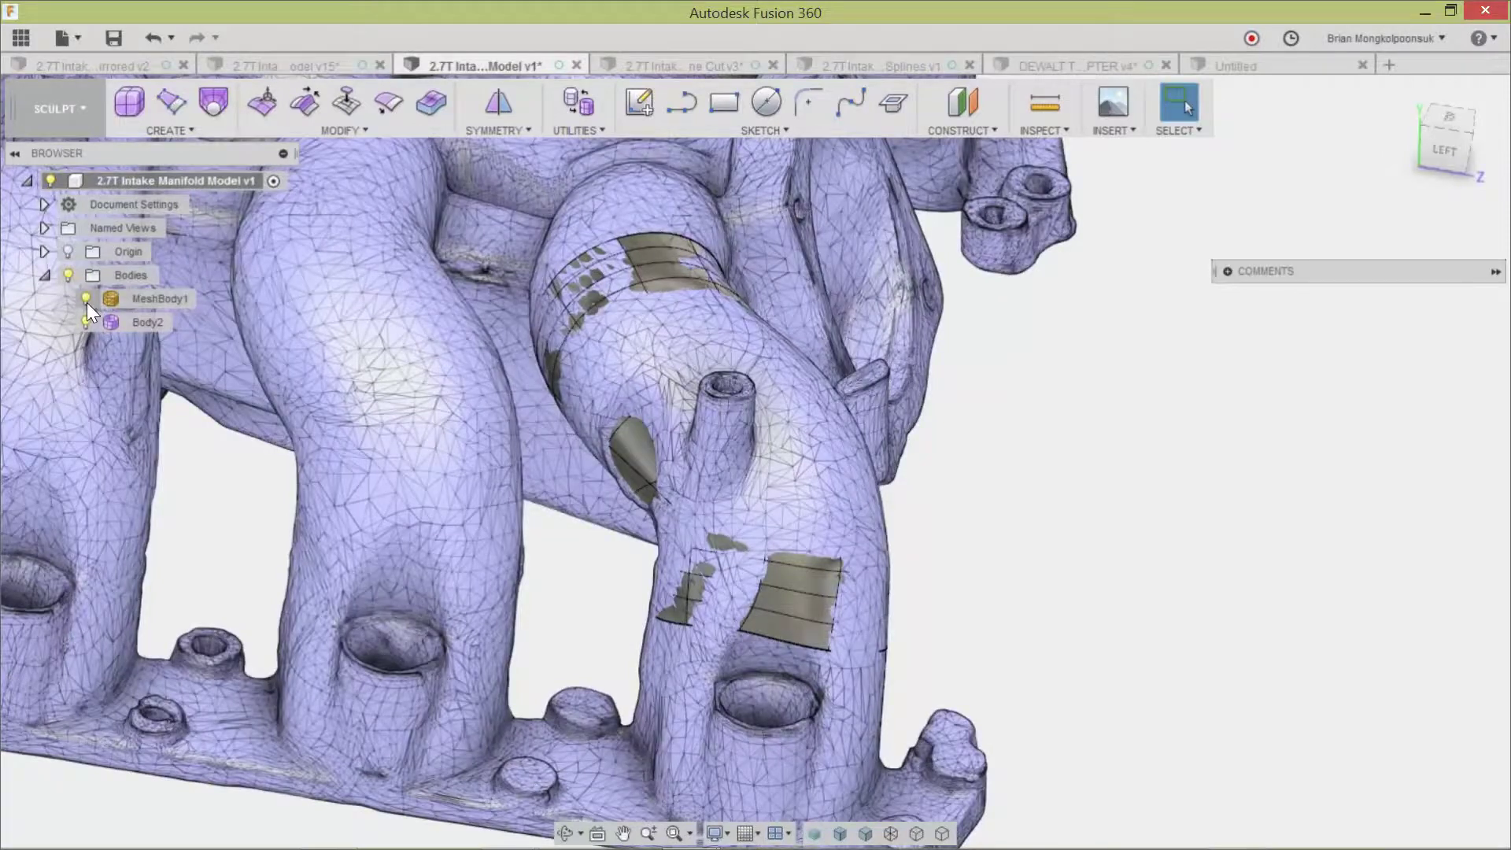
left_click(89, 303)
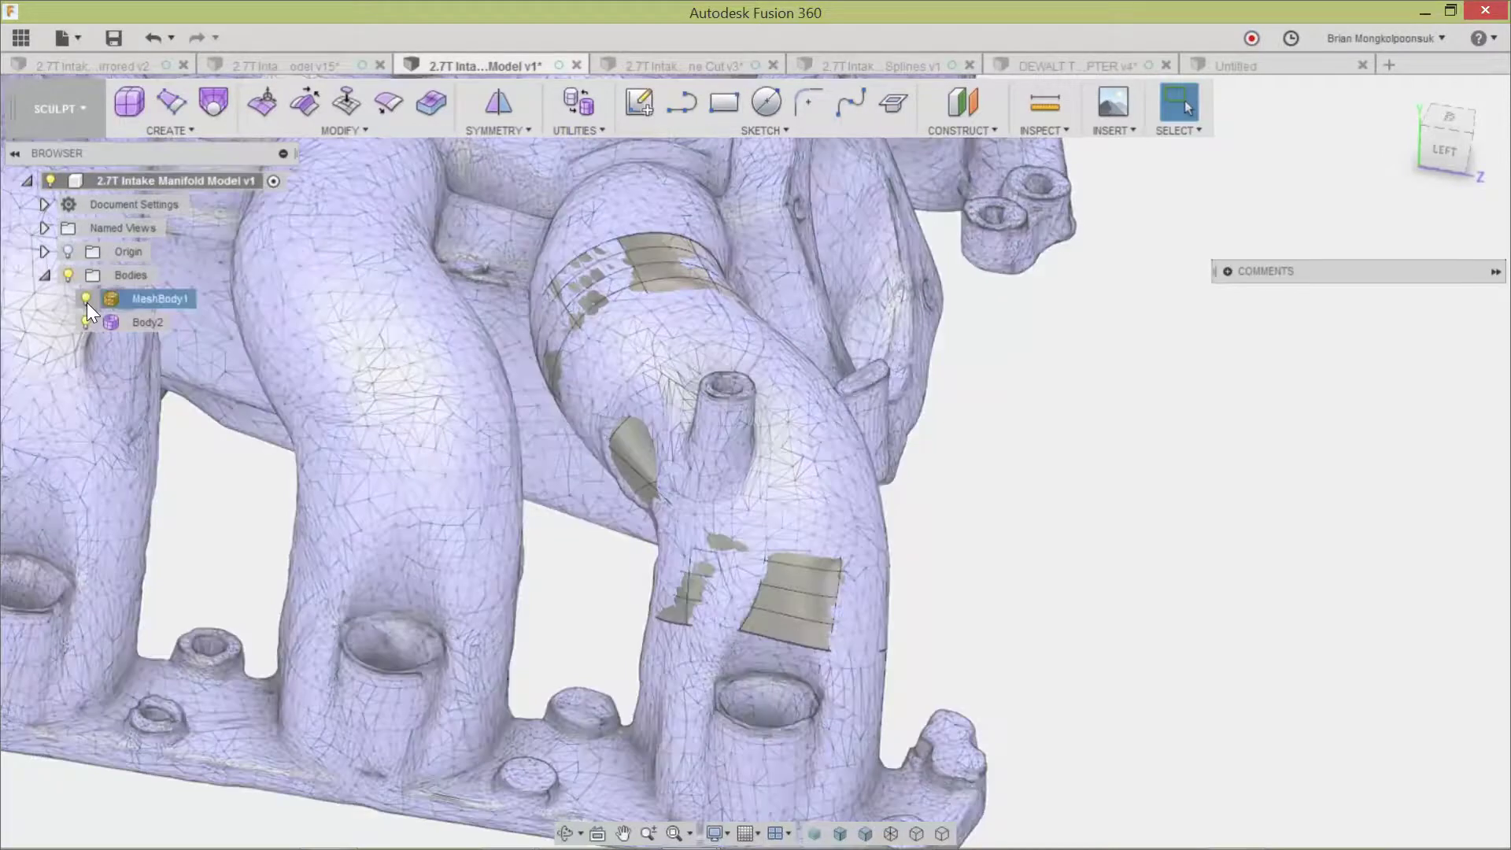
left_click(87, 300)
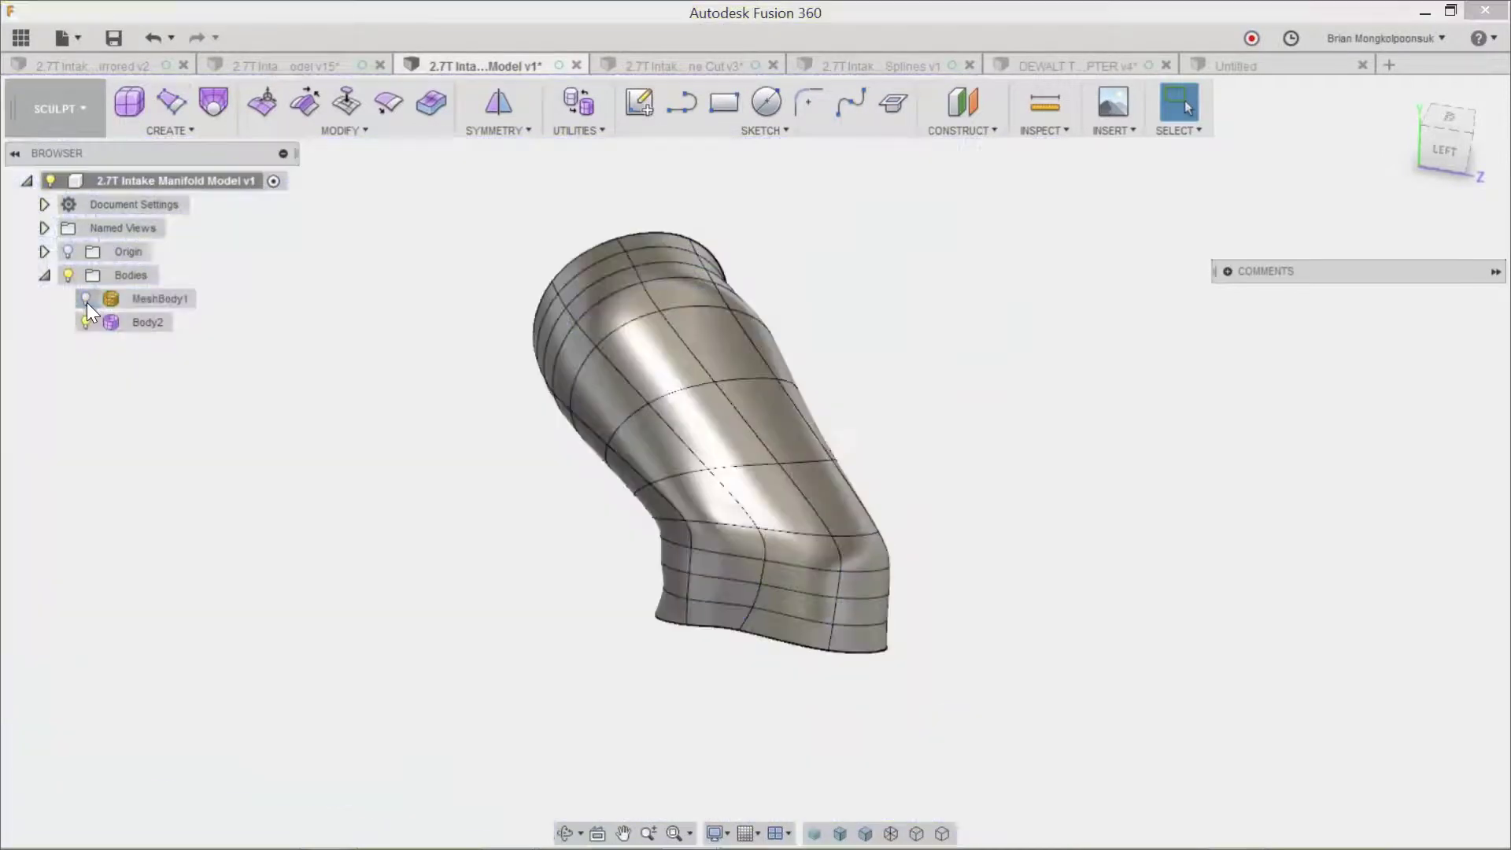
Undo the bridge between the two cylinders and show the manifold mesh again.
left_click(151, 41)
left_click(151, 44)
left_click(151, 45)
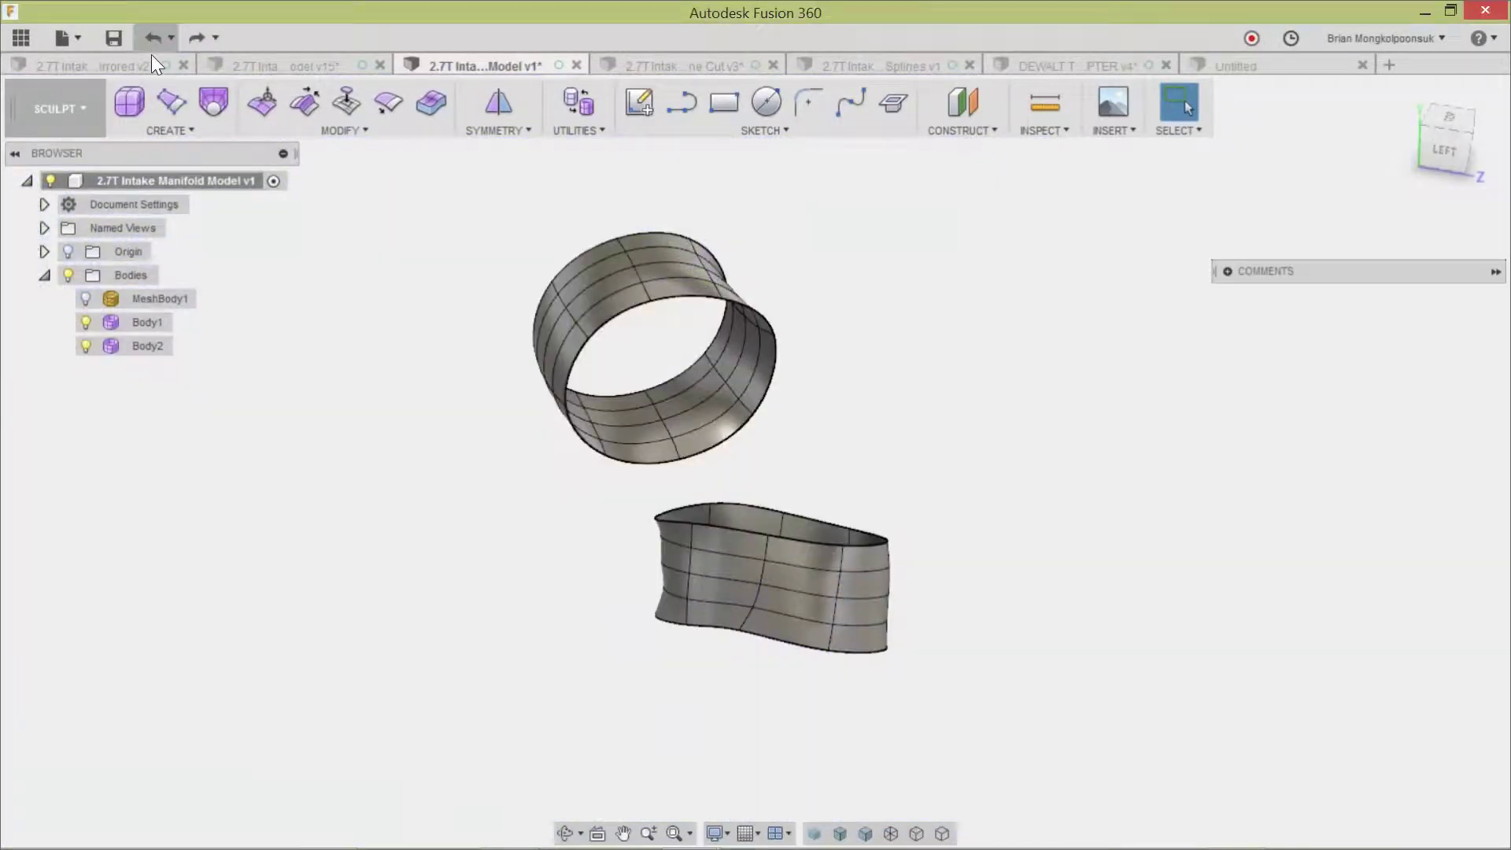
left_click(88, 302)
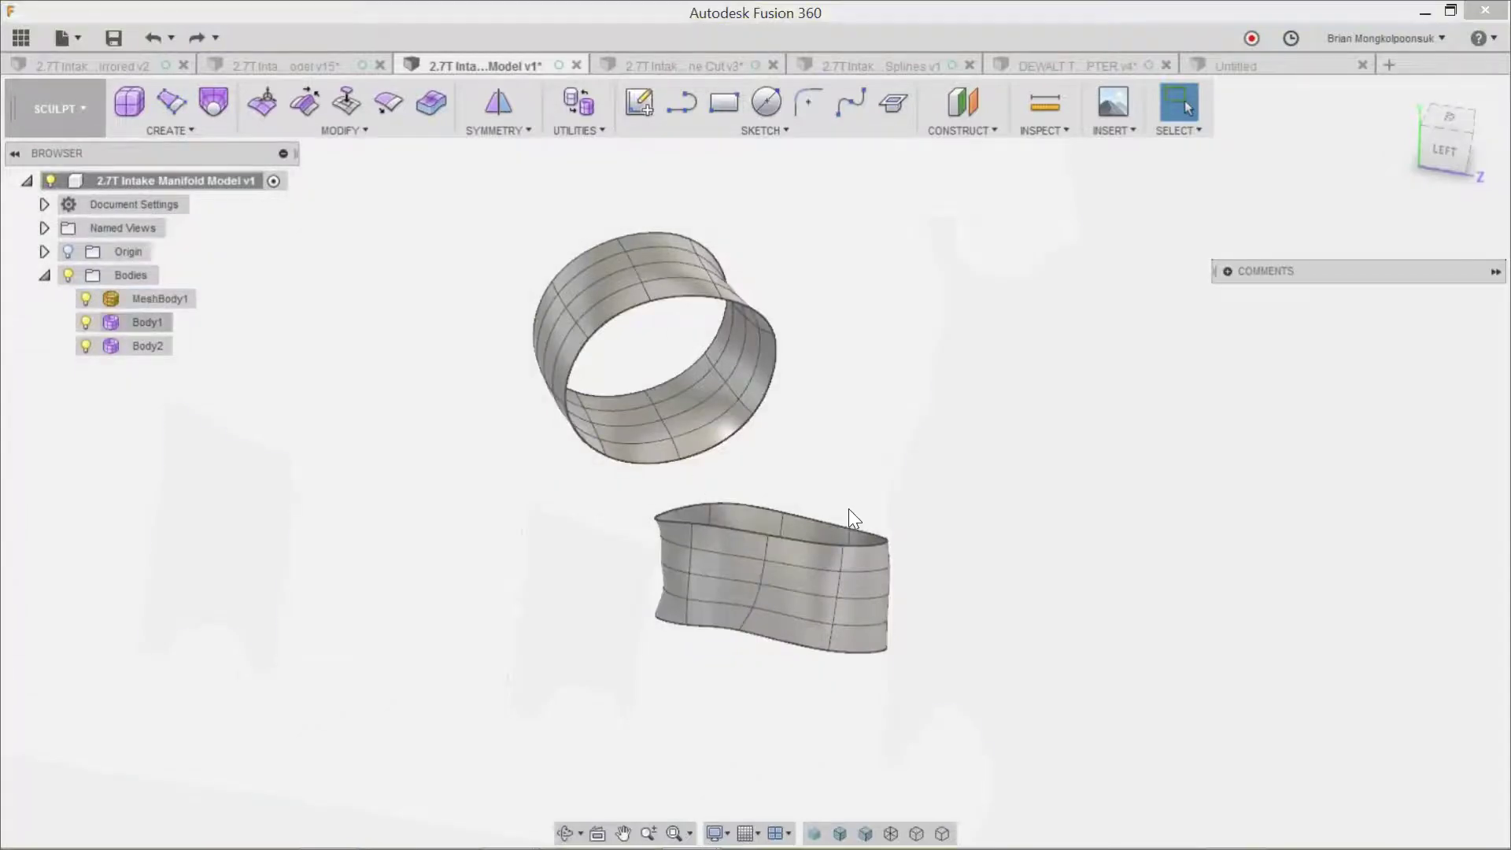
Create a simple four-sided T-spline face on the runner between the two cylinders, with object snap on and 0 mm offset.
middle_click_drag(890, 501, 957, 441, "shift")
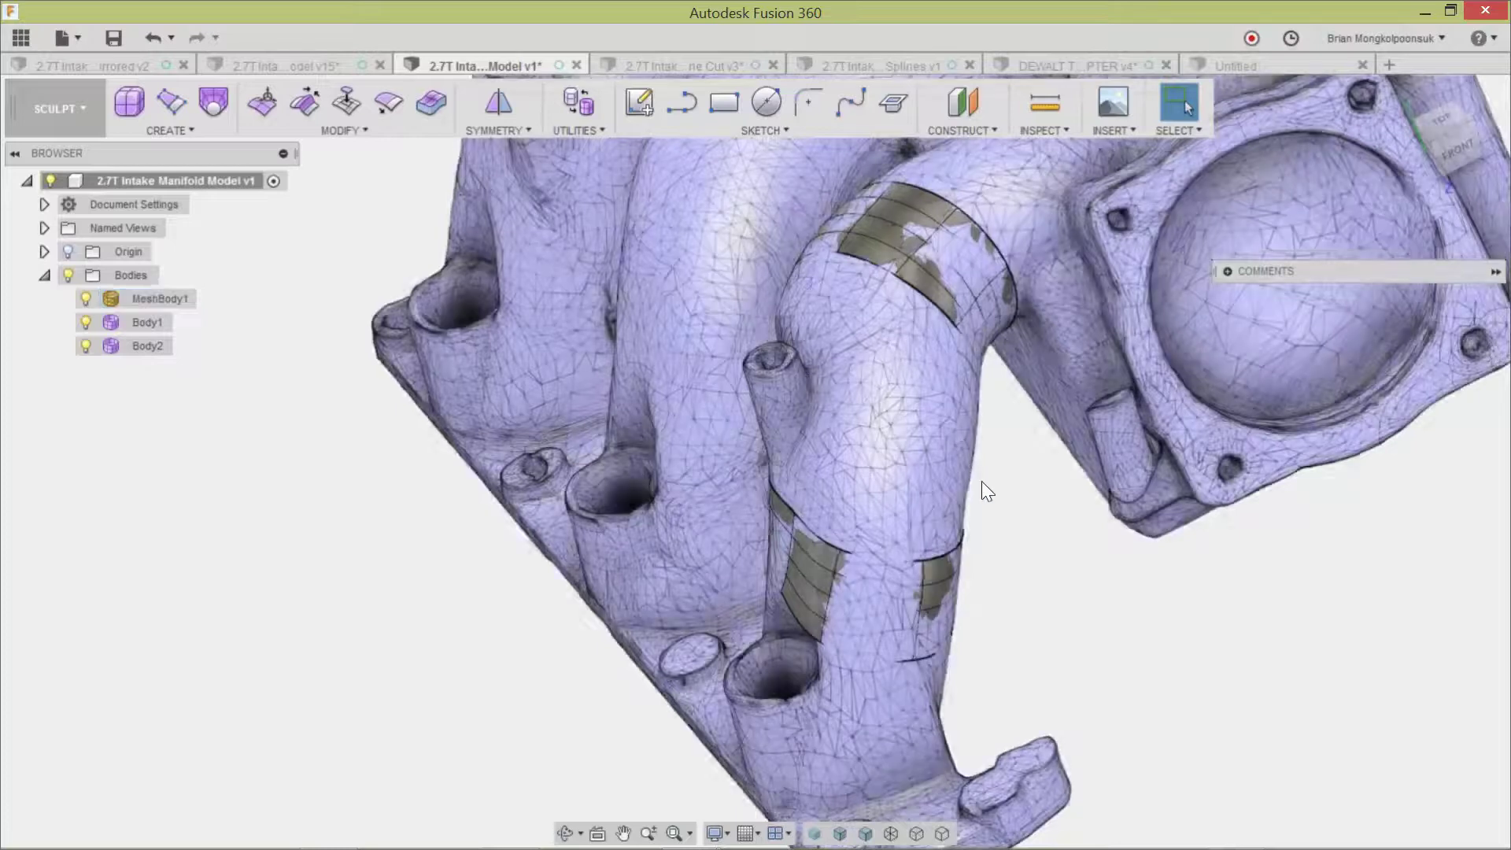
middle_click_drag(981, 482, 943, 464, "shift")
middle_click_drag(574, 402, 602, 433, "shift")
left_click(178, 112)
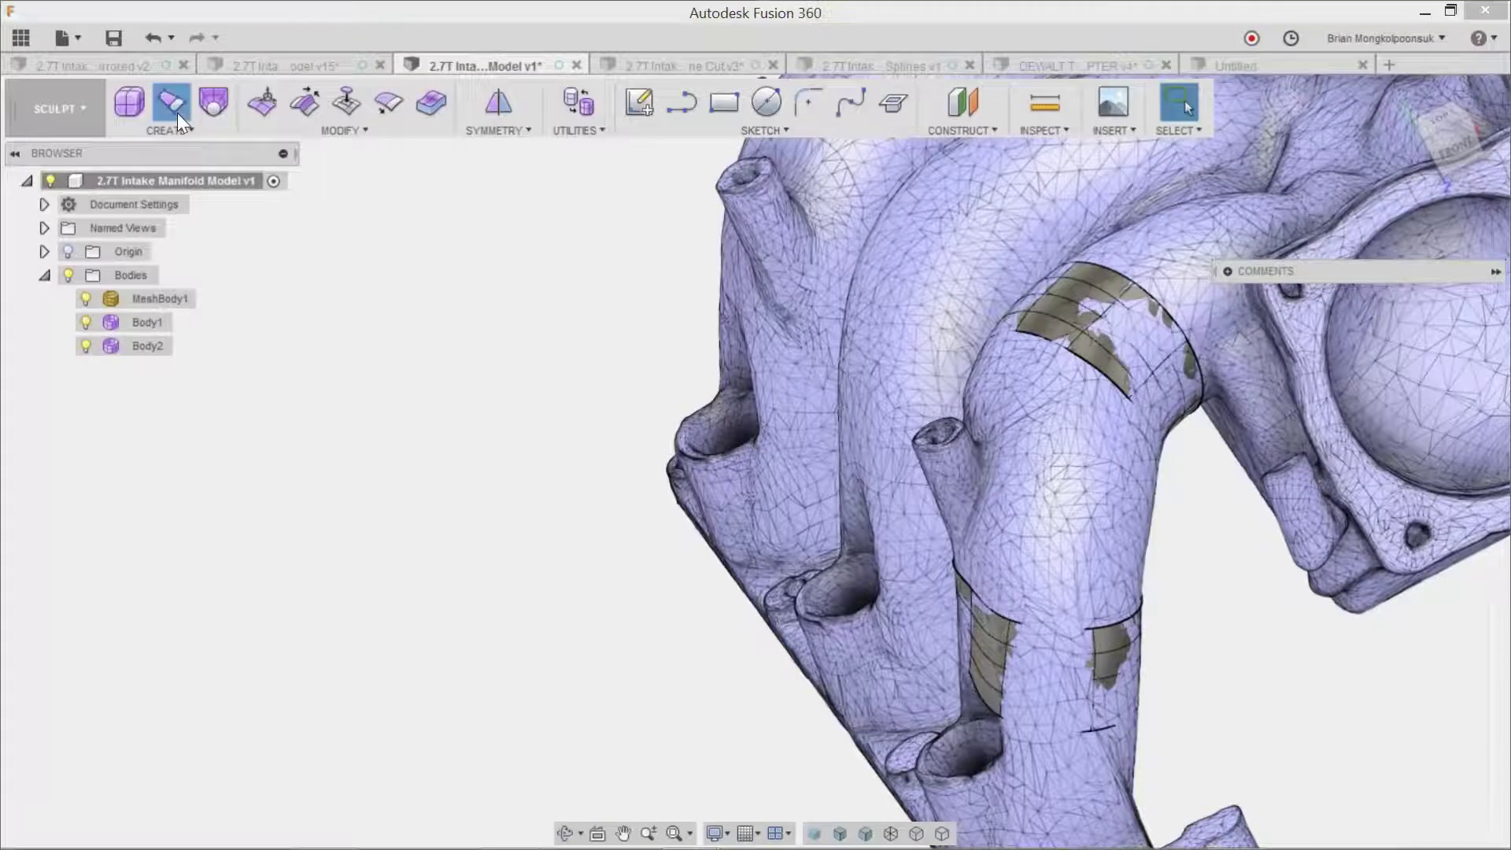
left_click(1186, 387)
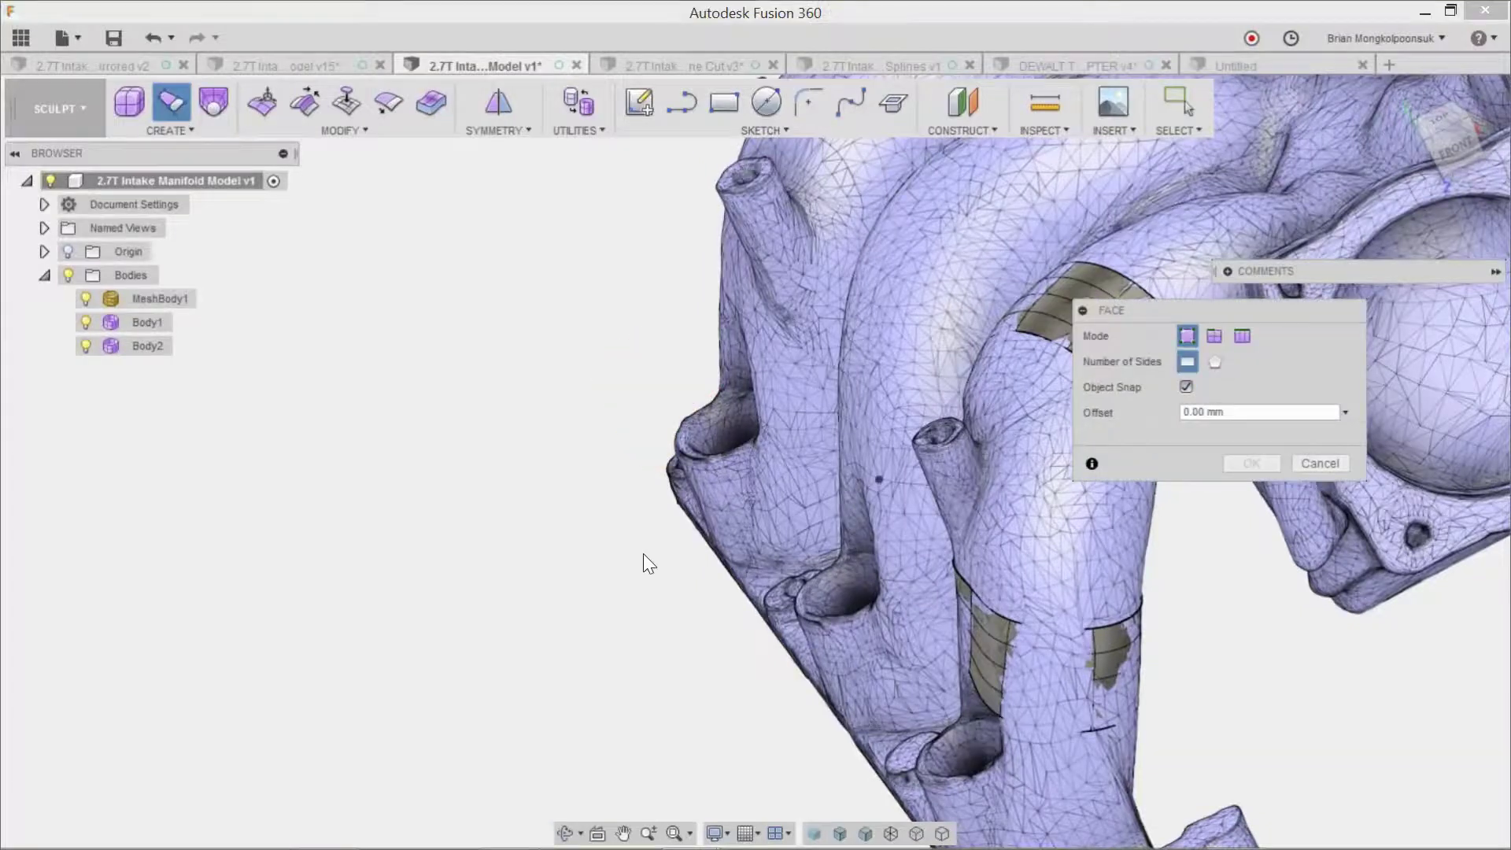
middle_click_drag(644, 554, 905, 543, "shift")
scroll(1028, 546, "down", 2)
scroll(1027, 546, "up", 3)
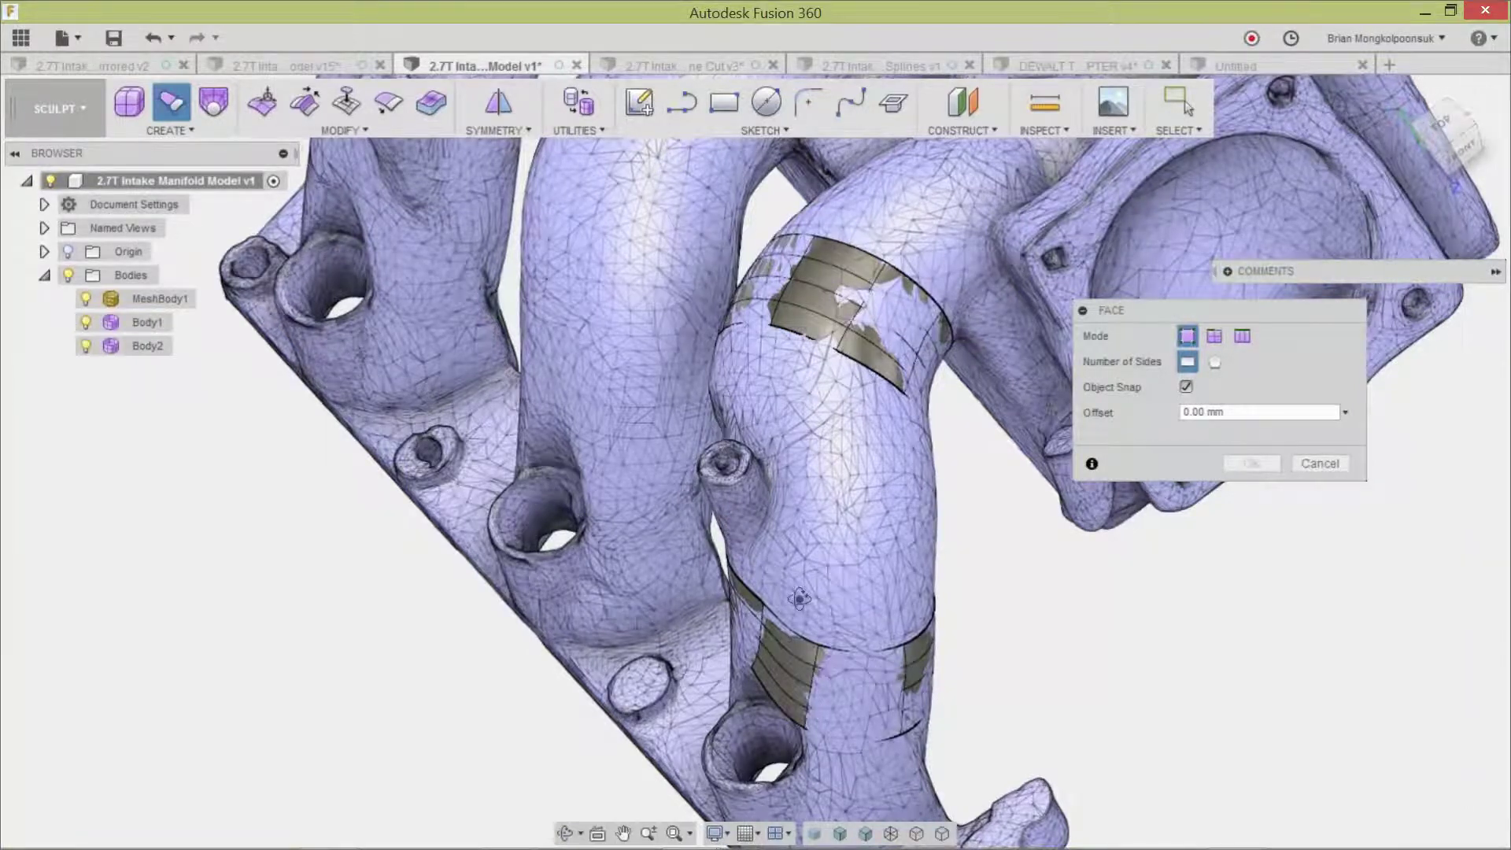
middle_click_drag(798, 605, 797, 539, "shift")
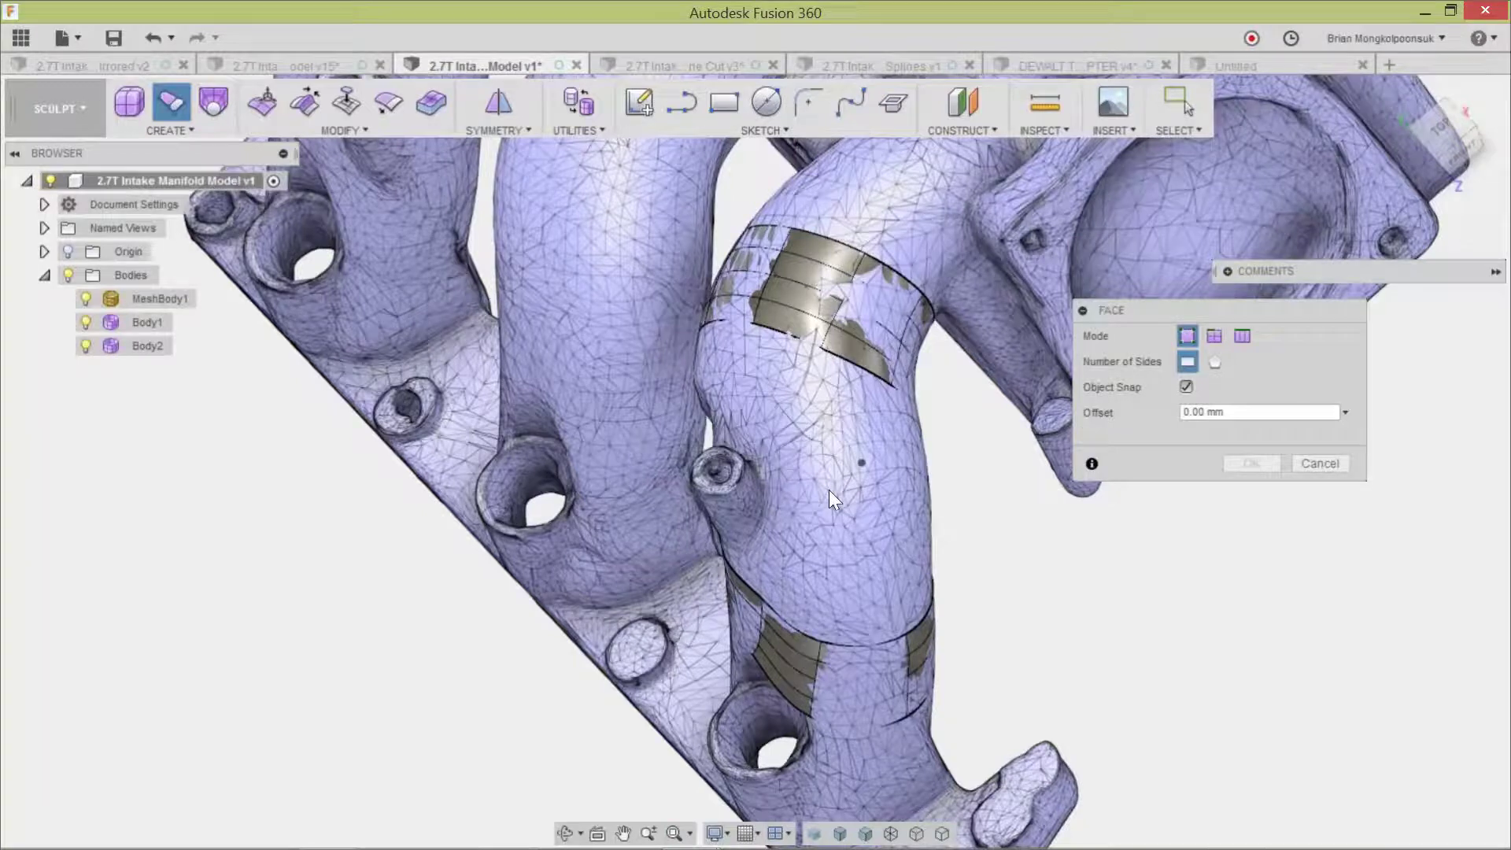
left_click(764, 445)
left_click(825, 543)
left_click(819, 456)
middle_click_drag(810, 534, 885, 484, "shift")
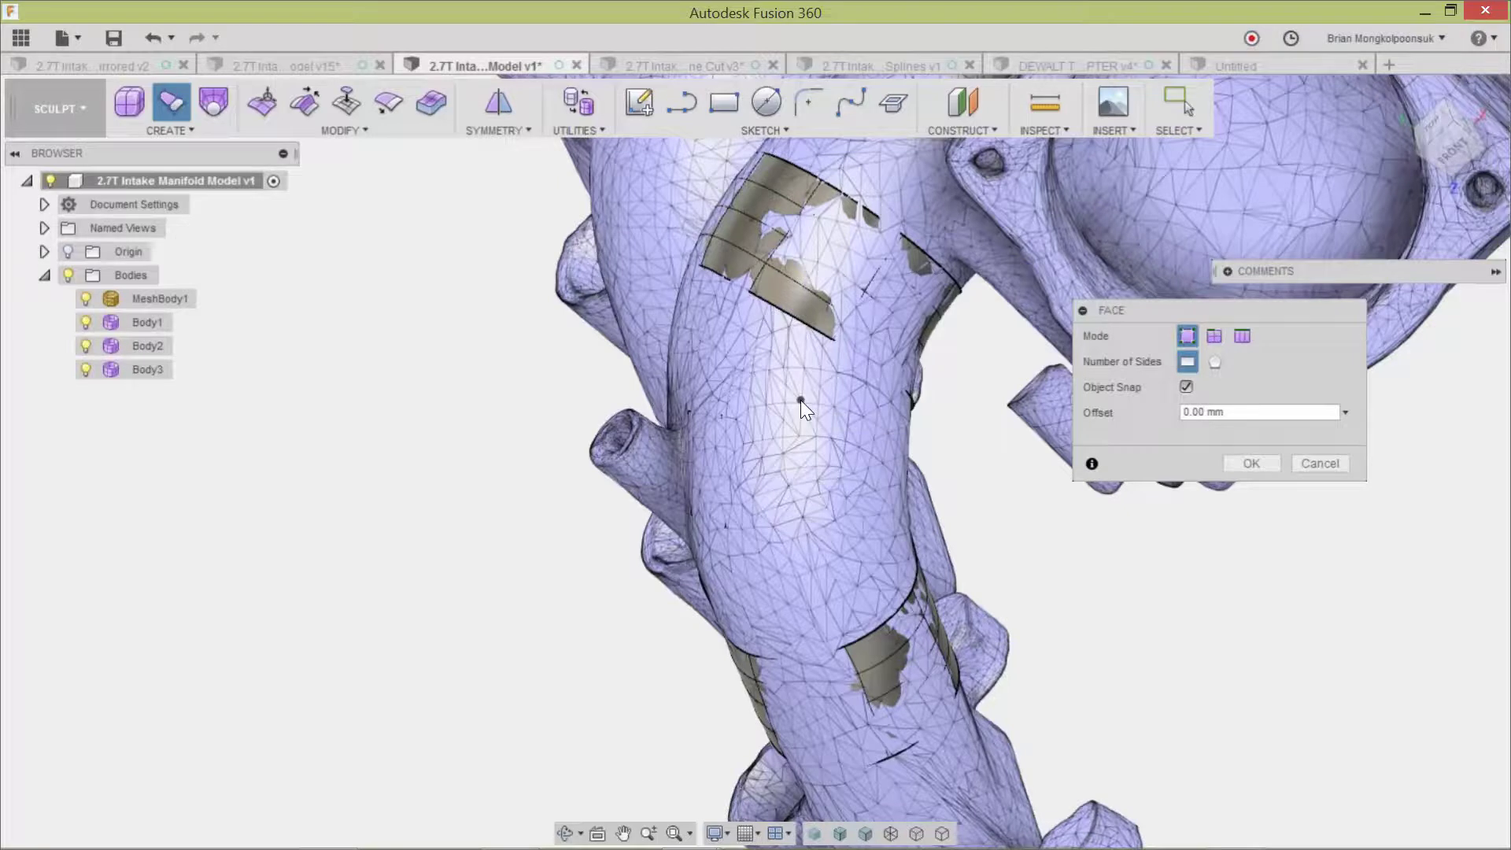
left_click(1229, 461)
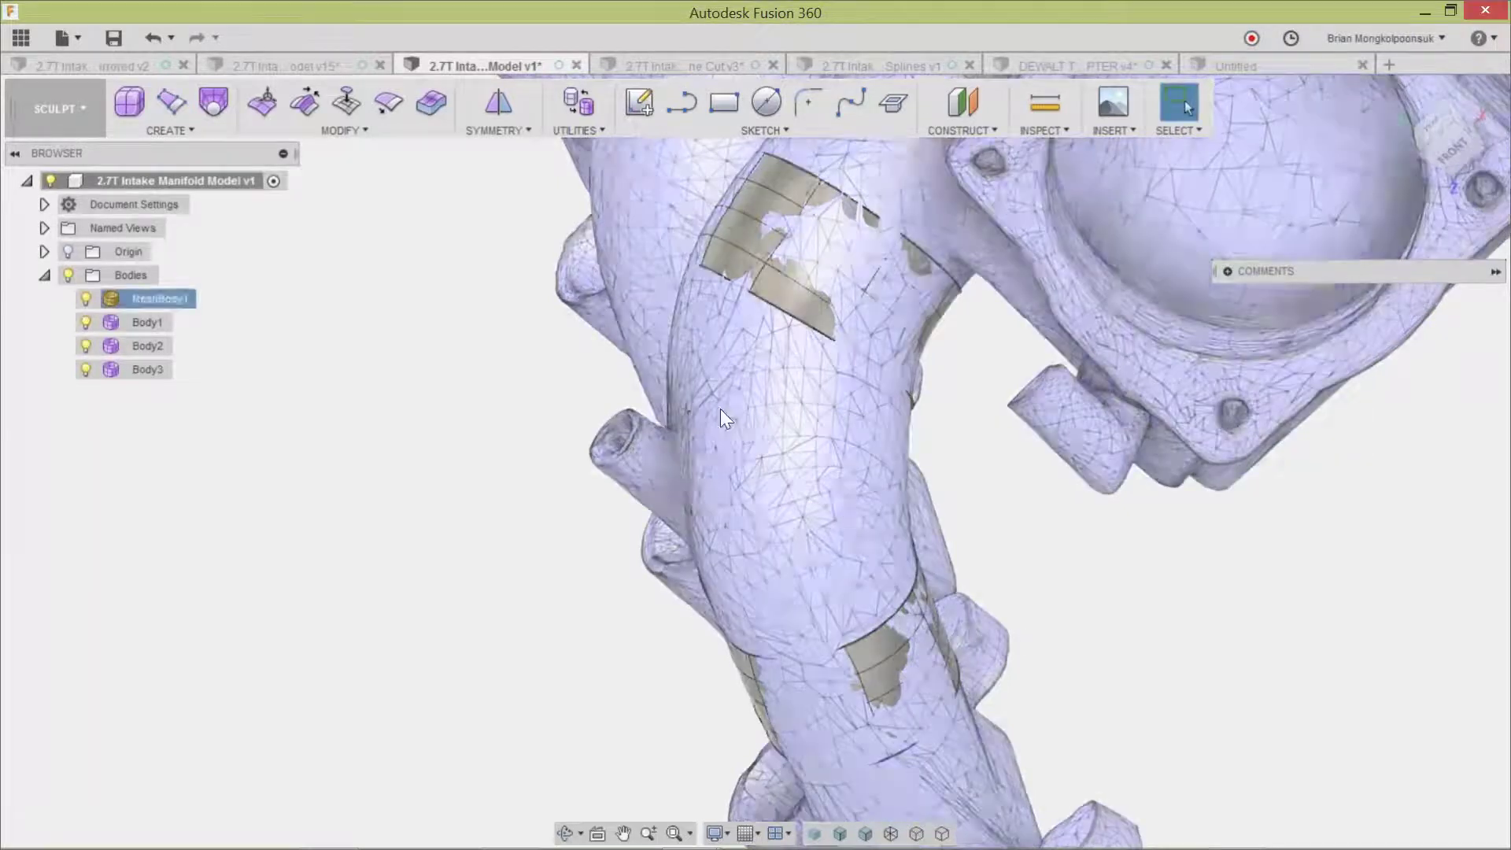
Set the opacity of the manifold mesh body to 20%.
scroll(621, 389, "down", 1)
scroll(621, 389, "down", 1)
scroll(759, 434, "up", 1)
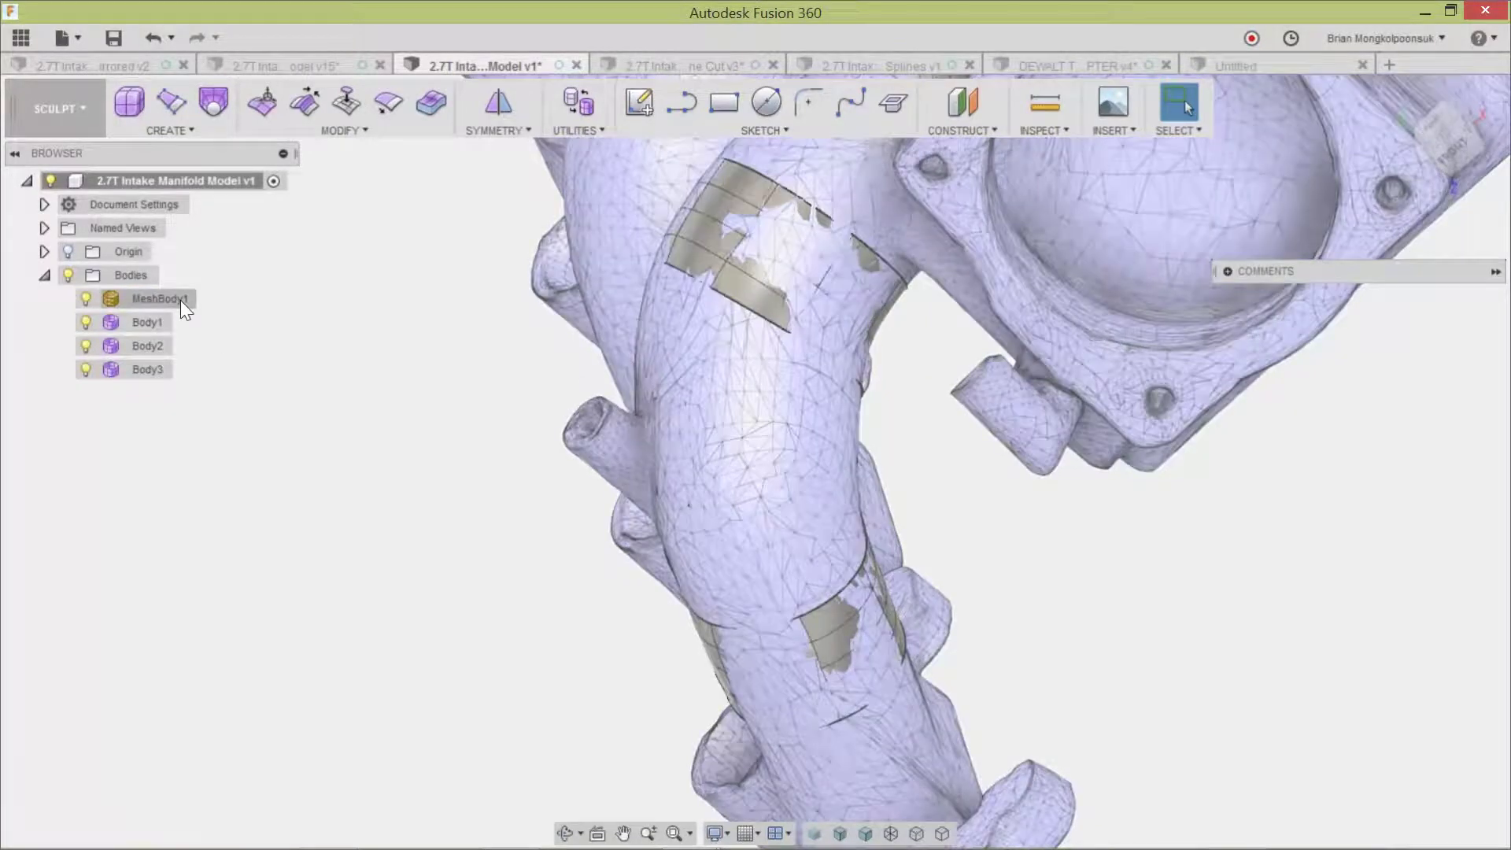
left_click(180, 300)
right_click(180, 300)
mouse_move(300, 711)
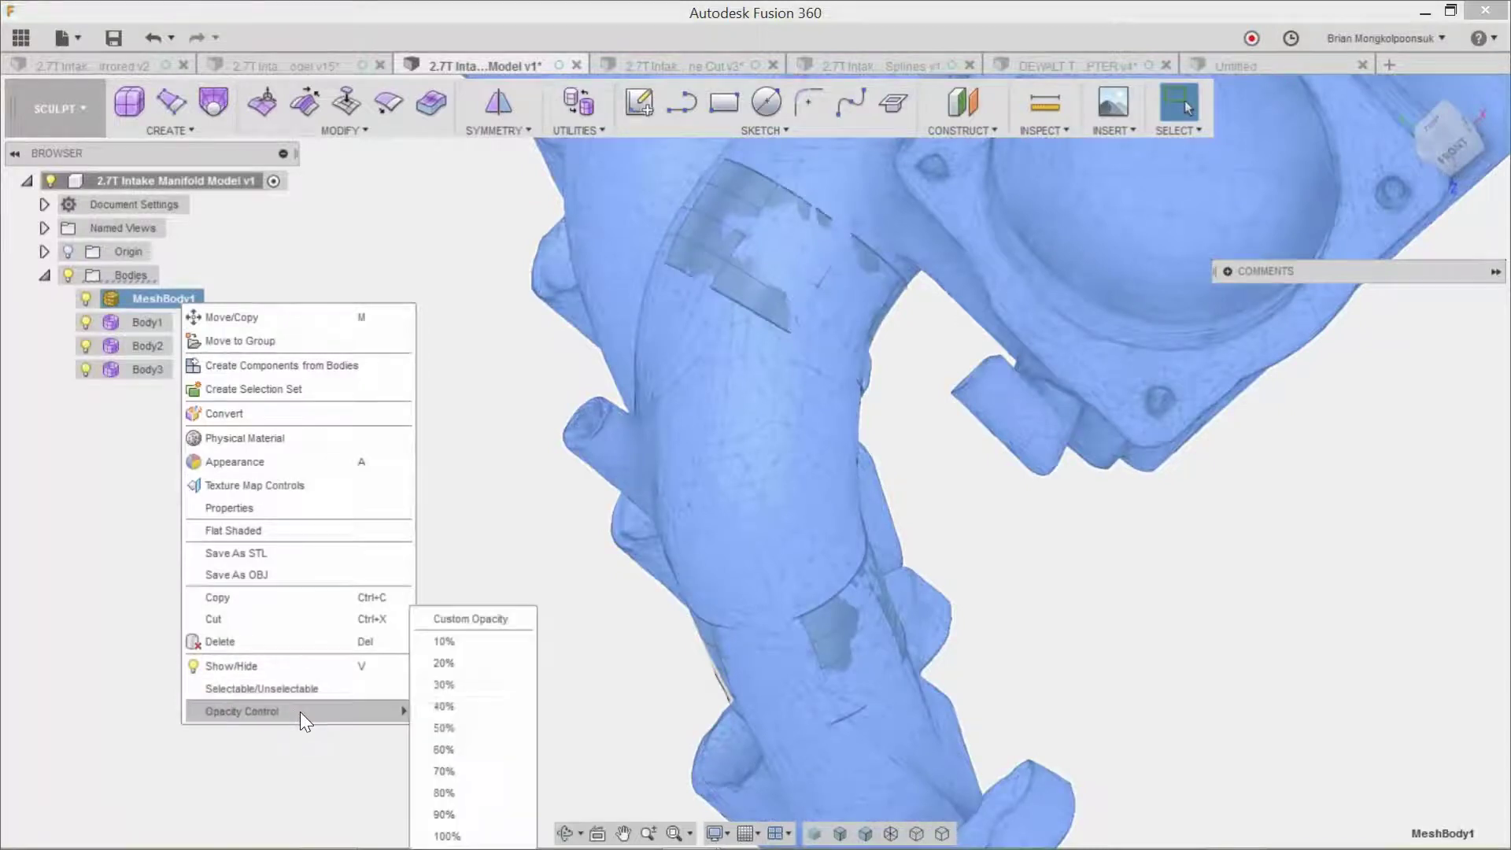
left_click(452, 668)
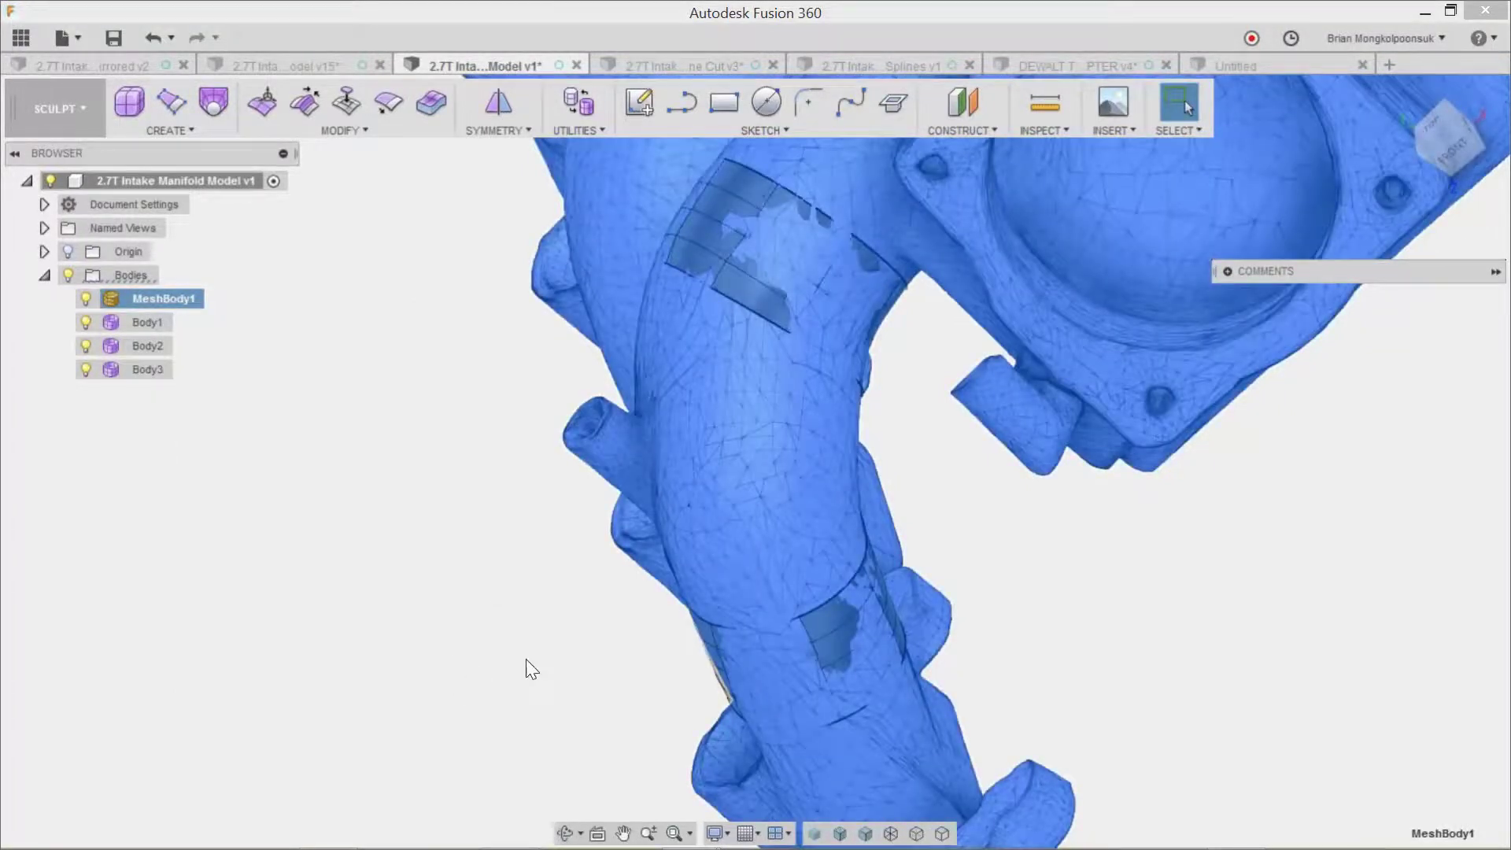
Add a second four-sided face with object snap on, sharing an edge with the first face and following the runner surface.
middle_click_drag(953, 567, 1004, 566, "shift")
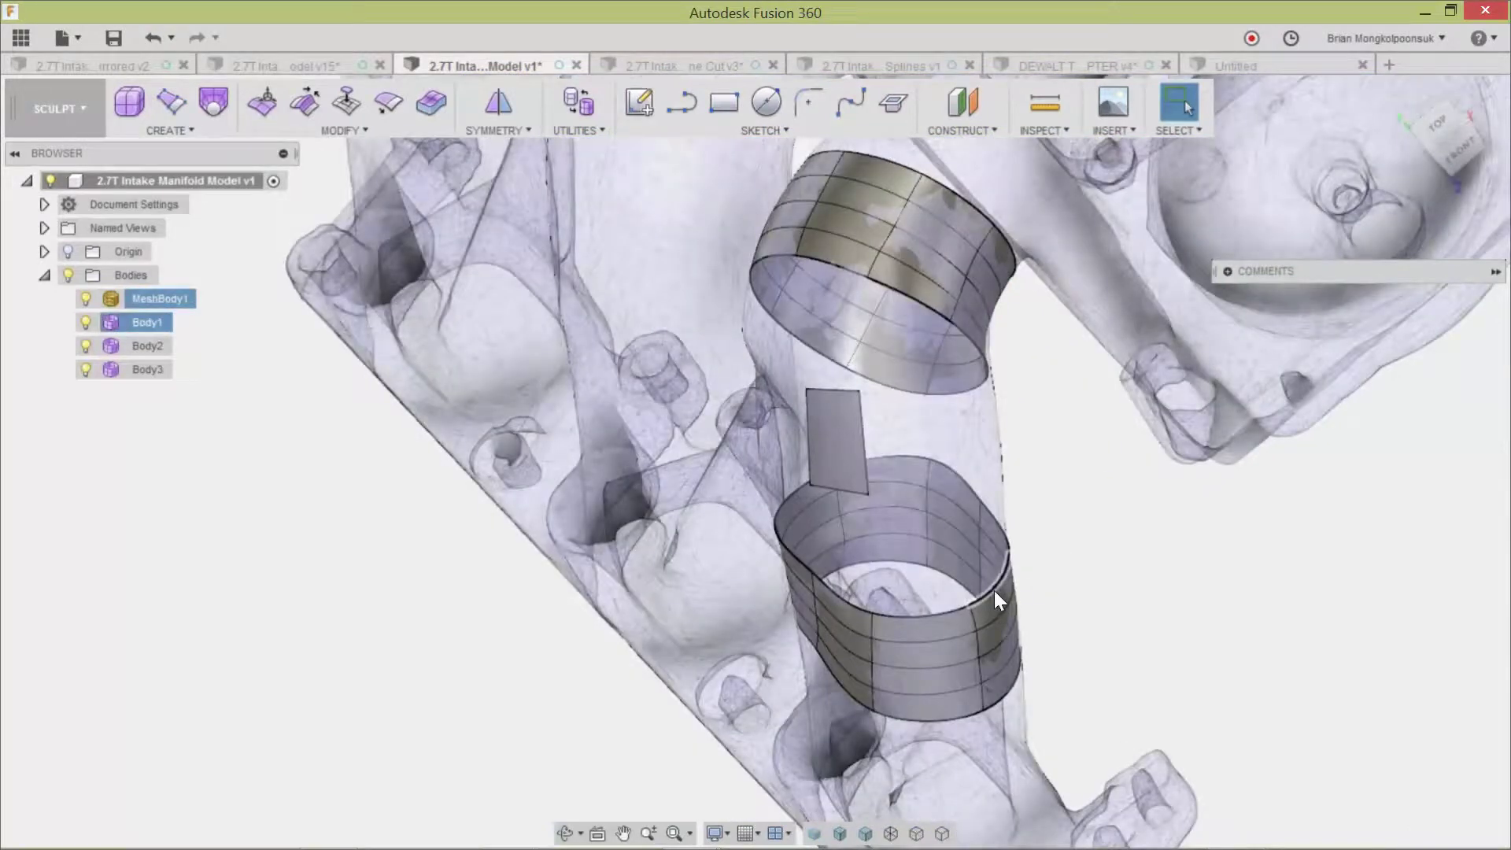
middle_click_drag(1114, 549, 1094, 515, "shift")
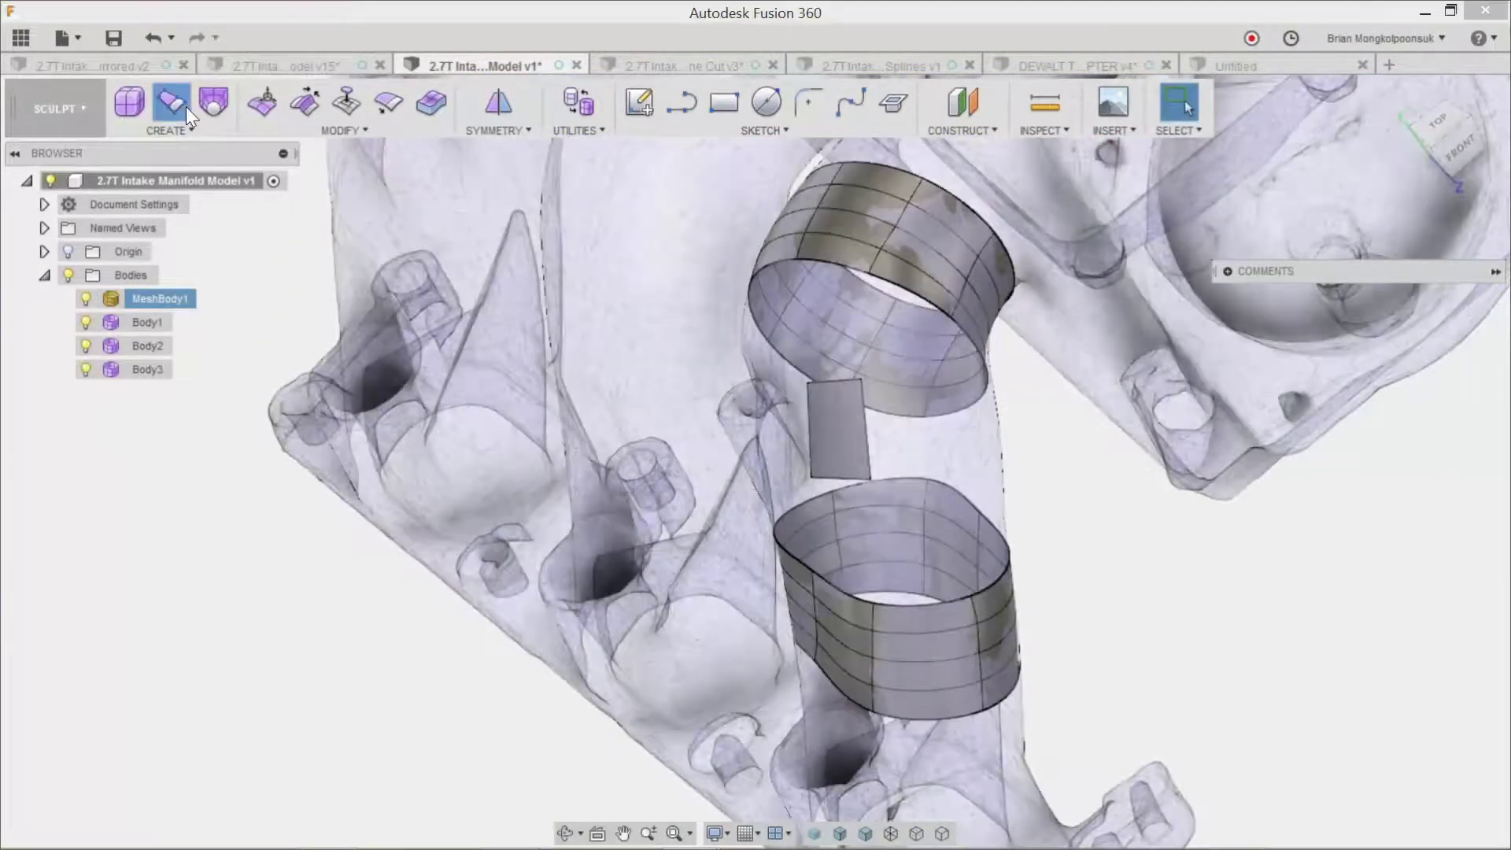
left_click(181, 104)
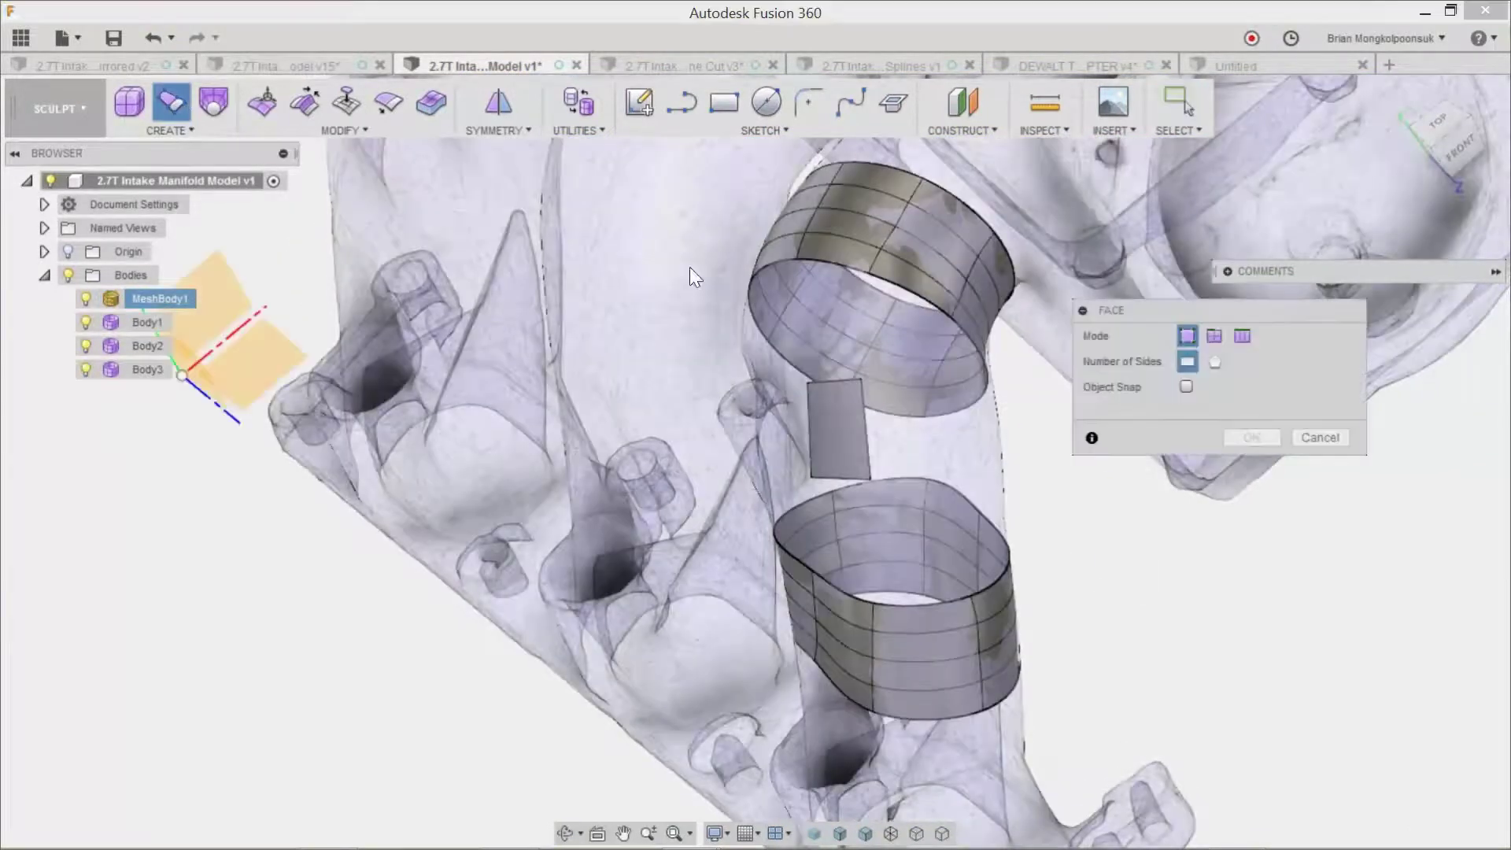
left_click(1186, 386)
left_click(862, 380)
middle_click_drag(954, 439, 947, 400, "shift")
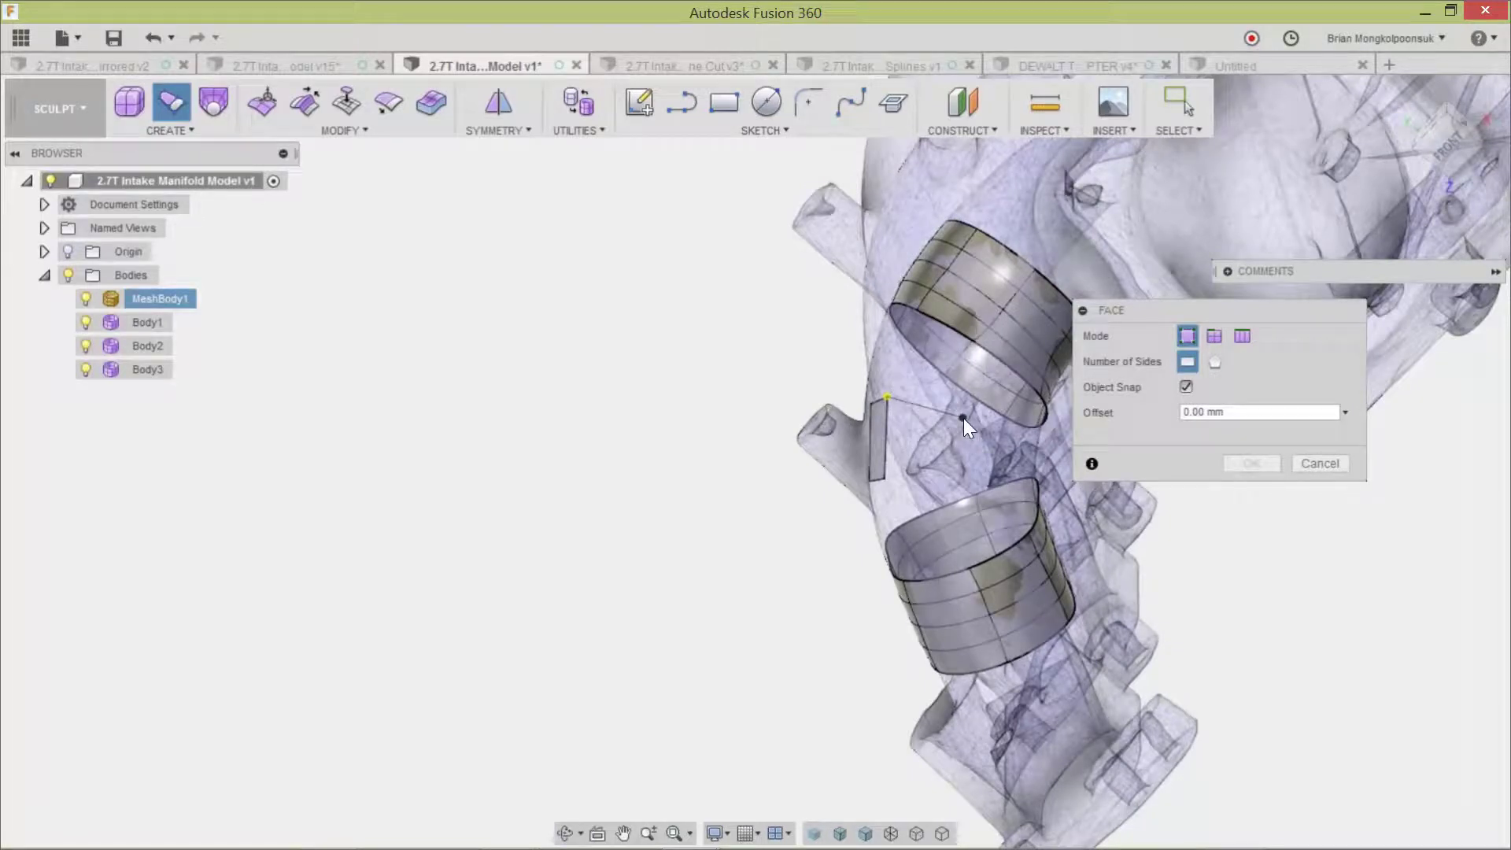
left_click(960, 414)
left_click(951, 476)
left_click(887, 476)
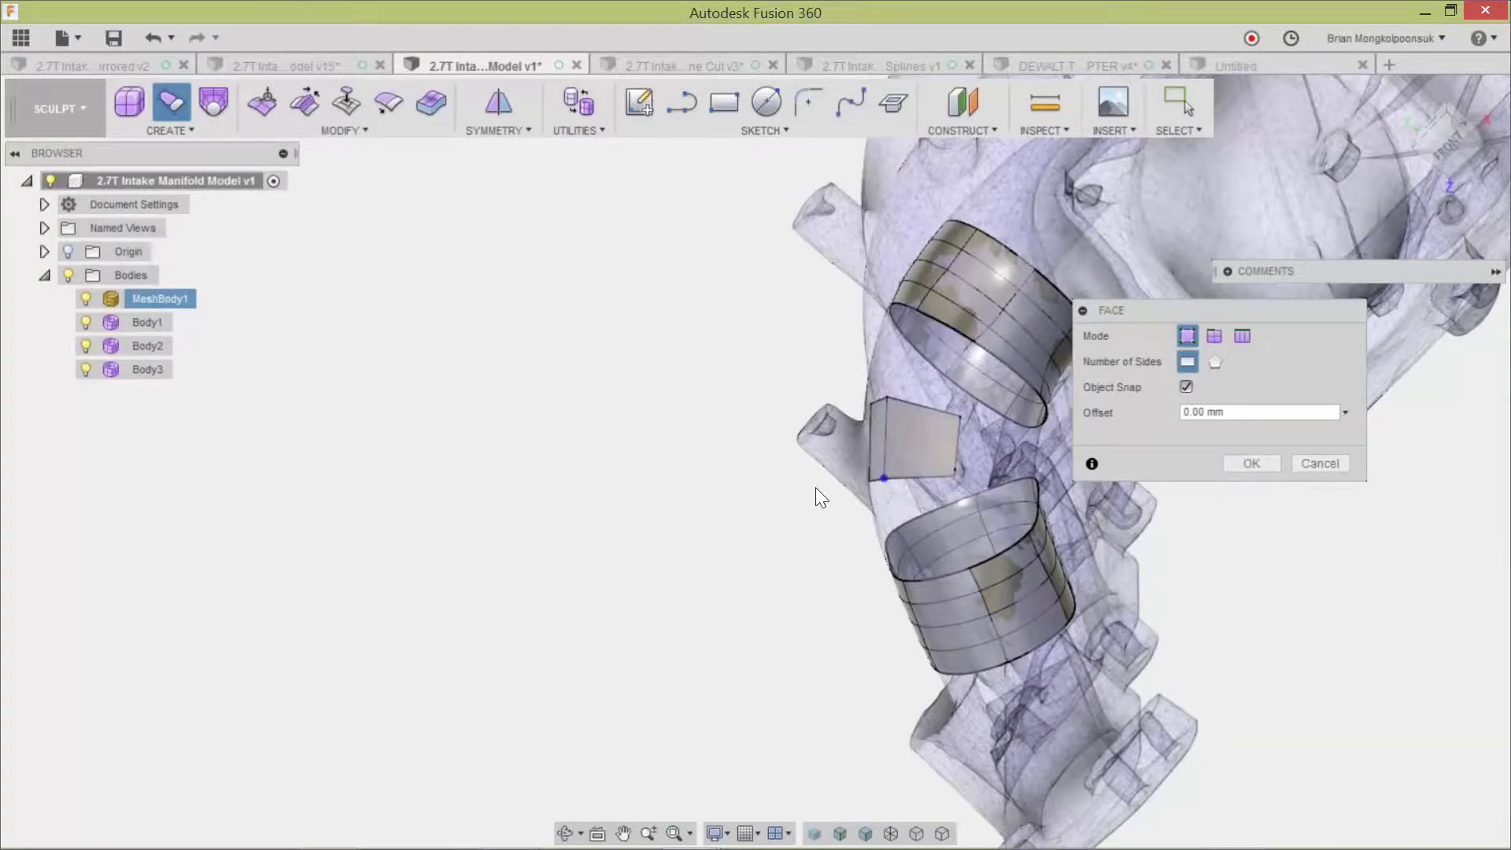
Add a third four-sided face onto the free edge of the second one, continuing the strip around the runner.
scroll(755, 516, "down", 3)
scroll(946, 504, "up", 3)
middle_click_drag(972, 502, 927, 479, "shift")
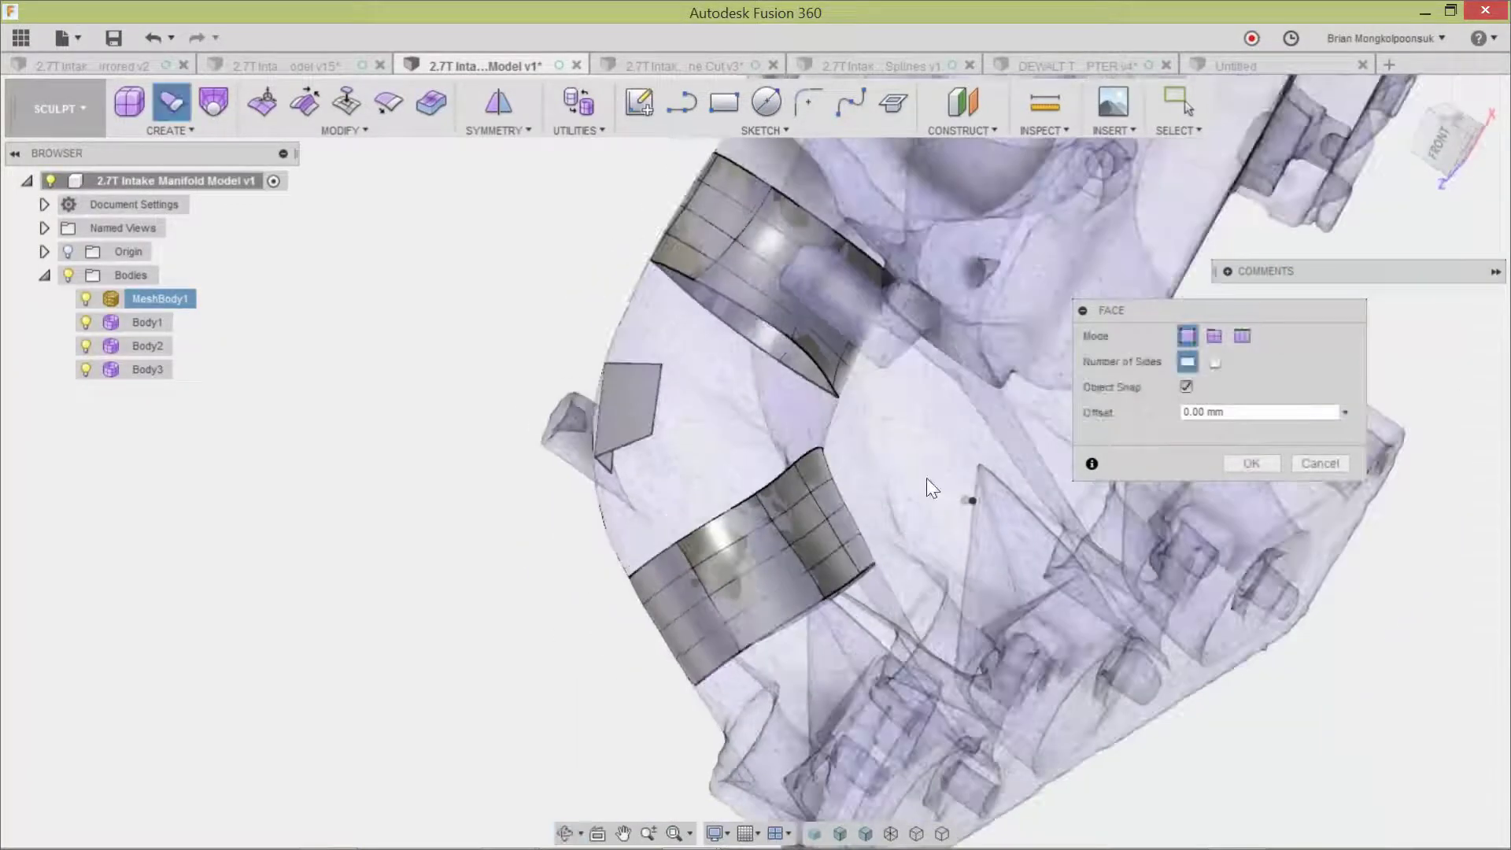
left_click(664, 368)
left_click(761, 389)
left_click(753, 427)
left_click(652, 433)
middle_click_drag(726, 527, 724, 427, "shift")
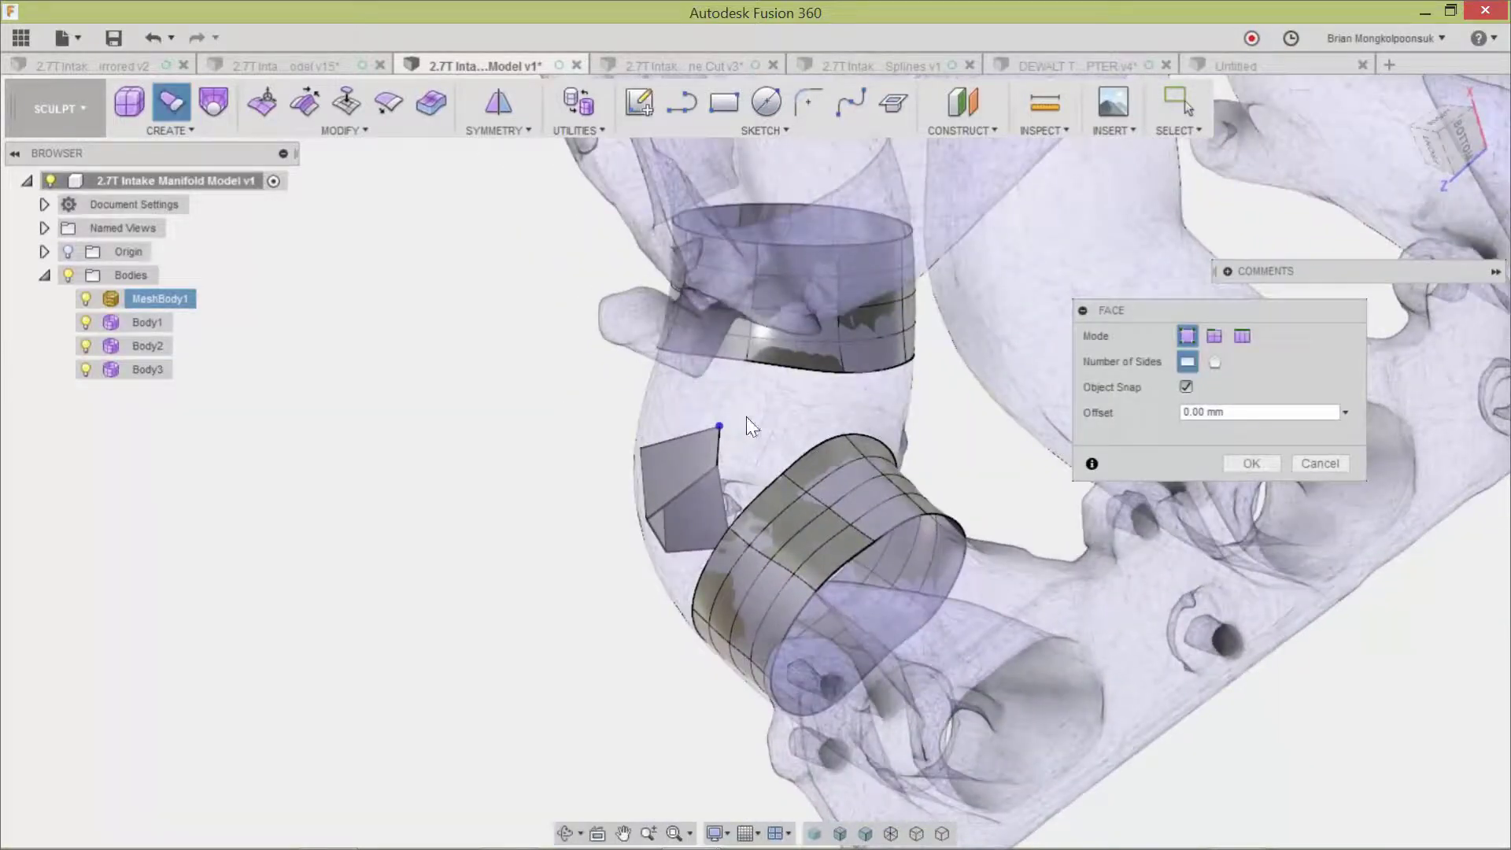
left_click(792, 411)
left_click(721, 456)
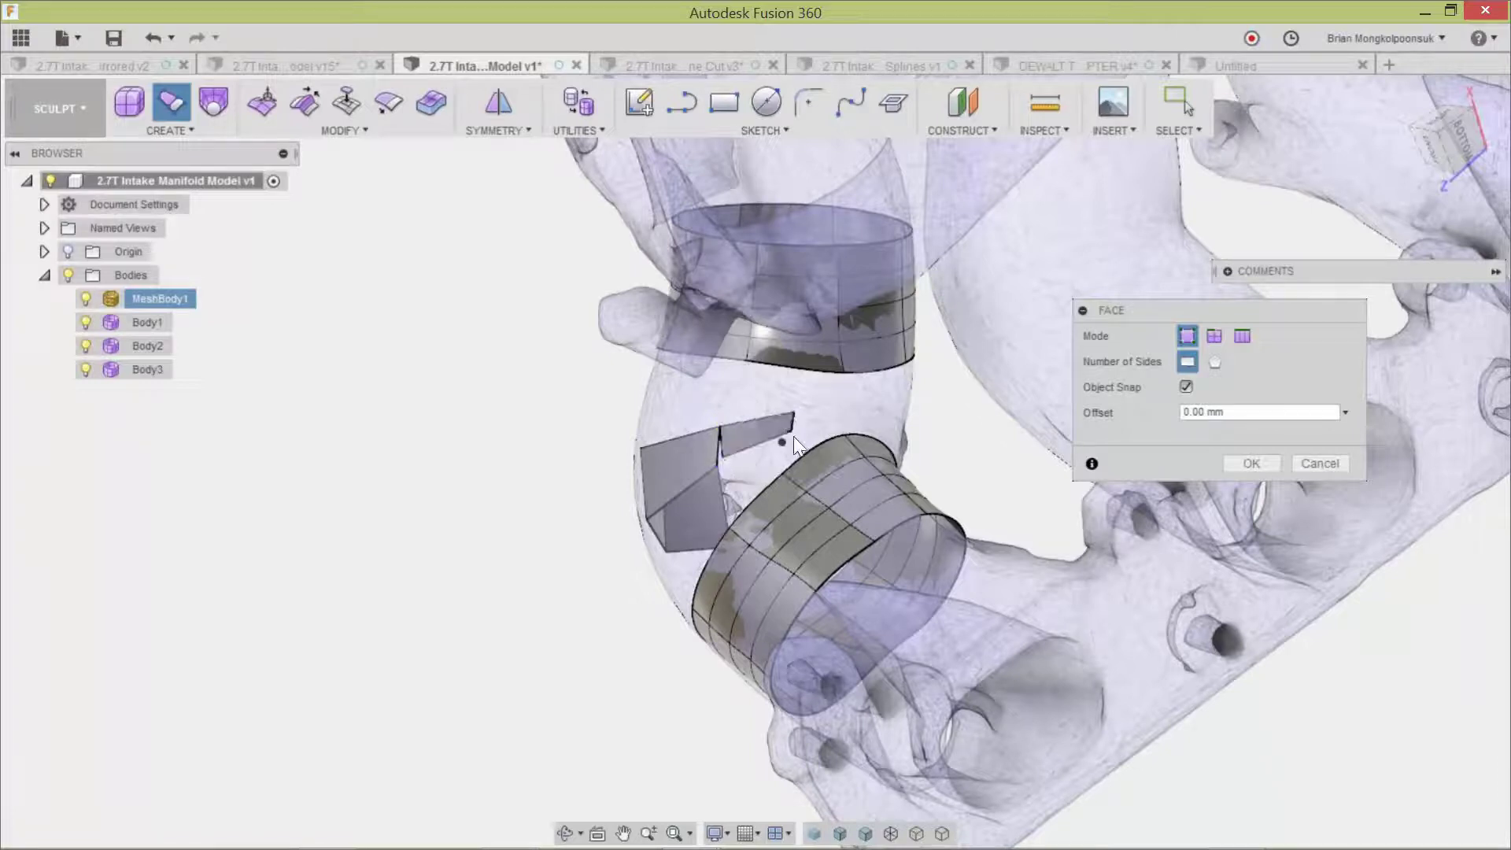
left_click(1312, 463)
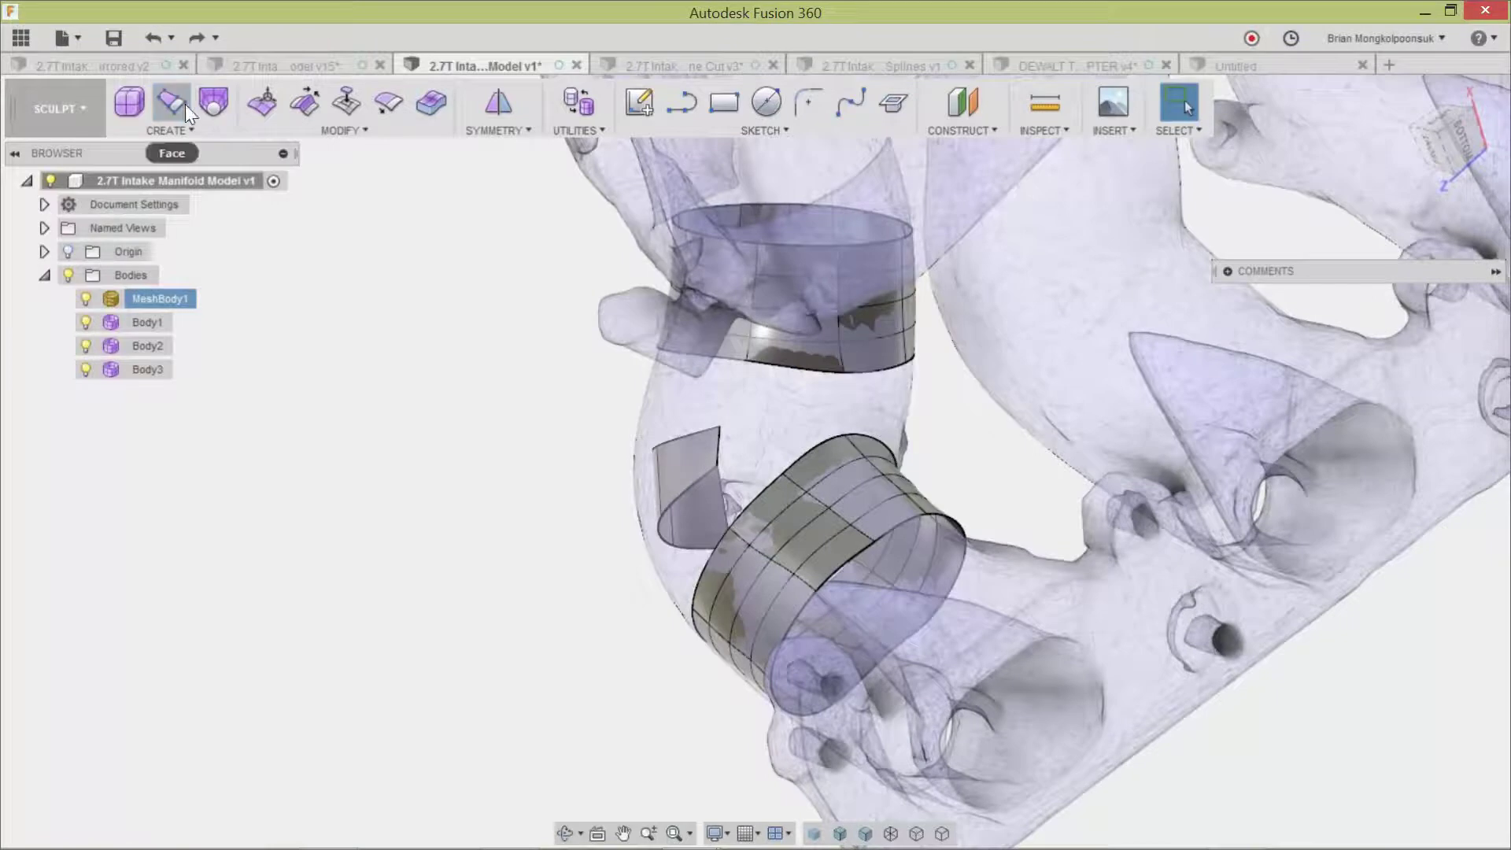
Extend the strip around the underside of the runner with a fourth and a fifth face, using object snap.
left_click(172, 103)
left_click(1186, 386)
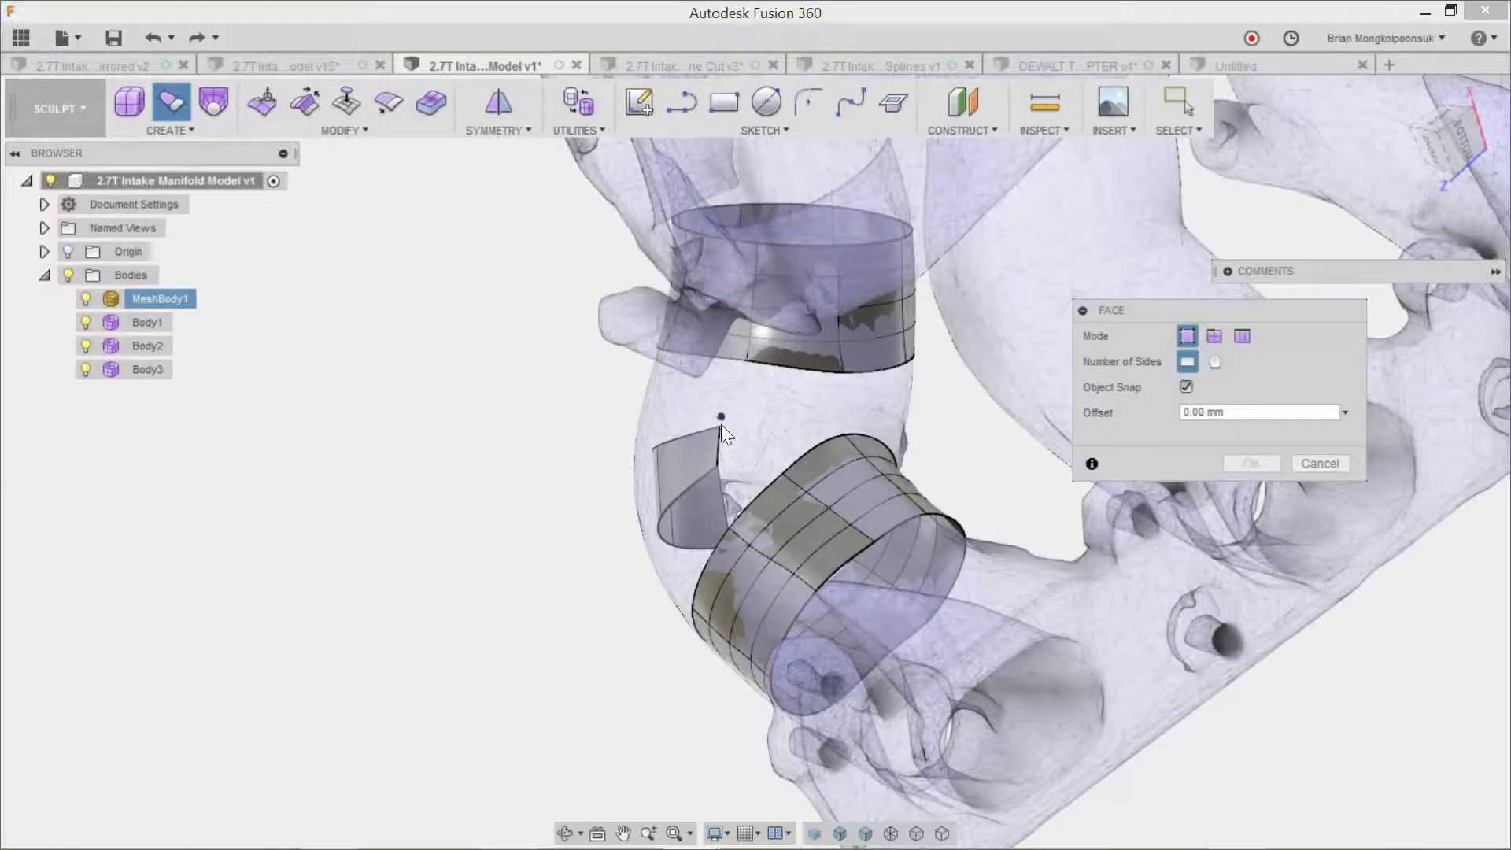
left_click(721, 425)
left_click(796, 413)
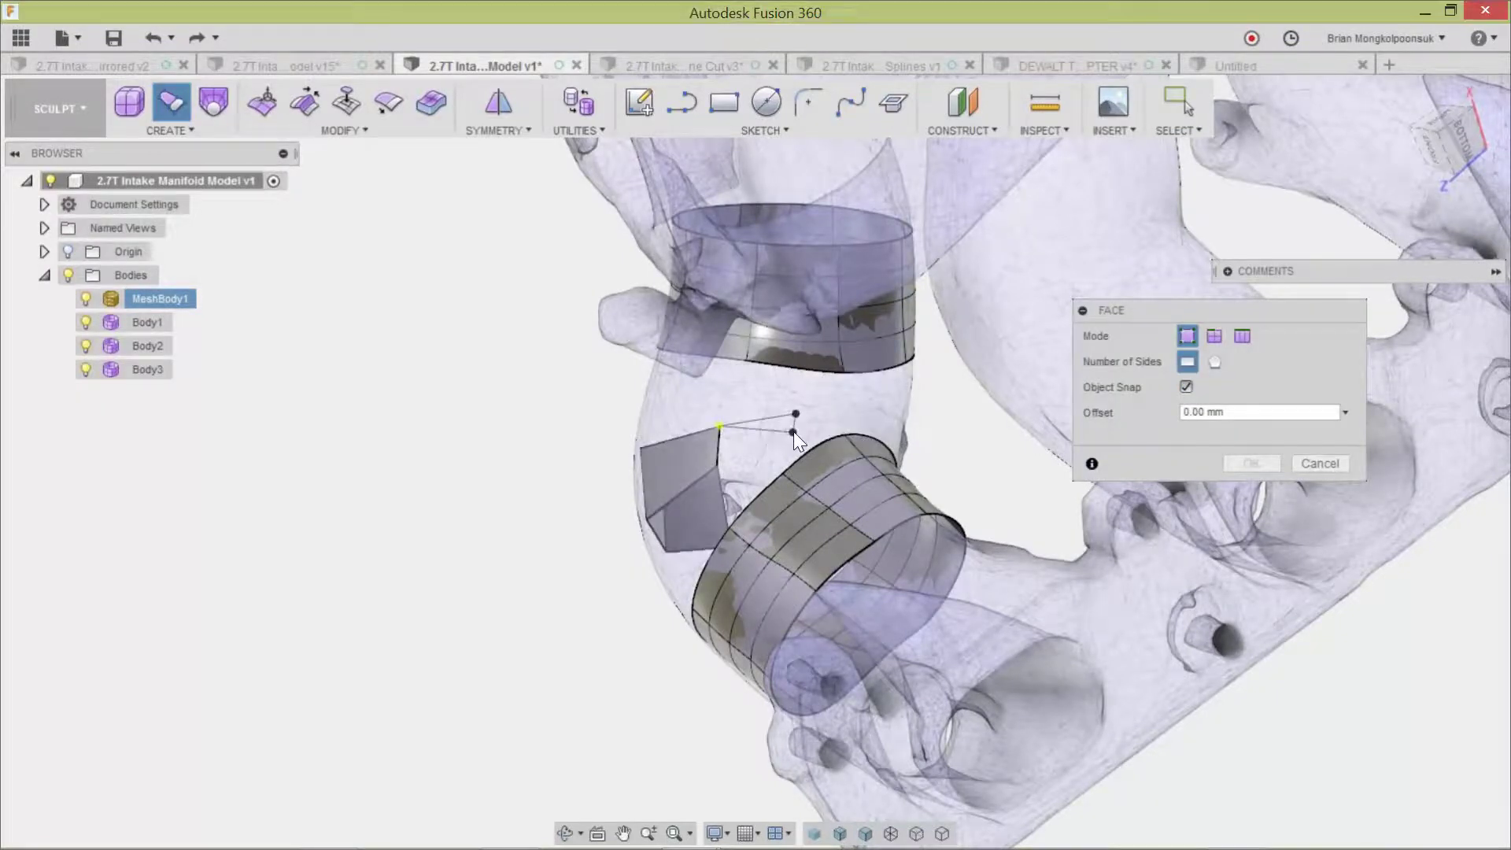
middle_click_drag(721, 466, 806, 456, "shift")
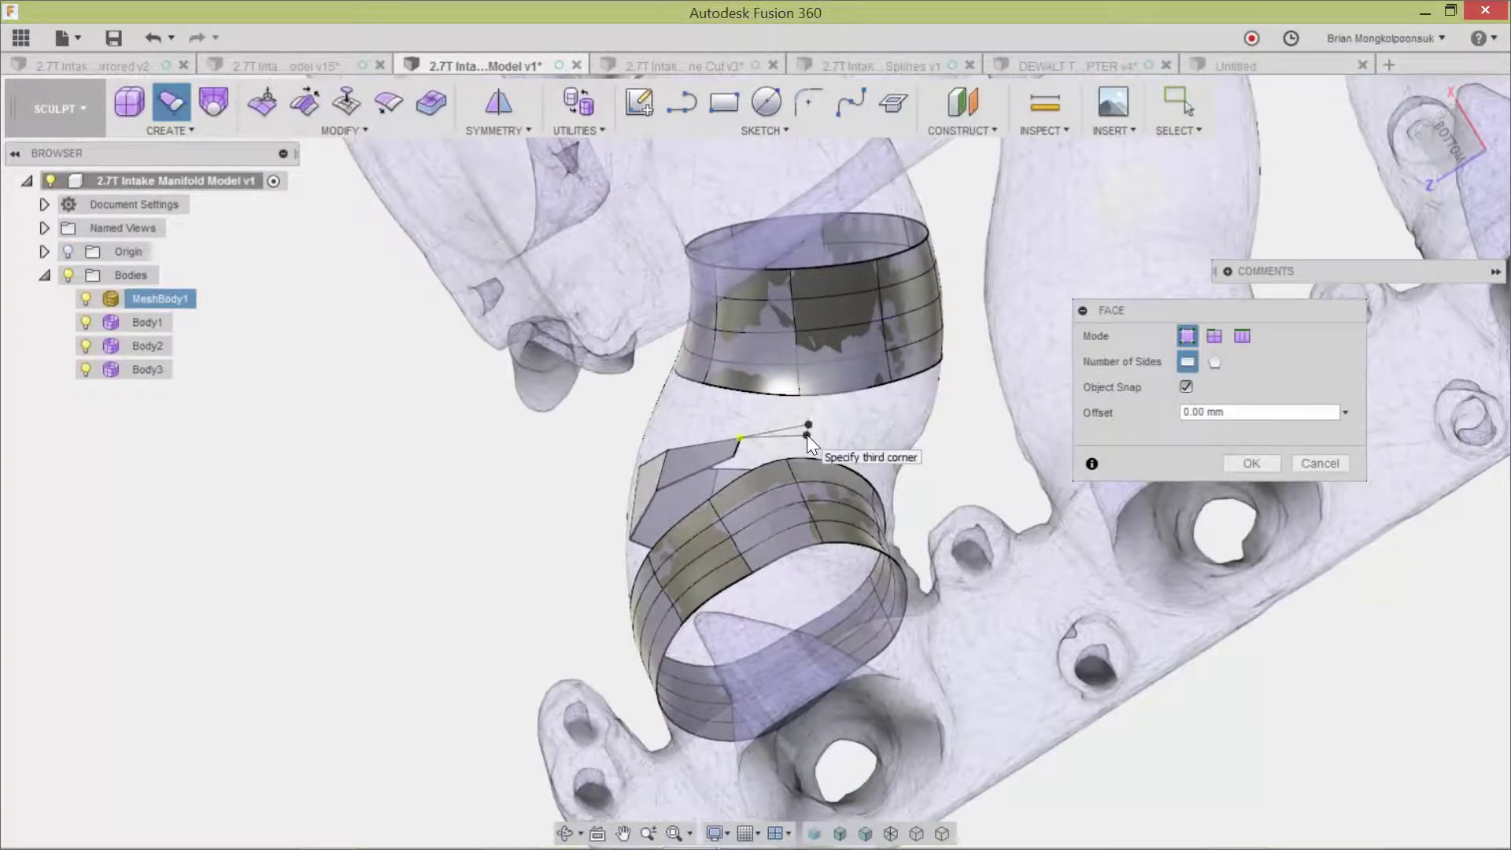
left_click(808, 436)
left_click(735, 457)
middle_click_drag(772, 469, 886, 411, "shift")
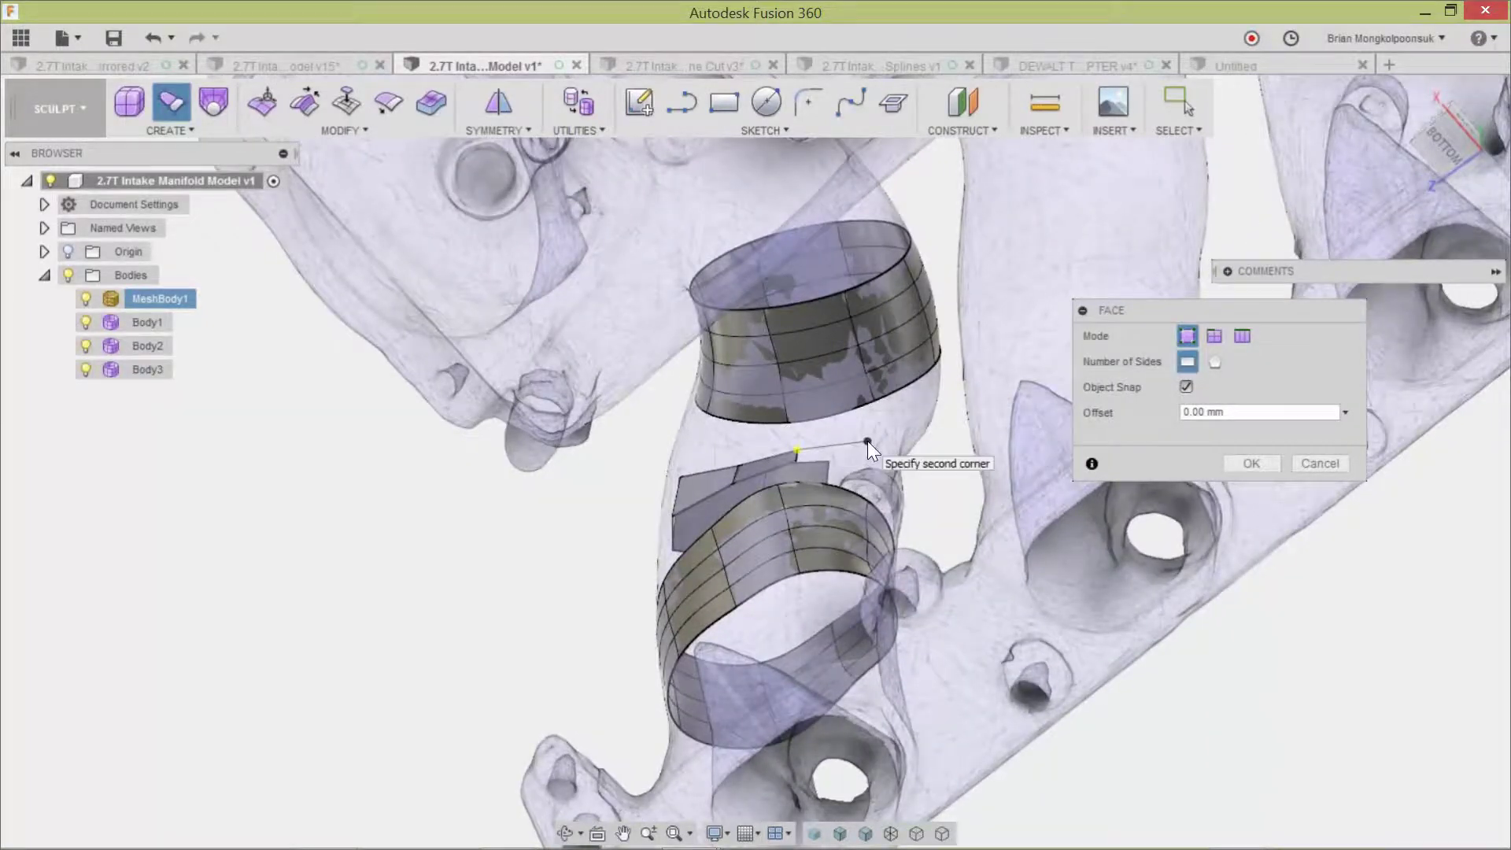
left_click(869, 444)
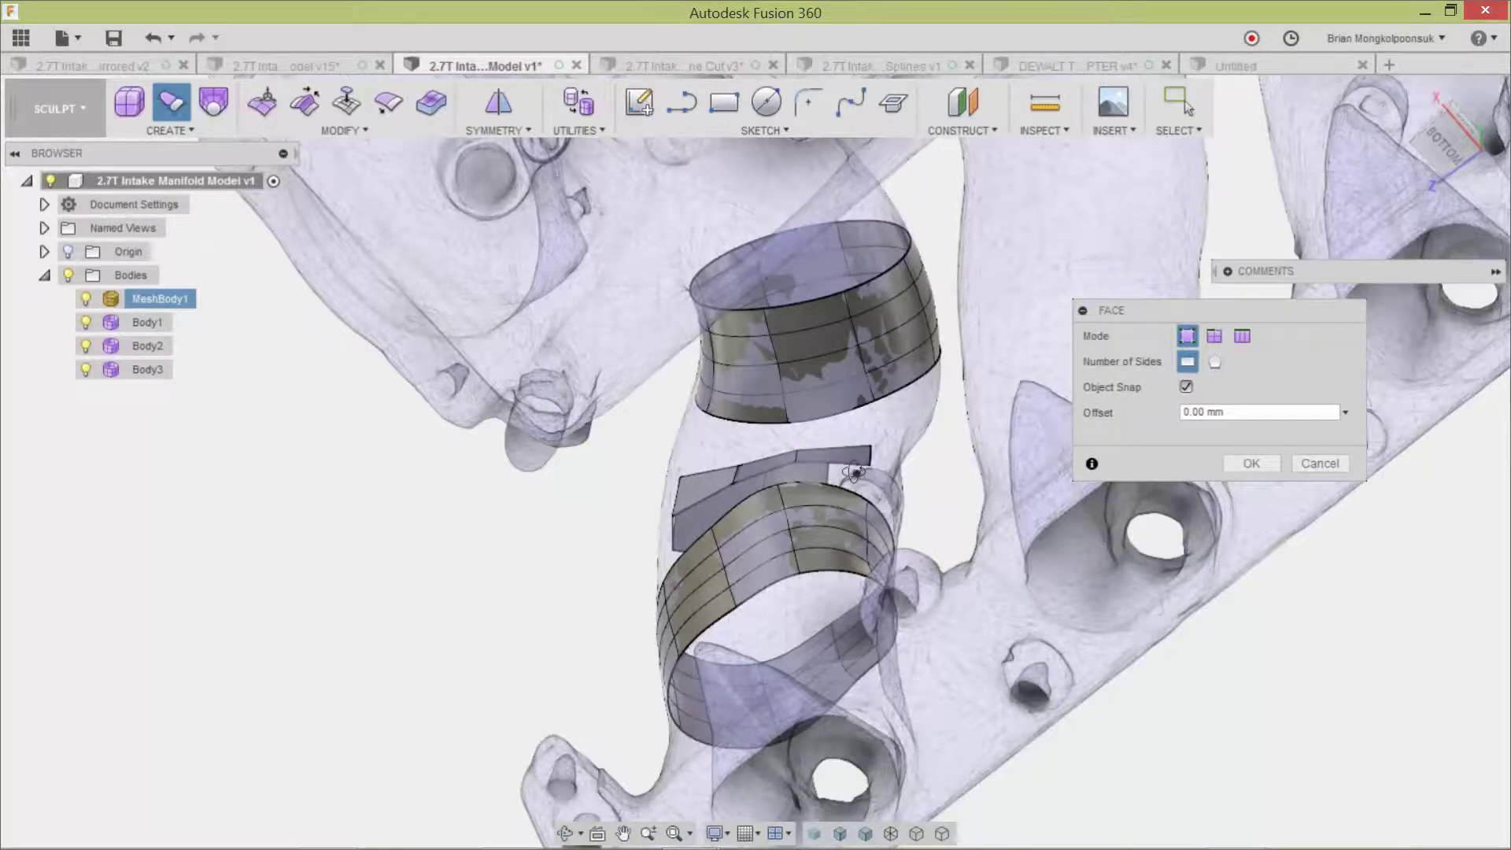
Add a sixth four-sided face from the strip's free edge along the inner side of the runner.
middle_click_drag(854, 473, 746, 462, "shift")
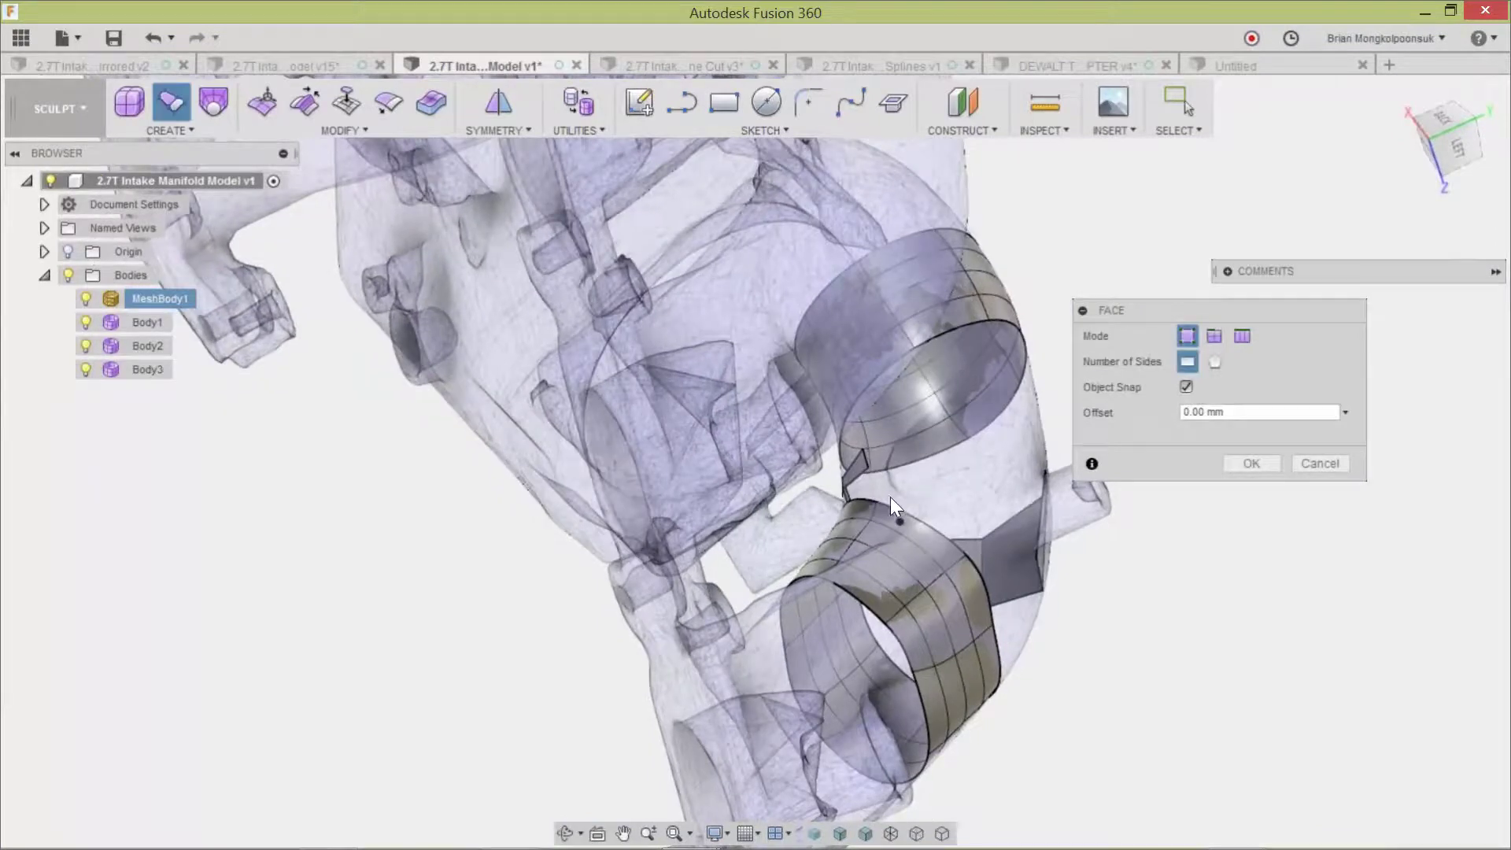
middle_click_drag(895, 488, 958, 454, "shift")
left_click(971, 425)
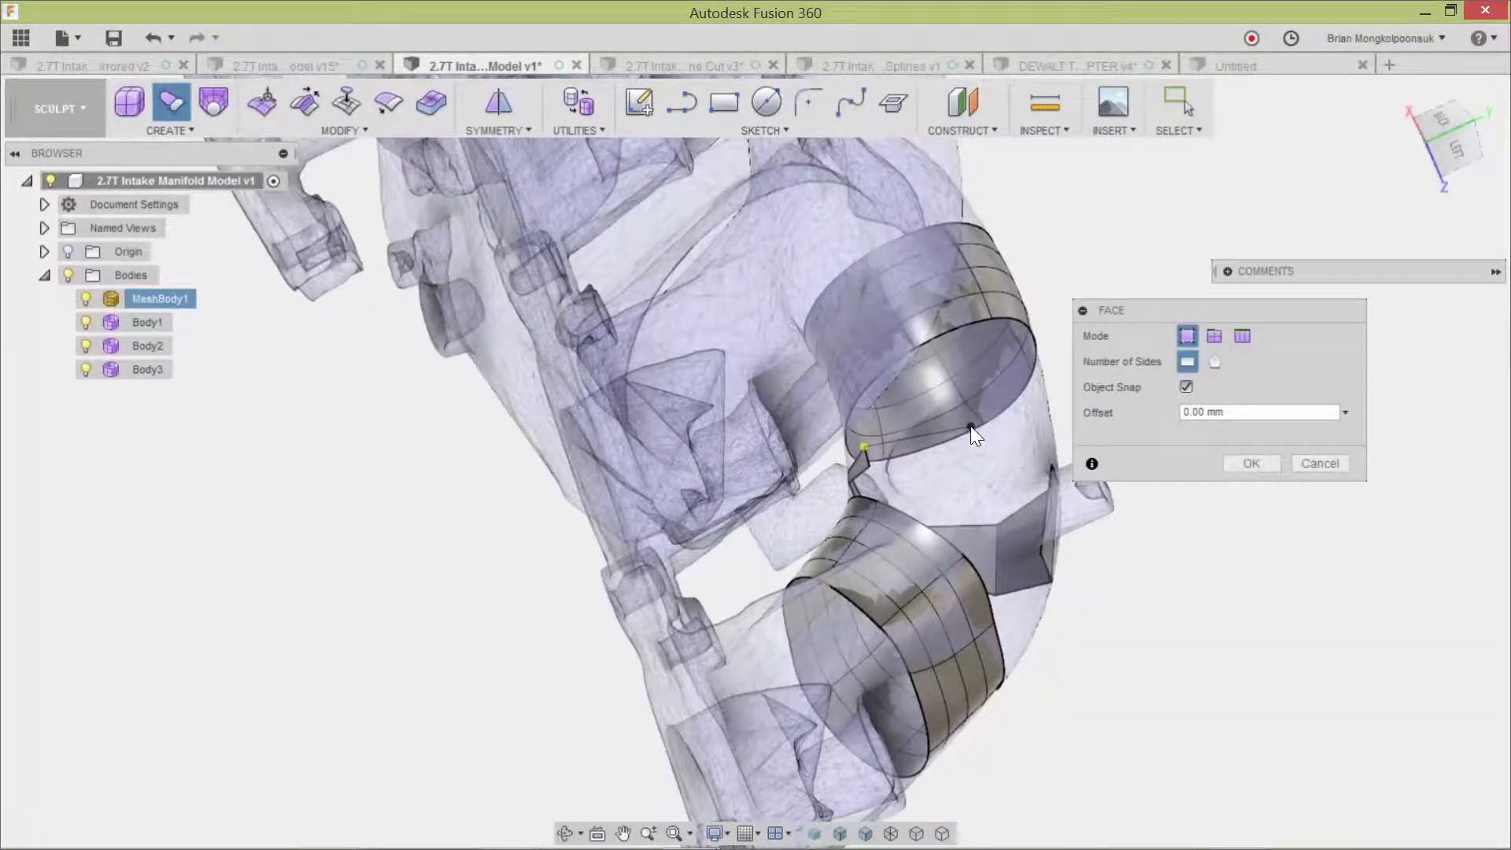
left_click(961, 495)
left_click(878, 471)
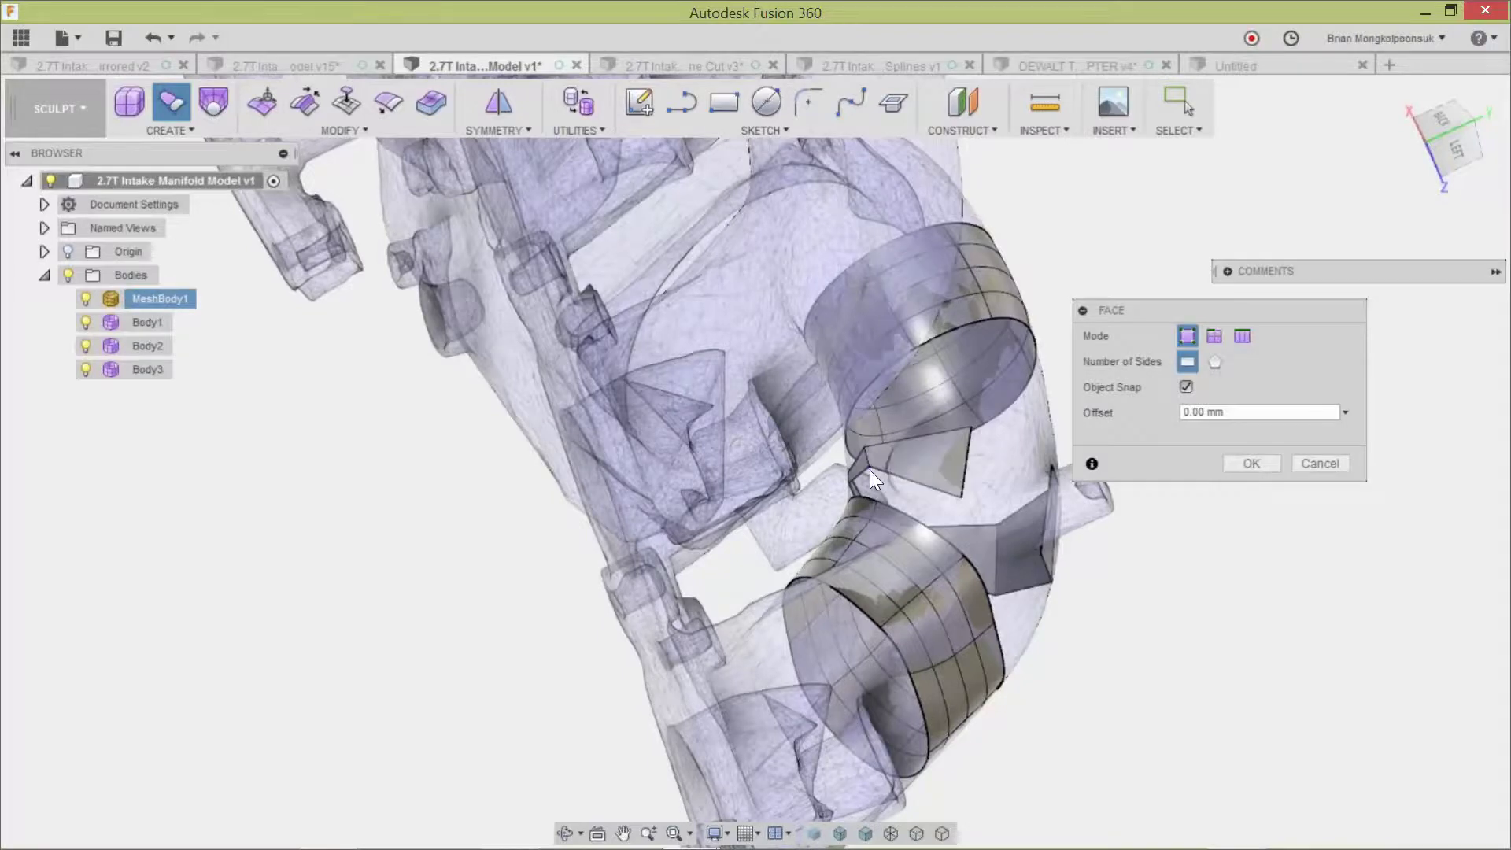
Close the ring around the runner with a face between the strip's free end and the first face, and finish the Face command.
middle_click_drag(1005, 532, 954, 536, "shift")
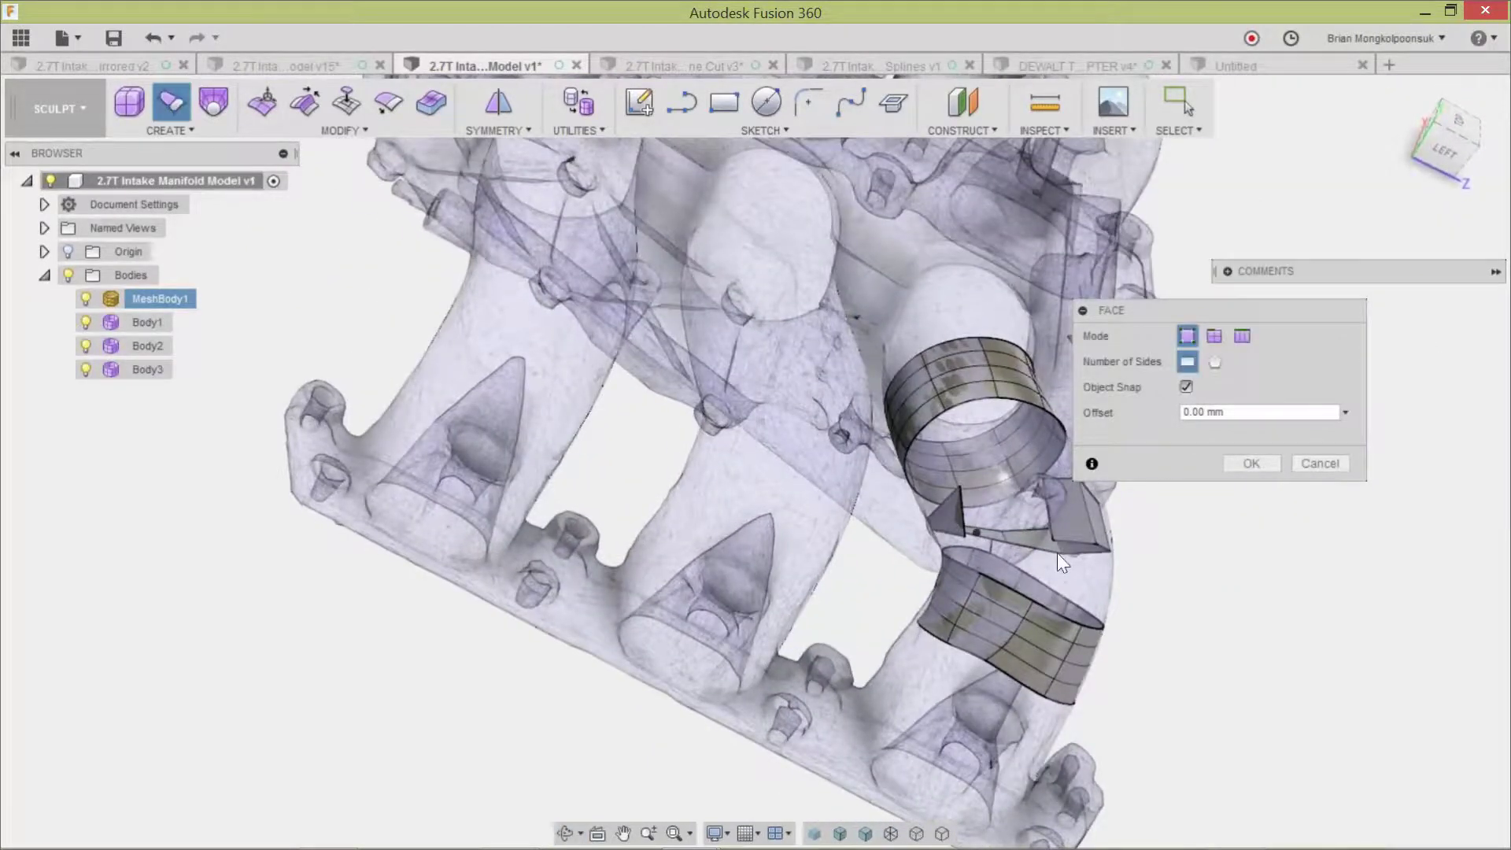
scroll(1091, 537, "down", 3)
scroll(1091, 537, "up", 5)
middle_click_drag(1051, 532, 1028, 541, "shift")
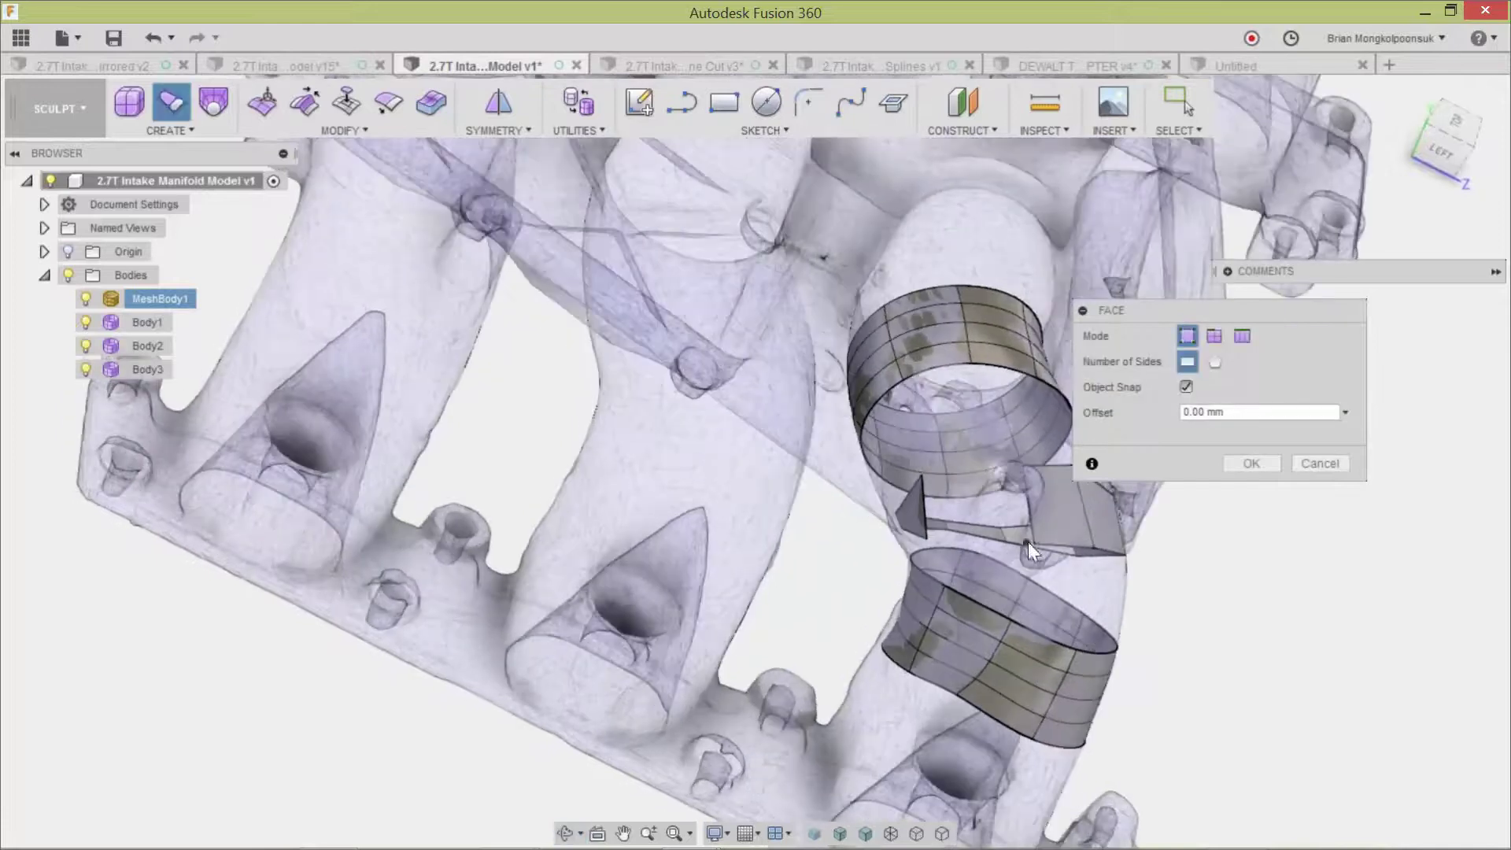
left_click(925, 481)
middle_click_drag(1025, 474, 1023, 506, "shift")
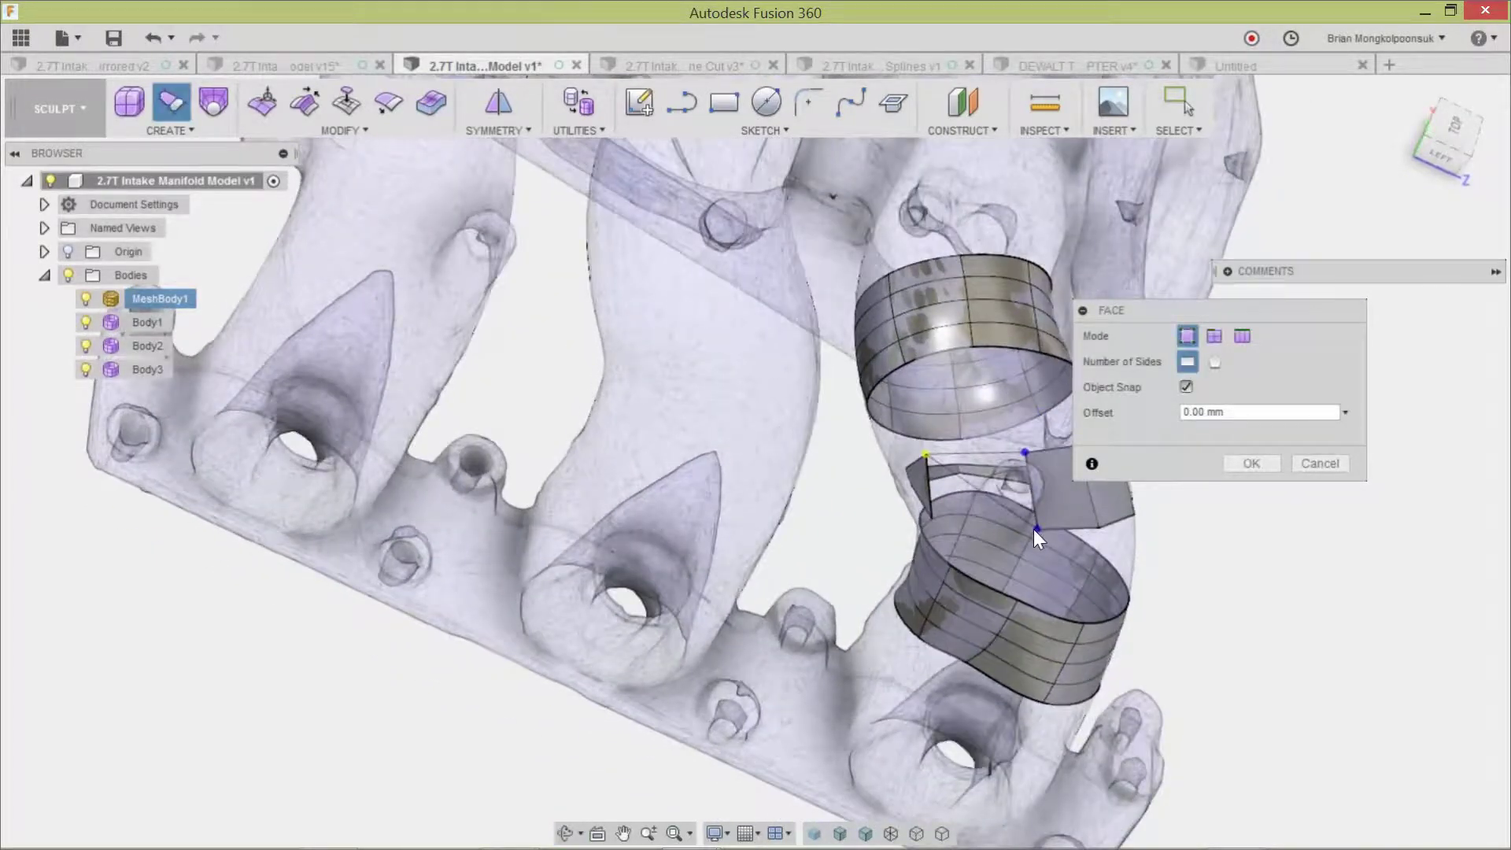
left_click(999, 524)
mouse_move(998, 525)
middle_mouse_down("shift")
mouse_move(1072, 468)
mouse_move(1015, 471)
mouse_move(973, 512)
middle_mouse_up("shift")
left_click(1251, 464)
Examine the closed ring of faces from several sides against the runner and the two cylinders.
middle_click_drag(1072, 545, 890, 475, "shift")
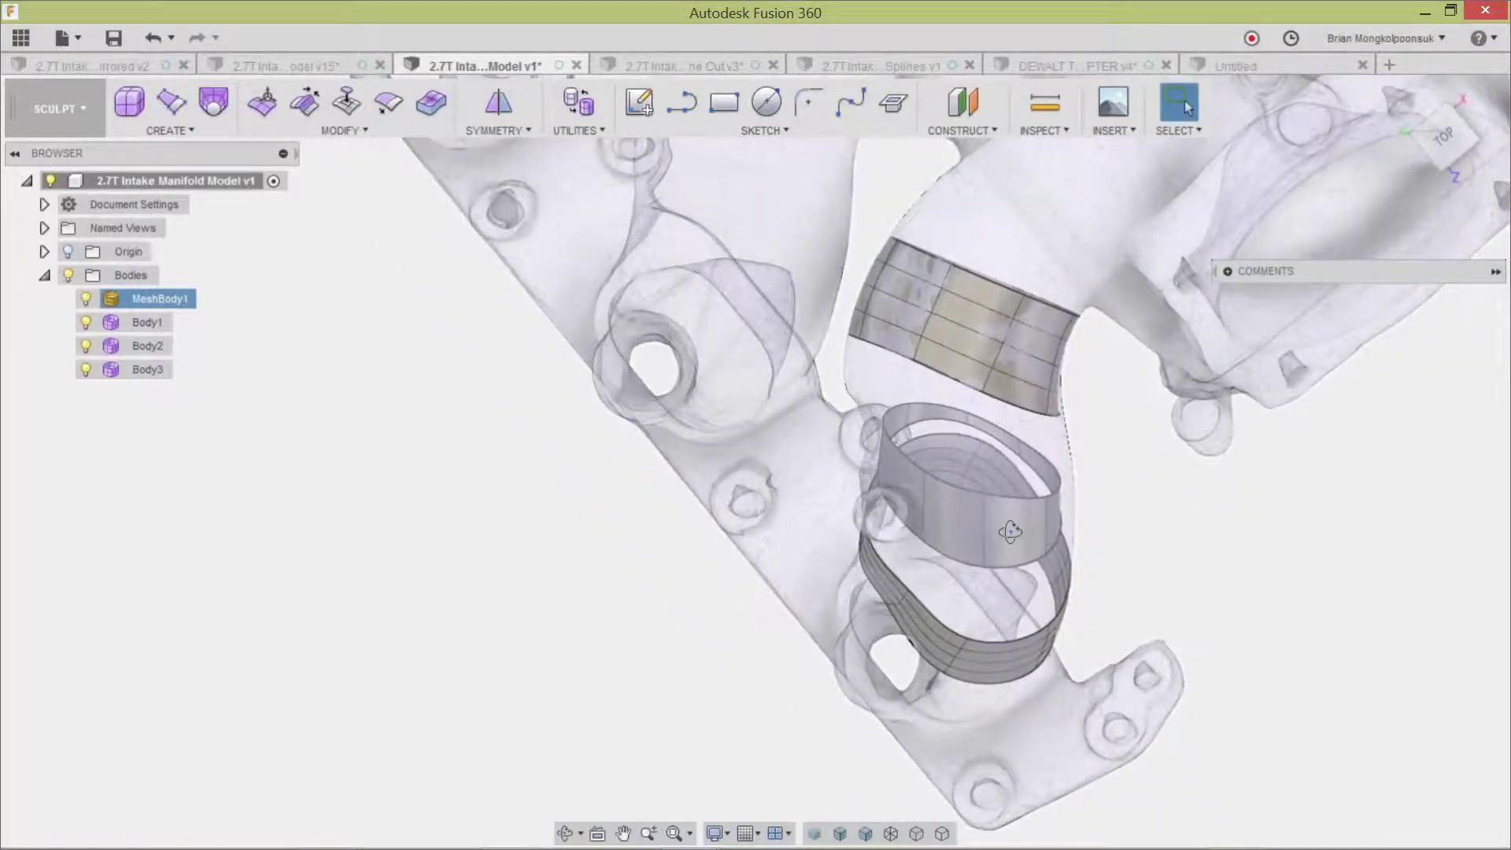
middle_click_drag(1019, 521, 1112, 619, "shift")
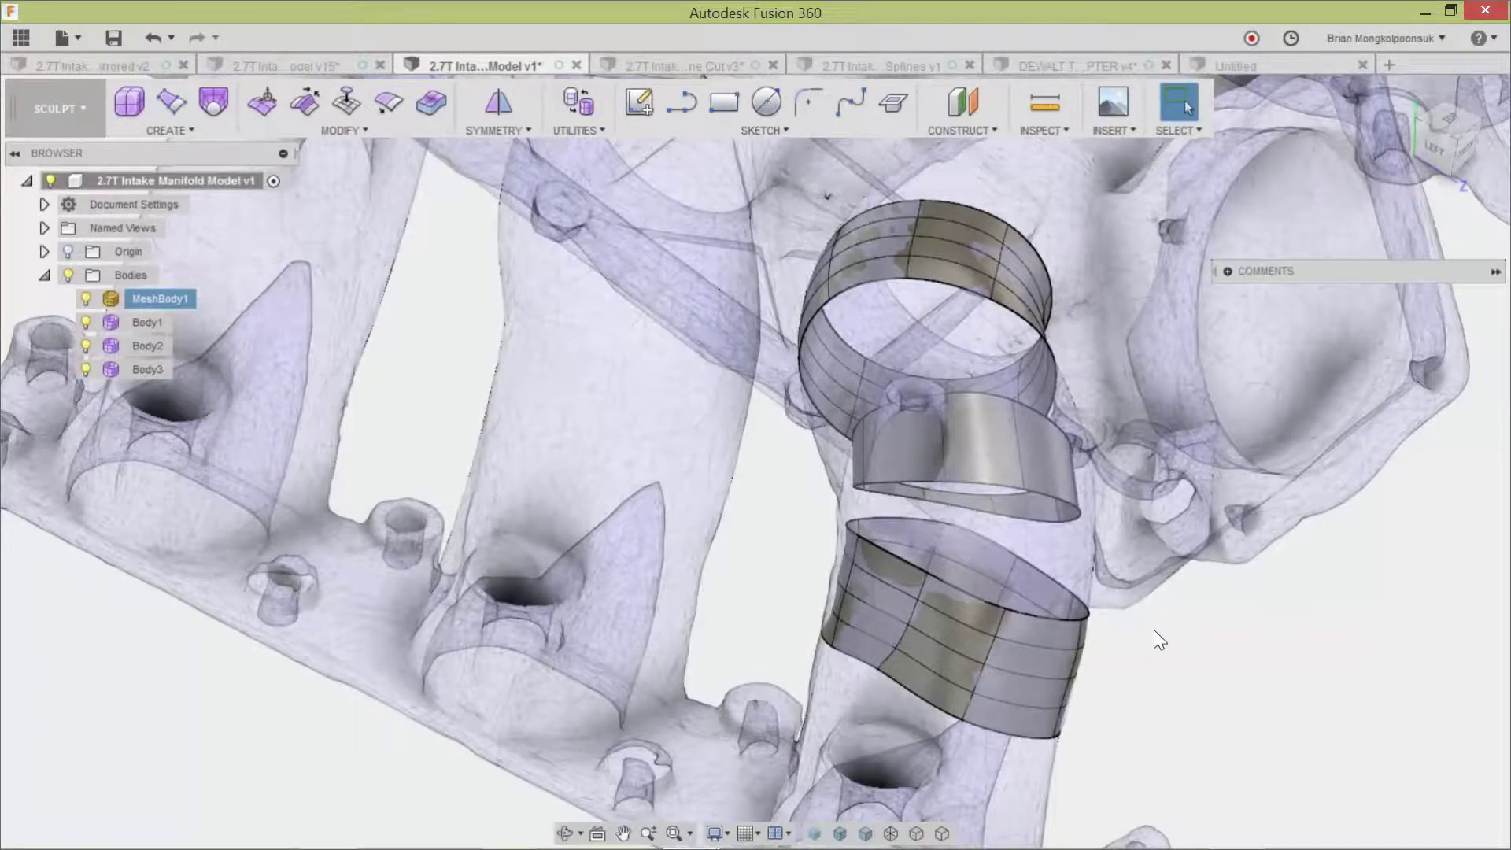
middle_click_drag(1138, 626, 1136, 630, "shift")
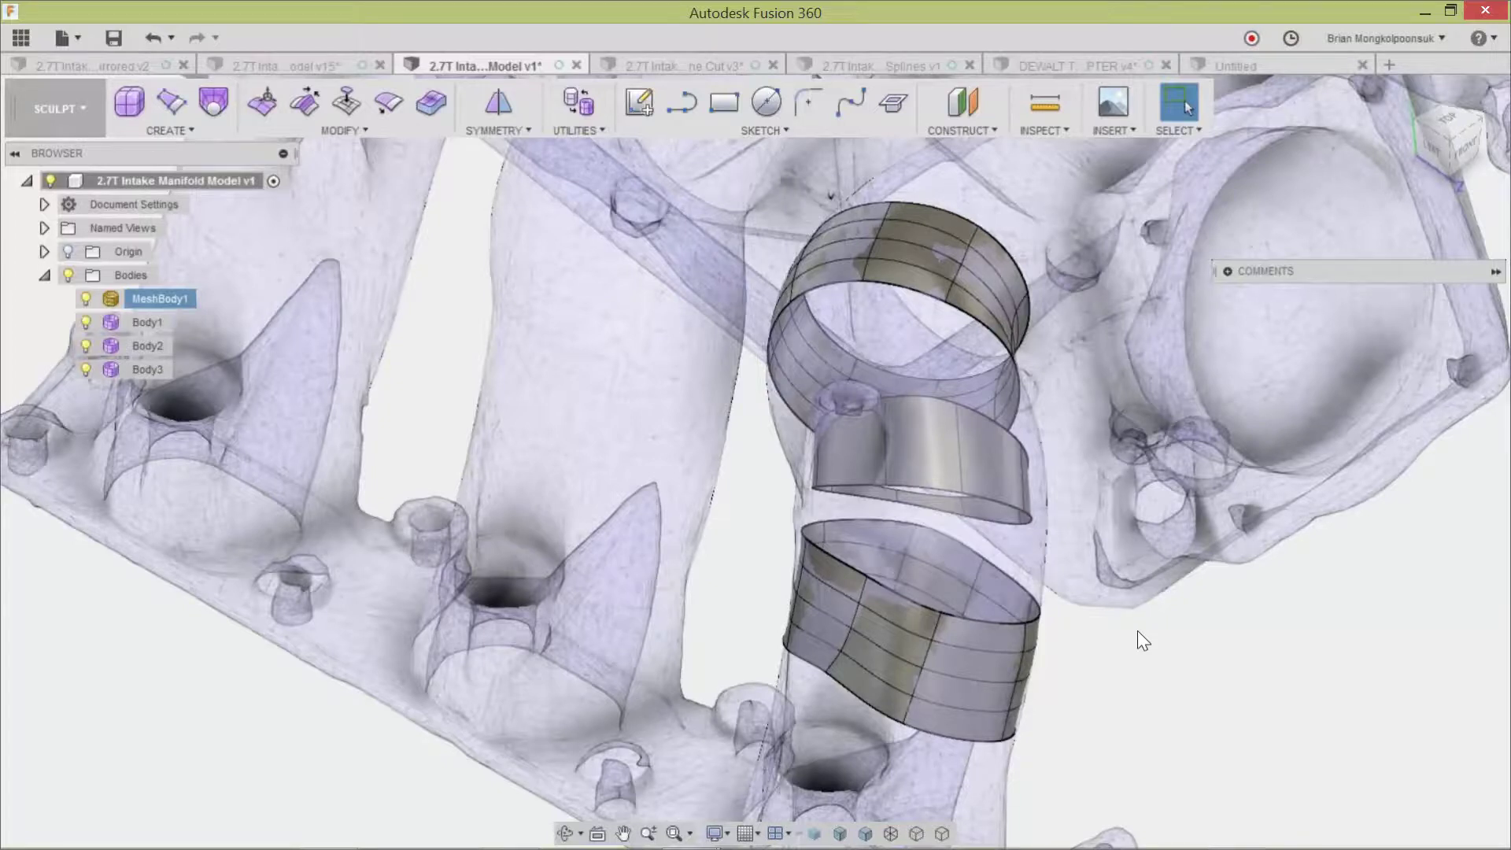
middle_click_drag(1115, 614, 890, 430, "shift")
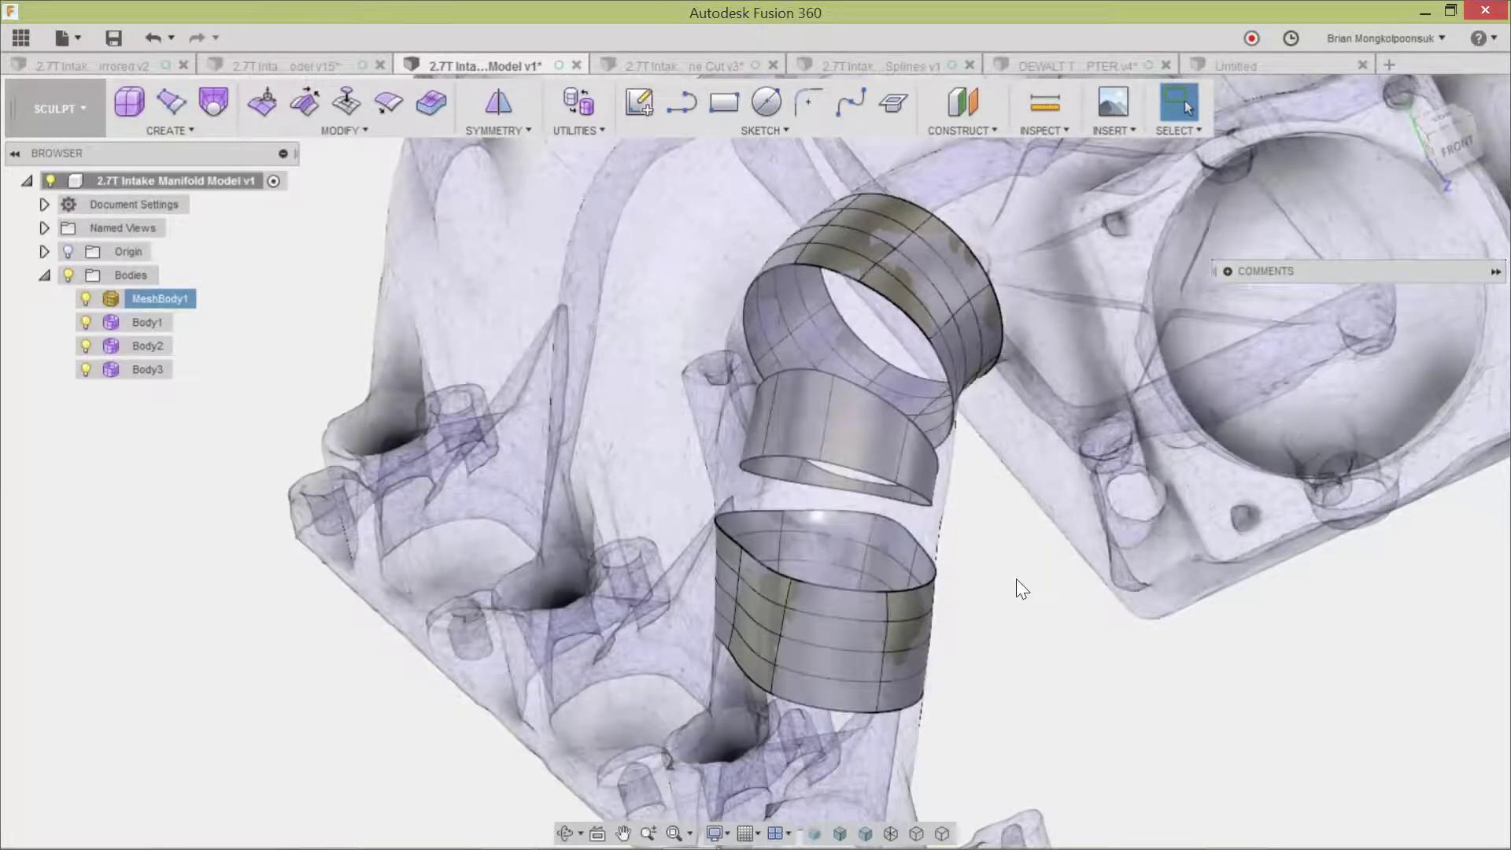
middle_click_drag(1017, 578, 834, 417, "shift")
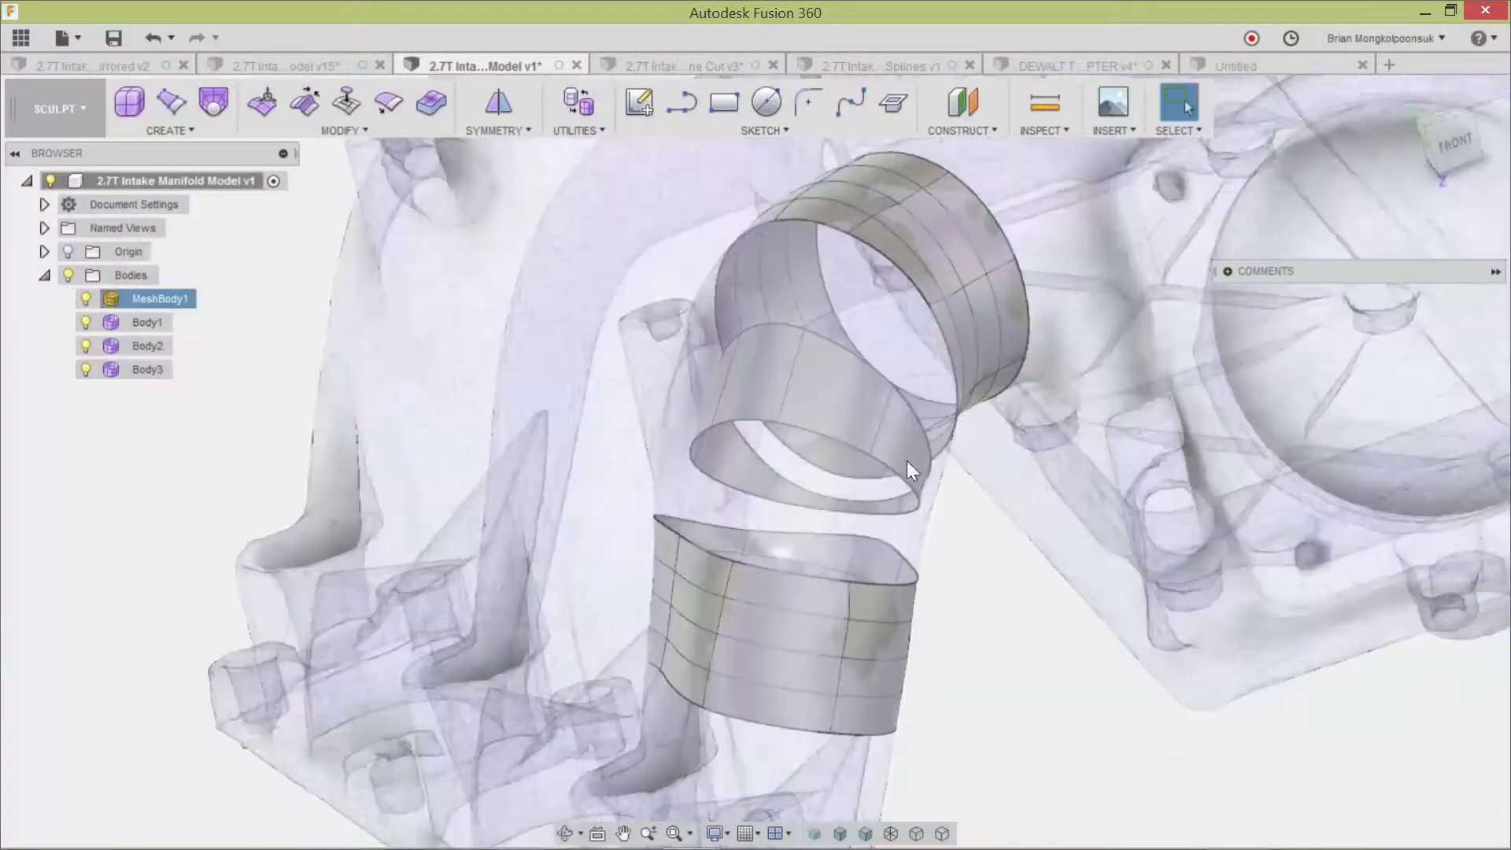
middle_click_drag(908, 462, 881, 531, "shift")
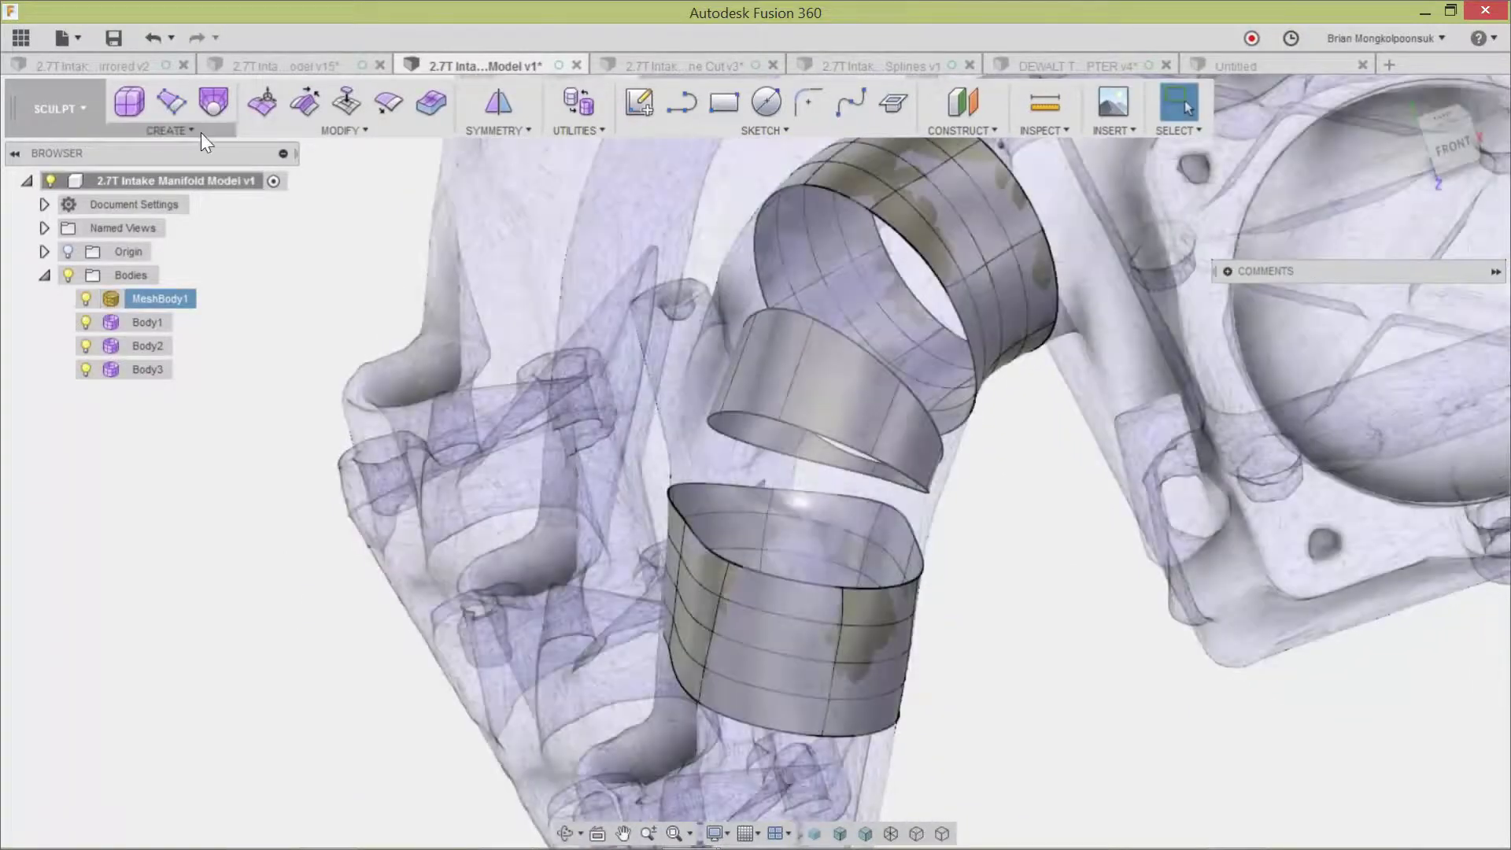
left_click(197, 131)
left_click(335, 131)
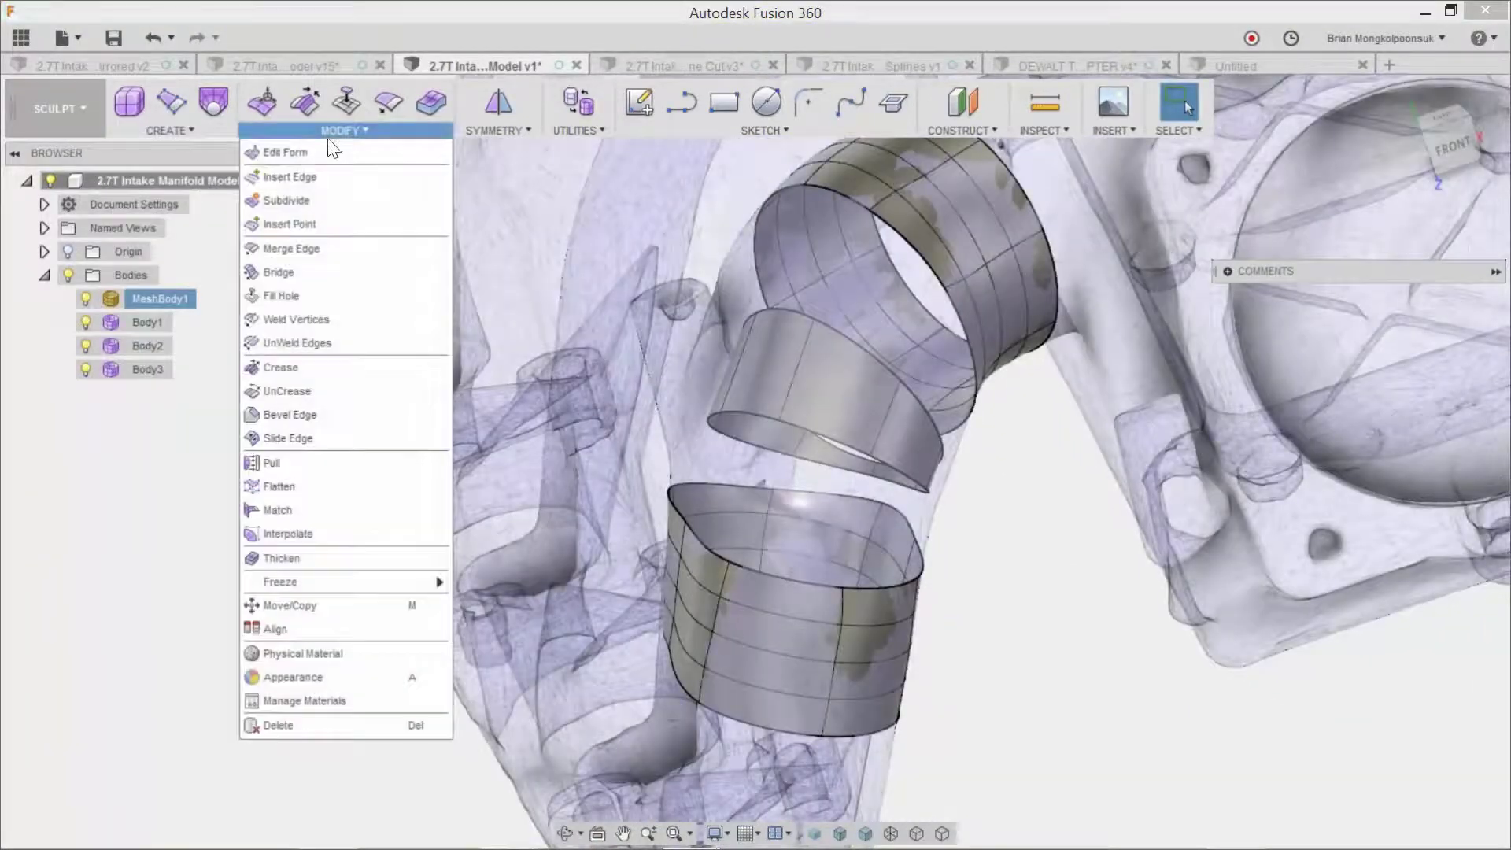
left_click(293, 463)
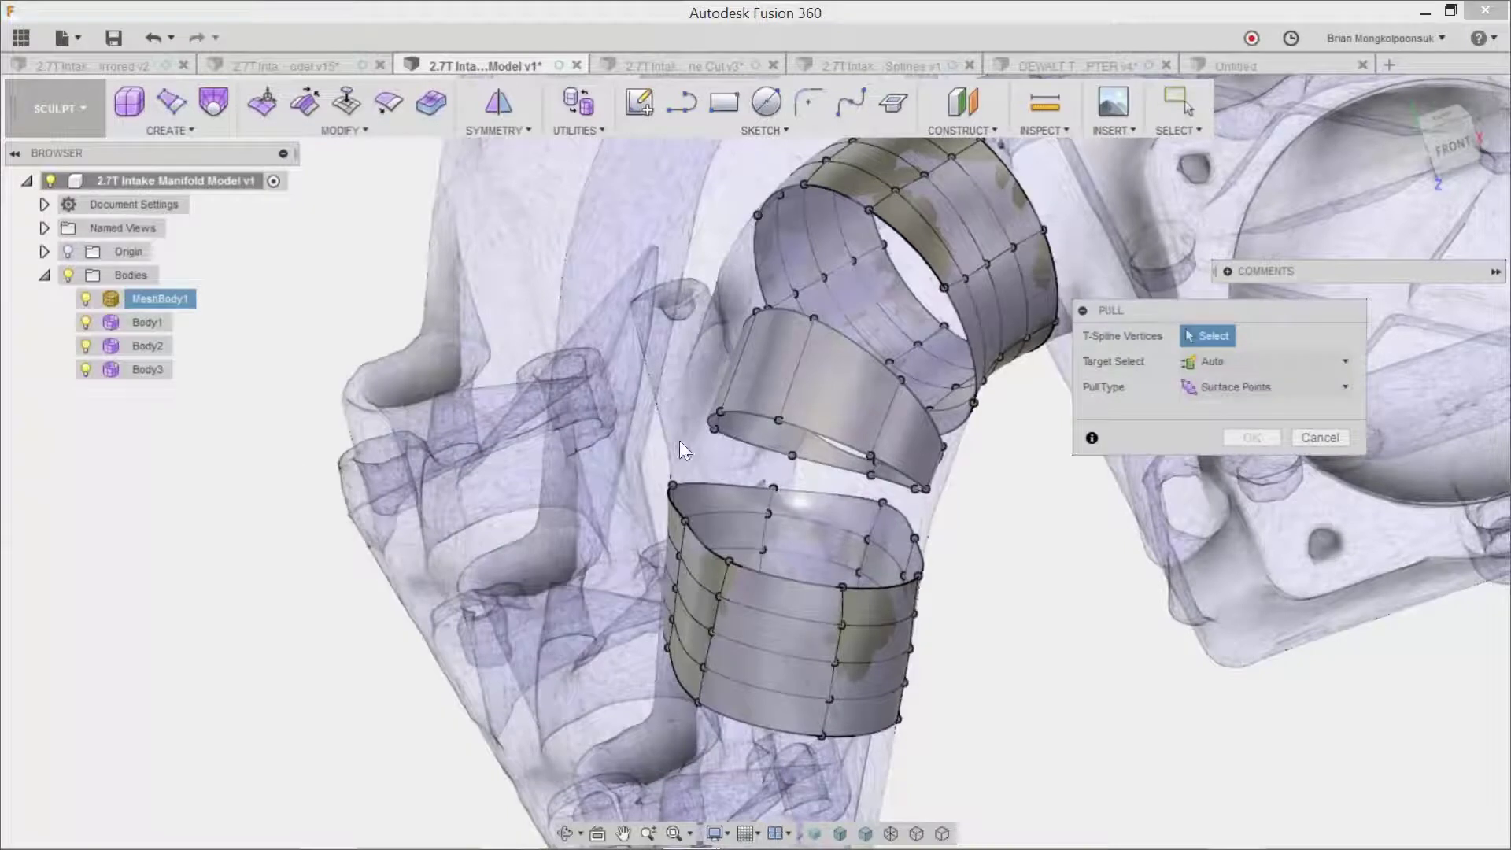
left_click(1322, 438)
Pull the vertices of the ring body Body3 onto the mesh surface.
left_click(136, 369)
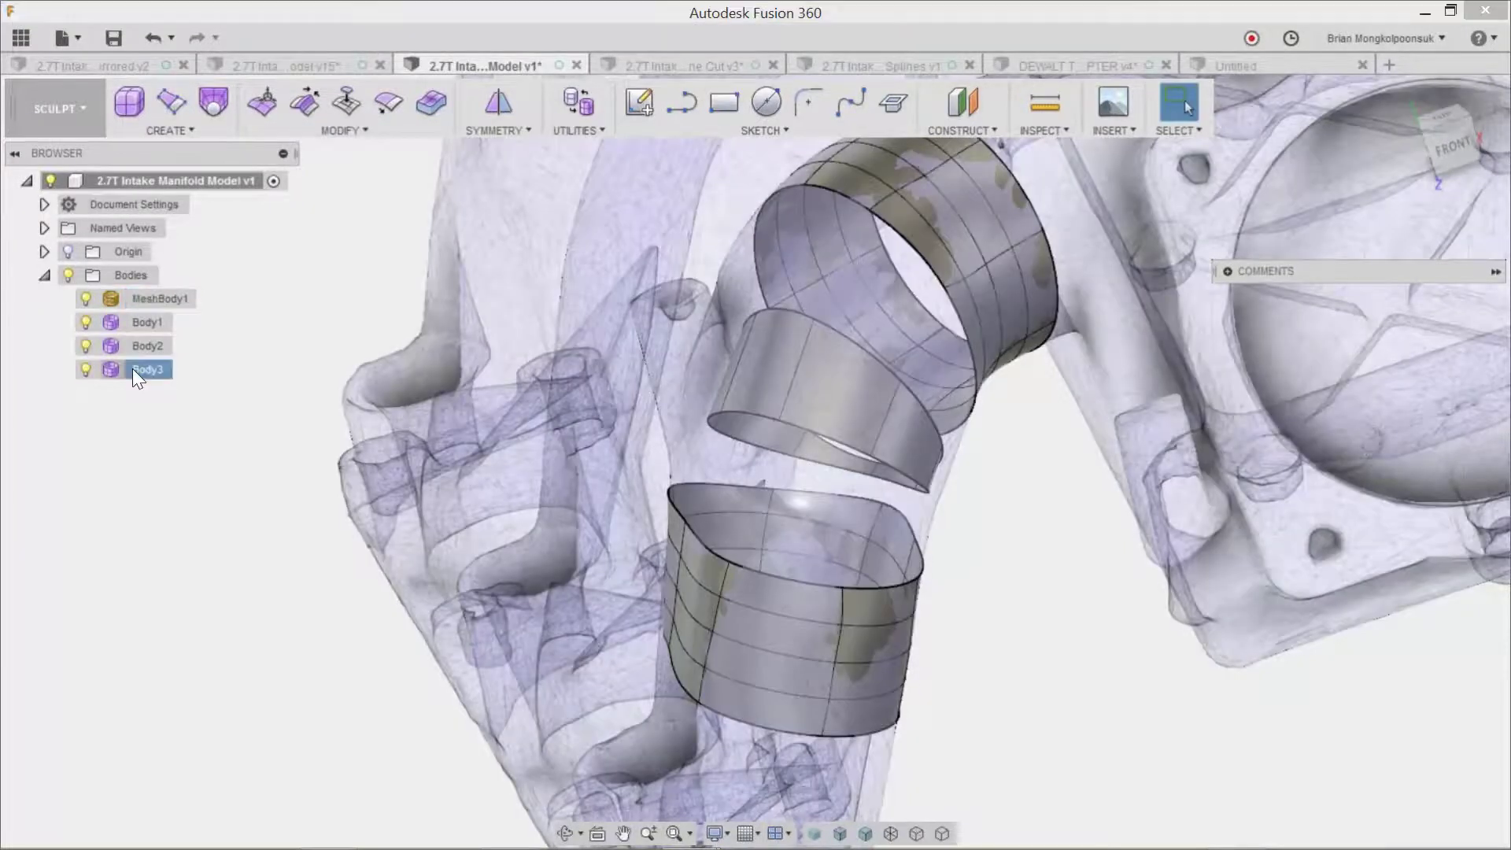
left_click(308, 132)
left_click(295, 463)
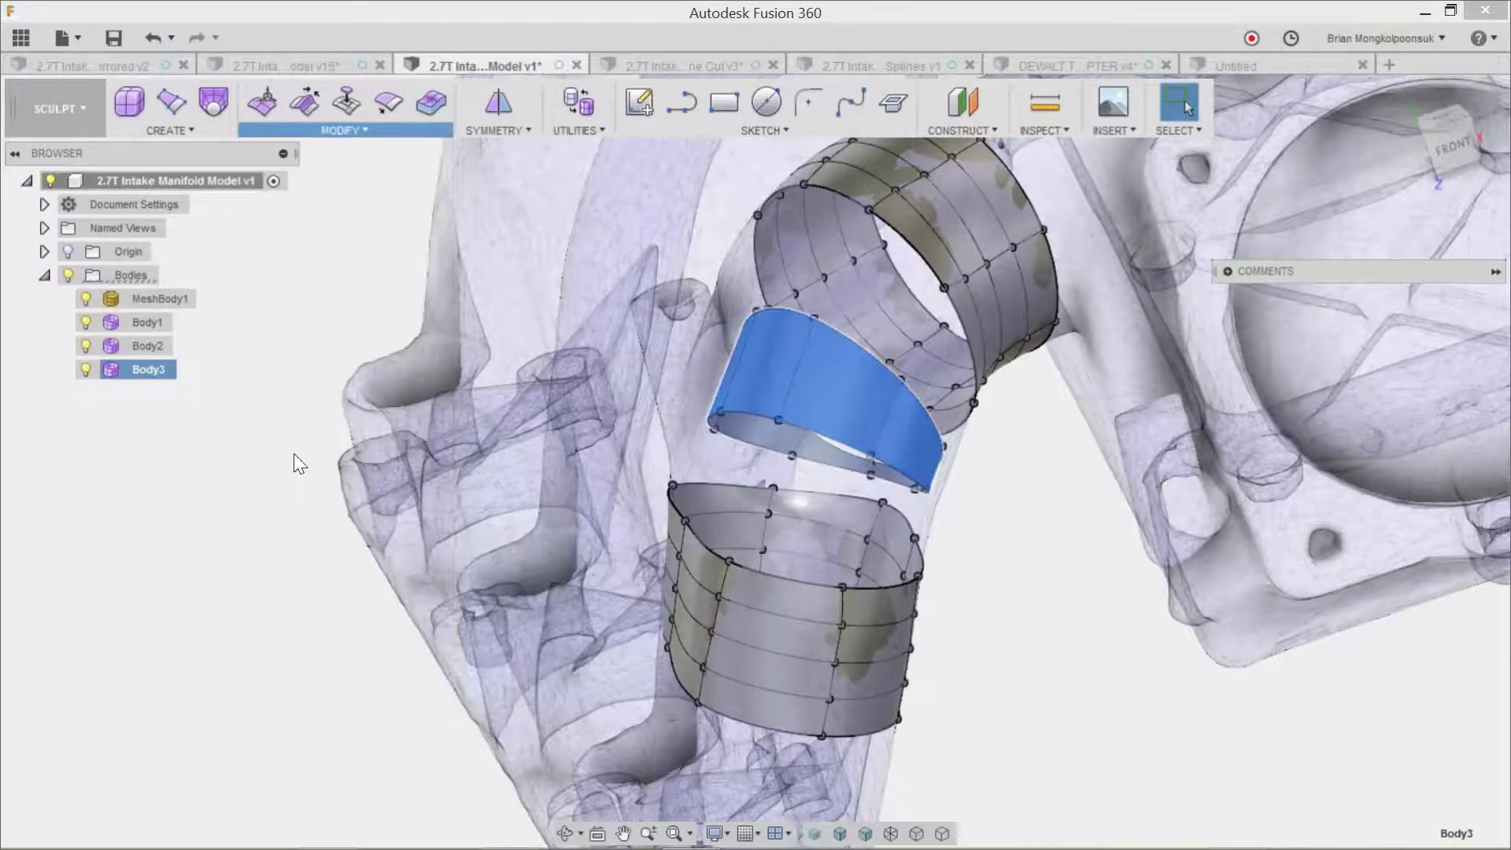
middle_click_drag(874, 498, 895, 464, "shift")
left_click(1258, 438)
mouse_move(1038, 574)
middle_mouse_down("shift")
mouse_move(1005, 567)
mouse_move(1029, 580)
middle_mouse_up("shift")
key("Escape")
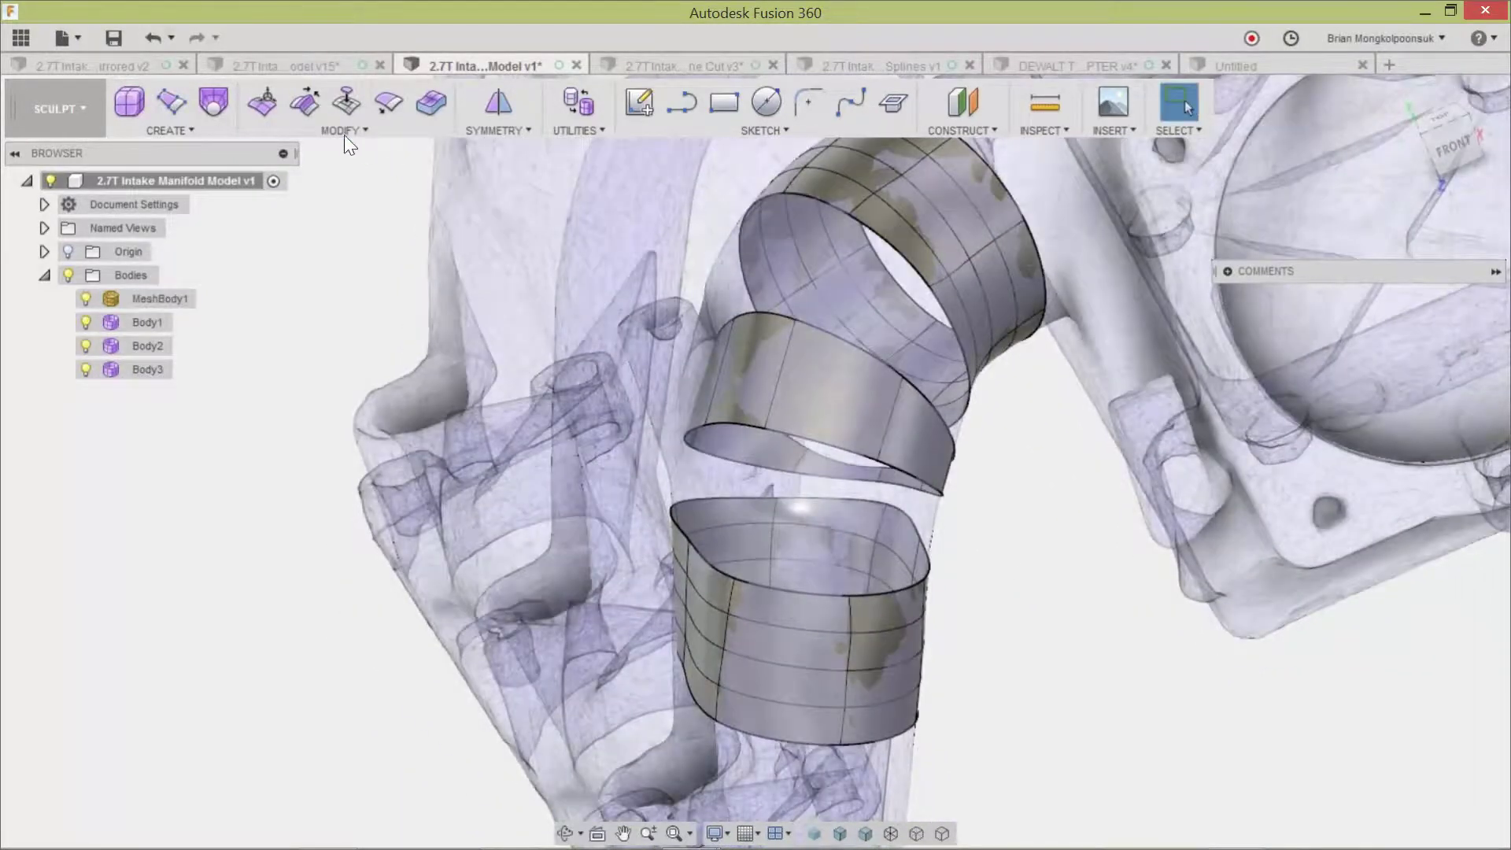
Bridge the lower edge loop of the upper cylinder to the upper edge loop of the ring with 3 faces.
left_click(343, 130)
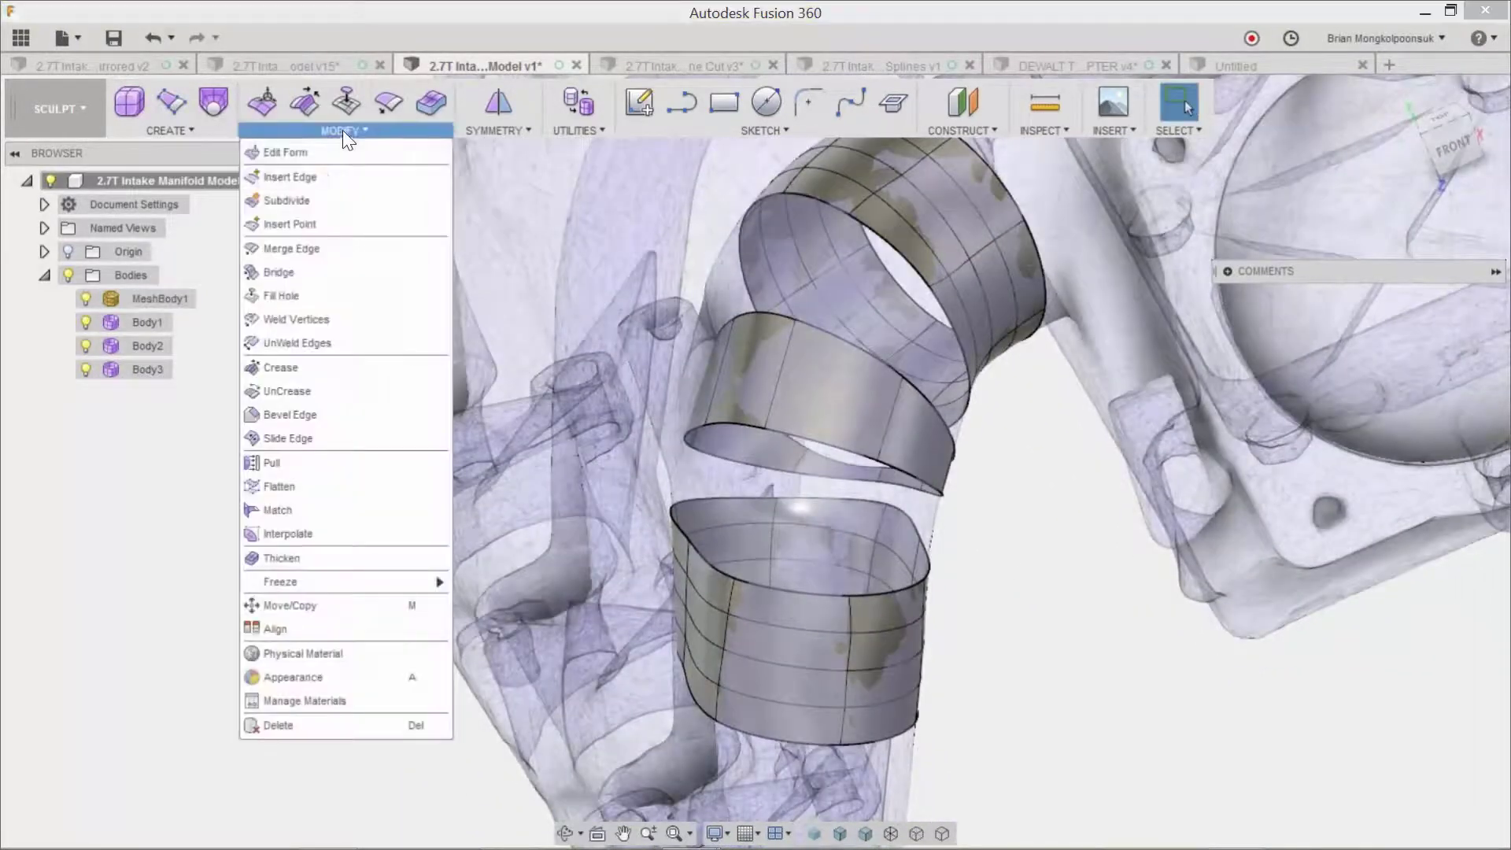
left_click(299, 273)
left_click(869, 232)
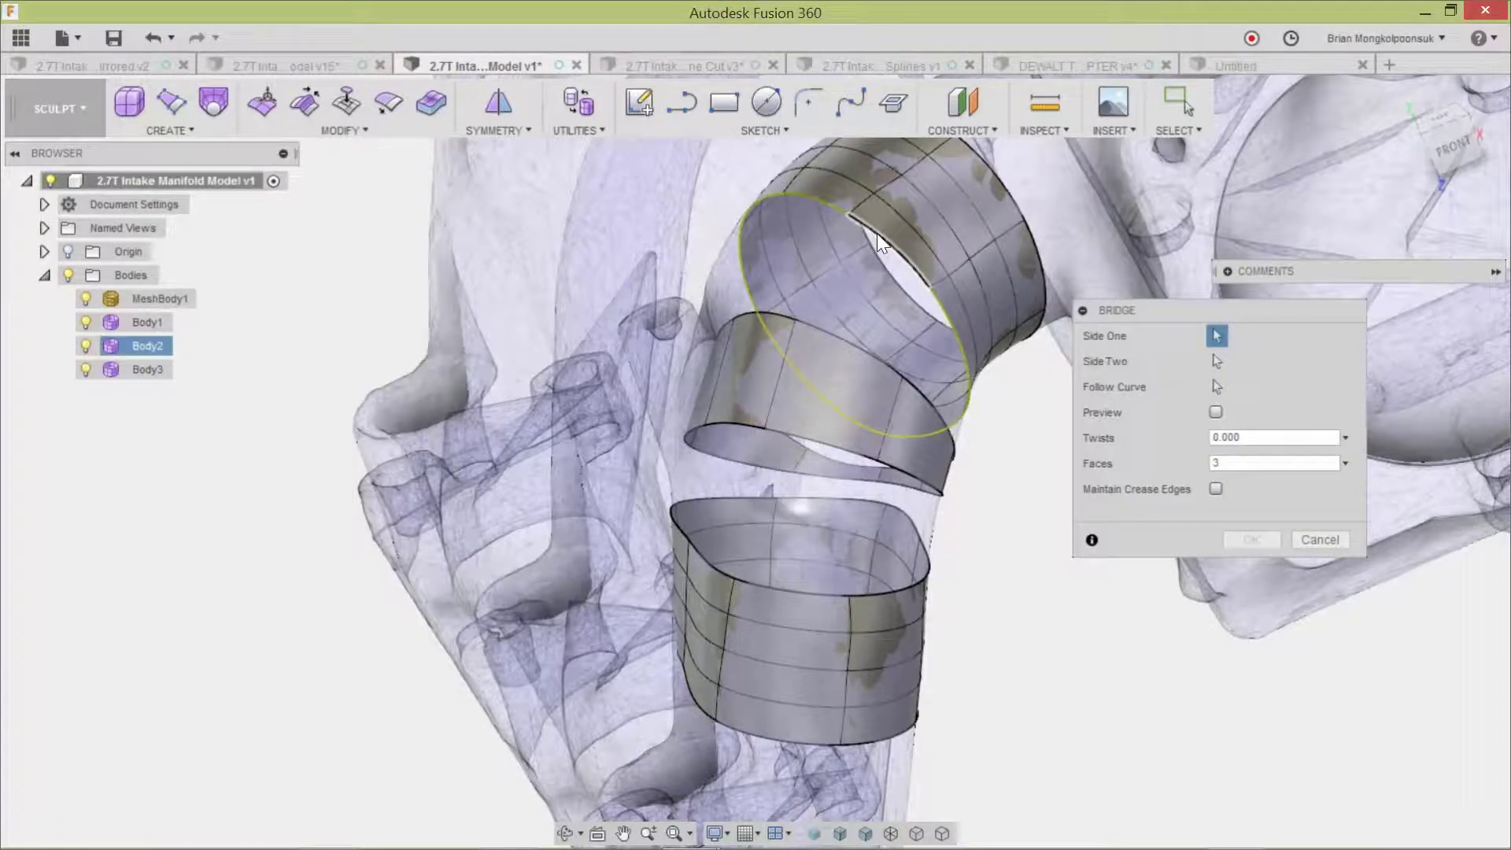
left_click(850, 352)
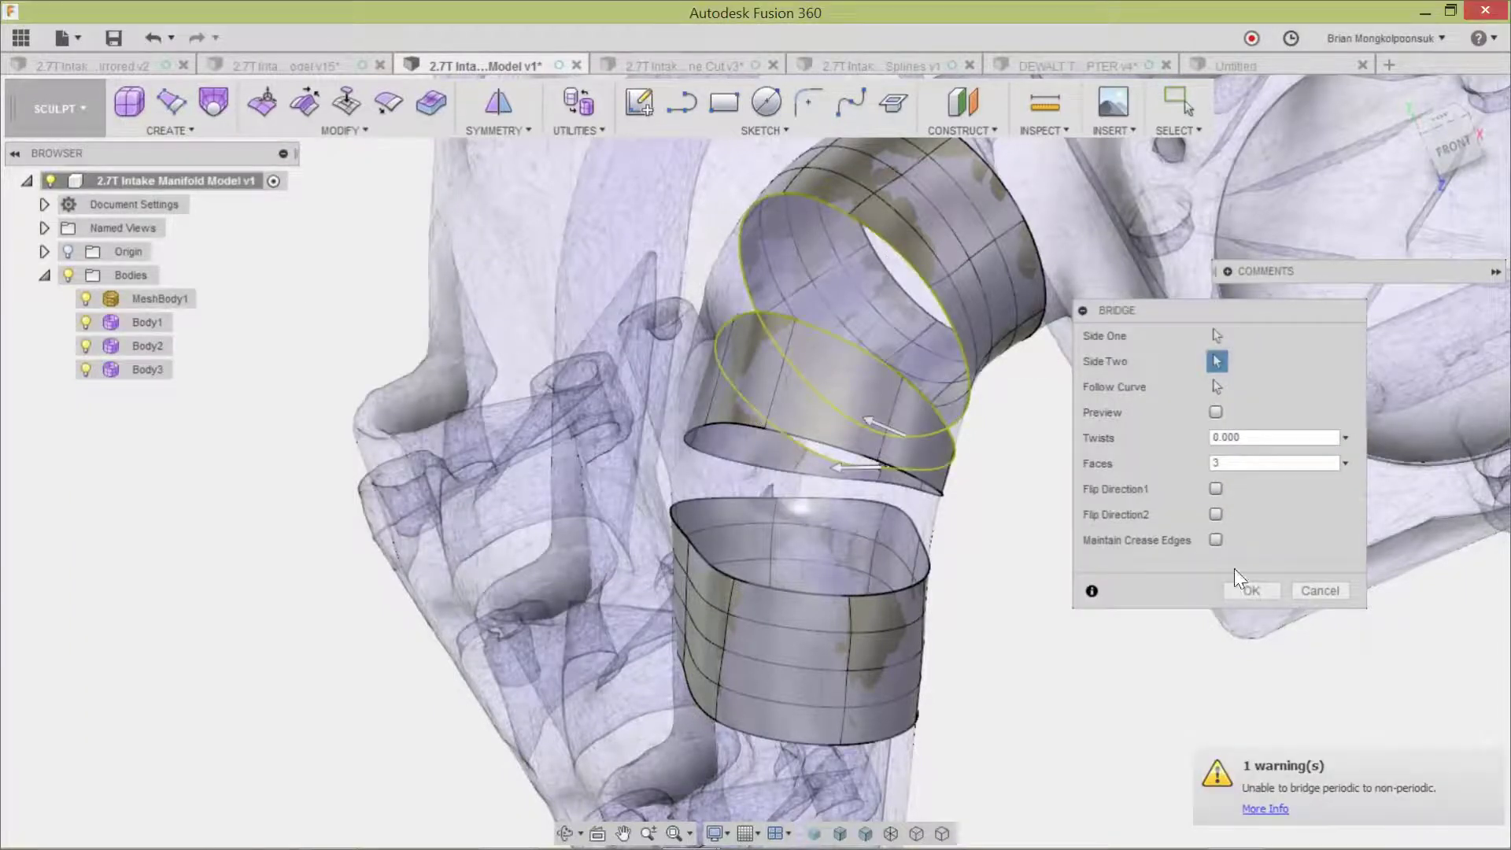
left_click(1245, 589)
Bridge the open lower edge loop of the joined upper body to the upper edge loop of the lower cylinder with 3 faces.
right_click(1049, 607)
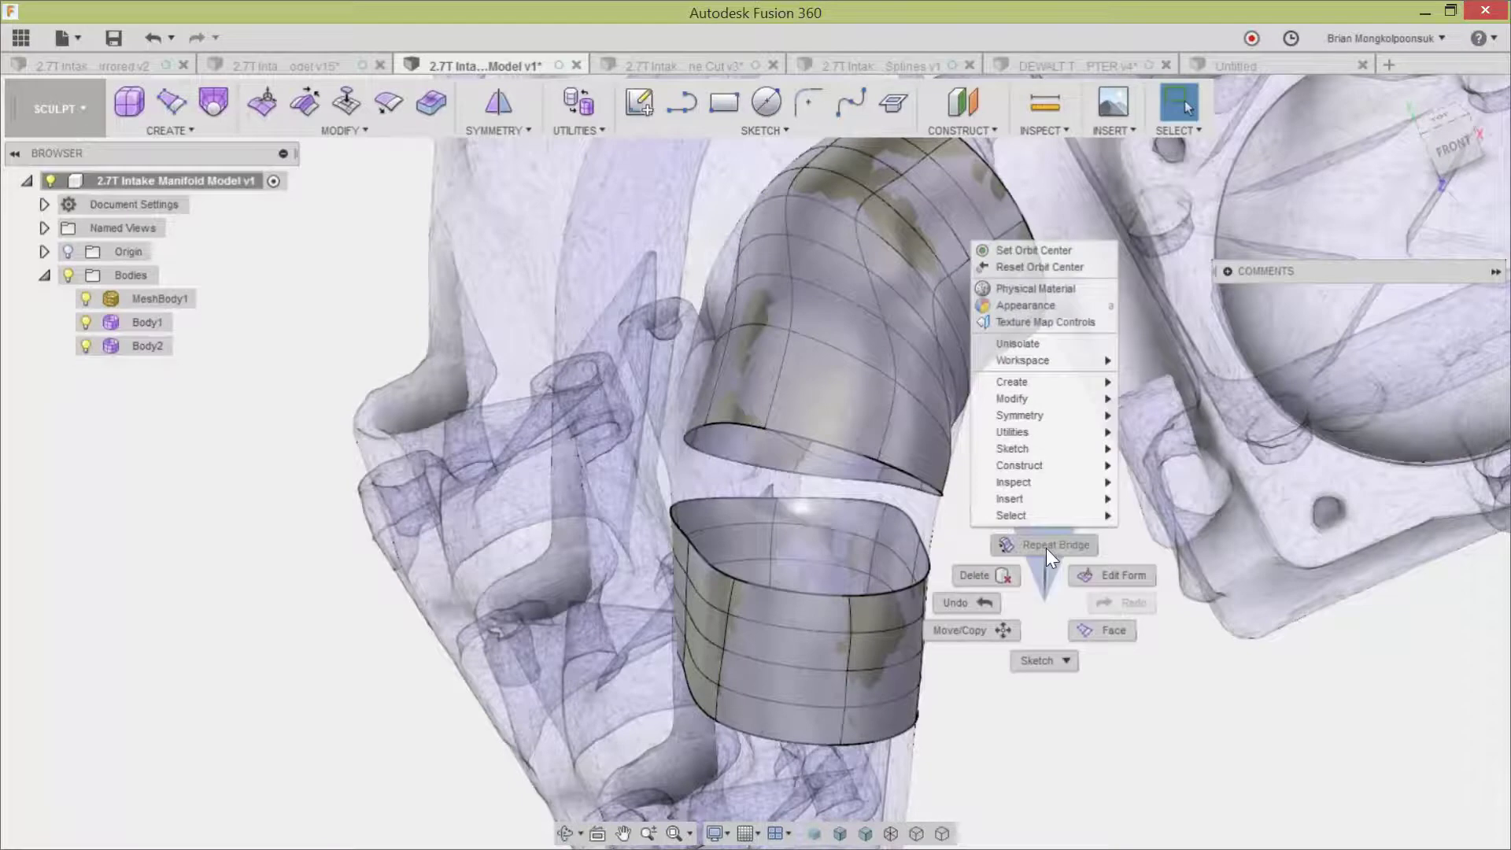
left_click(1048, 543)
left_click(842, 444)
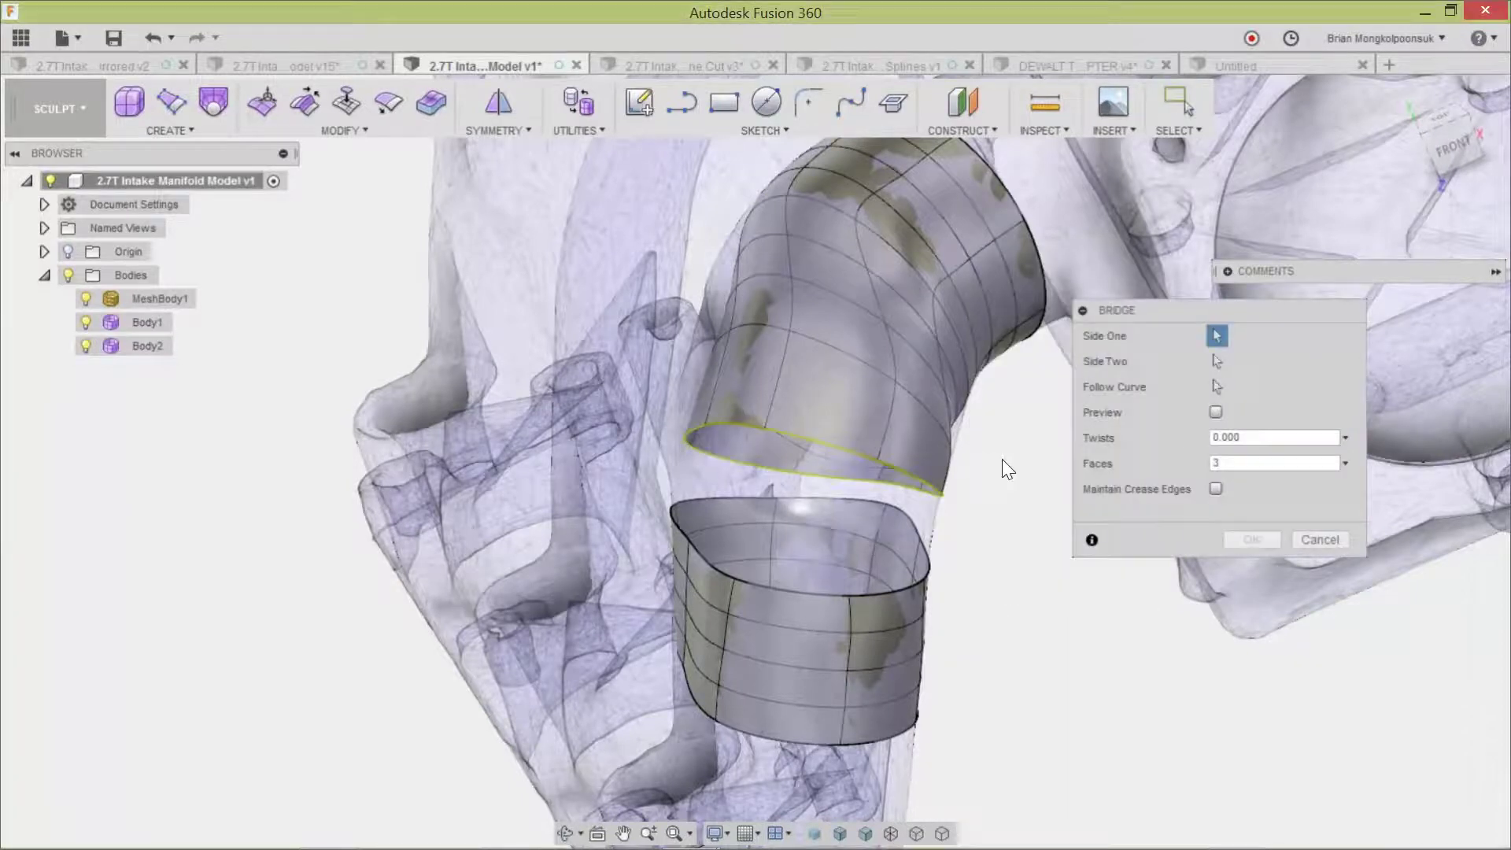
left_click(825, 593)
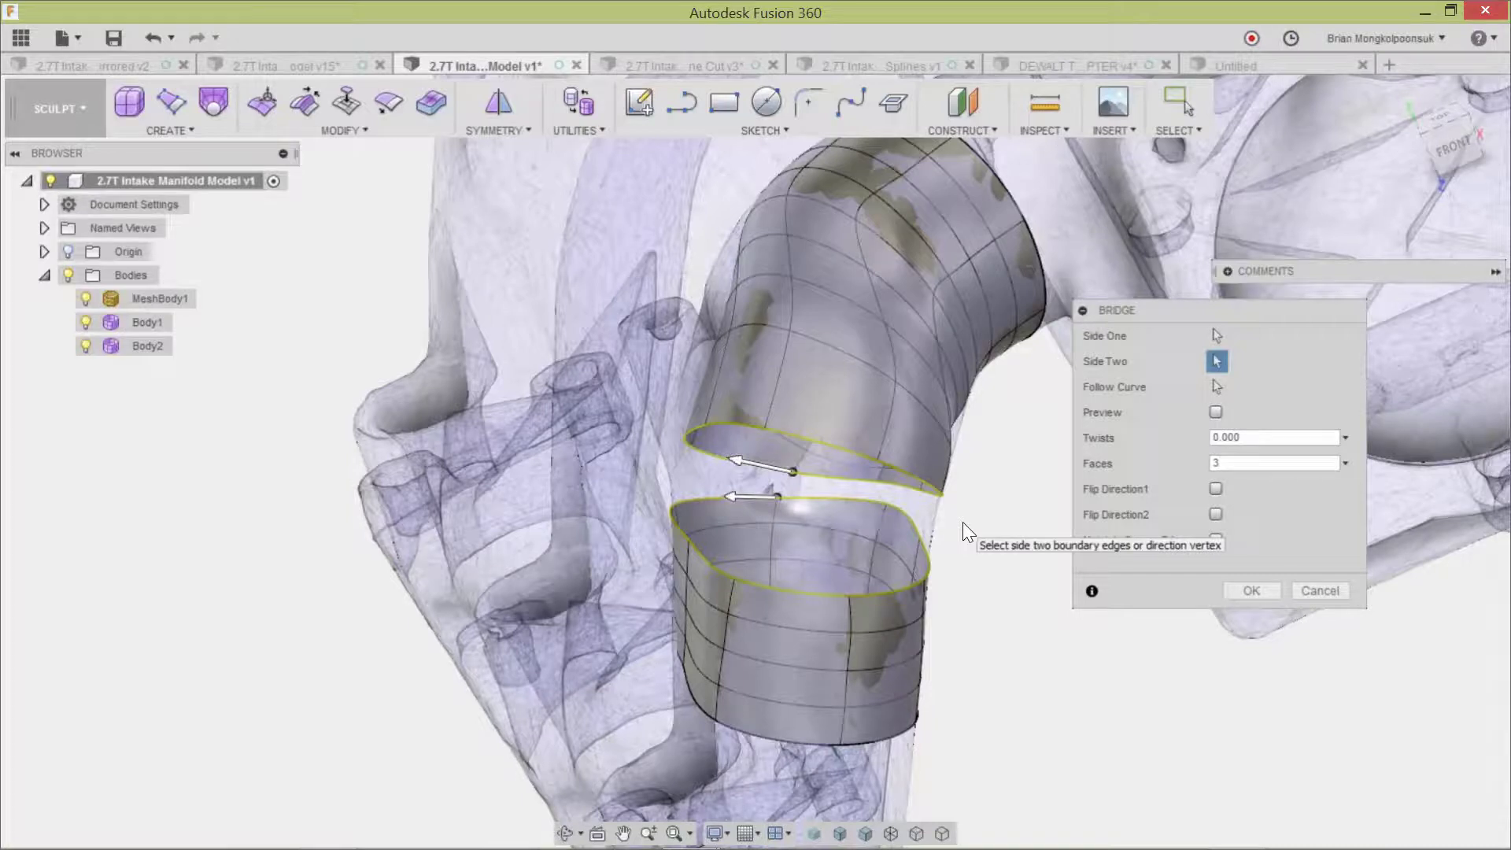
left_click(1261, 590)
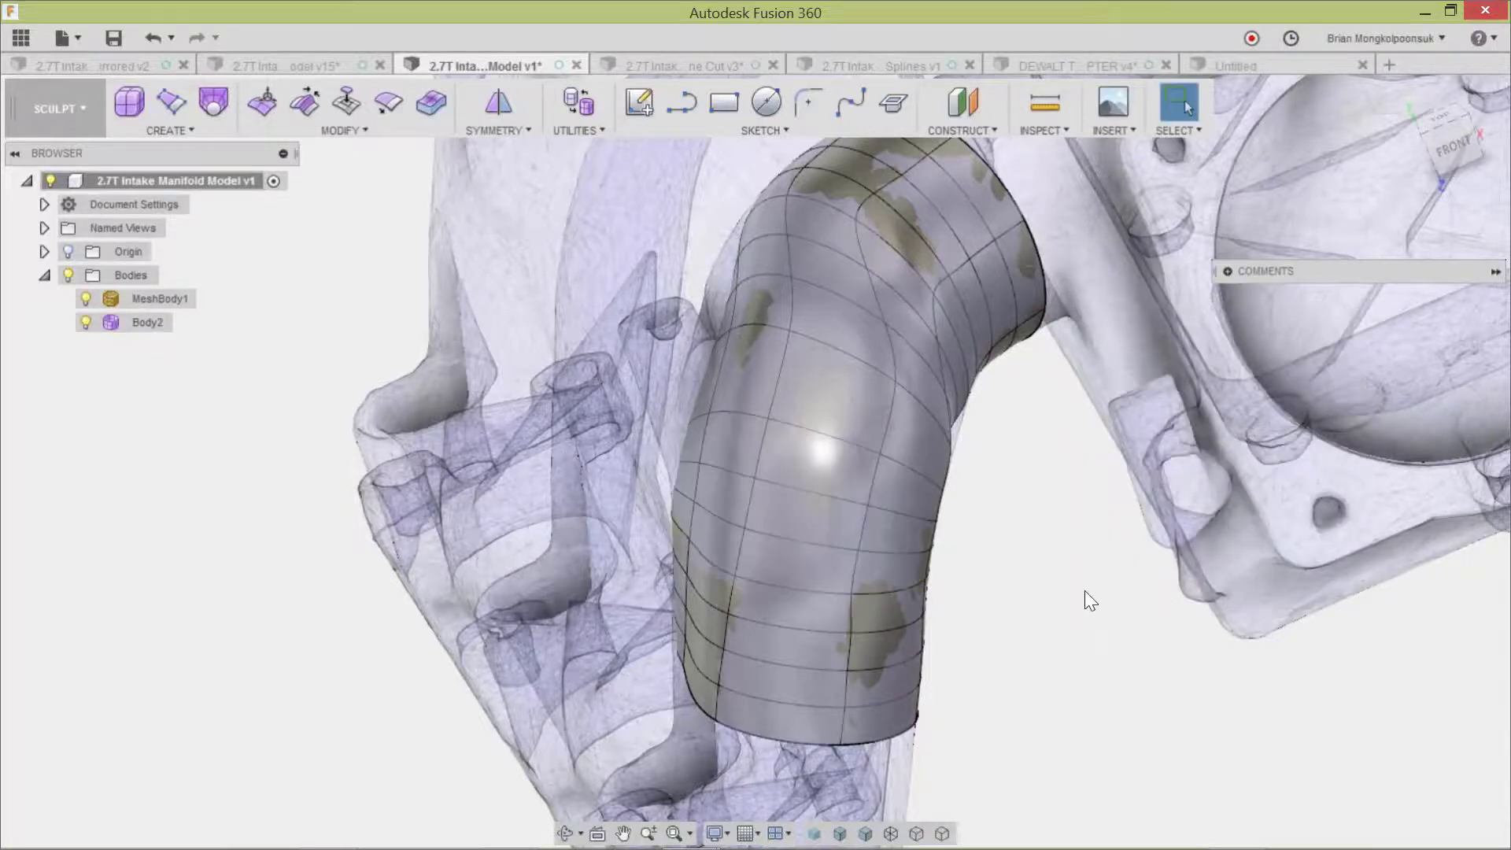
Hide MeshBody1 to inspect the bridged runner on its own, and show the mesh again.
middle_click_drag(1085, 590, 1137, 606, "shift")
left_click(85, 299)
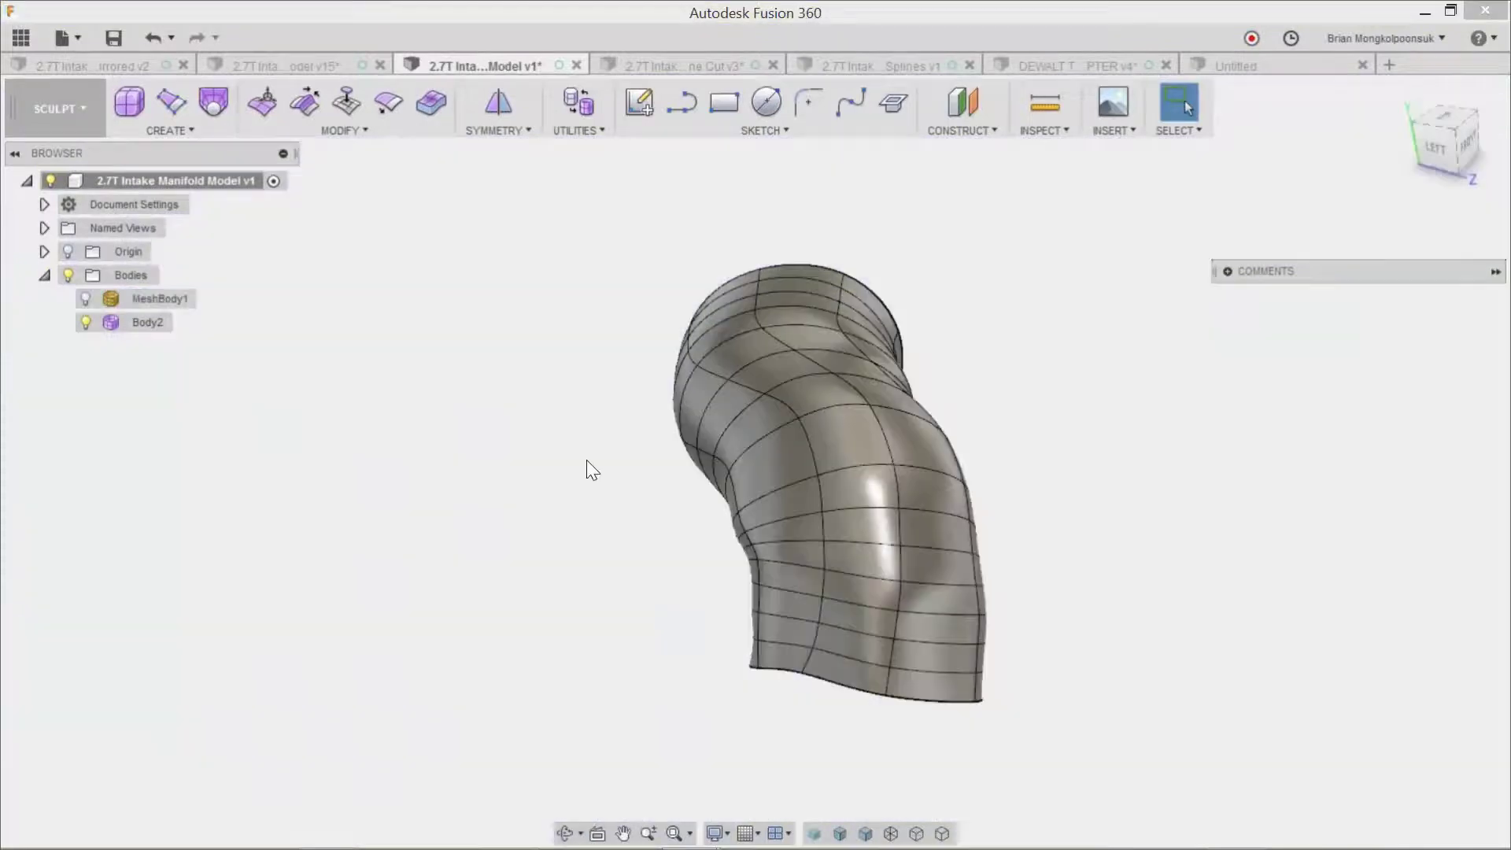
middle_click_drag(588, 469, 536, 507, "shift")
left_click(85, 298)
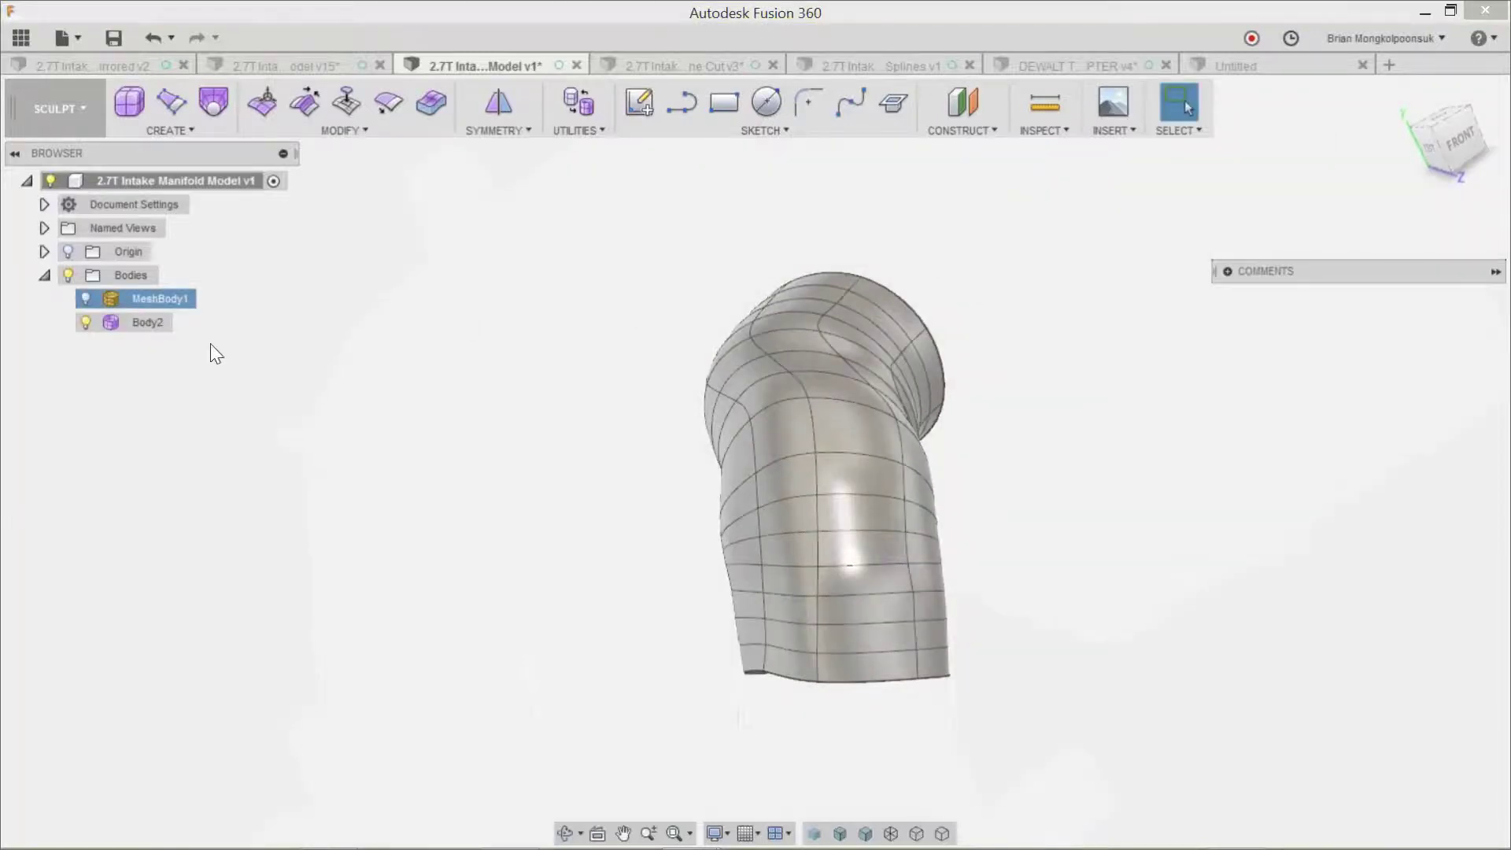
middle_click_drag(716, 525, 1032, 636, "shift")
key("Escape")
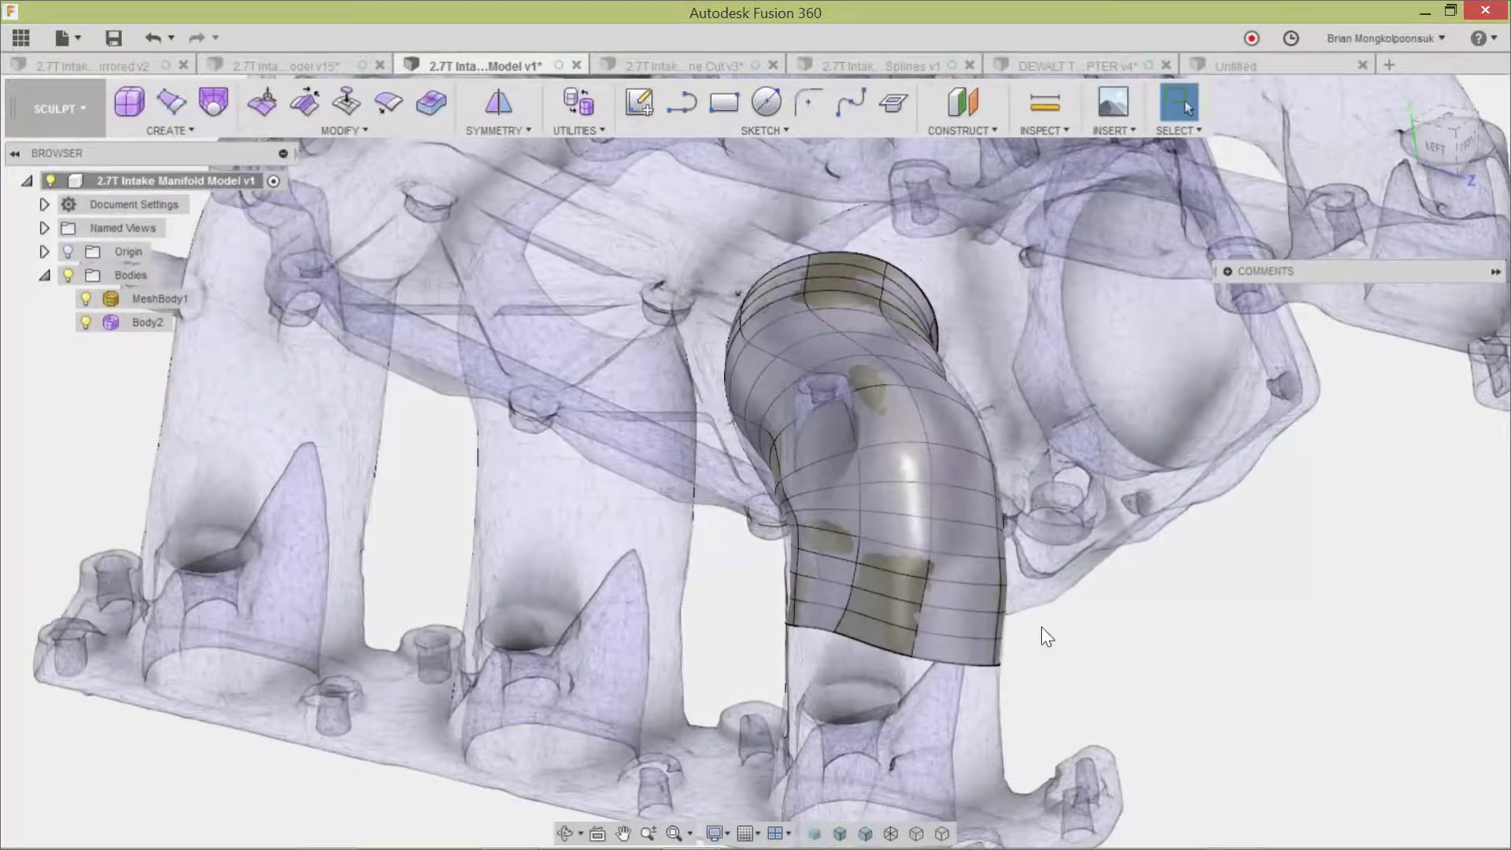
Examine the small boss protruding from the mesh runner and the Body2 faces around it from several sides.
scroll(864, 452, "up", 4)
middle_click_drag(865, 452, 908, 418, "shift")
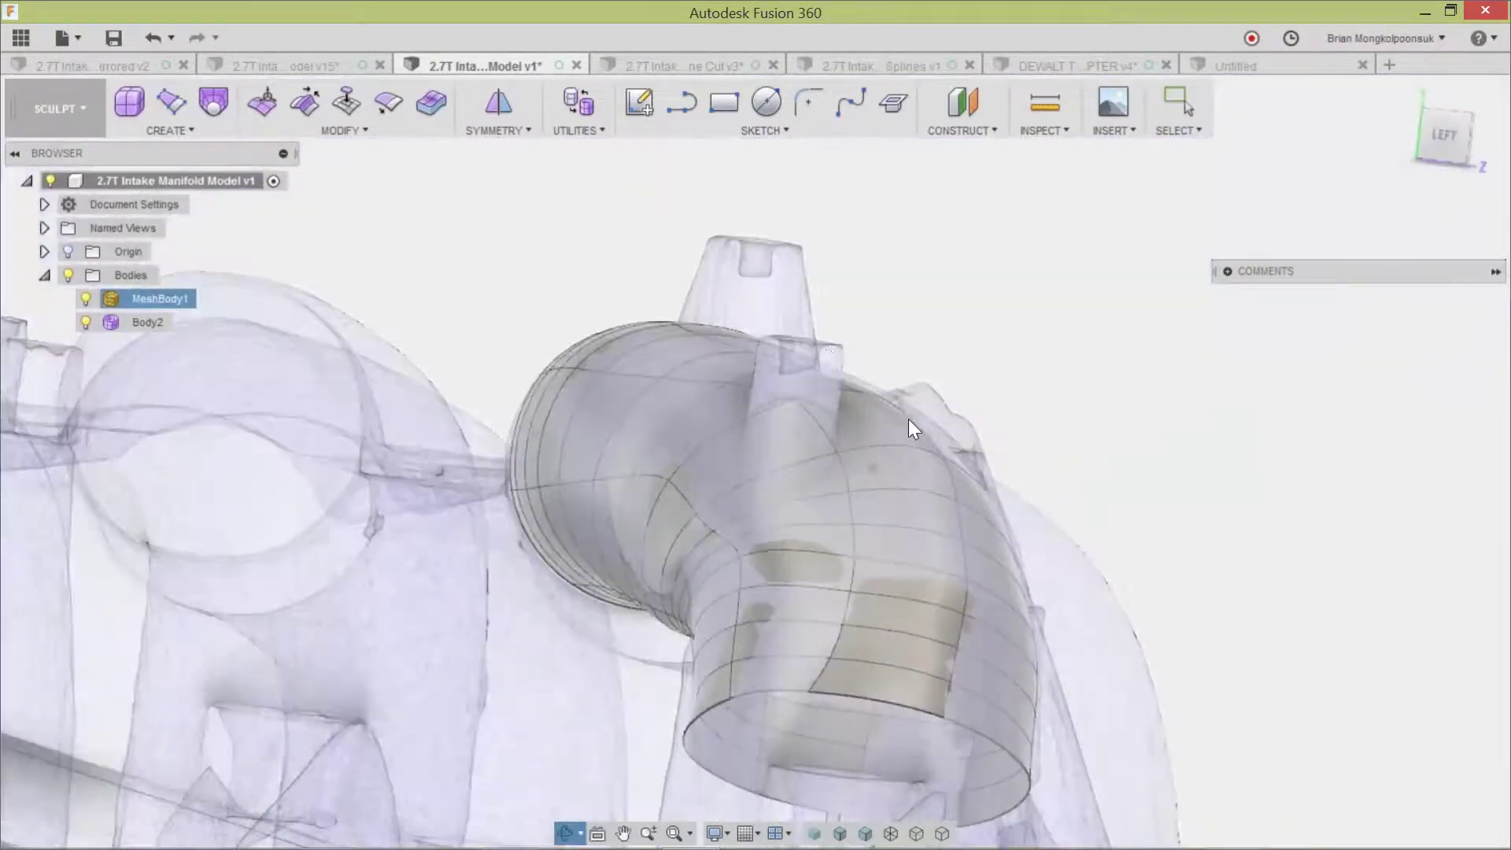
middle_click_drag(848, 348, 1093, 522, "shift")
left_click(749, 456)
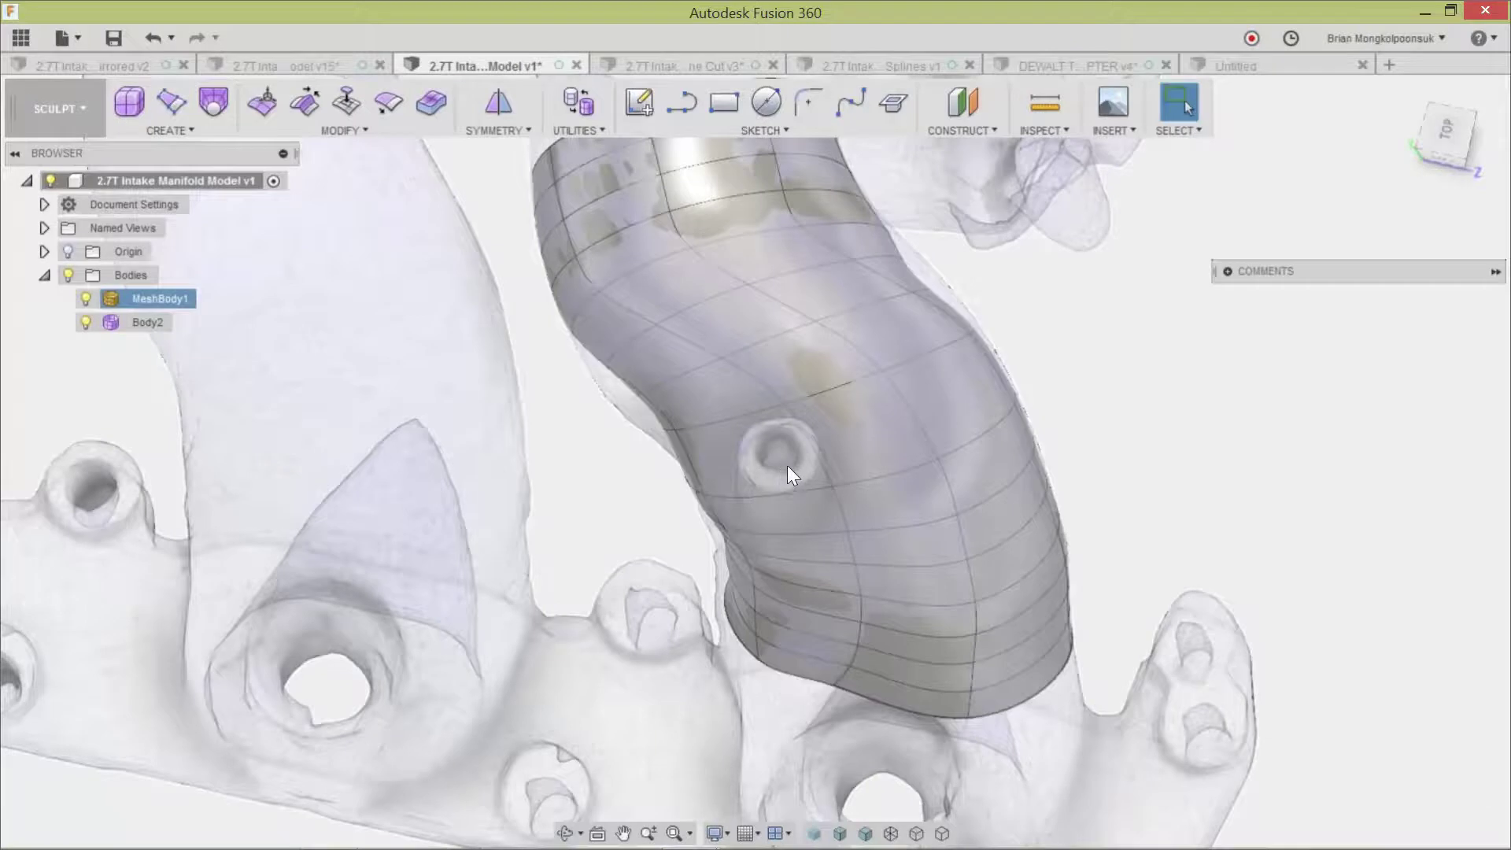
left_click(1164, 455)
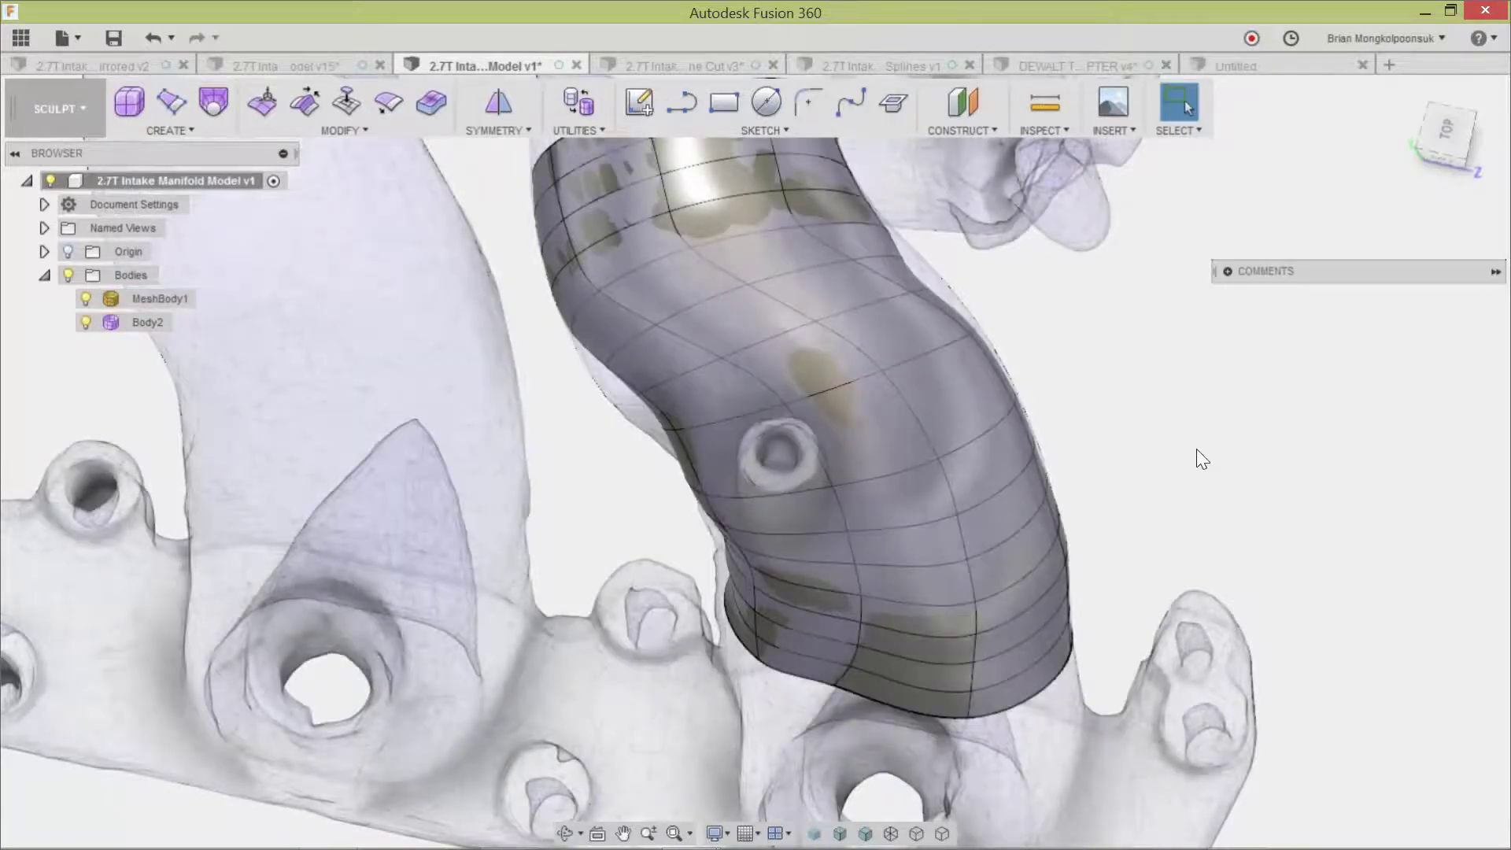
middle_click_drag(1195, 468, 1193, 426, "shift")
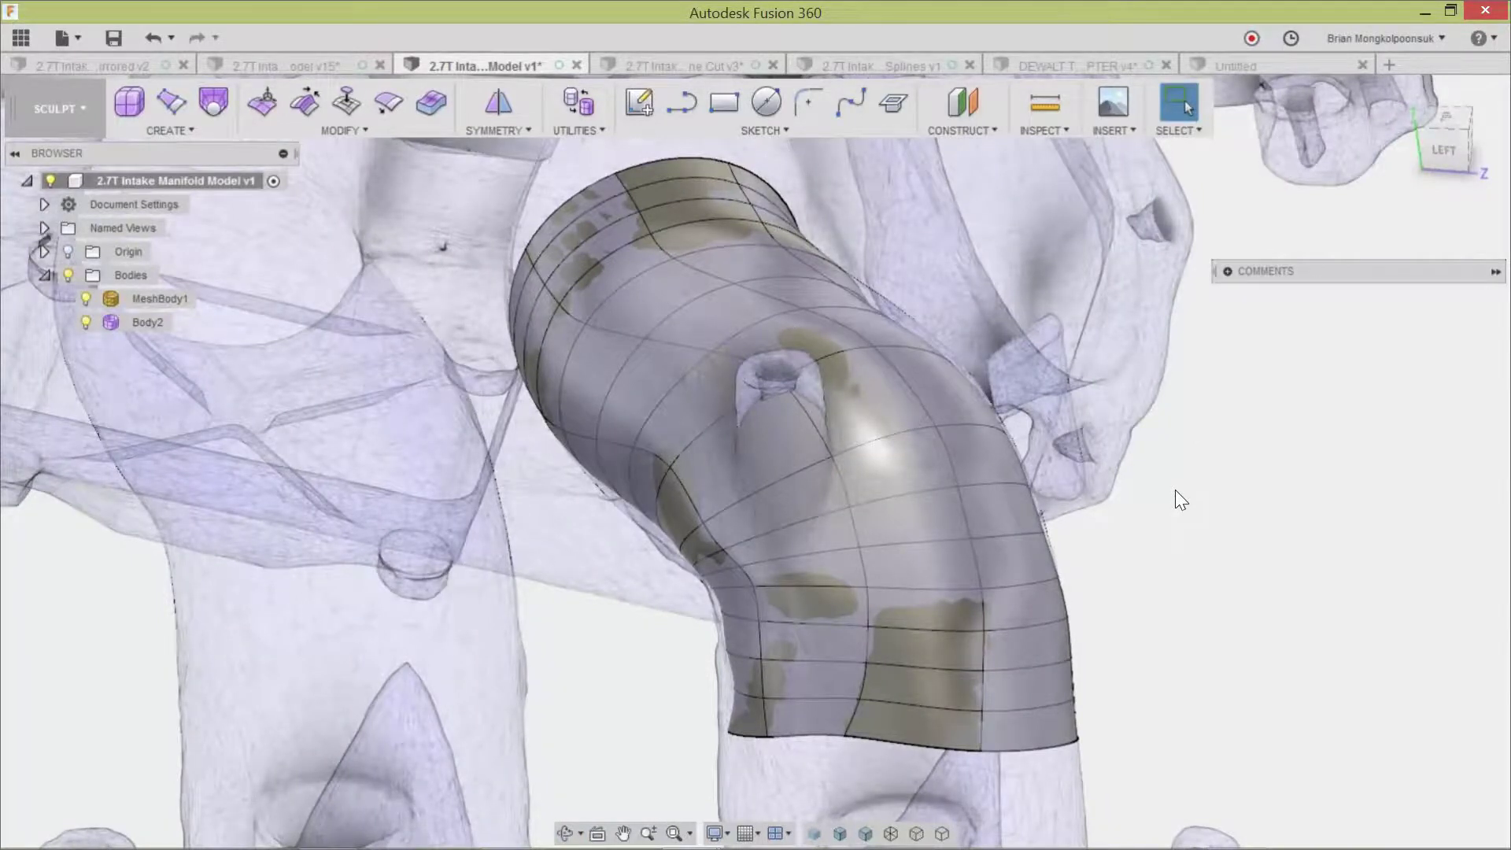
left_click(904, 394)
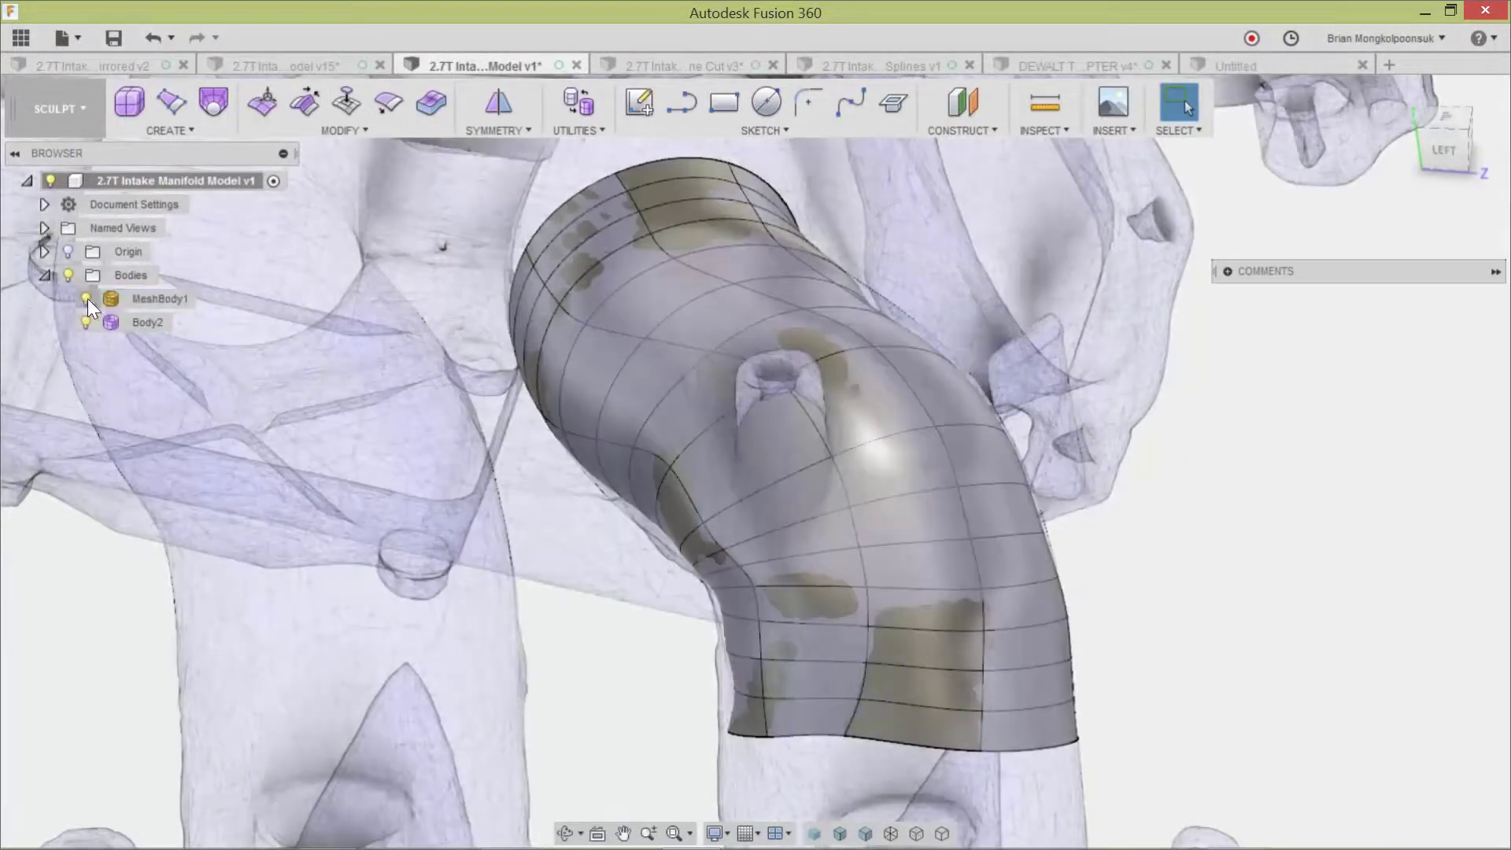
Delete the two adjacent Body2 faces around the boss with MeshBody1 hidden, and show the mesh again.
left_click(86, 298)
left_click(779, 463)
left_click(781, 470)
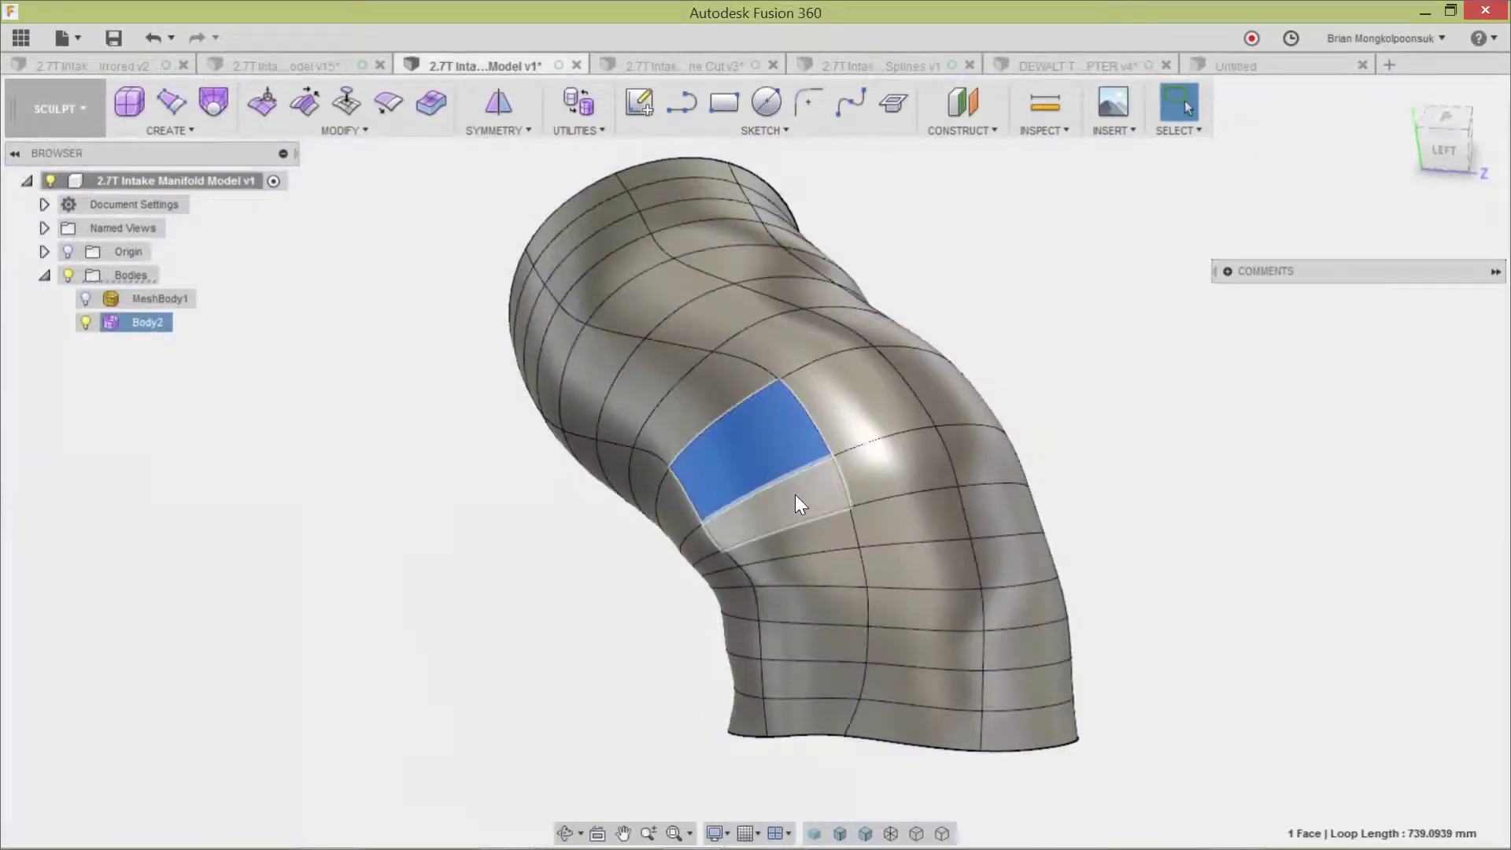
left_click(820, 529, "shift")
key("Delete")
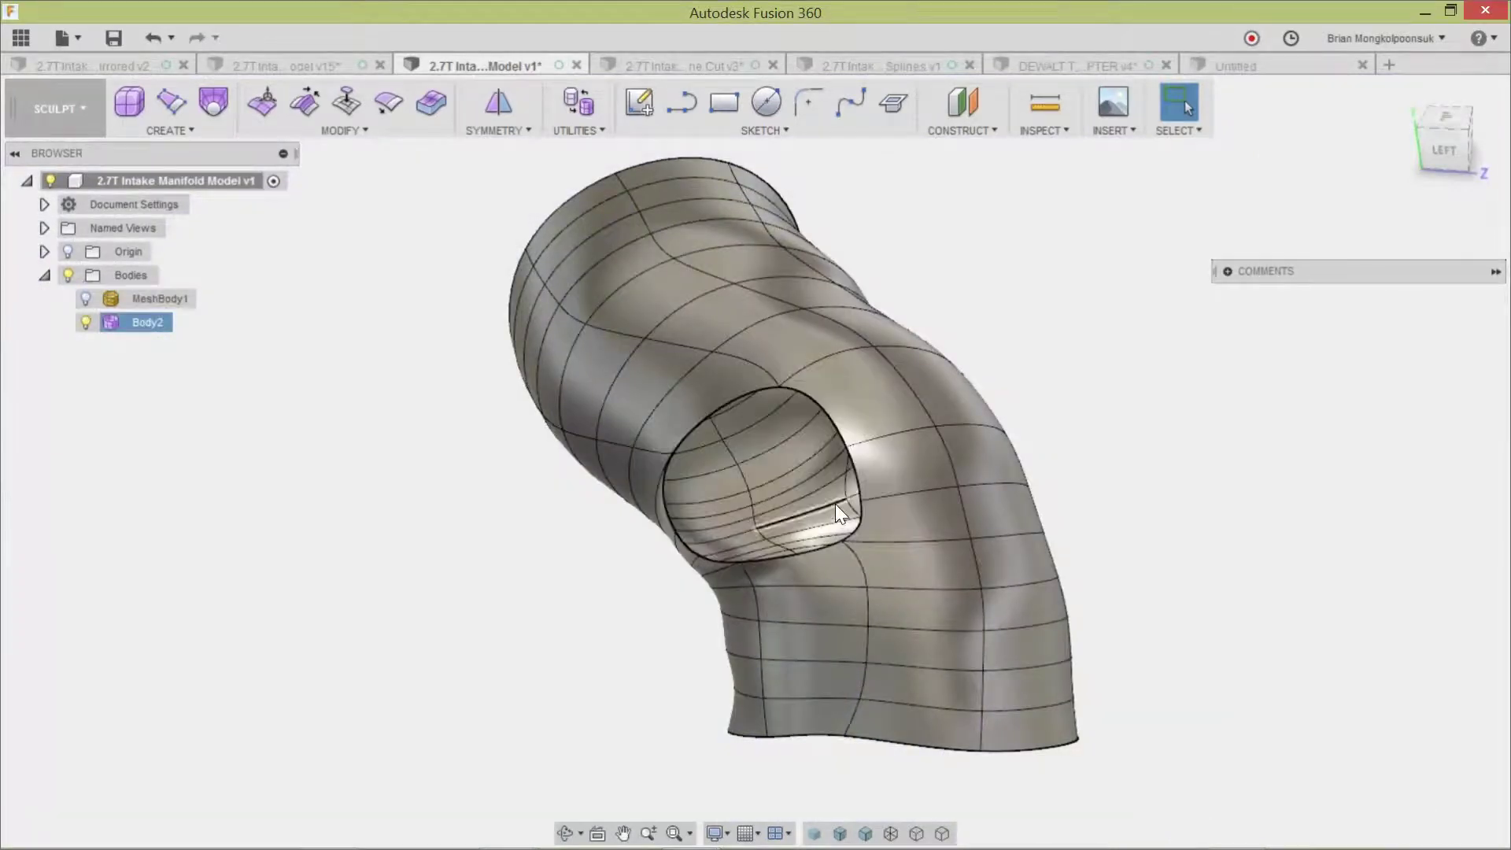
left_click(123, 302)
left_click(85, 298)
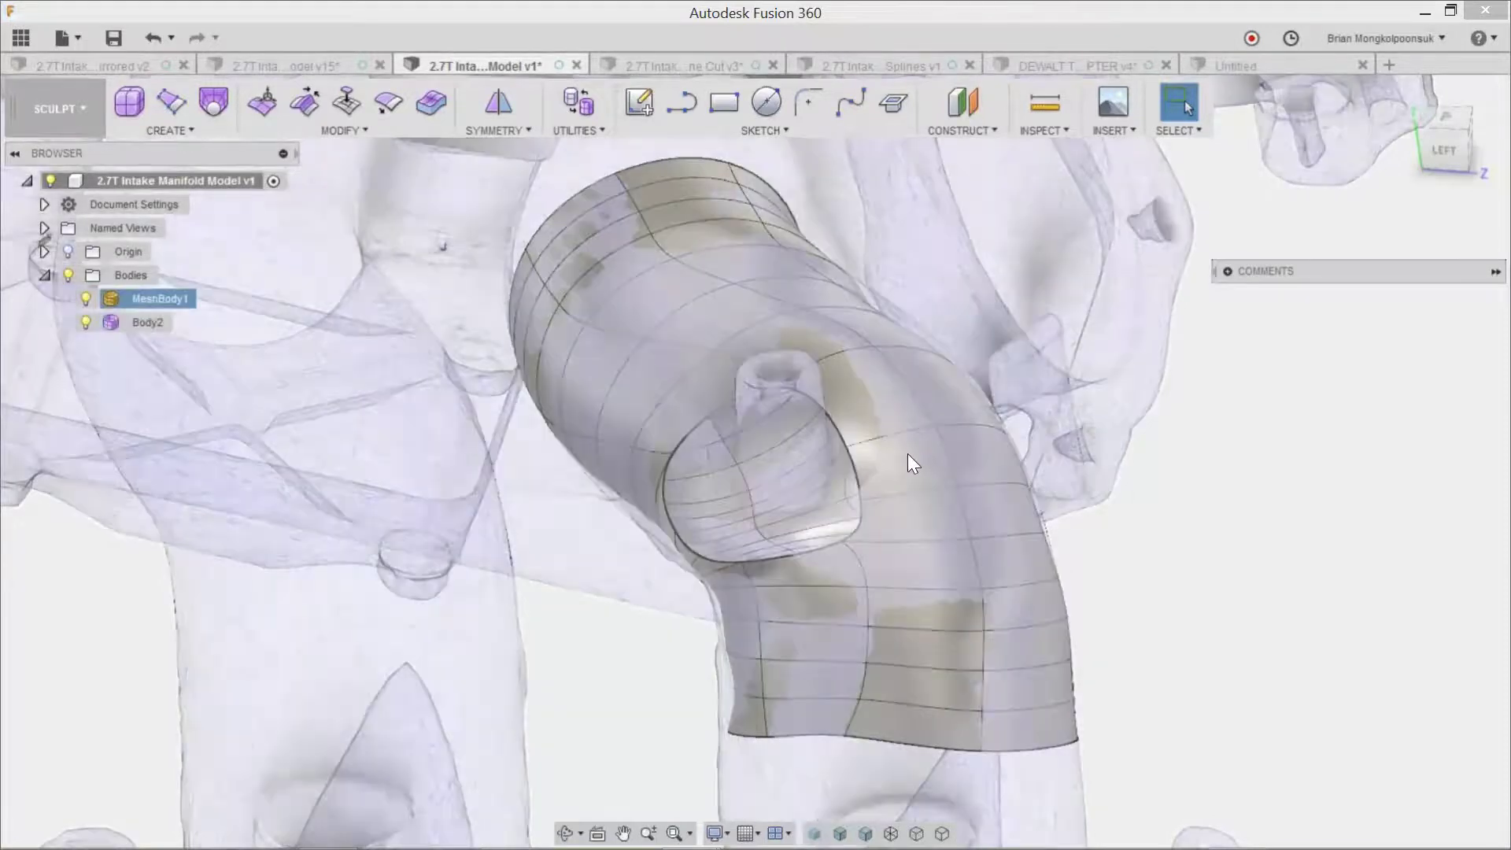
left_click(556, 299)
Show the origin and create a construction plane offset about 1062 mm upward from the XZ plane, at the height of the boss.
scroll(1063, 396, "down", 6)
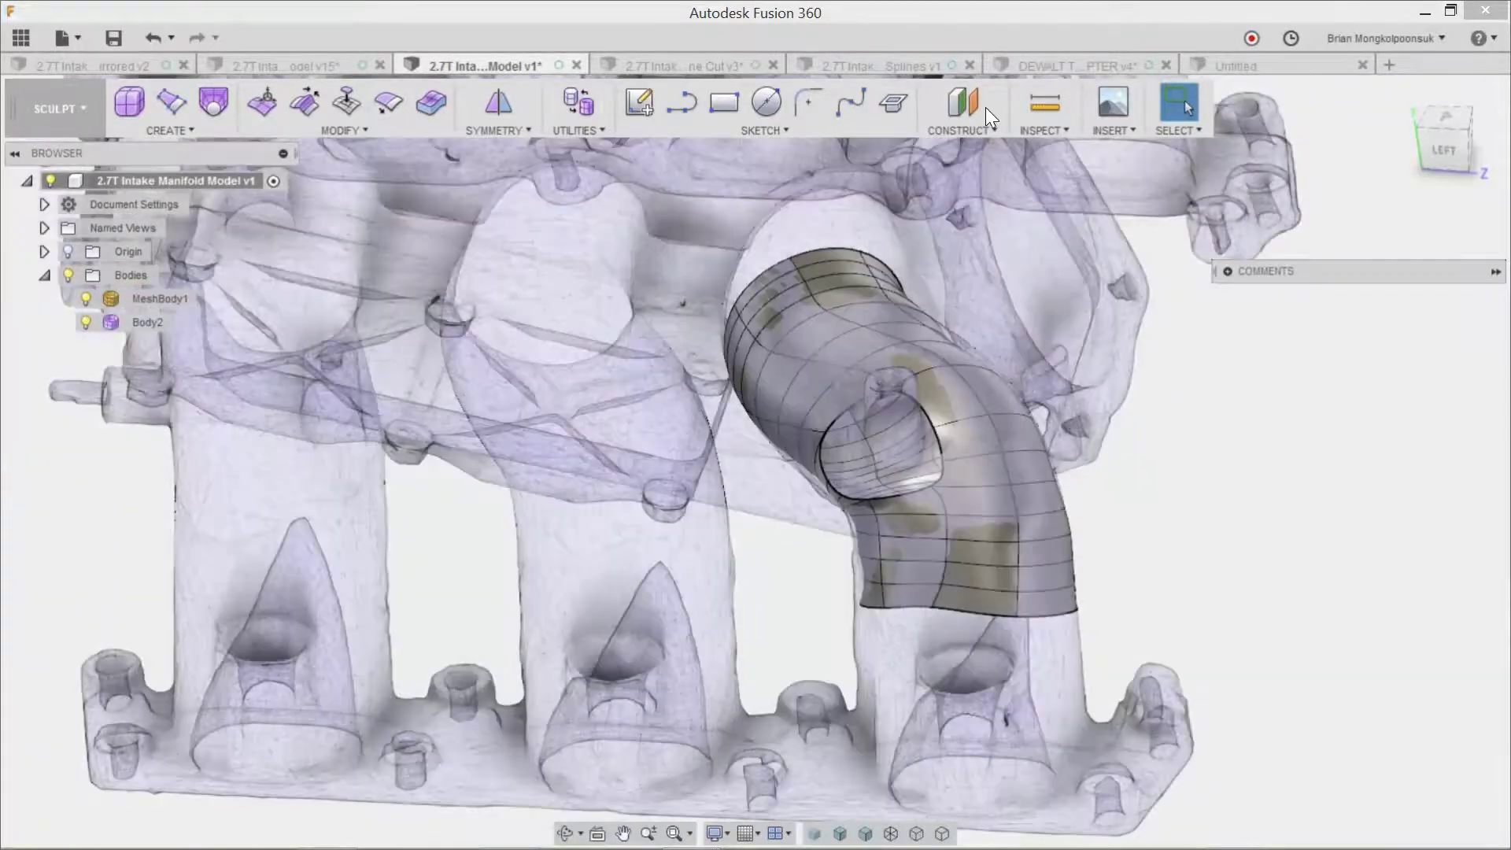
left_click(972, 104)
scroll(995, 403, "down", 4)
middle_click_drag(897, 453, 838, 496, "shift")
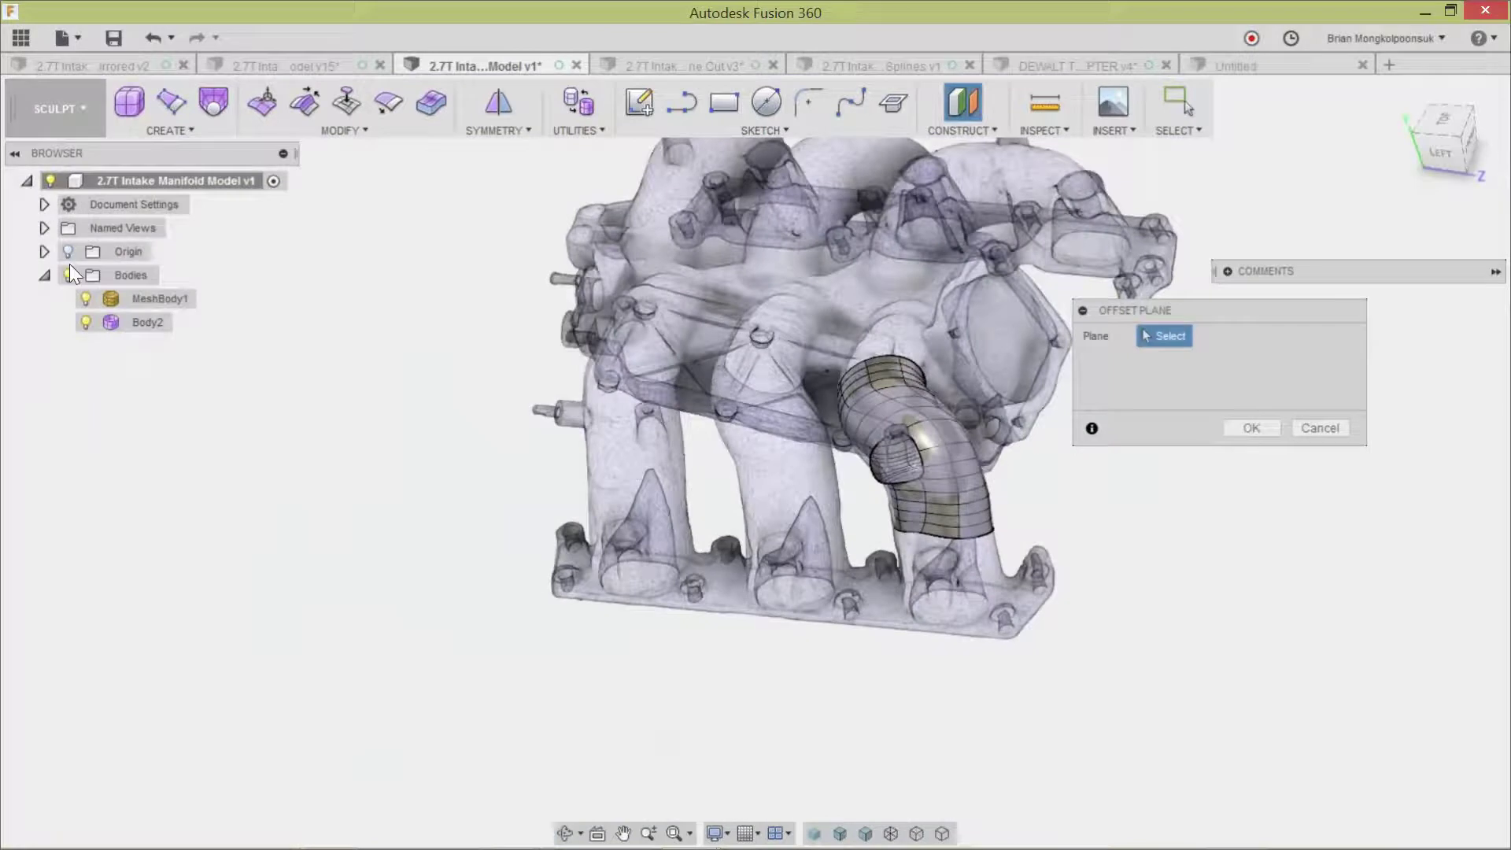
left_click(66, 251)
middle_click_drag(663, 502, 658, 569, "shift")
left_click(551, 528)
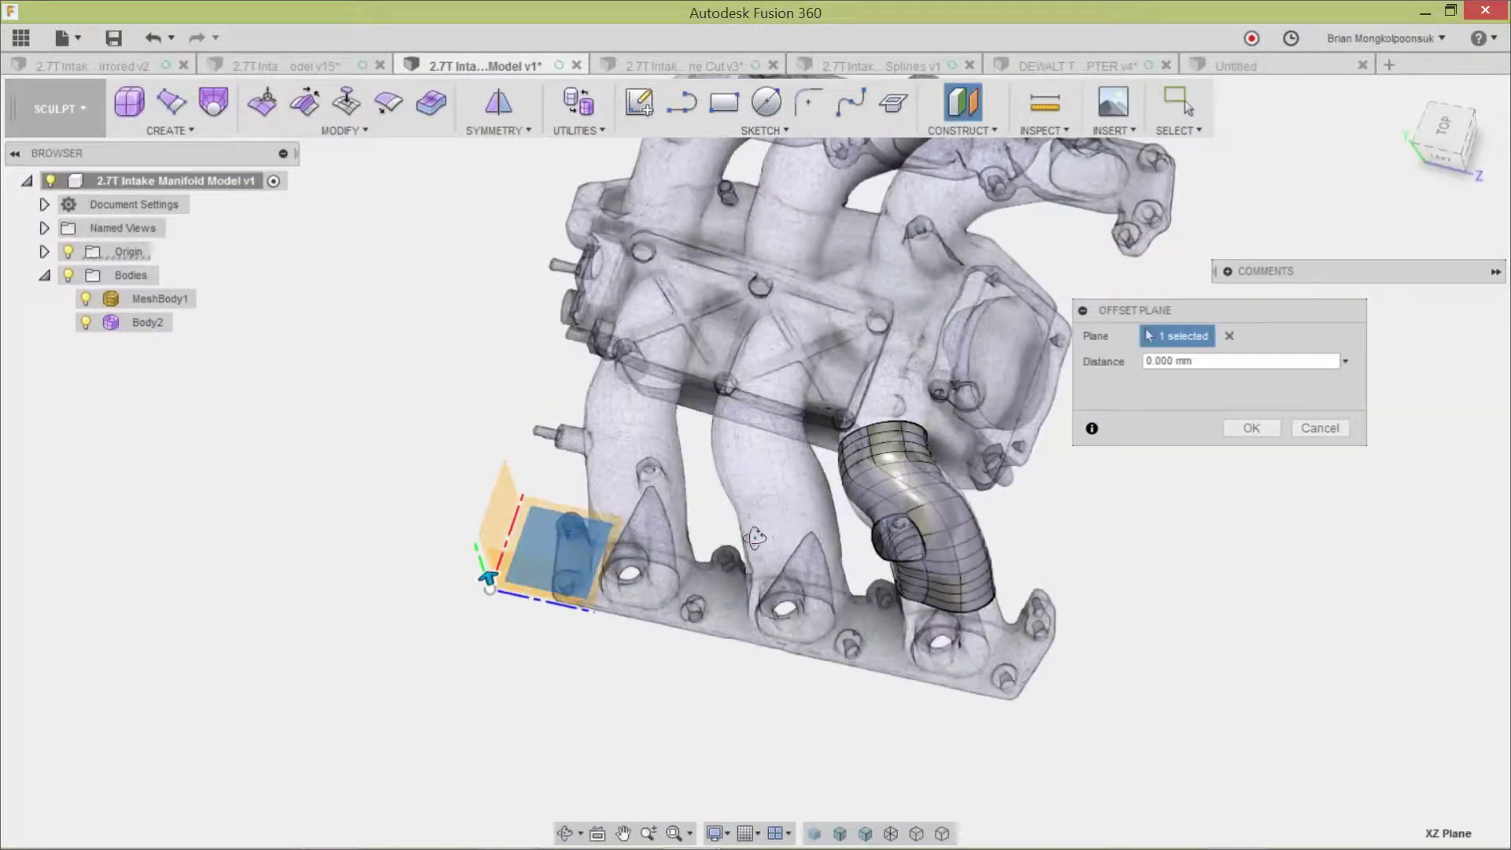
middle_click_drag(753, 537, 775, 394, "shift")
left_click(1443, 142)
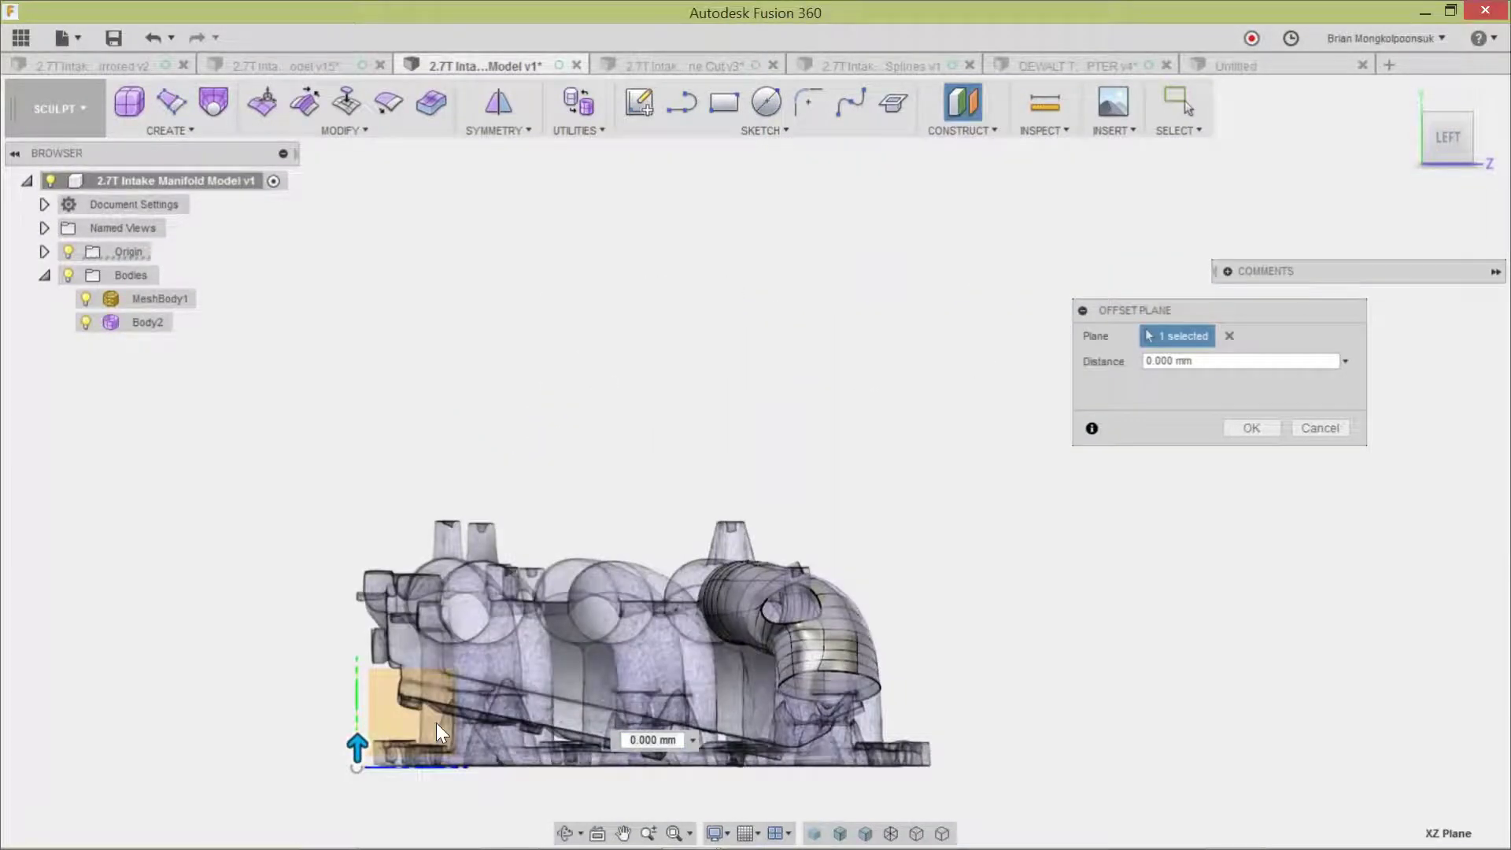
left_click_drag(351, 743, 406, 547)
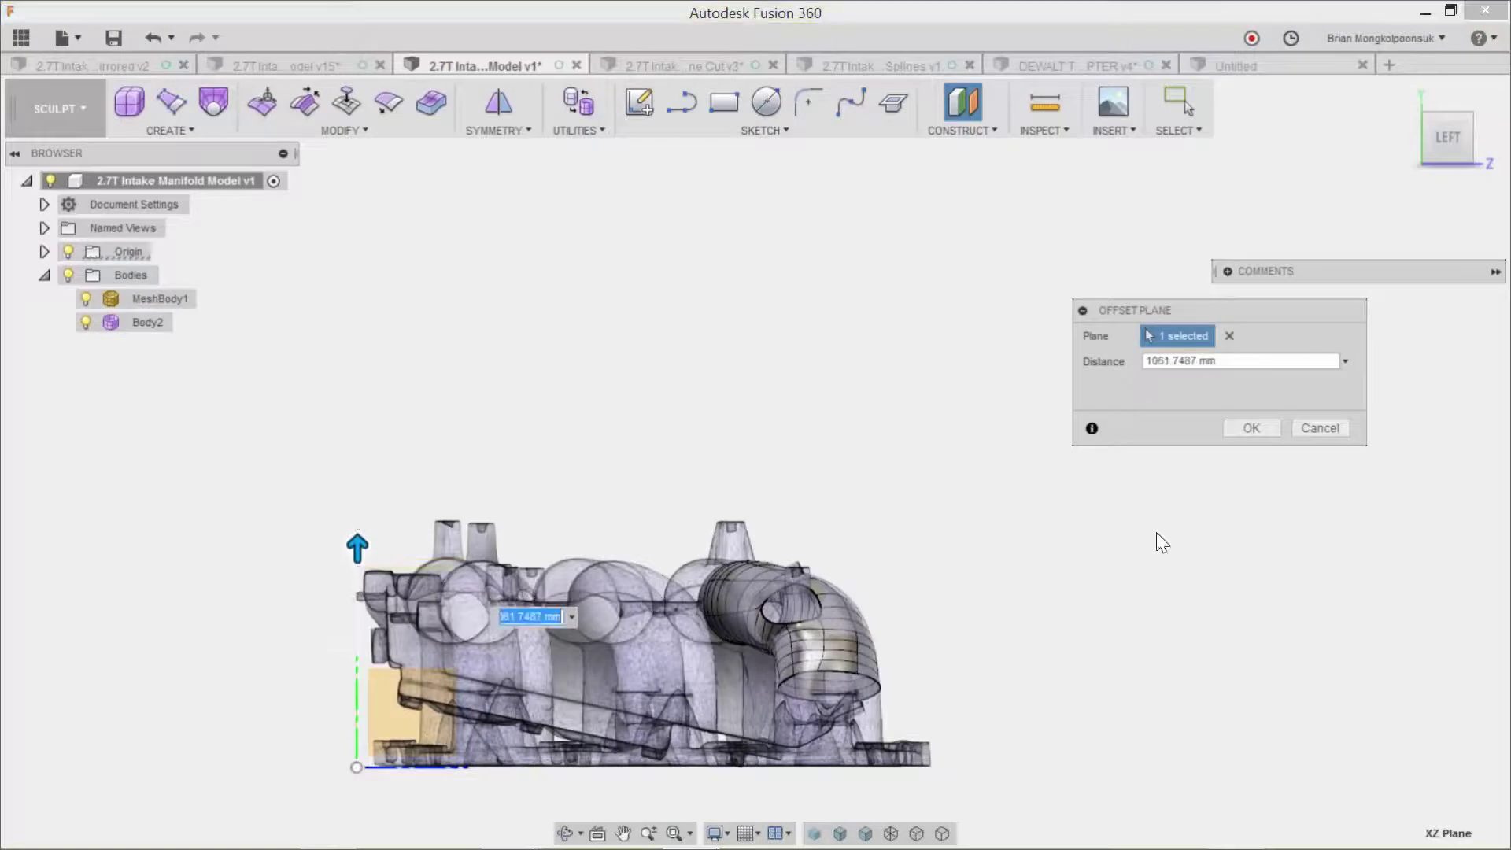
left_click(1240, 441)
Sketch a circle on the offset plane, centred on the boss hole and following the boss's outer rim, and finish the sketch.
middle_click_drag(949, 413, 815, 644, "shift")
left_click(367, 623)
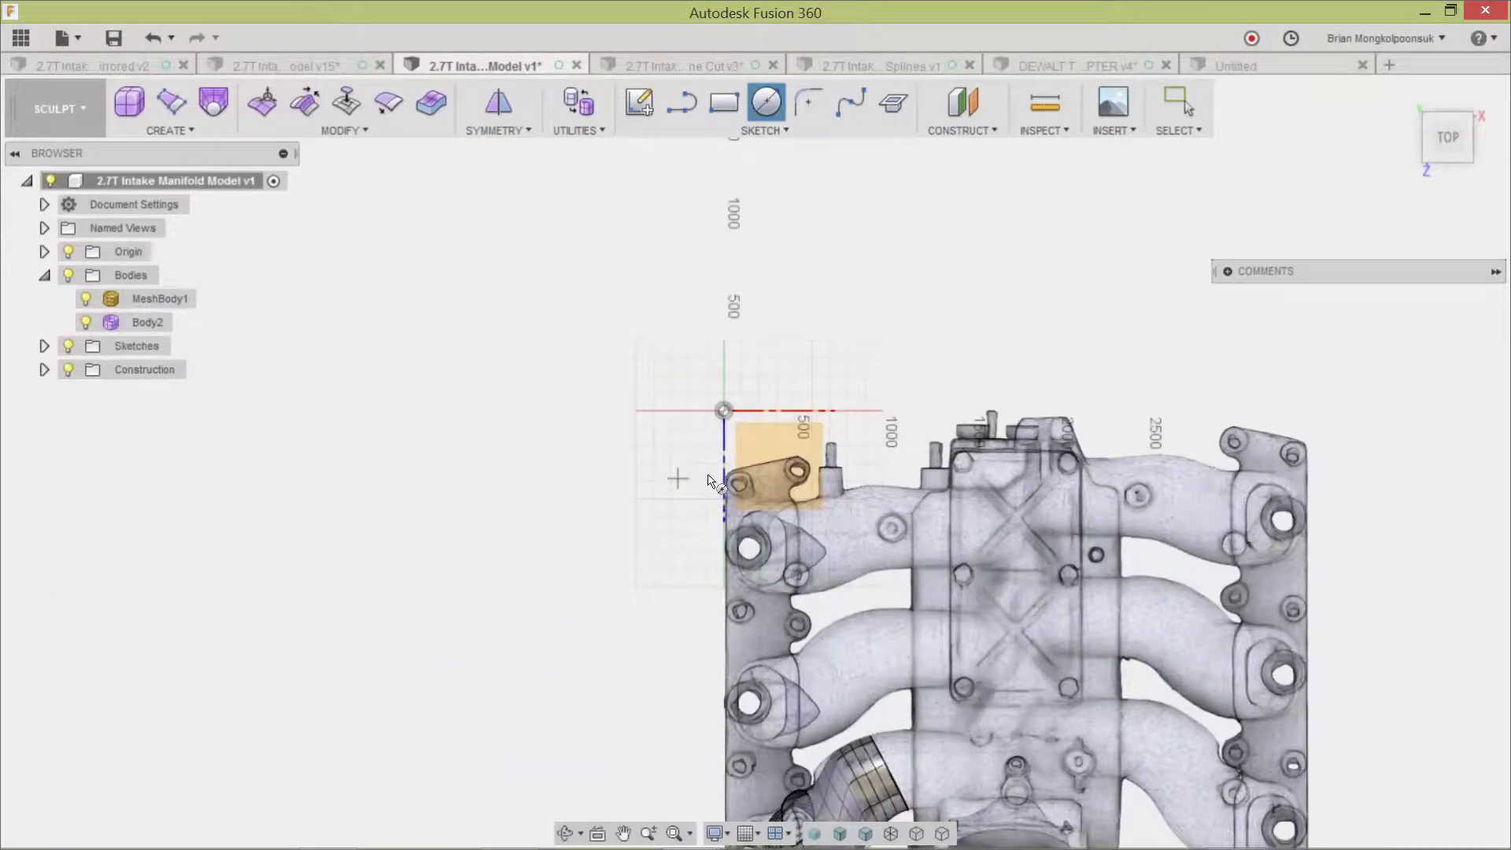
scroll(800, 746, "up", 5)
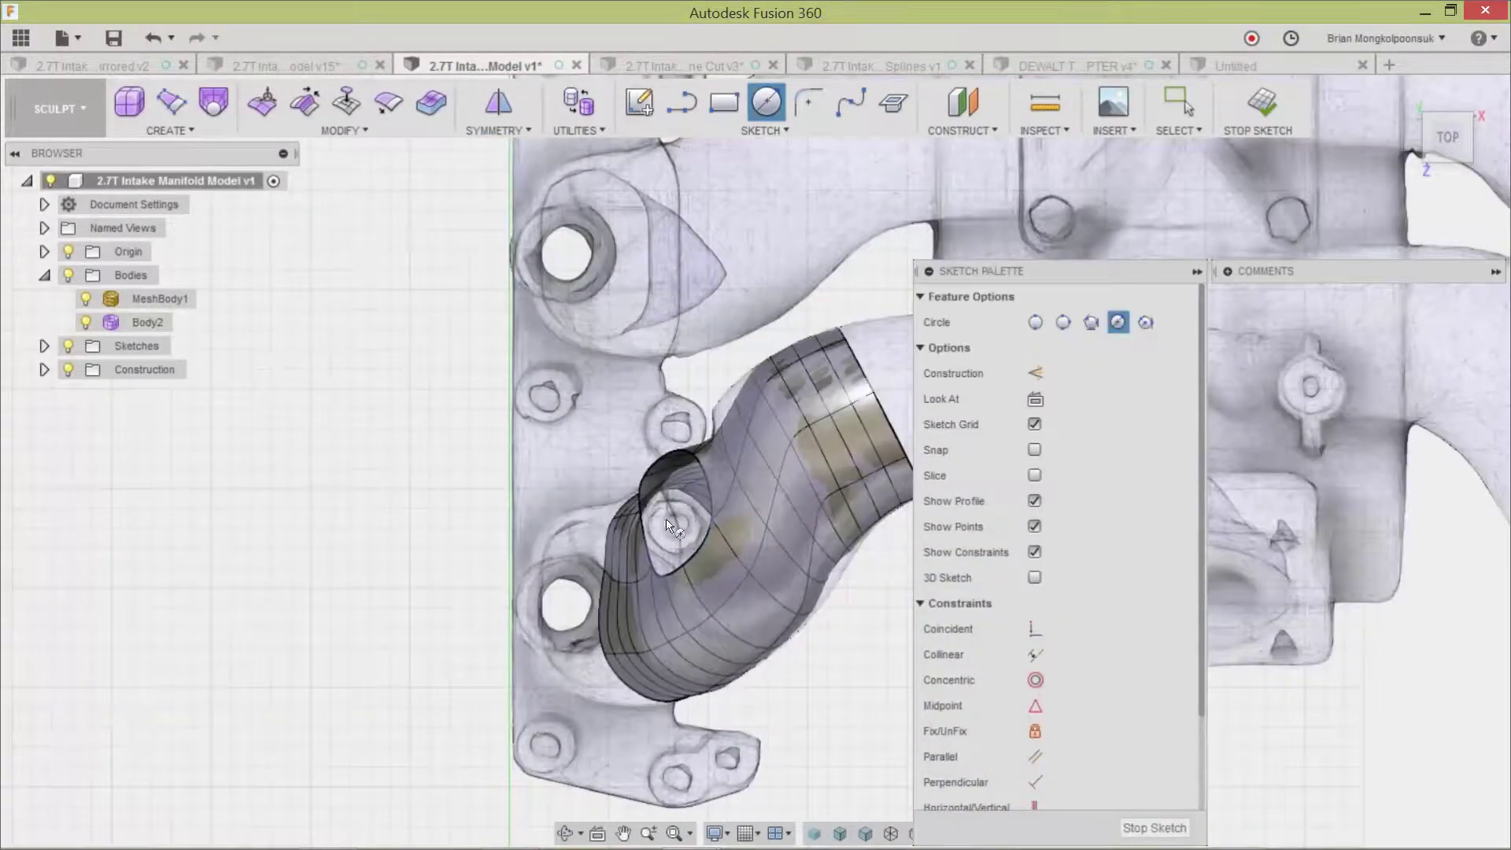
scroll(676, 532, "up", 2)
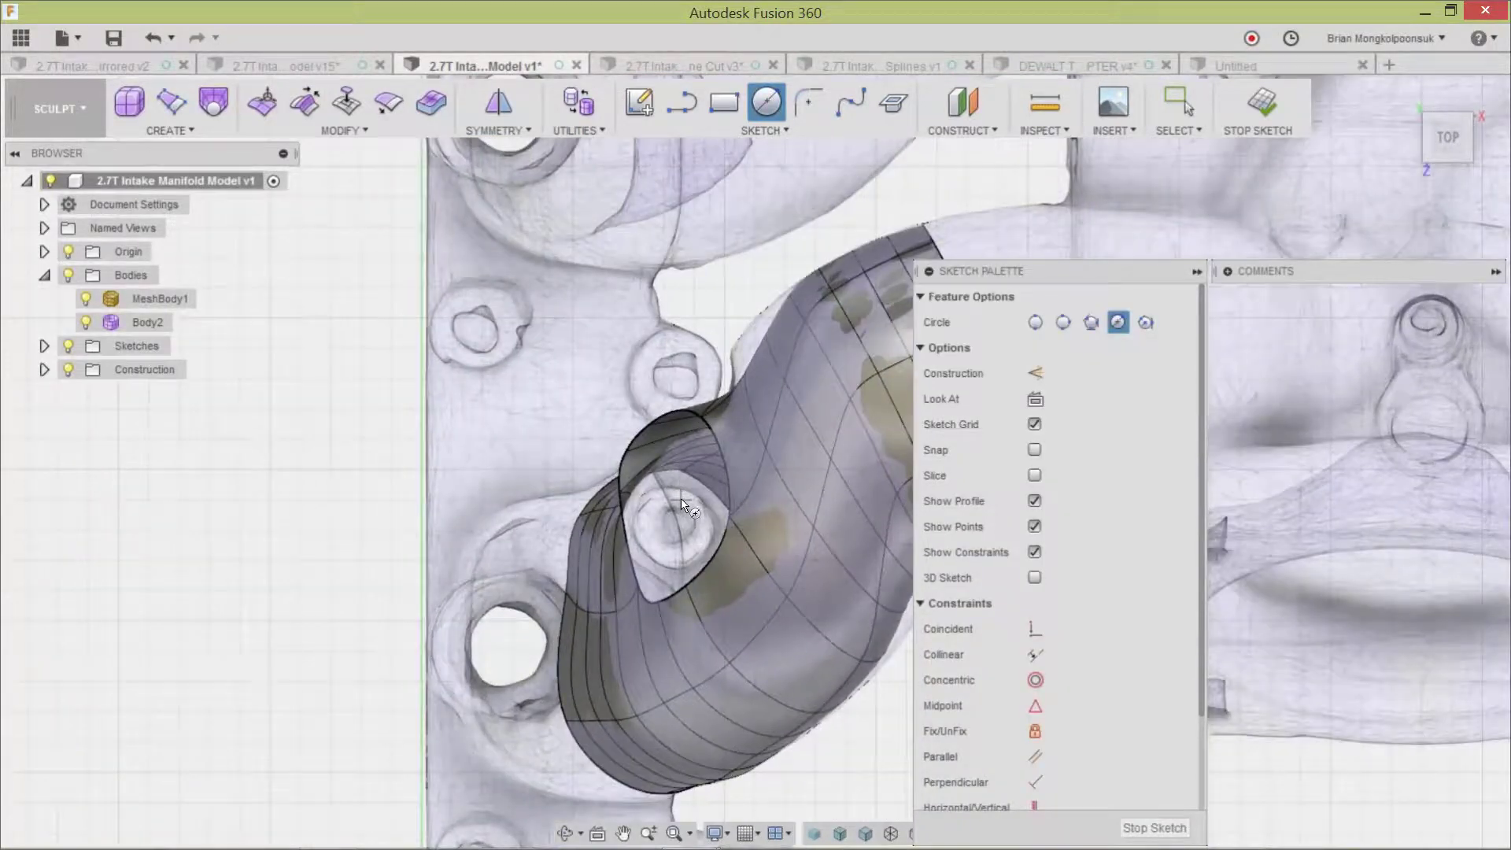
scroll(677, 524, "up", 2)
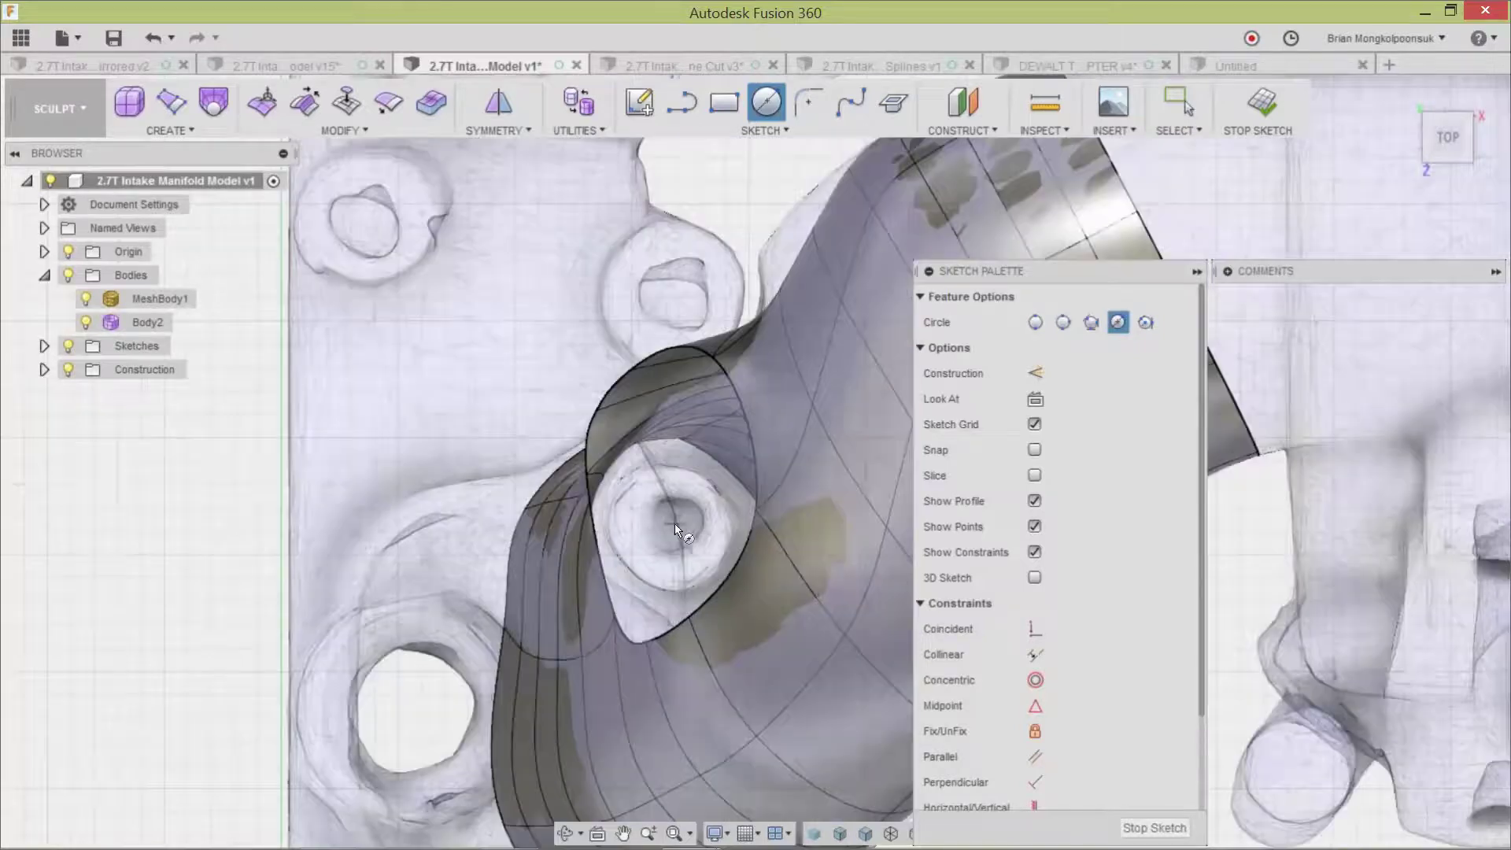
left_click(676, 526)
left_click(723, 490)
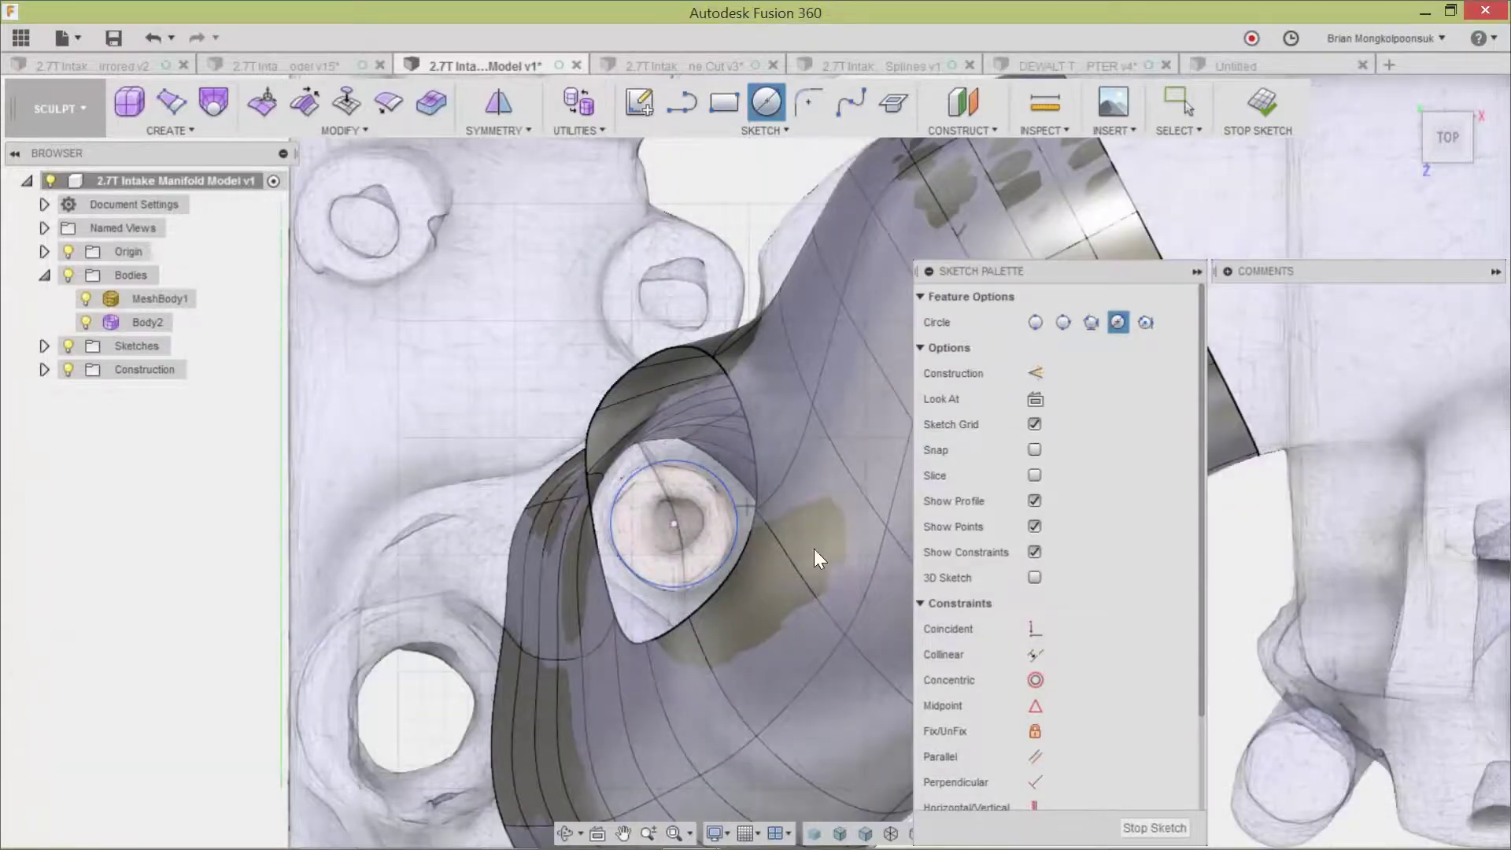
left_click(1141, 828)
Match the eight edges of the opening in Body2 to the sketched boss circle with Connected (G0) continuity and uniform spacing.
mouse_move(819, 443)
middle_mouse_down("shift")
mouse_move(837, 304)
mouse_move(966, 303)
mouse_move(897, 305)
mouse_move(906, 417)
mouse_move(1098, 393)
middle_mouse_up("shift")
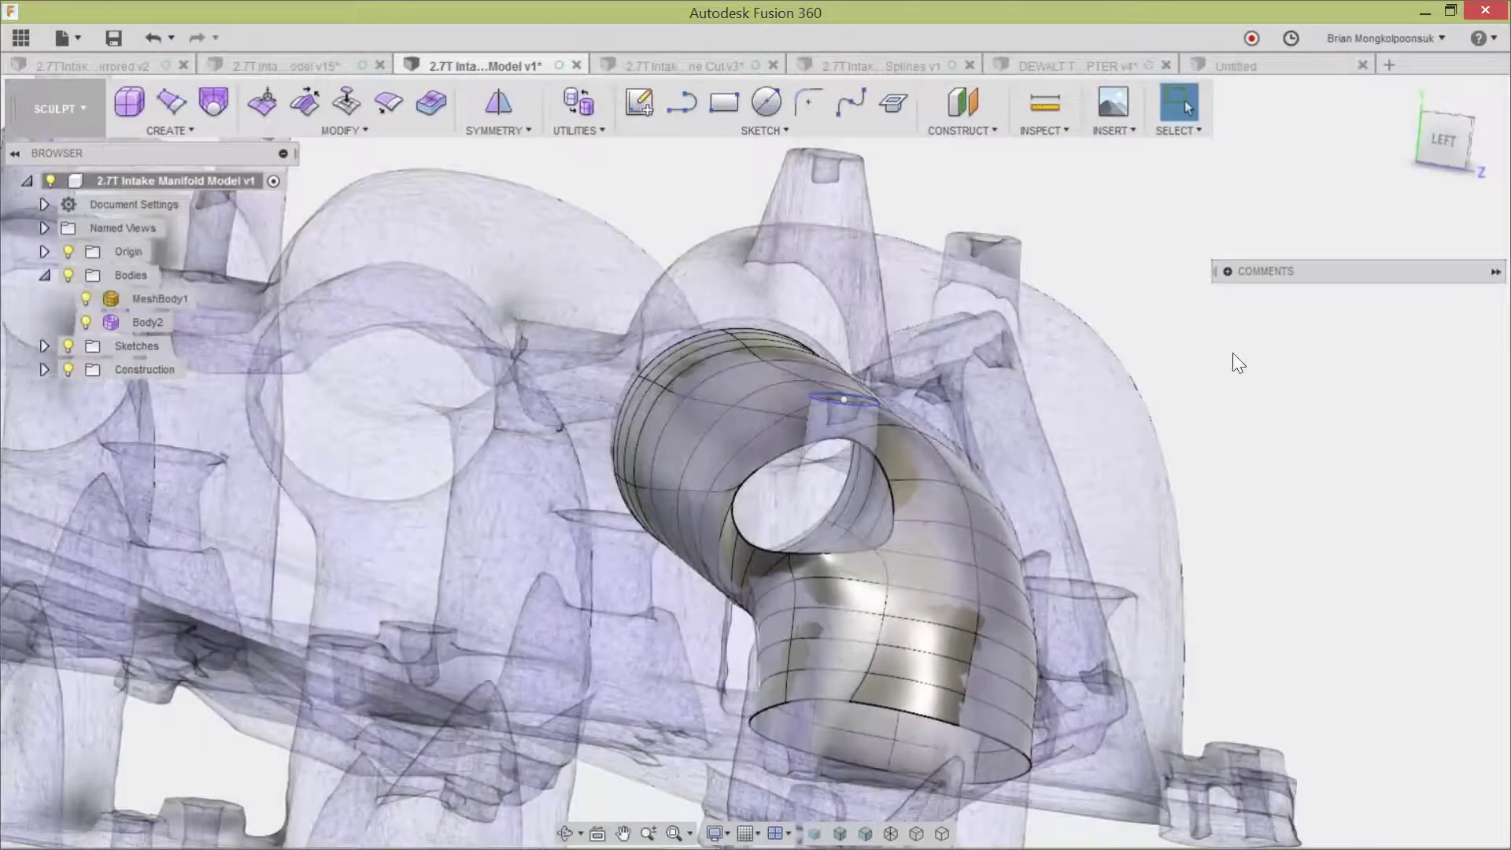
left_click(873, 245)
left_click(371, 132)
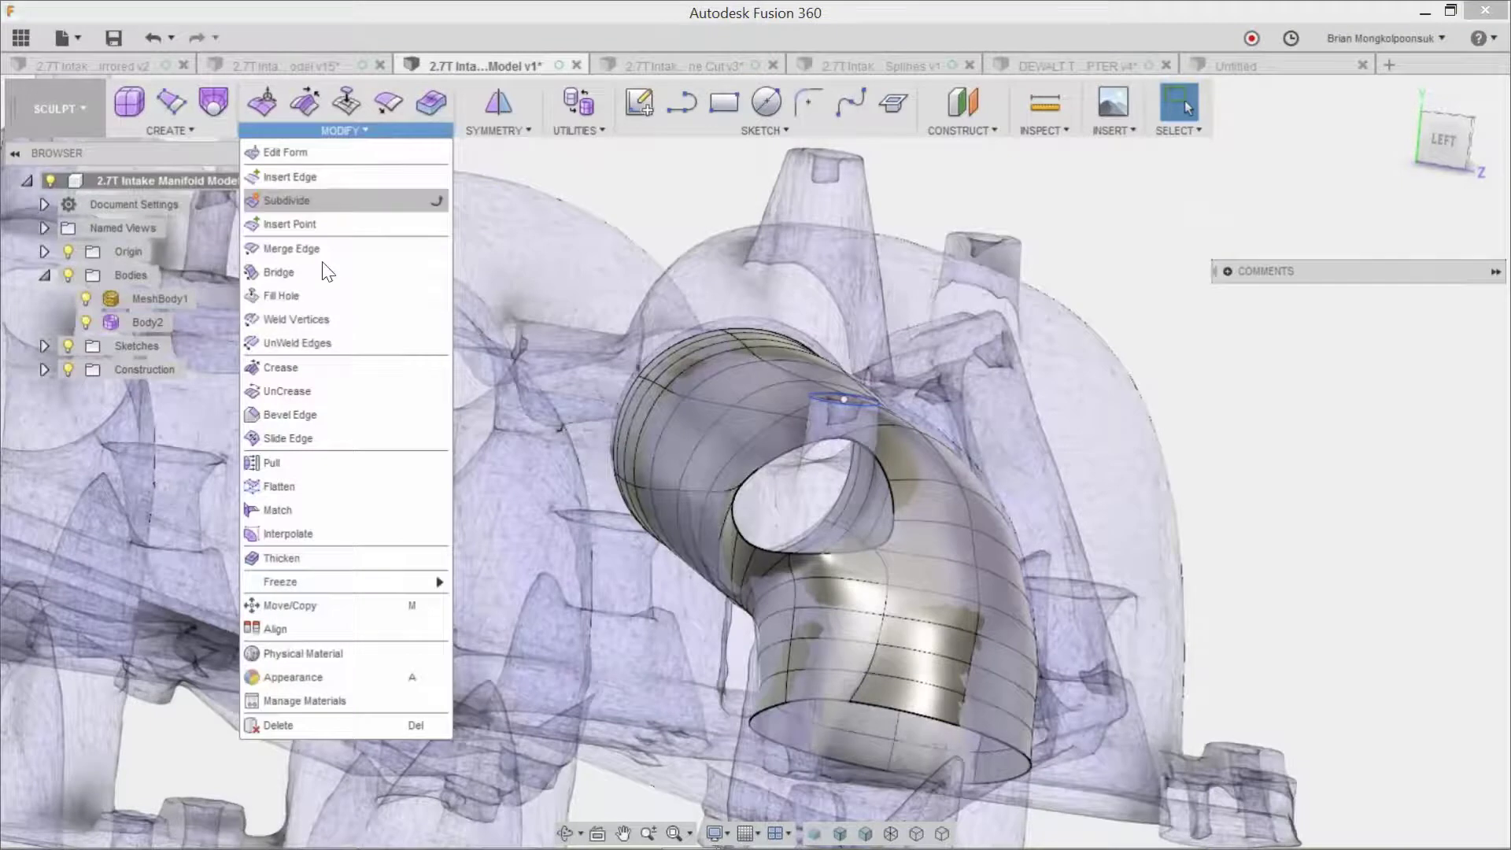
left_click(732, 502)
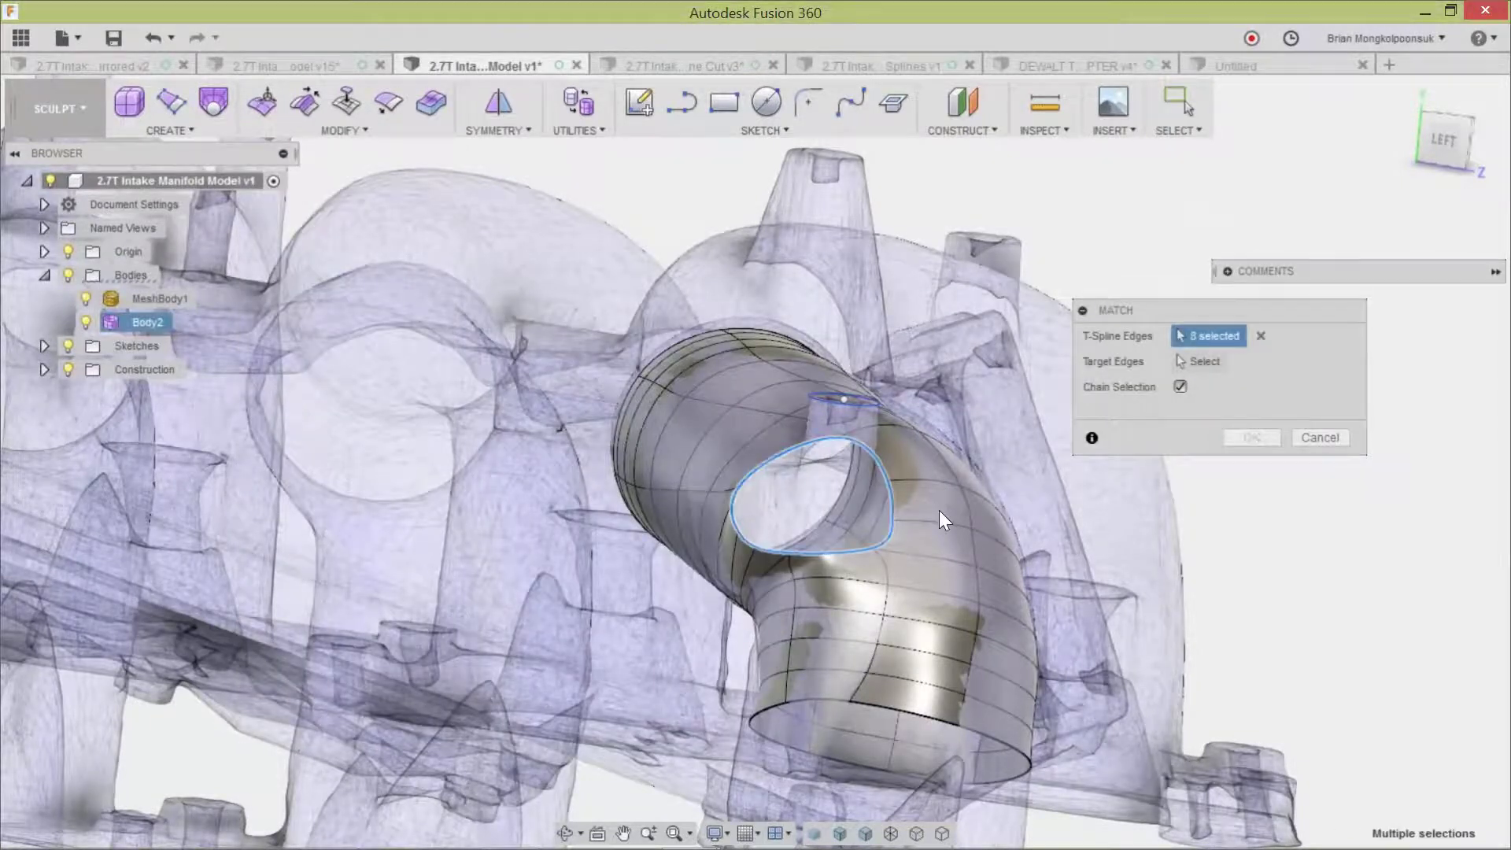
middle_click_drag(939, 510, 913, 512)
left_click(1184, 361)
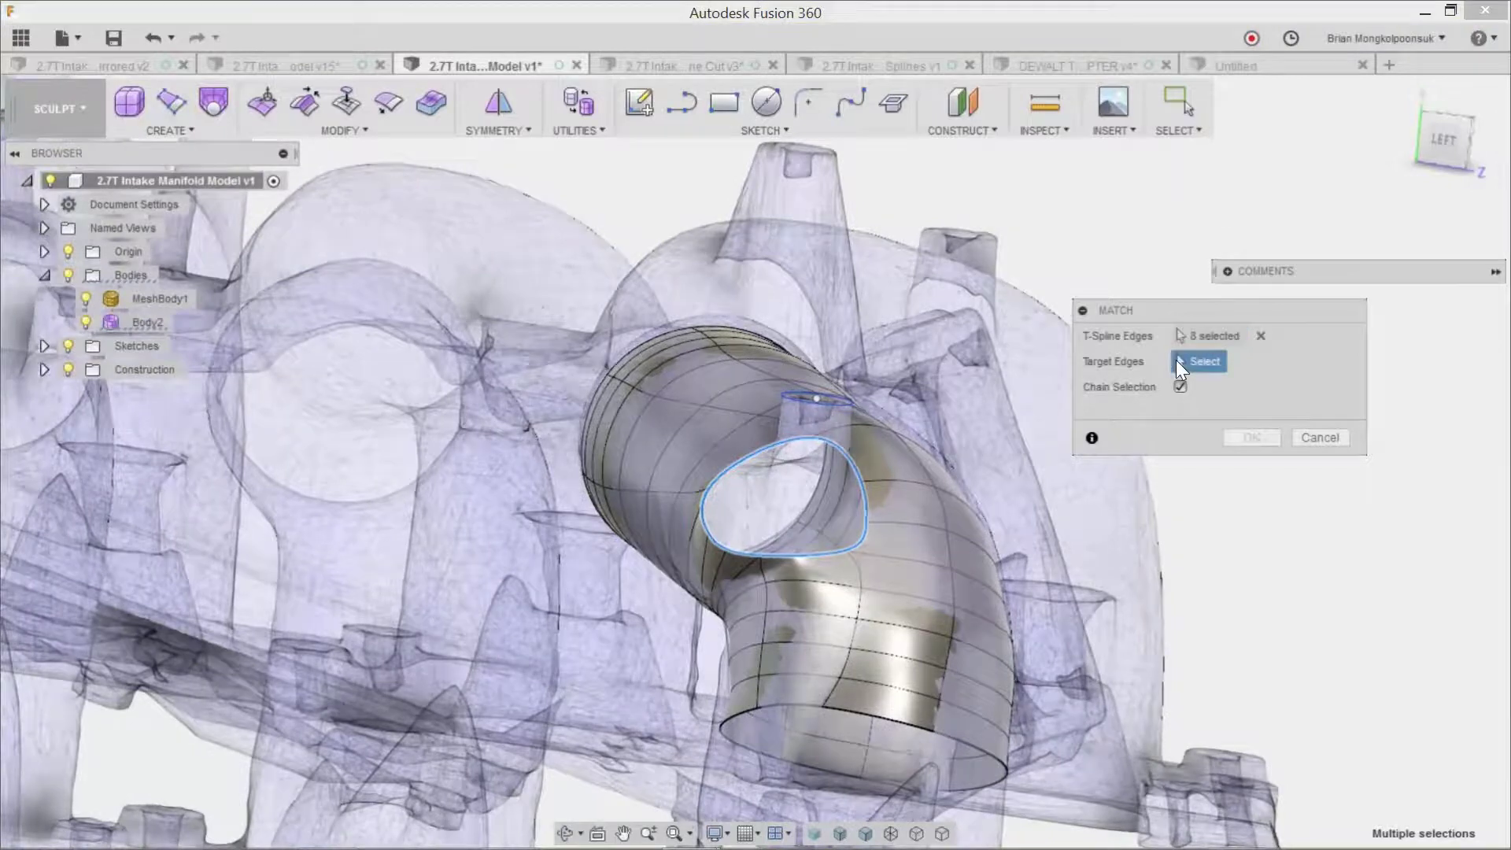
left_click(840, 409)
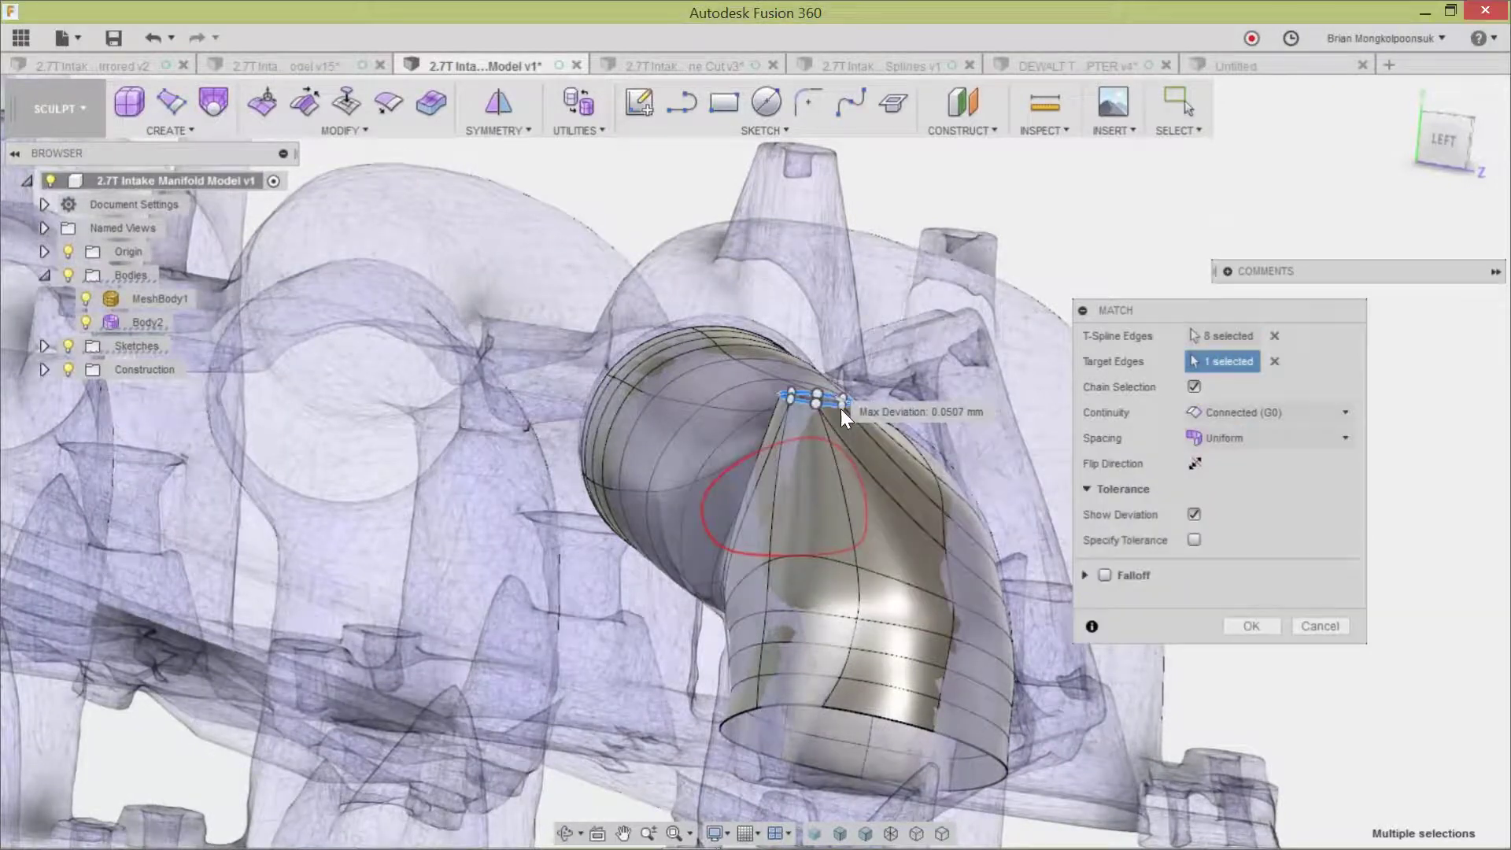
Specify a tolerance of 0.010 mm for matching the opening to the boss circle.
mouse_move(953, 545)
middle_mouse_down("shift")
mouse_move(1032, 547)
mouse_move(1007, 567)
mouse_move(1055, 557)
mouse_move(968, 535)
mouse_move(984, 505)
mouse_move(1026, 555)
middle_mouse_up("shift")
scroll(1028, 564, "up", 3)
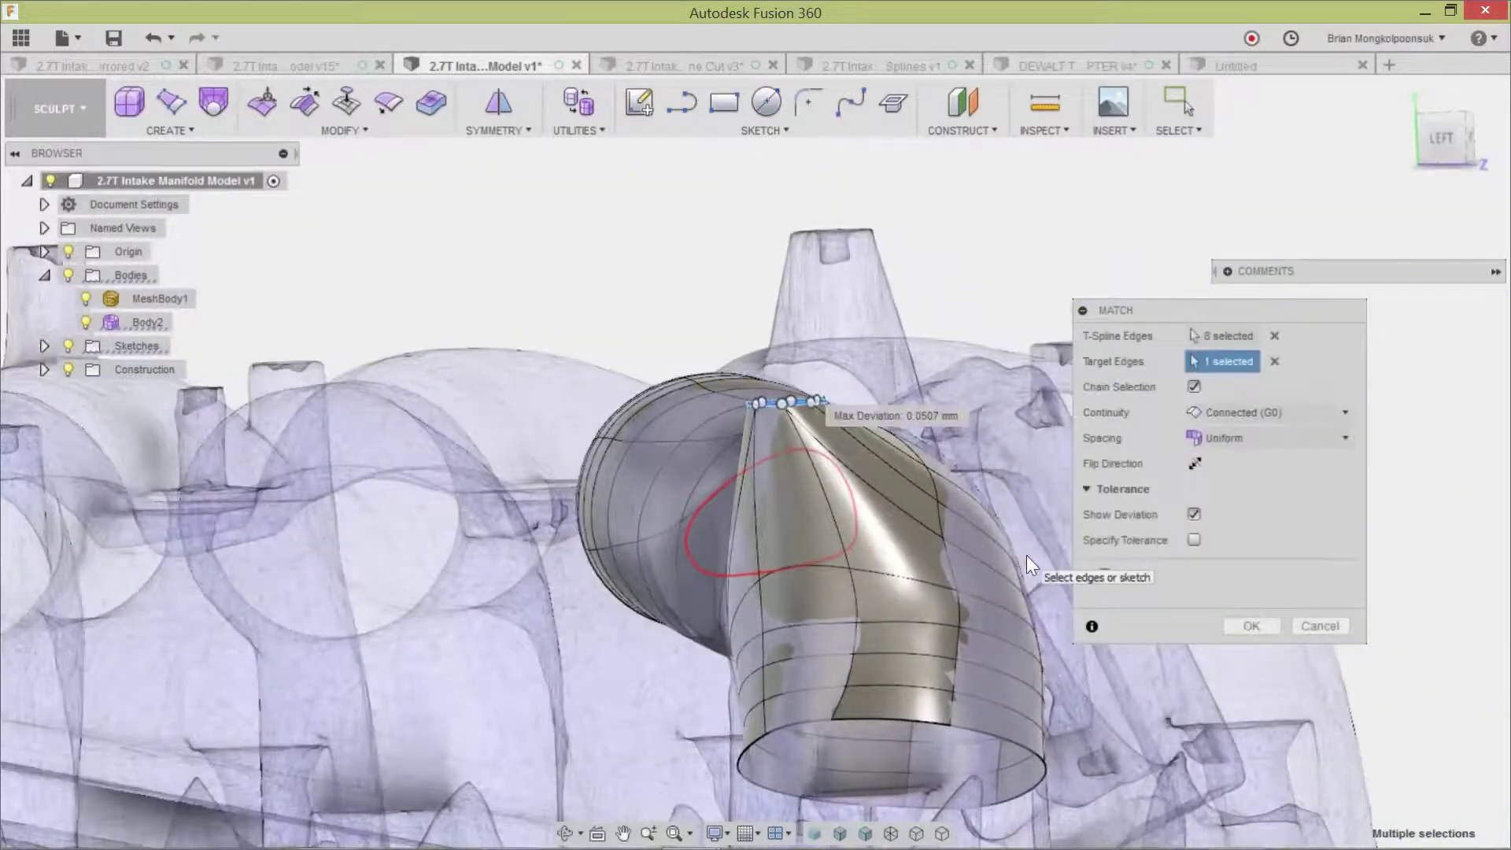
left_click(1194, 541)
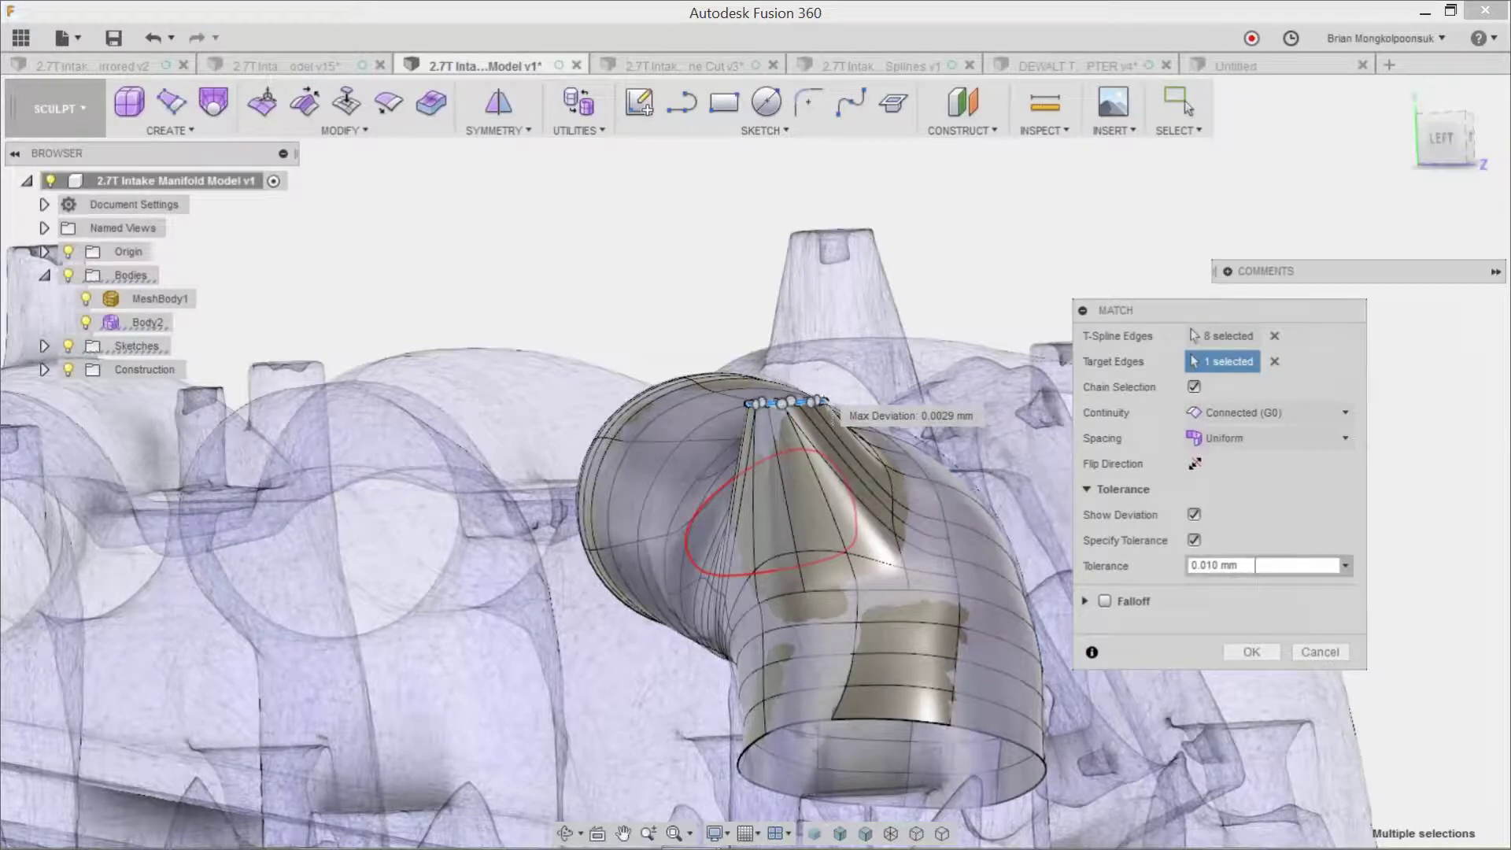
Try match tolerances of .001 mm and .0001 mm for the top opening of the boss on the pipe.
left_click_drag(1222, 566, 1179, 565)
key("BackSpace")
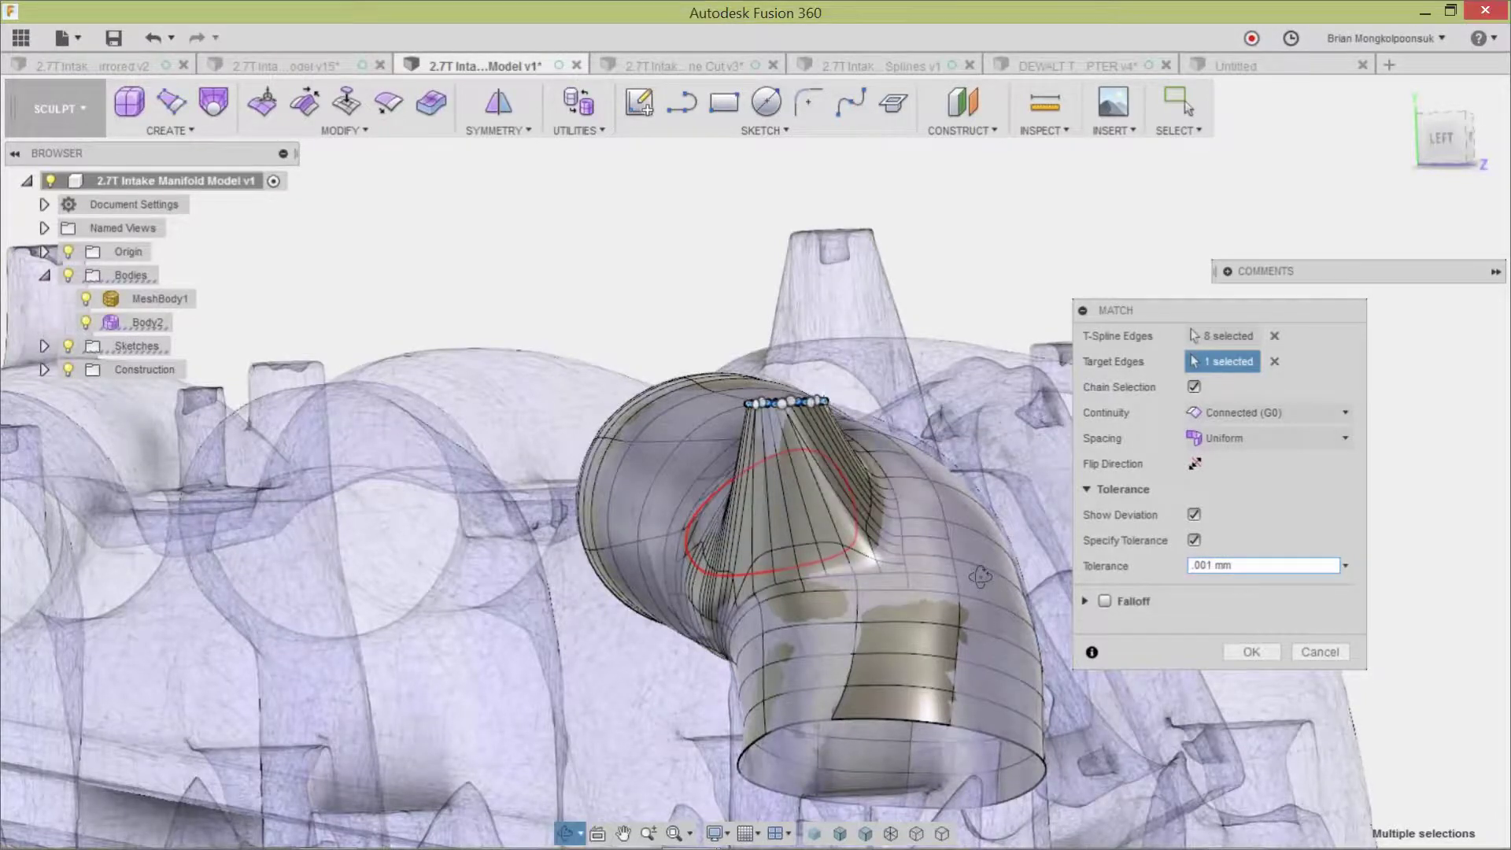
mouse_move(977, 580)
middle_mouse_down("shift")
mouse_move(1042, 574)
mouse_move(957, 584)
middle_mouse_up("shift")
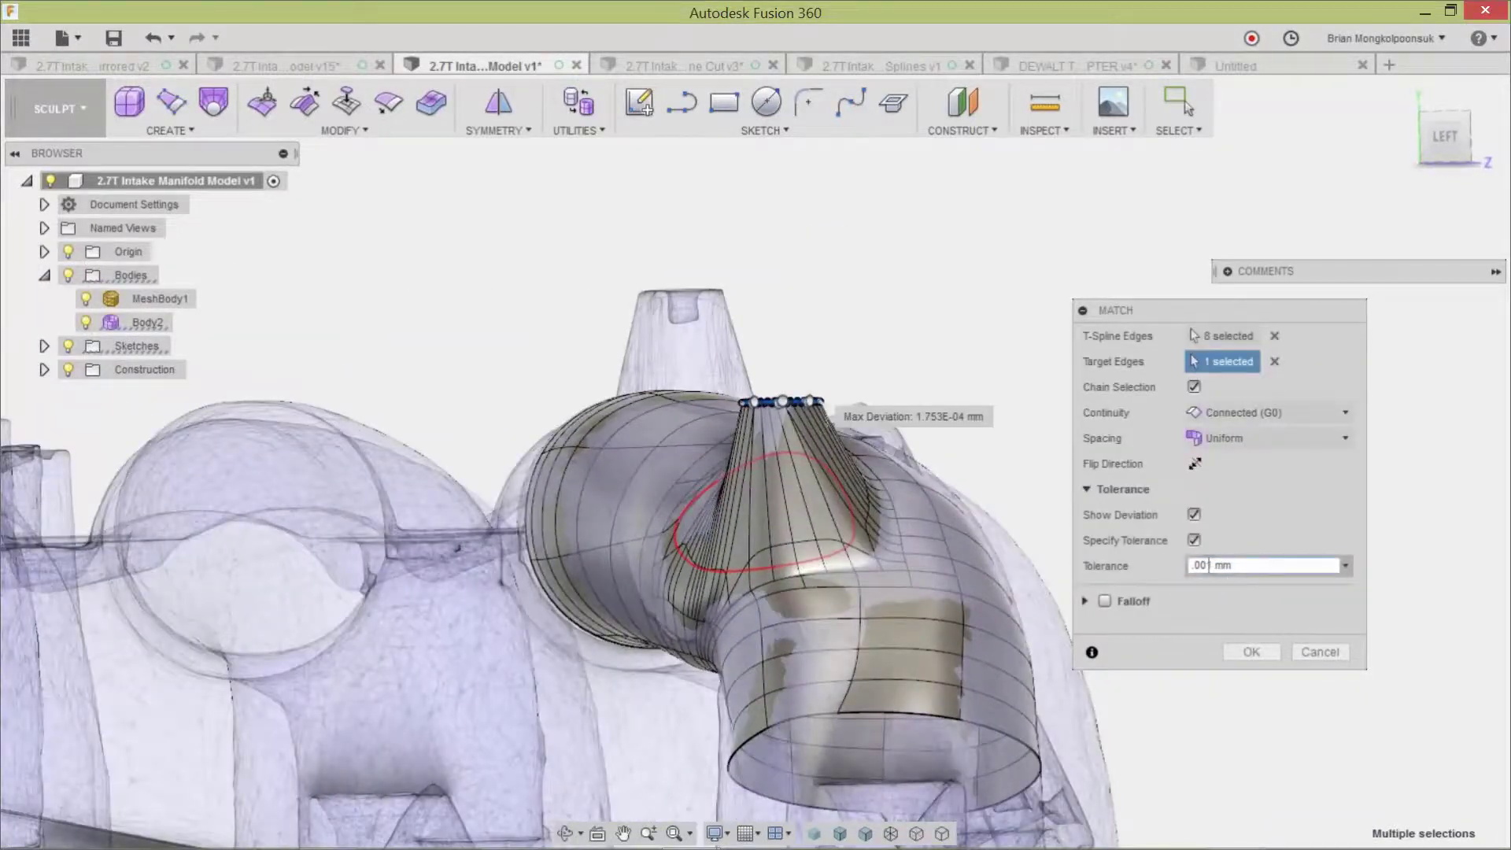
double_click(1207, 566)
type(".01")
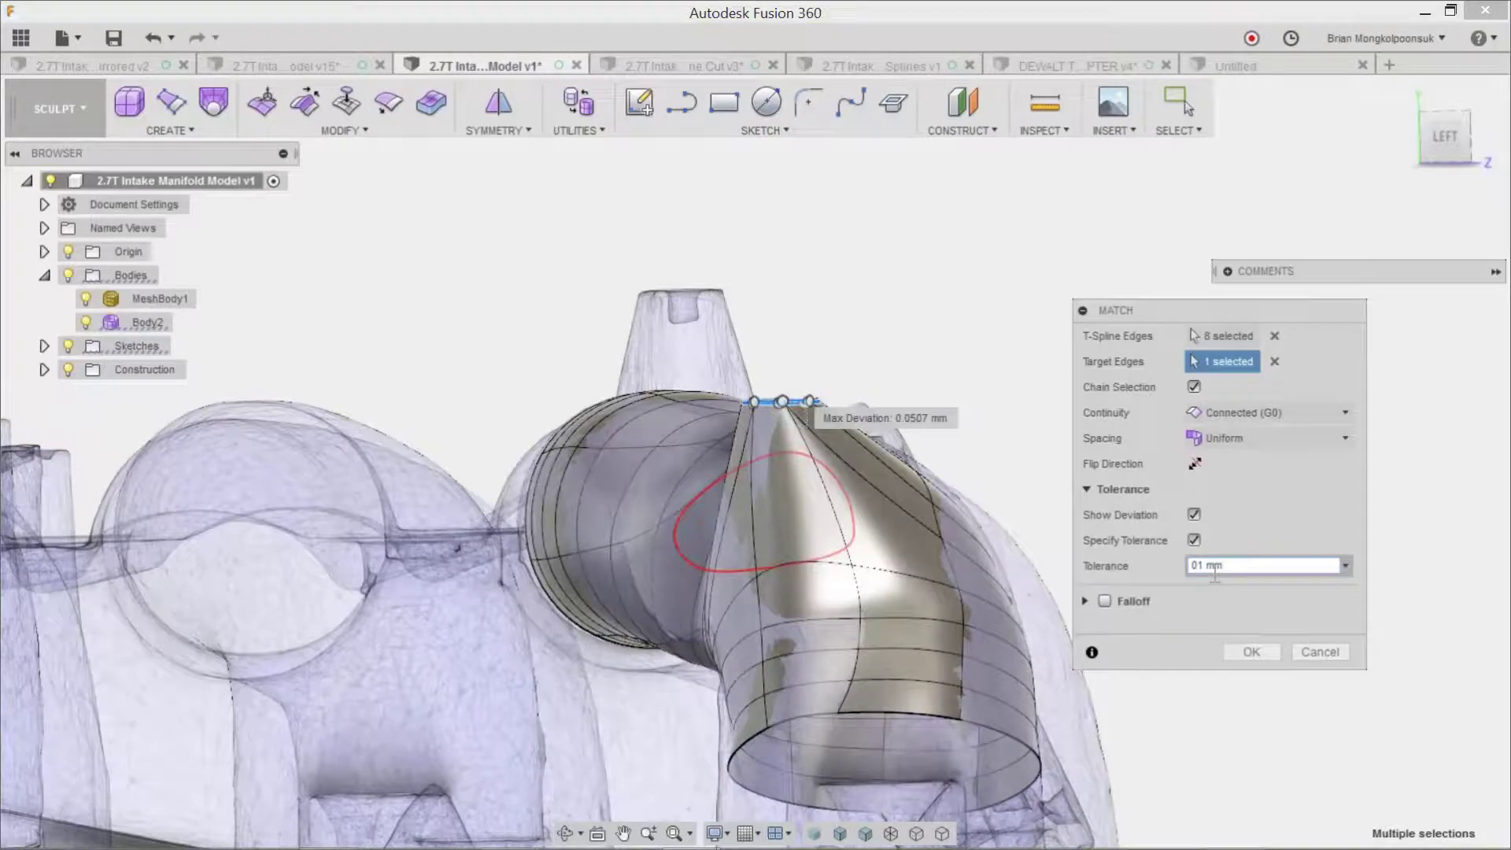
type("000")
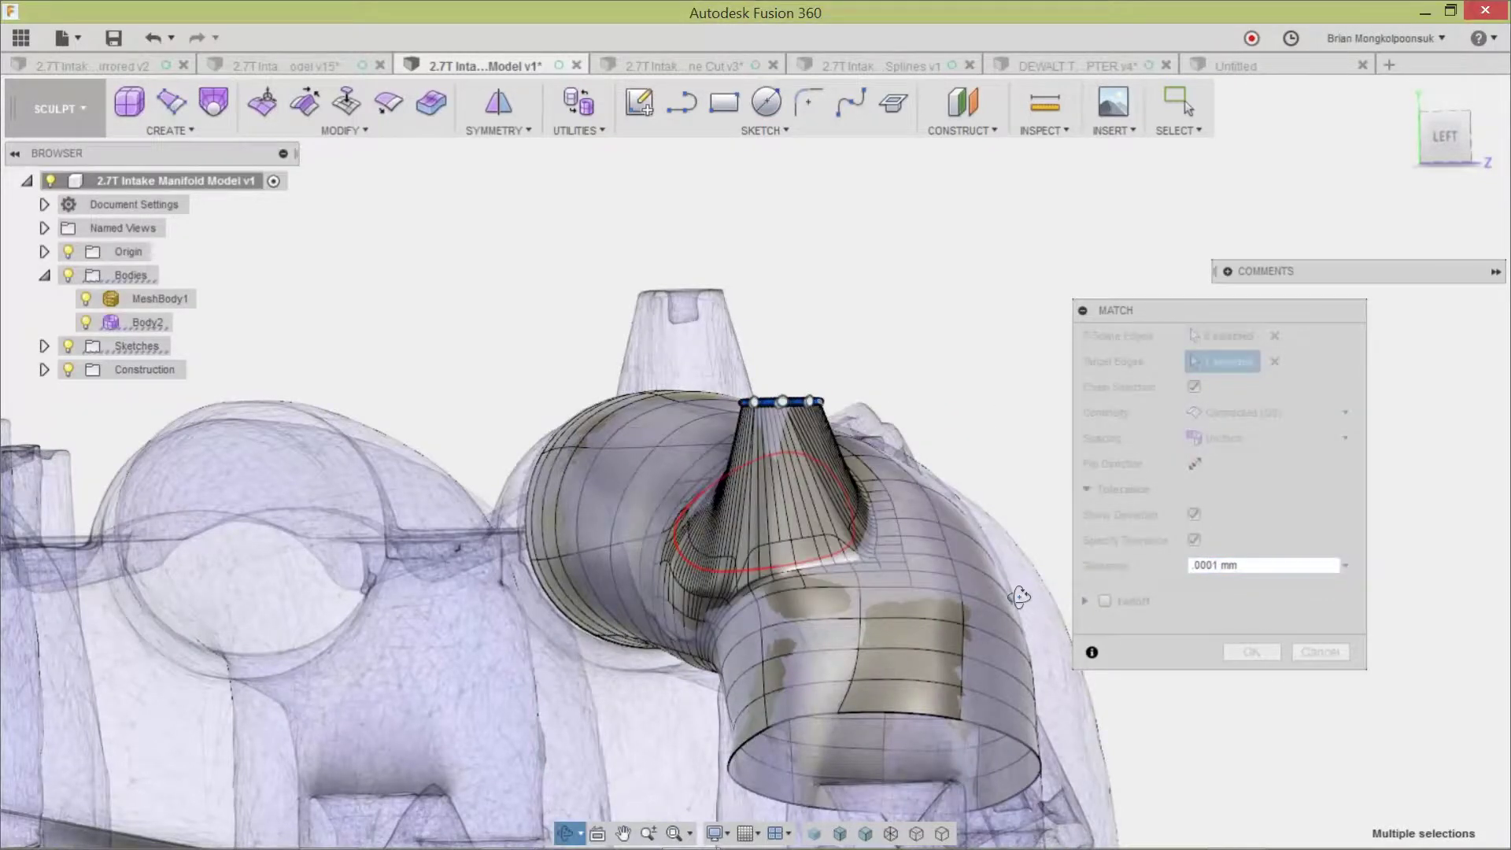
mouse_move(1004, 597)
middle_mouse_down("shift")
mouse_move(938, 600)
mouse_move(994, 596)
middle_mouse_up("shift")
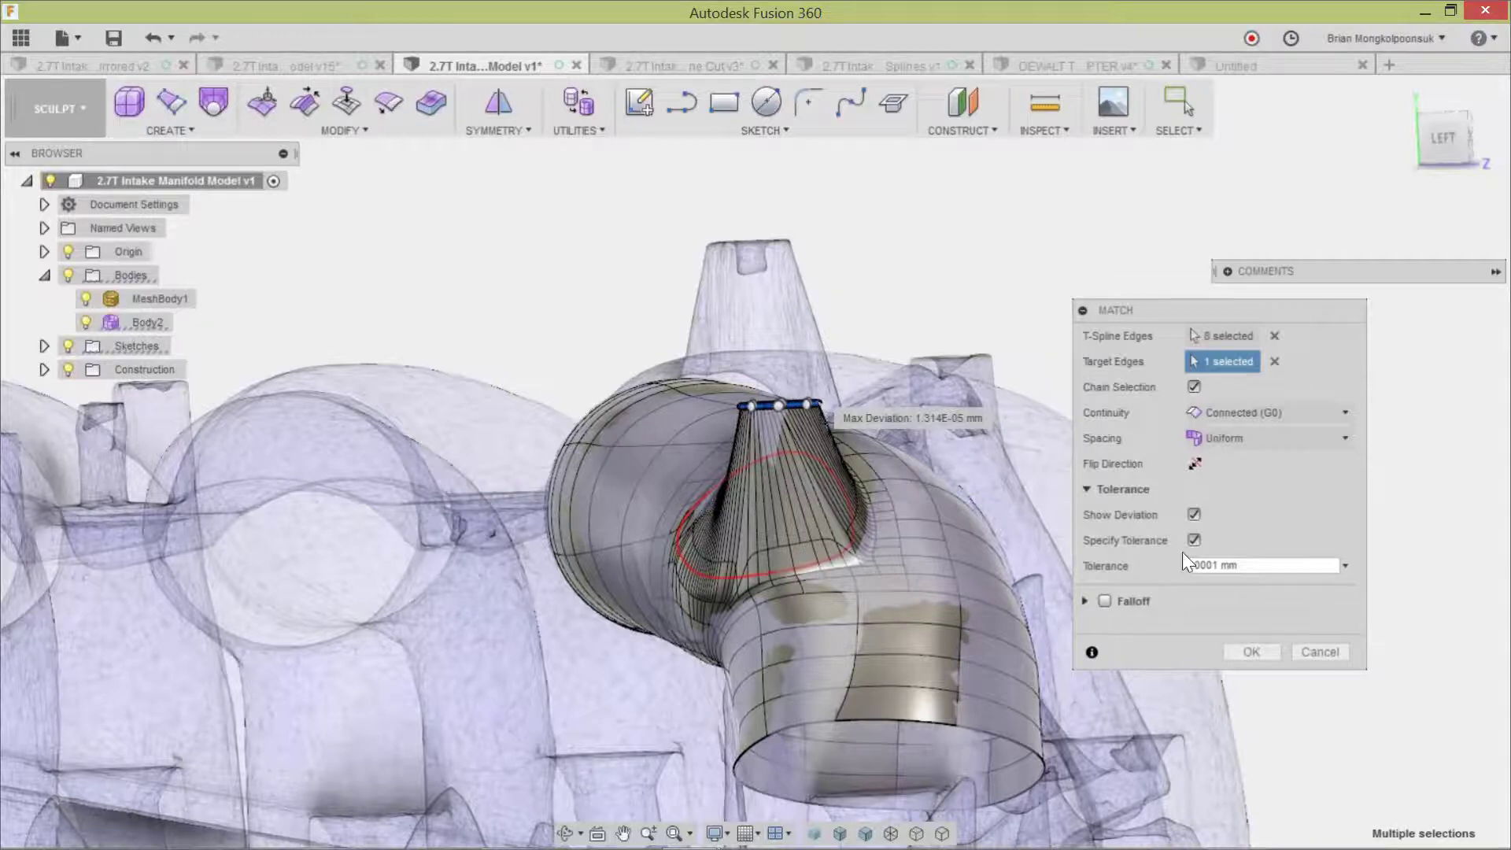
Set the match tolerance to .01 mm and apply the Match to the boss's top edges.
left_click(1212, 567)
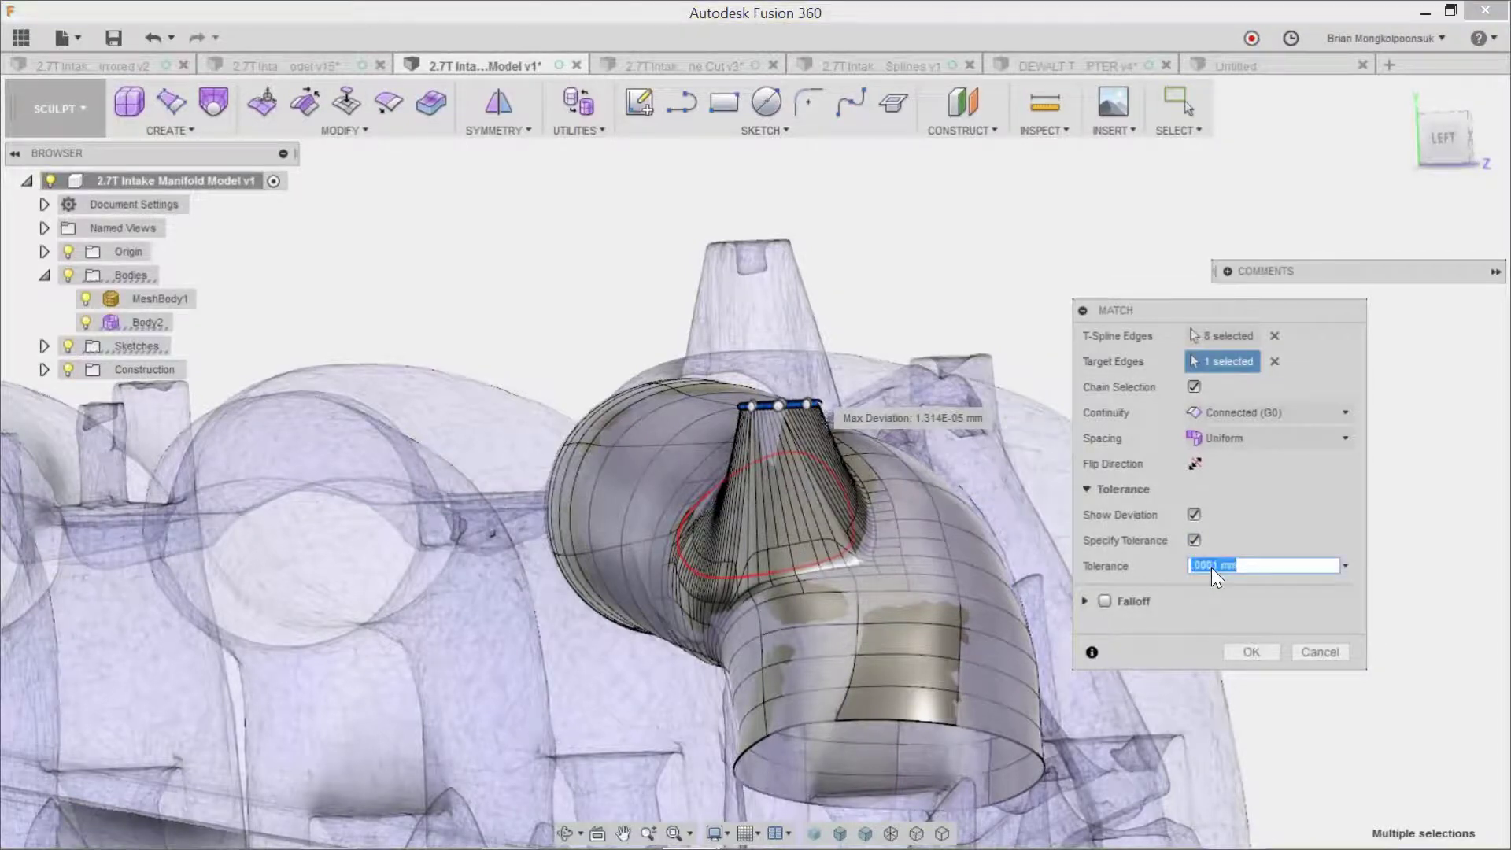
left_click(1212, 565)
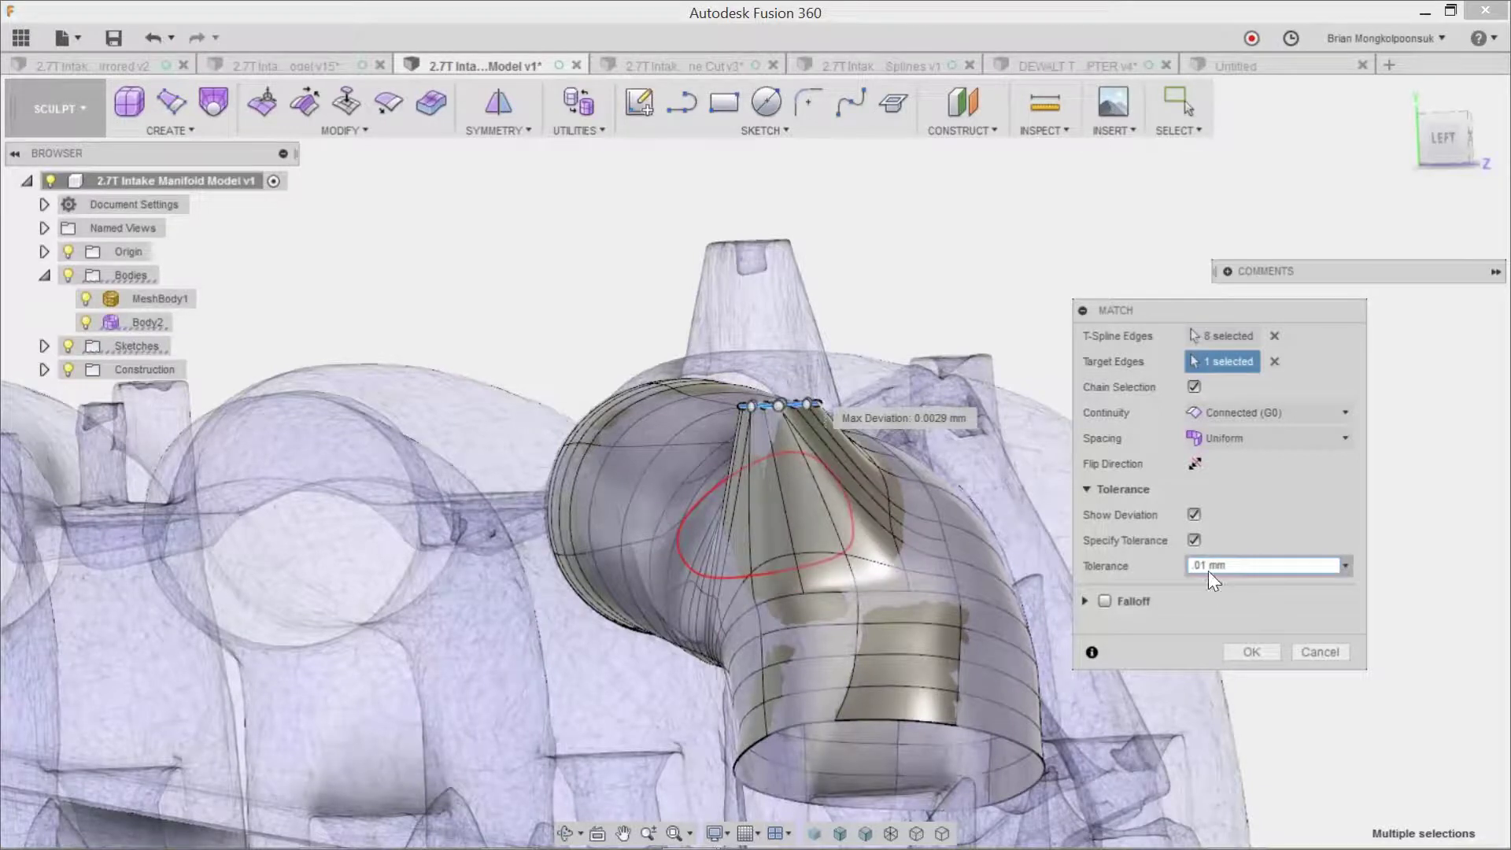
middle_click_drag(957, 570, 782, 504, "shift")
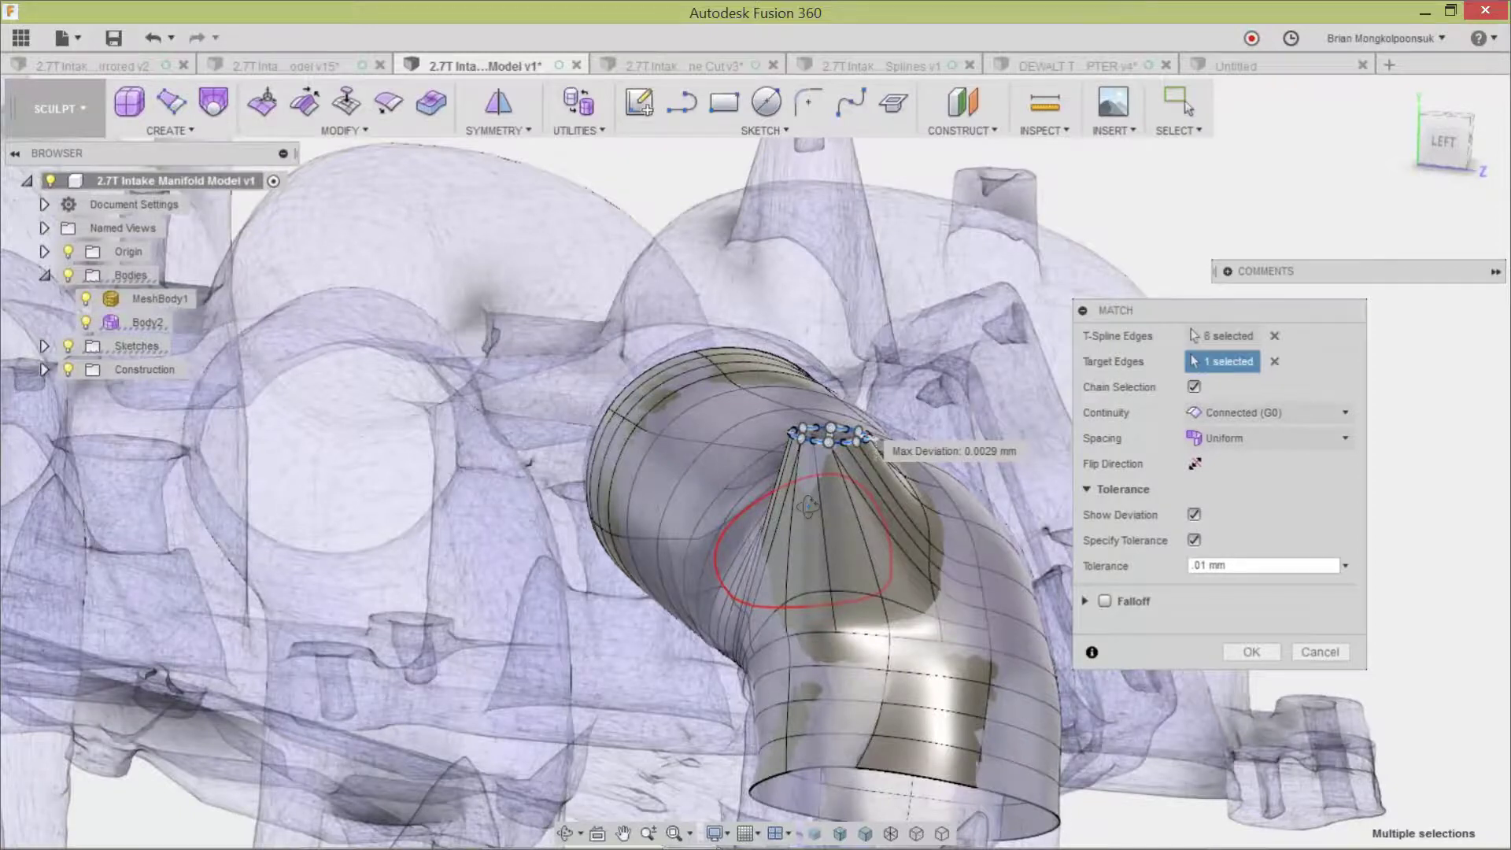
middle_click_drag(808, 506, 812, 459, "shift")
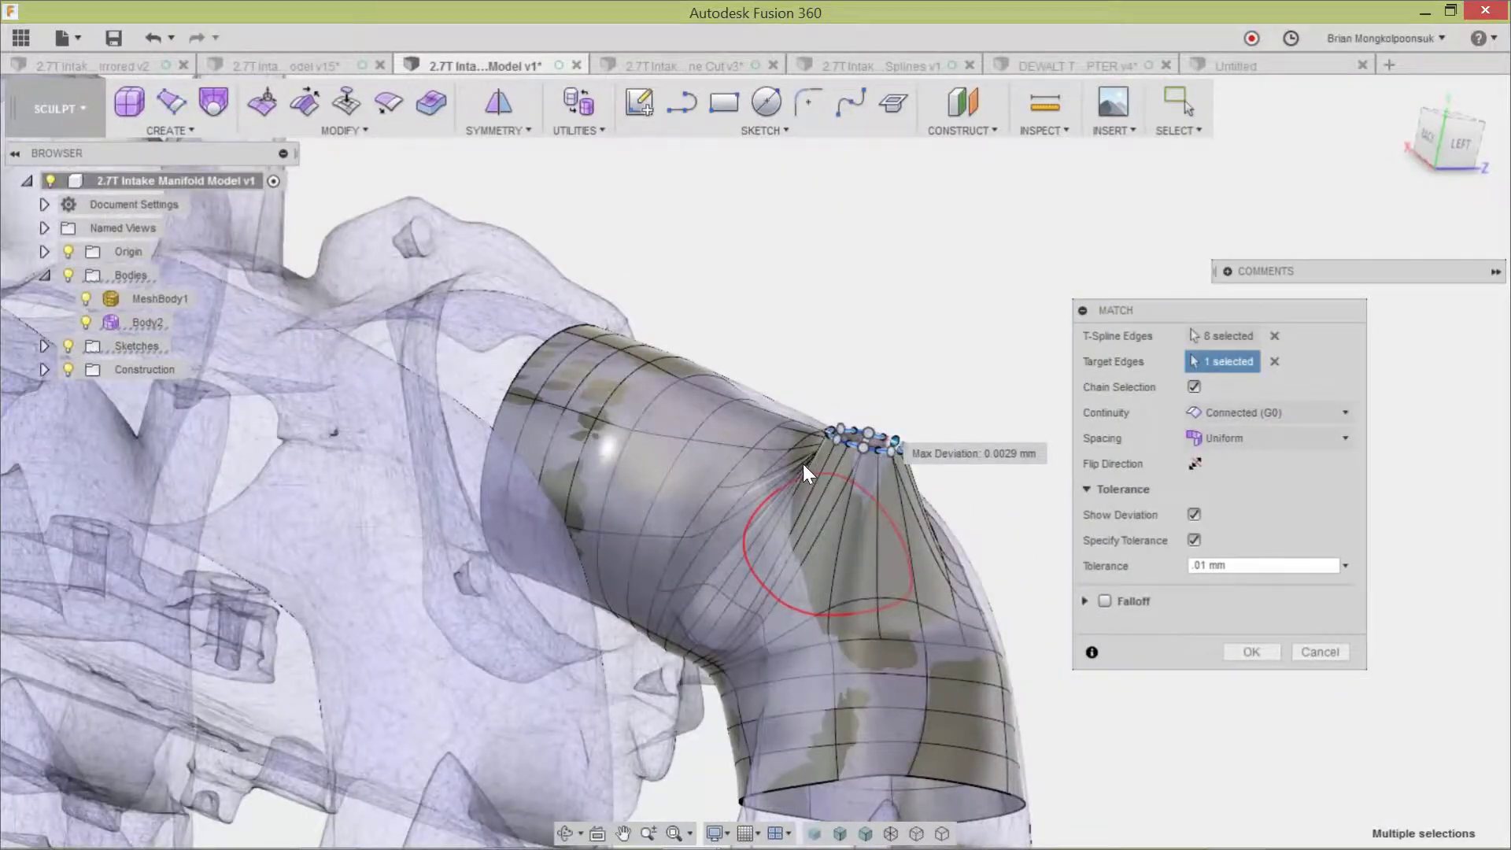
middle_click_drag(810, 459, 810, 544, "shift")
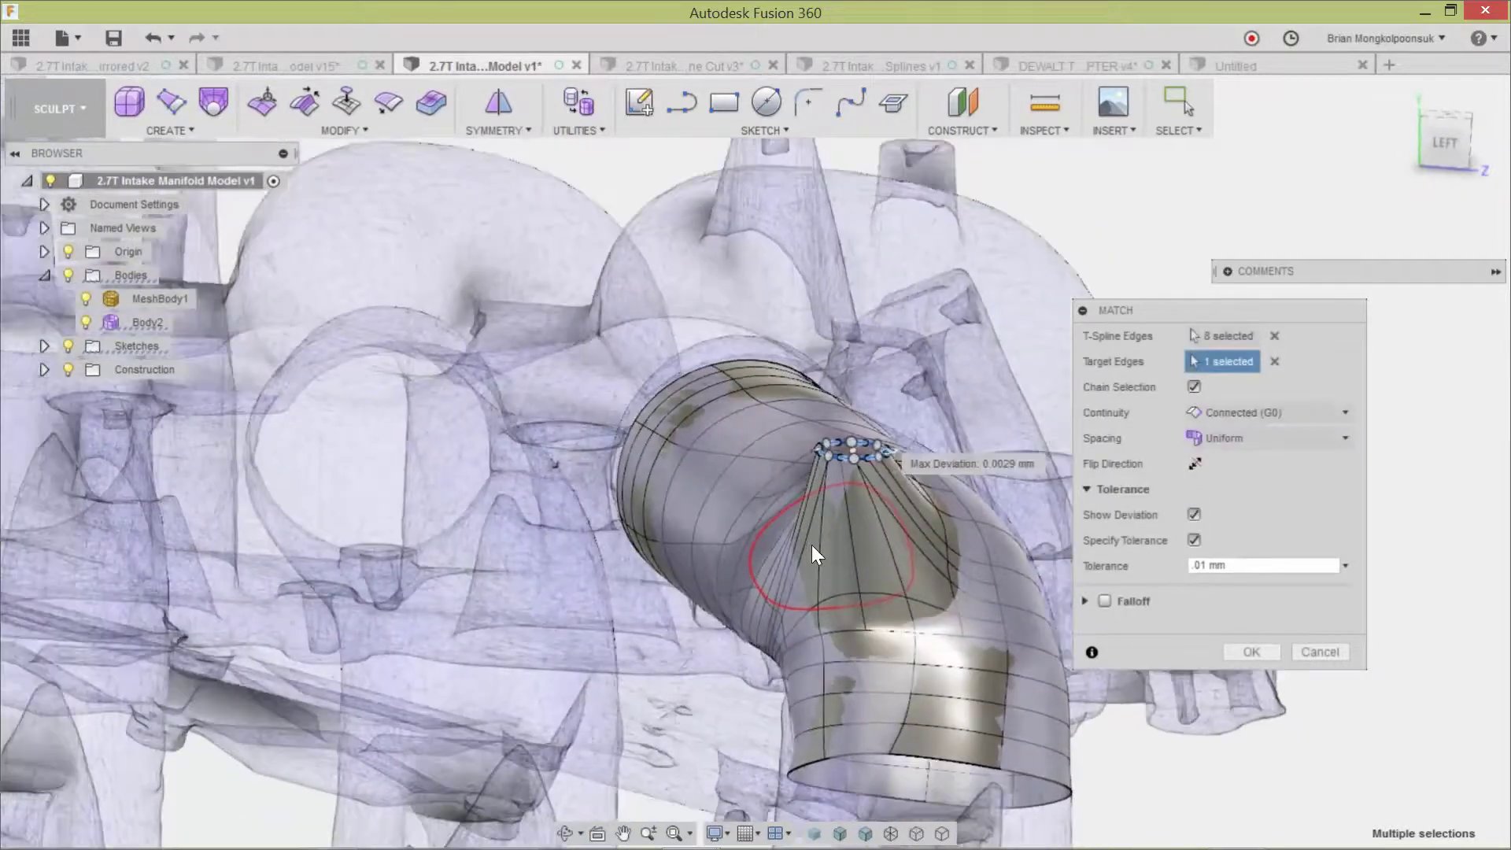
middle_click_drag(907, 559, 930, 551, "shift")
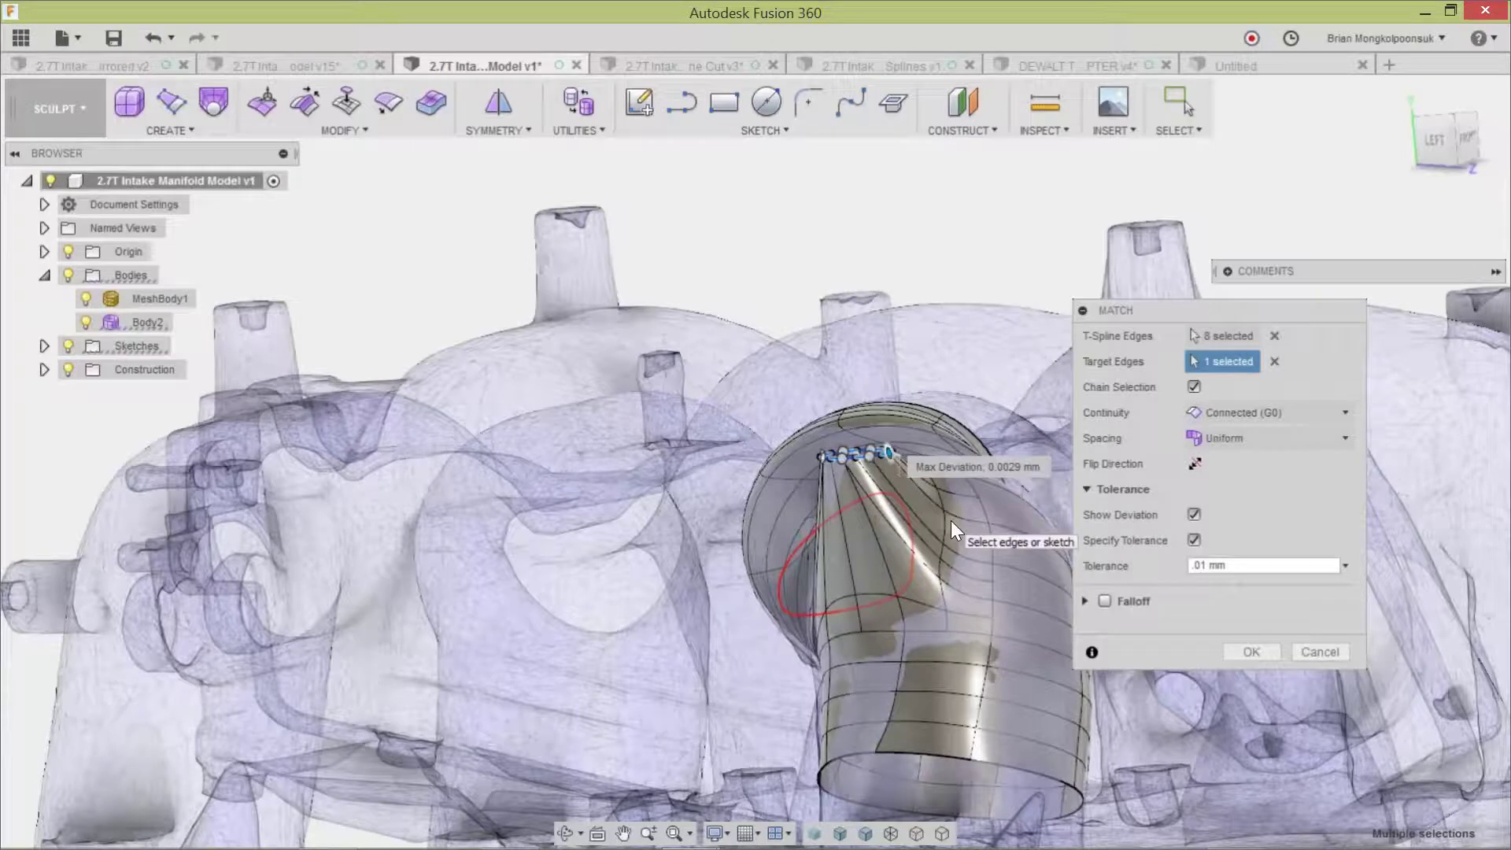
middle_click_drag(929, 526, 944, 568, "shift")
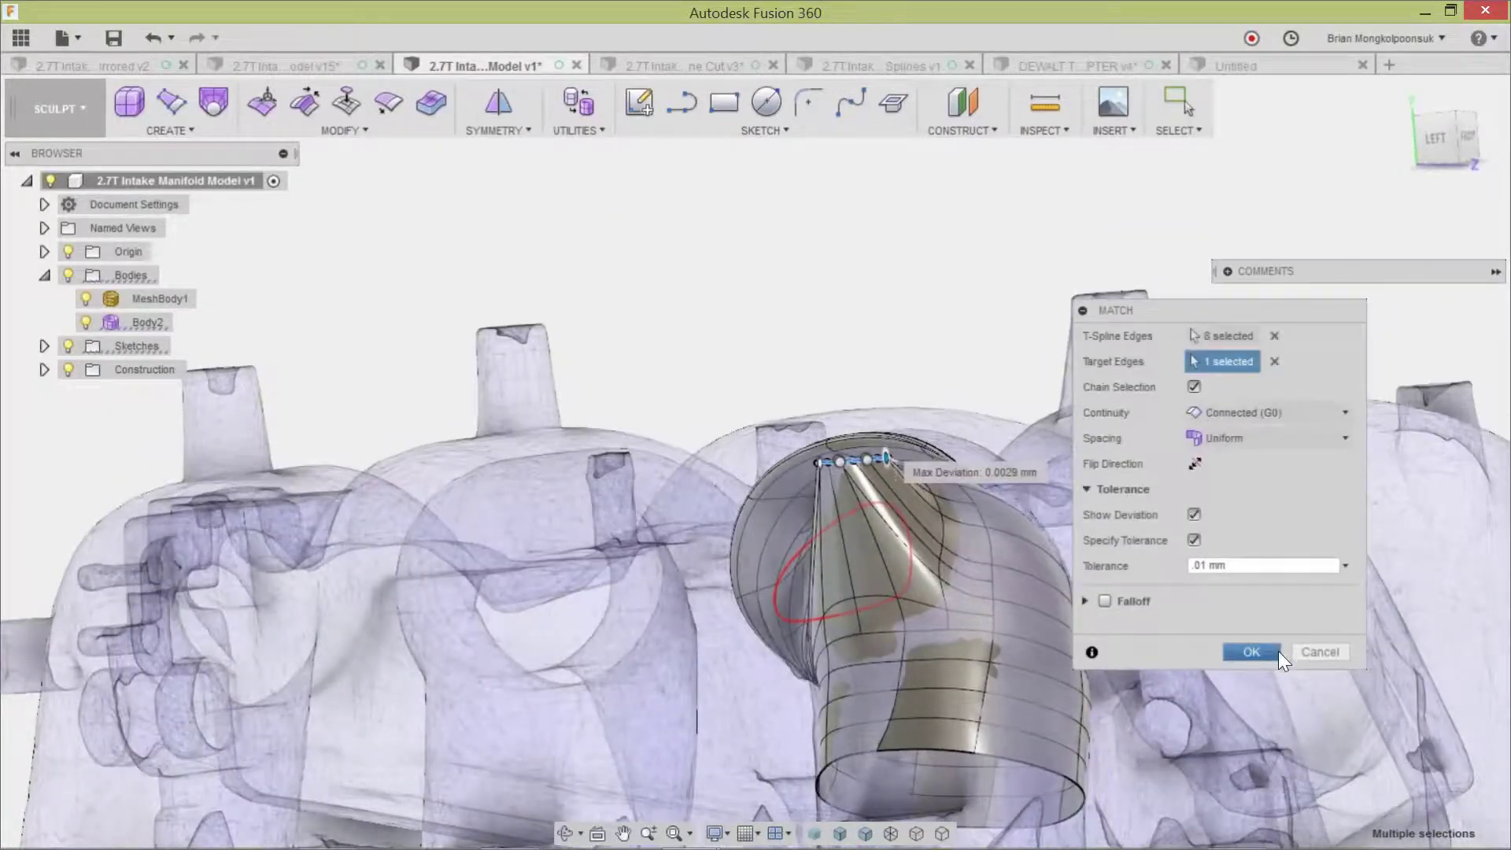
left_click(1278, 650)
Switch to the 2.7T Intake Manifold Model v15 document and show its mesh body over the sculpted manifold.
scroll(899, 403, "down", 5)
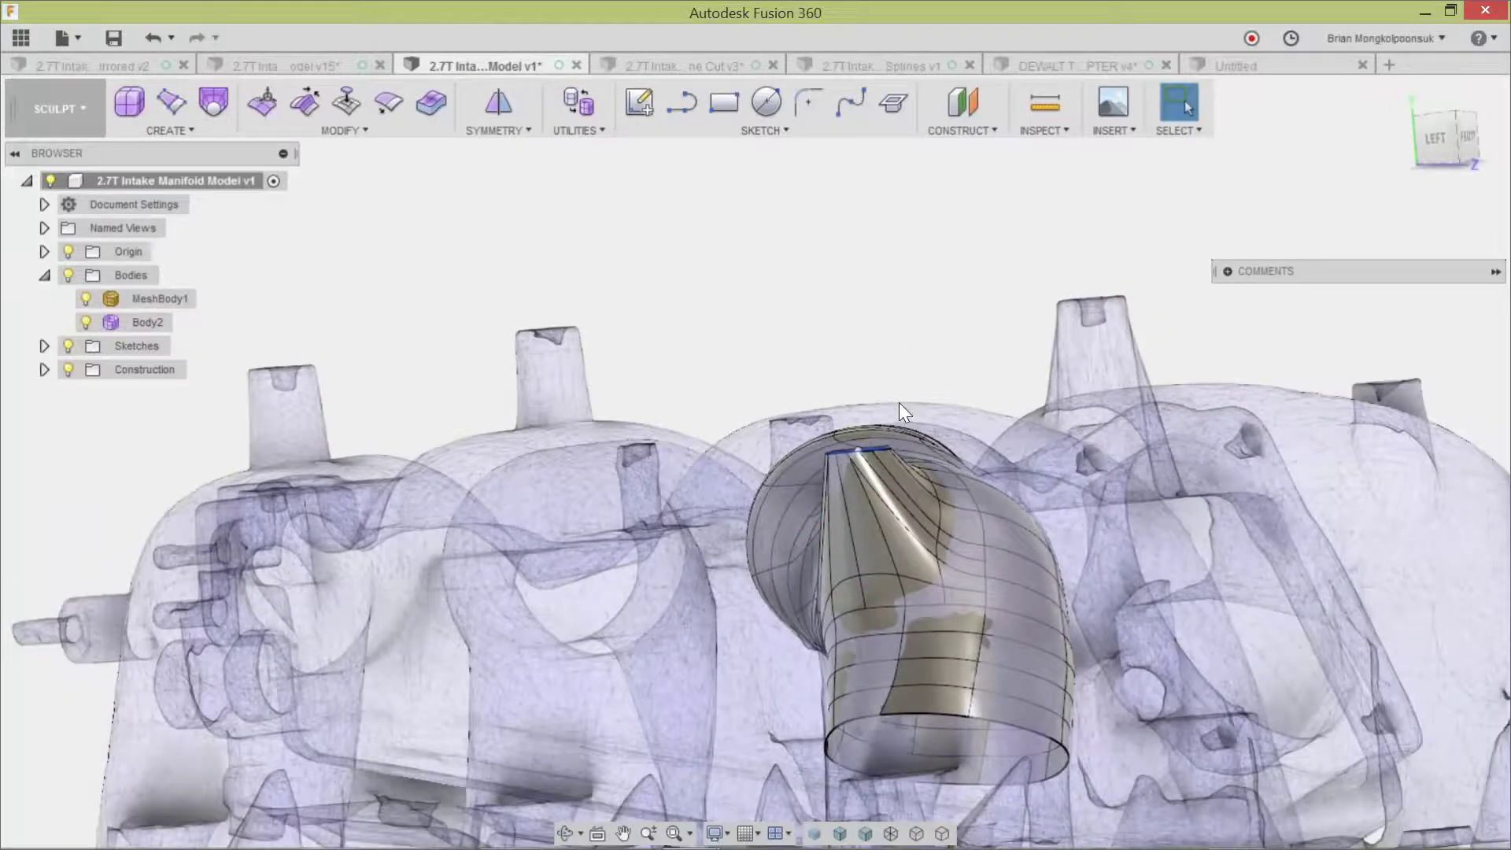
middle_click_drag(915, 400, 925, 570, "shift")
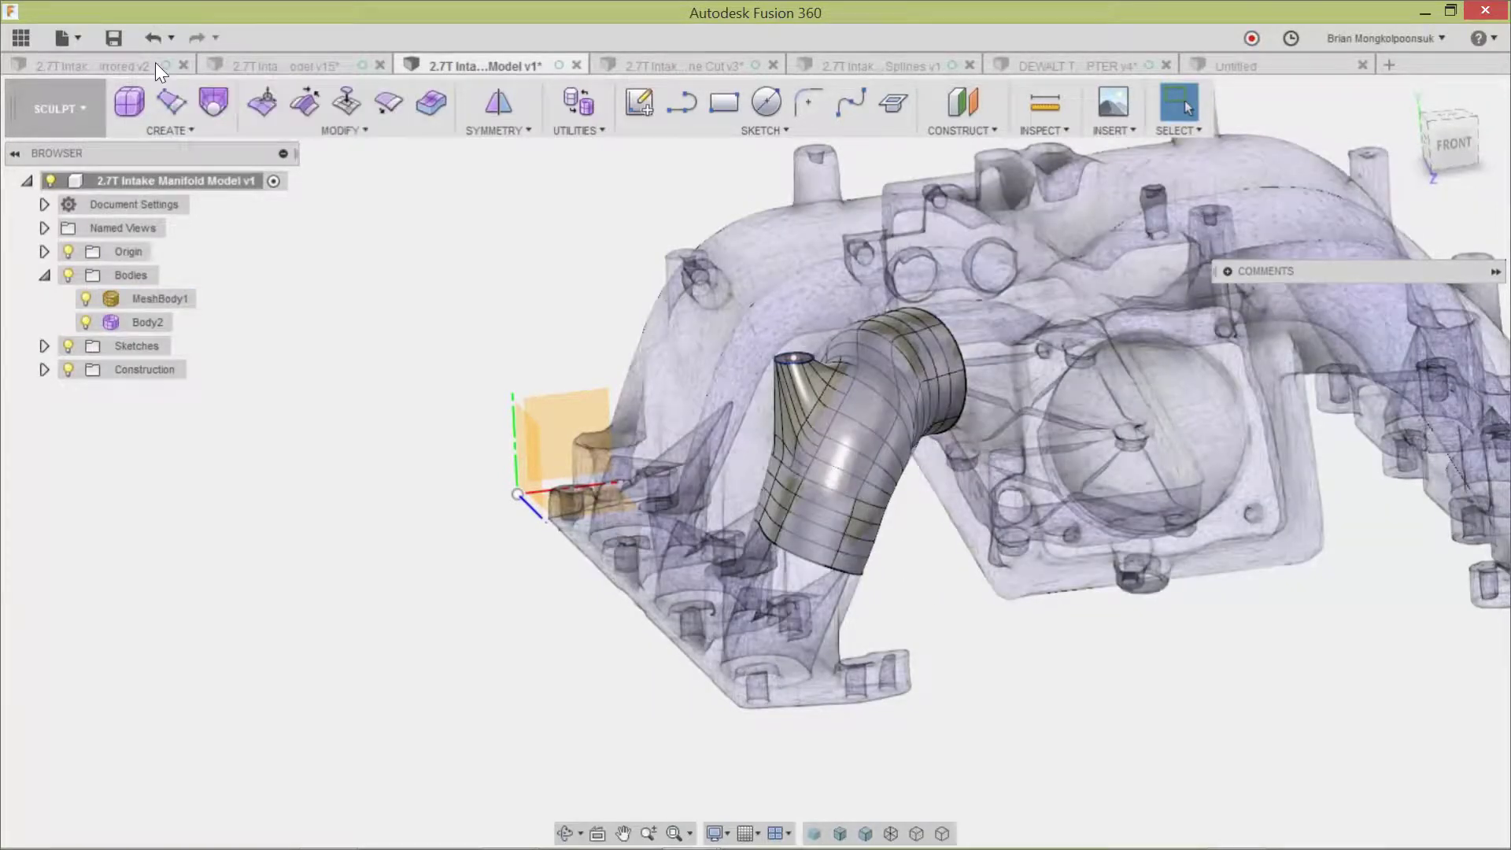
left_click(292, 68)
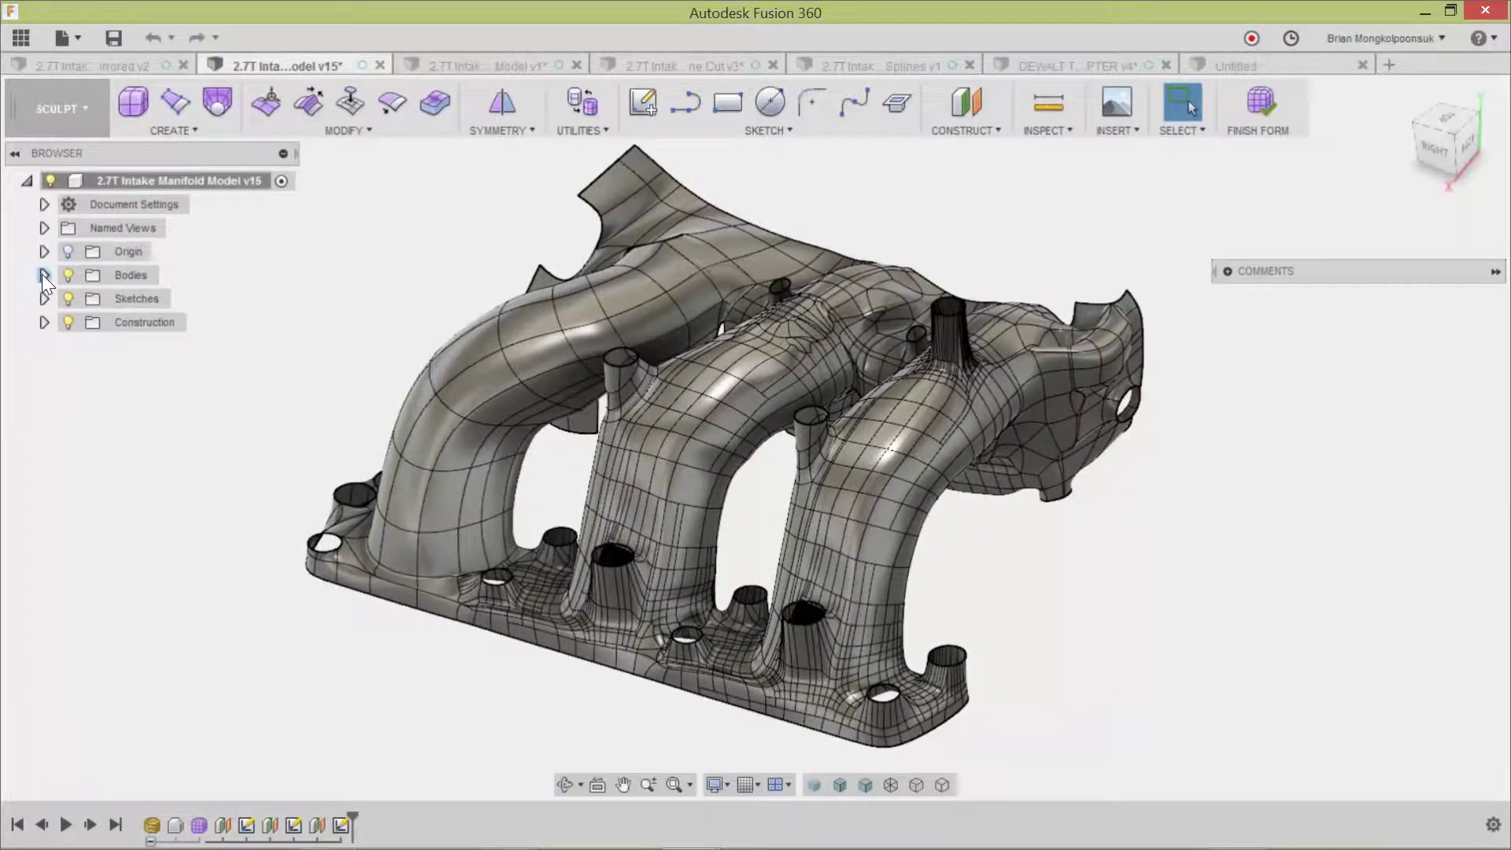
left_click(44, 275)
left_click(86, 298)
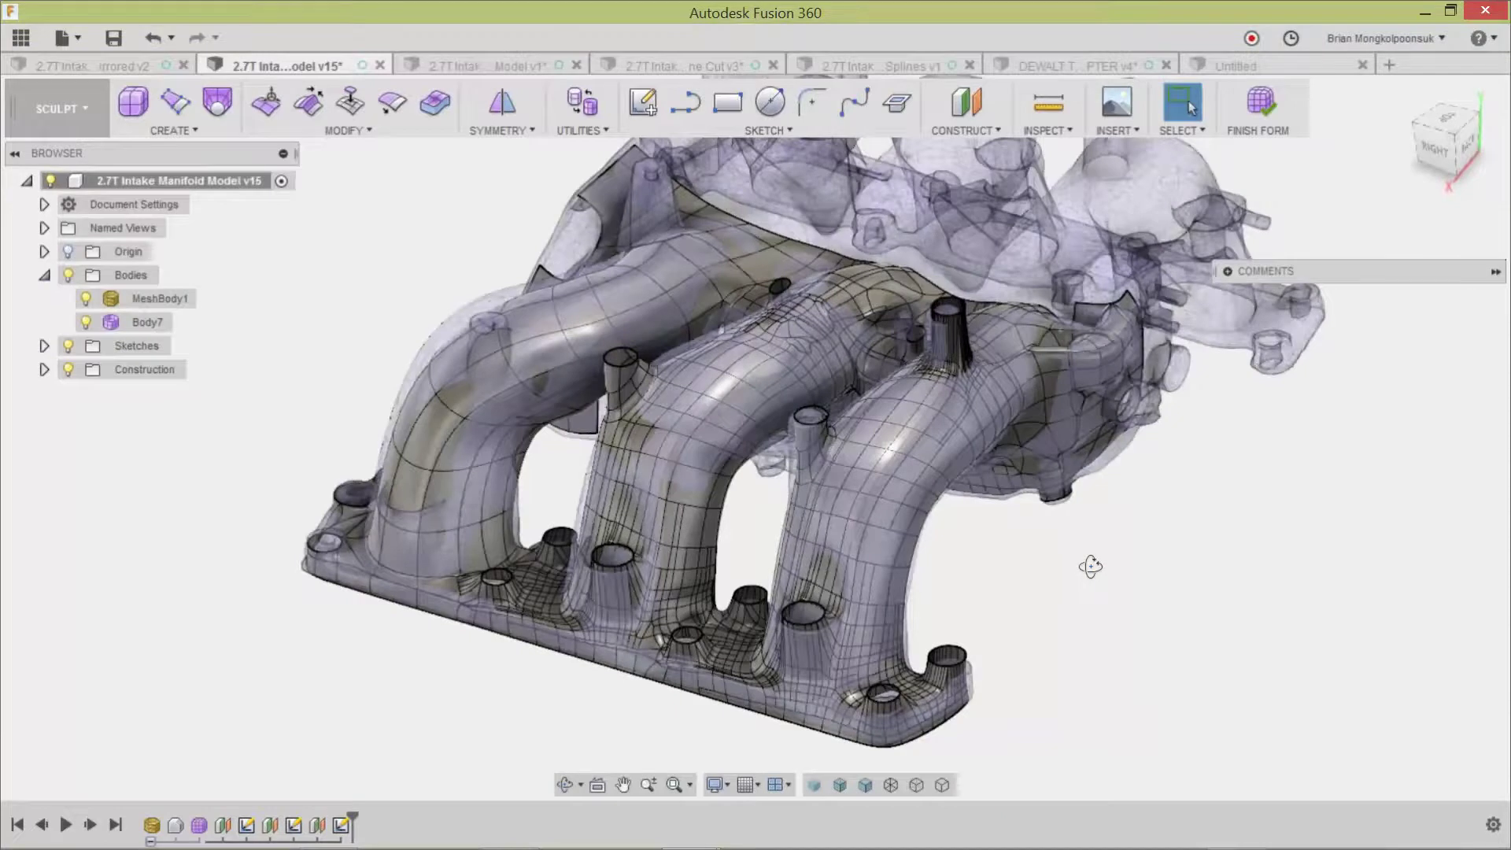
Examine how the sculpted surface follows the scan mesh around the manifold's end housing and its underside.
middle_click_drag(1090, 566, 1005, 563, "shift")
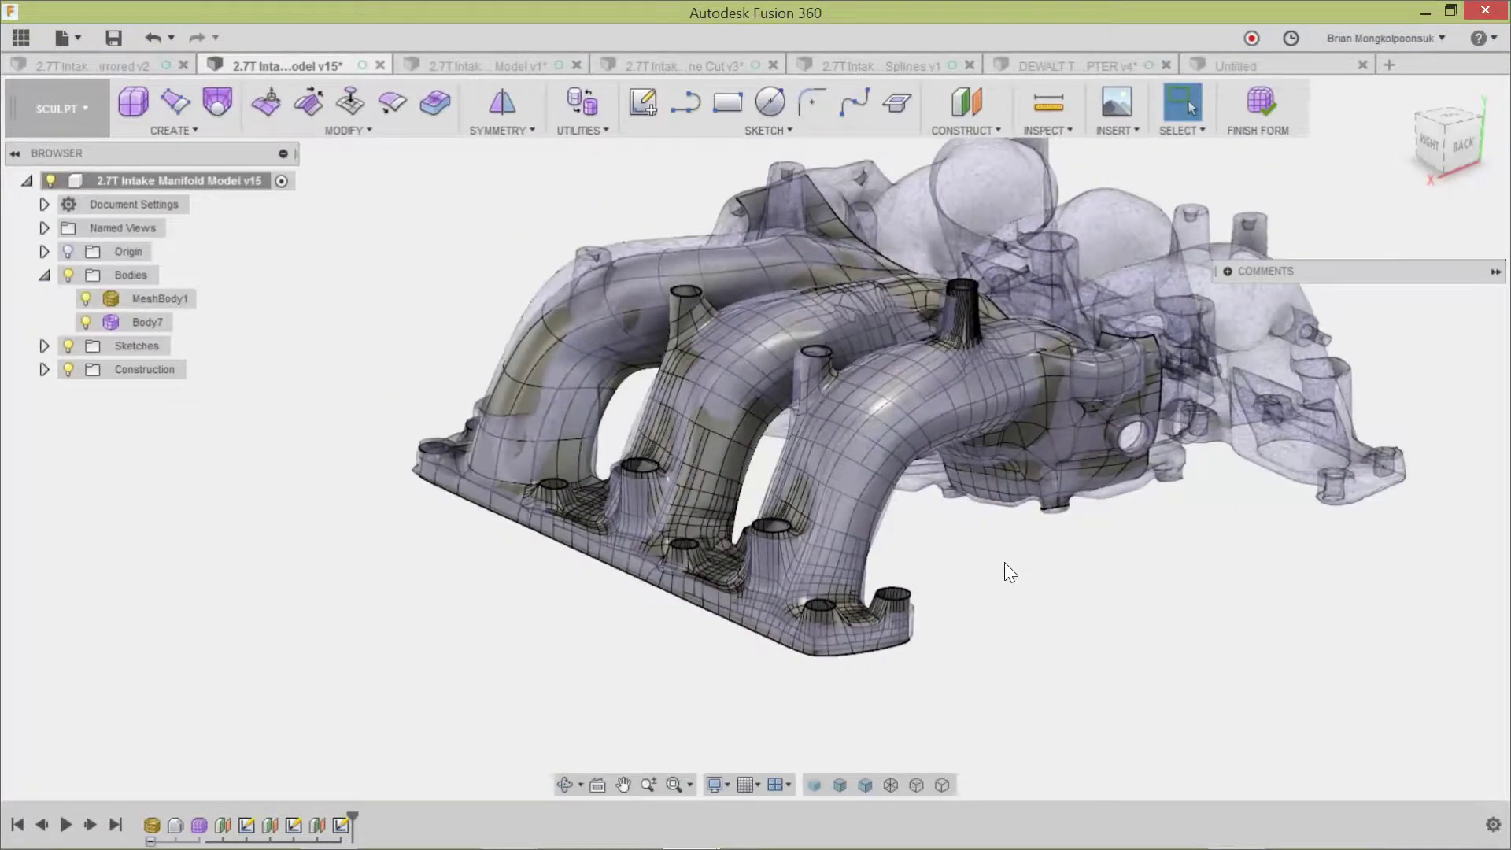
scroll(1005, 563, "up", 3)
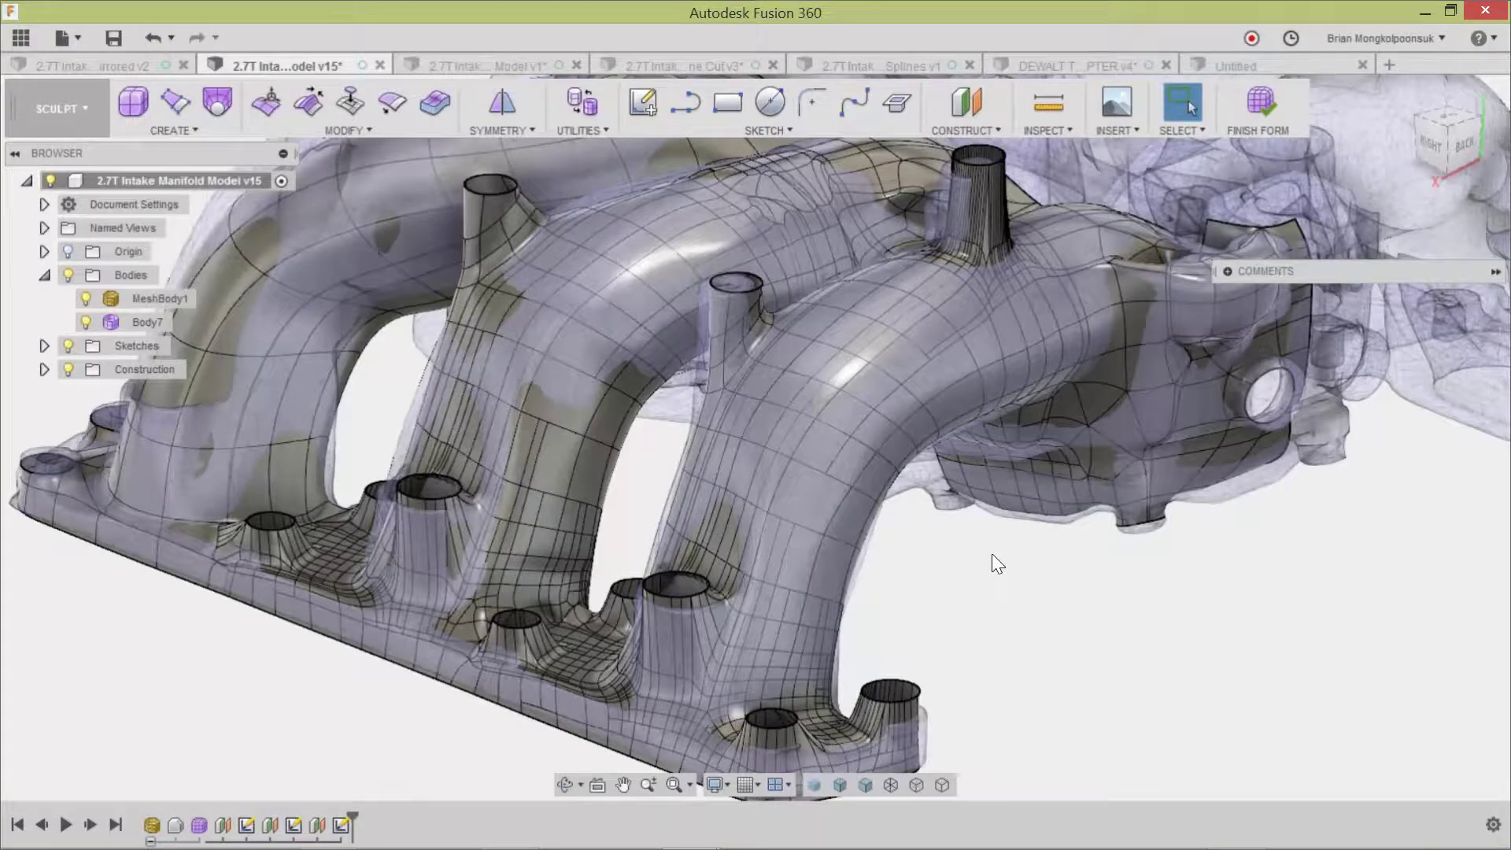
scroll(1212, 525, "up", 5)
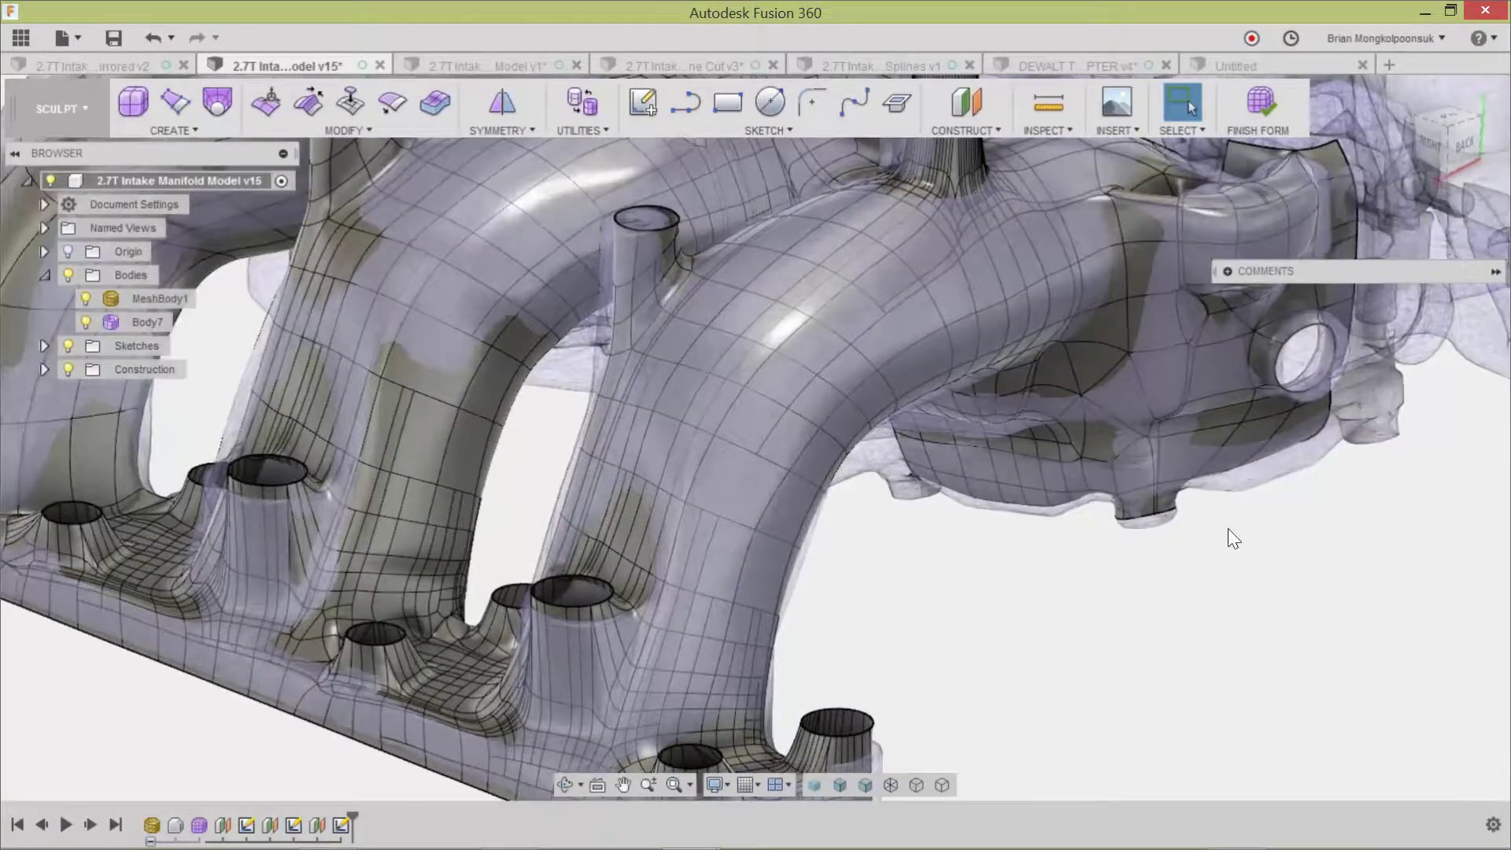
middle_click_drag(1230, 528, 1205, 511, "shift")
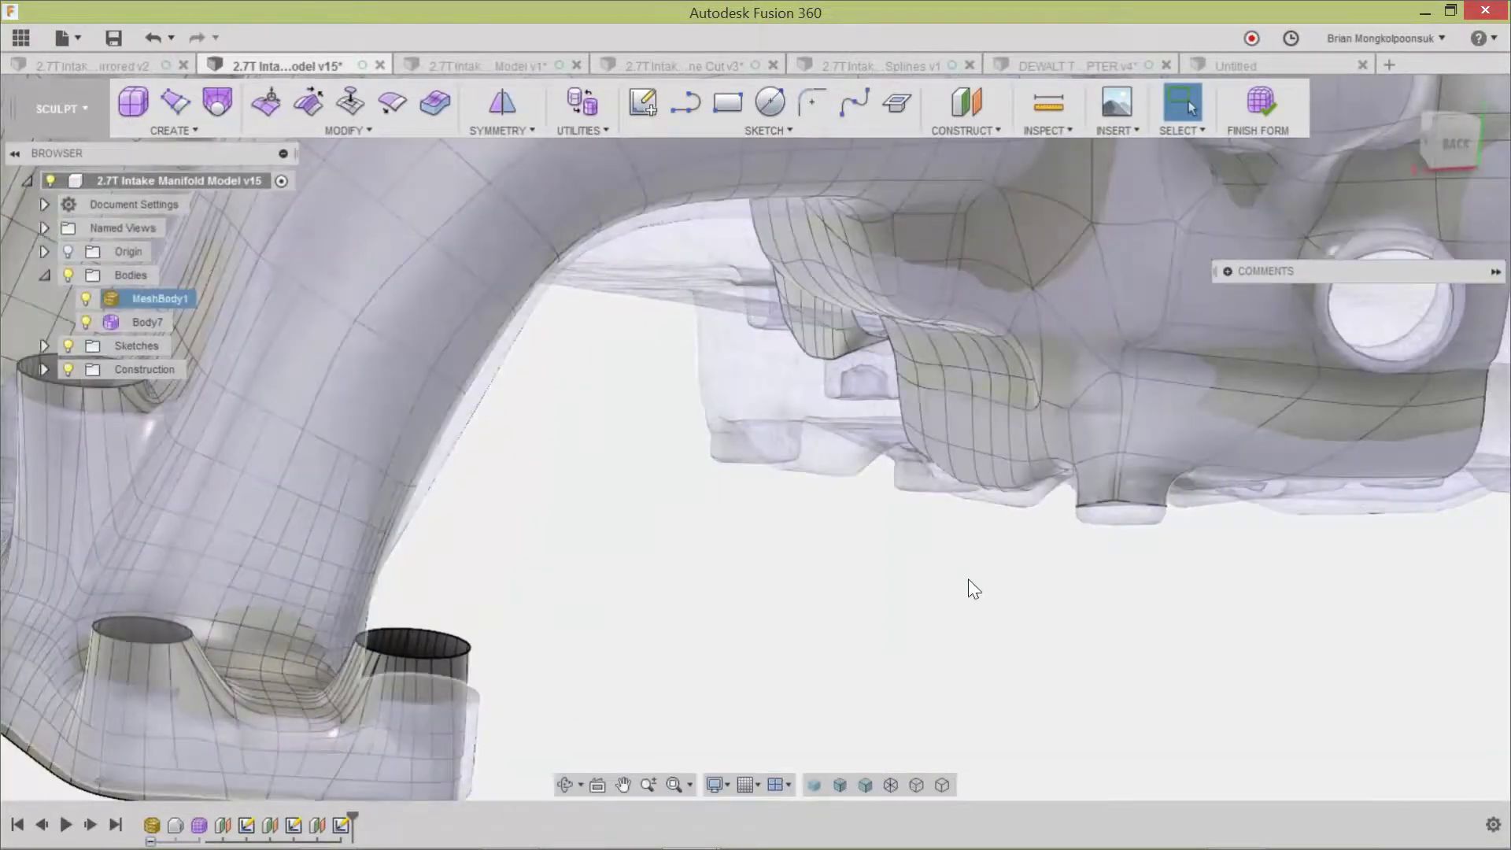
scroll(916, 604, "down", 4)
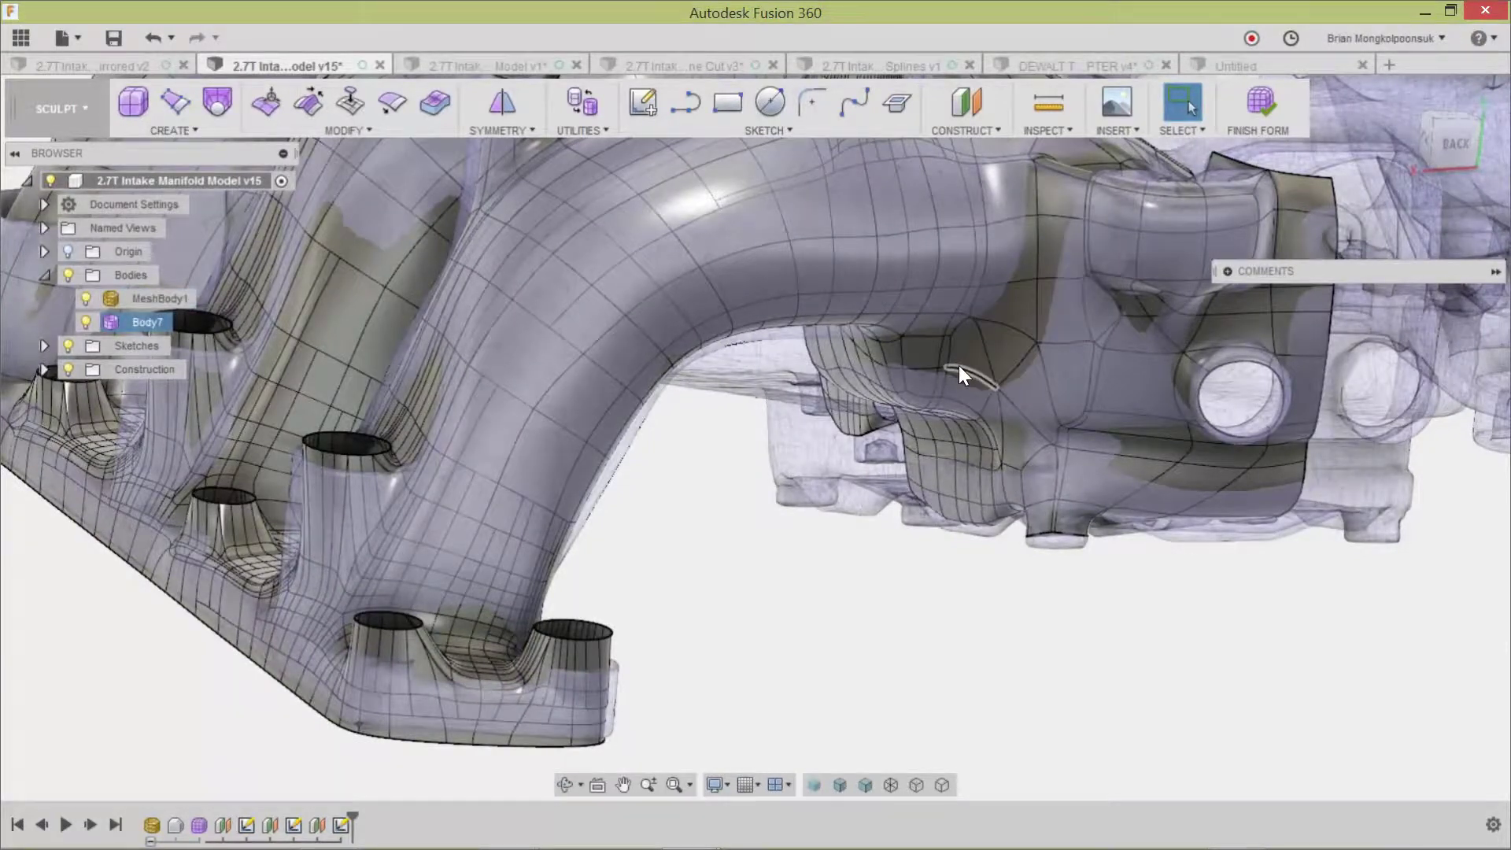
mouse_move(1060, 587)
middle_mouse_down("shift")
mouse_move(1070, 634)
mouse_move(1038, 585)
middle_mouse_up("shift")
scroll(1072, 592, "down", 3)
scroll(1072, 592, "up", 4)
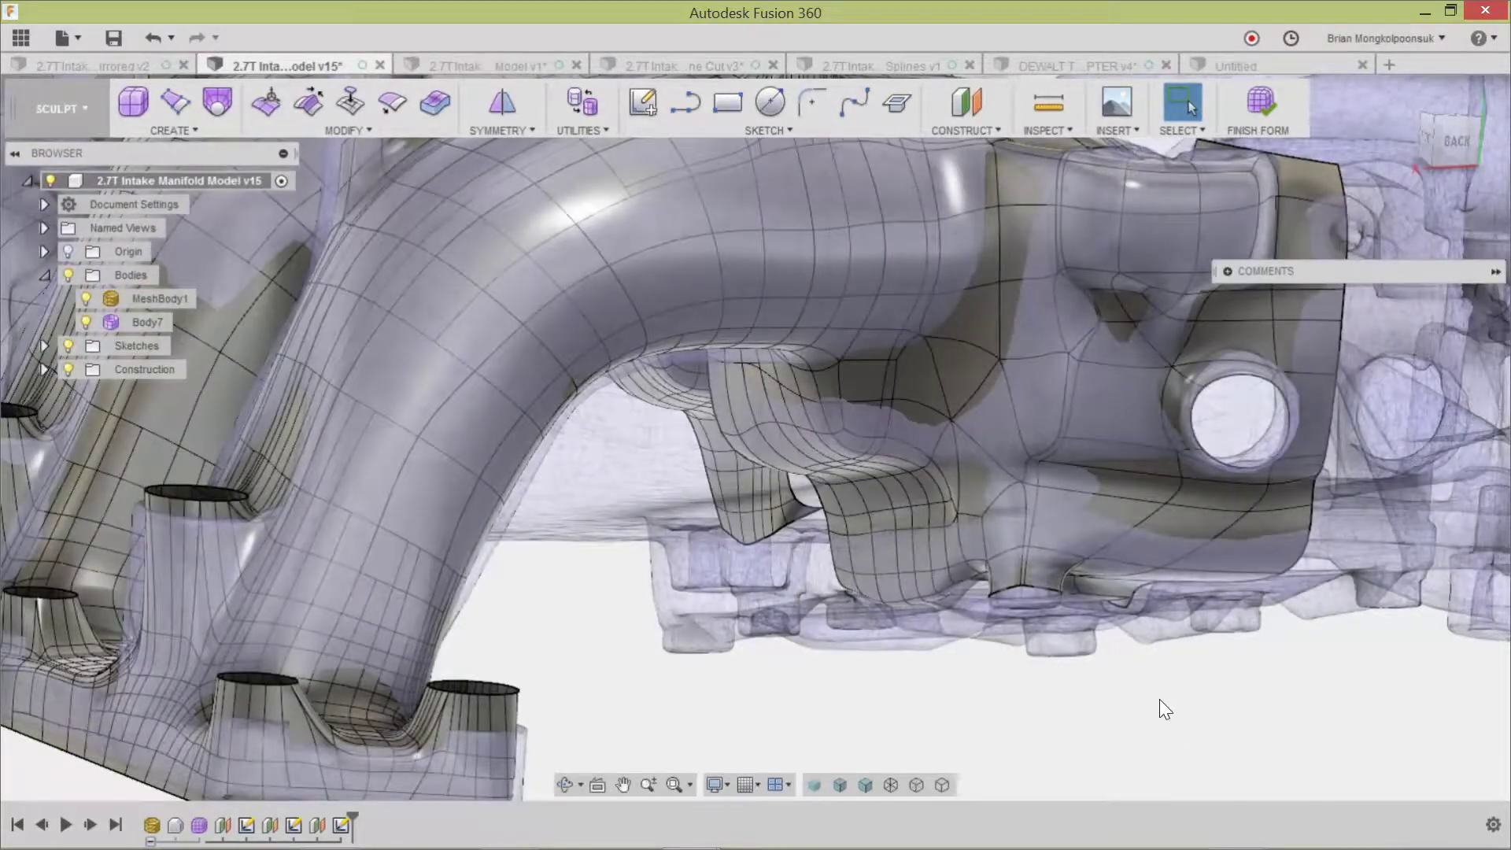
Examine the intake runners and their raised bosses against the scan mesh up close.
scroll(1160, 699, "down", 6)
middle_click_drag(893, 511, 998, 523, "shift")
scroll(999, 642, "up", 3)
scroll(953, 565, "up", 5)
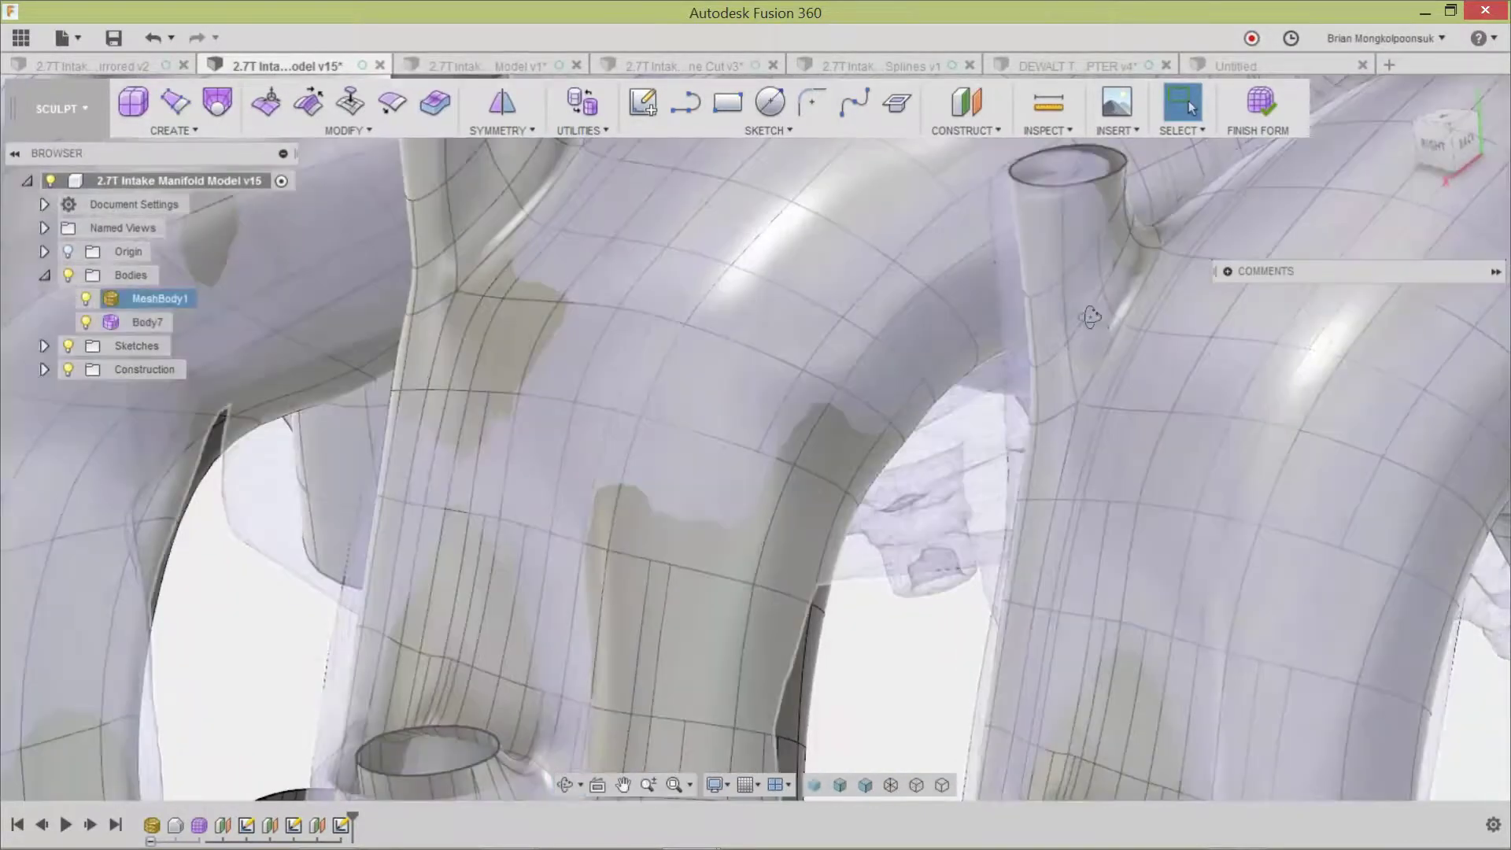
middle_click_drag(1089, 317, 966, 238, "shift")
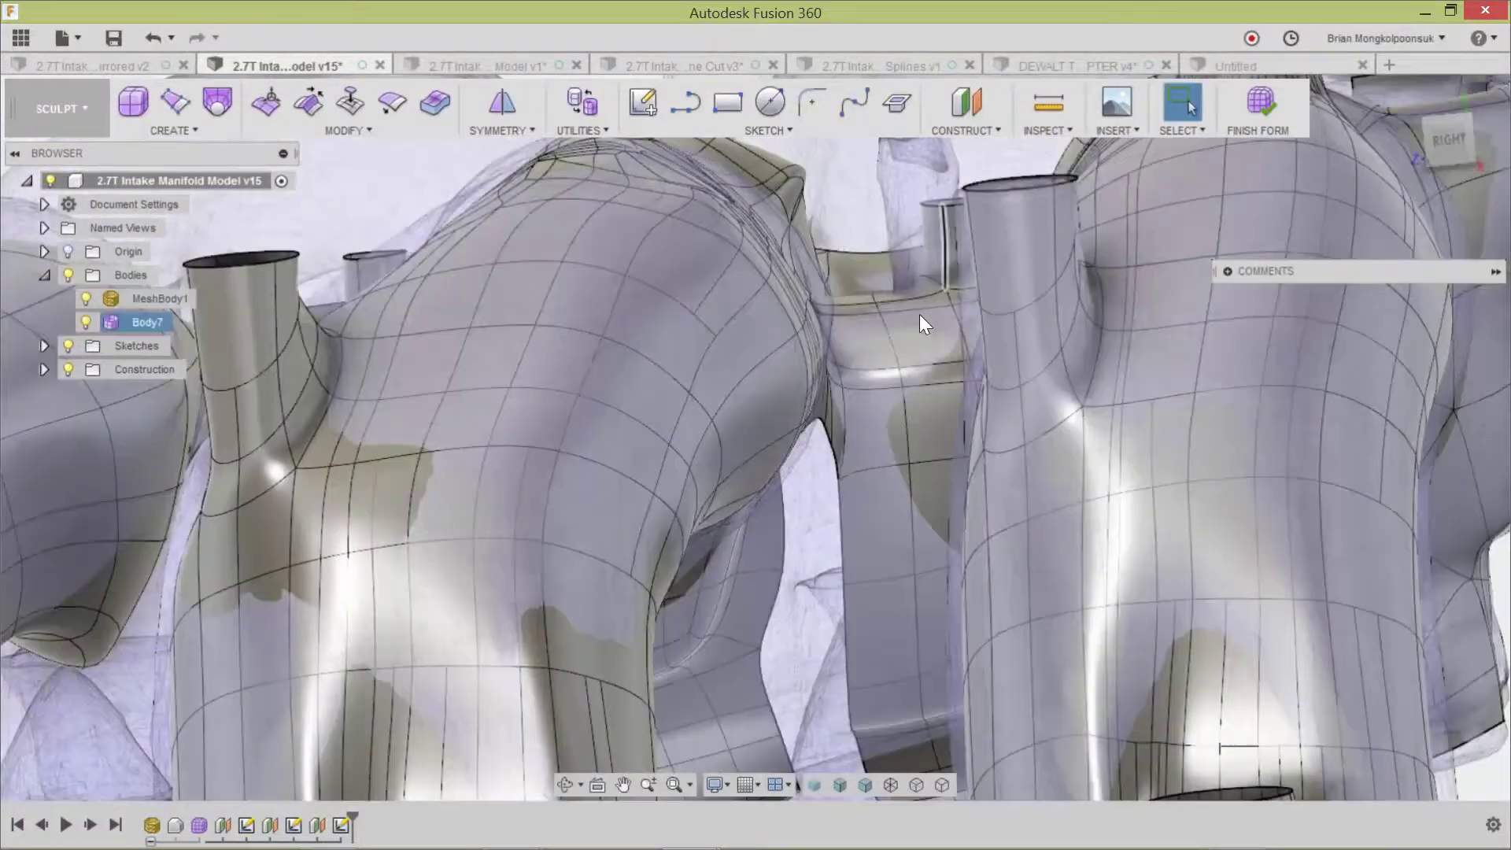
scroll(892, 310, "down", 2)
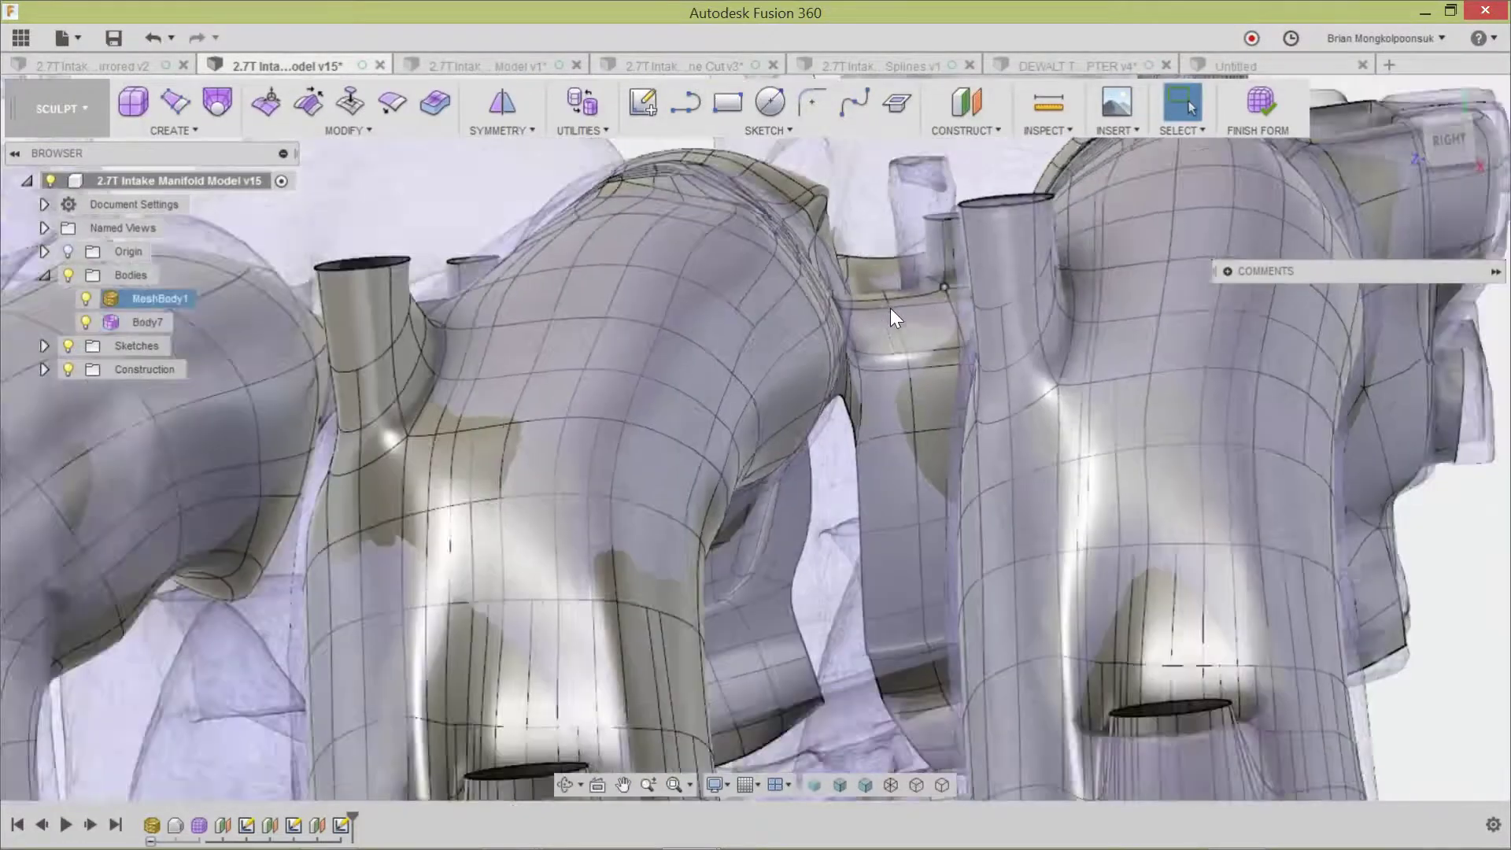
scroll(890, 308, "down", 5)
scroll(1251, 518, "up", 2)
middle_click_drag(1251, 518, 1165, 529, "shift")
scroll(1165, 529, "down", 3)
scroll(894, 532, "up", 3)
Select the bottom edge loop of the manifold's mounting flange to inspect it against the mesh.
middle_click_drag(894, 534, 1173, 496, "shift")
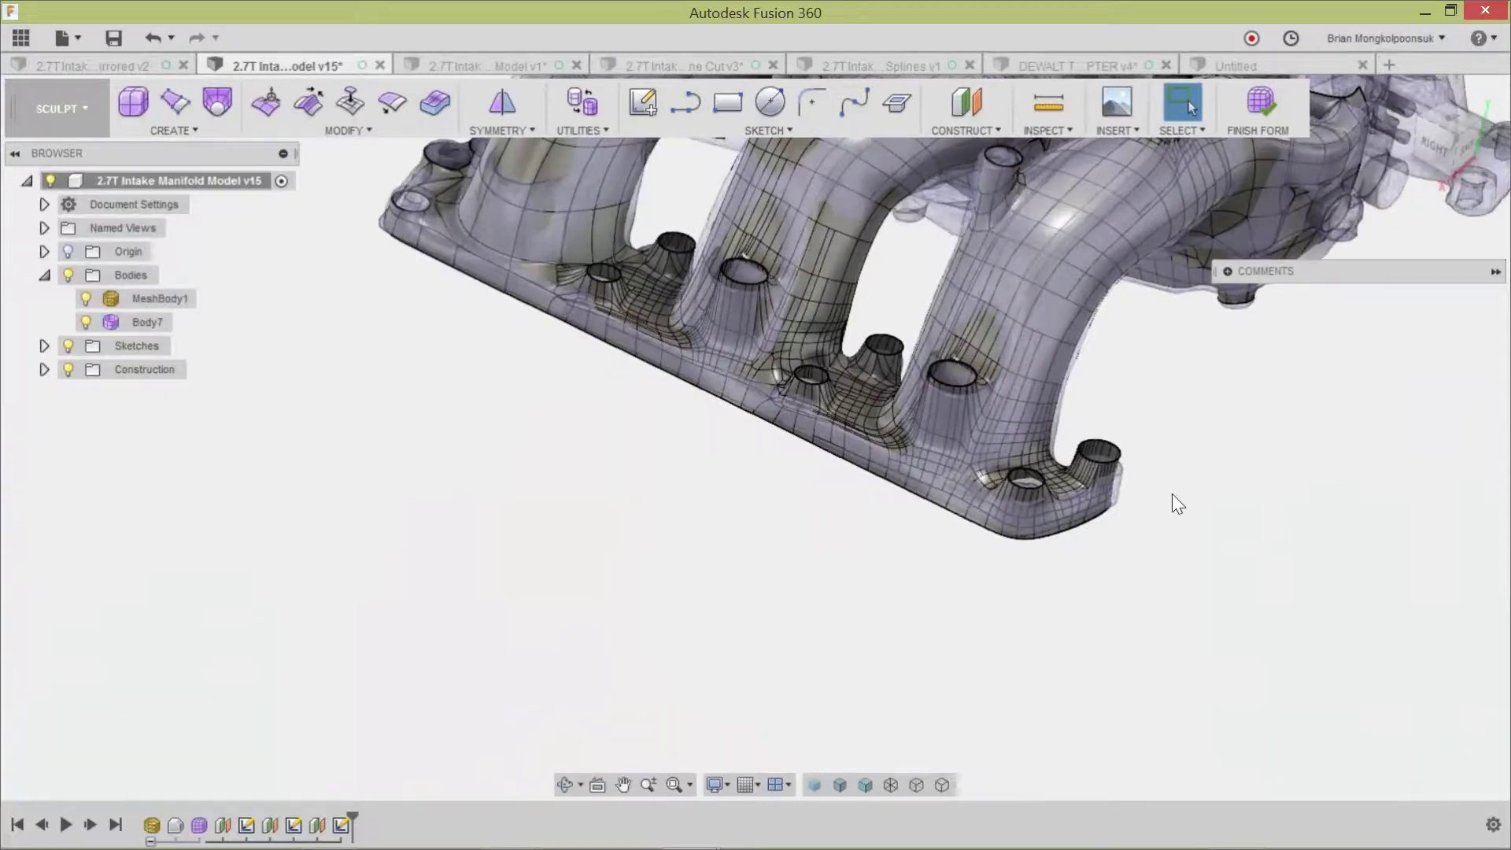
middle_click_drag(1131, 547, 1159, 521, "shift")
scroll(1157, 522, "down", 2)
scroll(867, 545, "up", 6)
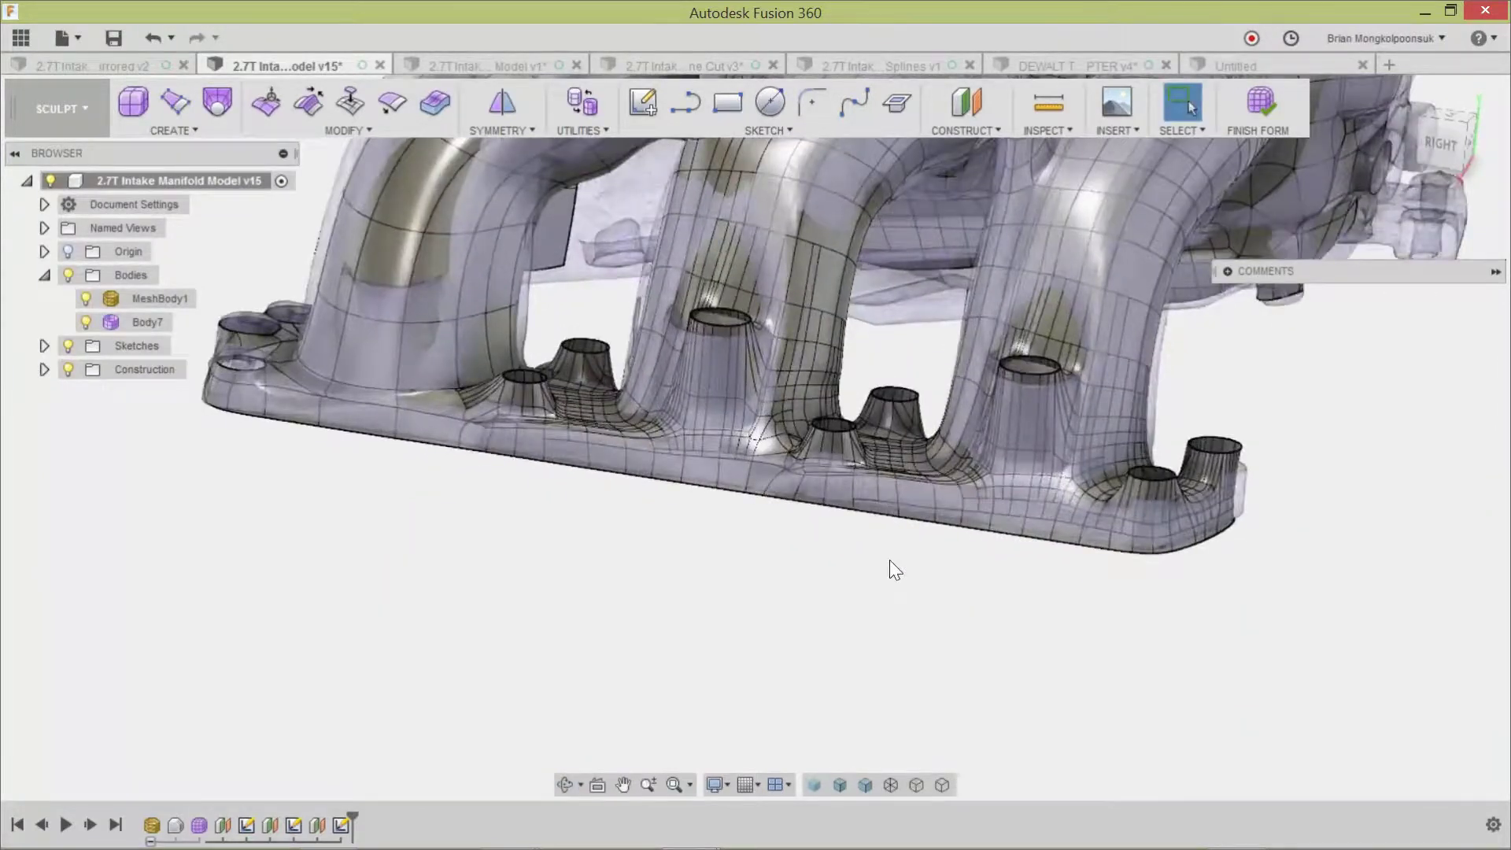
middle_click_drag(891, 560, 932, 505, "shift")
double_click(932, 504)
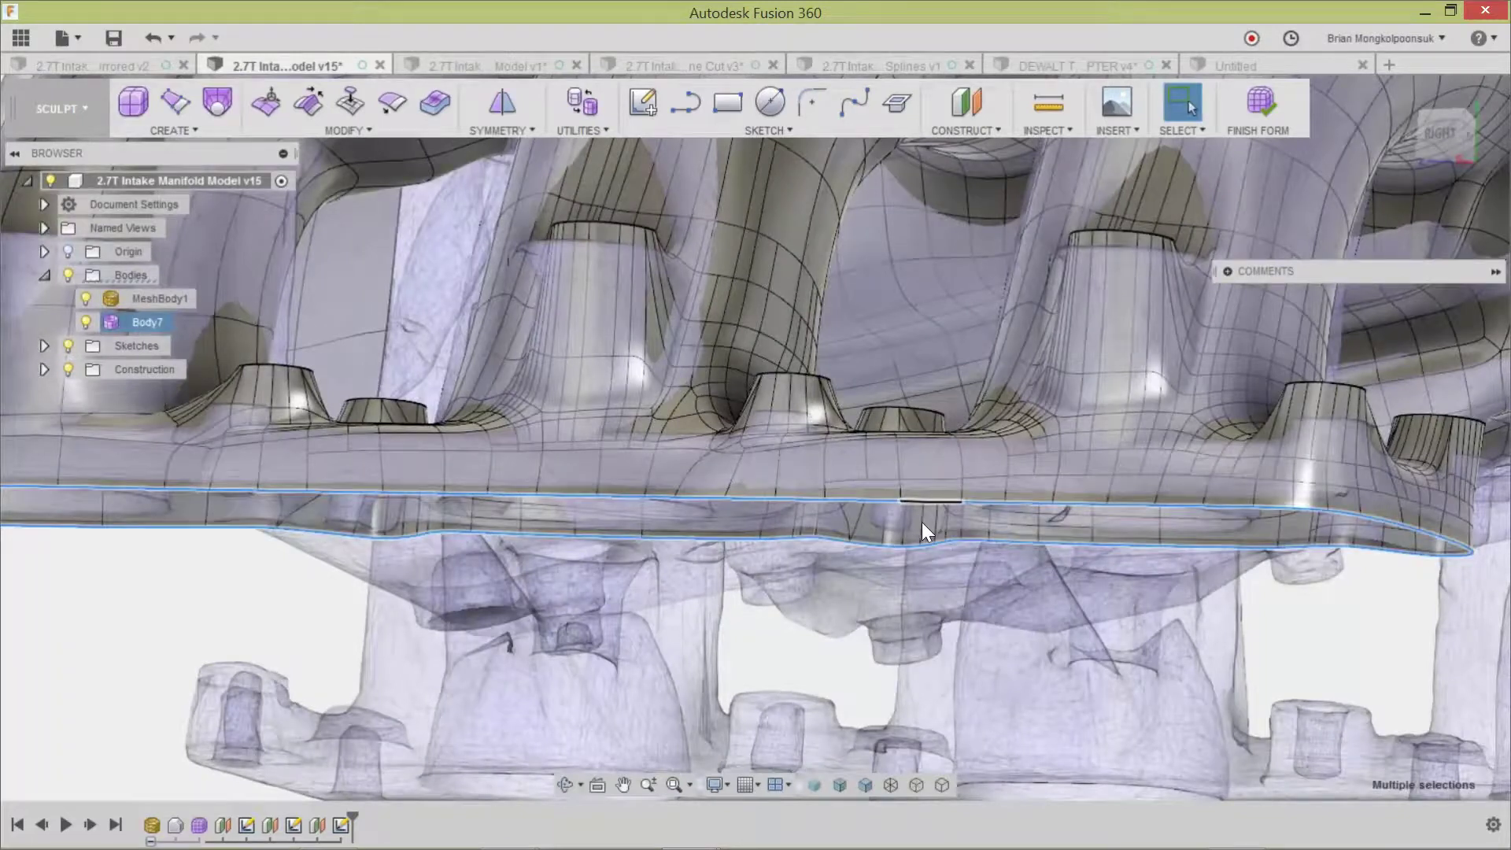
scroll(913, 527, "down", 5)
middle_click_drag(1074, 545, 1145, 559, "shift")
Show the origin planes and axes, and clear the flange edge selection to inspect the manifold's alignment.
left_click(68, 251)
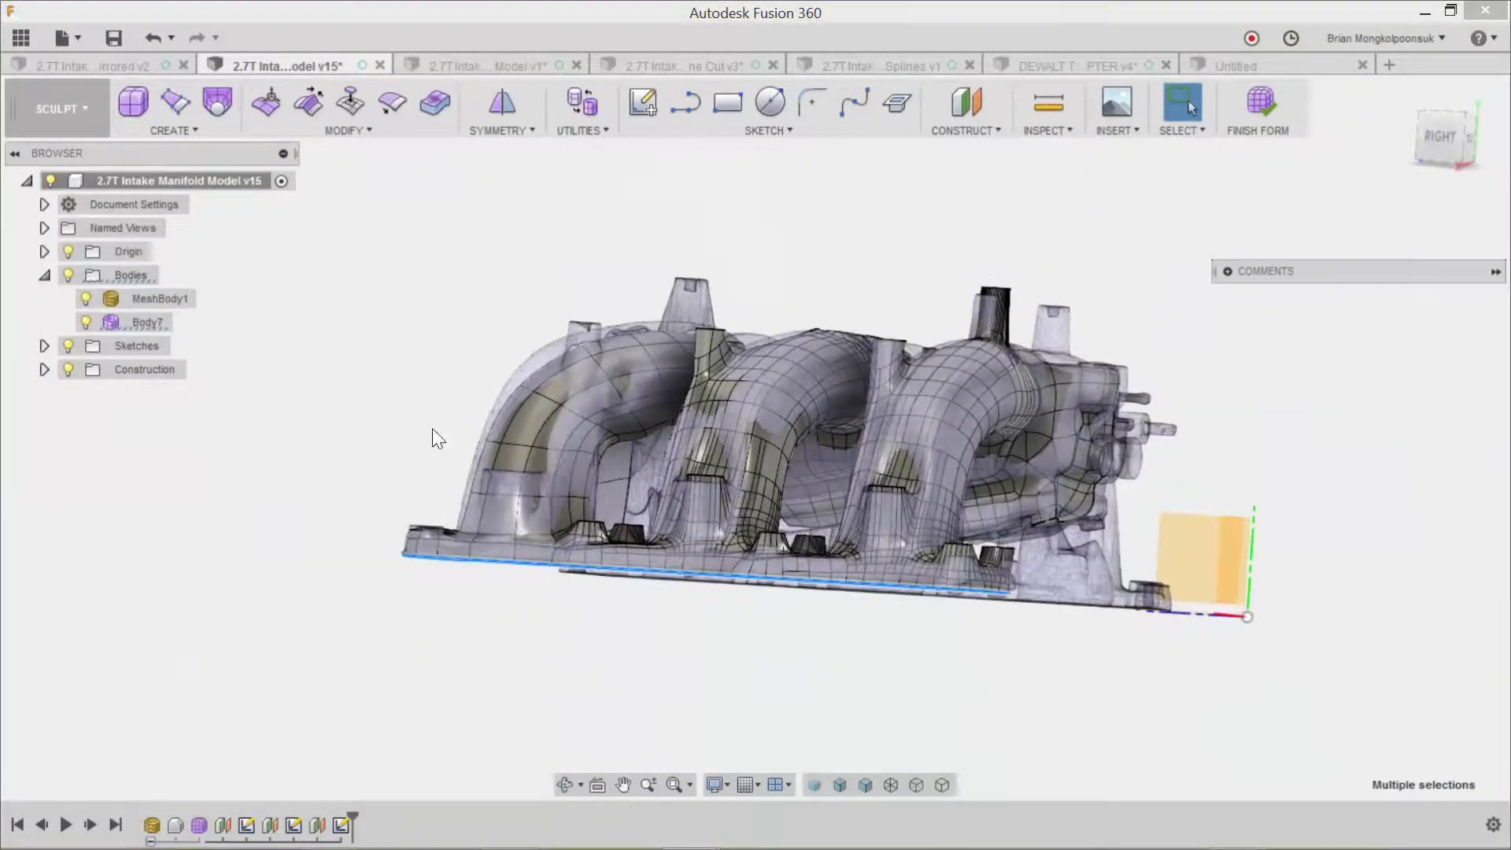
middle_click_drag(1189, 669, 1200, 690, "shift")
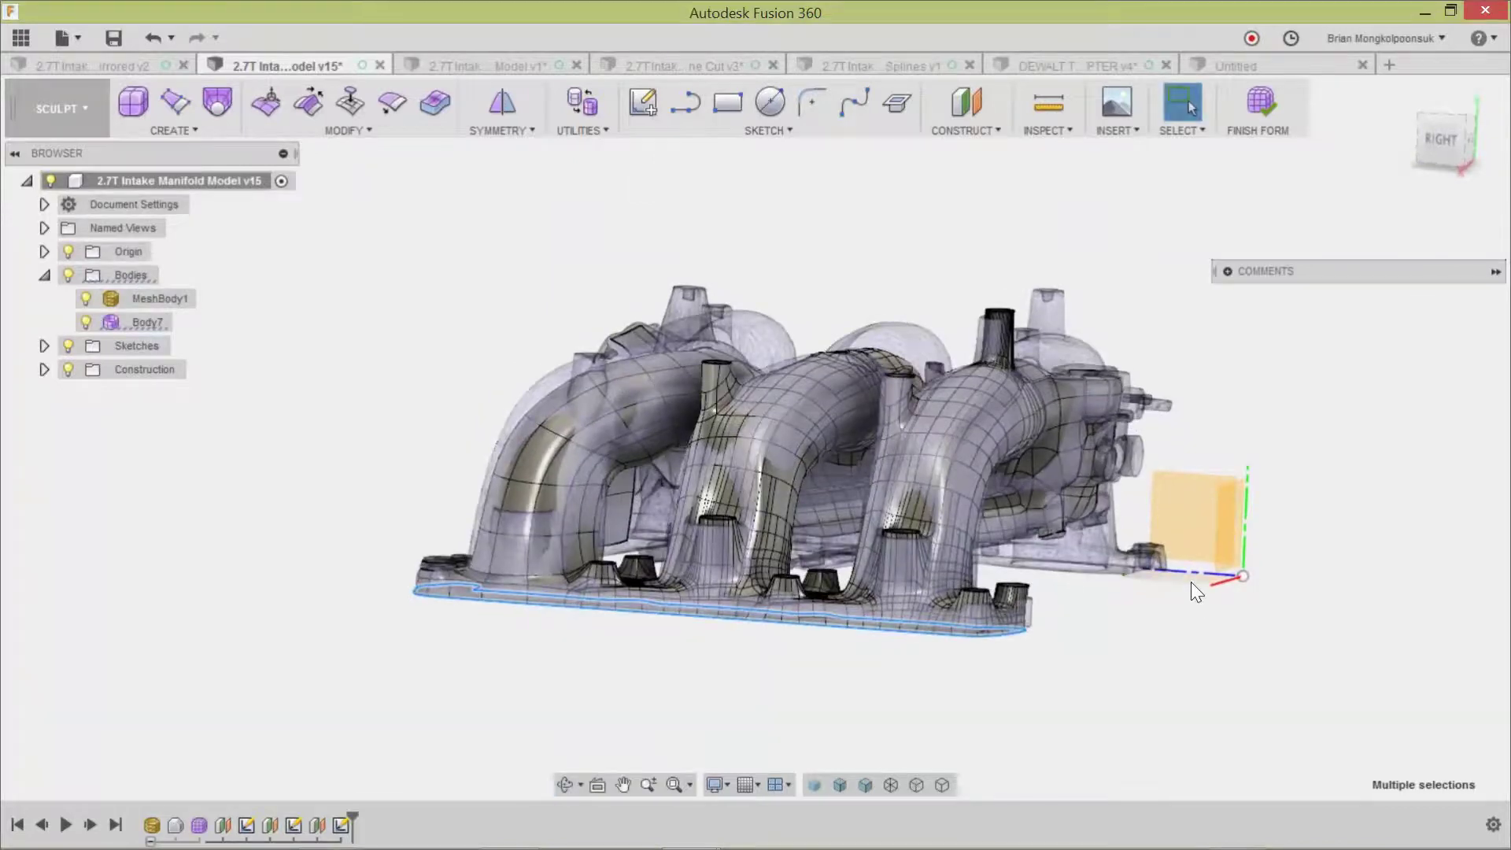
left_click(1102, 689)
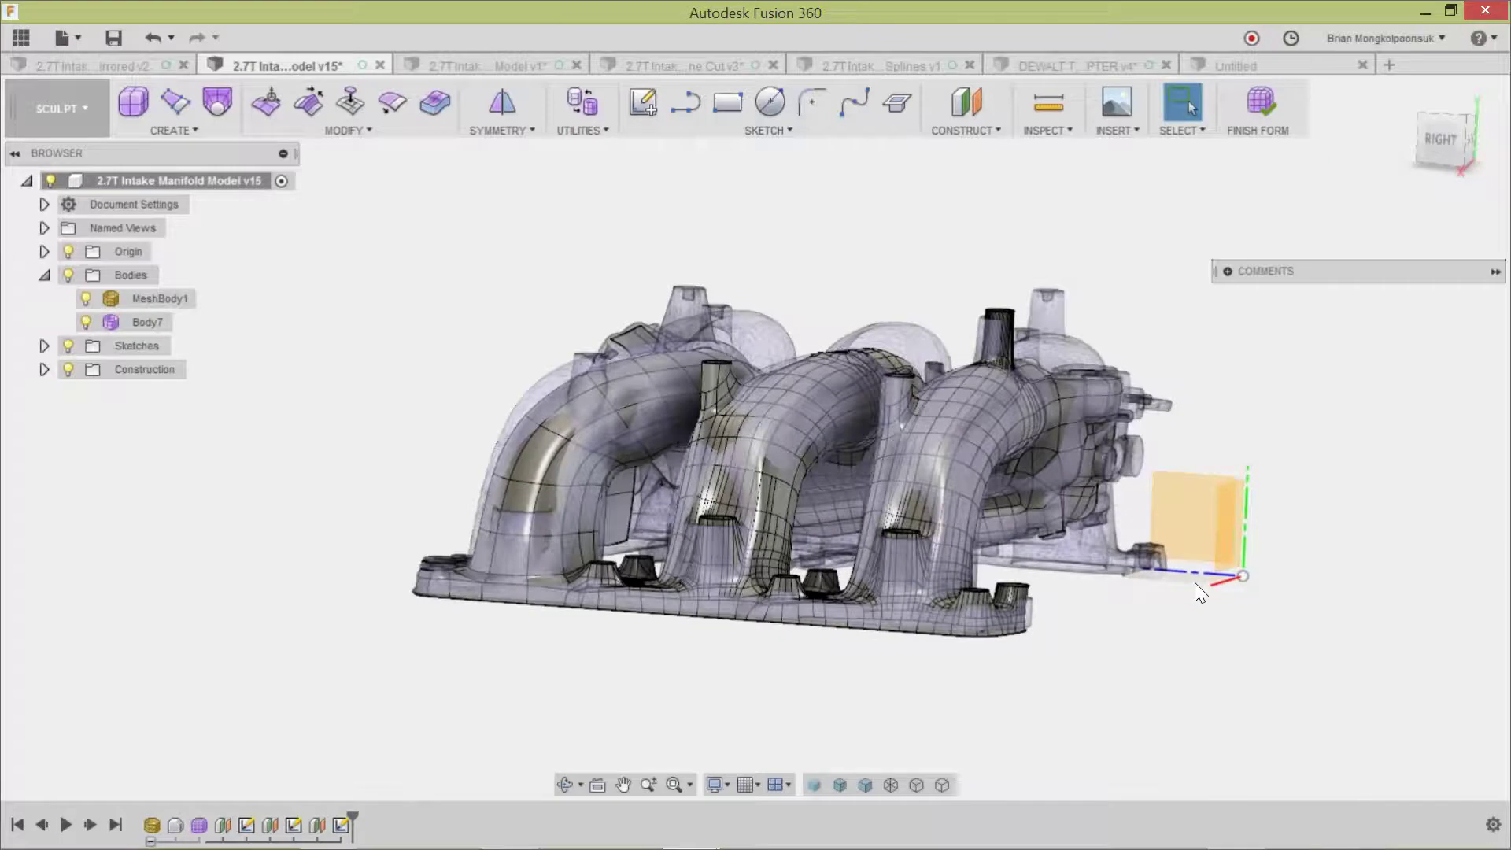
middle_click_drag(1202, 648, 1188, 658, "shift")
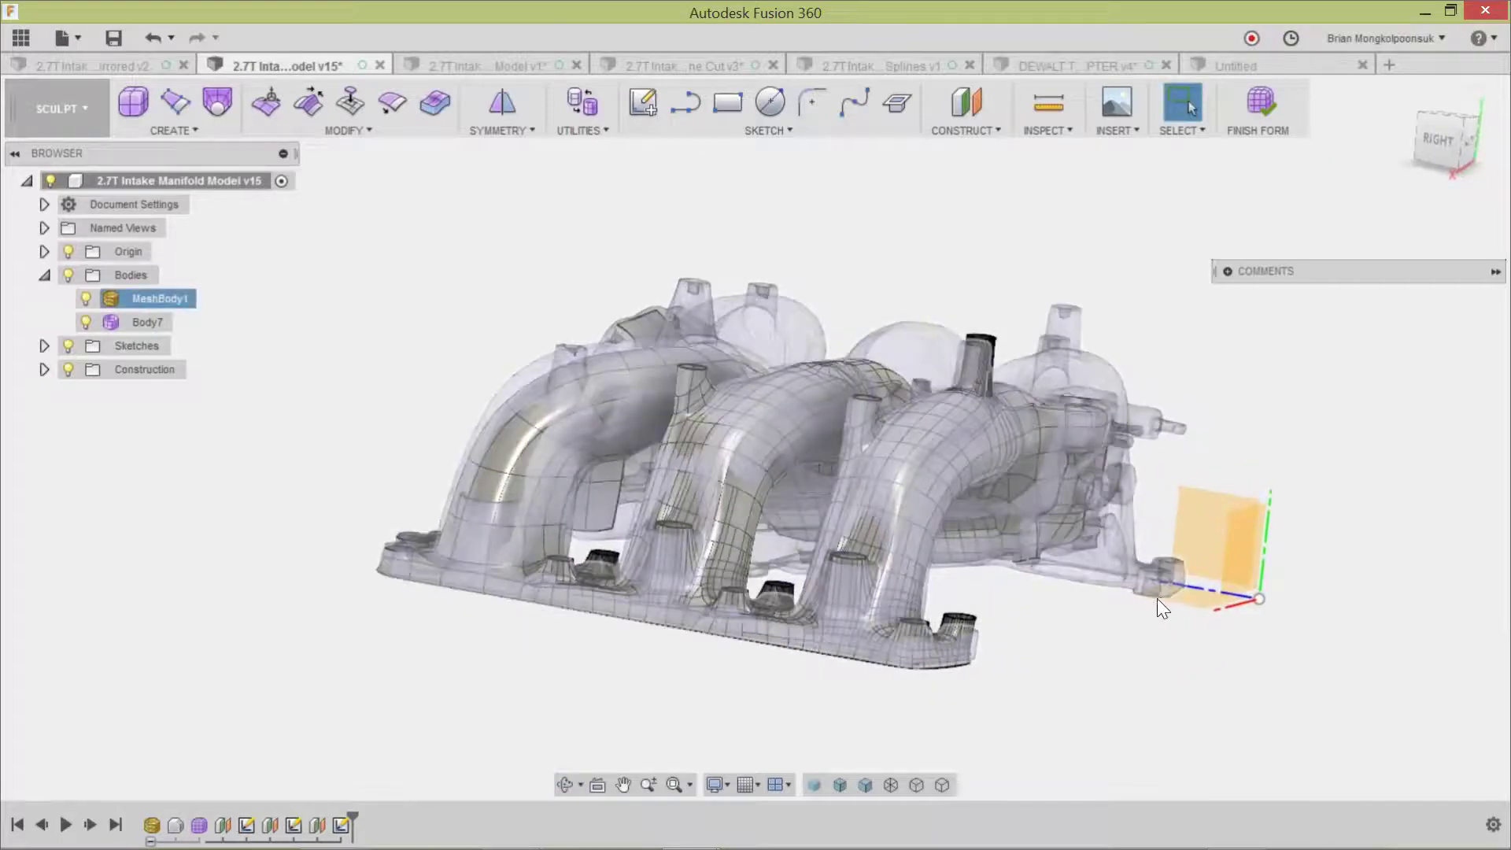
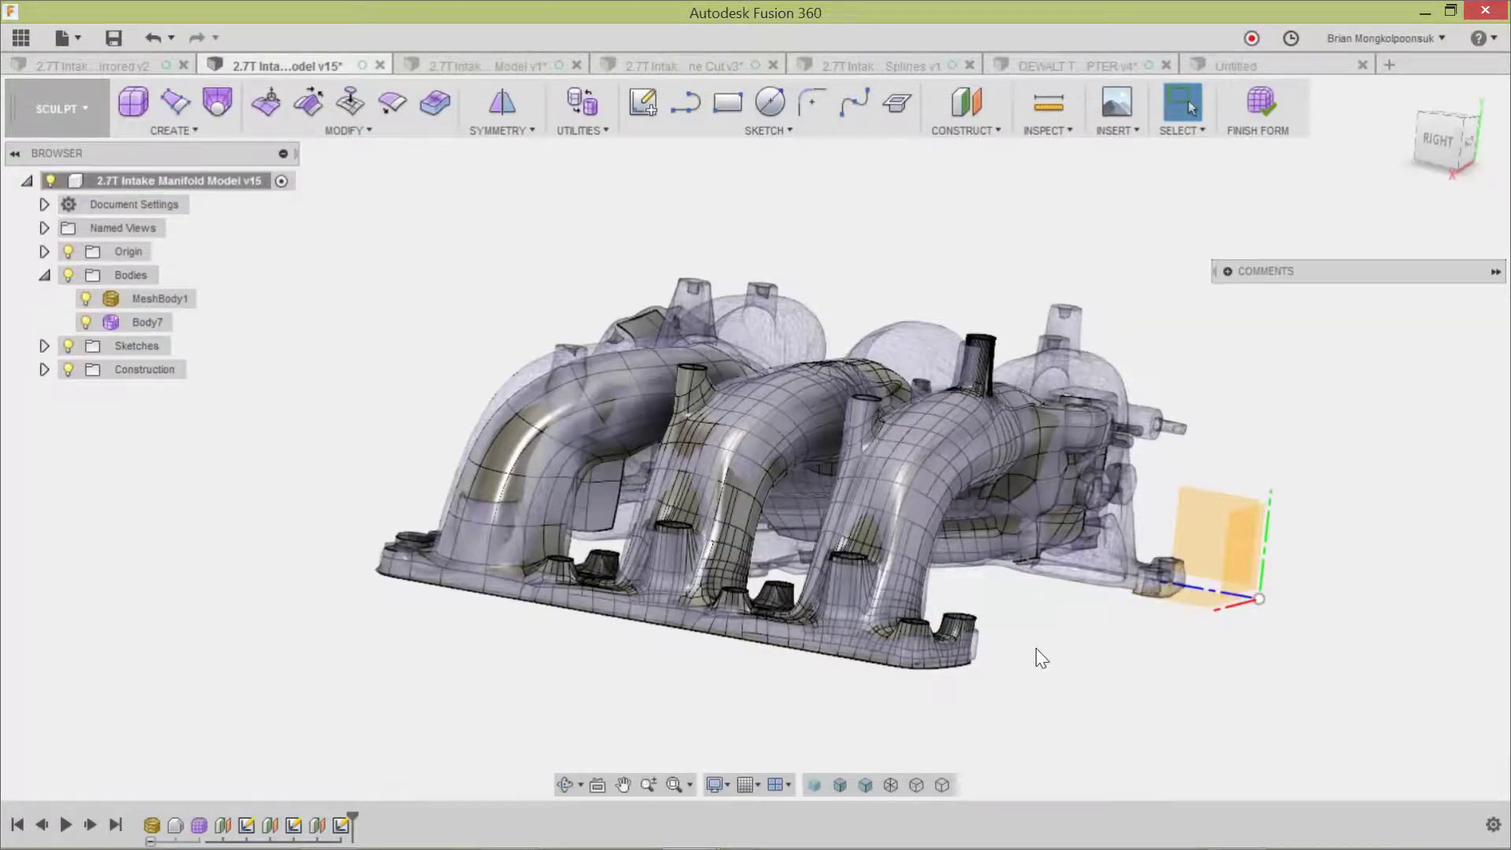
middle_click_drag(1041, 649, 1037, 687, "shift")
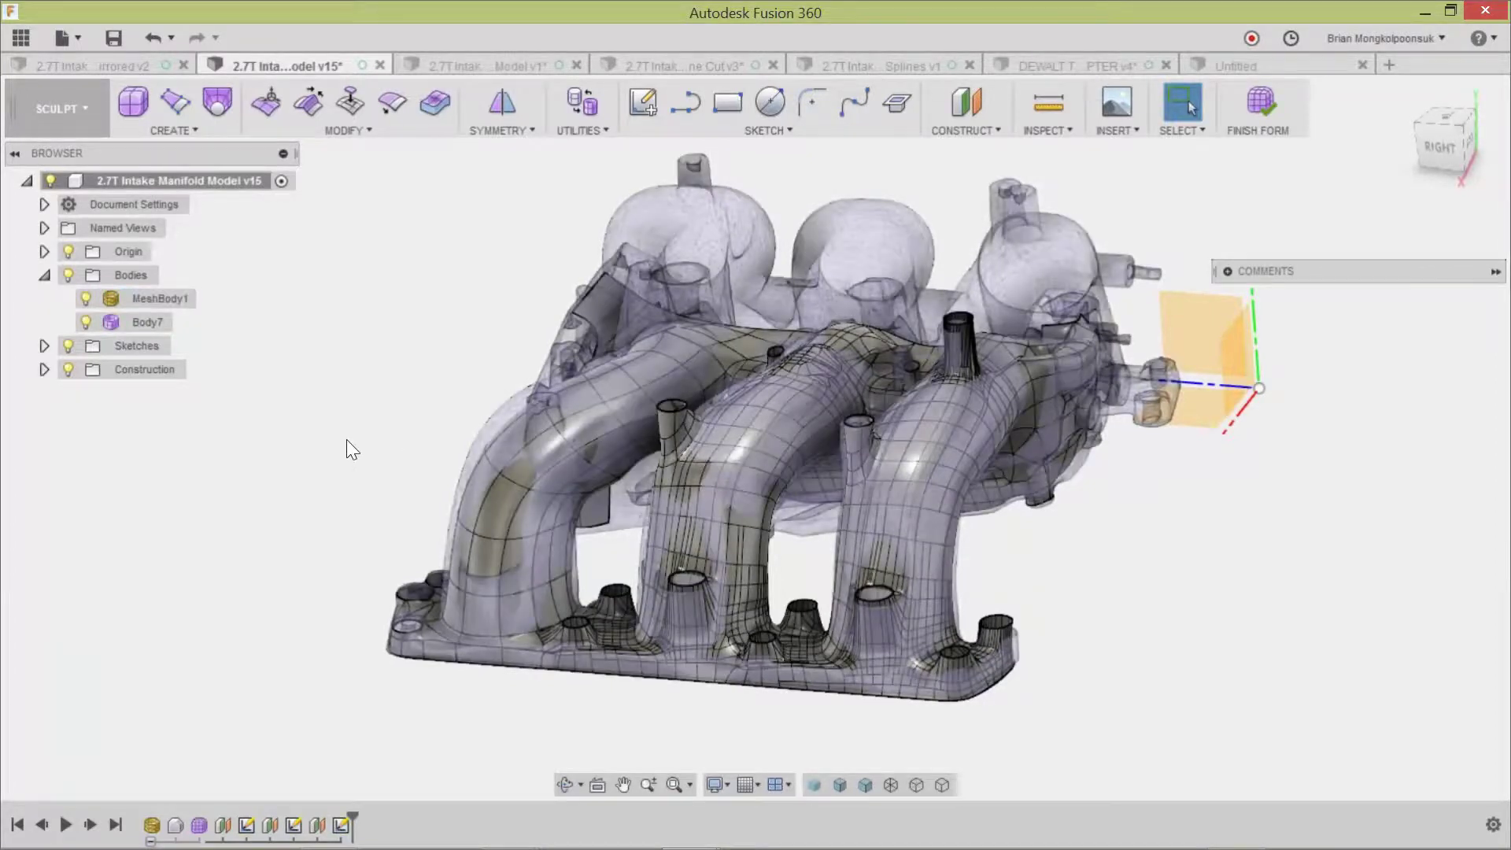
mouse_move(340, 442)
middle_mouse_down("shift")
mouse_move(391, 445)
mouse_move(338, 450)
mouse_move(365, 417)
mouse_move(348, 446)
middle_mouse_up("shift")
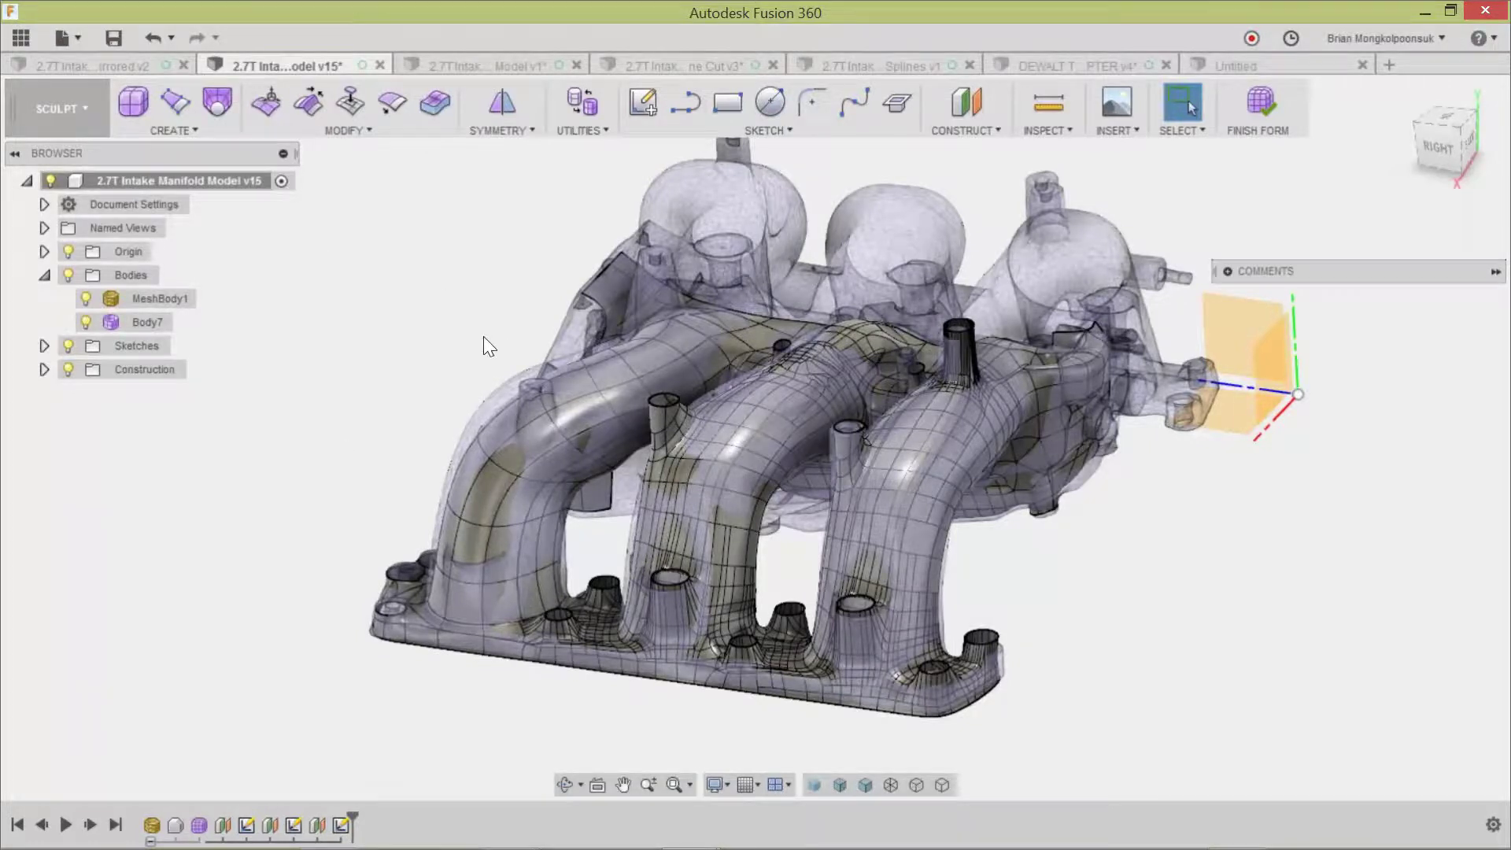
Examine the sculpted half manifold beside the unmodelled half of the scan mesh and look up the available symmetry commands.
middle_click_drag(485, 340, 410, 325, "shift")
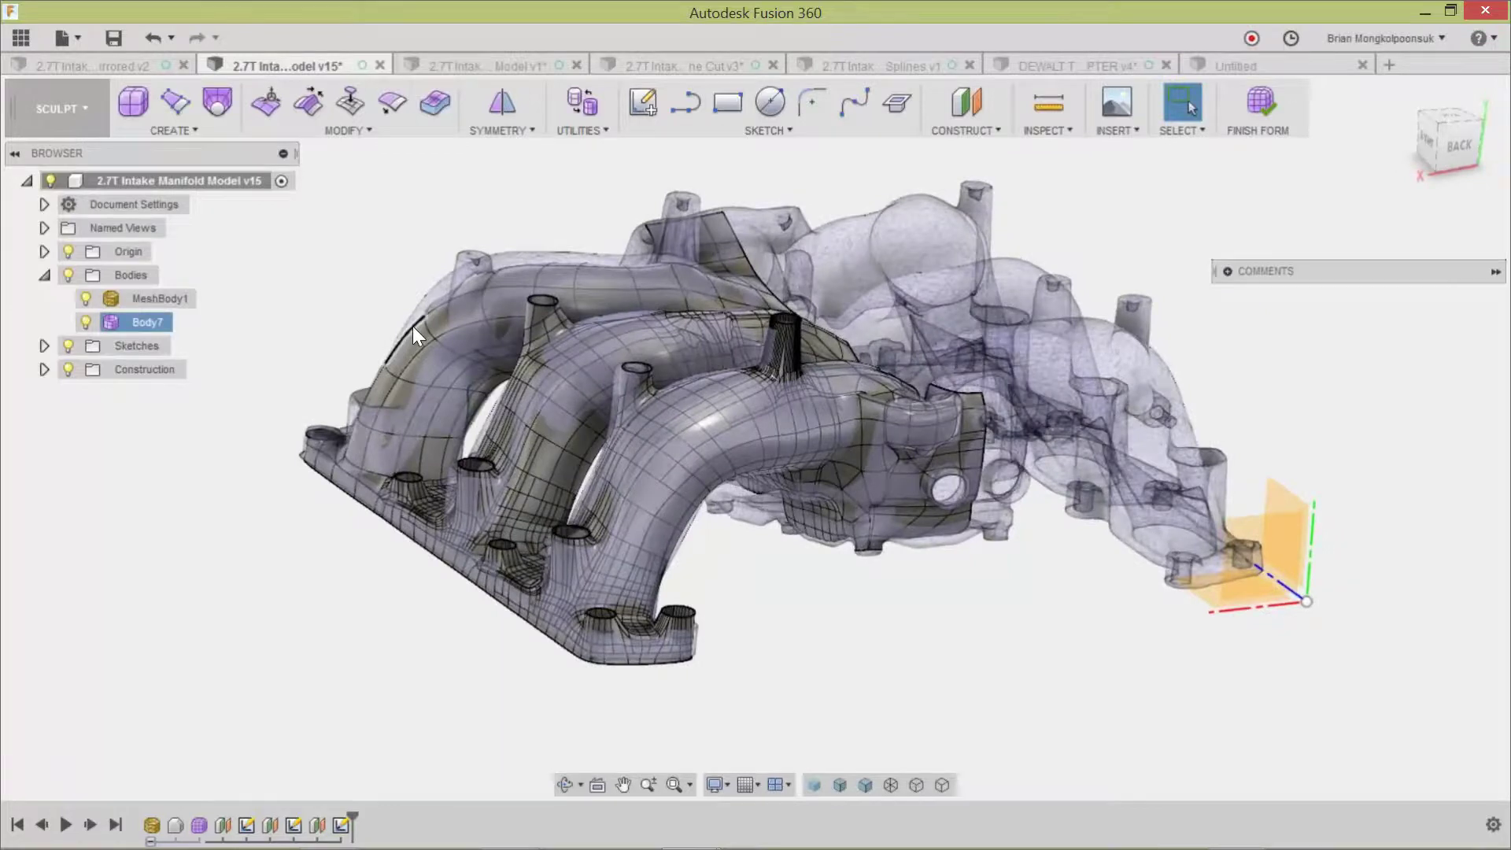
left_click(413, 326)
left_click(1209, 352)
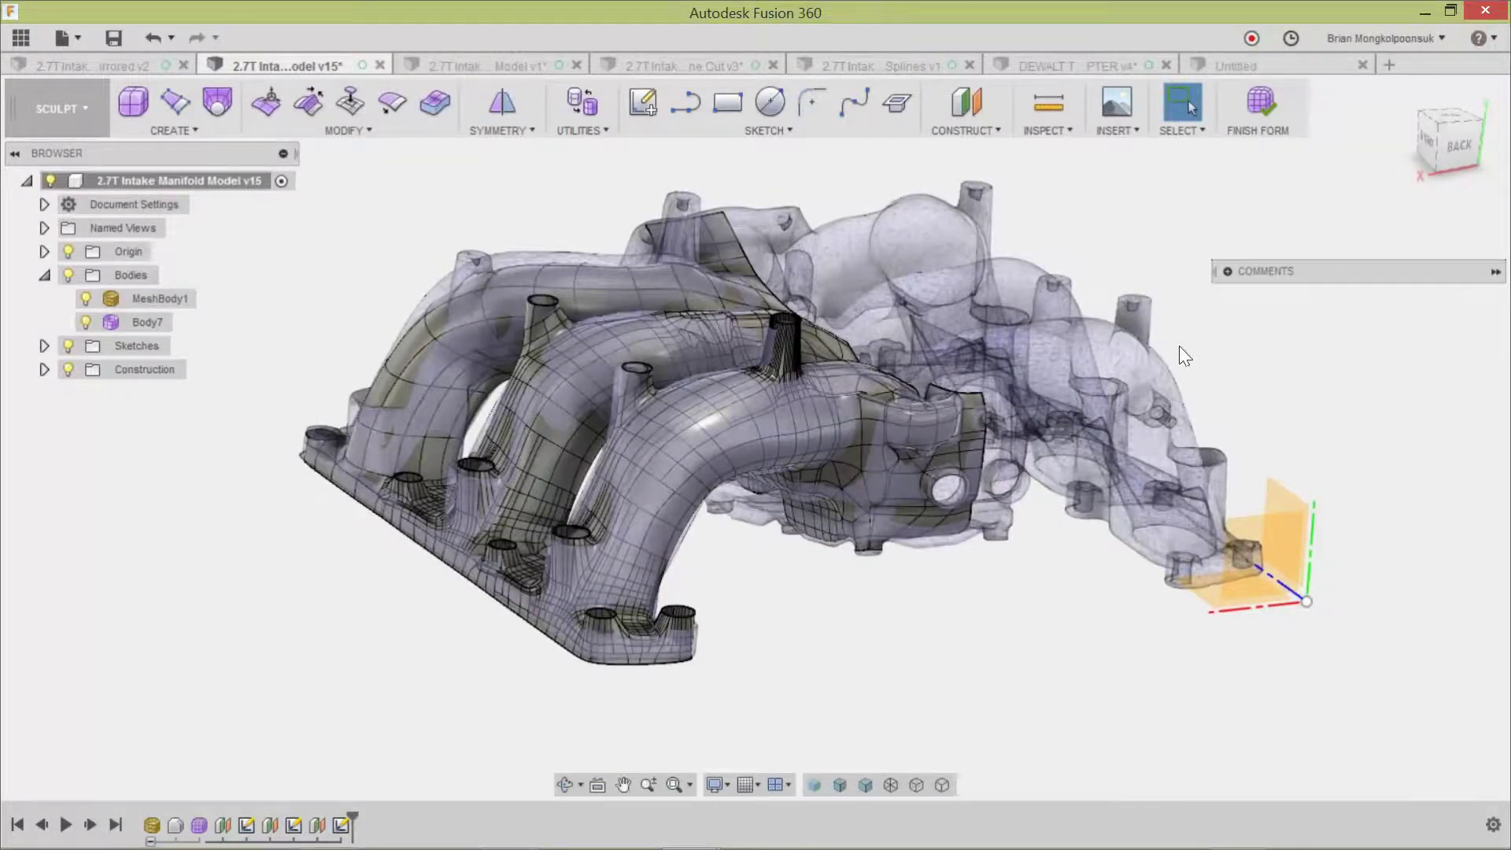
left_click(527, 132)
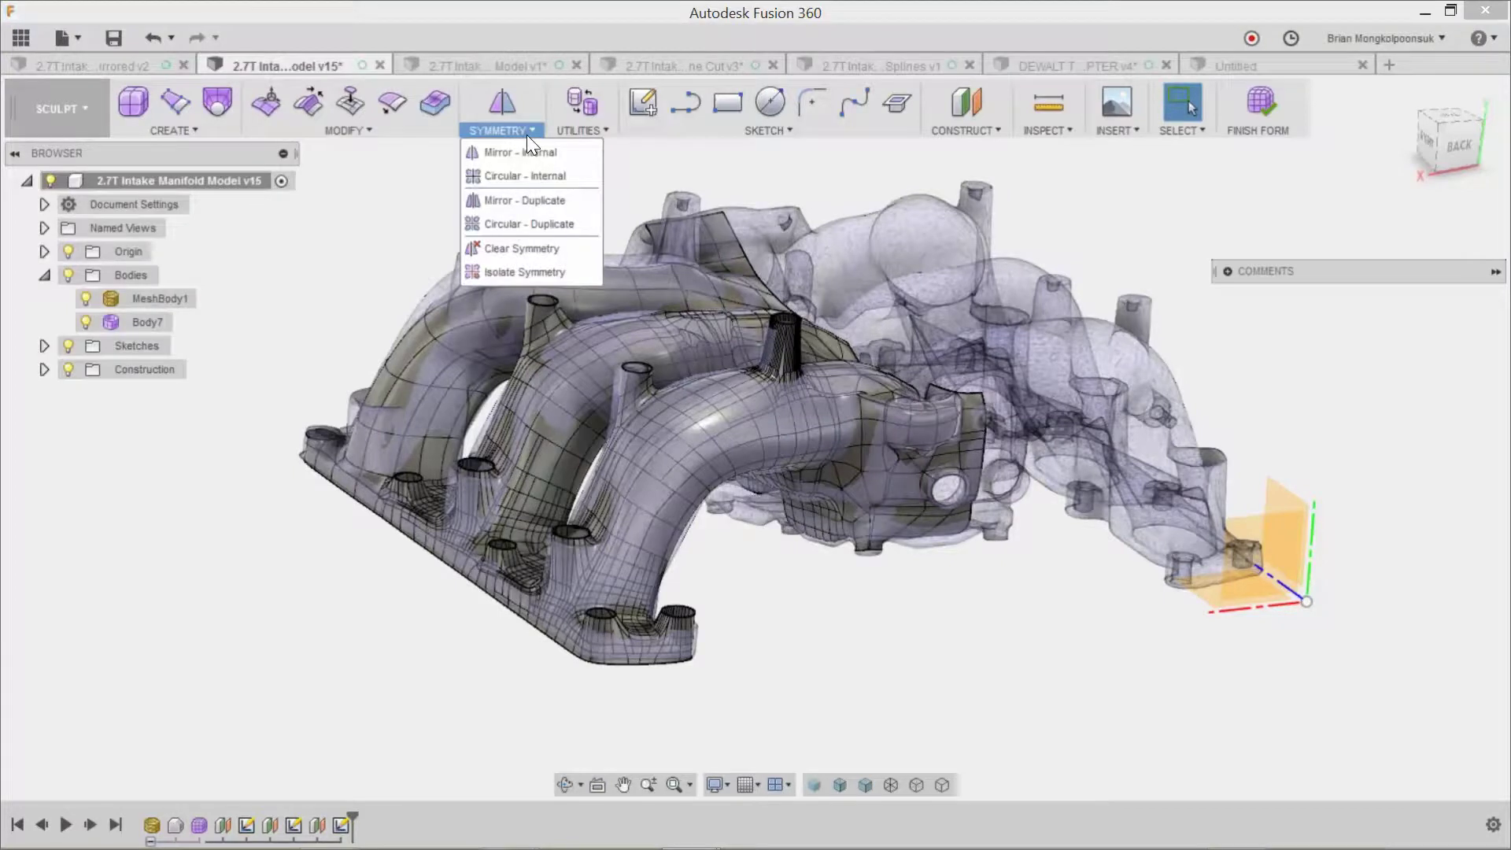
Switch to the mirrored v2 manifold document and examine the full manifold with both runner banks.
left_click(117, 67)
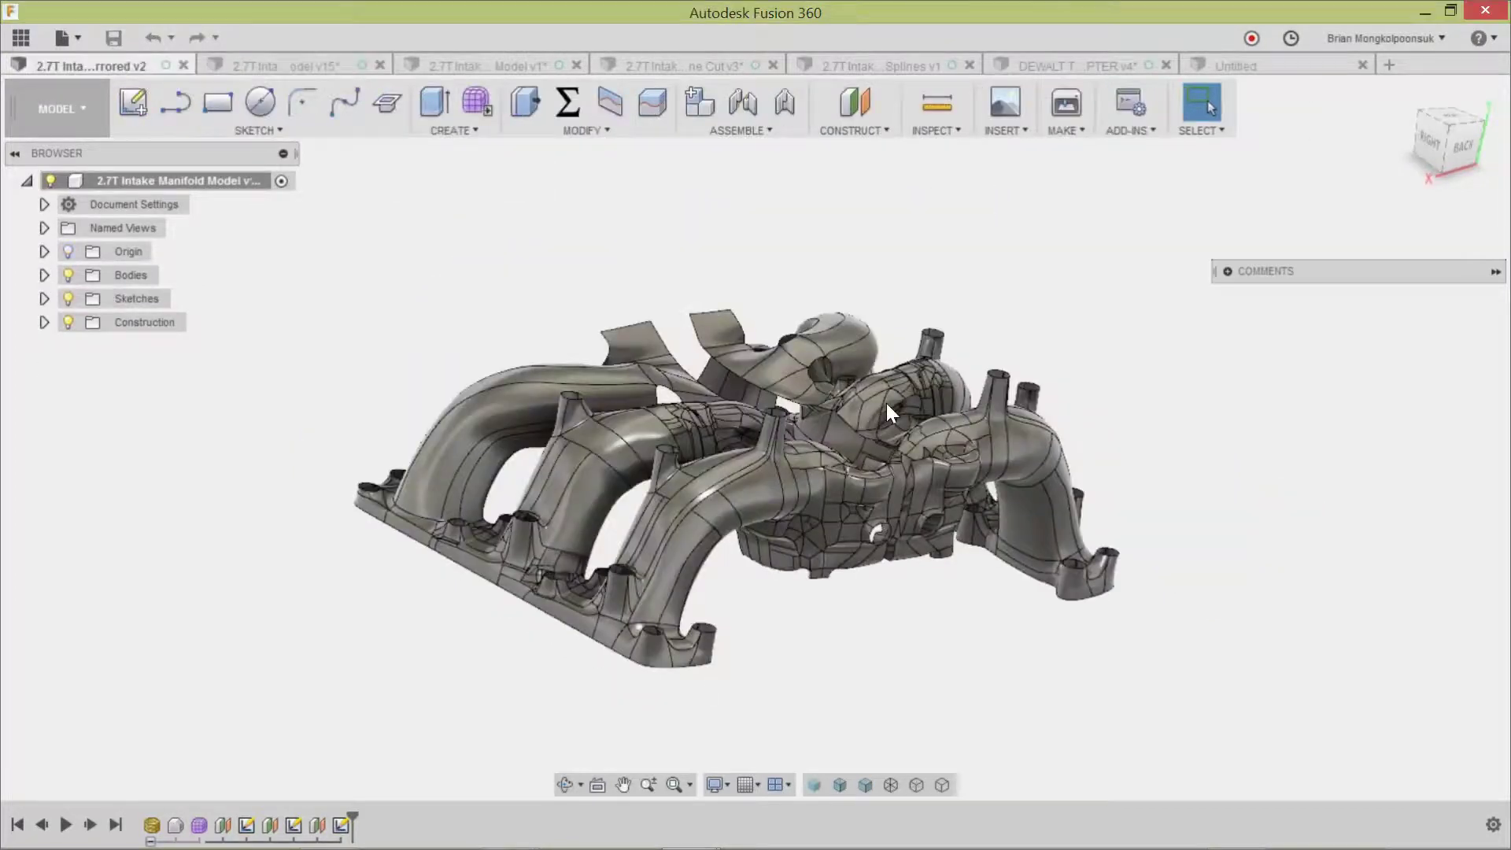
middle_click_drag(886, 403, 1036, 537, "shift")
scroll(963, 591, "up", 3)
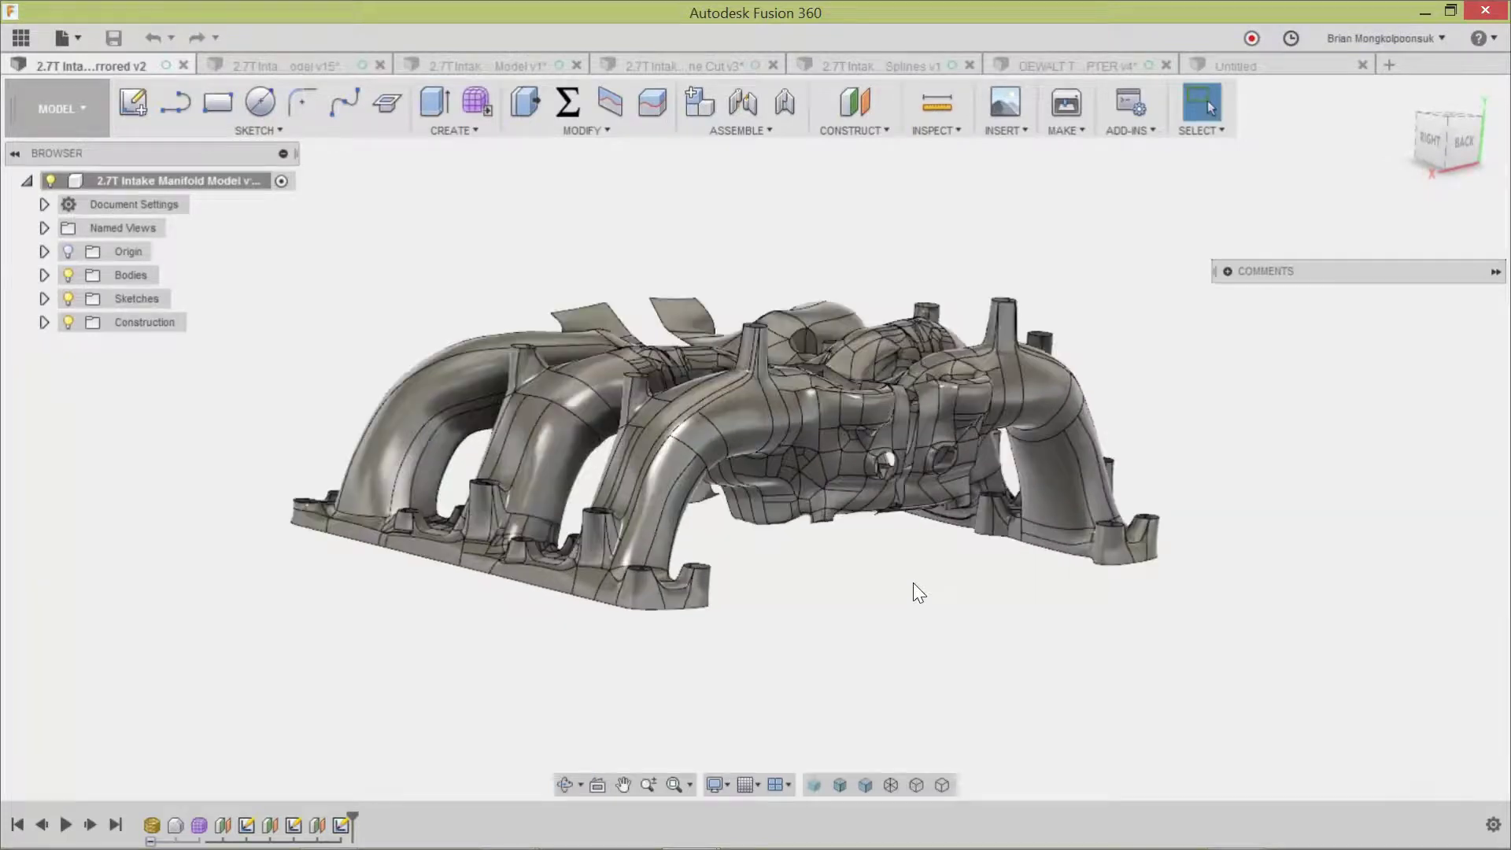
scroll(905, 598, "up", 2)
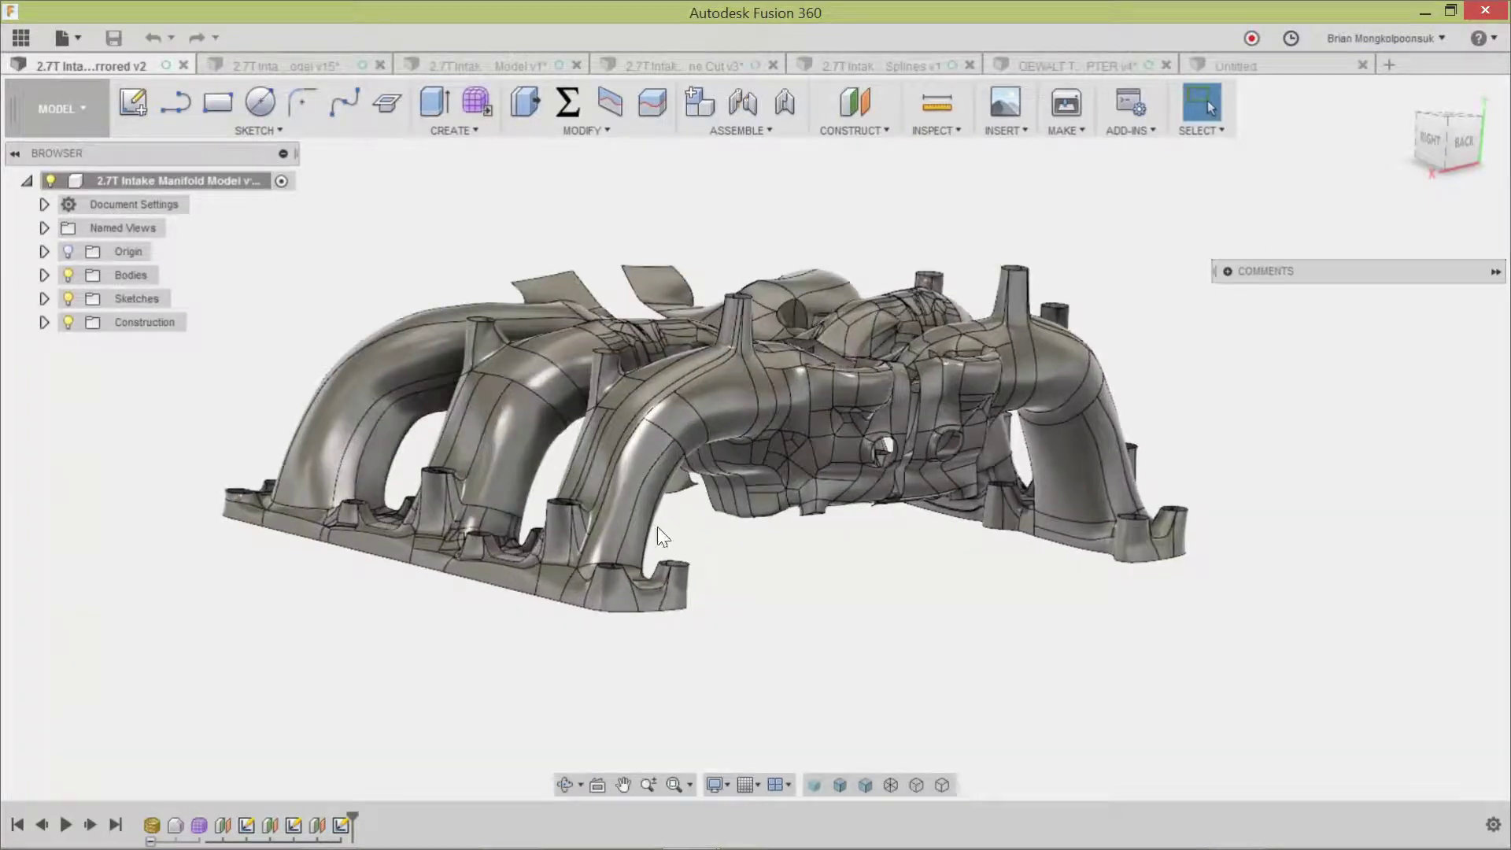
middle_click_drag(994, 636, 922, 554, "shift")
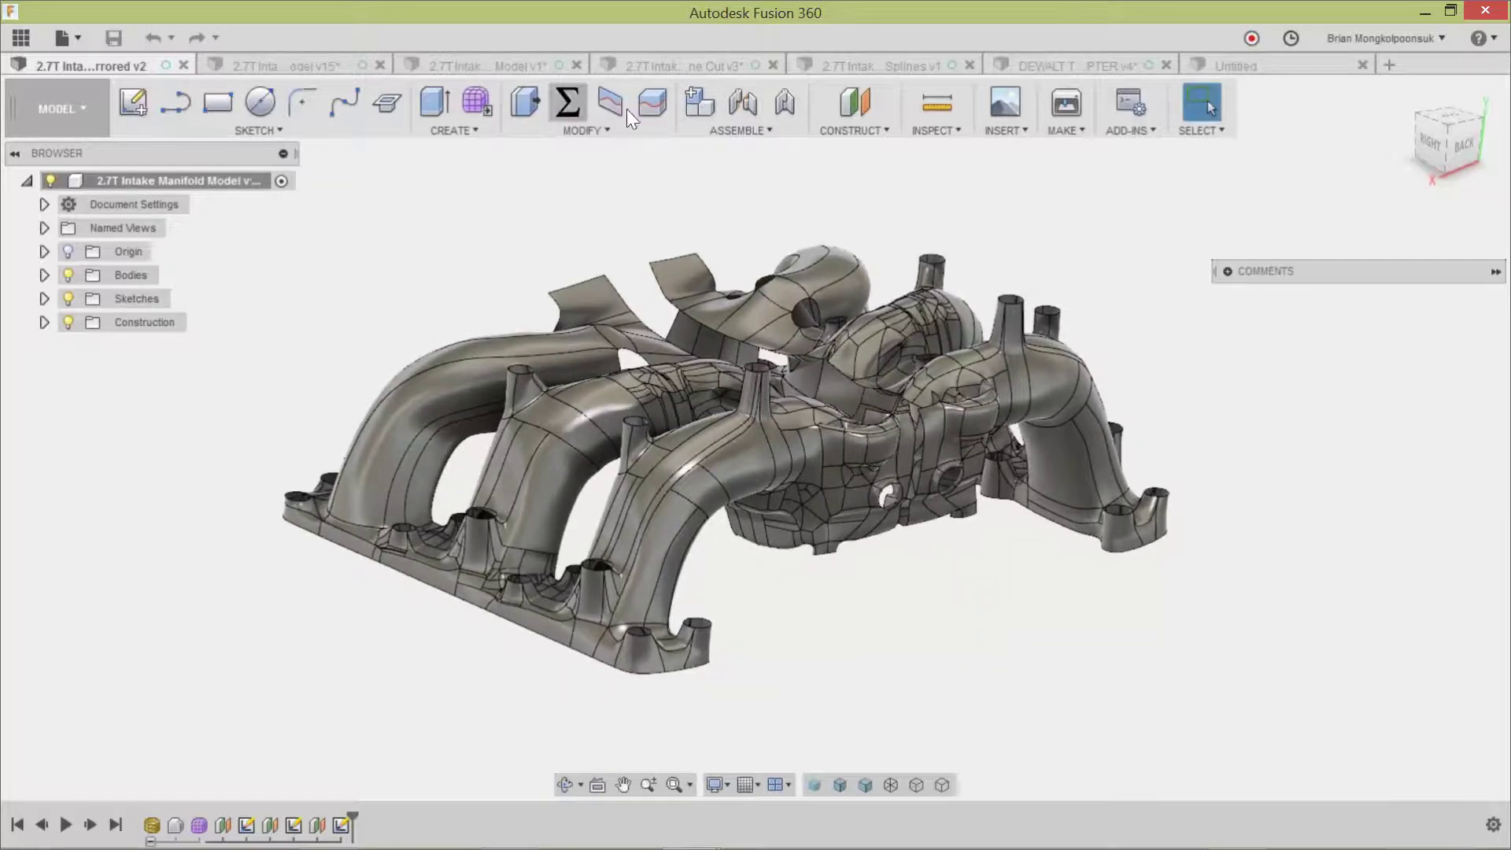
Switch to the splines v1 document and examine the single intake runner's scan mesh from several sides.
left_click(871, 65)
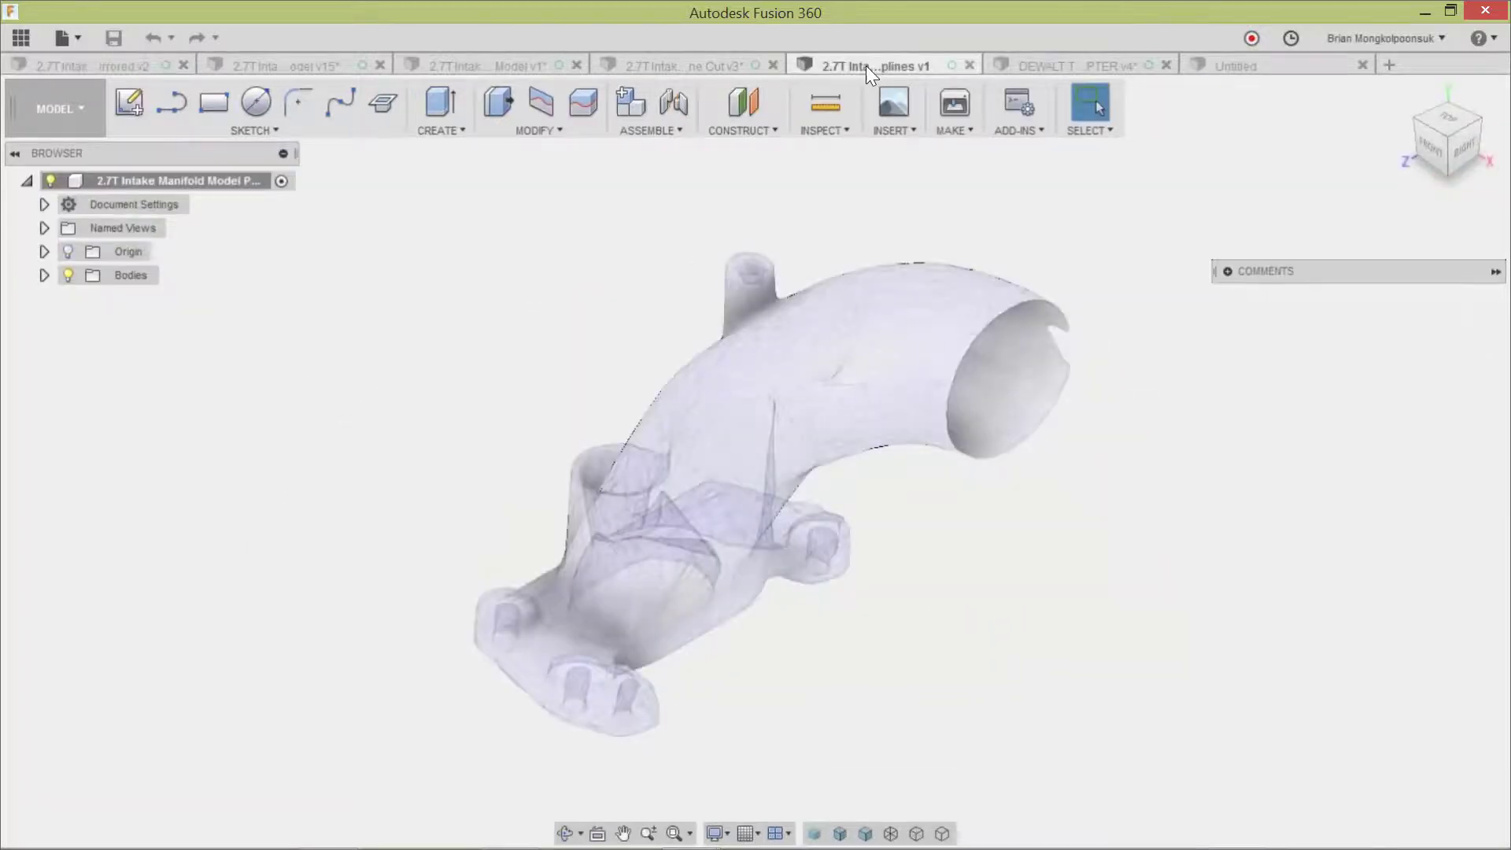
left_click(682, 65)
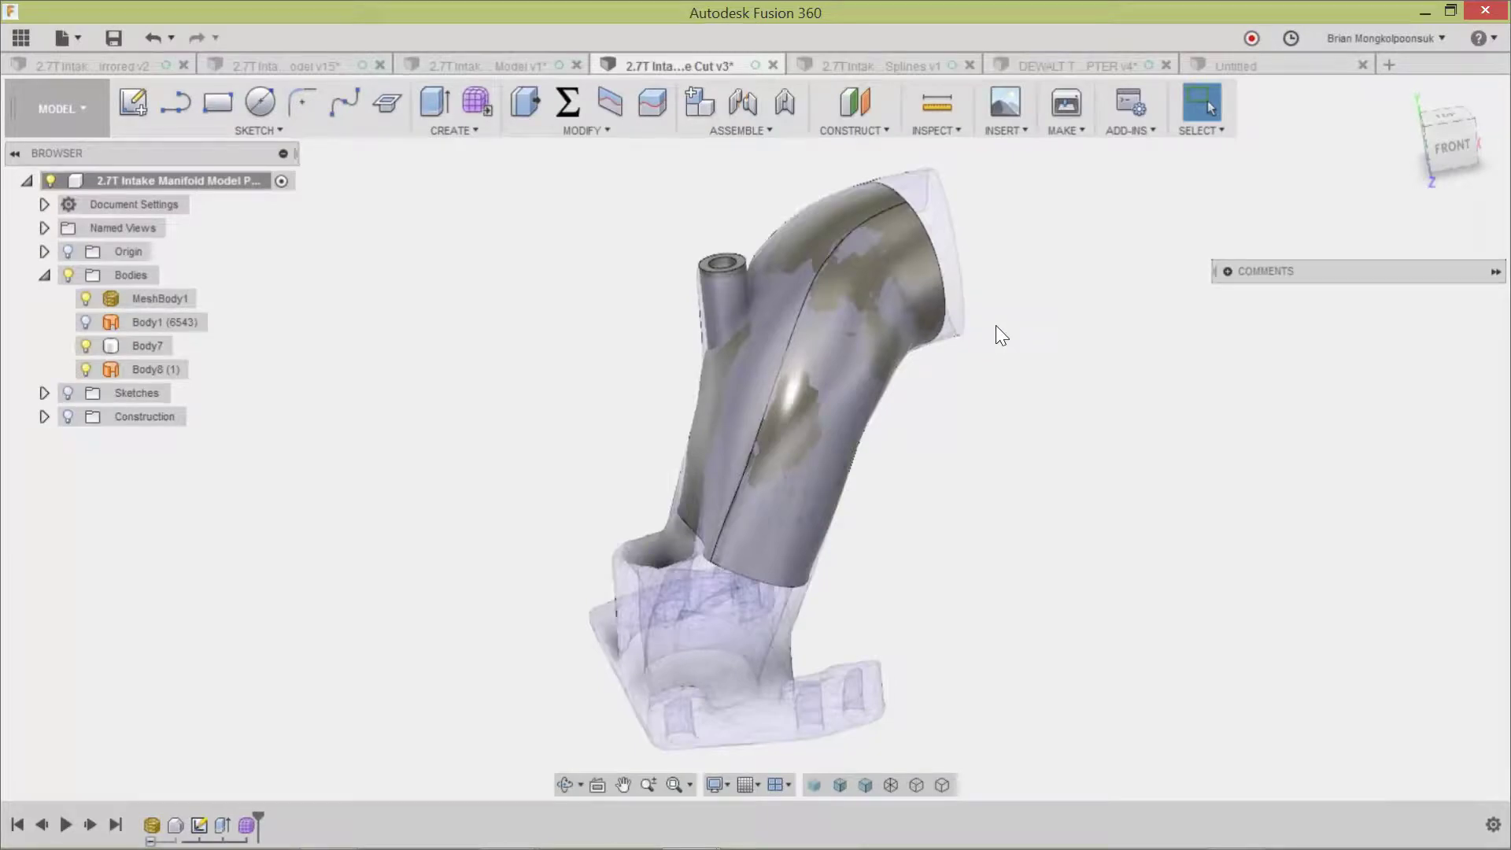
left_click(886, 66)
middle_click_drag(906, 242, 896, 351, "shift")
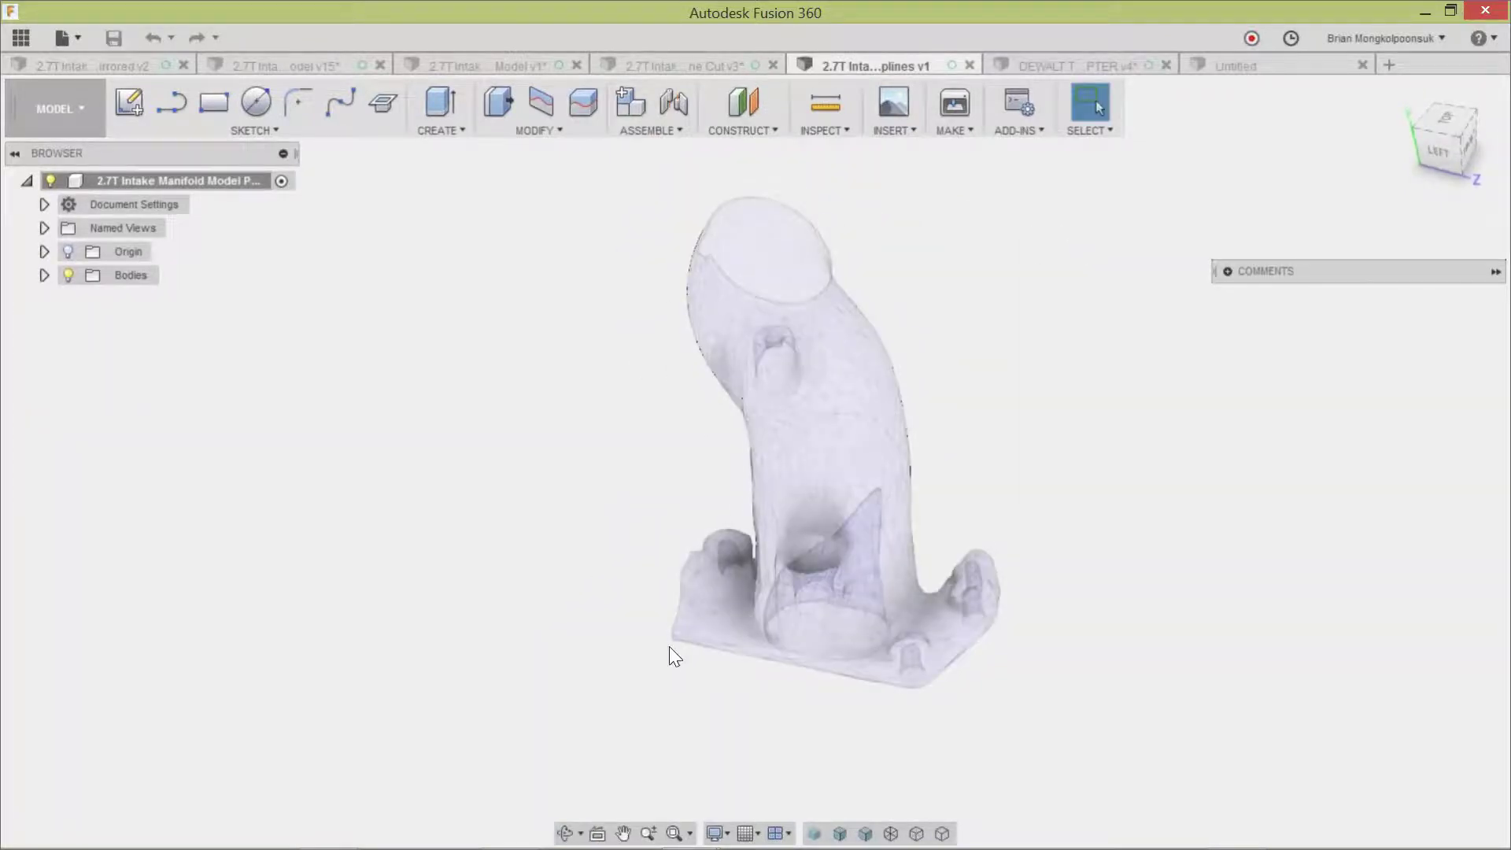
mouse_move(640, 560)
middle_mouse_down("shift")
mouse_move(583, 550)
mouse_move(638, 556)
middle_mouse_up("shift")
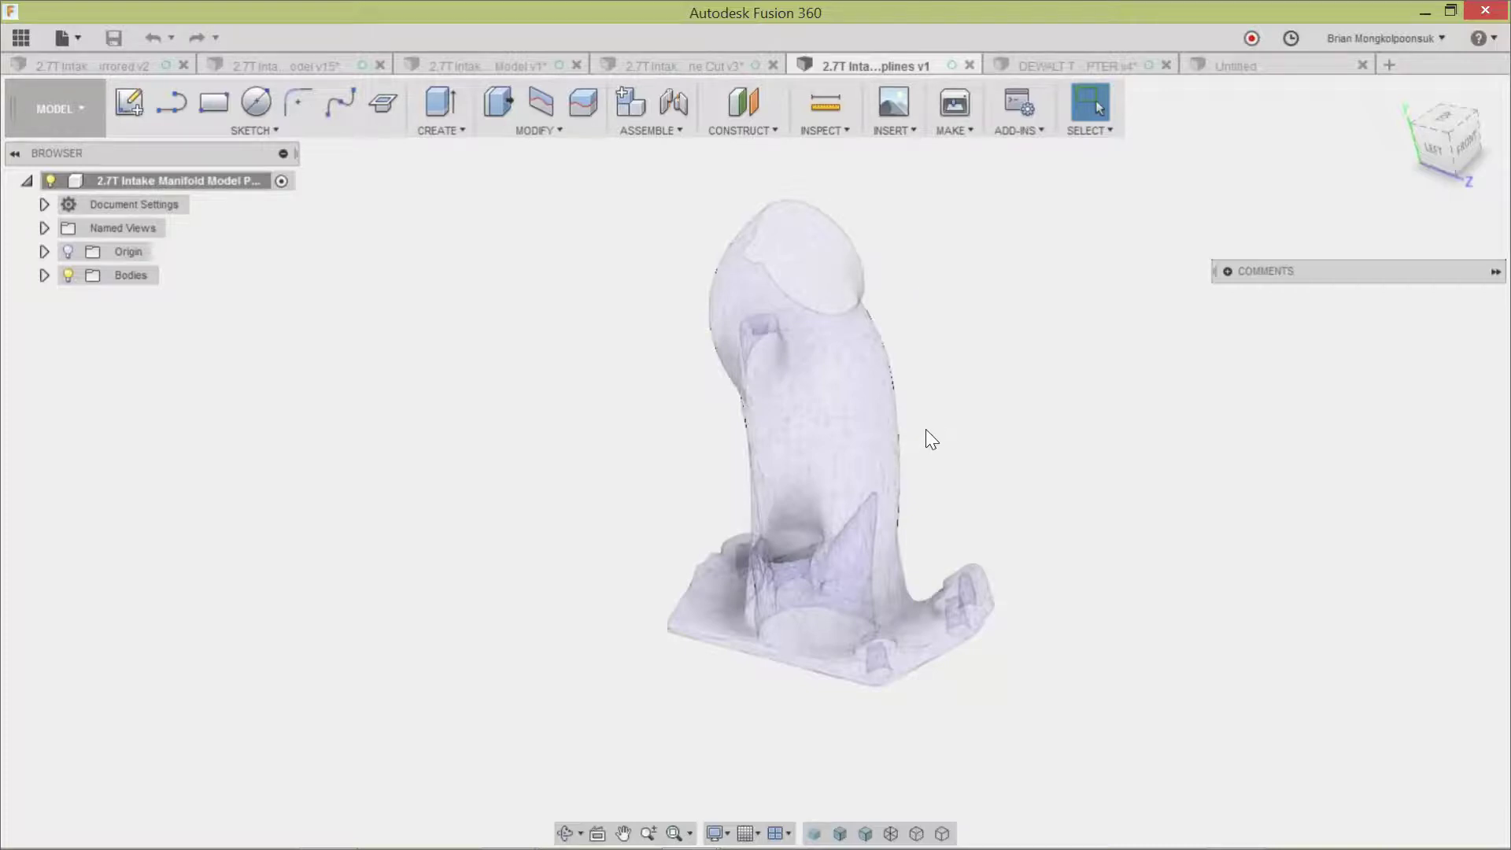
middle_click_drag(957, 488, 1017, 502, "shift")
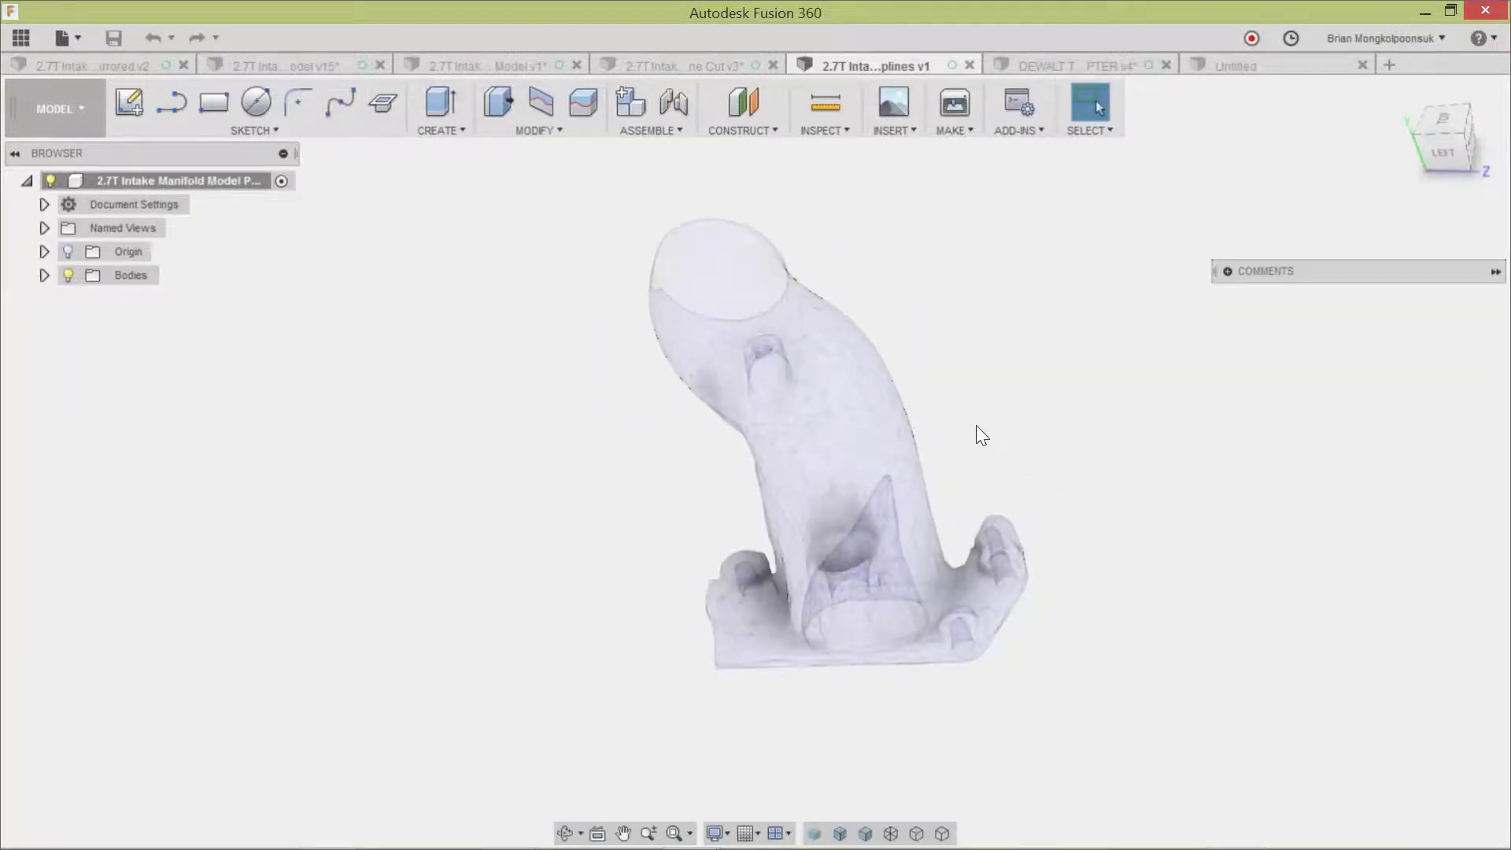
middle_click_drag(978, 433, 853, 400, "shift")
middle_click_drag(928, 342, 1017, 495, "shift")
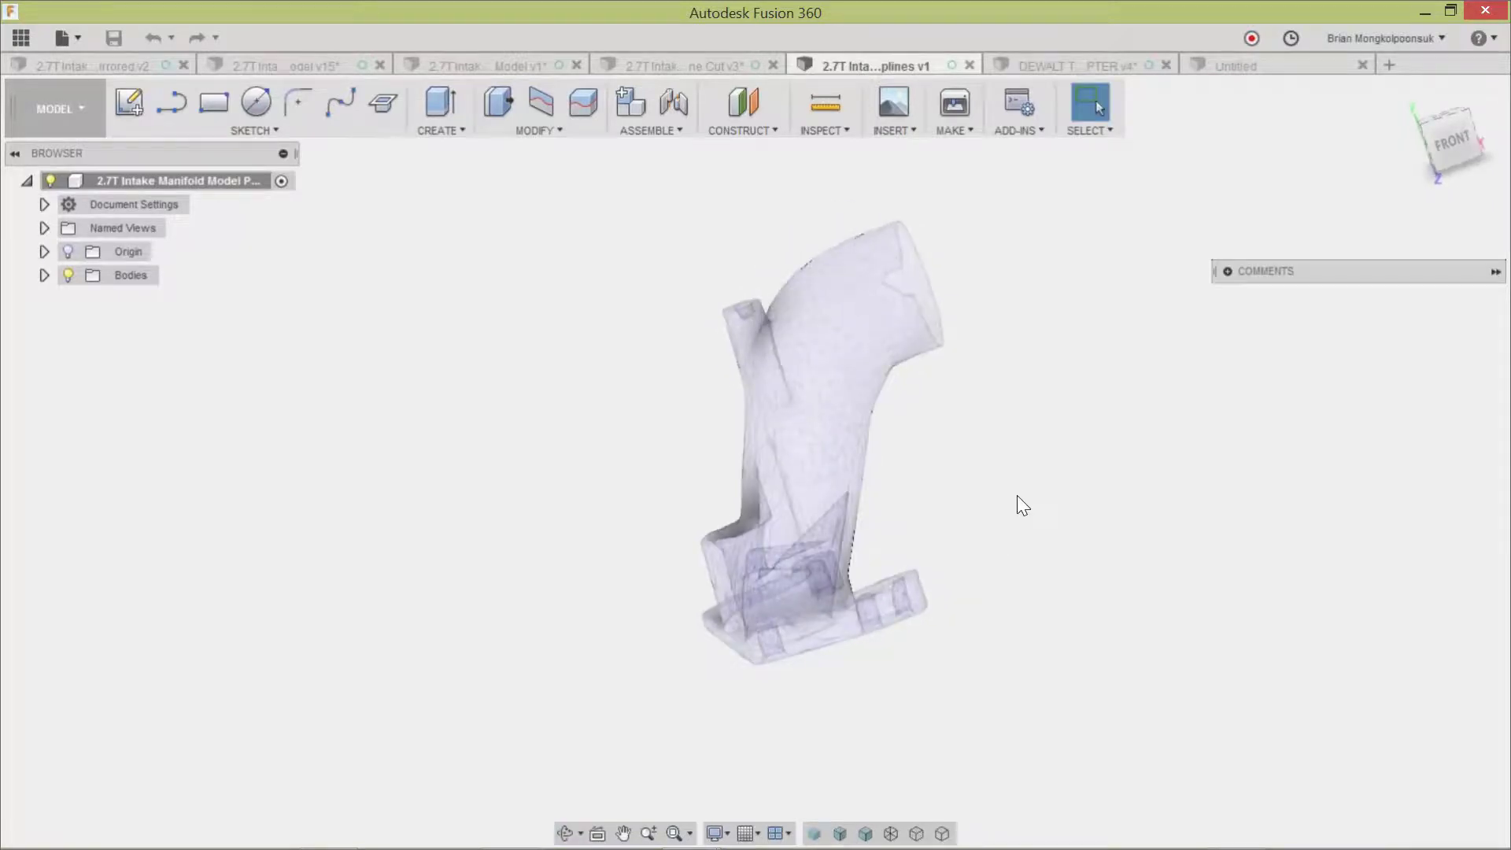
In the runner Cut v3 document, show the construction planes and section sketches for review, and hide both again.
left_click(700, 63)
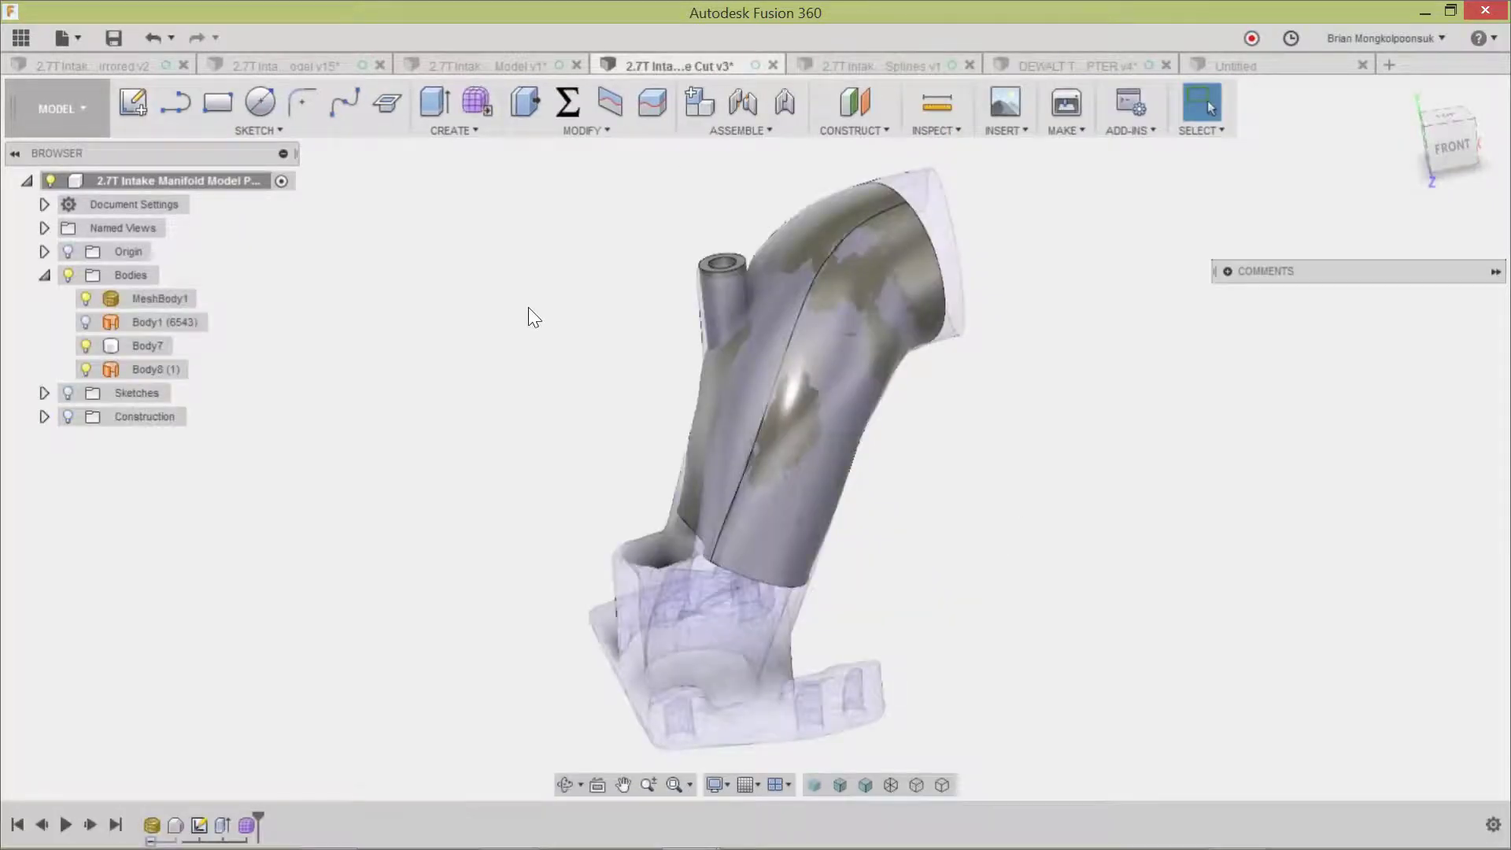
left_click(66, 416)
middle_click_drag(390, 445, 290, 437, "shift")
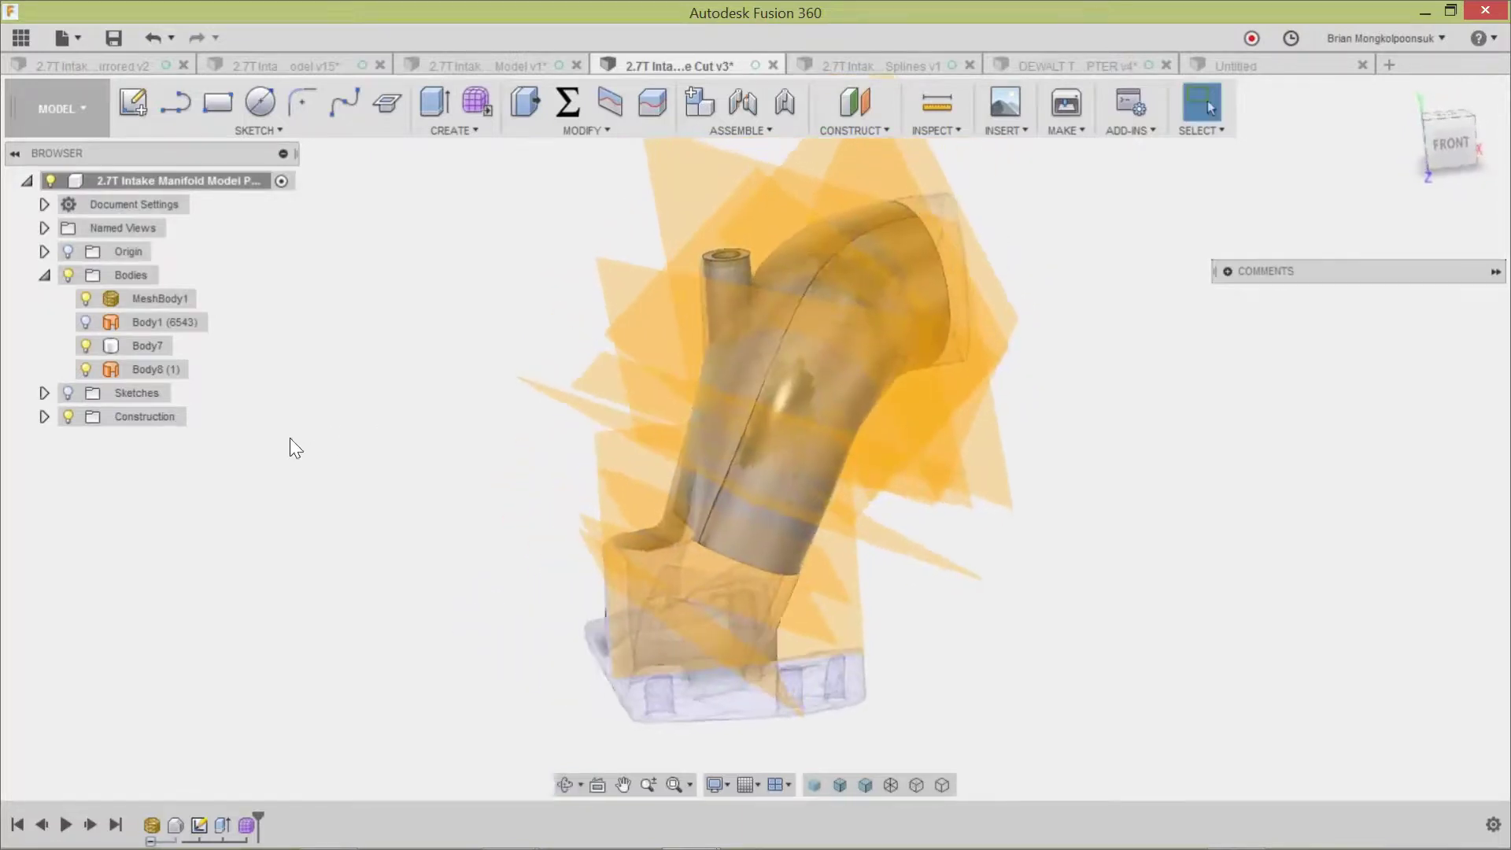
left_click(67, 396)
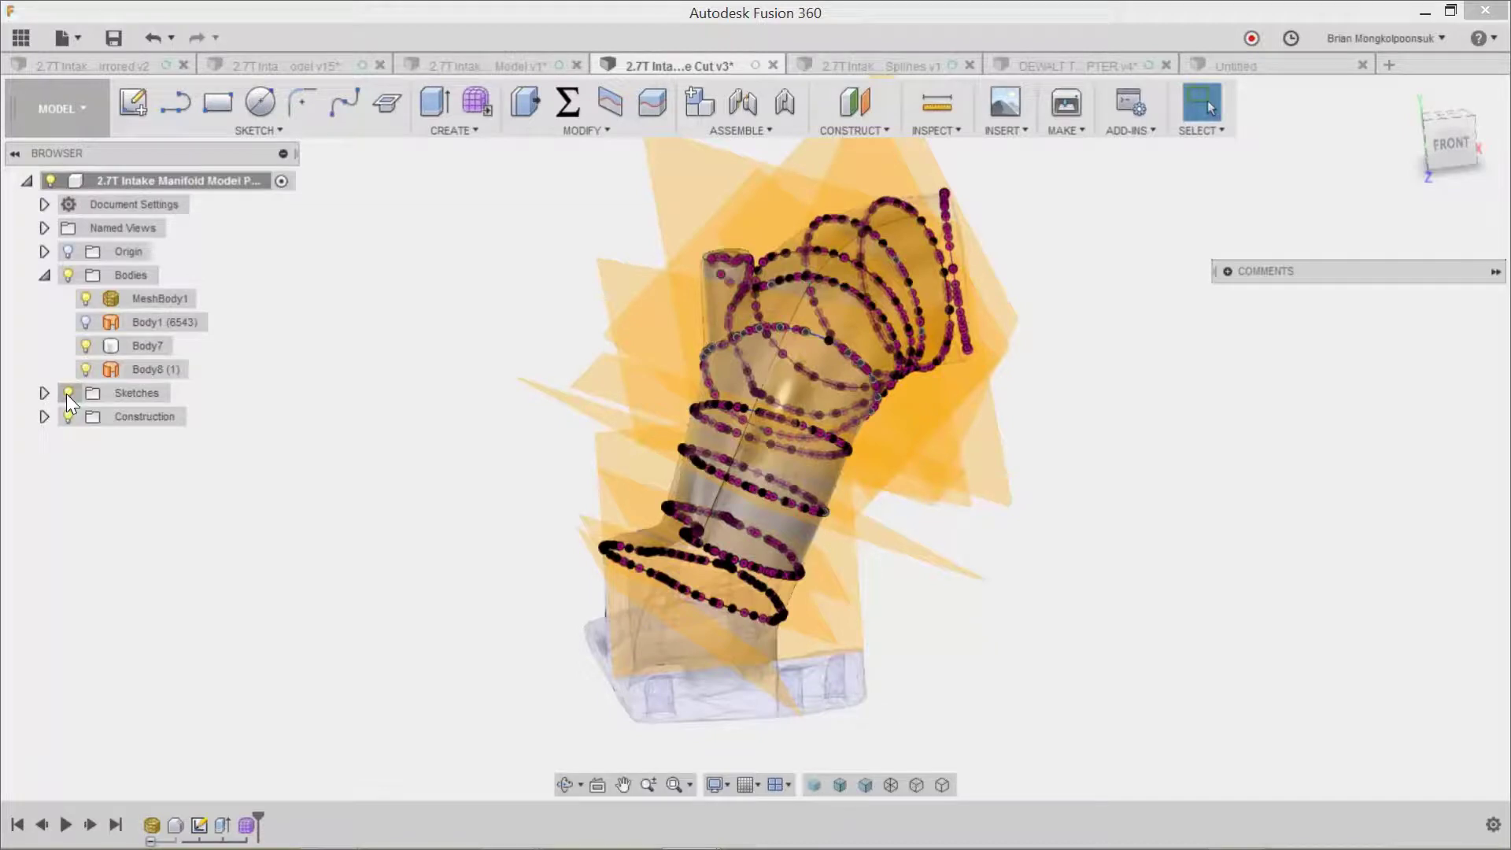
left_click(68, 394)
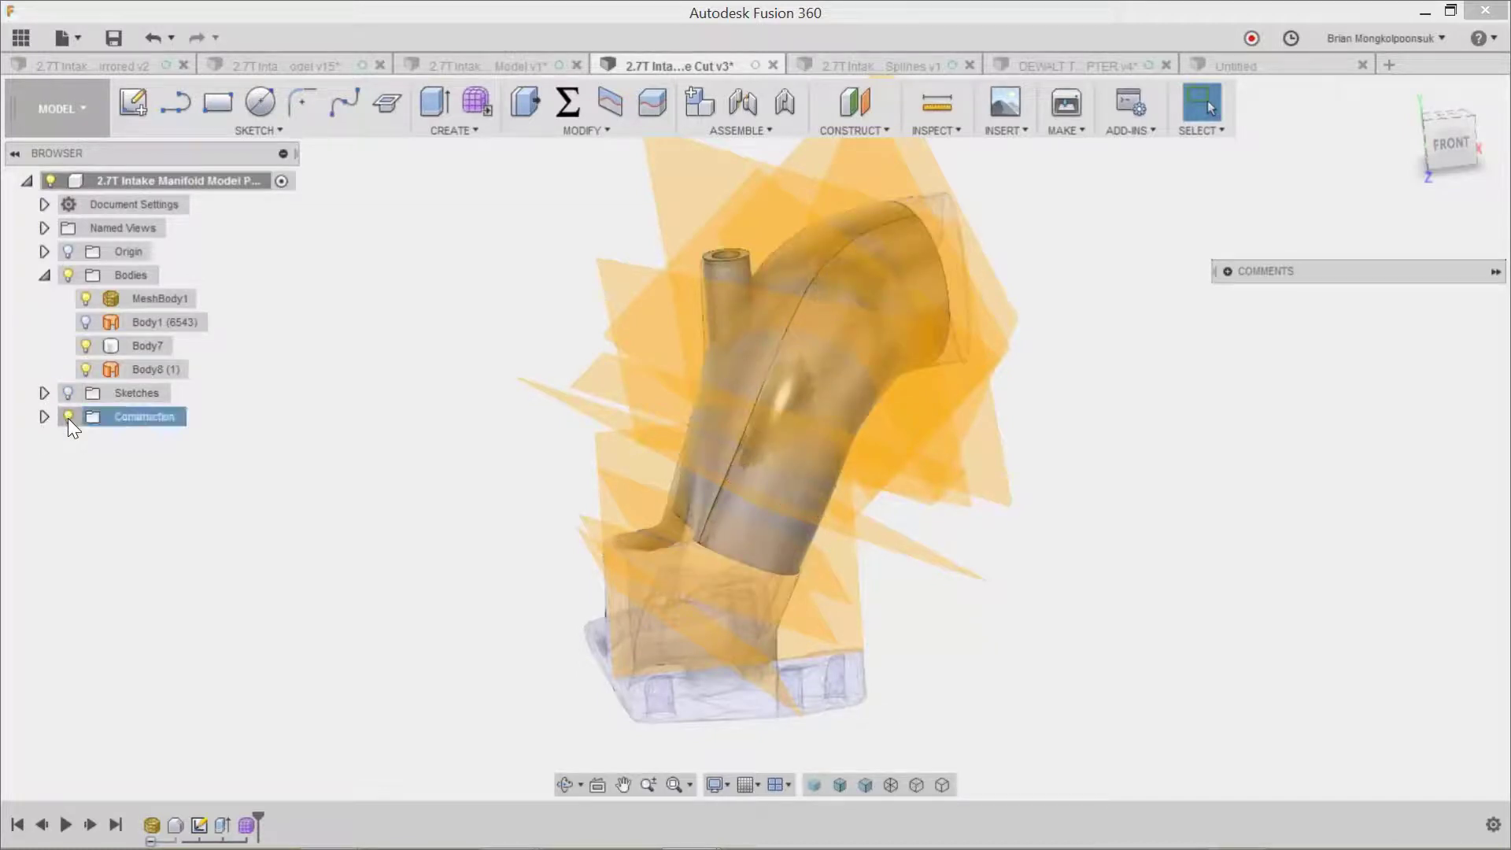
left_click(68, 417)
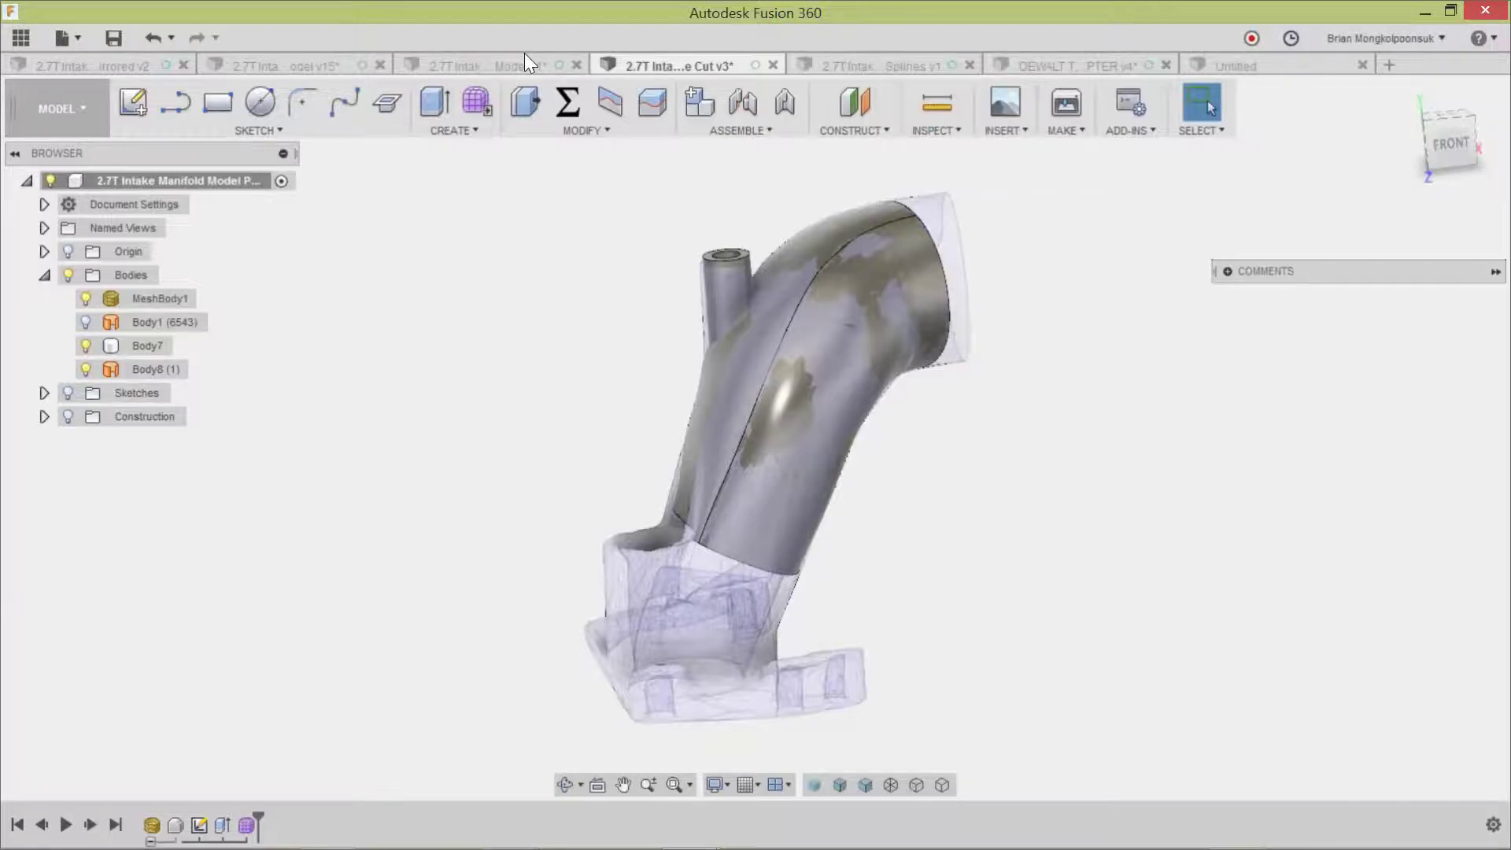
In the splines v1 document, create a plane through the runner mesh, offset about 2503 mm from the XY plane, and hide the origin.
left_click(870, 62)
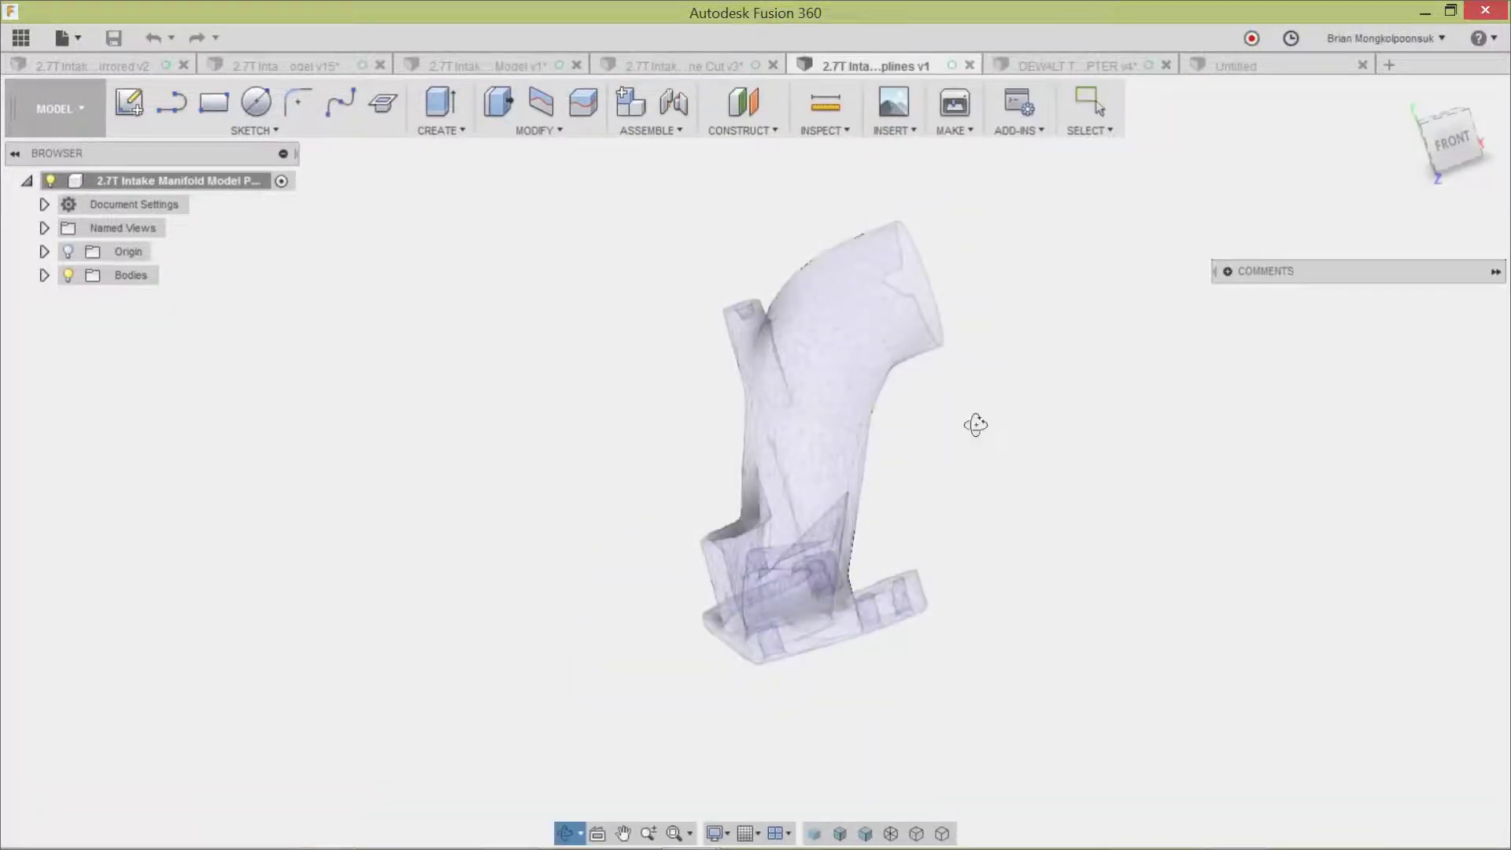
middle_click_drag(974, 422, 994, 479, "shift")
scroll(1012, 488, "up", 2)
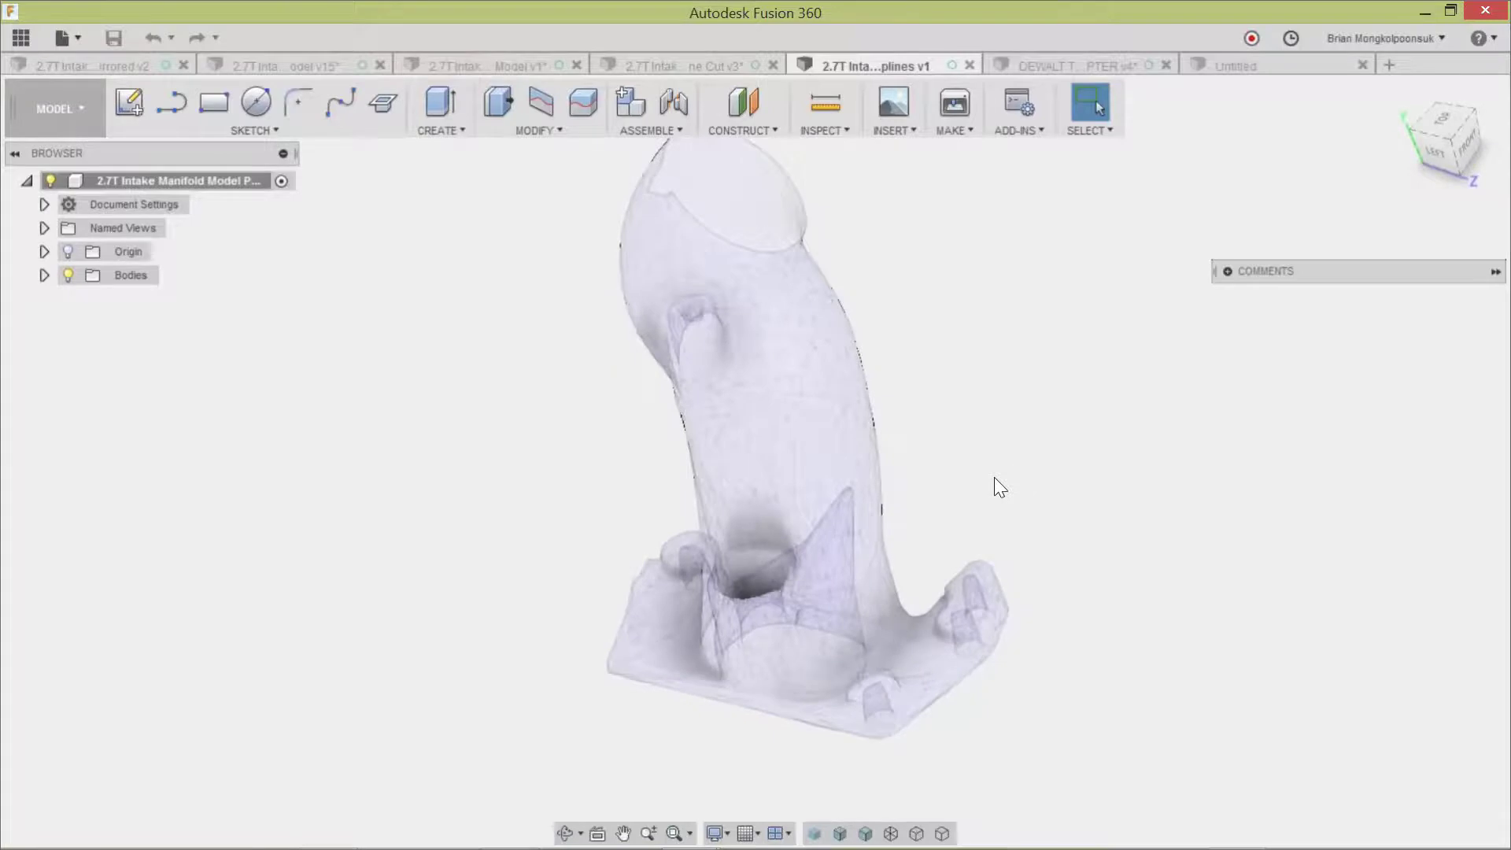
scroll(993, 477, "down", 1)
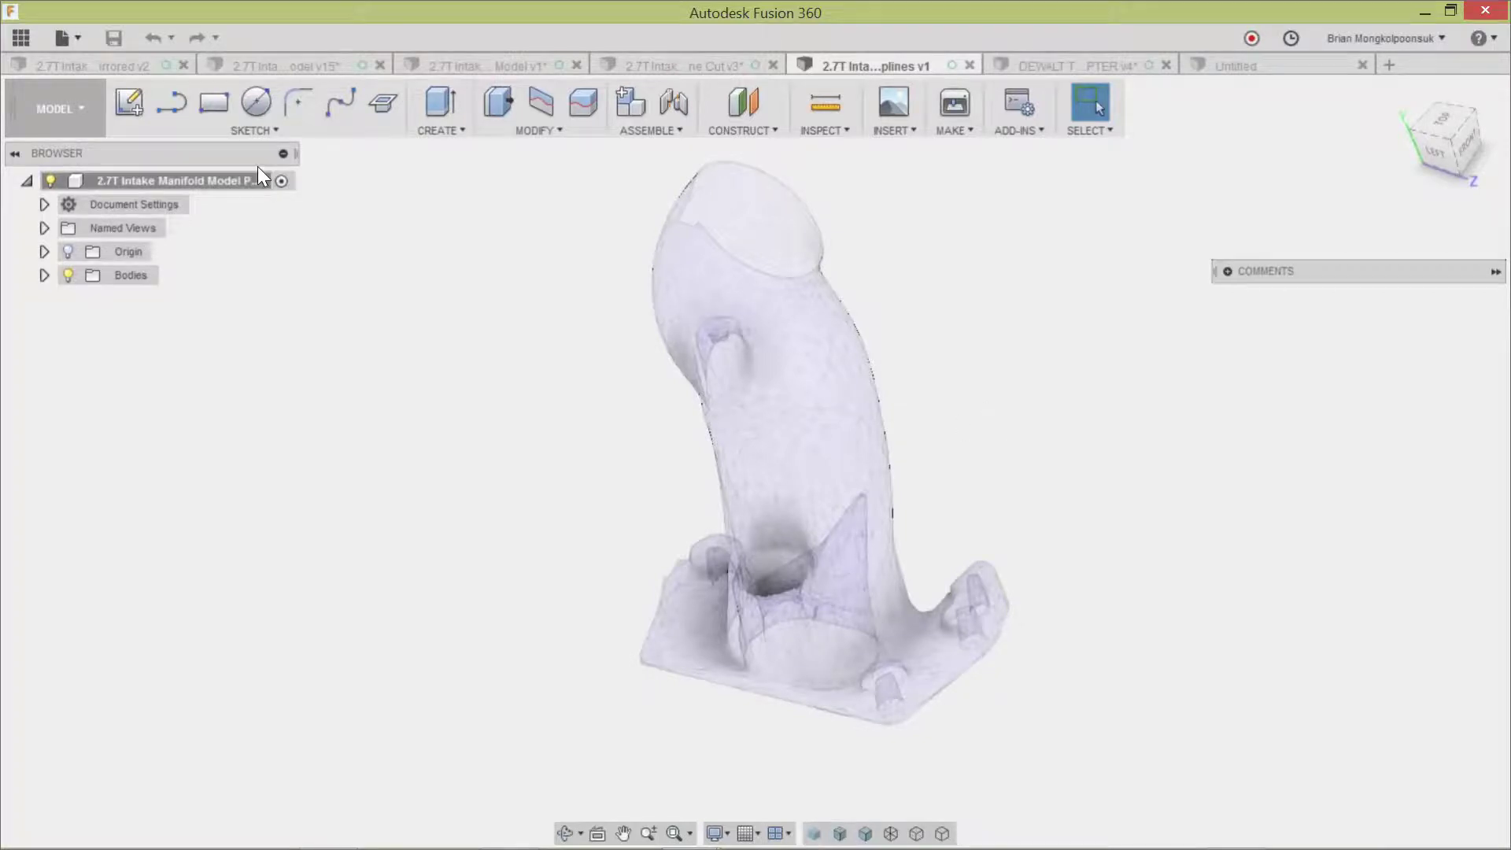
left_click(758, 132)
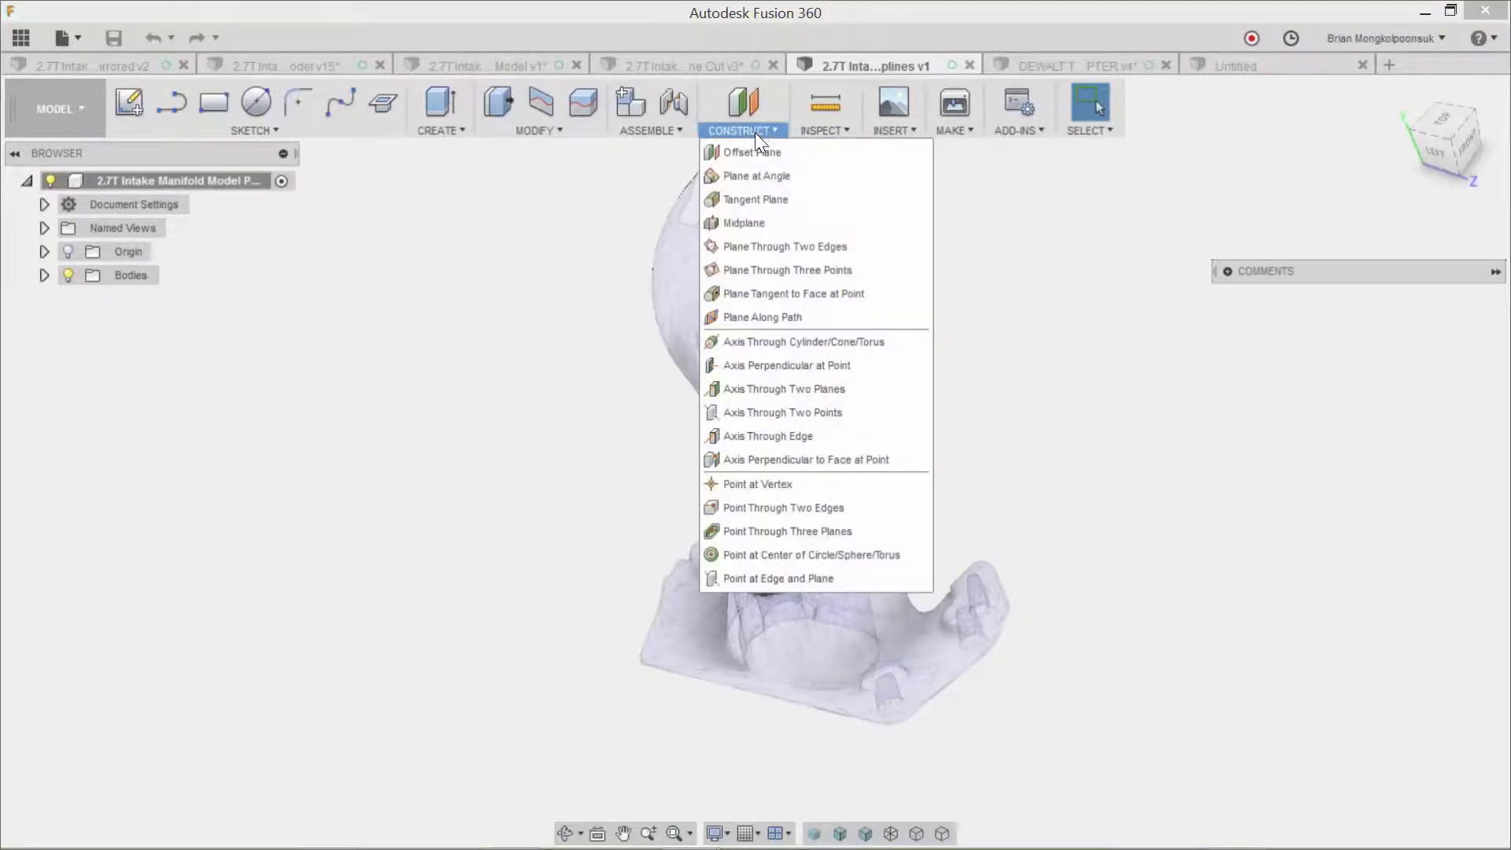
left_click(752, 153)
left_click(69, 251)
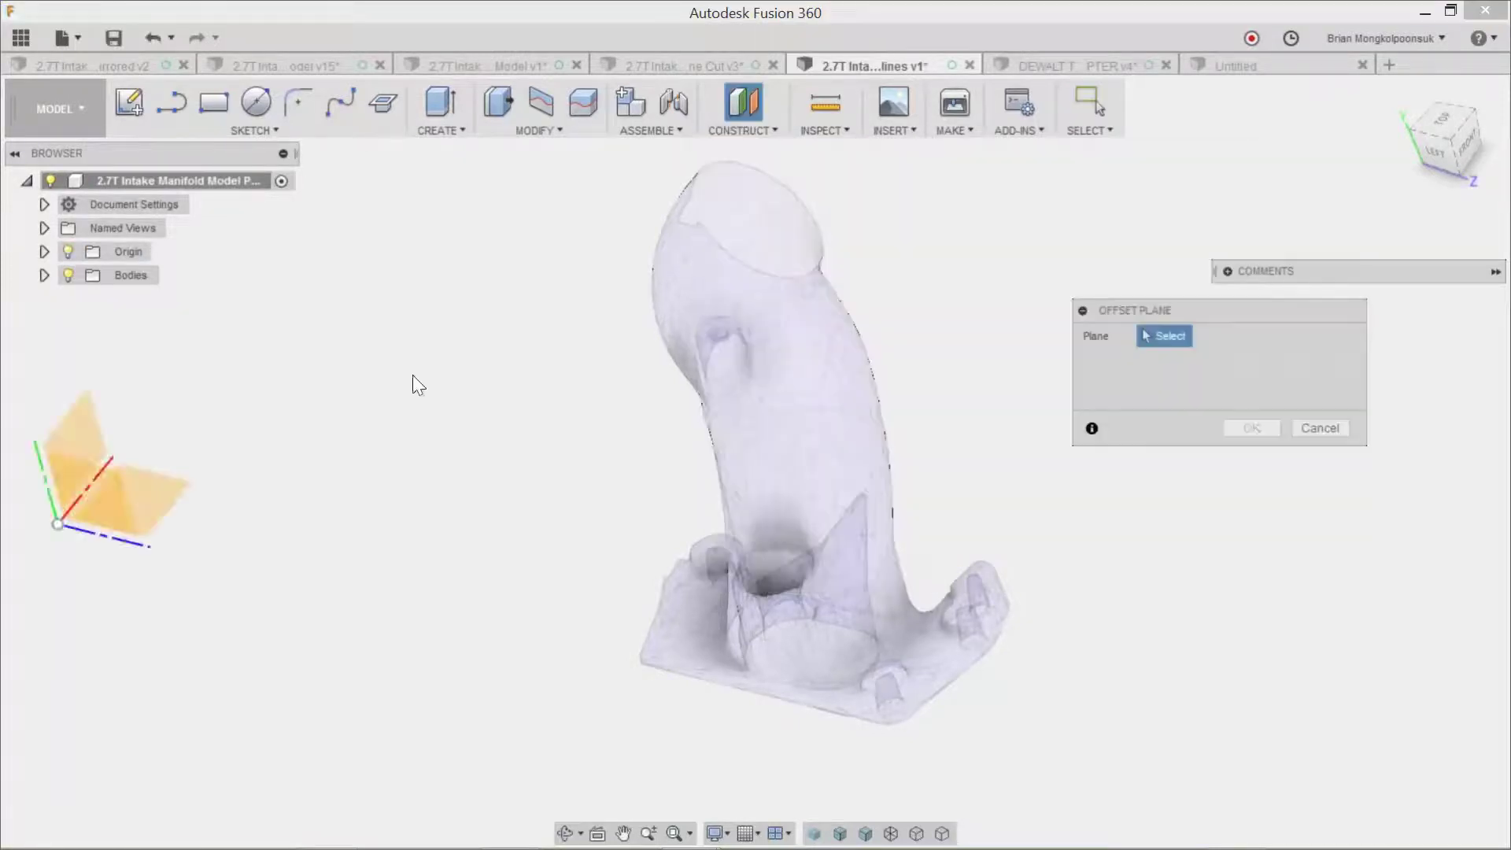
left_click(101, 433)
left_click(1432, 146)
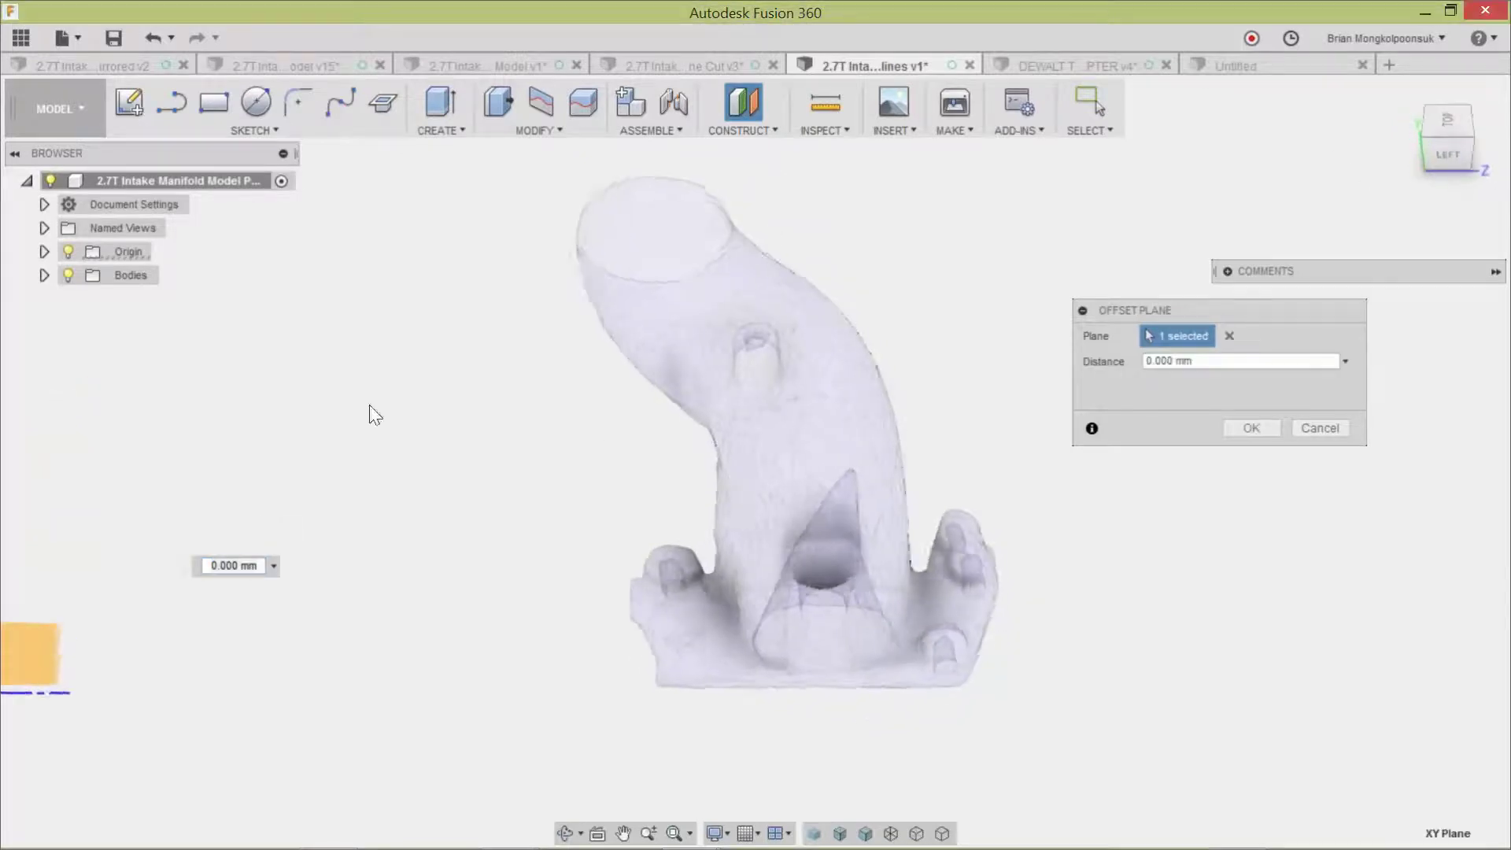
left_click_drag(147, 581, 668, 523)
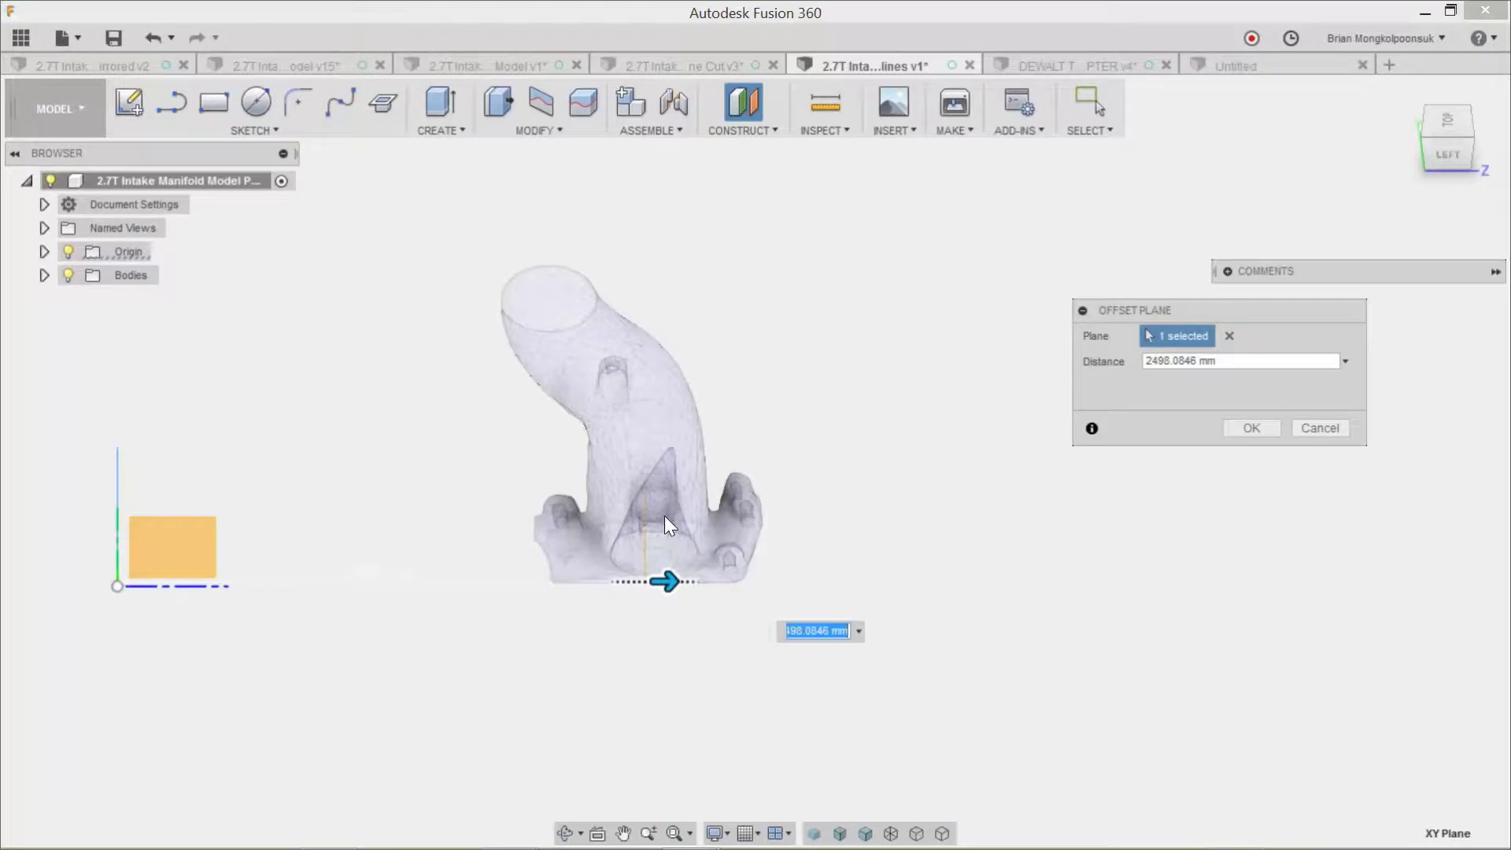
left_click_drag(668, 580, 672, 587)
left_click(1234, 422)
middle_click_drag(844, 510, 768, 485, "shift")
left_click(65, 253)
Sketch a nine-point spline on the offset plane along the runner's centreline, from the mounting flange to the open end.
left_click(341, 111)
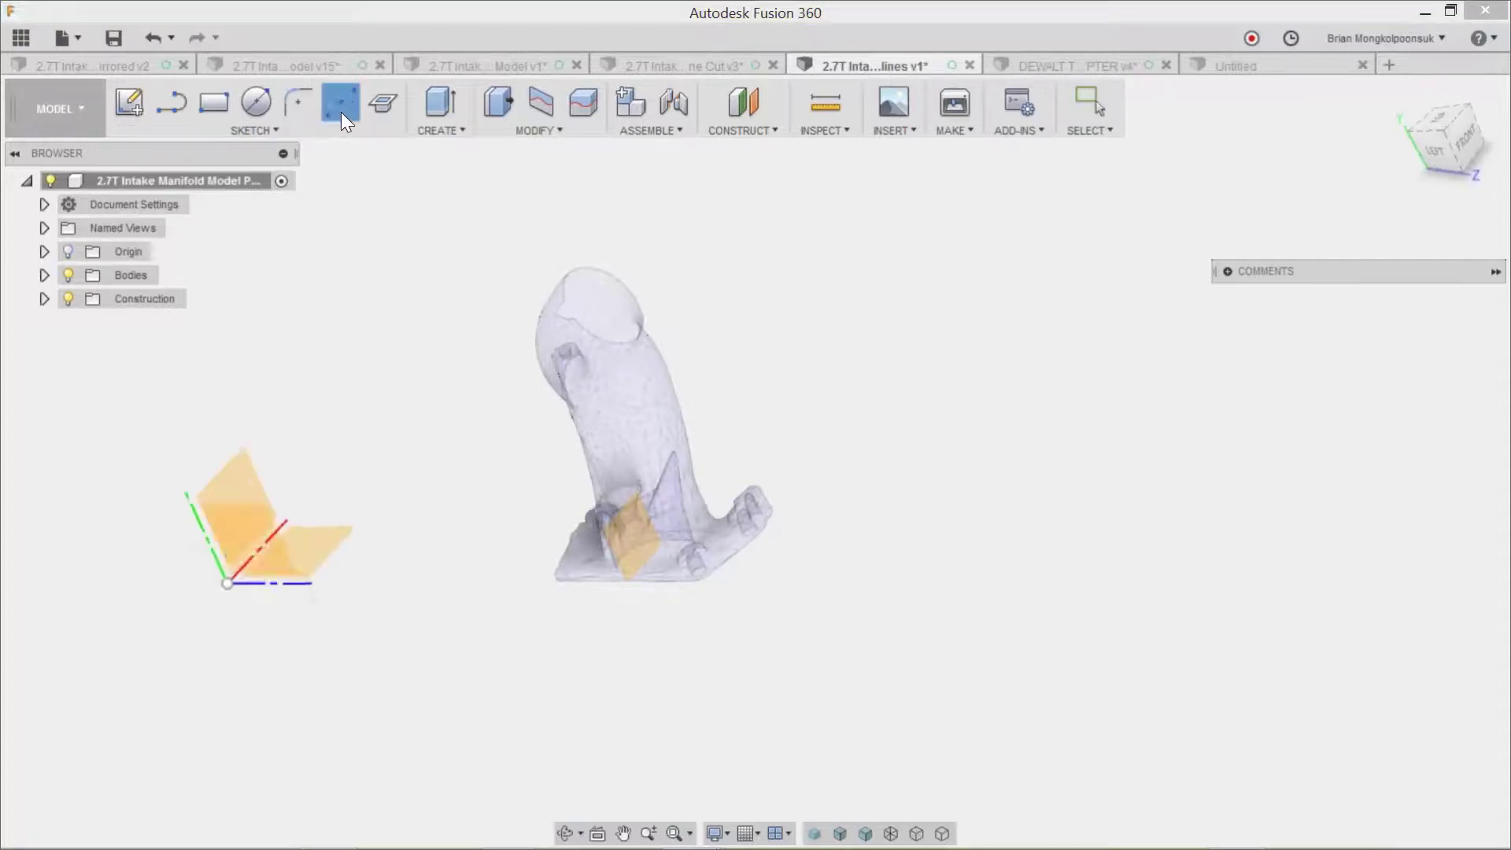
mouse_move(776, 550)
middle_mouse_down("shift")
mouse_move(690, 565)
mouse_move(682, 506)
mouse_move(767, 493)
middle_mouse_up("shift")
left_click(767, 493)
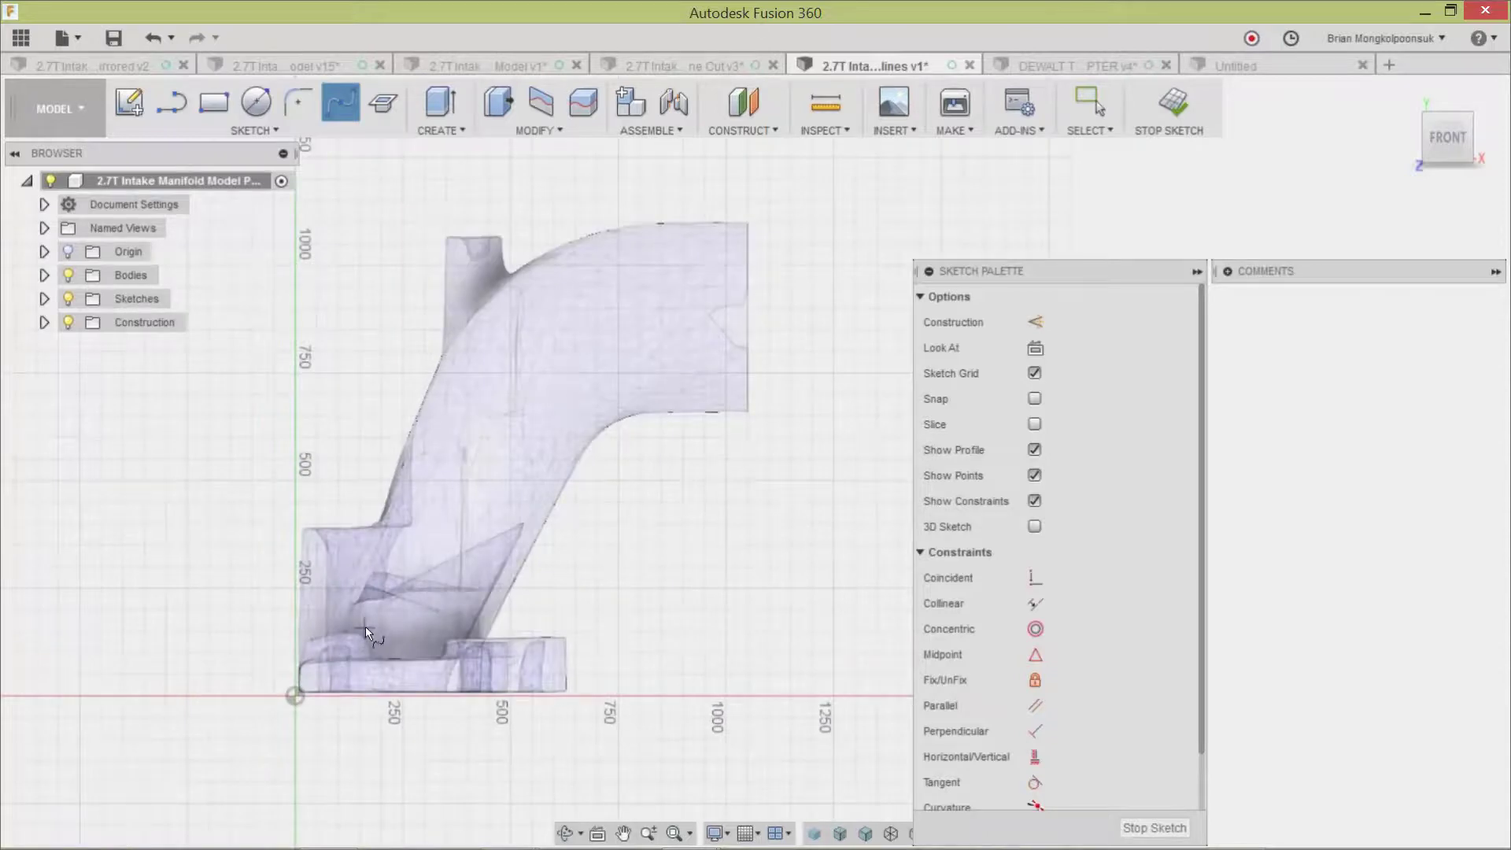
left_click(365, 627)
left_click(408, 592)
left_click(432, 541)
left_click(468, 478)
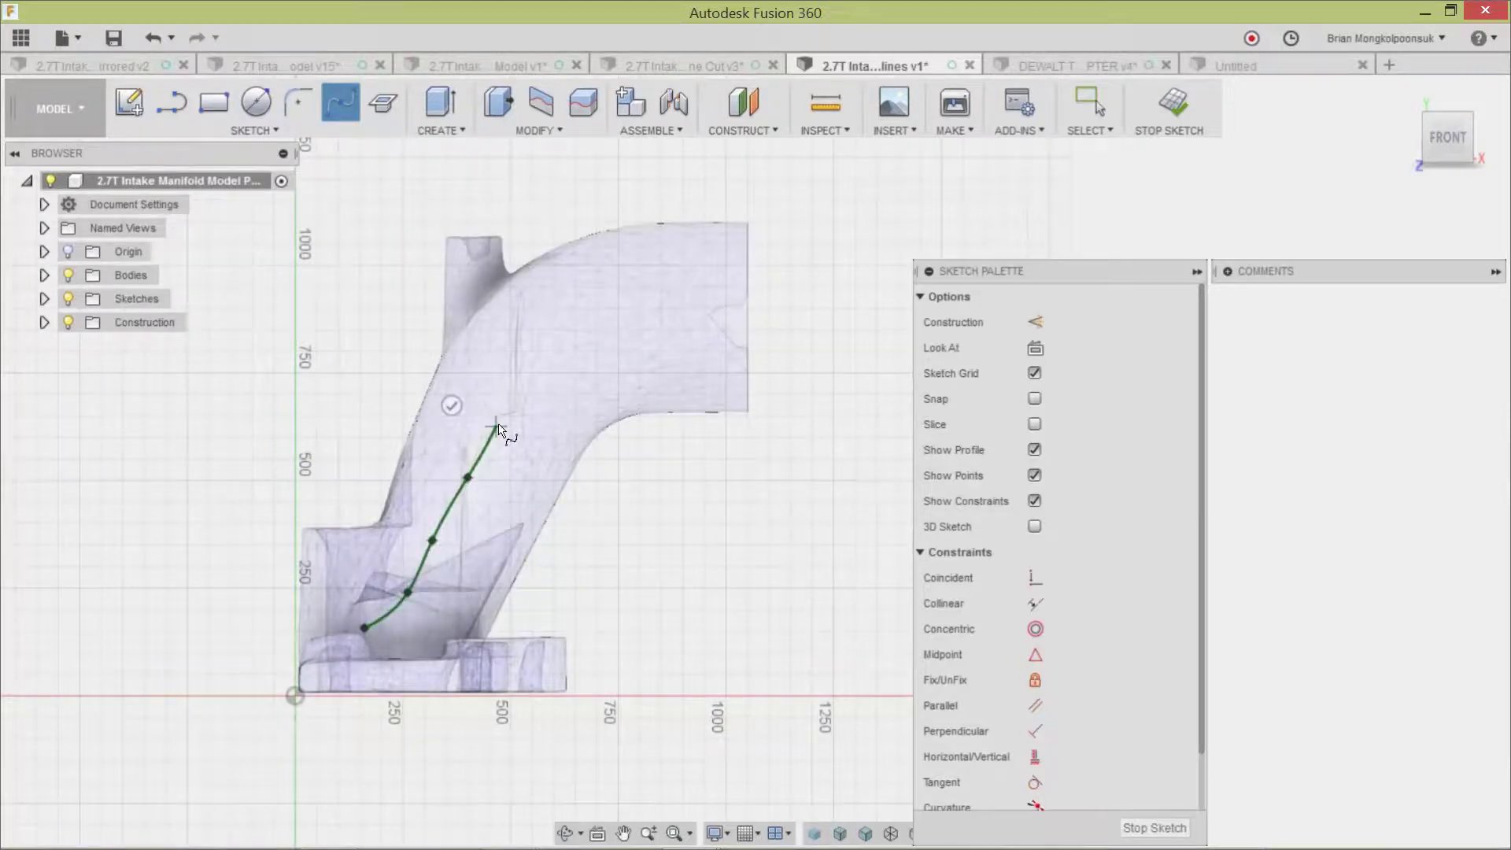
left_click(495, 426)
left_click(594, 329)
left_click(674, 315)
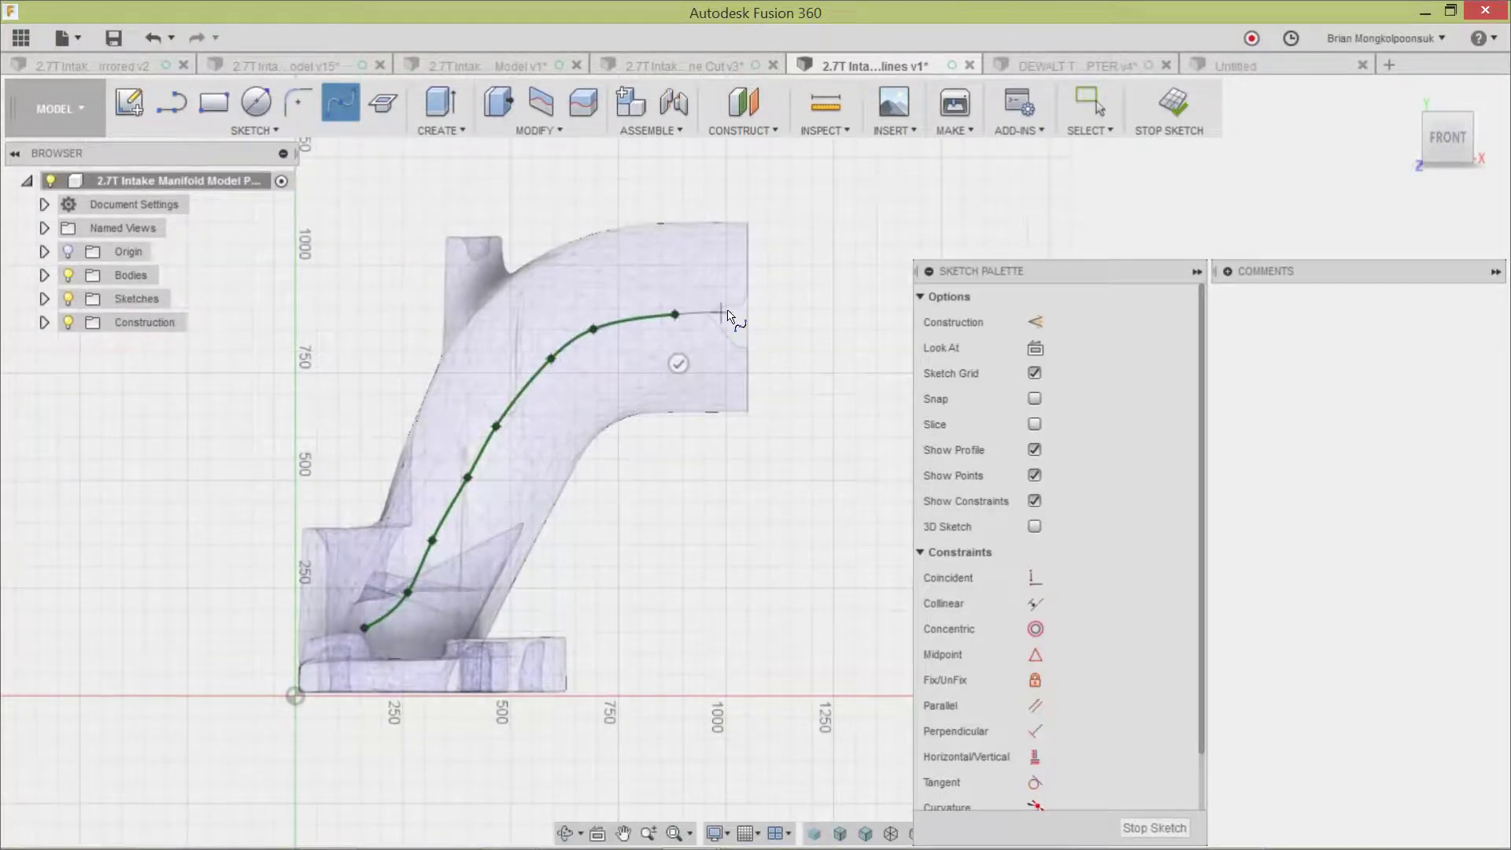
left_click(748, 315)
left_click(749, 354)
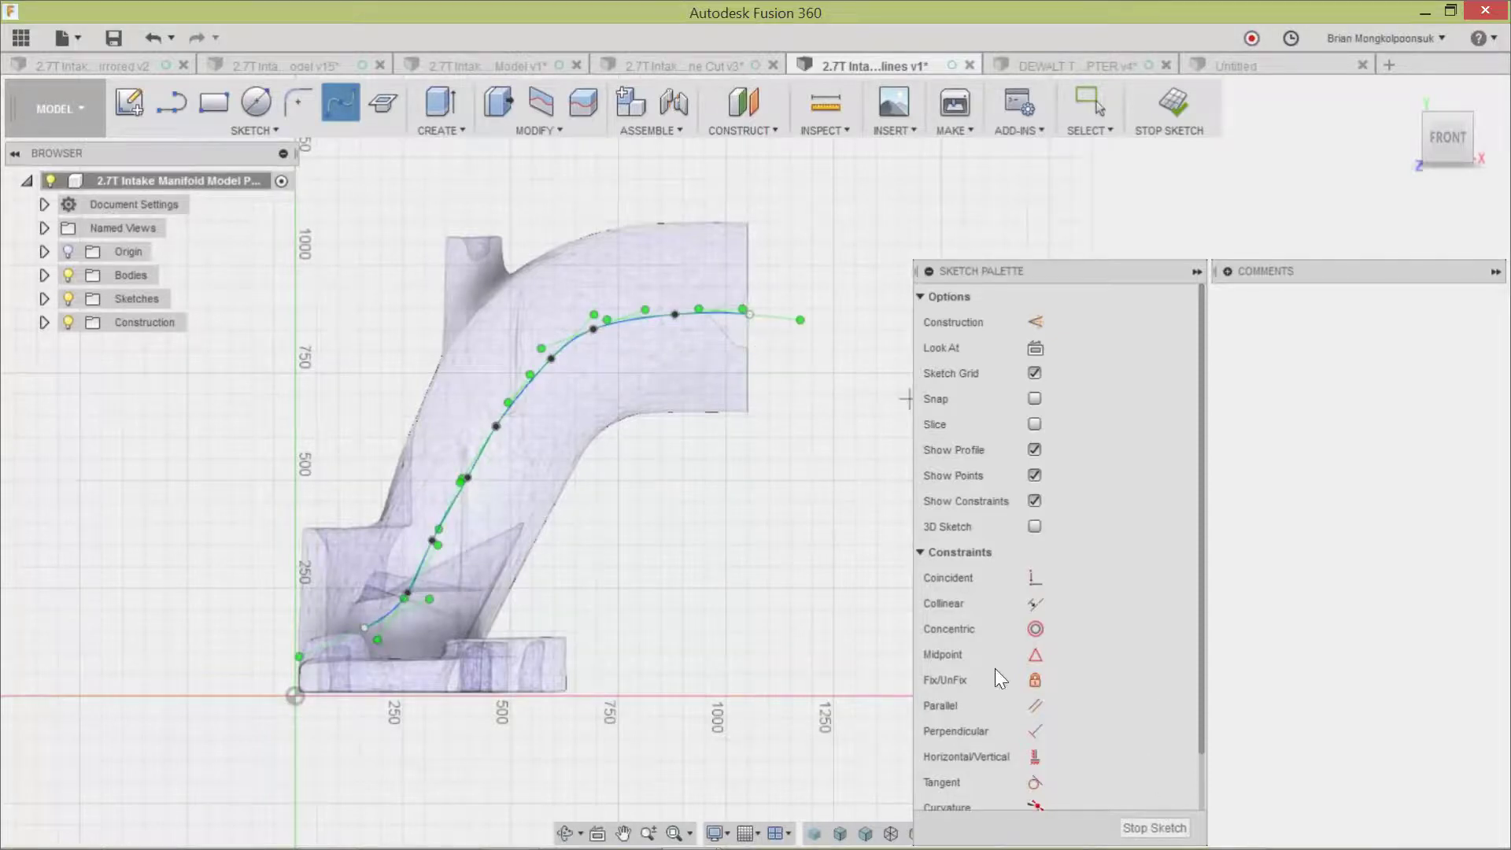
key("Escape")
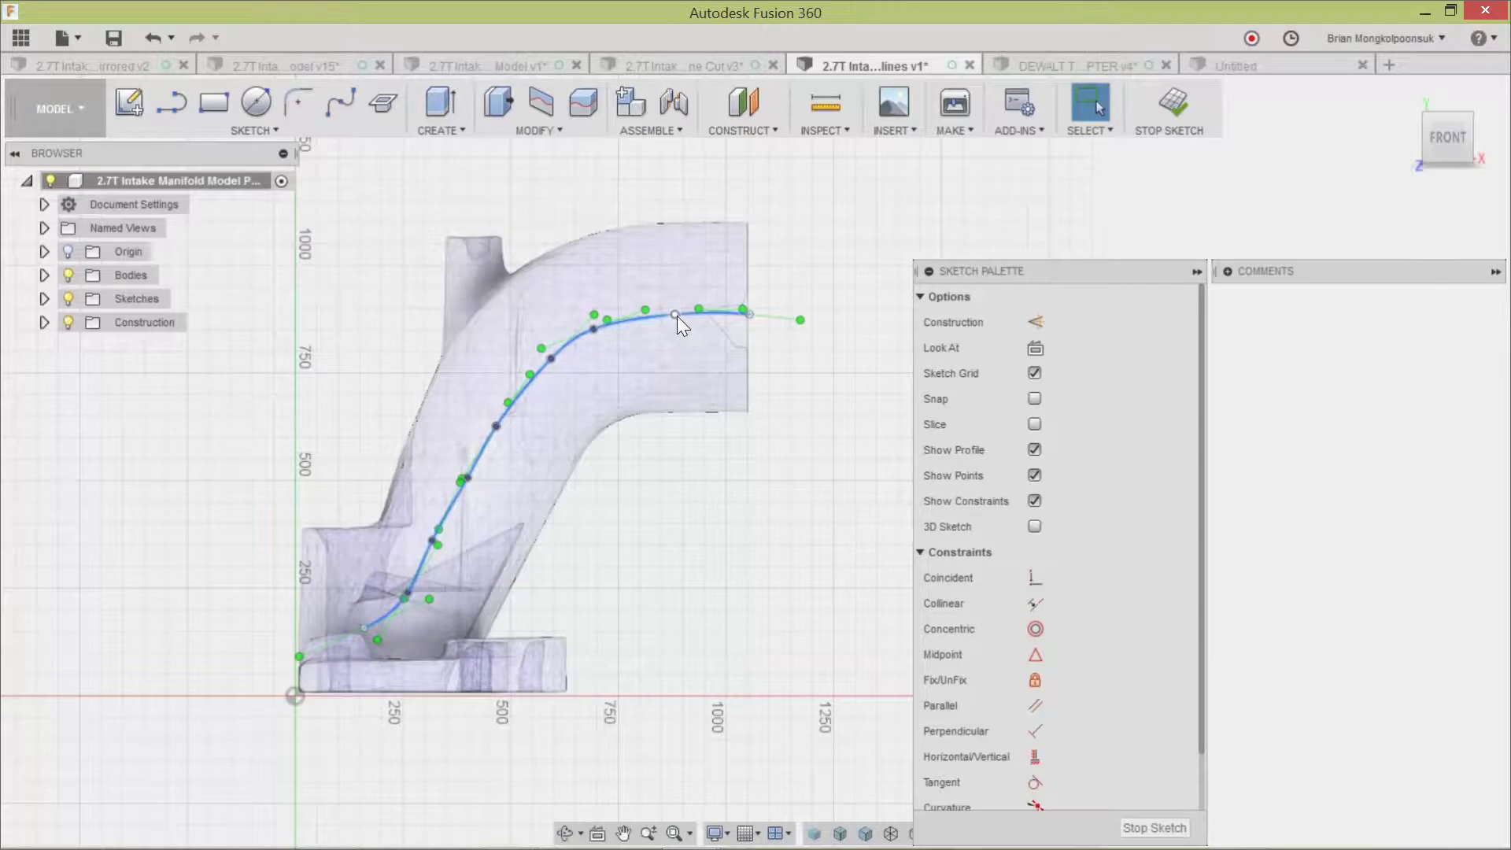
Refine the centreline spline by repositioning its fit points and deleting one midway point so the curve follows the runner smoothly.
left_click_drag(677, 315, 749, 309)
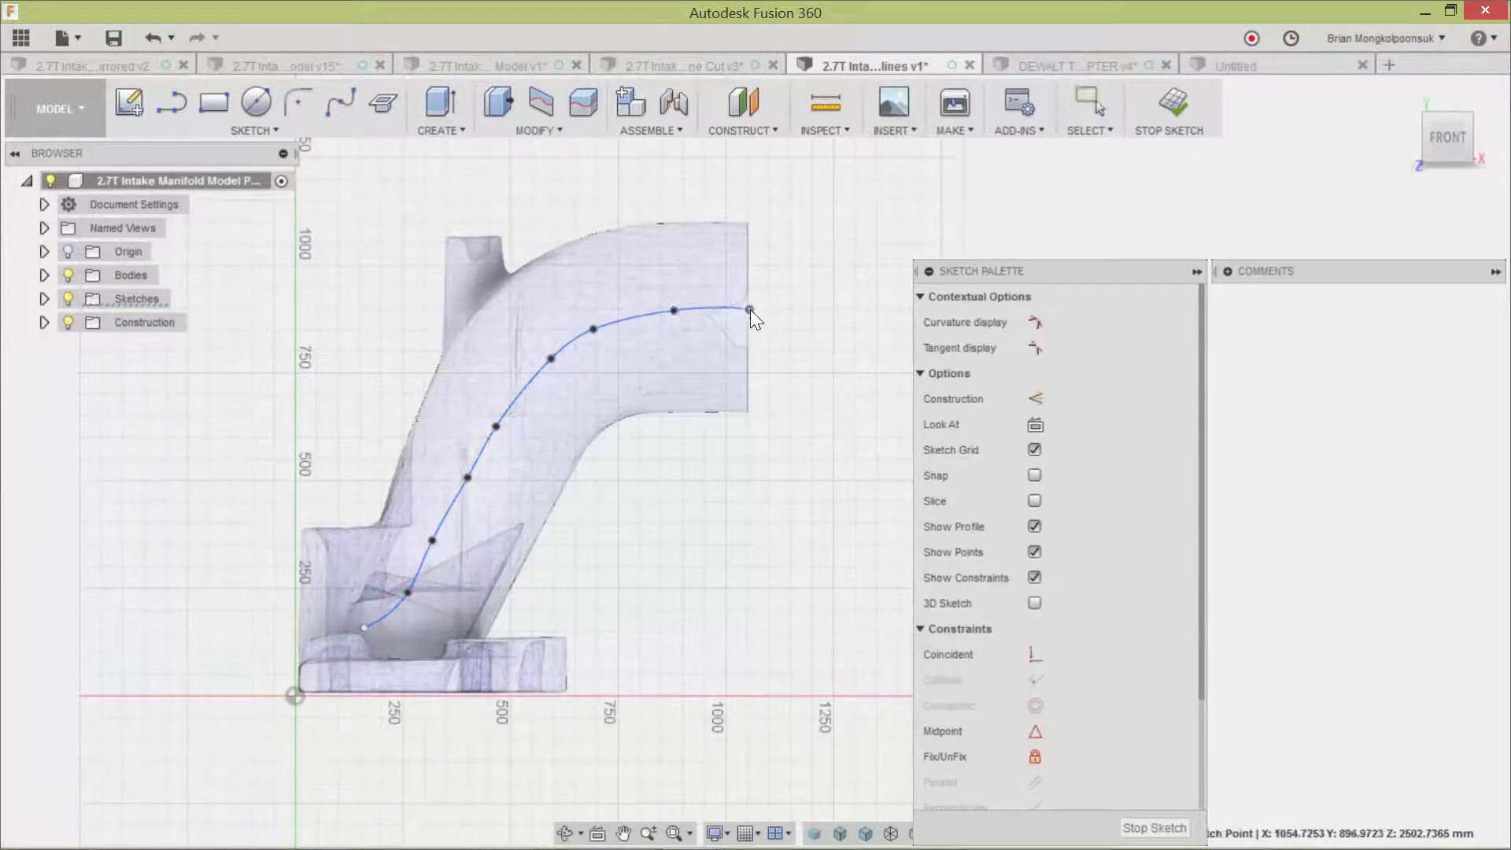
left_click_drag(467, 477, 462, 481)
left_click_drag(434, 539, 443, 541)
left_click_drag(497, 426, 499, 413)
key("Delete")
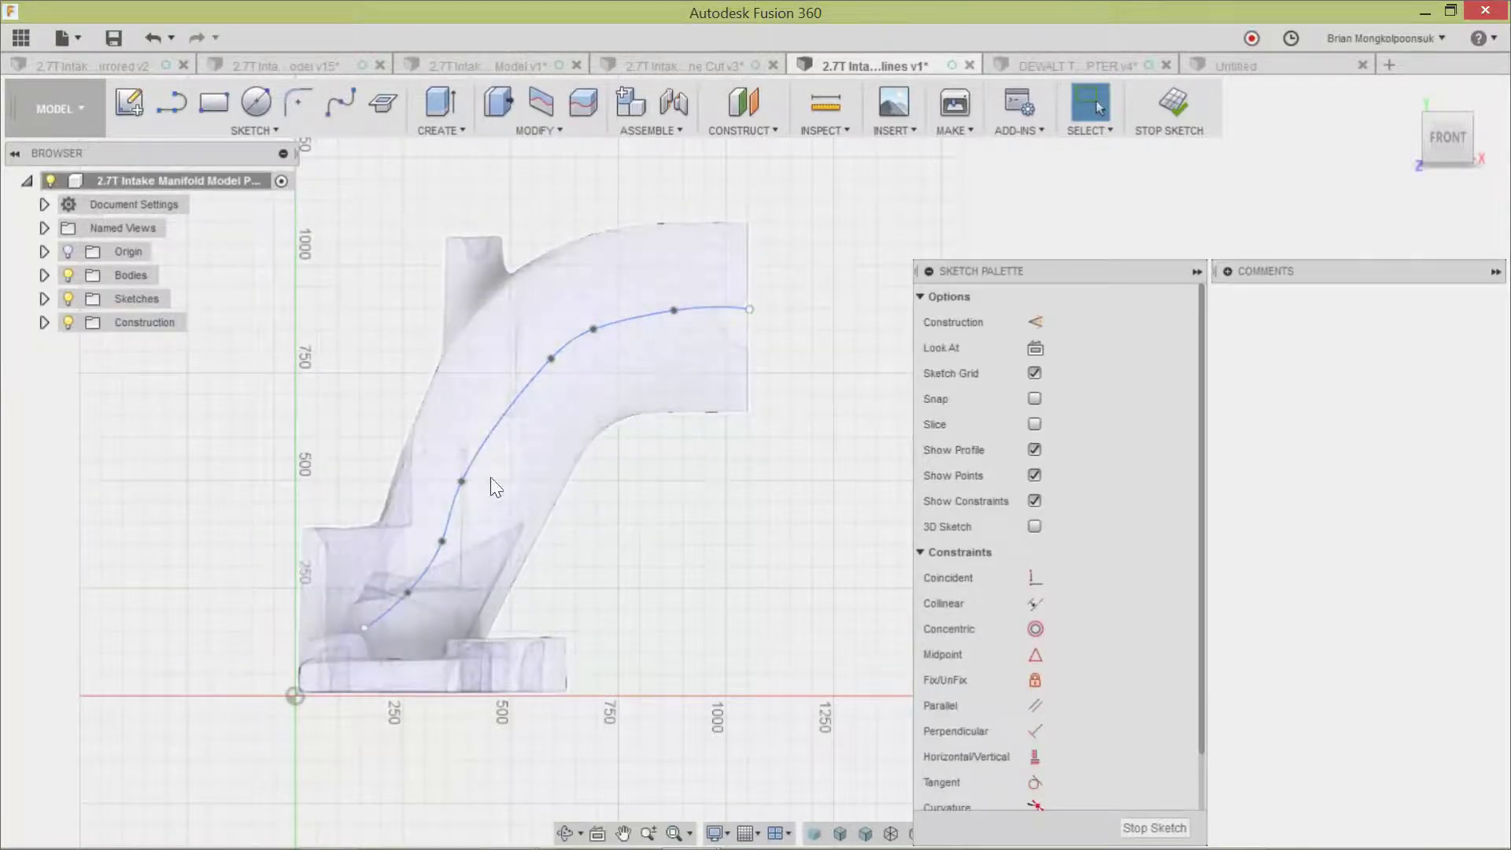
left_click_drag(462, 481, 482, 461)
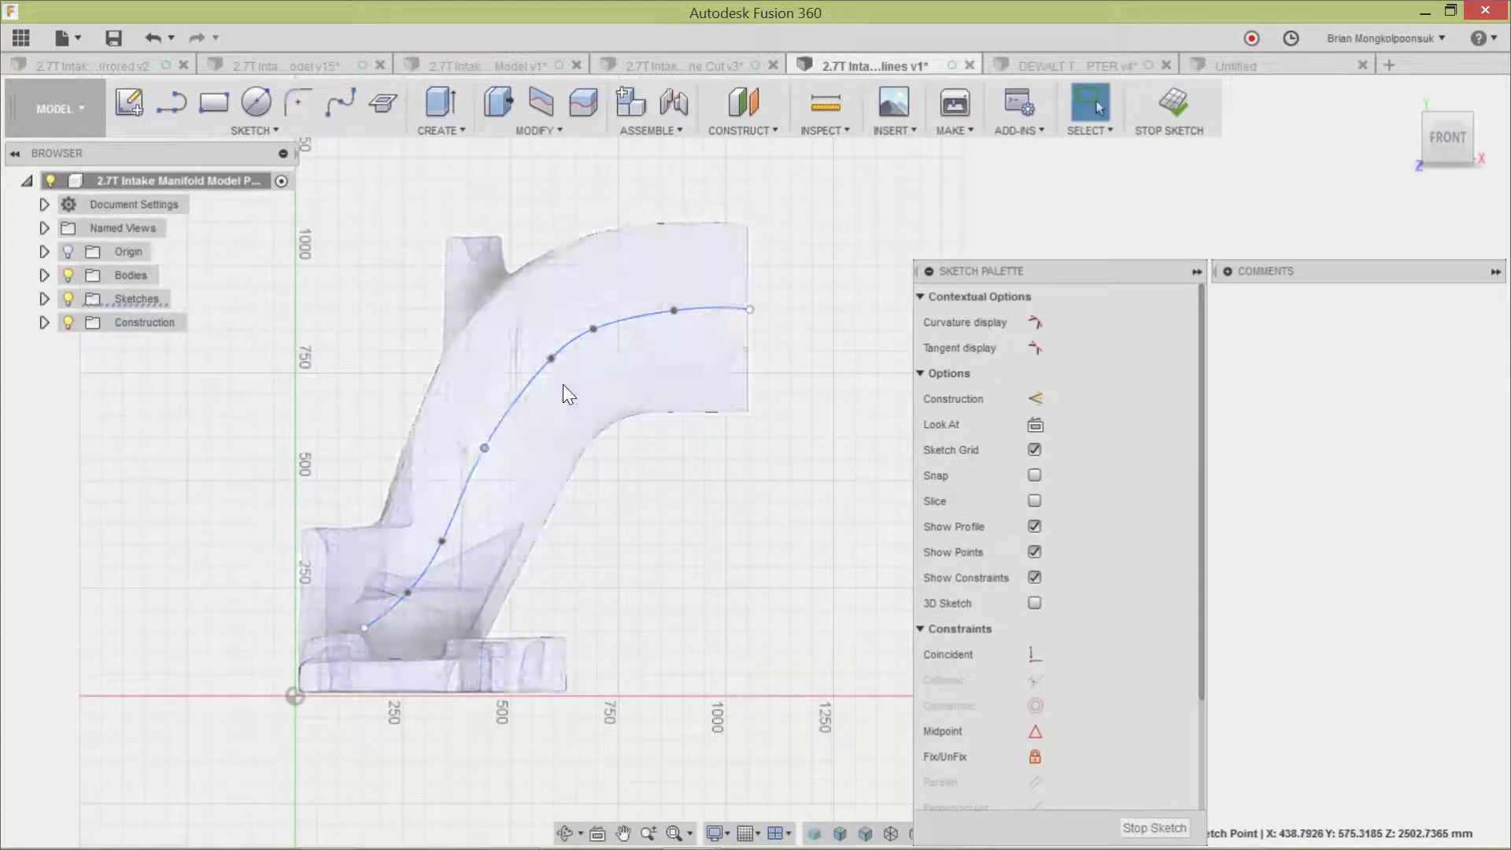
left_click_drag(551, 359, 530, 374)
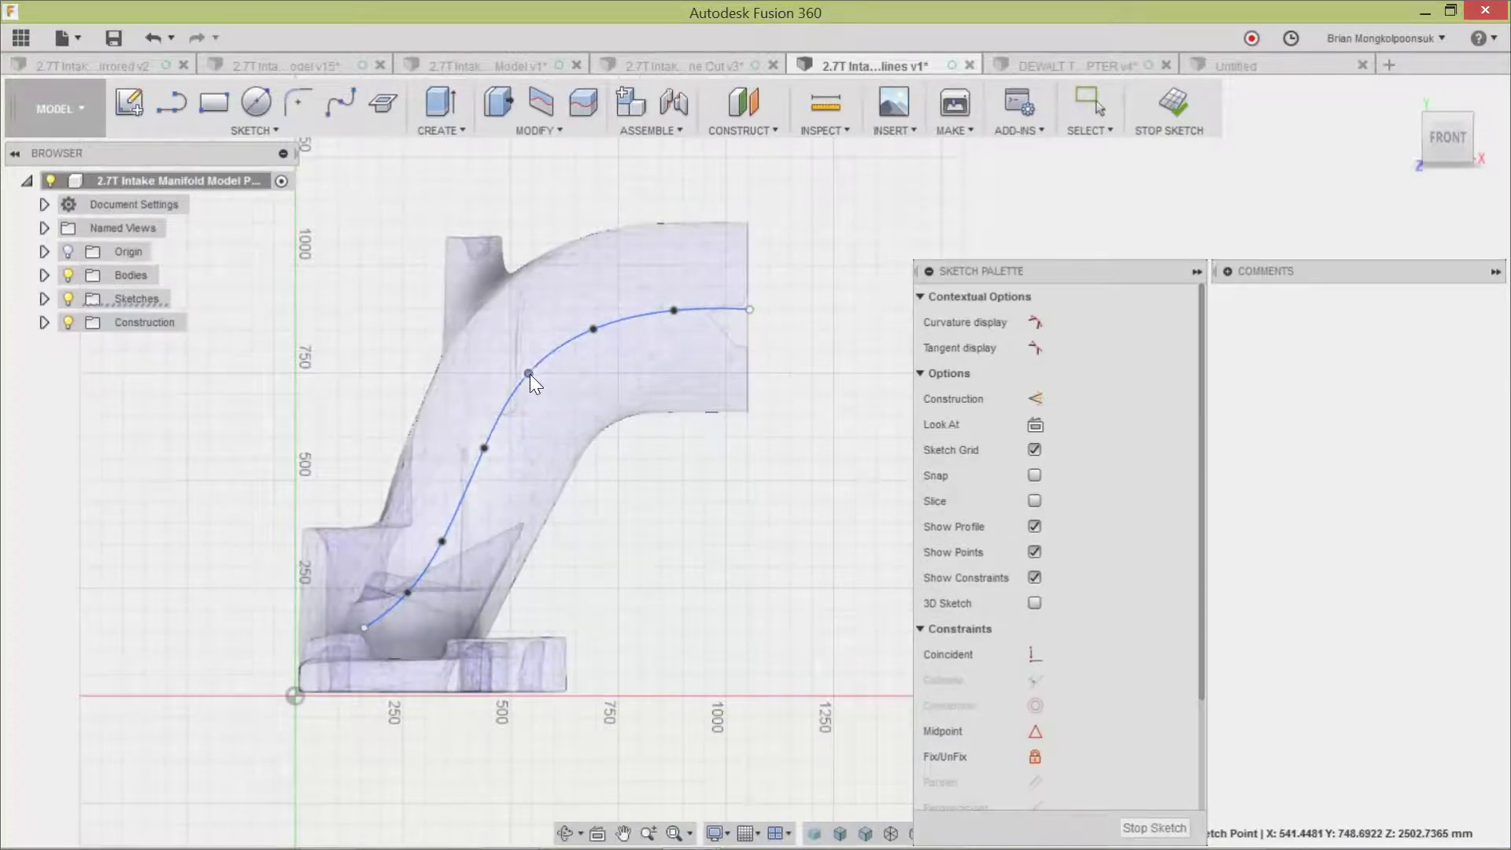
Finish the centreline spline sketch and view it against the runner mesh from the side.
left_click(1154, 828)
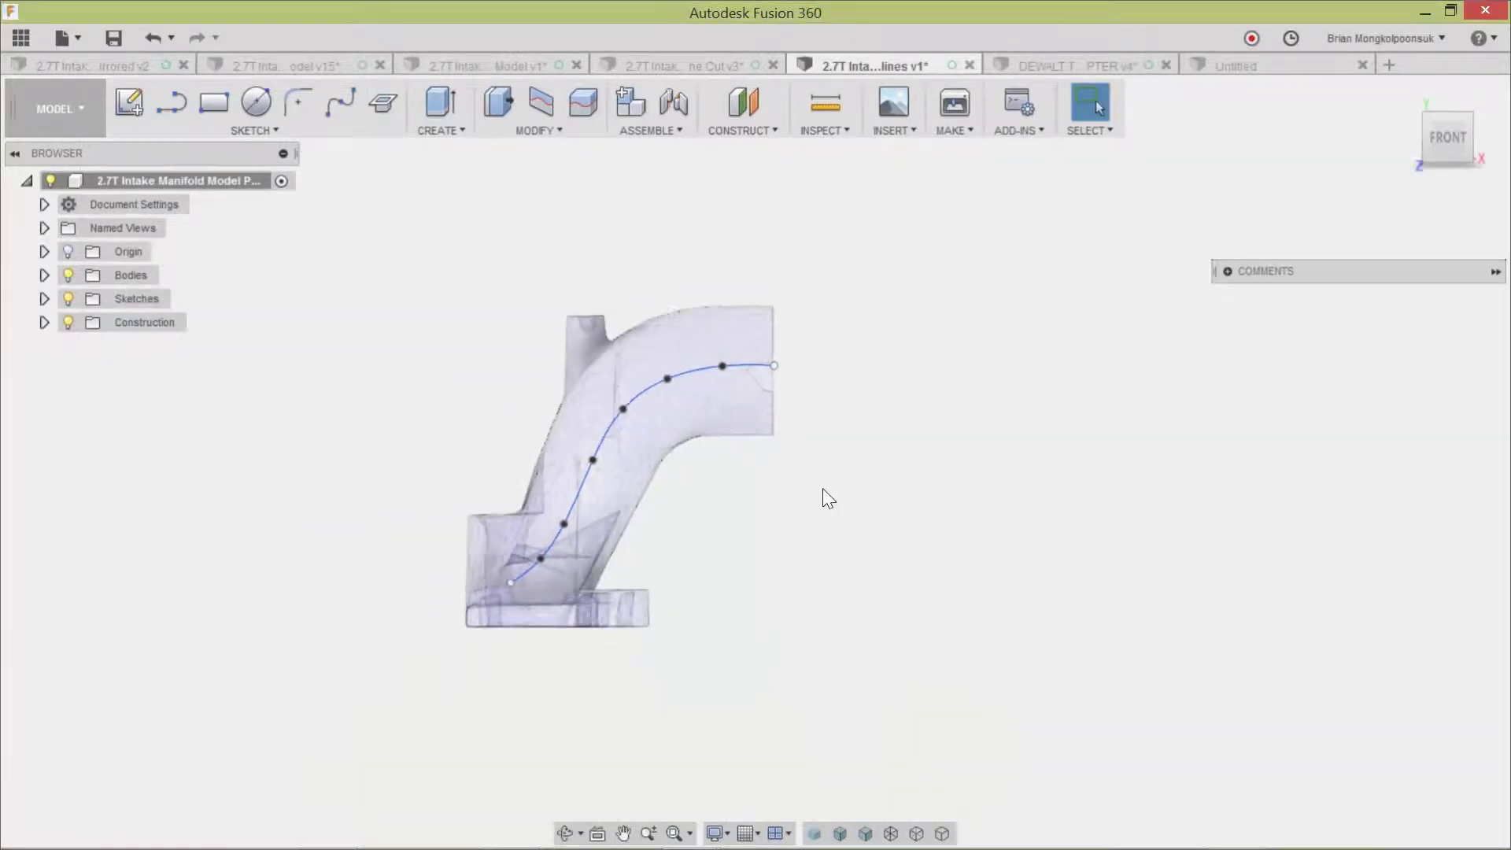
middle_click_drag(823, 496, 845, 466, "shift")
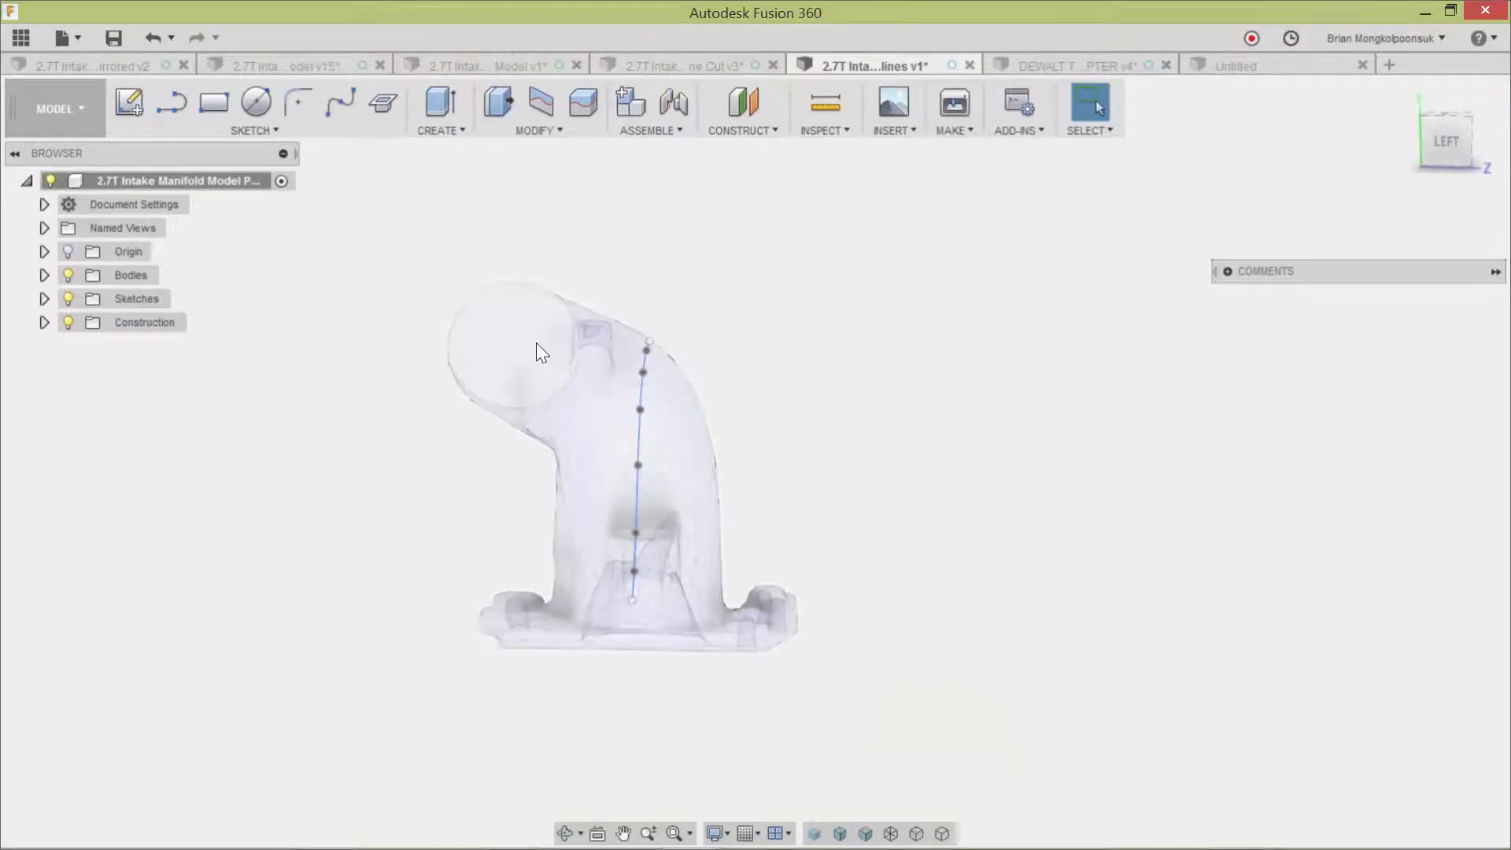
middle_click_drag(721, 339, 657, 312, "shift")
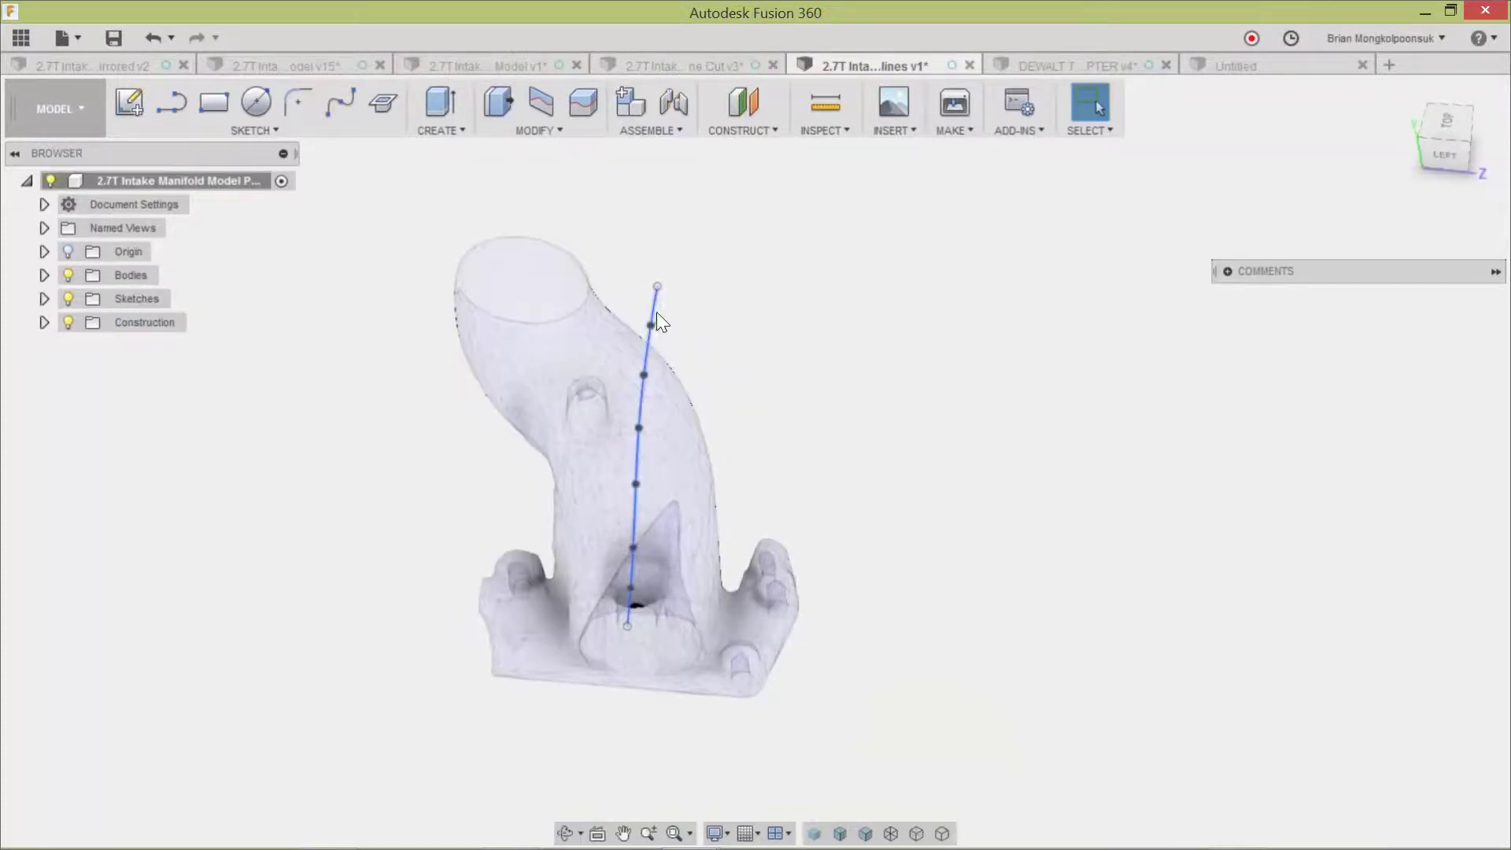
left_click(1445, 159)
right_click(811, 362)
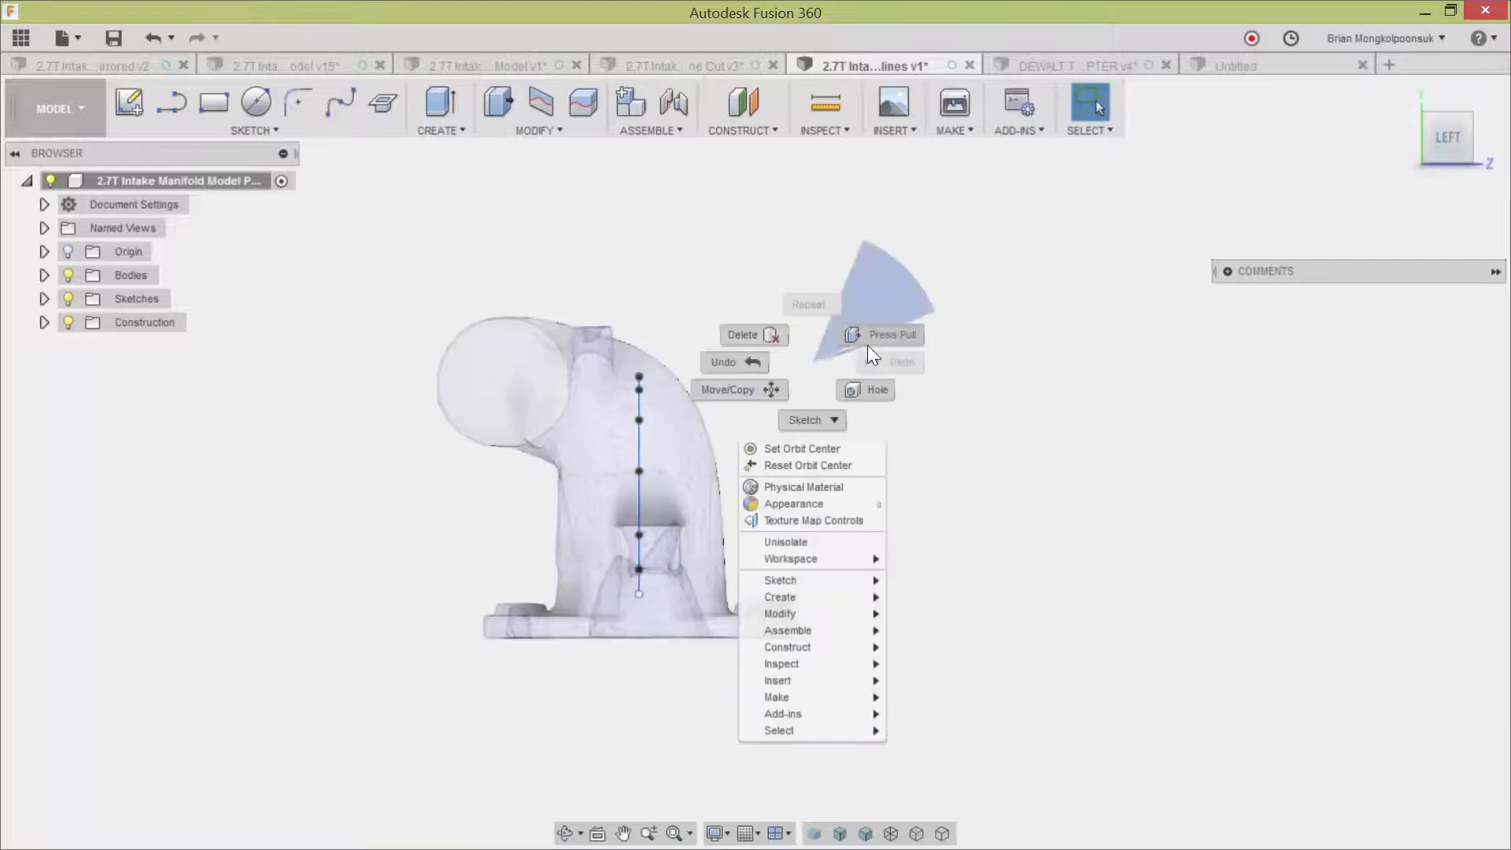
left_click(759, 391)
middle_click_drag(746, 372, 740, 410, "shift")
left_click(647, 338)
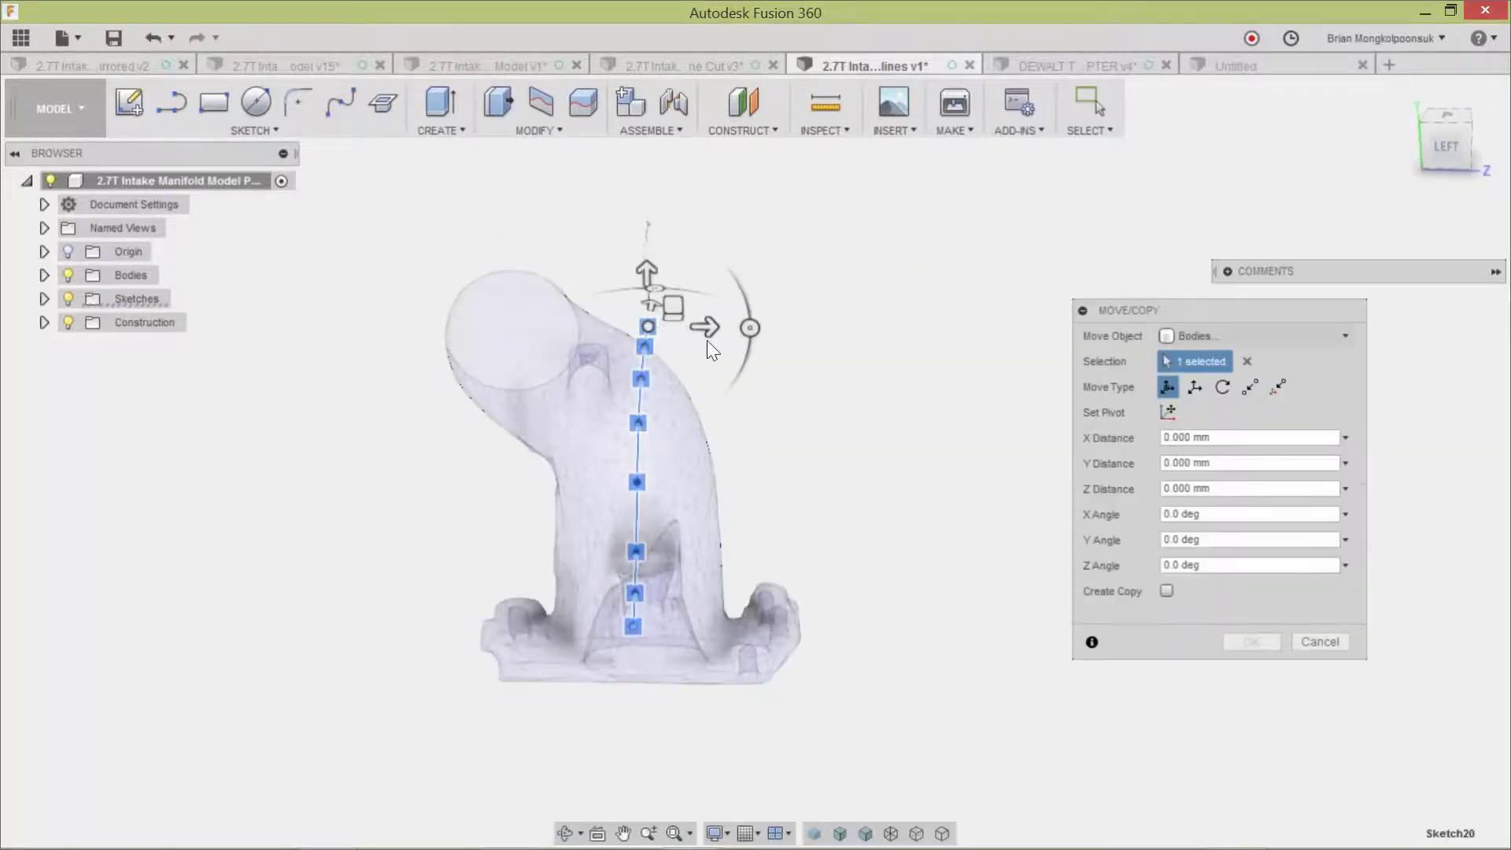
left_click(1308, 641)
Move the spline's end point at the runner's open end about -459 mm in Z, to the centre of the opening.
left_click(645, 335)
right_click(814, 358)
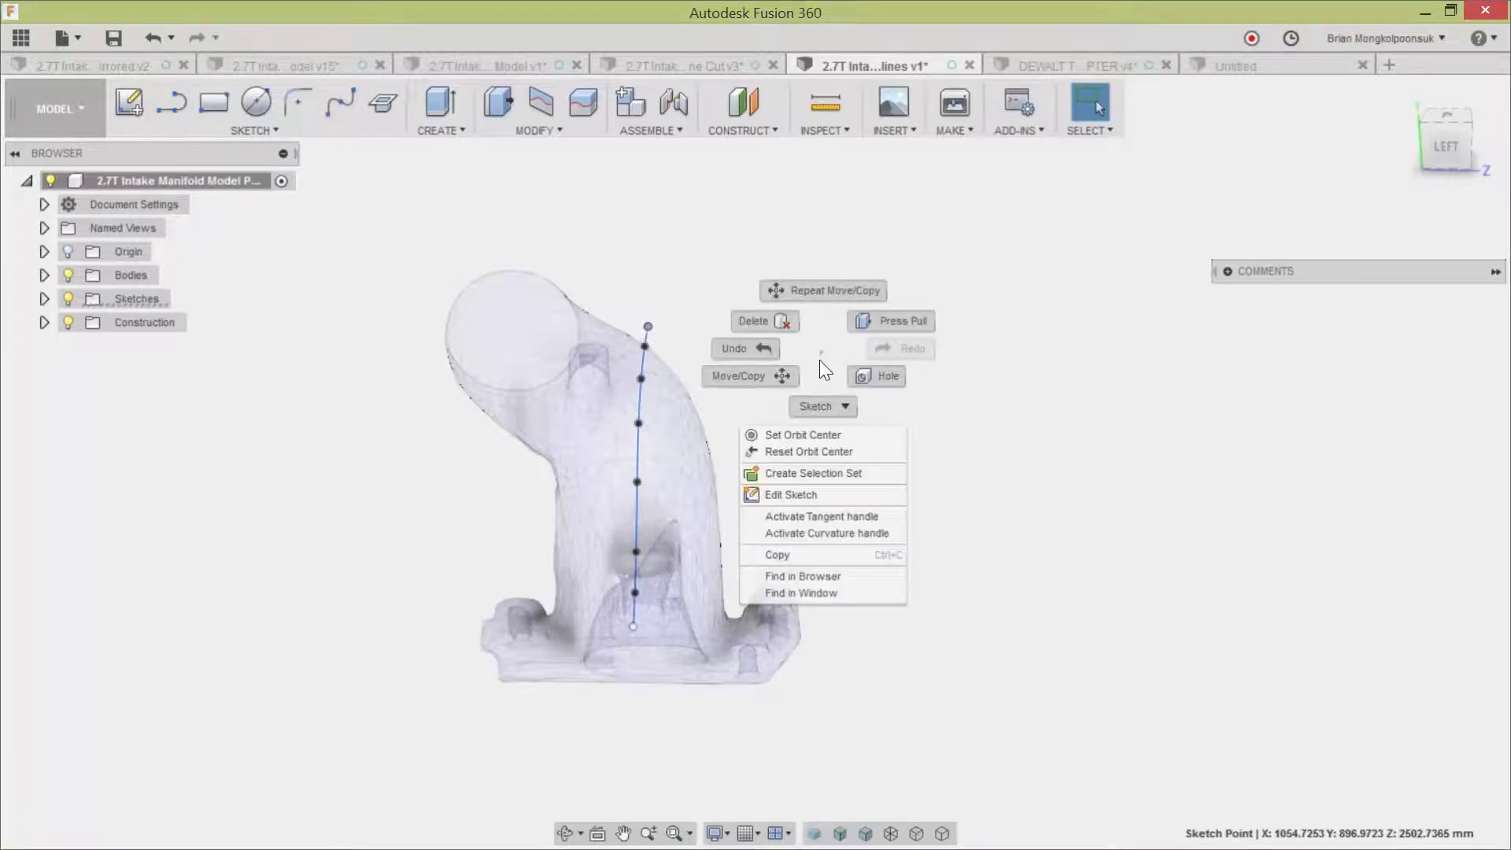
left_click(764, 376)
left_click_drag(707, 328, 570, 325)
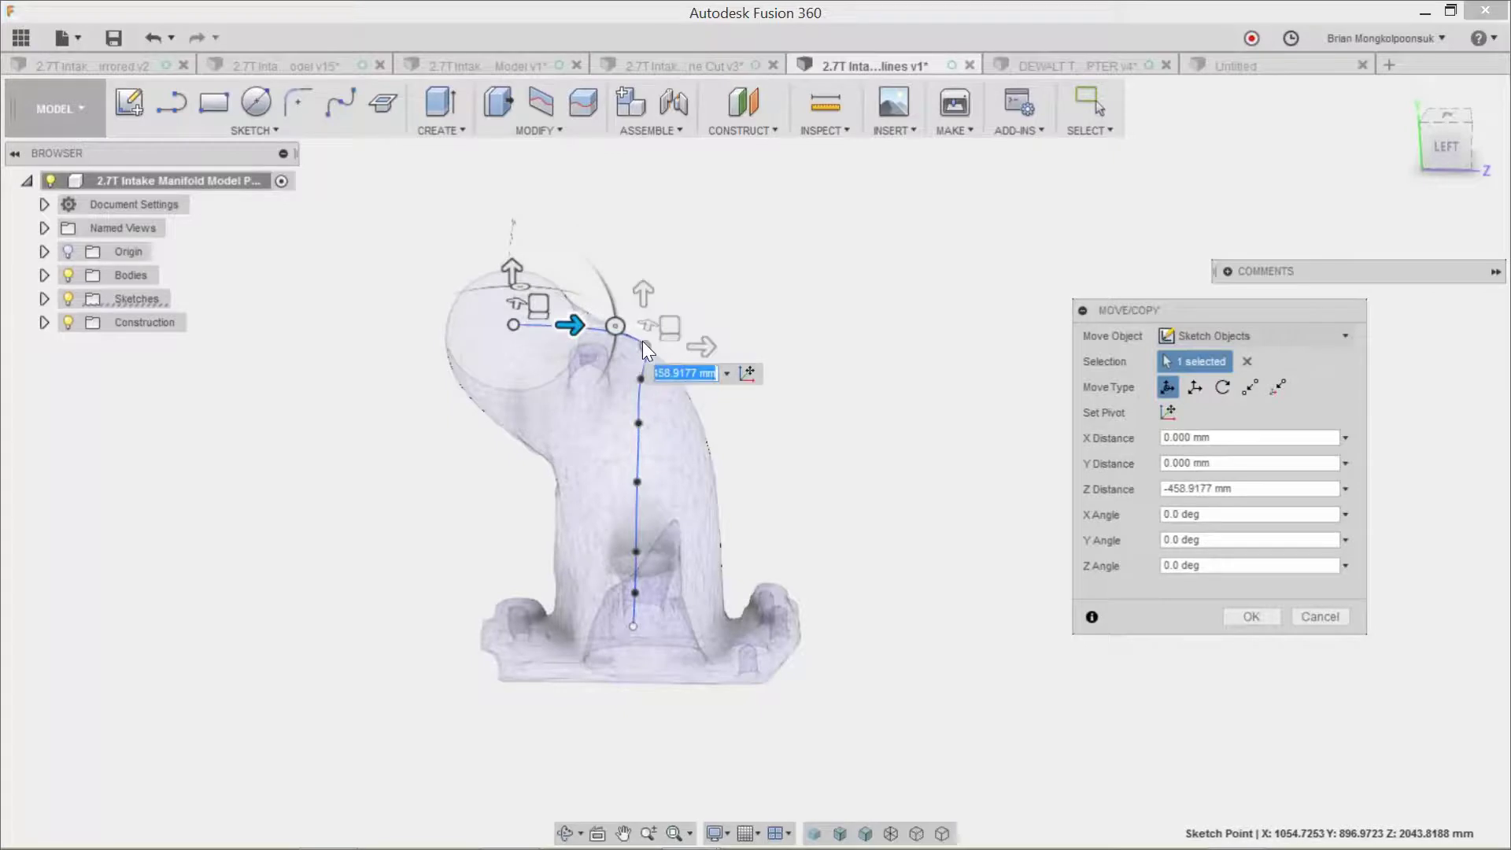
Move the next three fit points from the open end in Z by about -347, -210 and -43 mm, following the runner's bend.
left_click(1443, 125)
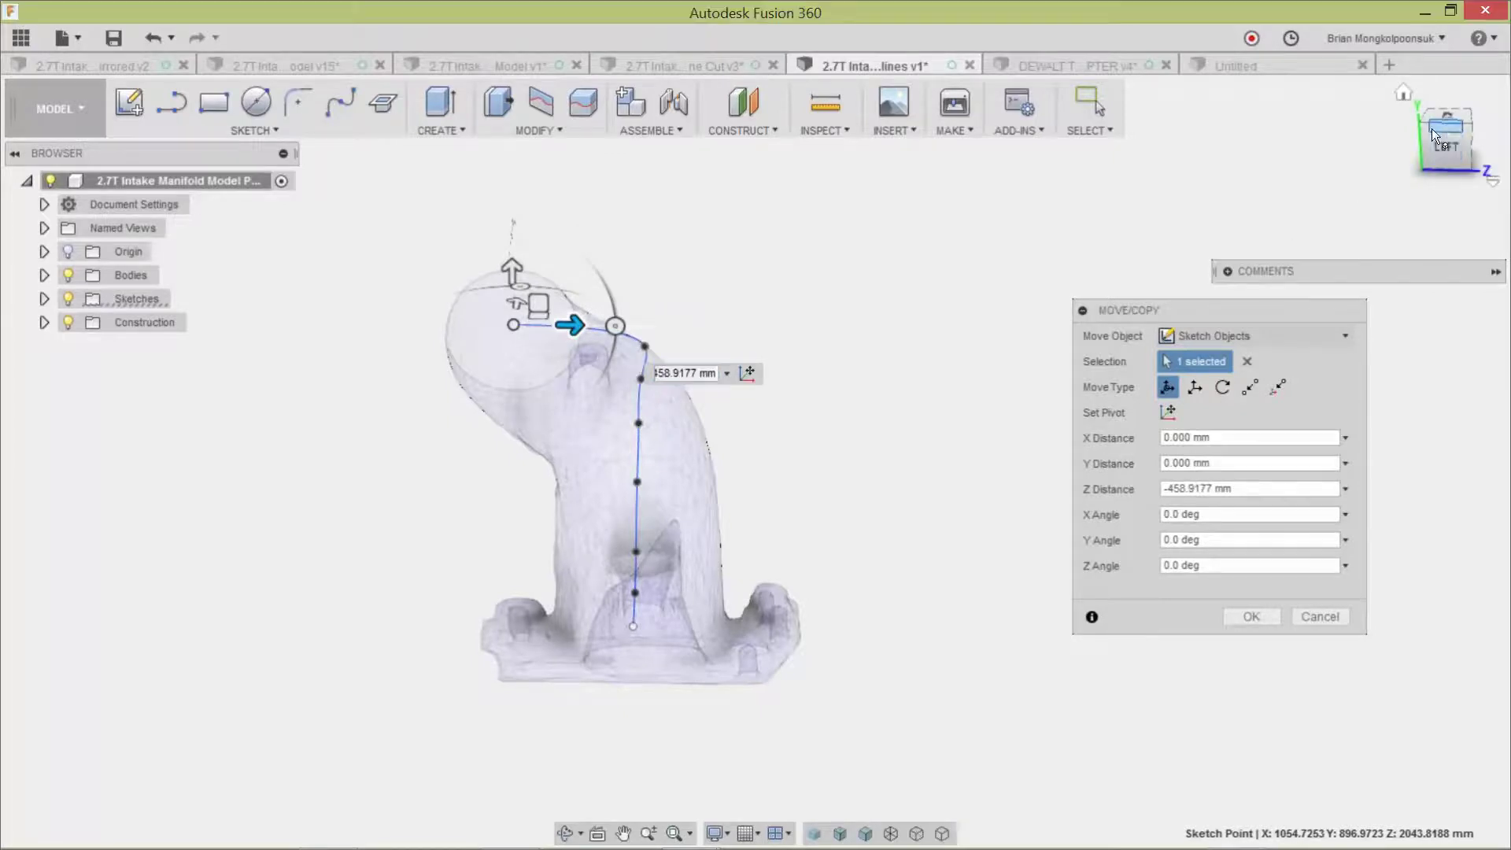
left_click_drag(696, 341, 594, 340)
left_click(639, 393)
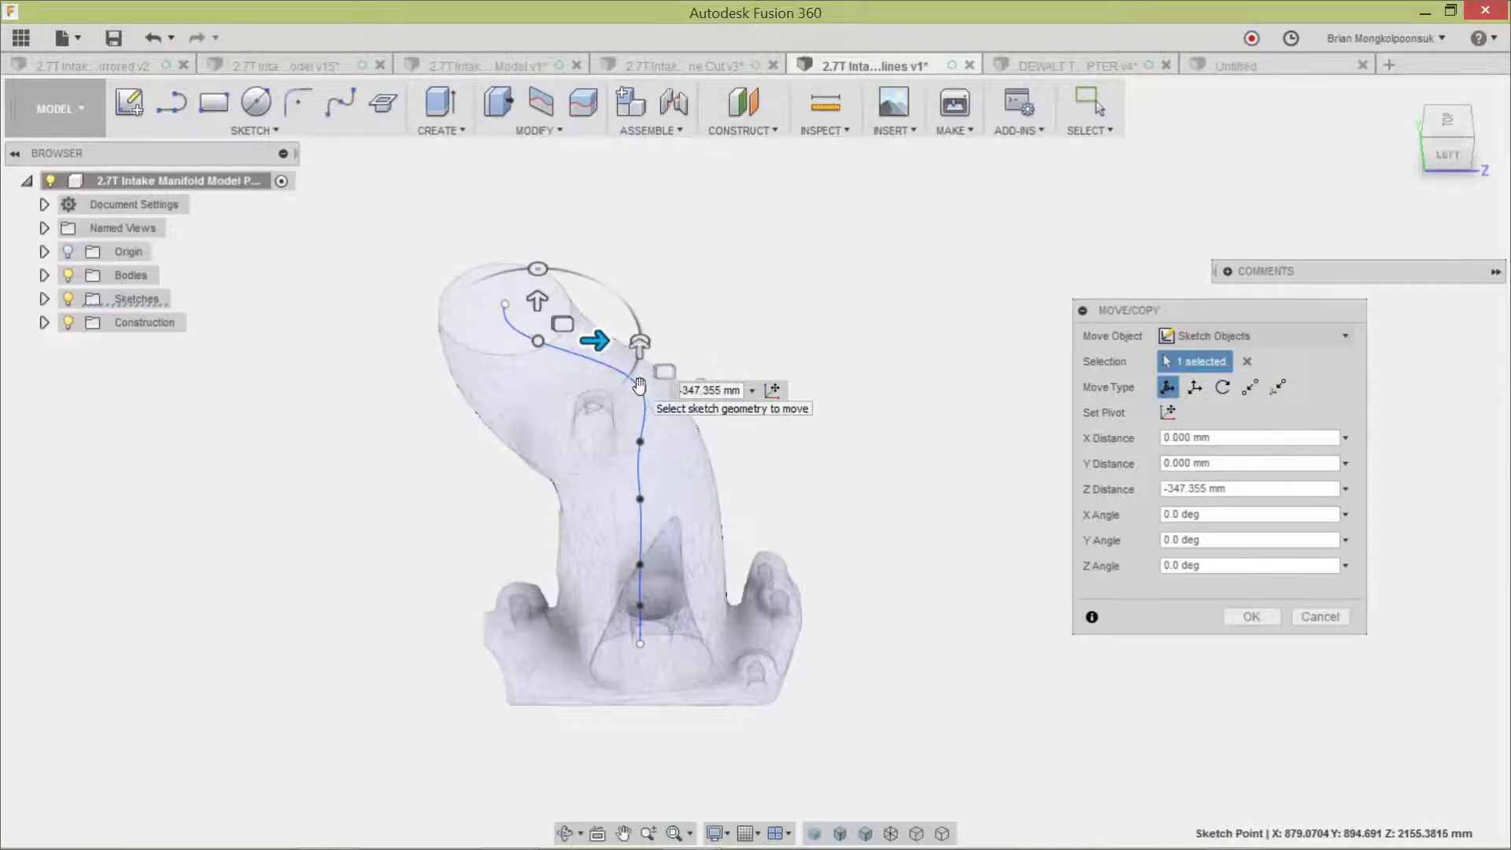
left_click_drag(701, 394, 642, 399)
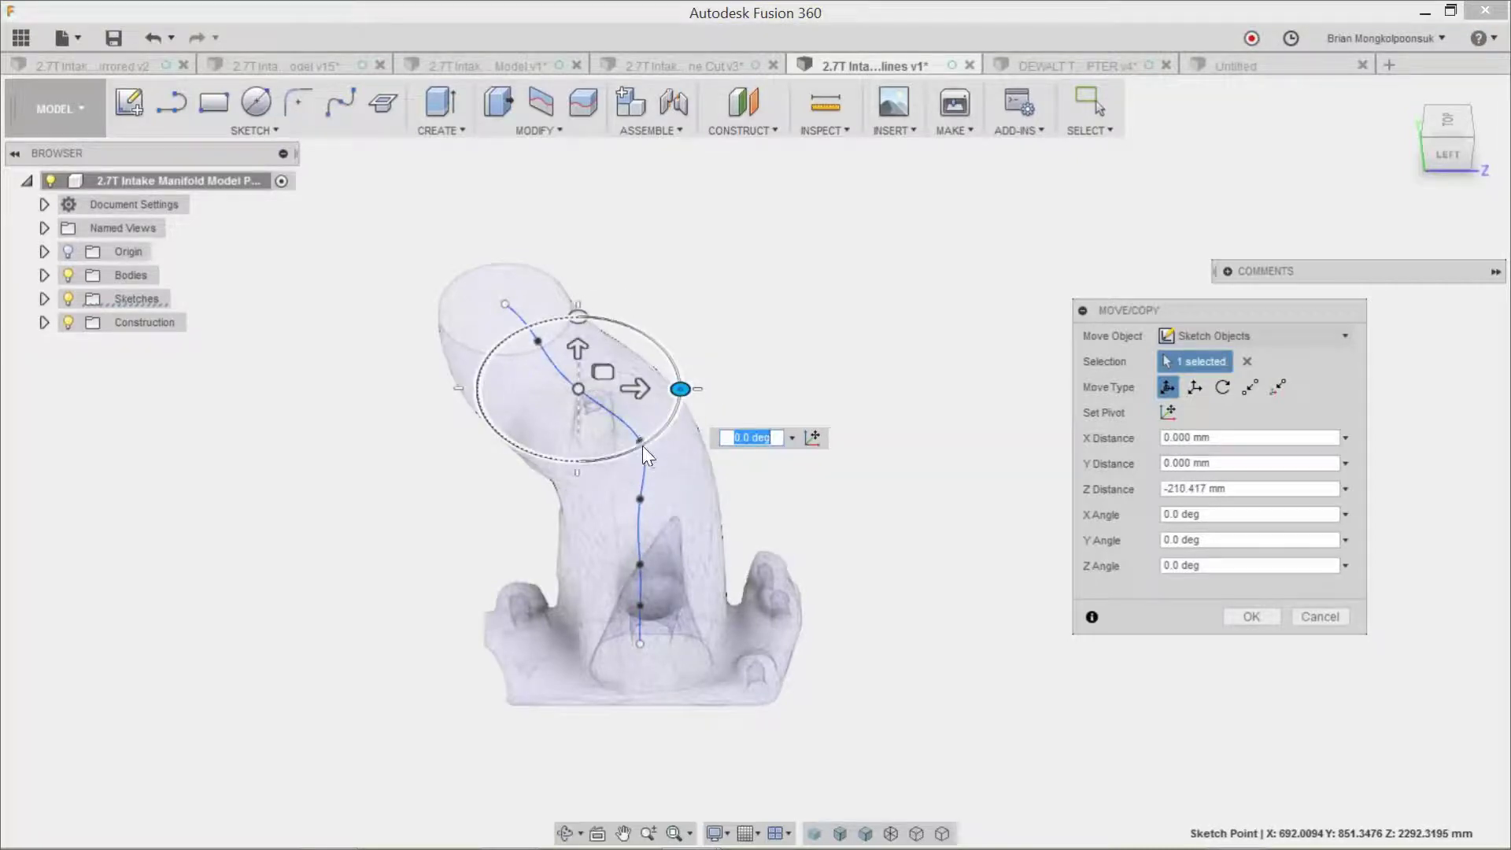
left_click_drag(695, 442, 685, 441)
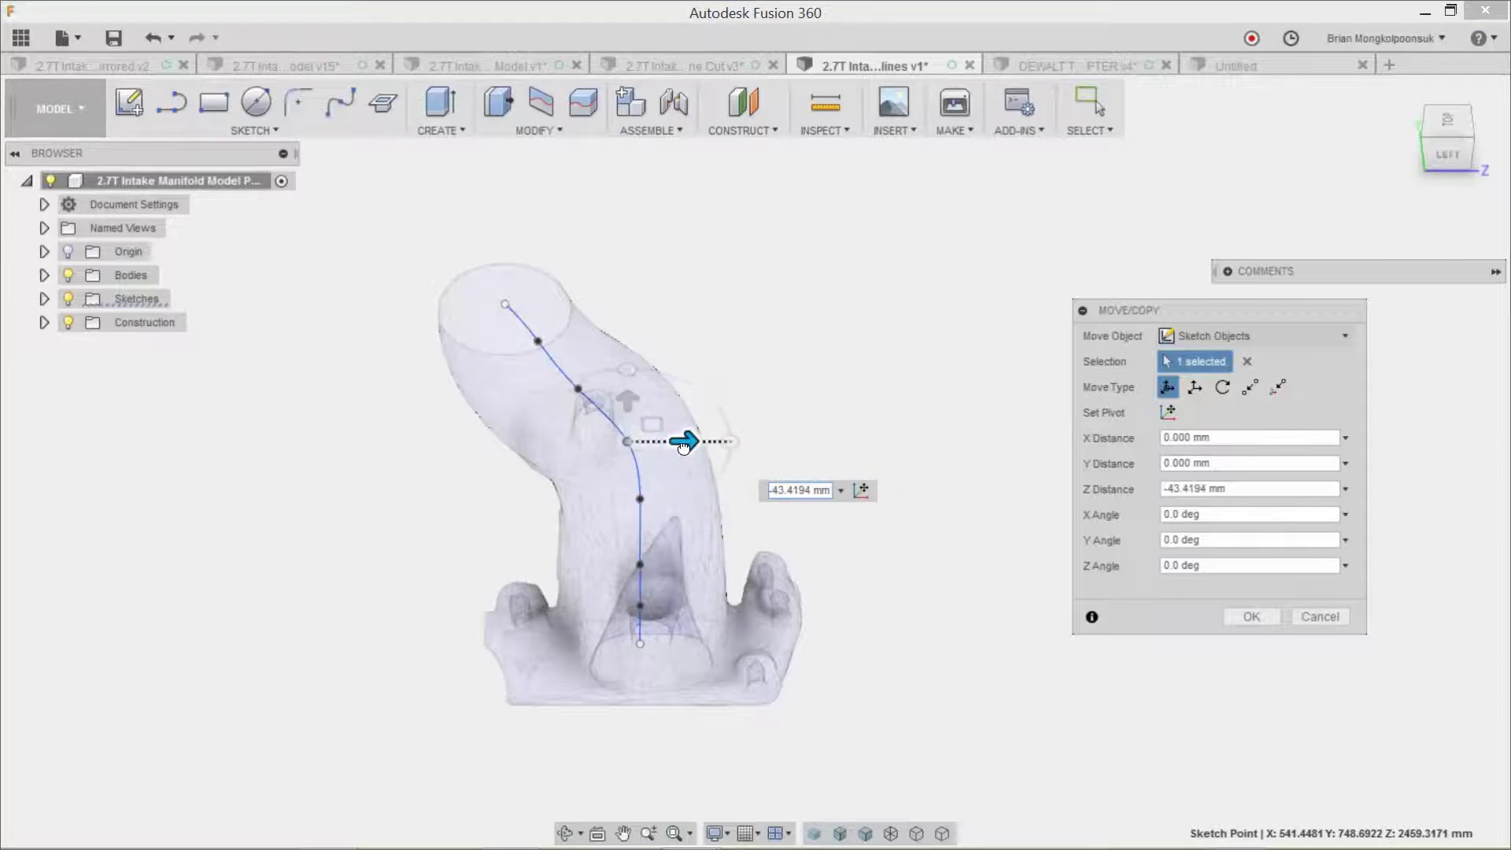
left_click(1249, 615)
Create a Plane Along Path on the centreline spline at a distance of 0.7.
middle_click_drag(1027, 504, 872, 507, "shift")
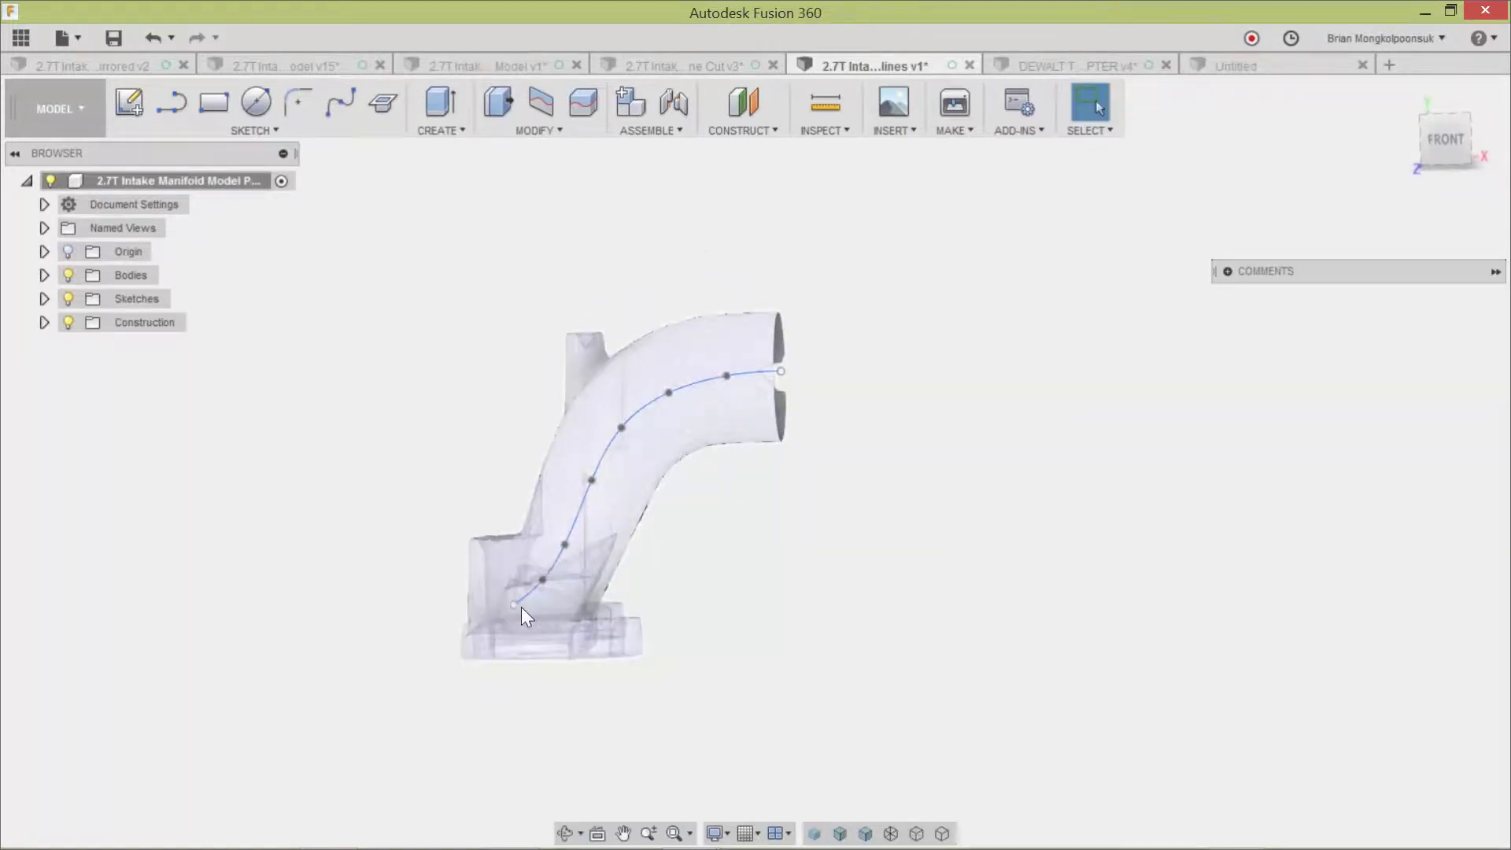
left_click(740, 129)
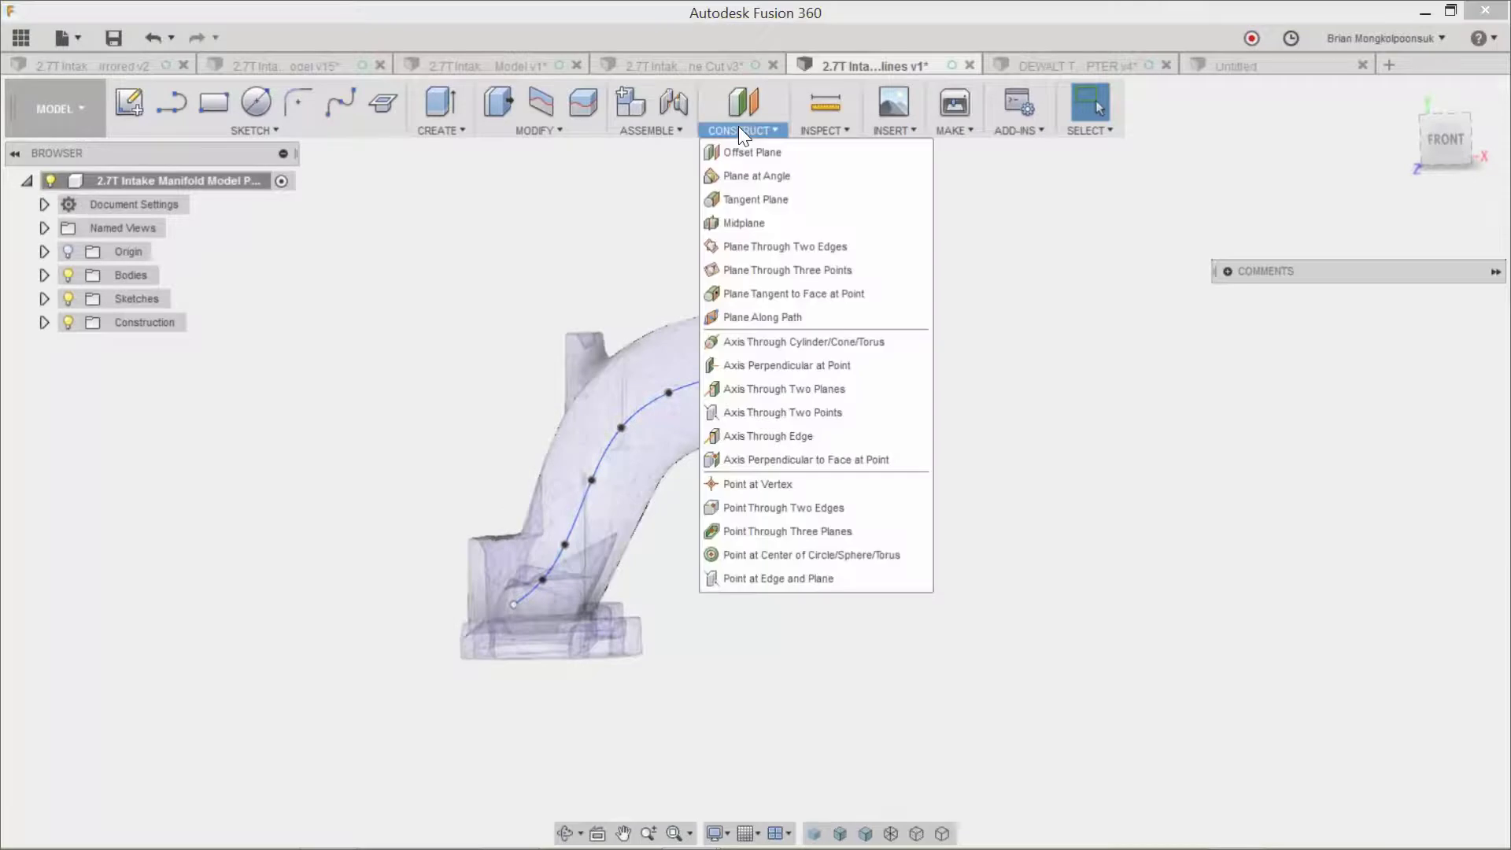
left_click(782, 323)
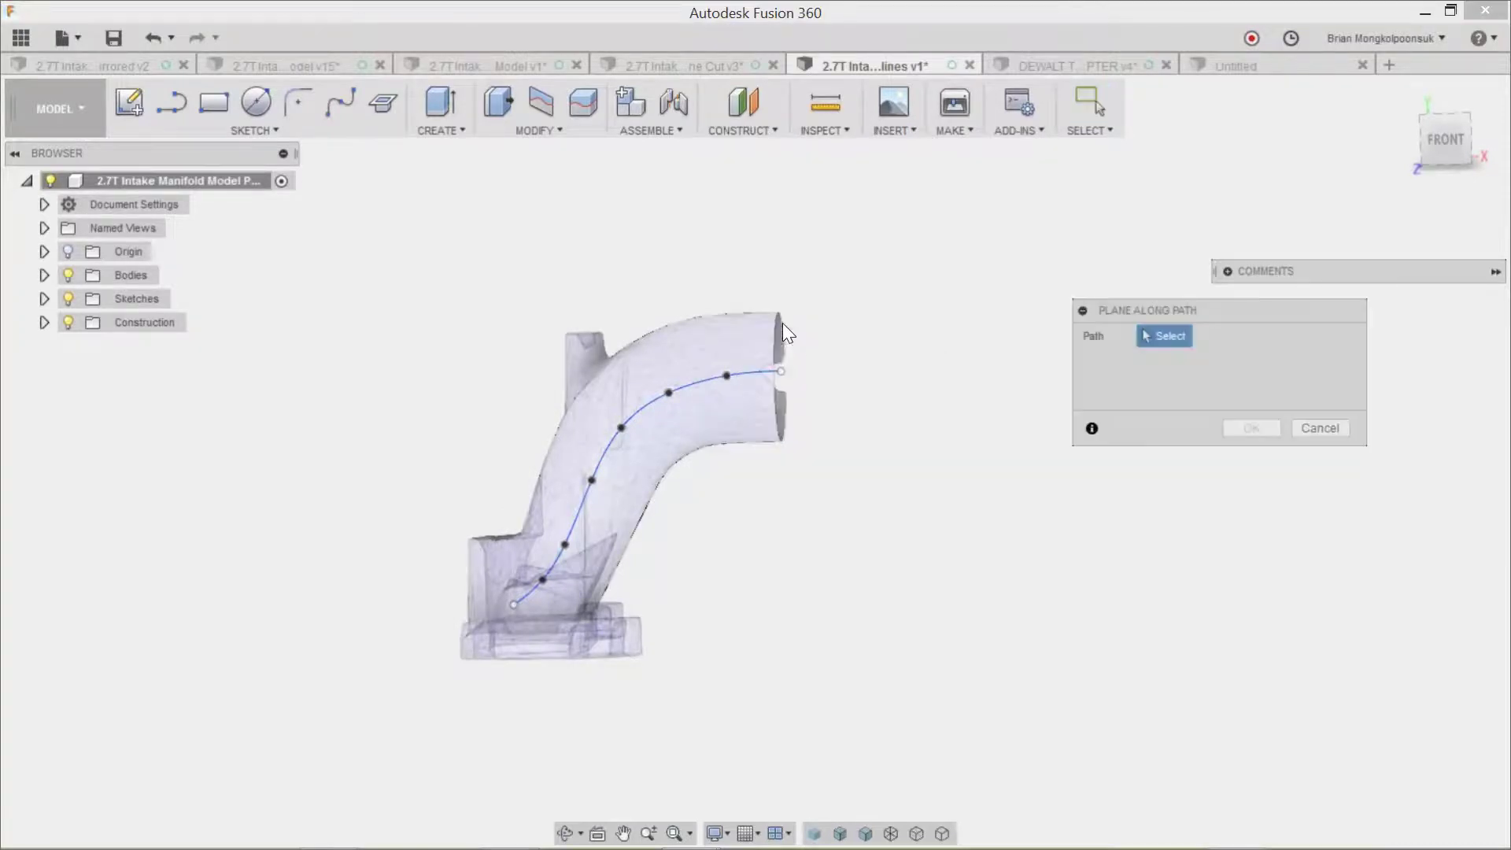
left_click(748, 375)
mouse_move(767, 372)
left_mouse_down()
mouse_move(665, 394)
mouse_move(593, 476)
mouse_move(541, 576)
mouse_move(589, 490)
mouse_move(665, 408)
left_mouse_up()
left_click_drag(714, 380, 583, 496)
left_click(1245, 361)
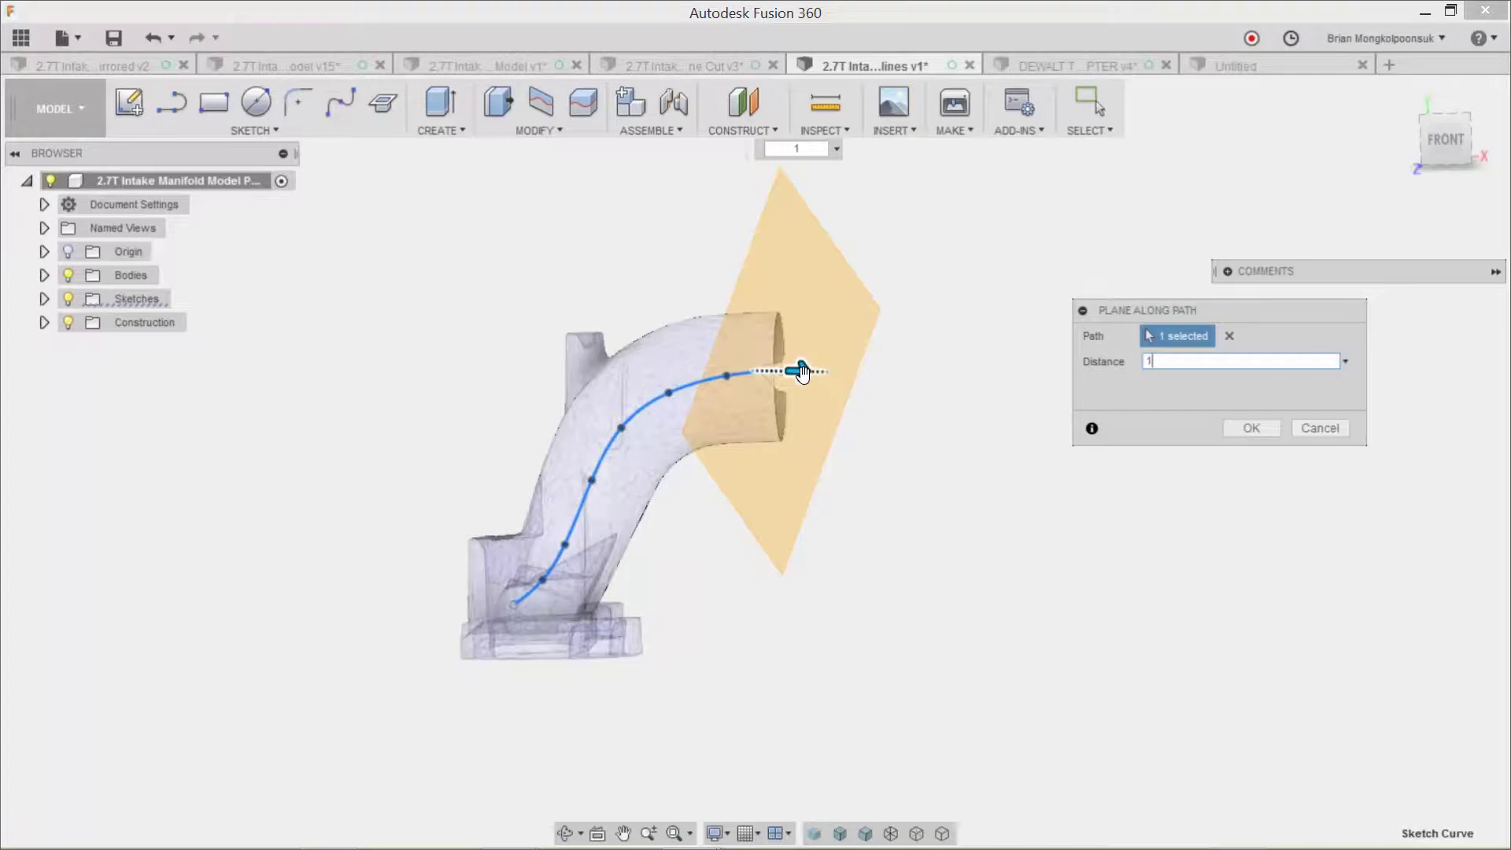
left_click_drag(802, 373, 681, 422)
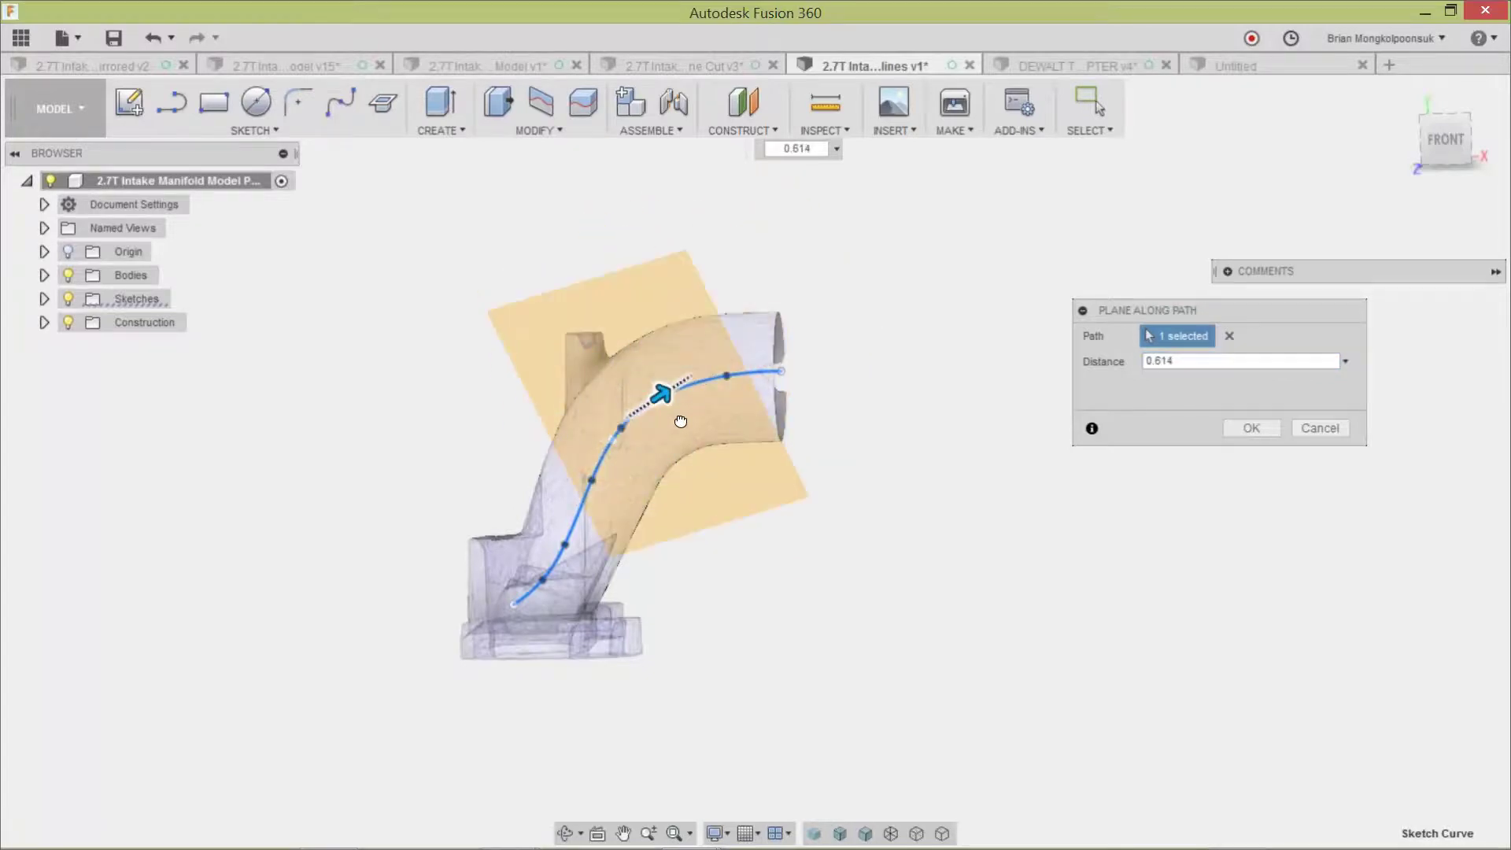
middle_click_drag(681, 422, 803, 438, "shift")
left_click_drag(674, 385, 716, 368)
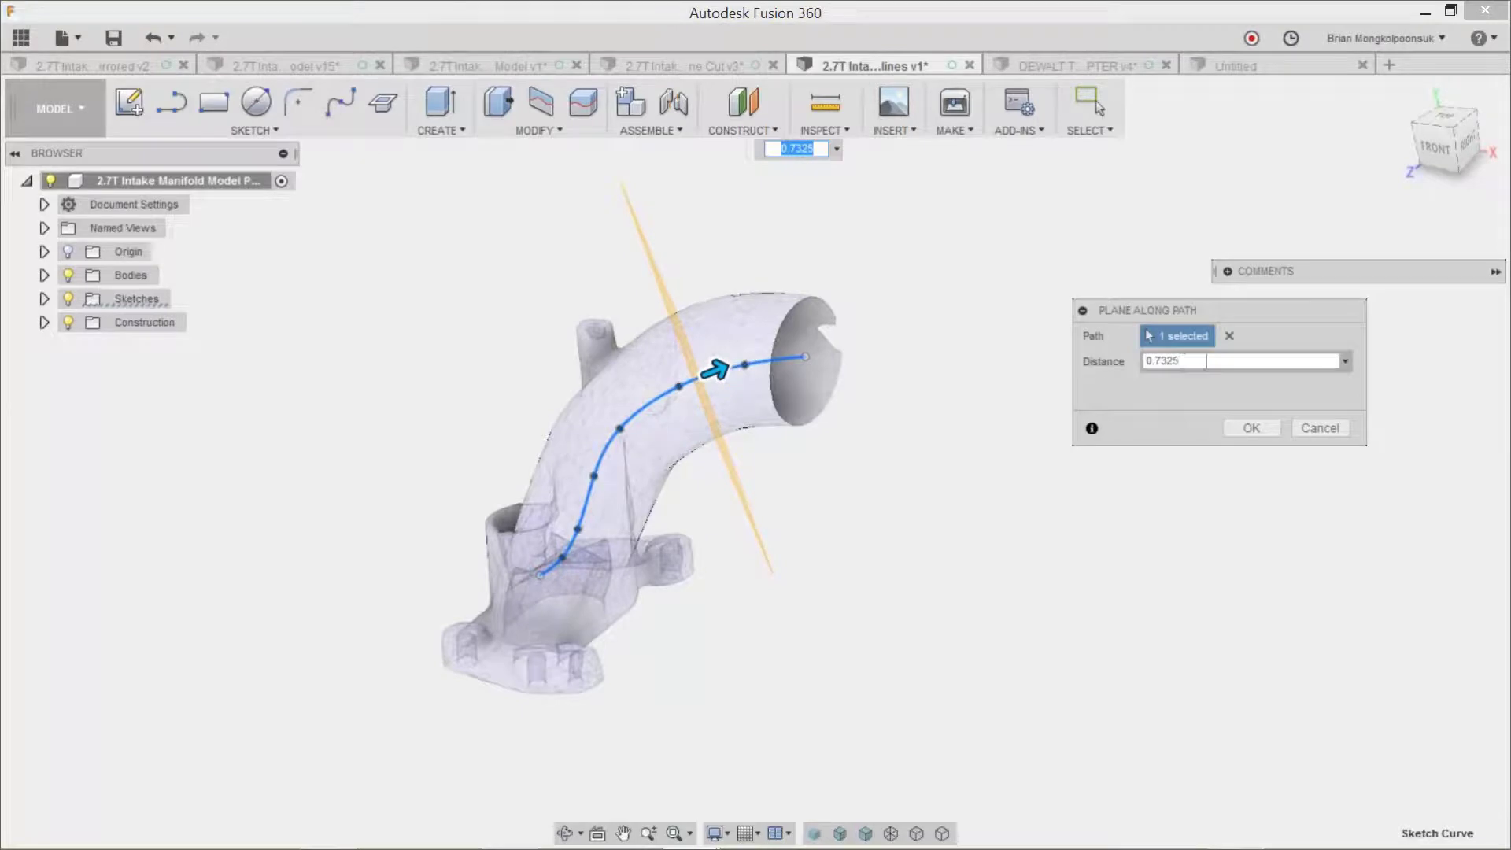
left_click(1206, 361)
left_click_drag(1208, 362, 1146, 362)
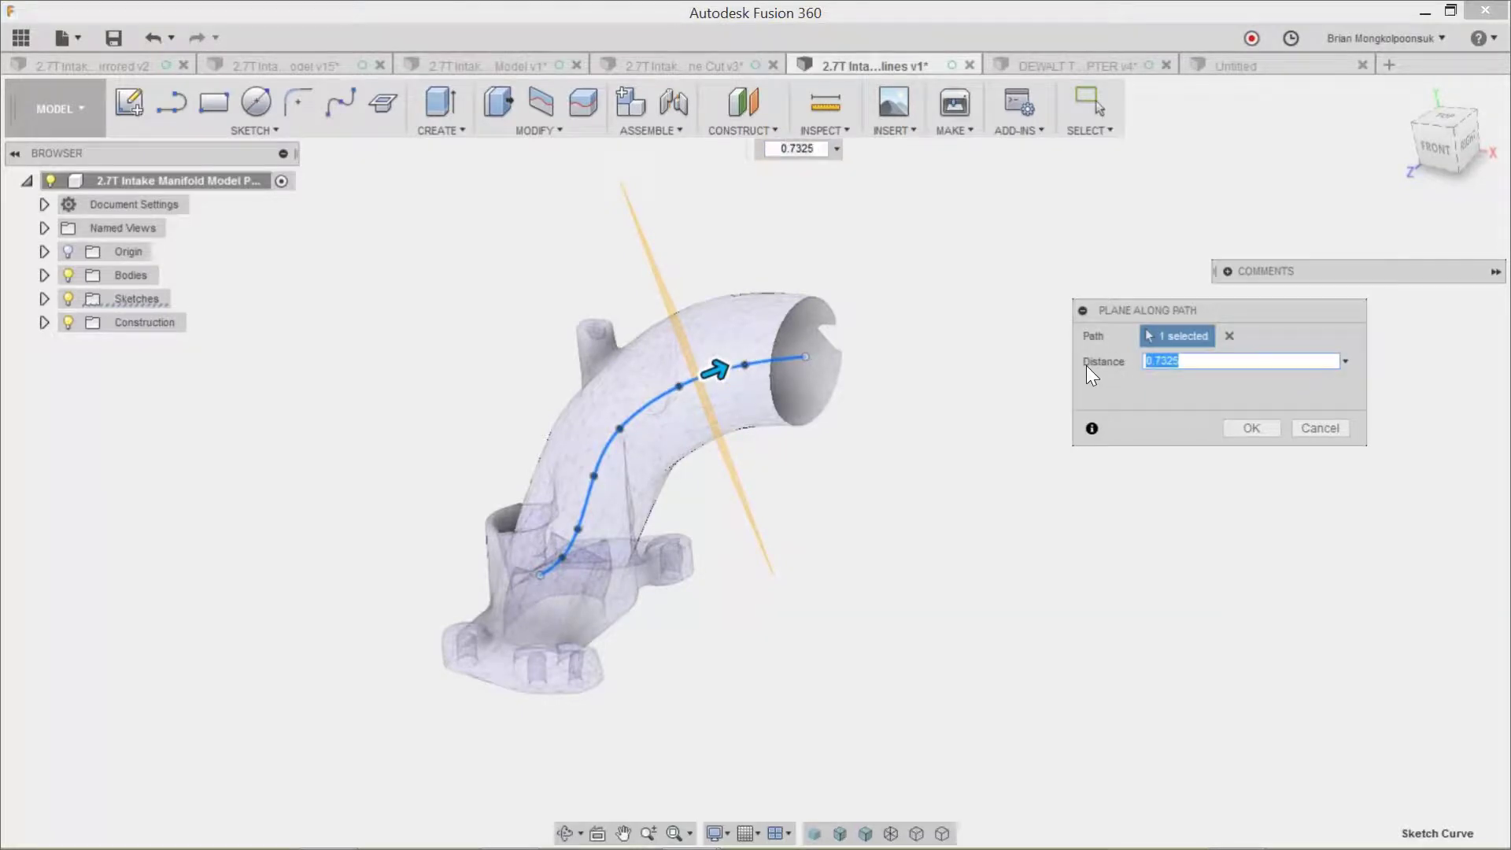
type("0.7")
key("Return")
Add a second Plane Along Path on the centreline spline at a distance of 0.8.
right_click(1087, 365)
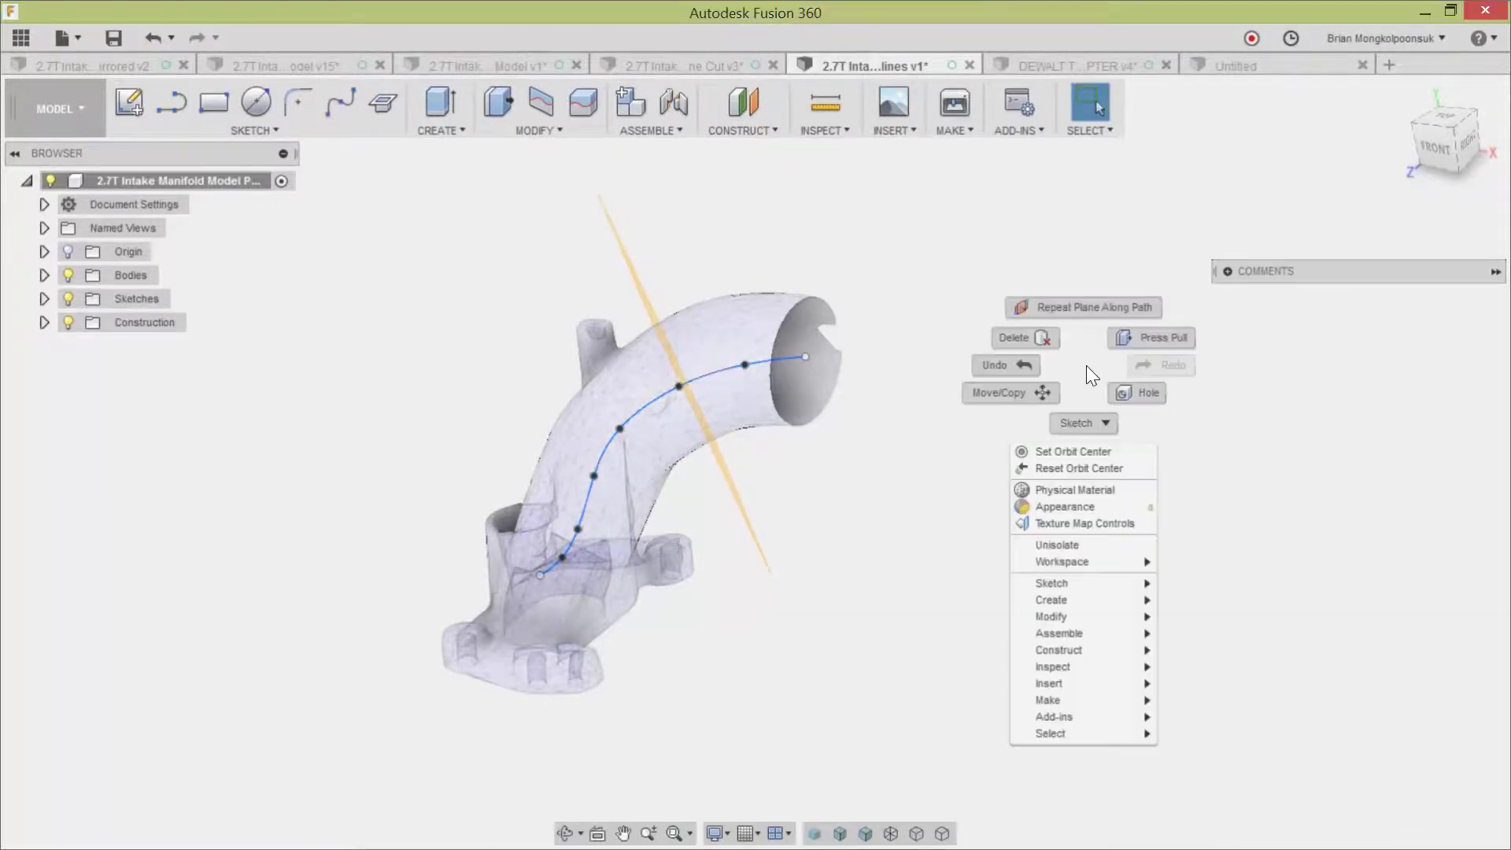
left_click(1088, 307)
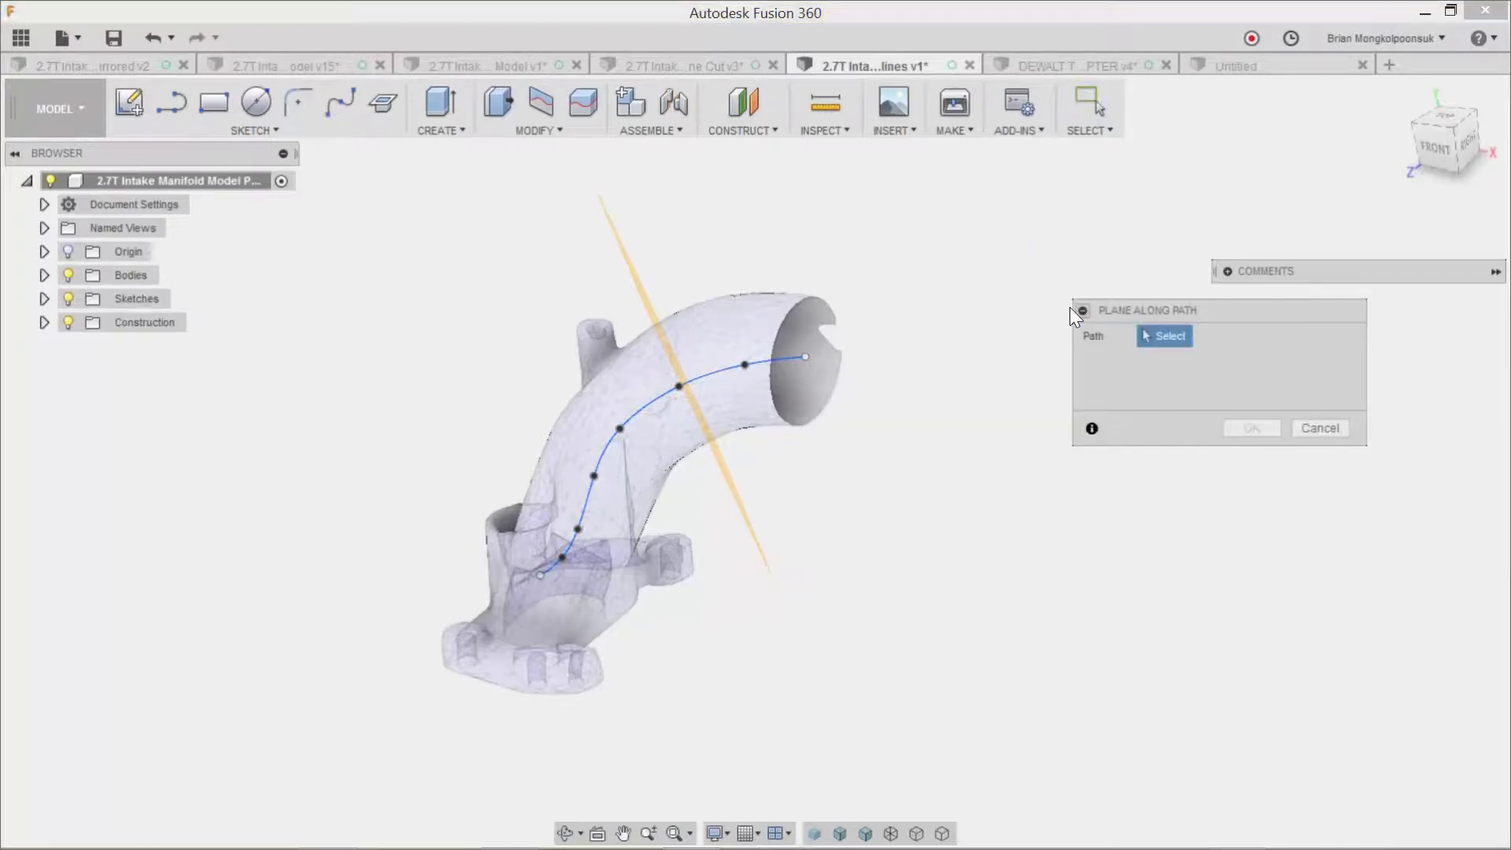
left_click(796, 357)
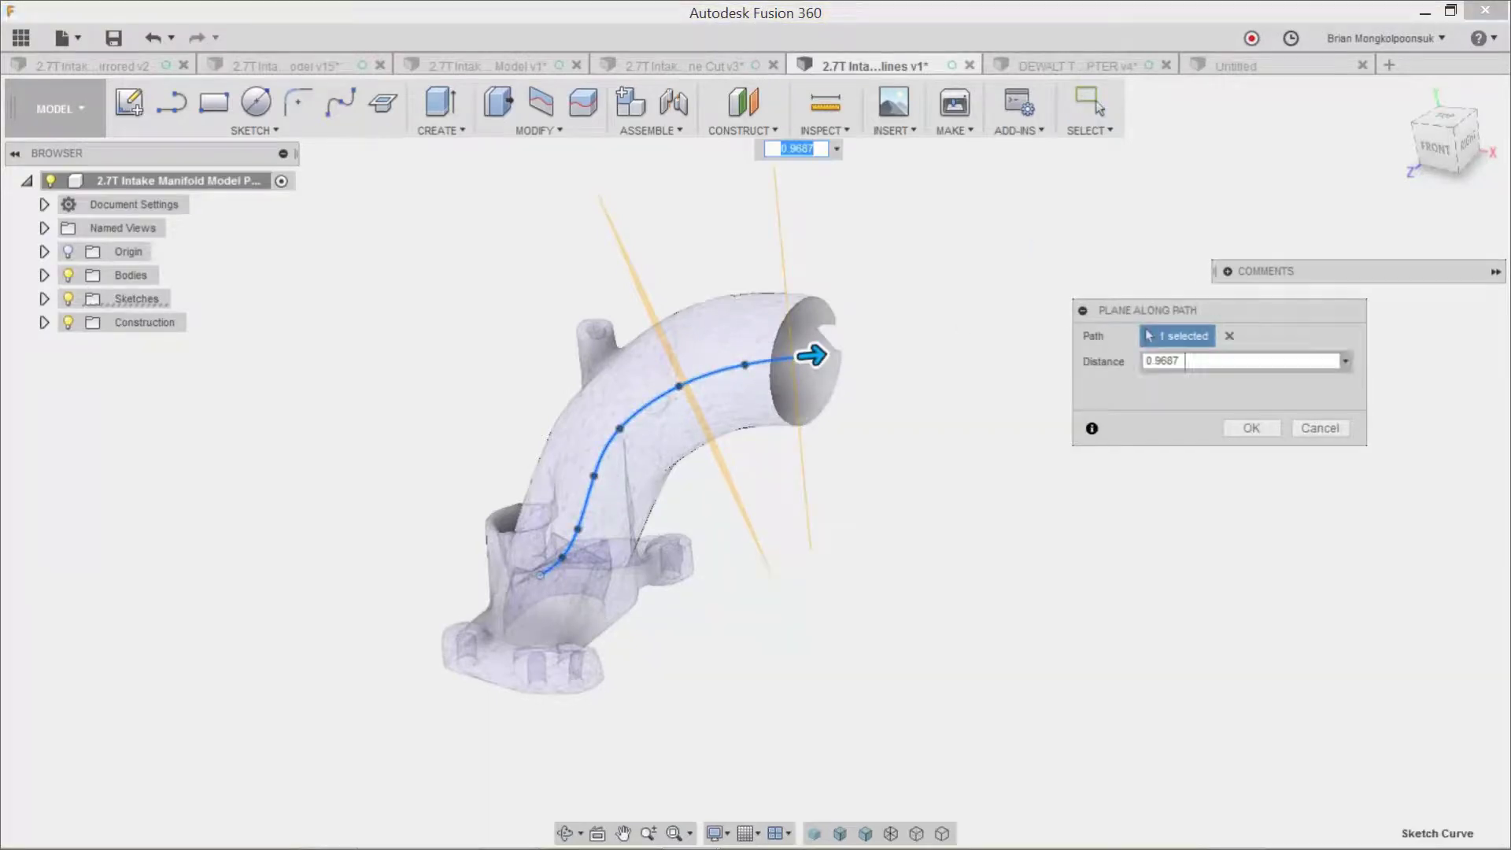
key("BackSpace")
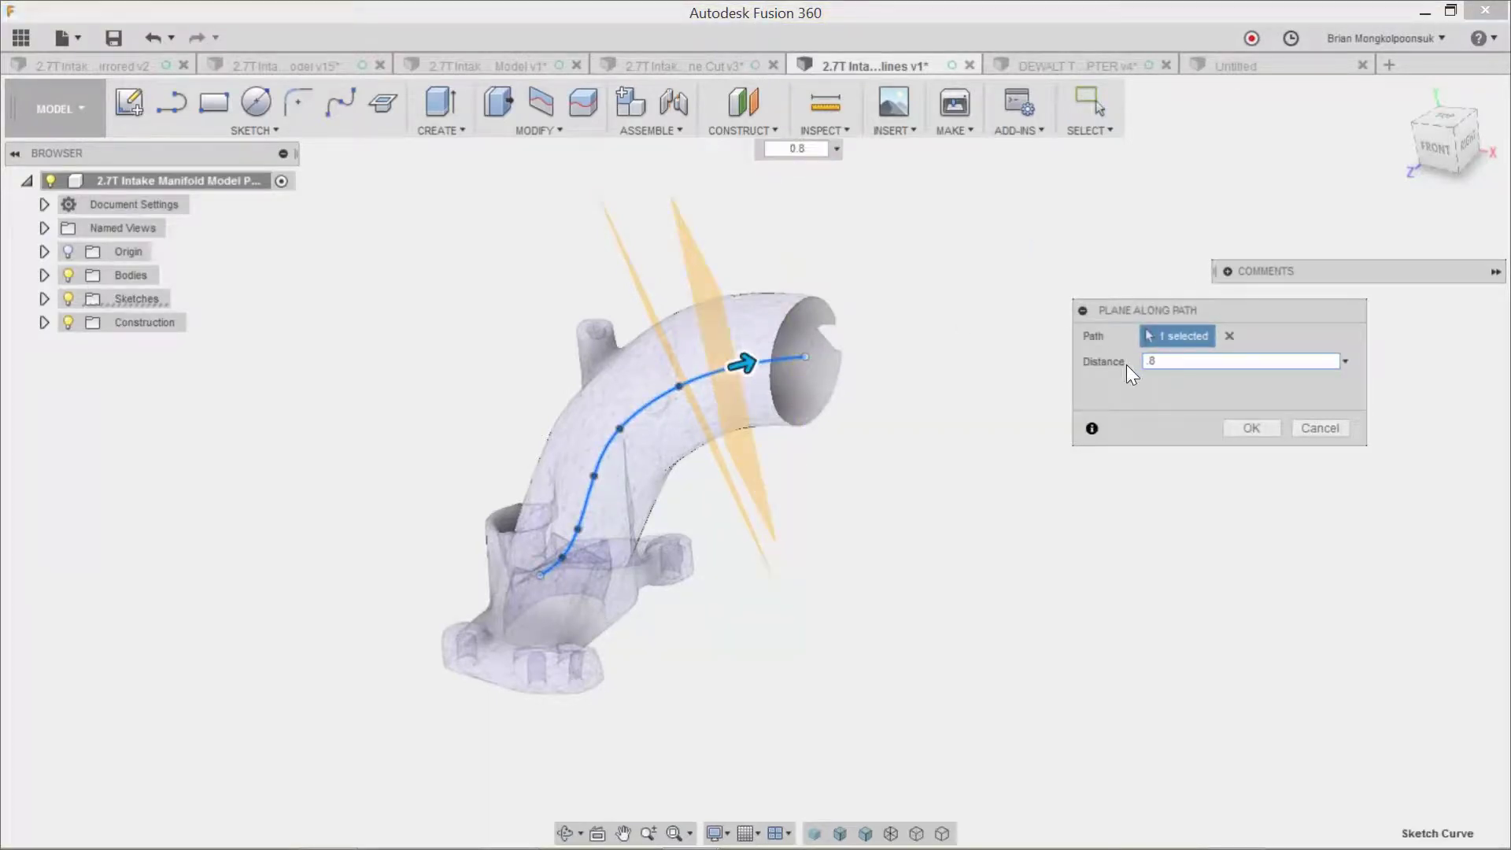
key("Return")
Add a third Plane Along Path on the centreline spline at a distance of 0.9.
middle_click_drag(1023, 398, 1019, 388, "shift")
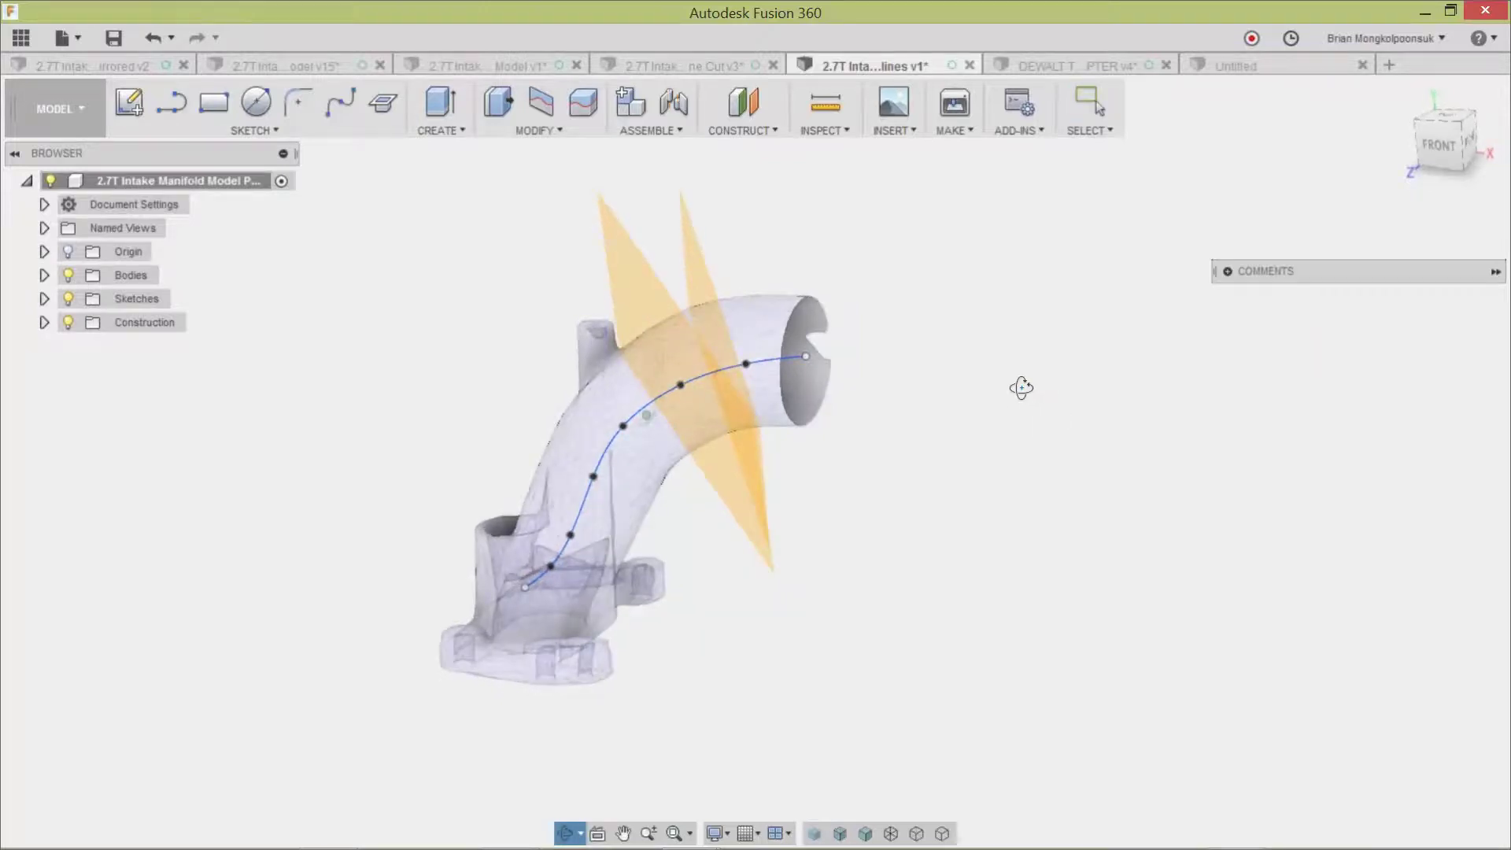
right_click(1016, 397)
left_click(1021, 342)
left_click(757, 357)
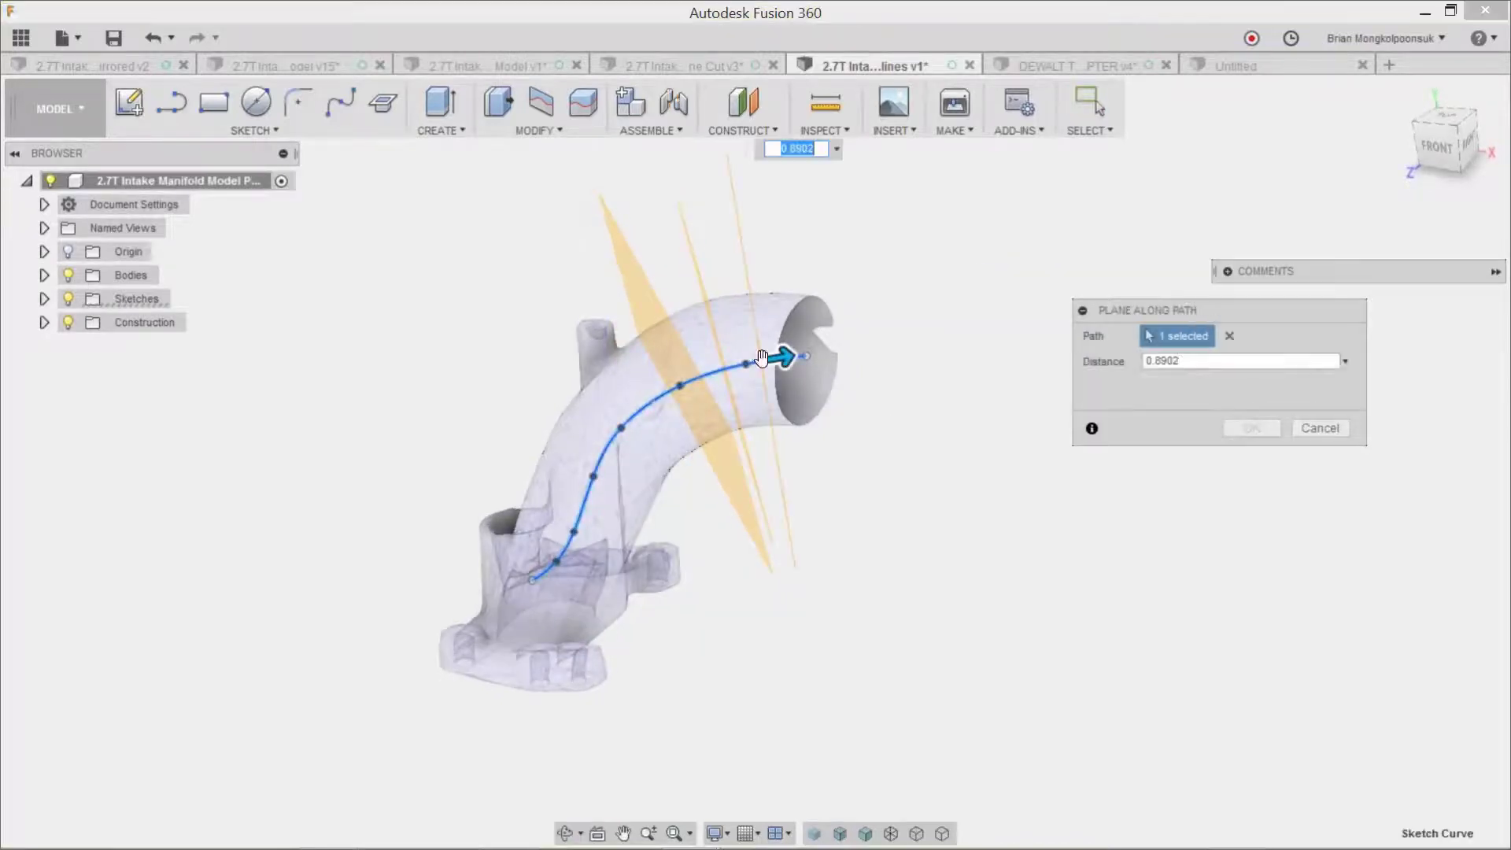
key("BackSpace")
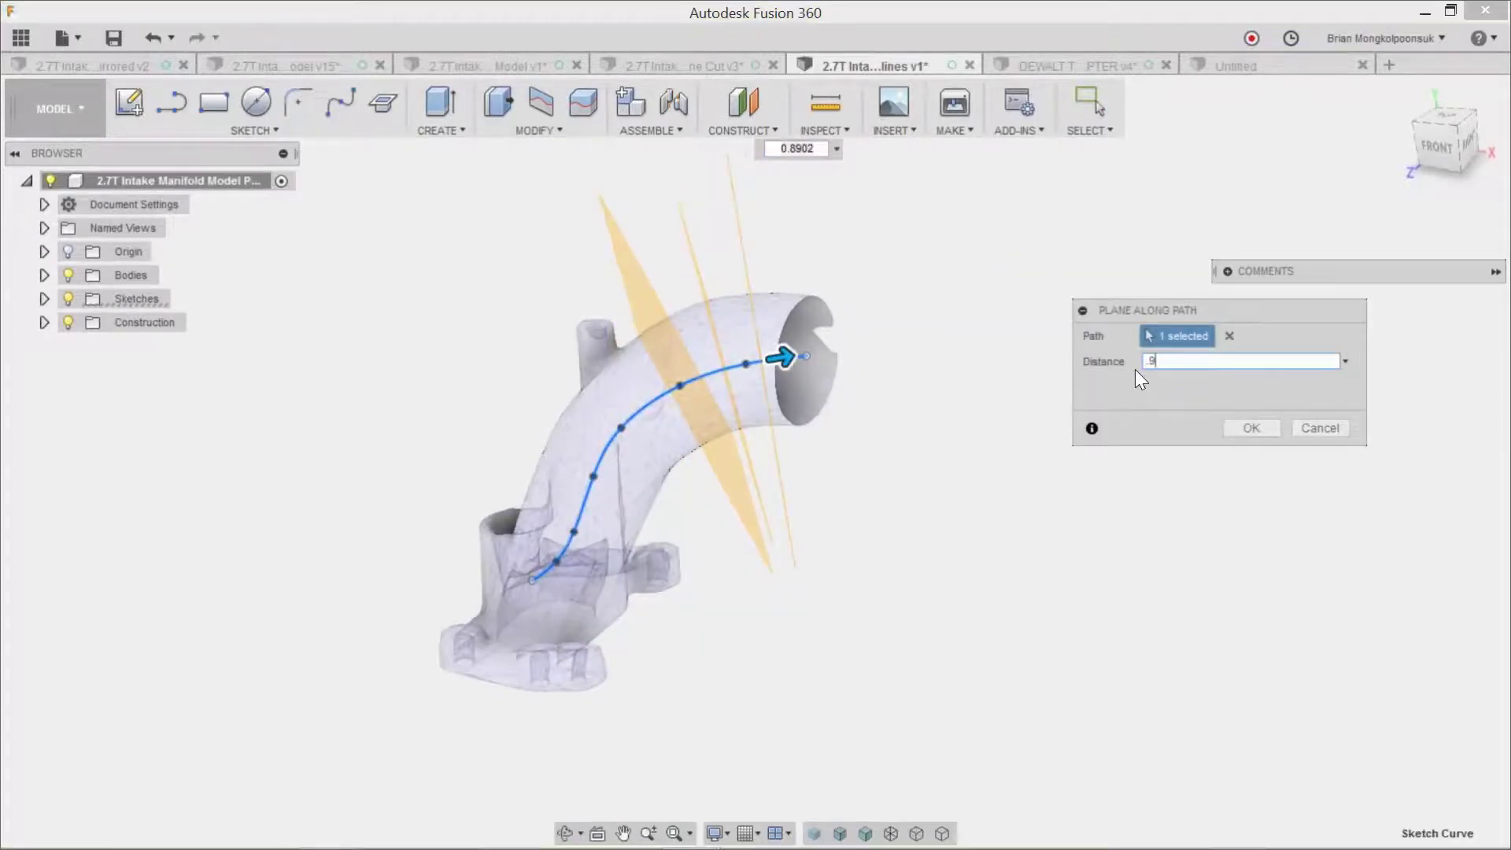
type(".9")
key("Return")
Convert MeshBody1 to a BRep with the New Body operation.
middle_click_drag(1036, 388, 1022, 419, "shift")
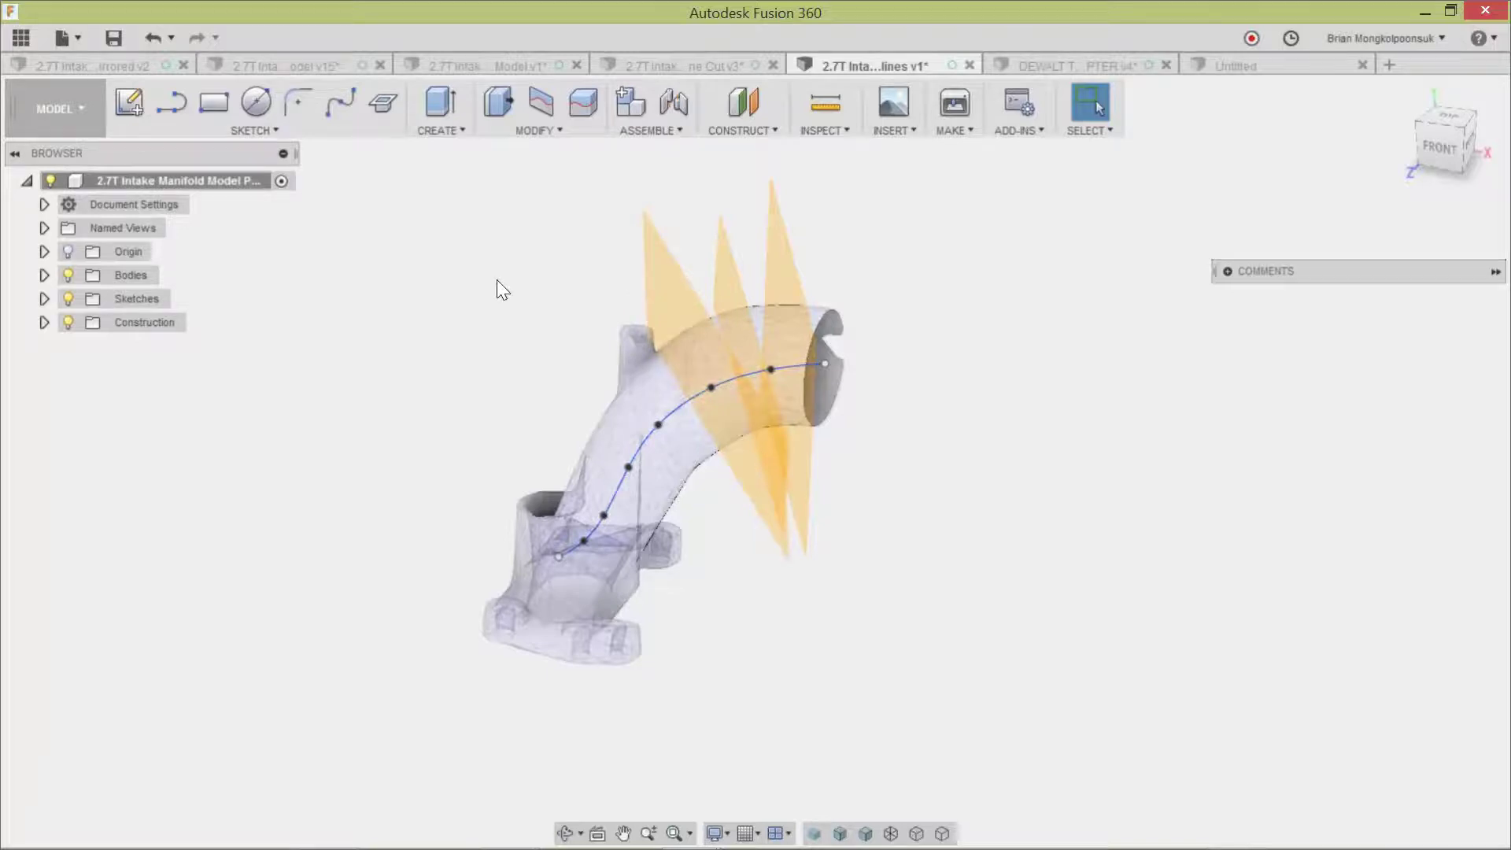
middle_click_drag(498, 282, 539, 285, "shift")
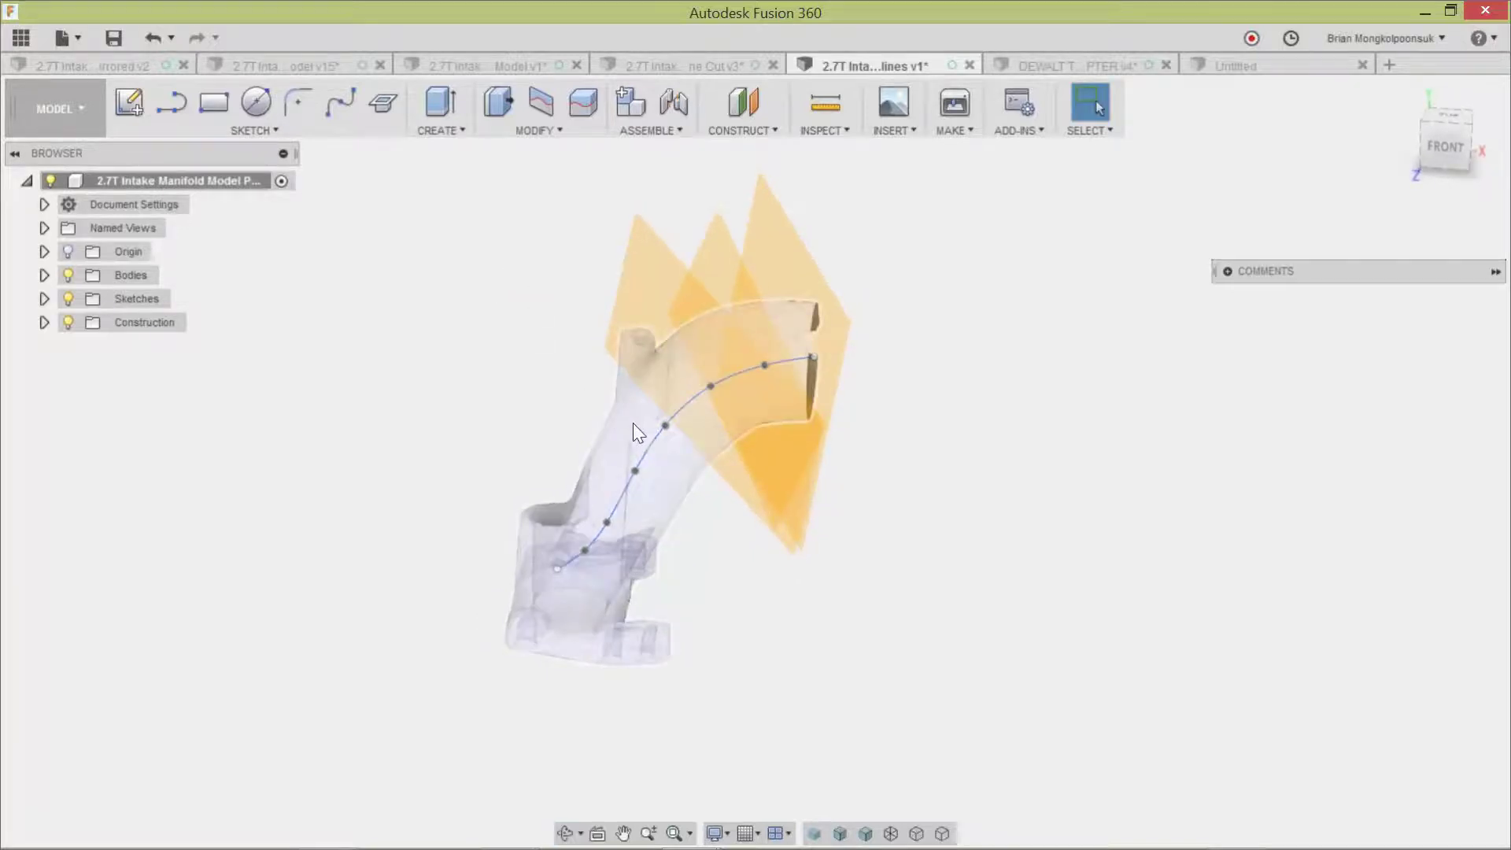
left_click(44, 276)
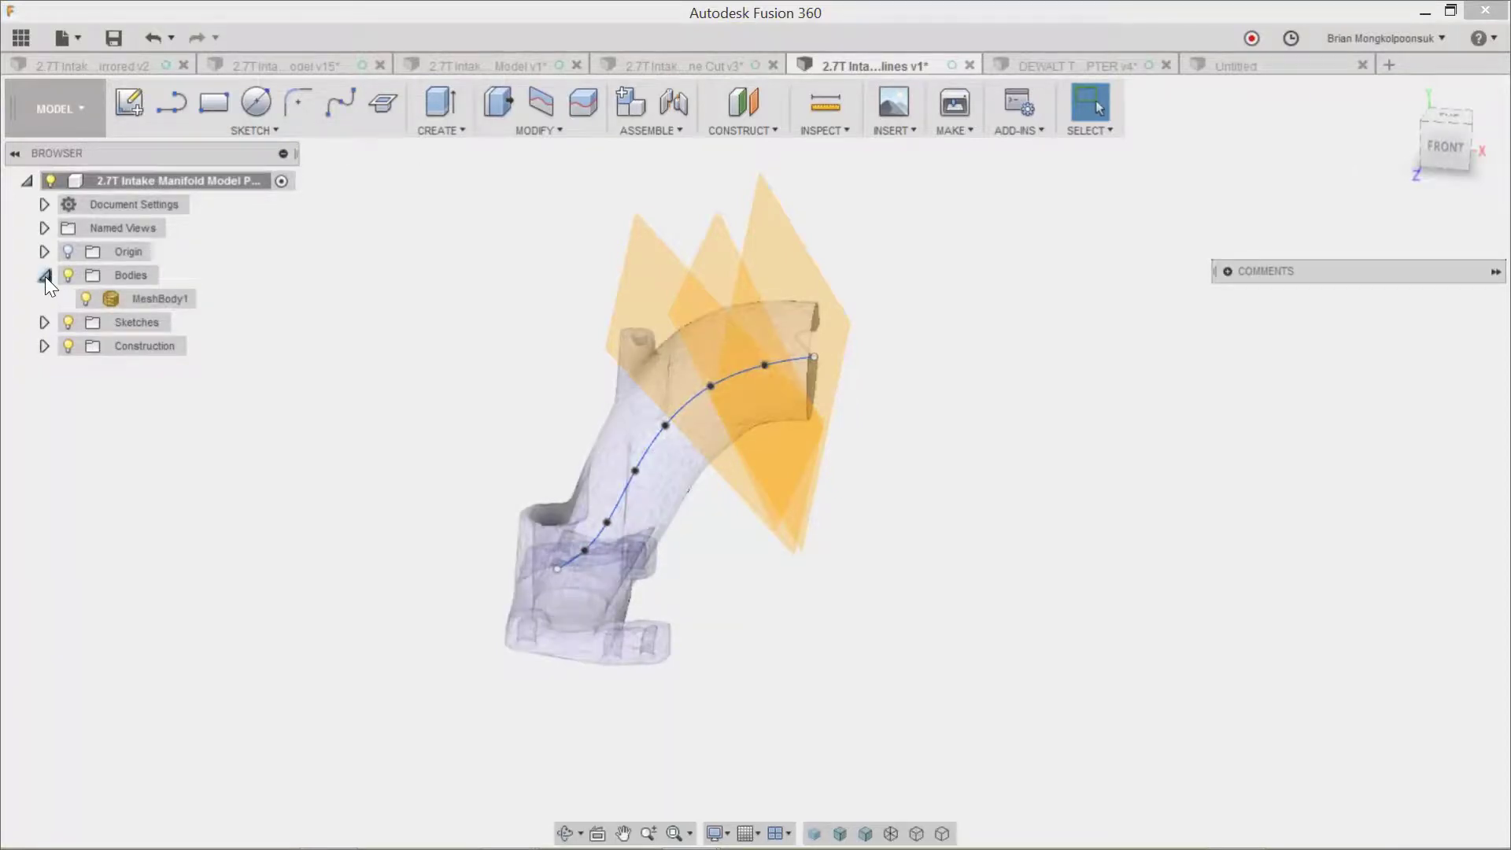
right_click(152, 301)
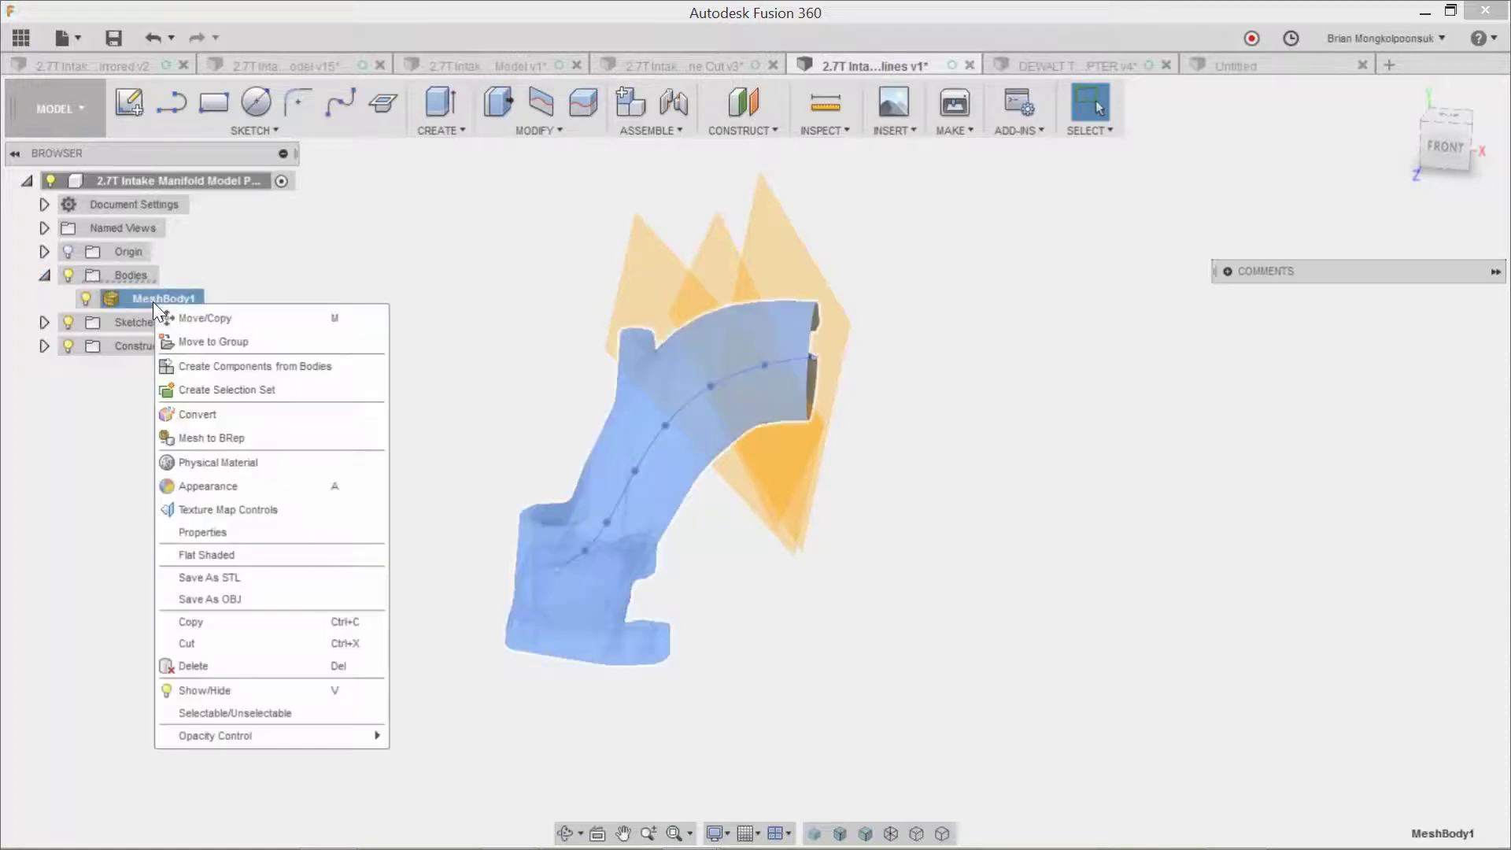
left_click(220, 437)
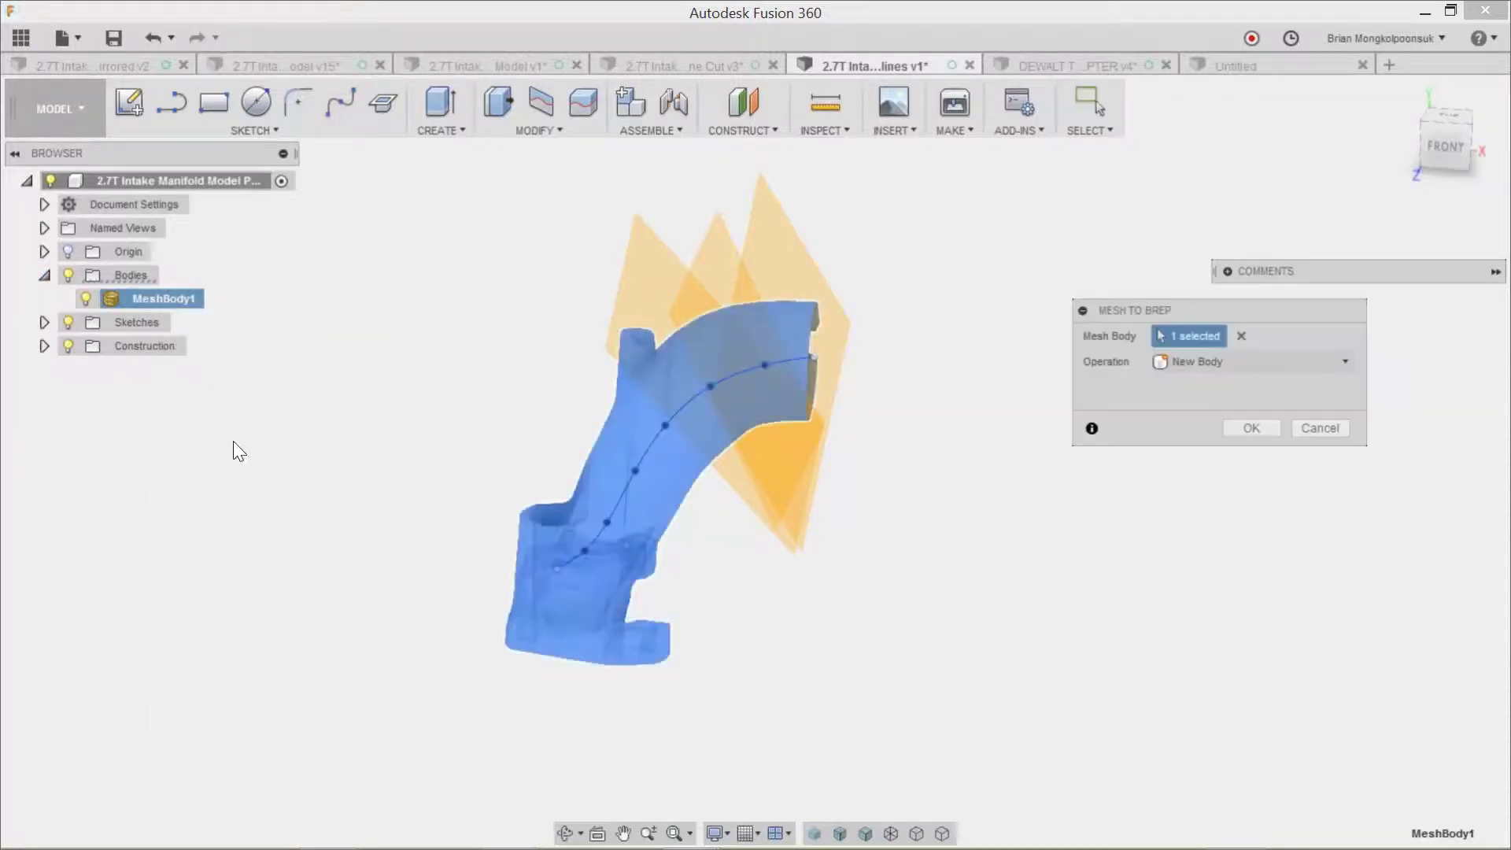
left_click(1252, 429)
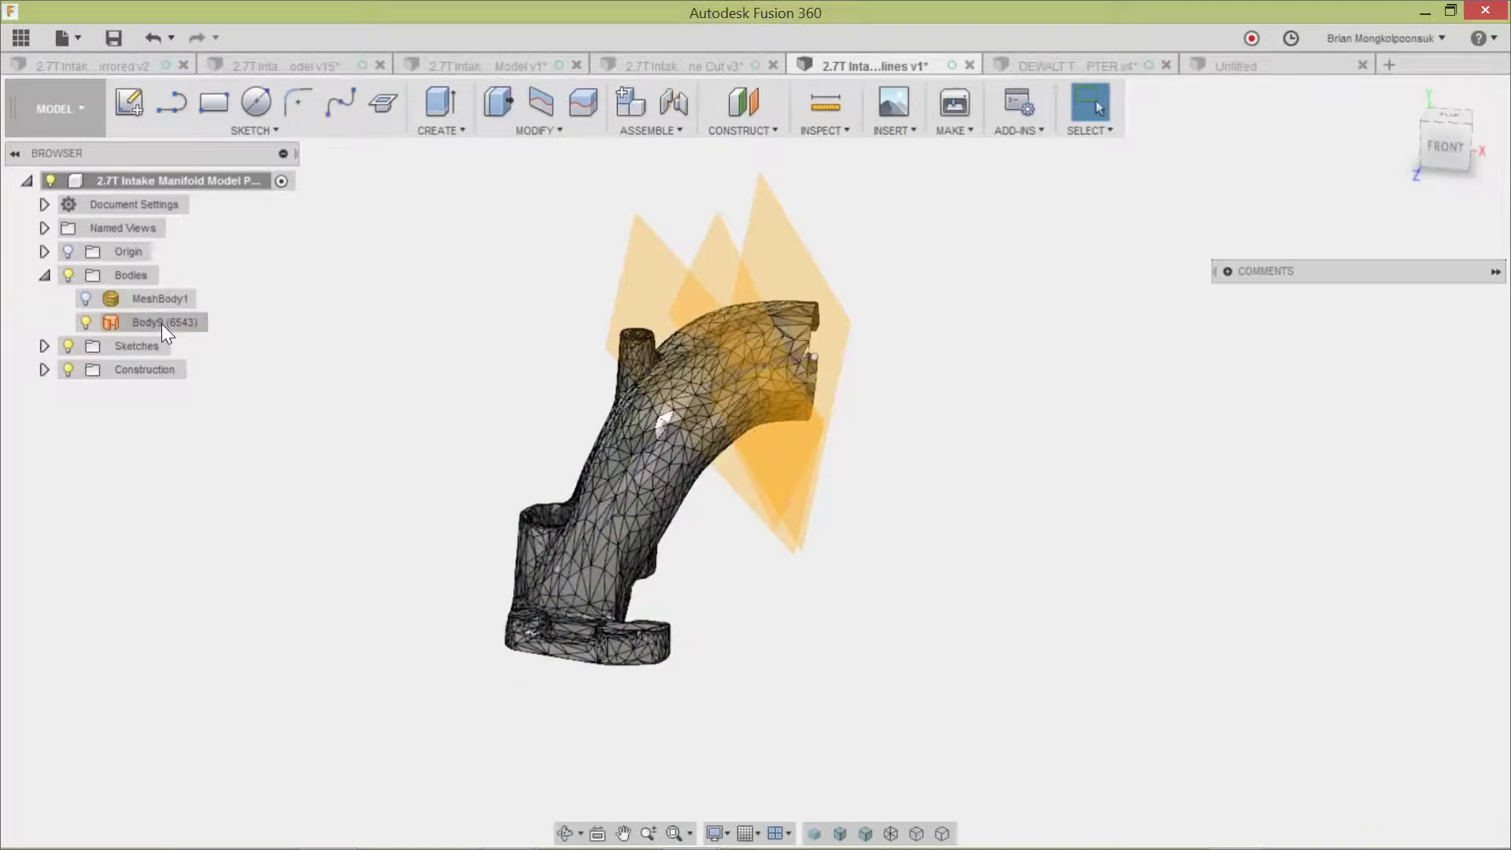
Create an Intersect sketch of Body9 on the construction plane nearest the flange, using the Bodies selection filter, and finish the sketch.
left_click(162, 322)
middle_click_drag(499, 412, 804, 467, "shift")
scroll(718, 564, "up", 5)
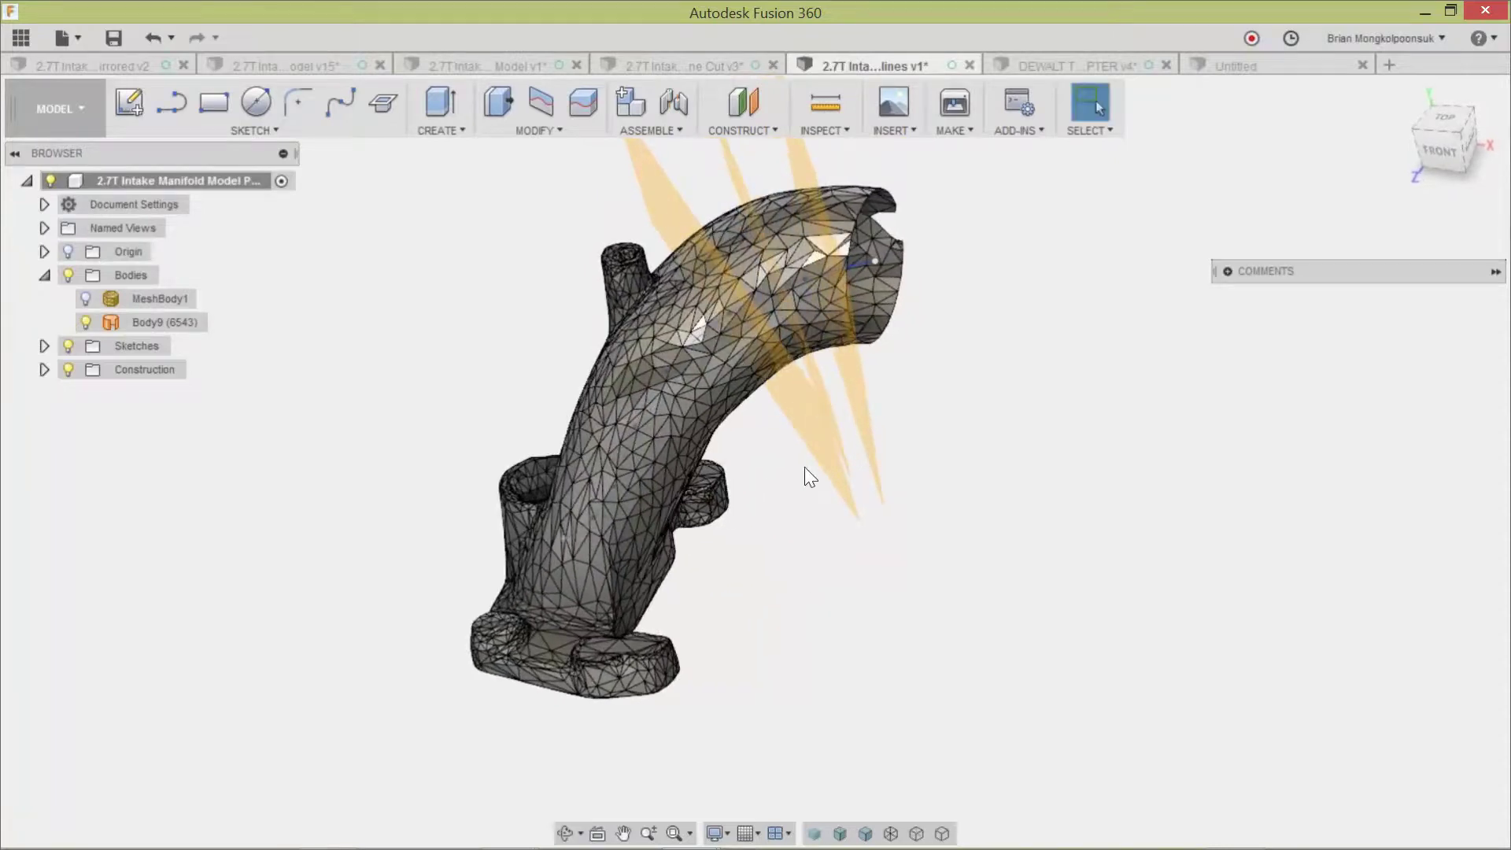
middle_click_drag(772, 543, 760, 546, "shift")
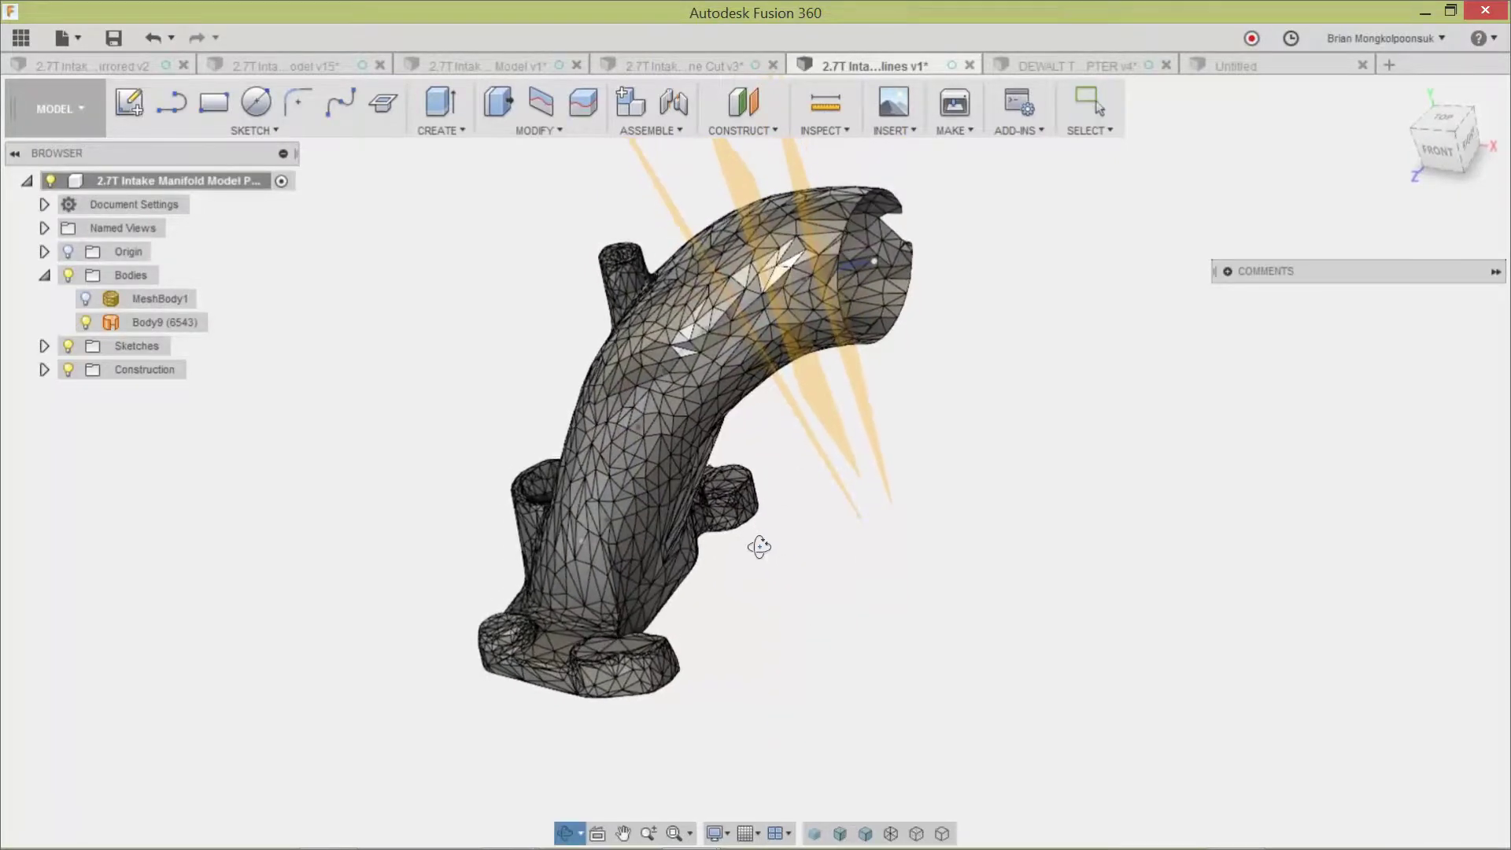
left_click(380, 105)
middle_click_drag(475, 226, 506, 226, "shift")
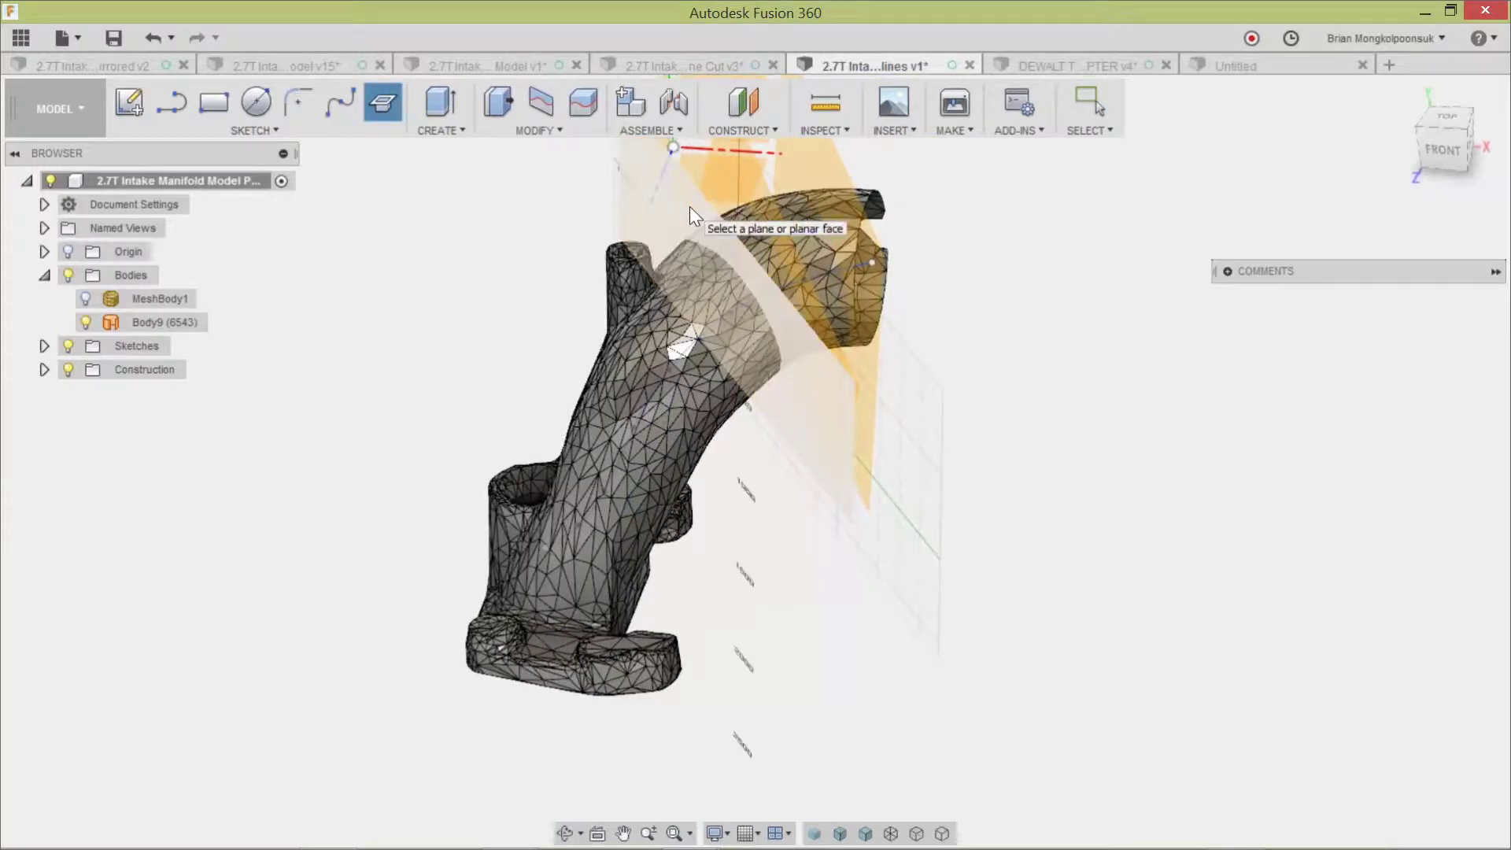
left_click(689, 206)
middle_click_drag(747, 305, 689, 308, "shift")
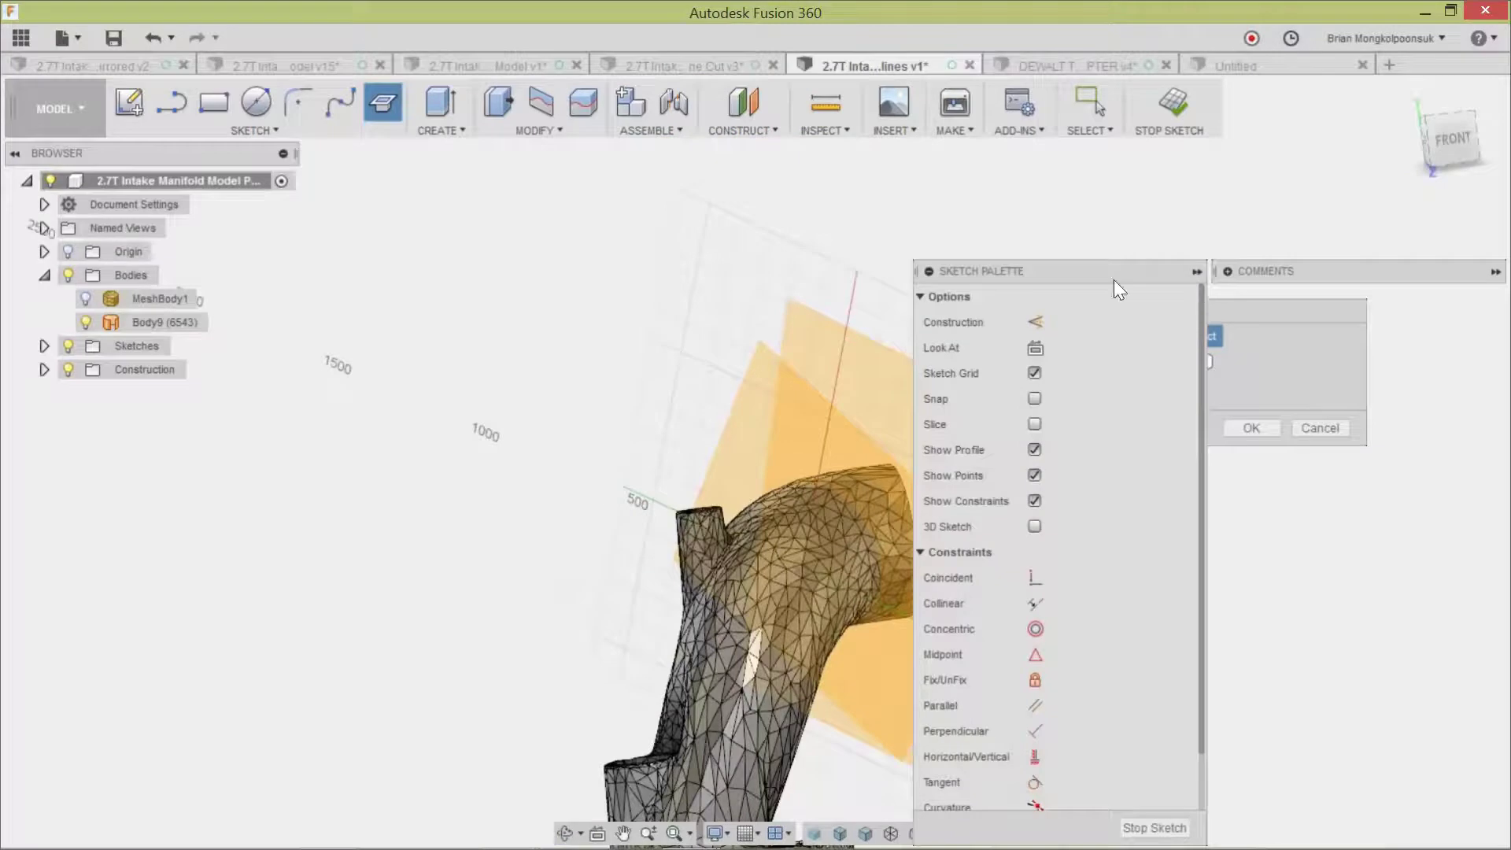
left_click_drag(1251, 310, 425, 211)
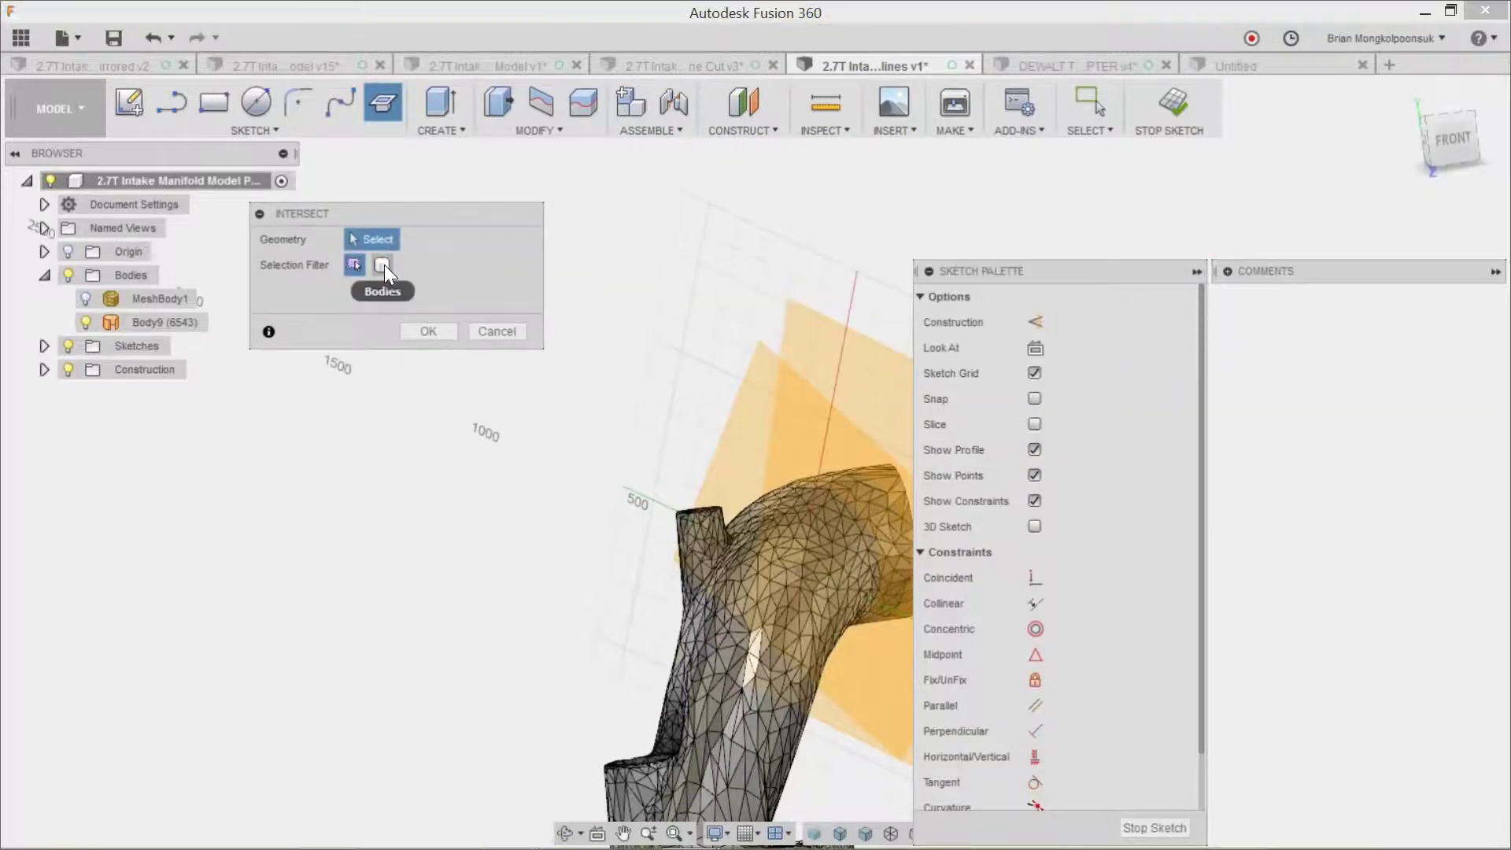
left_click(382, 265)
scroll(717, 455, "down", 3)
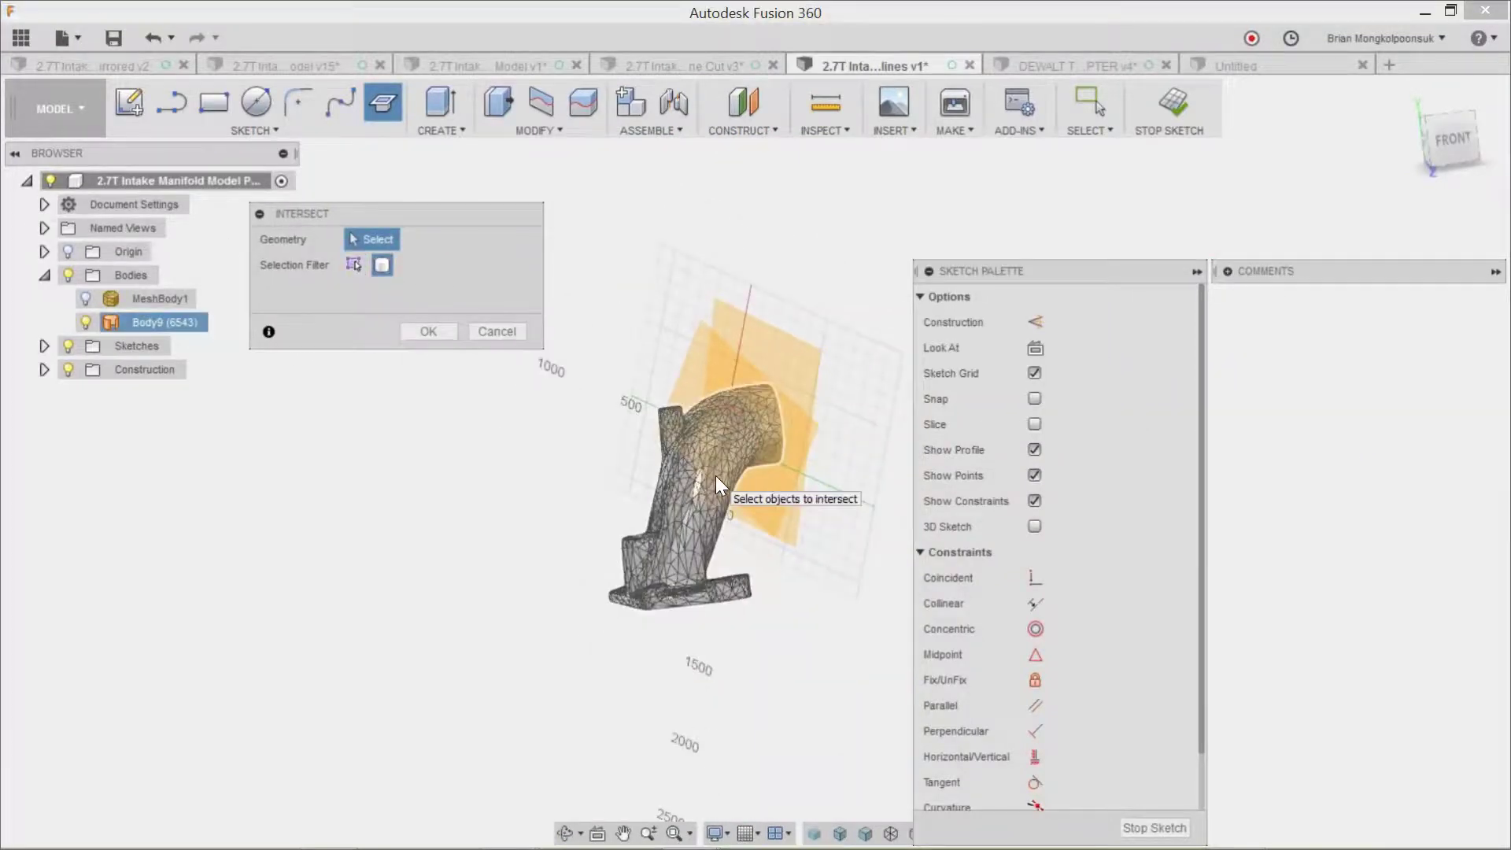
left_click(718, 468)
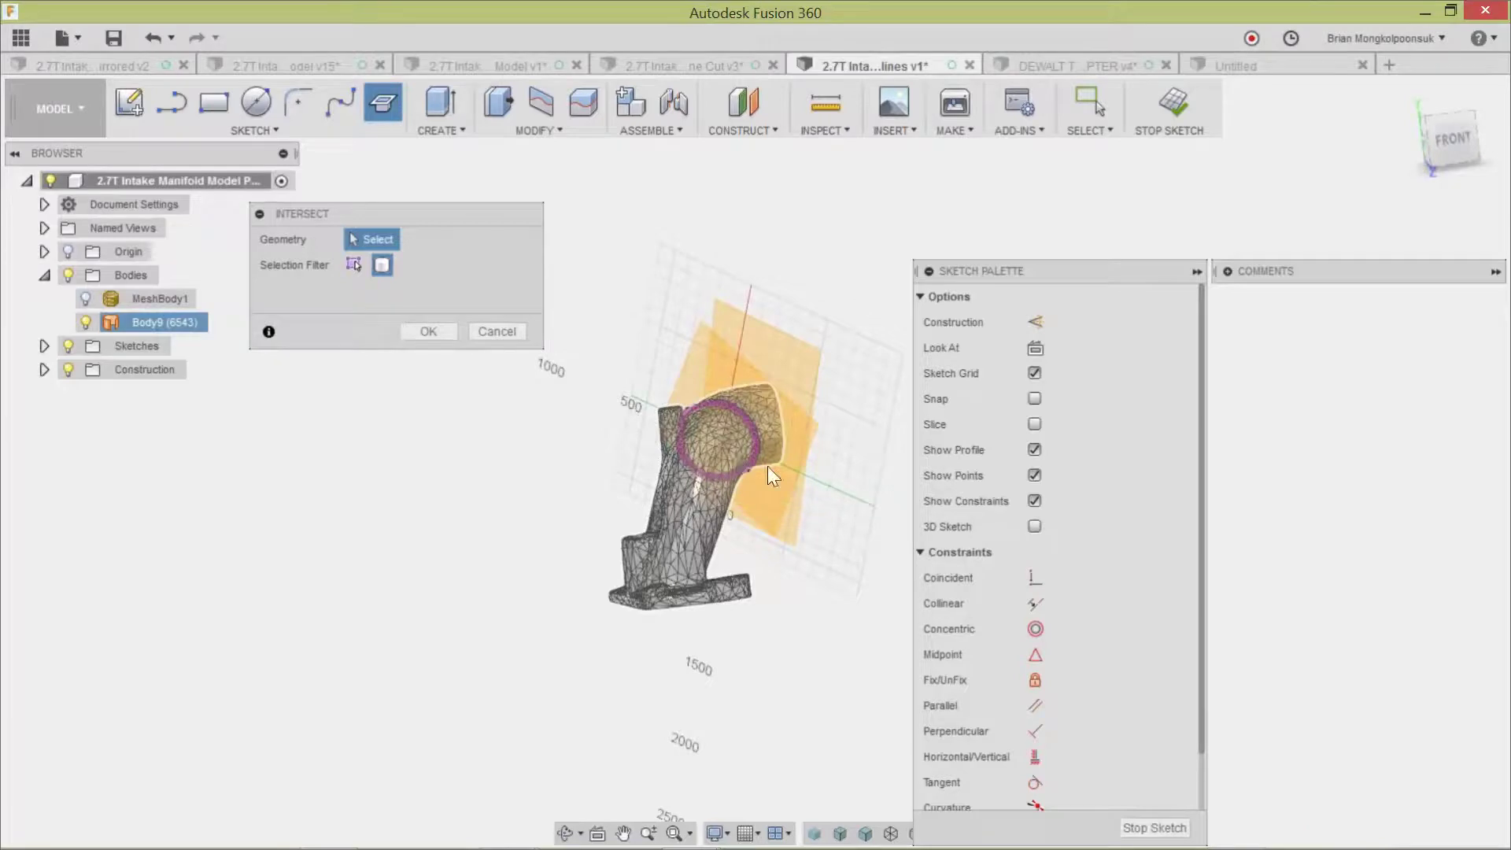
middle_click_drag(767, 468, 732, 450, "shift")
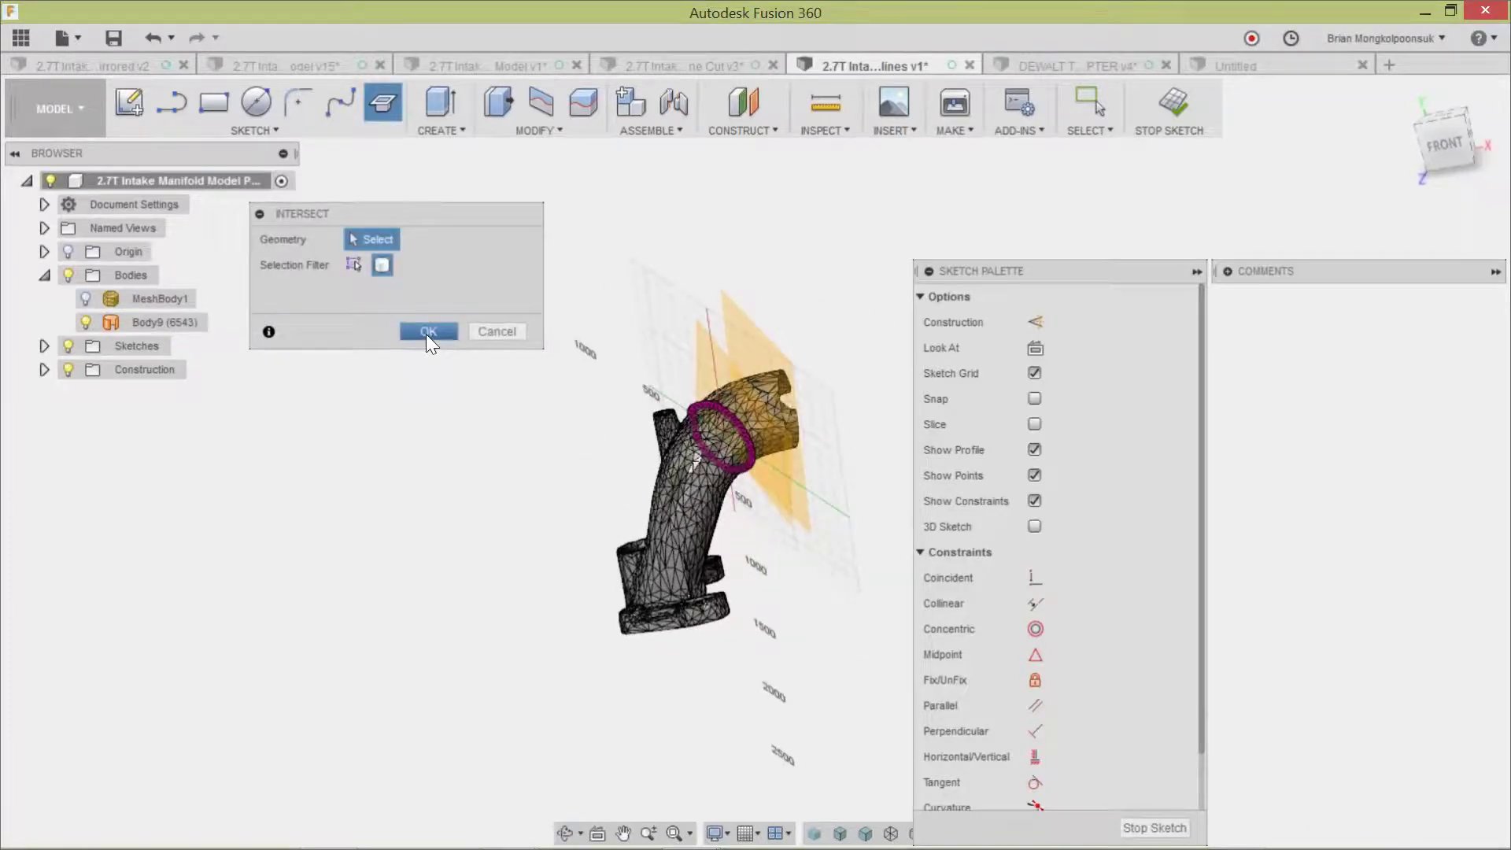
left_click(426, 331)
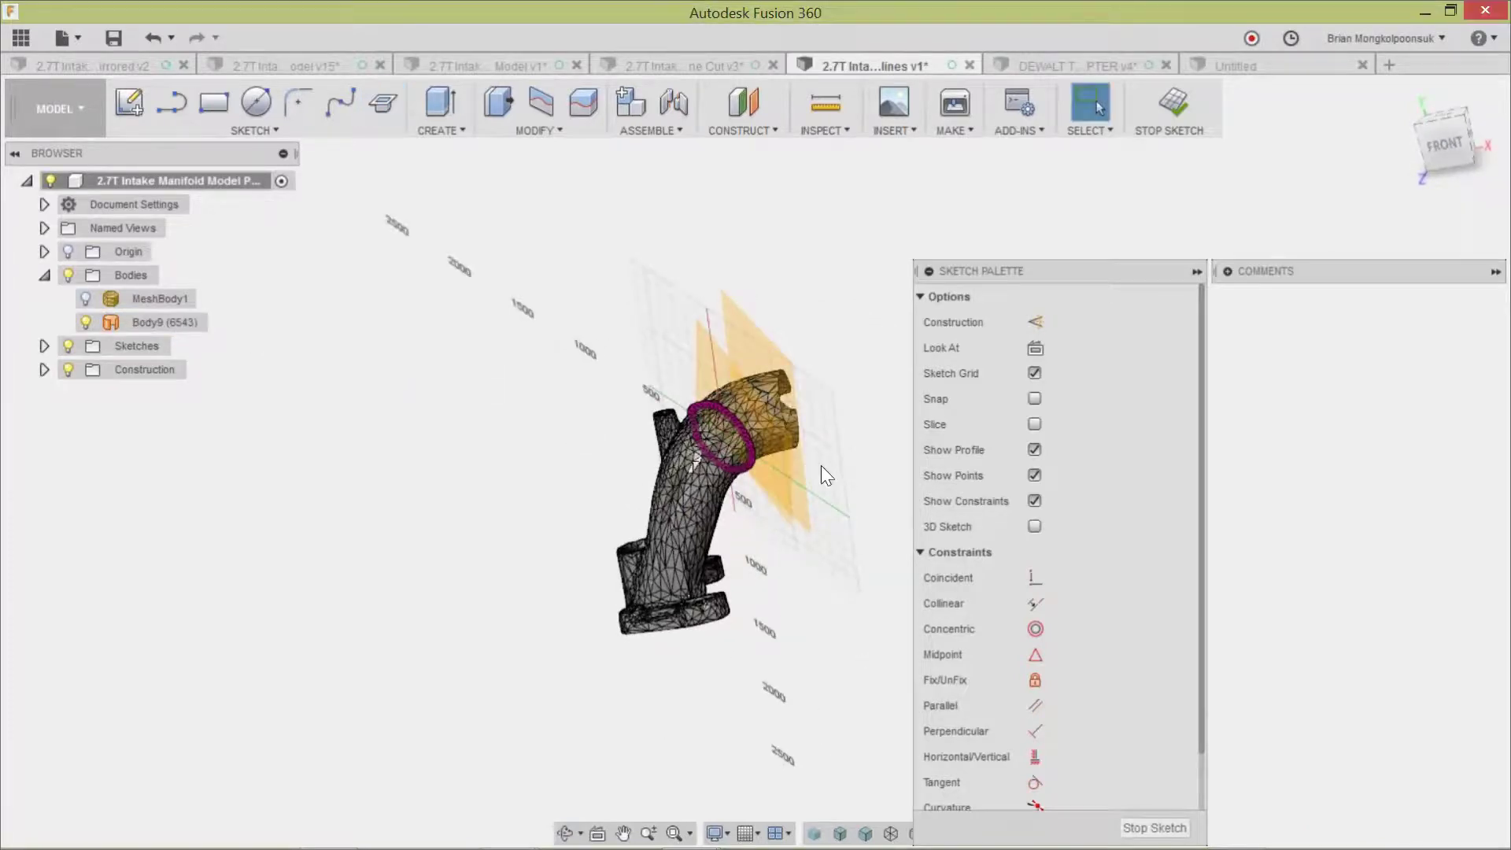
left_click(1154, 826)
right_click(574, 255)
key("Escape")
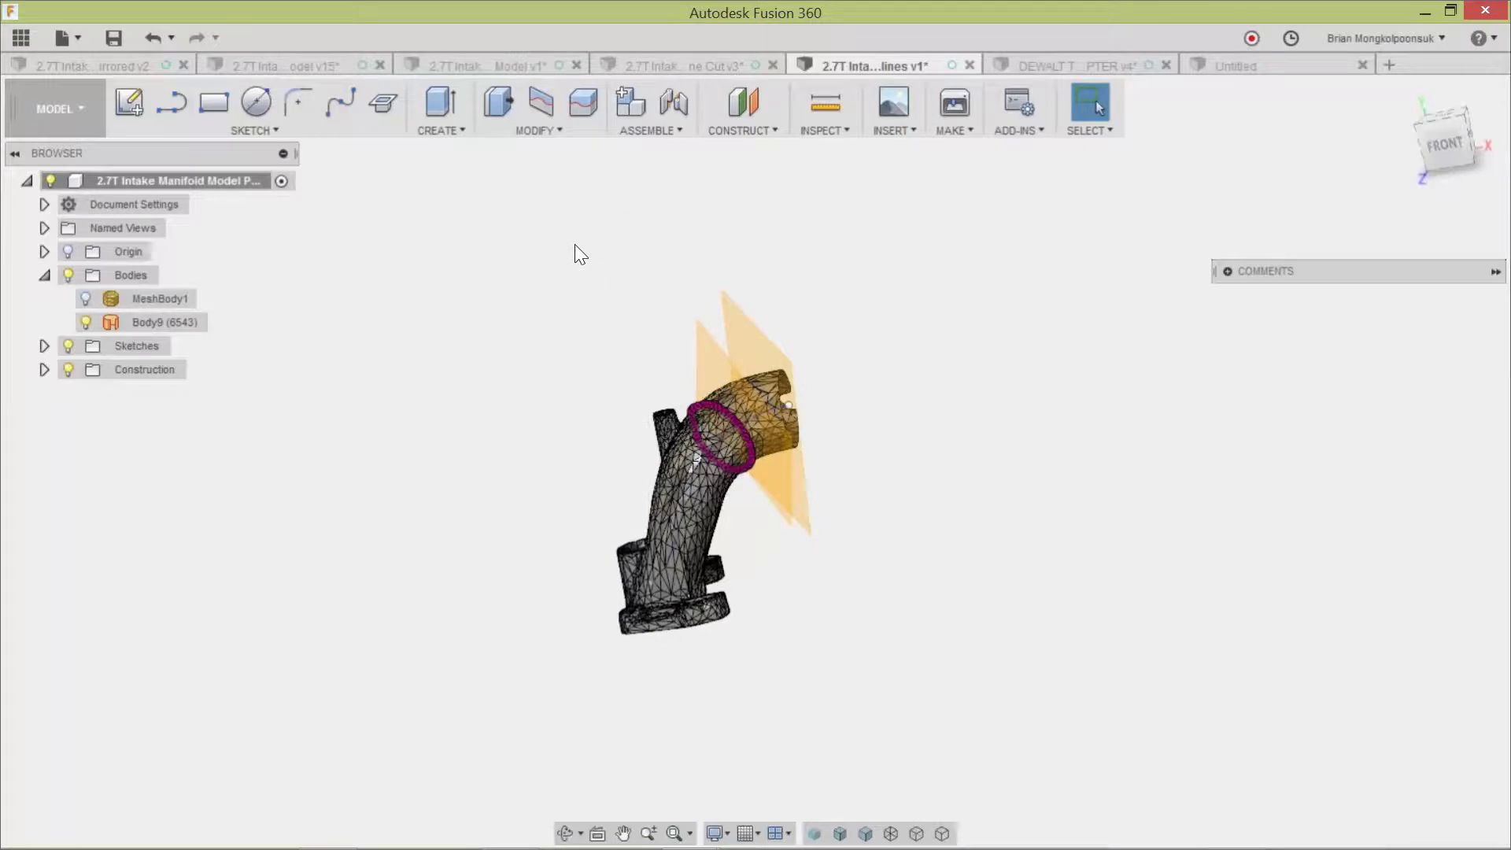
Create an Intersect sketch of Body9 on the middle construction plane and finish the sketch.
left_click(384, 103)
left_click(720, 359)
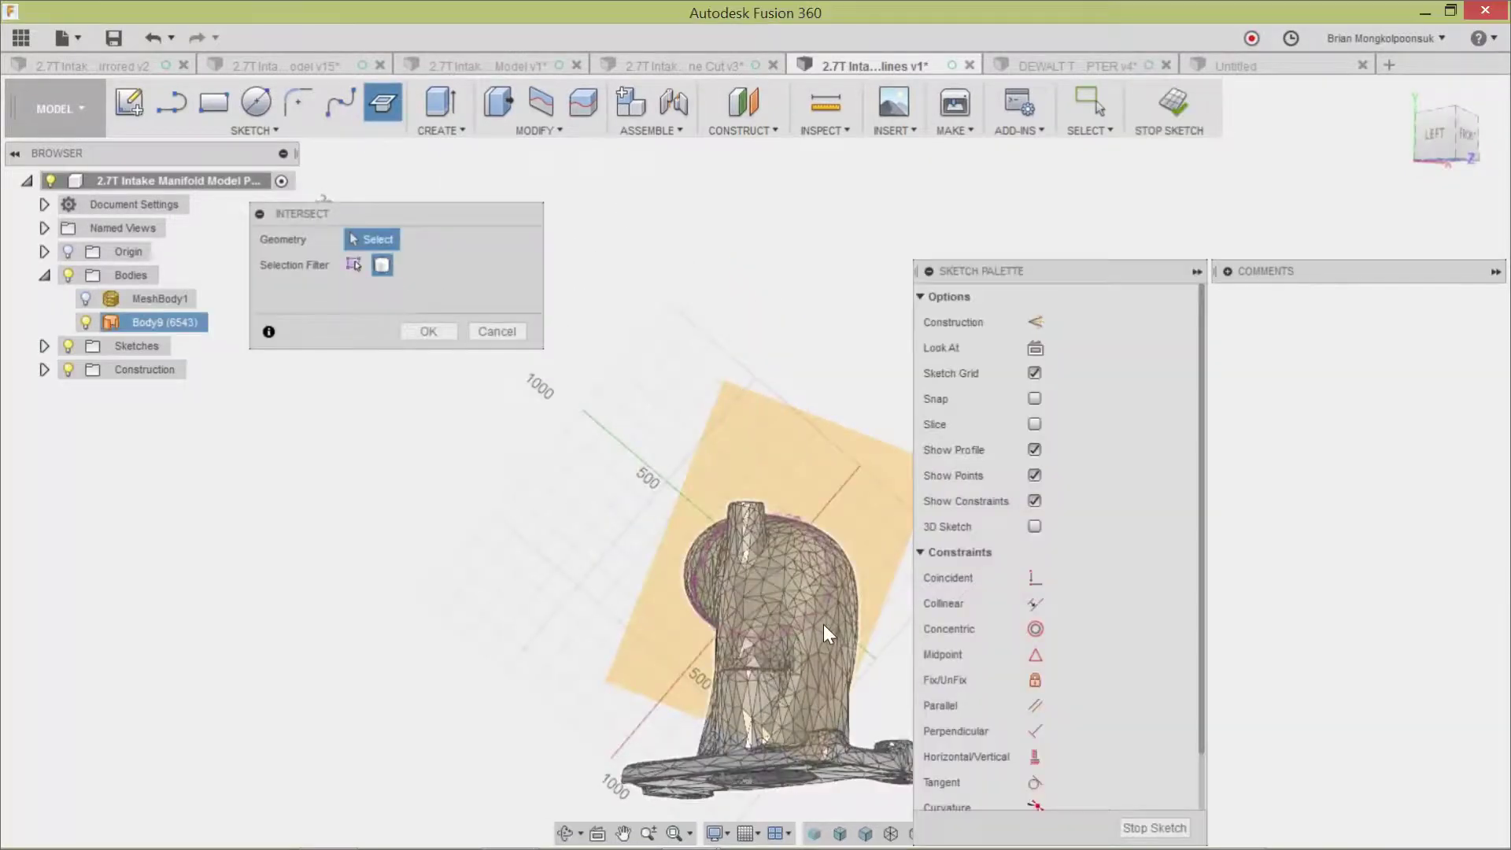
left_click(824, 588)
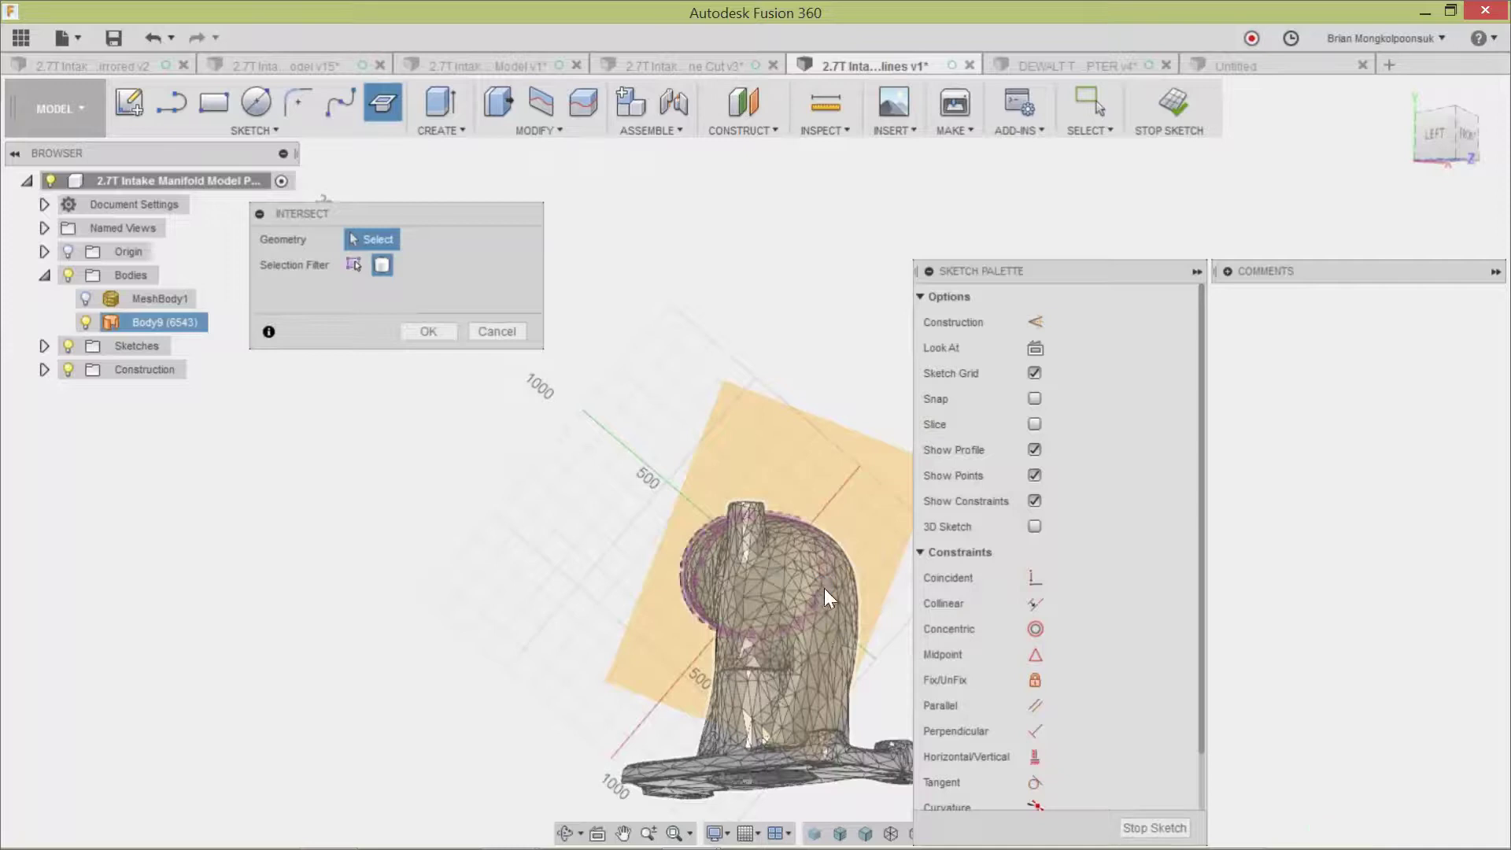
left_click(439, 336)
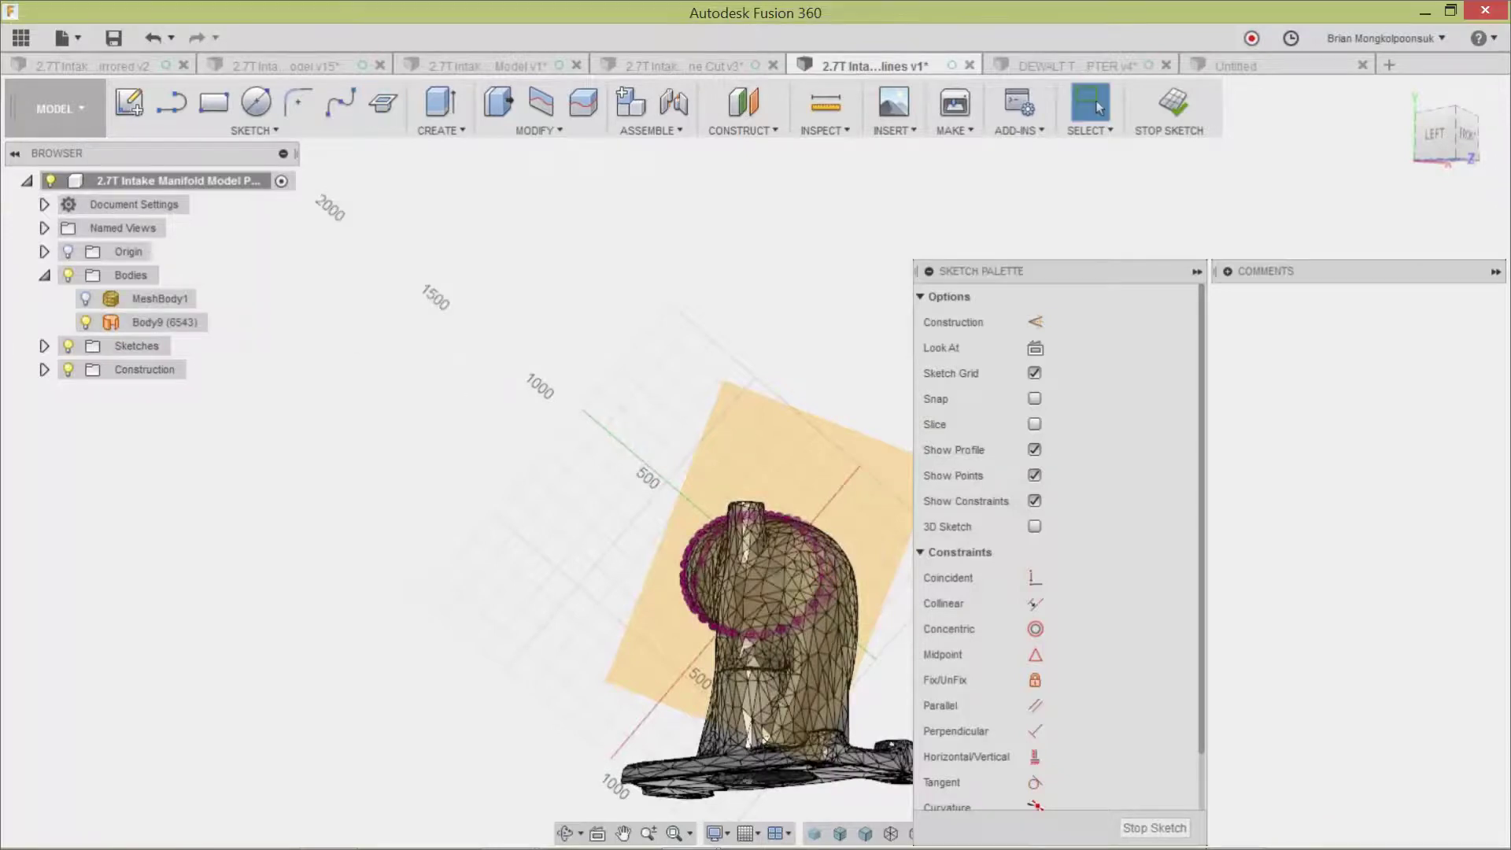
left_click(1155, 828)
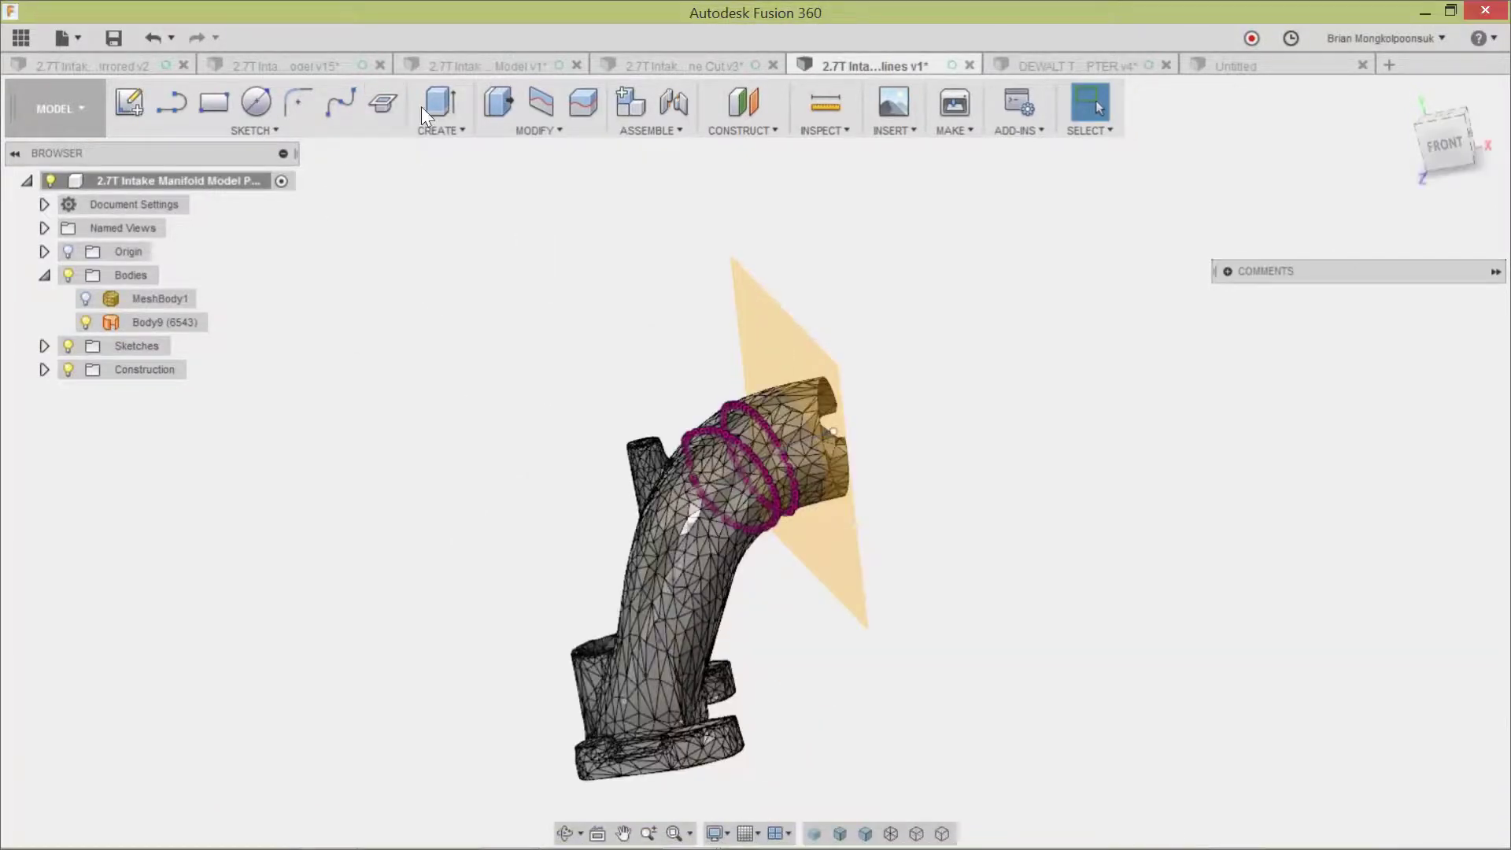
Create an Intersect sketch of Body9 on the remaining construction plane nearest the runner's open end and finish the sketch.
left_click(383, 104)
left_click(743, 308)
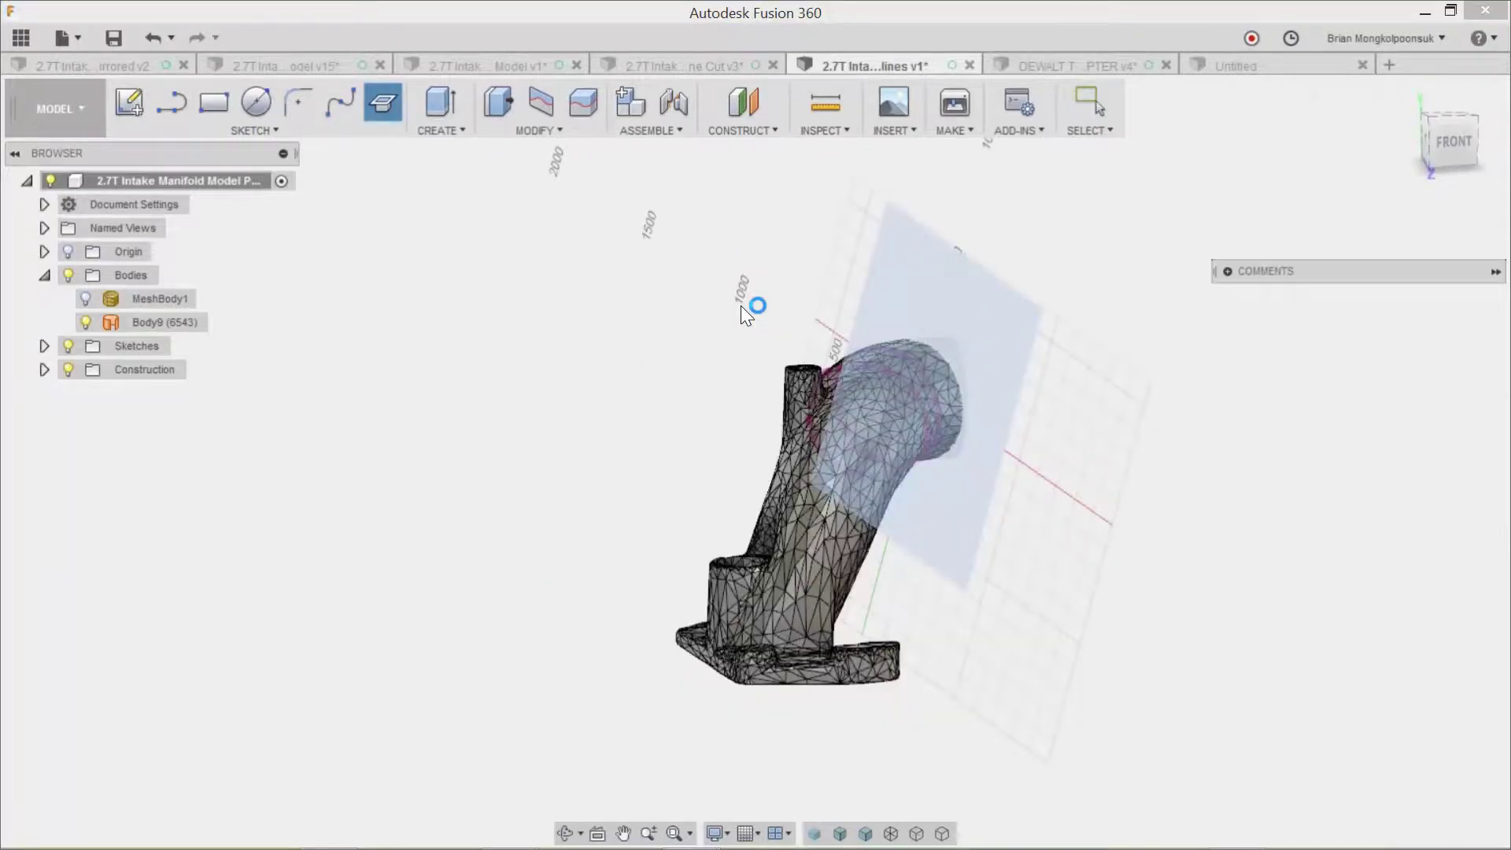
left_click(374, 260)
scroll(393, 560, "down", 5)
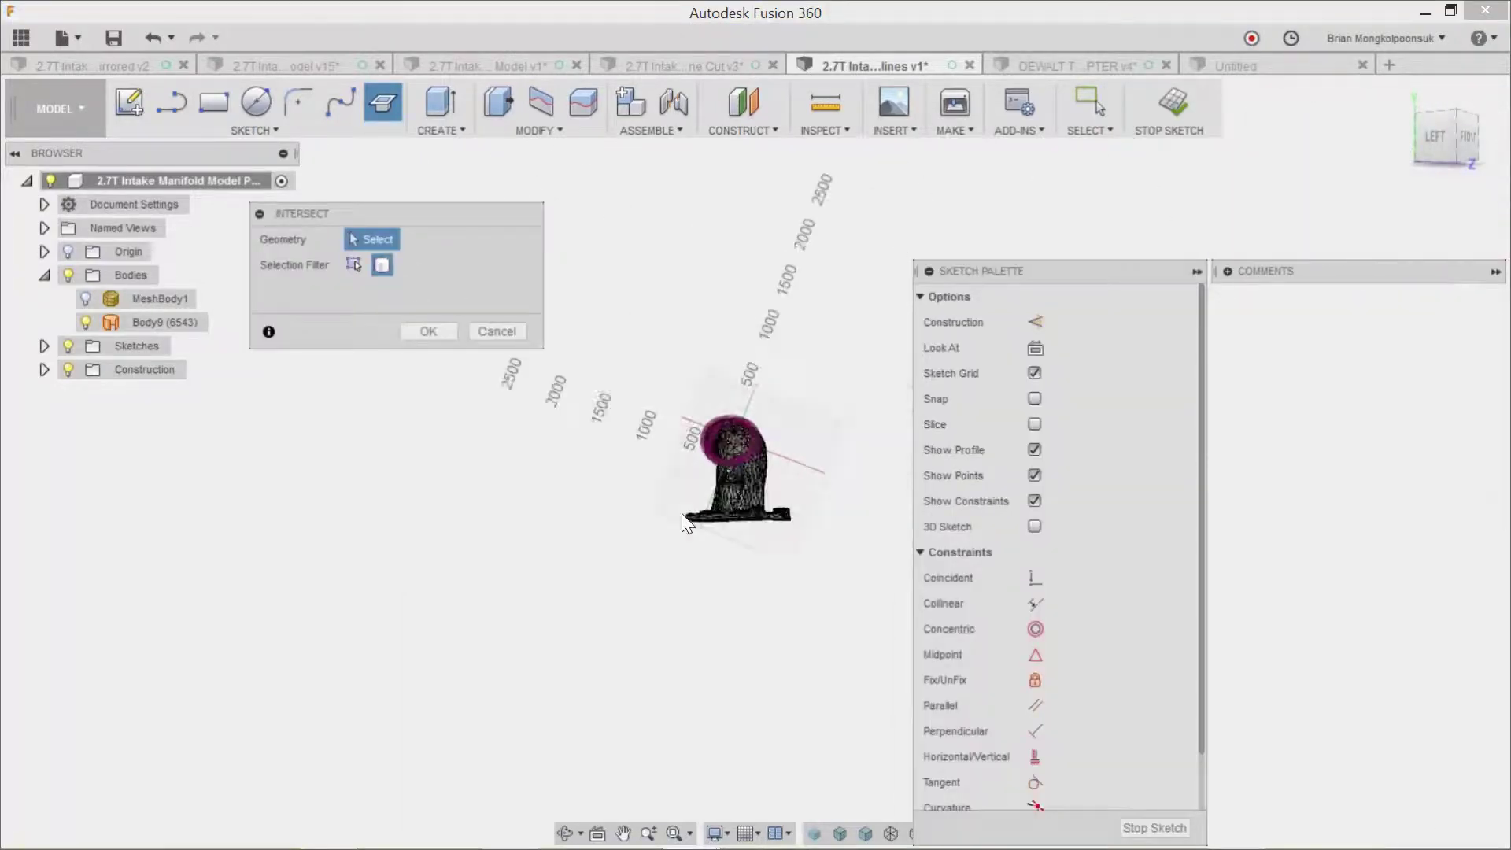
scroll(750, 493, "up", 3)
left_click(773, 488)
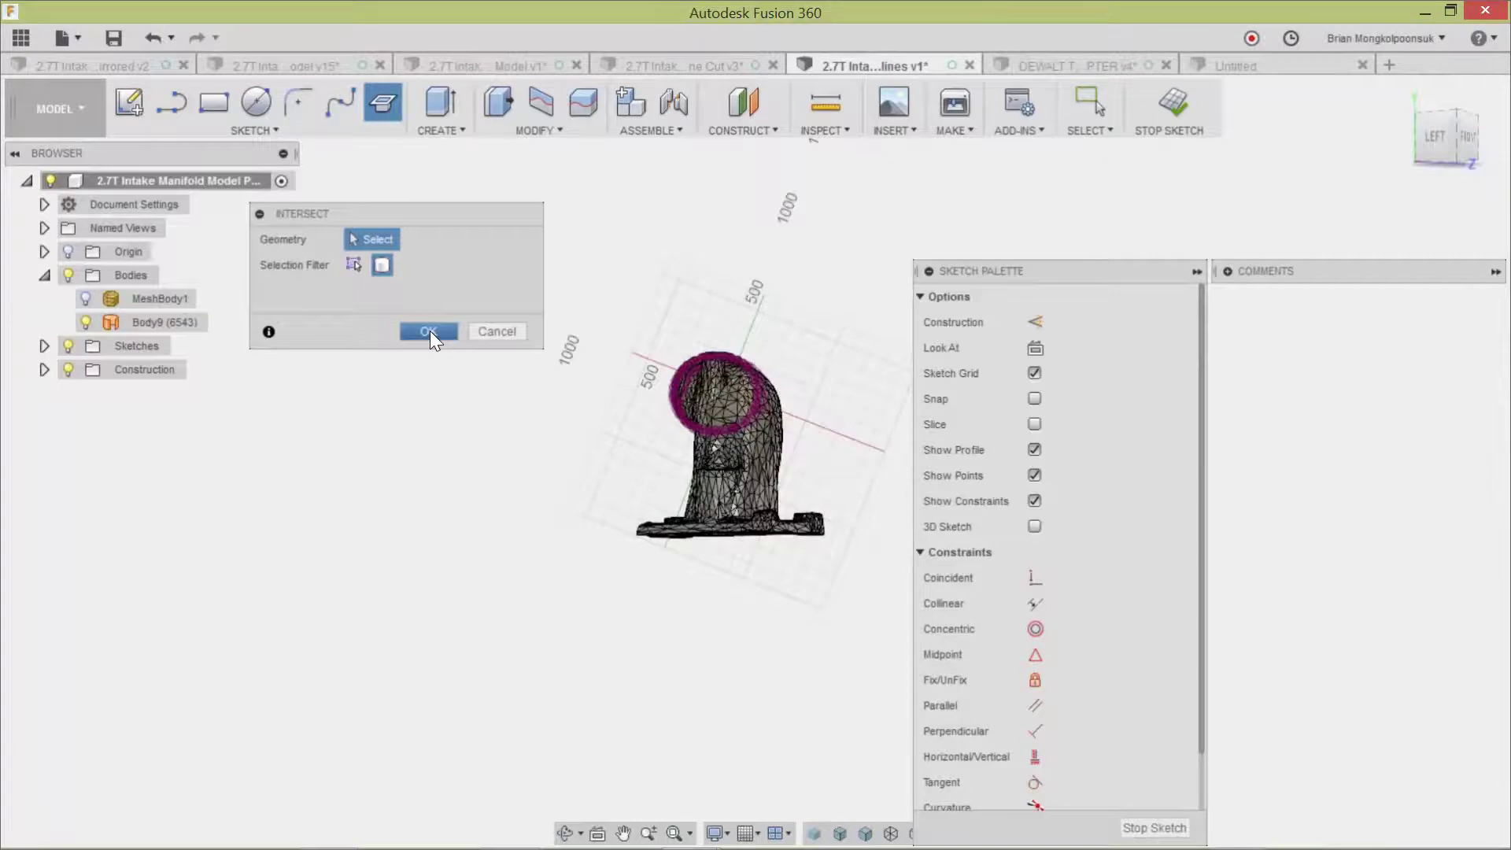
left_click(428, 332)
middle_click_drag(758, 376, 681, 415, "shift")
left_click(1154, 827)
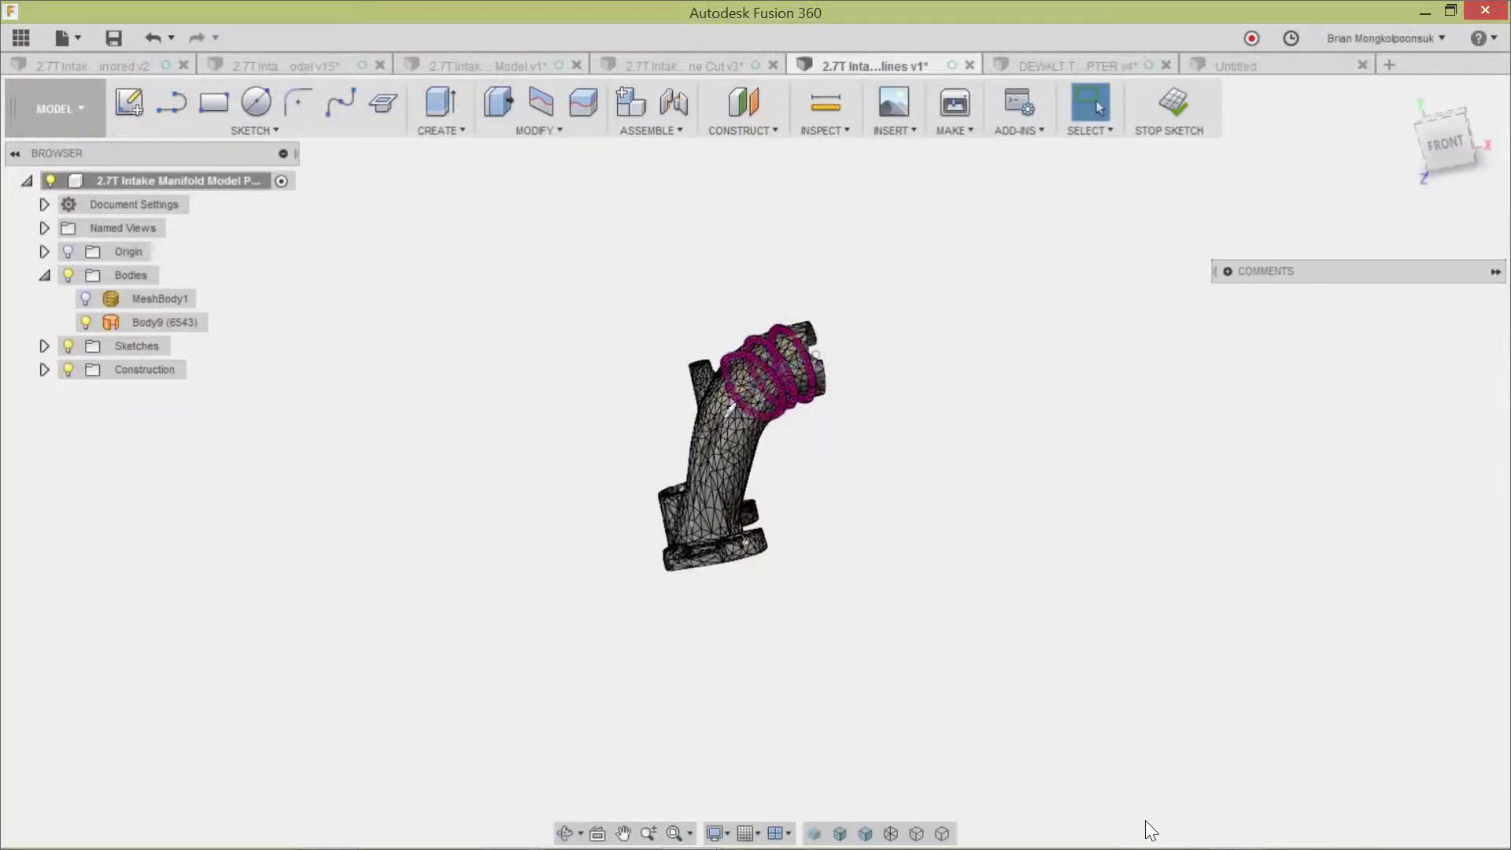
Hide Body9 to leave only the centreline spline and the three section sketches on display.
scroll(833, 408, "up", 3)
left_click(88, 321)
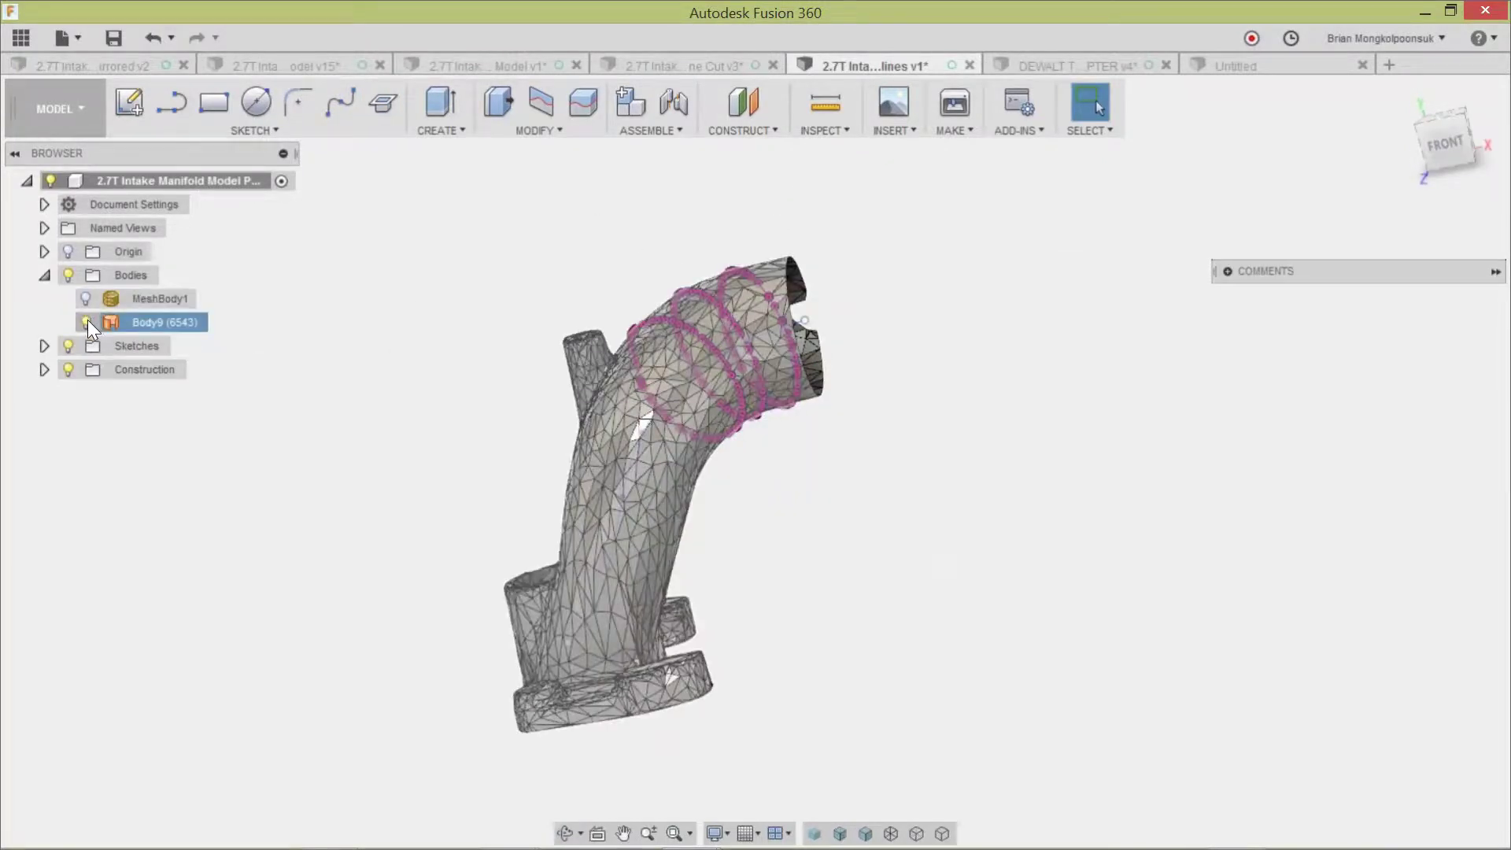
key("v")
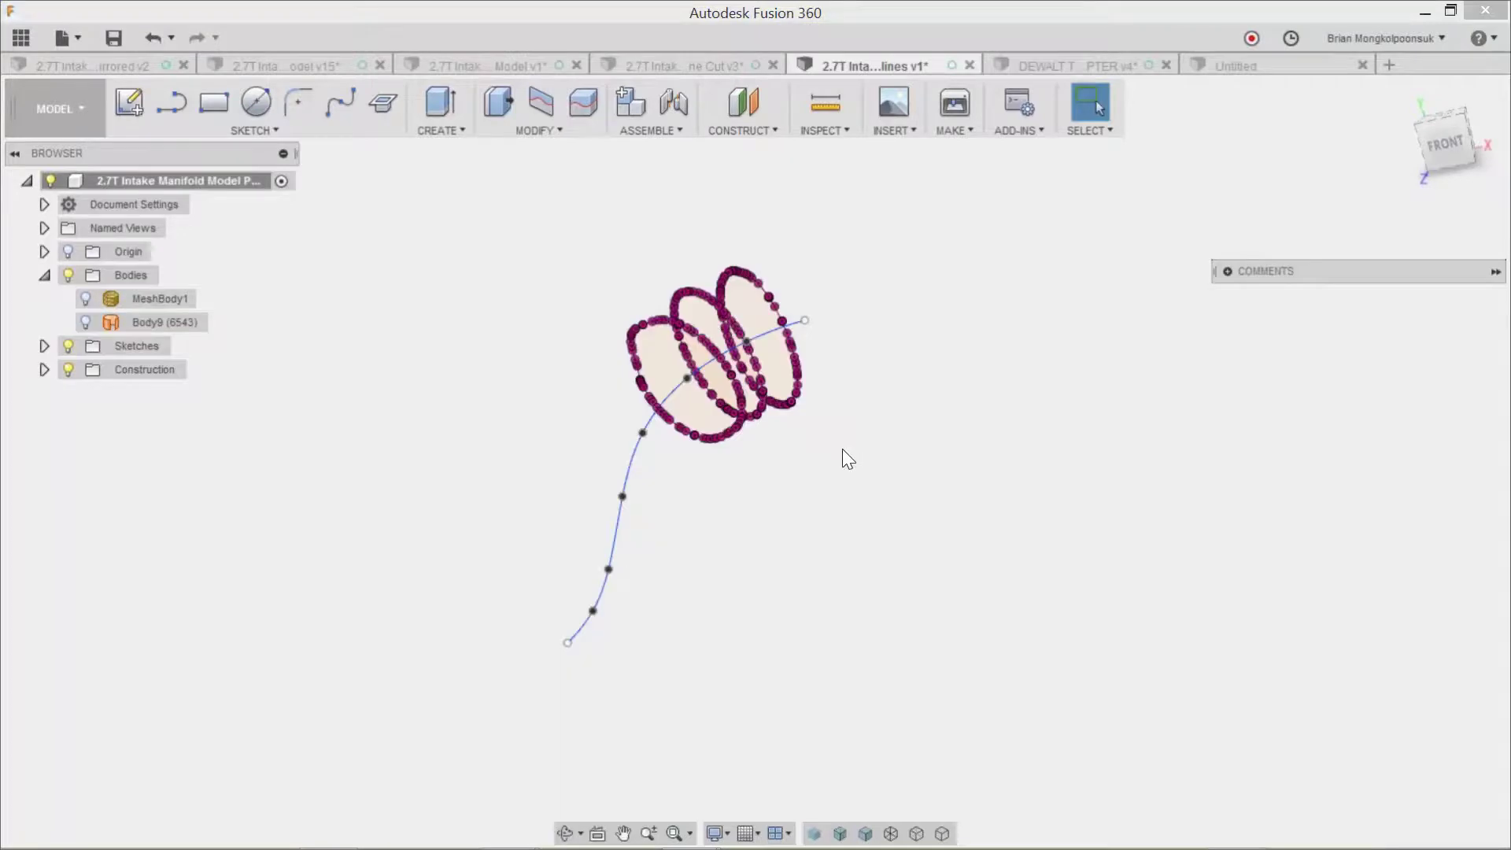
mouse_move(802, 442)
middle_mouse_down("shift")
mouse_move(752, 451)
mouse_move(867, 439)
middle_mouse_up("shift")
Switch to the Sculpt workspace and loft between the two section profiles nearest the flange with the New Body operation.
left_click(48, 130)
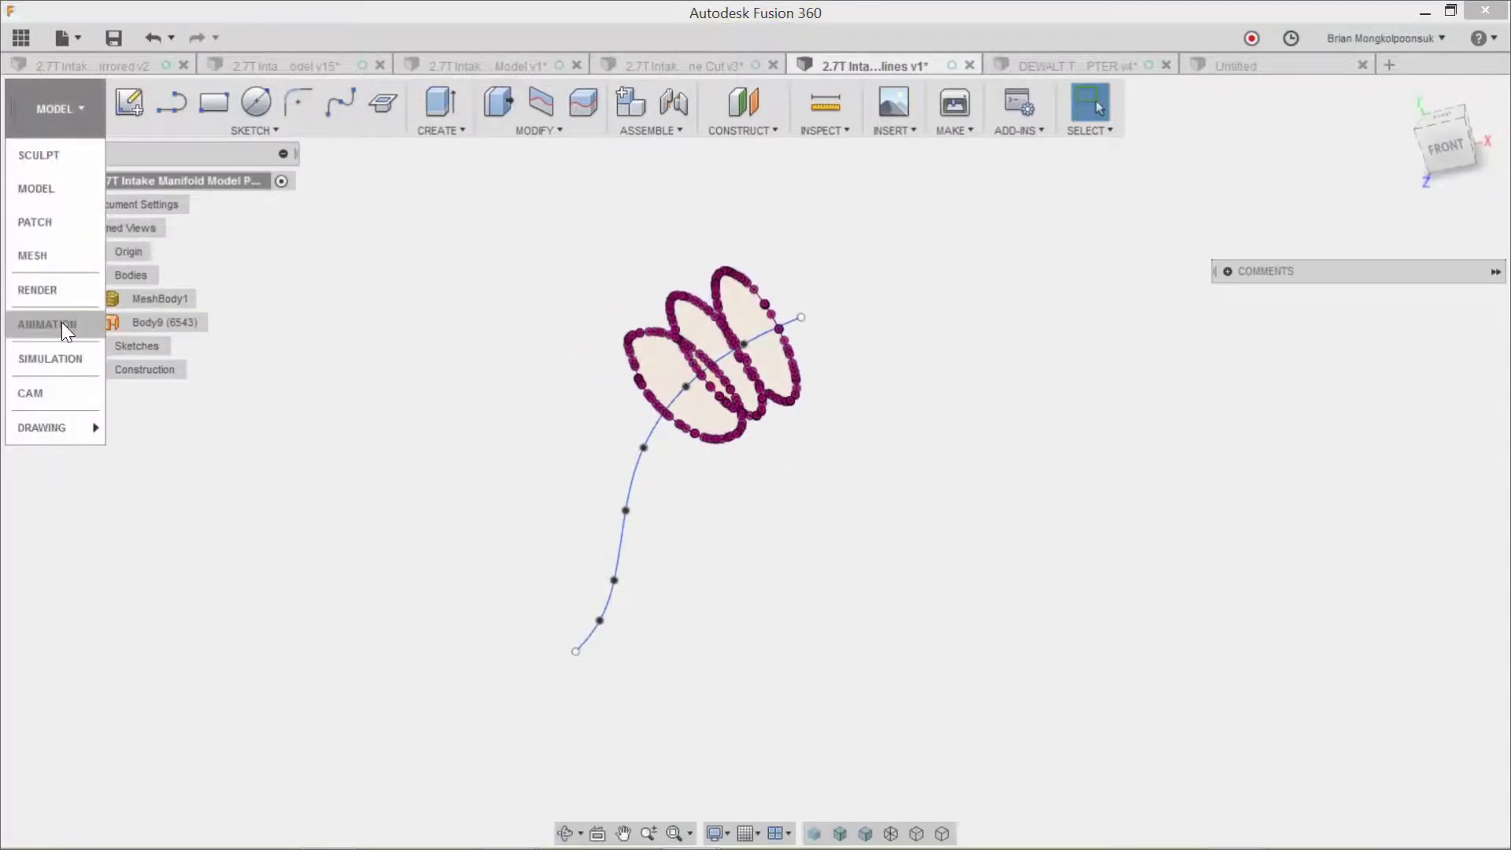
left_click(54, 157)
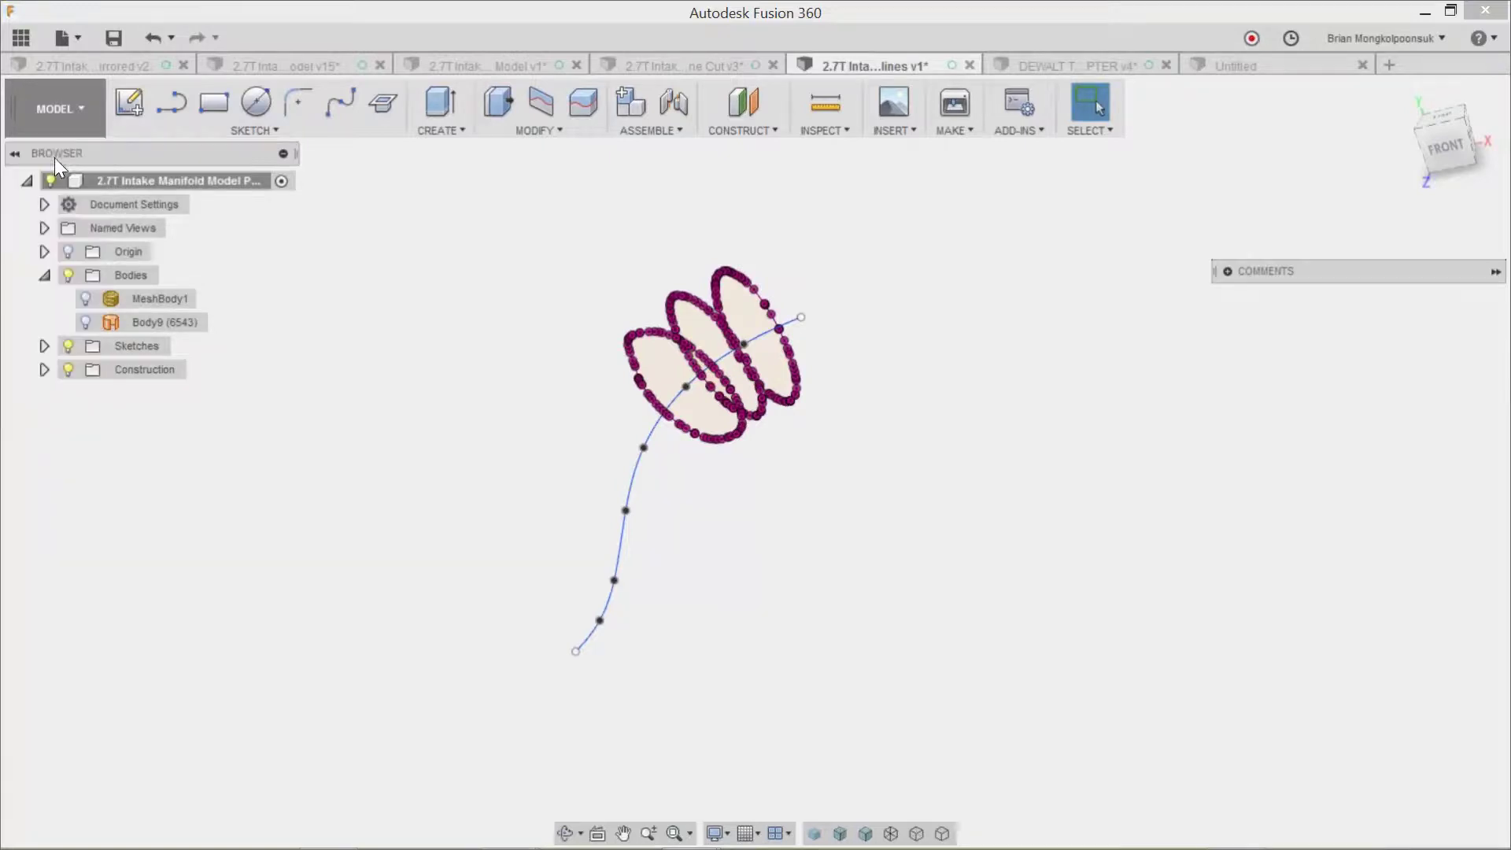
left_click(213, 102)
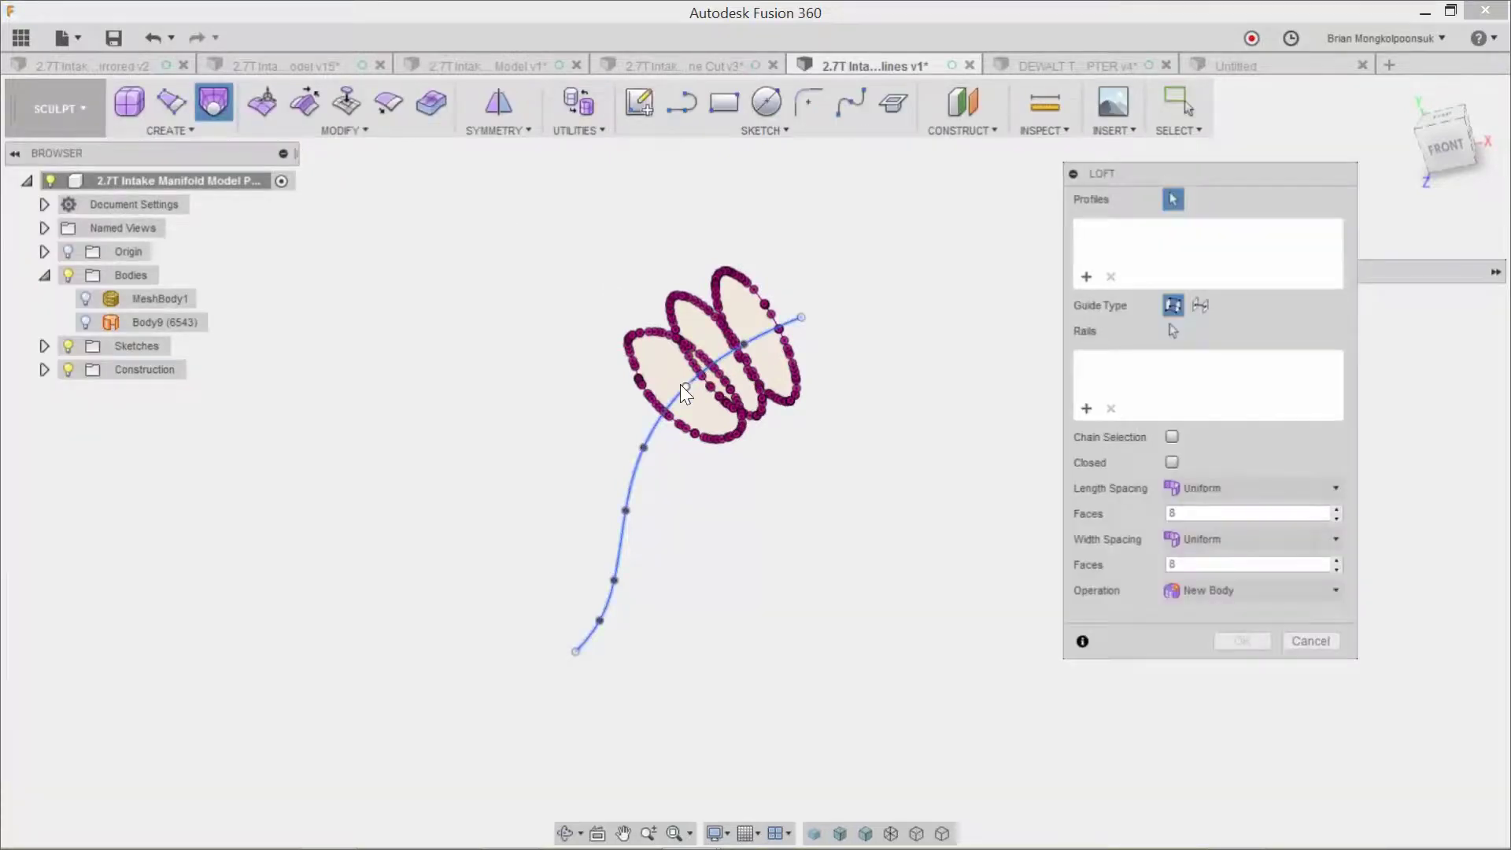
scroll(680, 384, "up", 2)
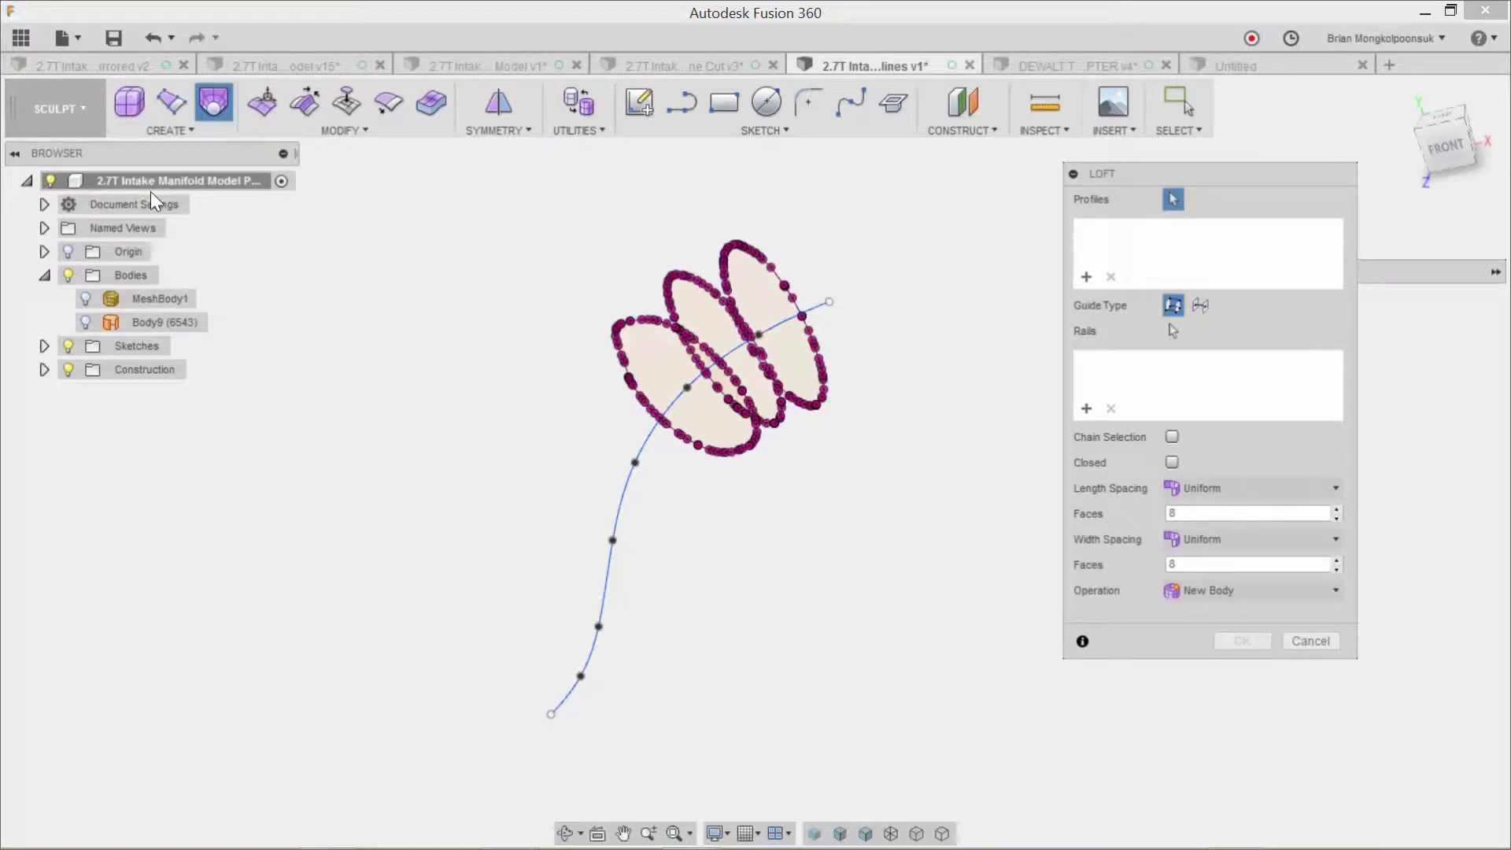
scroll(530, 340, "up", 2)
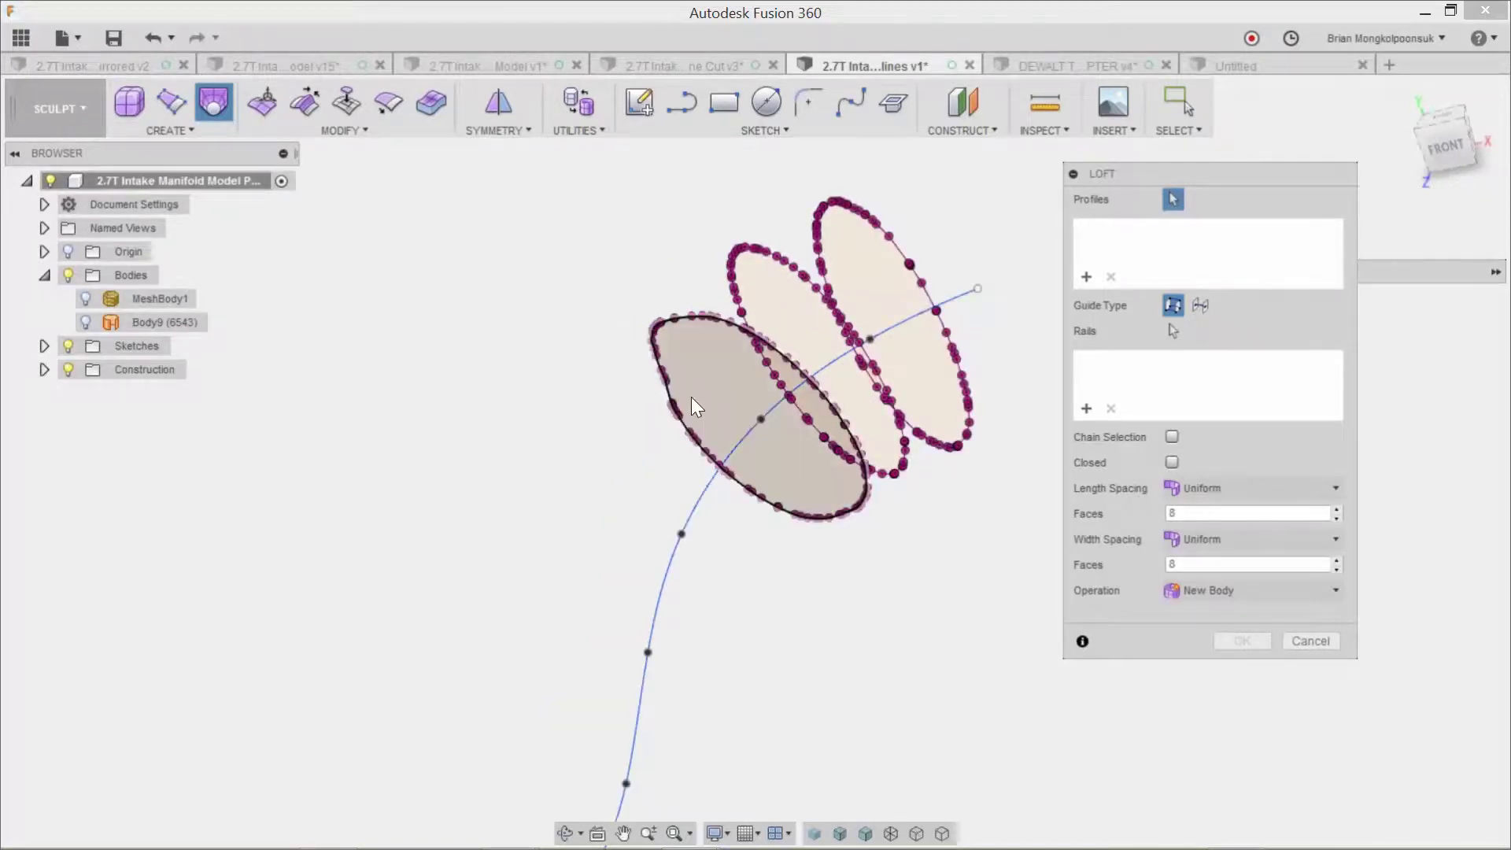
left_click(715, 378)
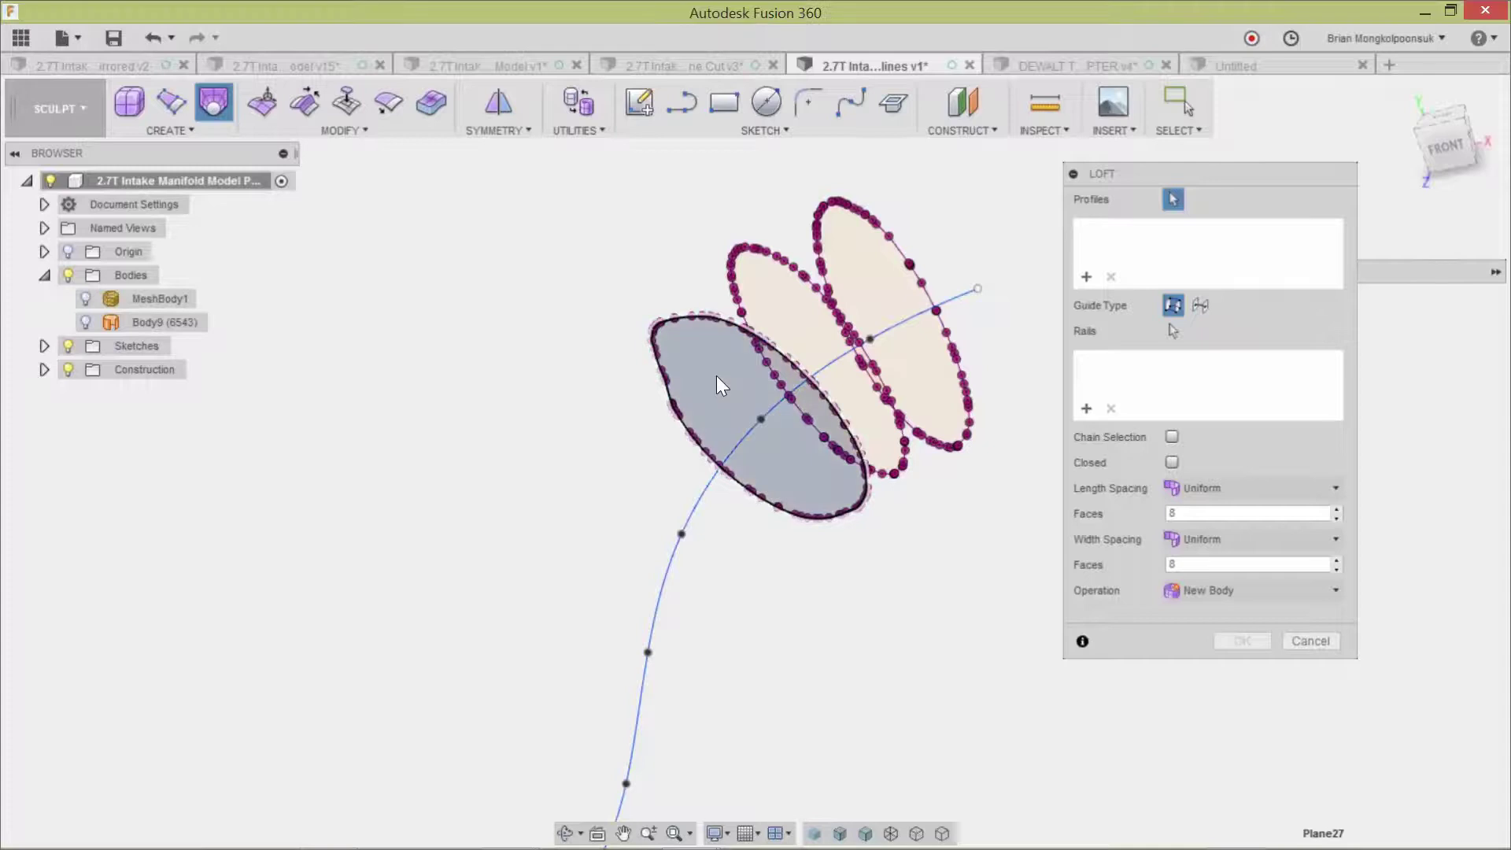
left_click(783, 302)
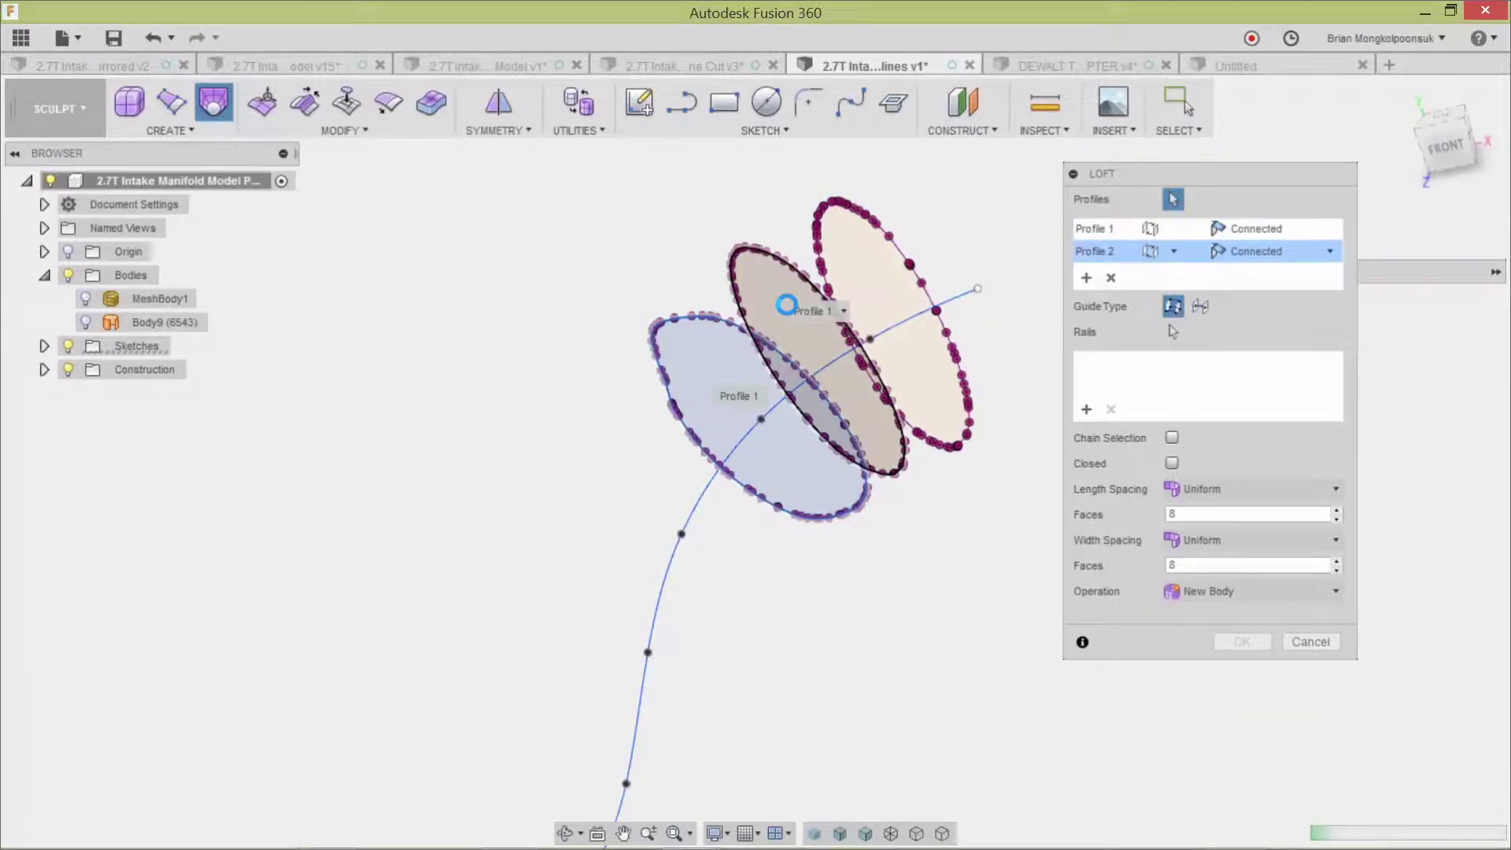
scroll(942, 511, "up", 2)
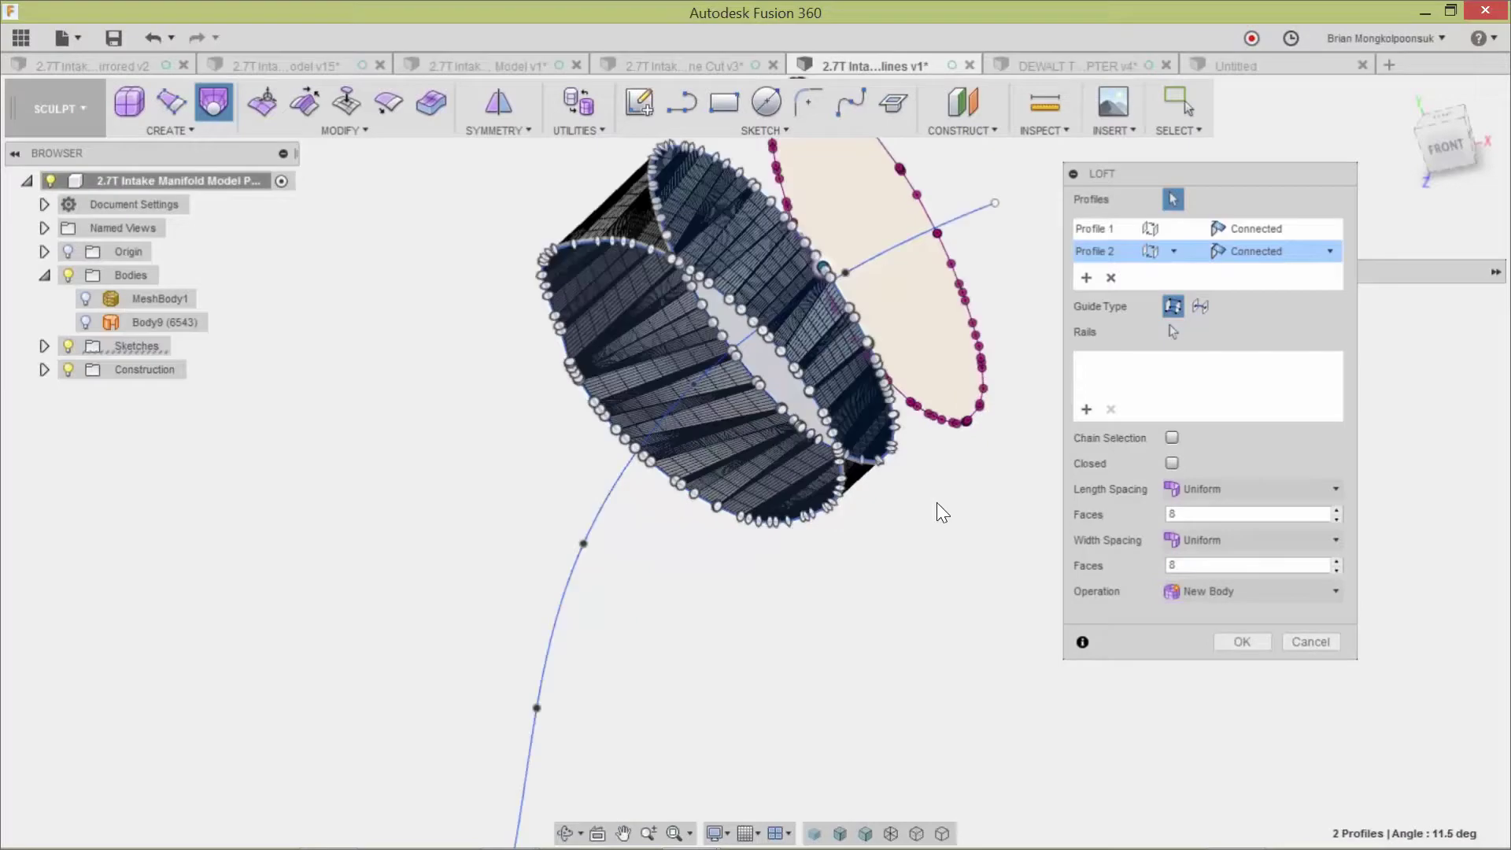
middle_click_drag(936, 502, 858, 528, "shift")
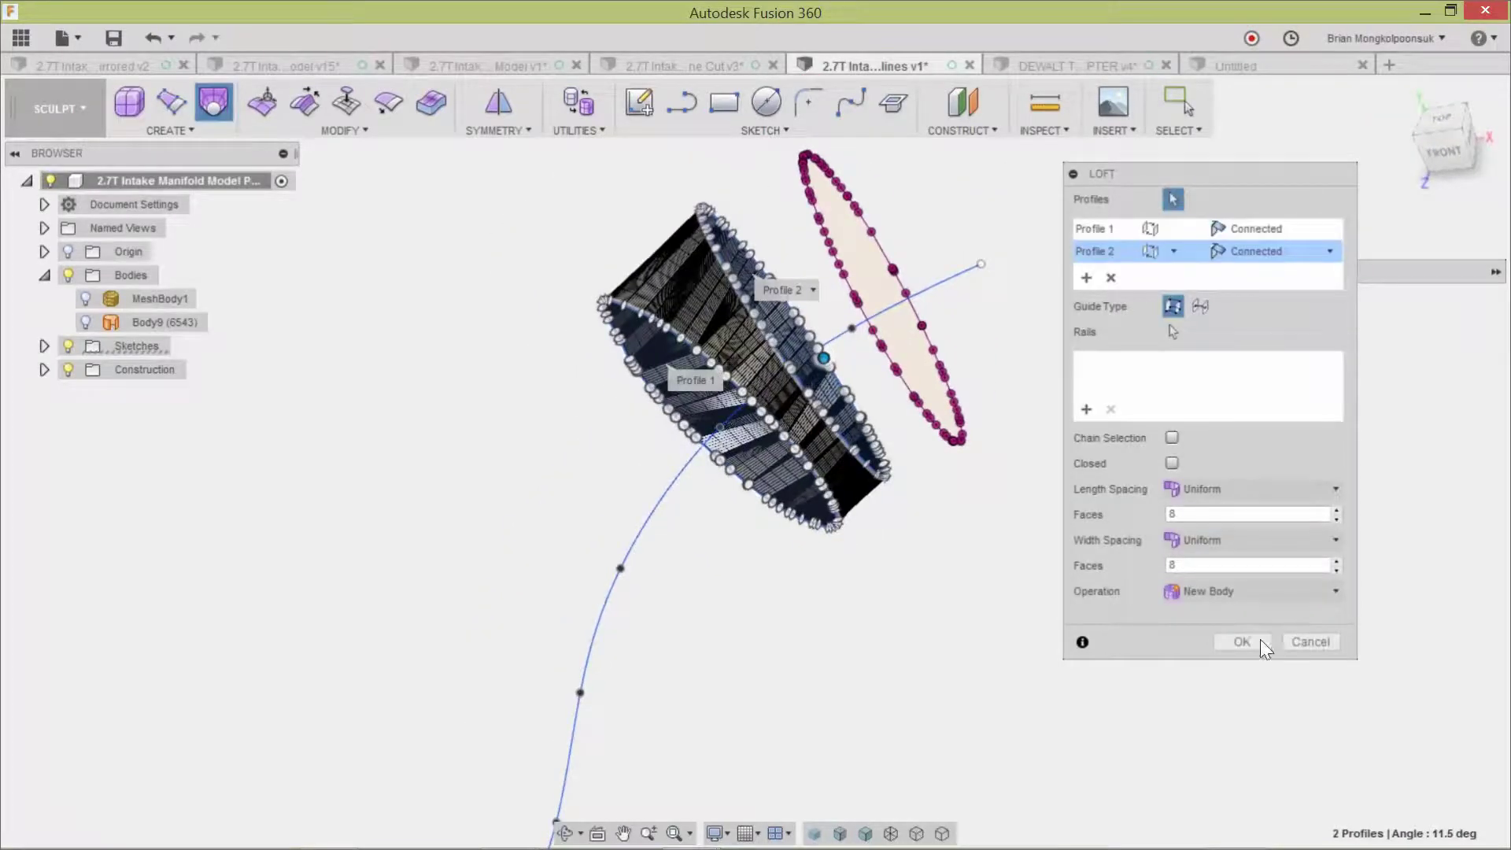
left_click(1253, 644)
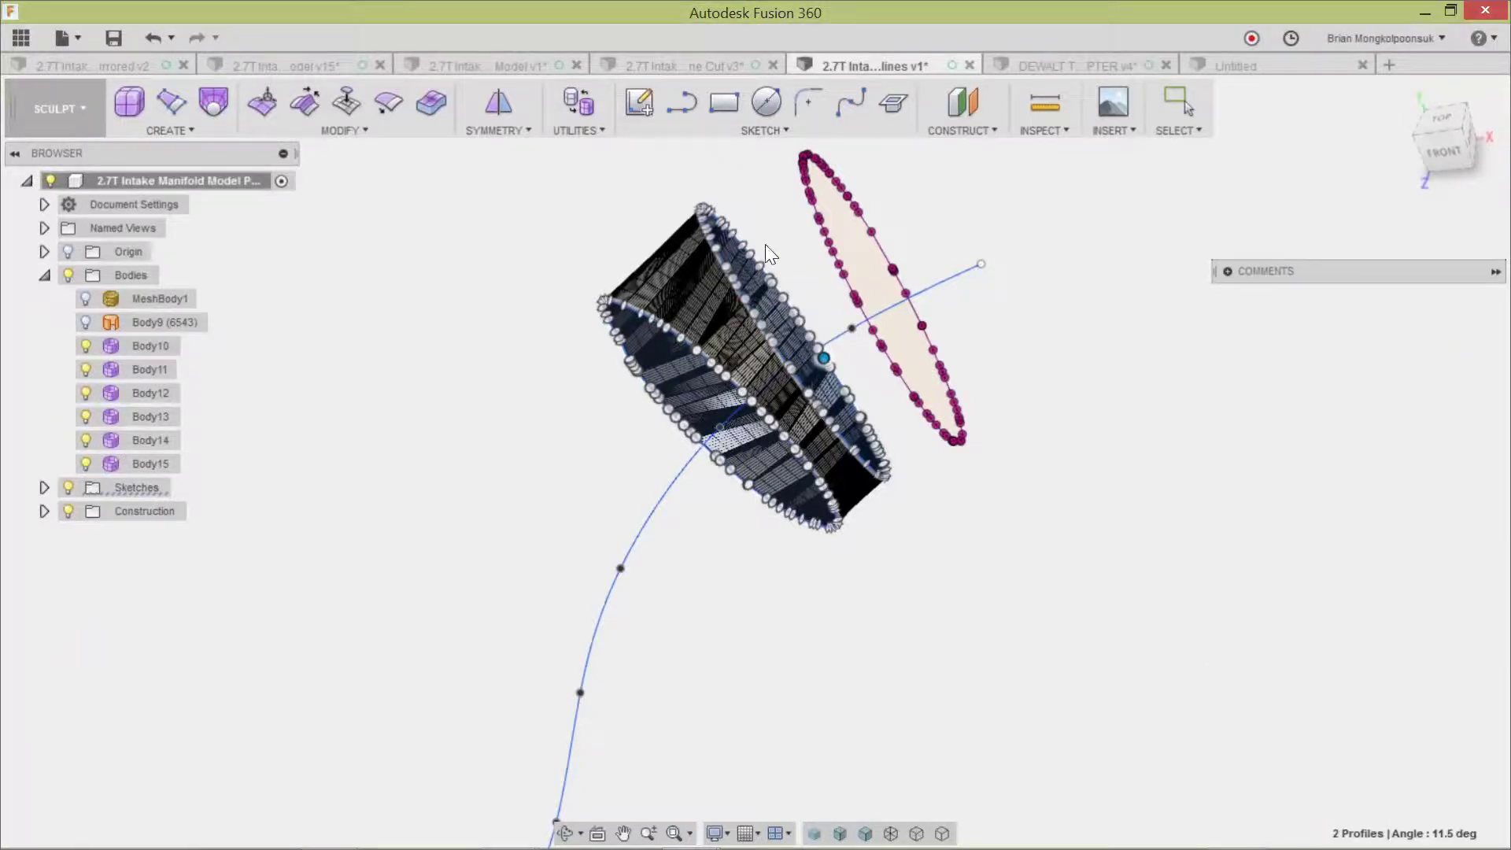
Display the loft shaded without edges and examine its surface quality from several angles.
middle_click_drag(778, 287, 880, 411, "shift")
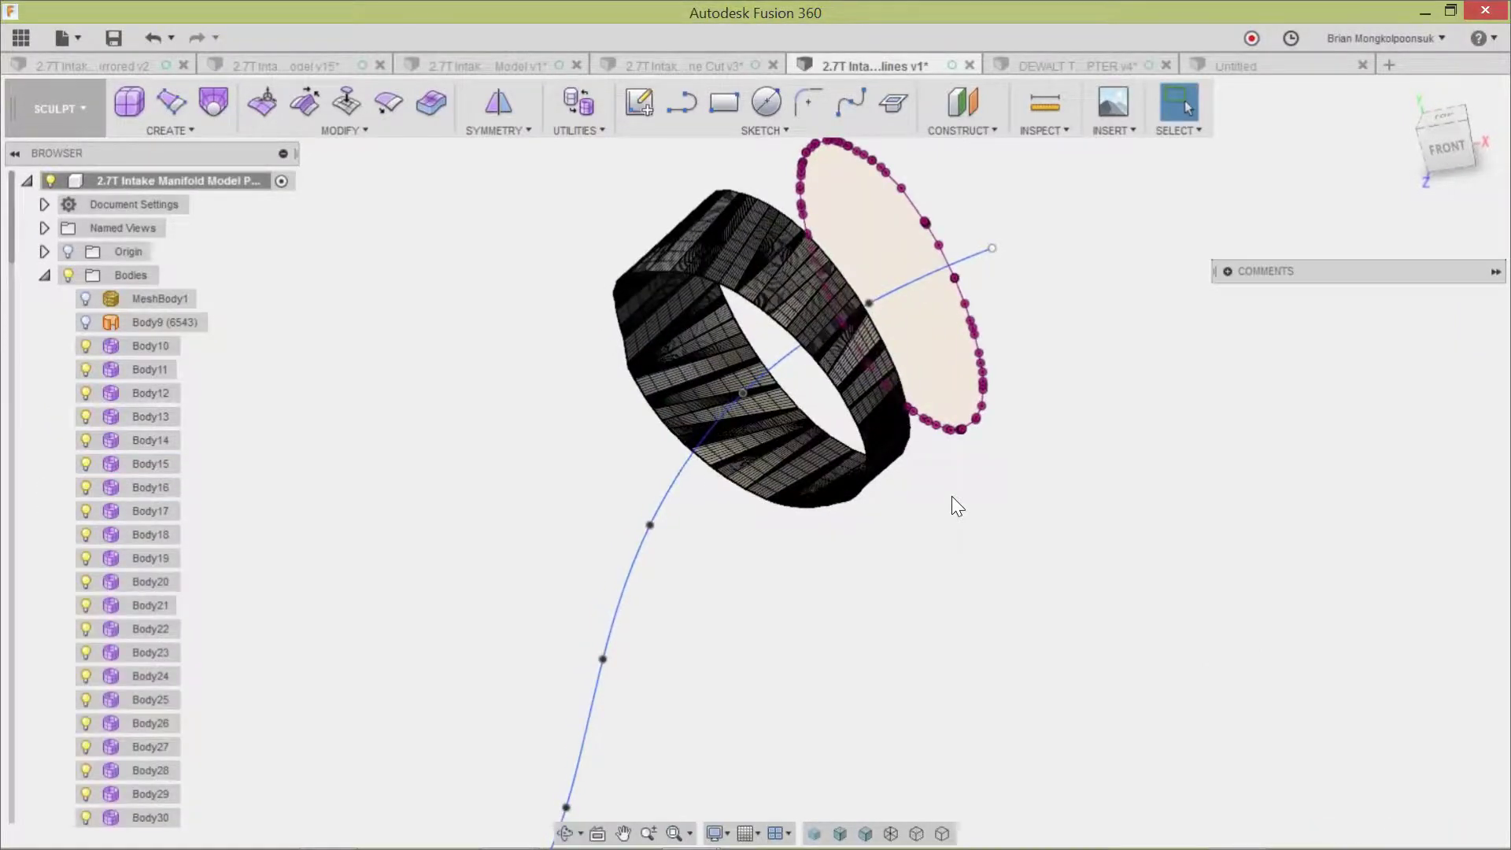
scroll(952, 490, "up", 1)
scroll(954, 489, "down", 2)
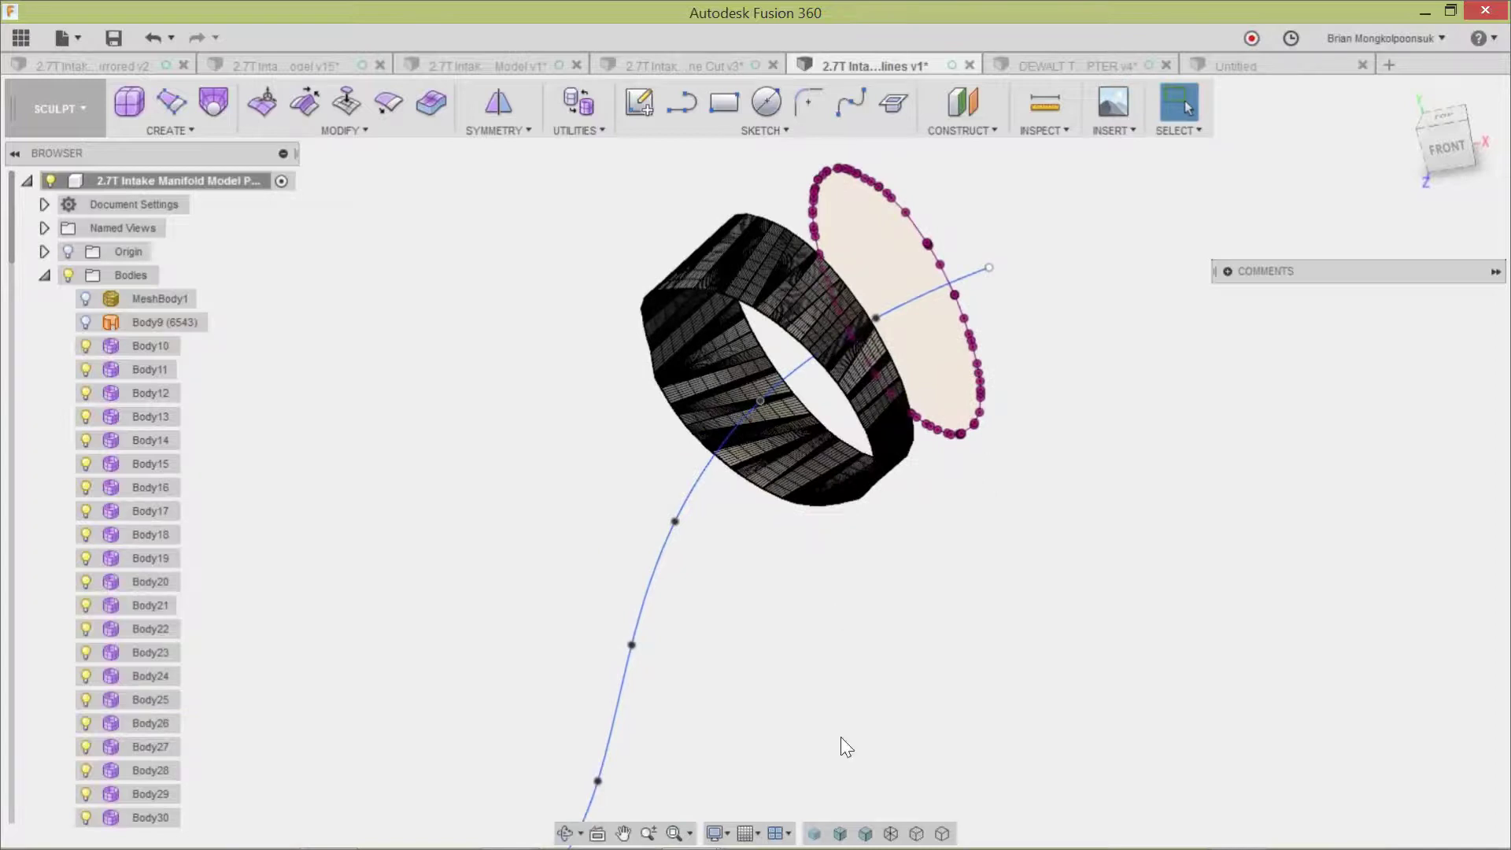
left_click(815, 833)
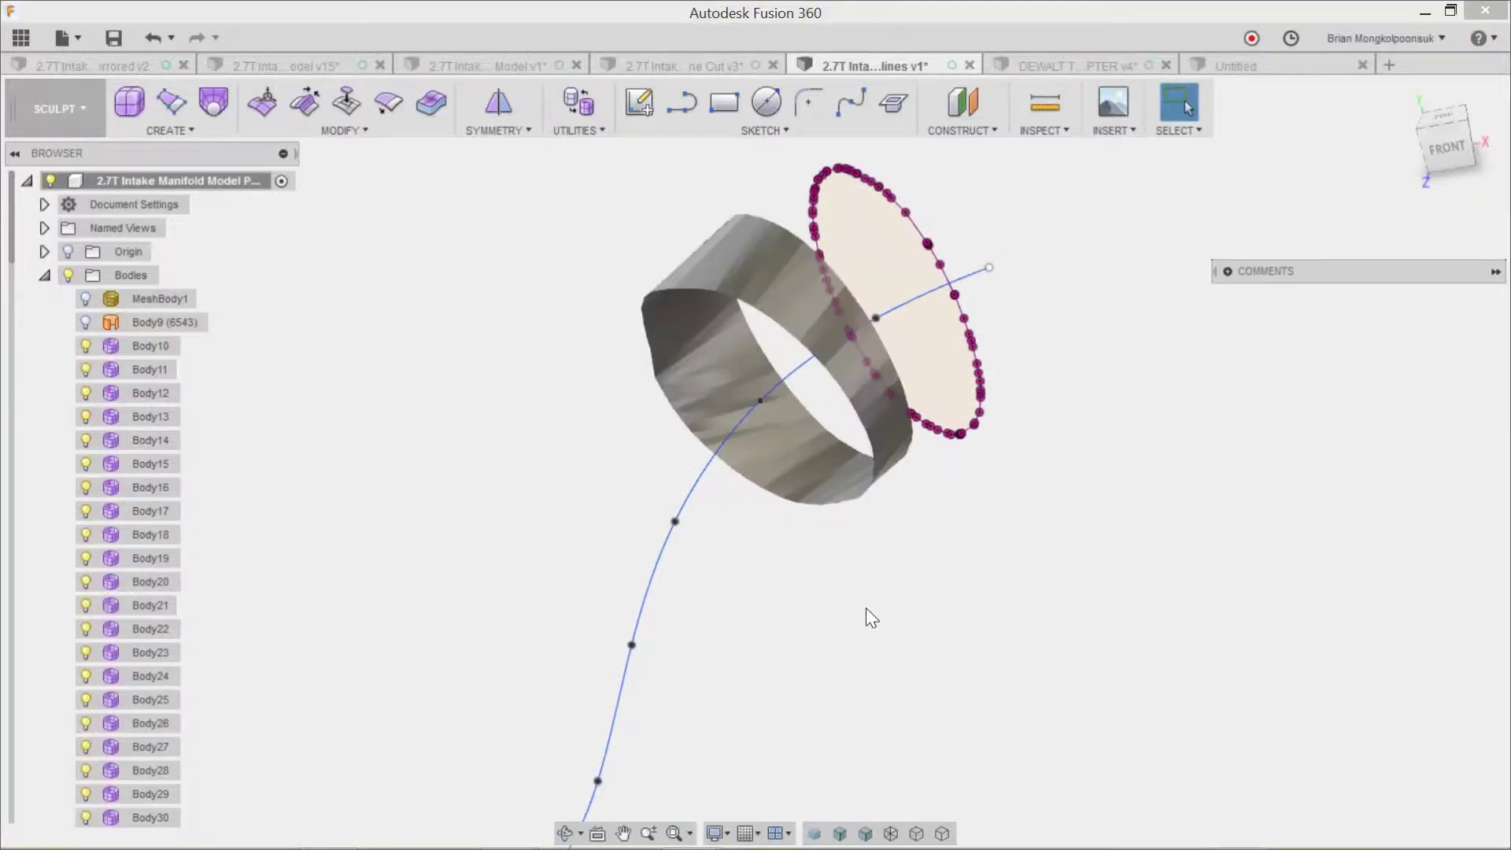
mouse_move(866, 608)
middle_mouse_down("shift")
mouse_move(869, 452)
mouse_move(953, 554)
mouse_move(1039, 536)
middle_mouse_up("shift")
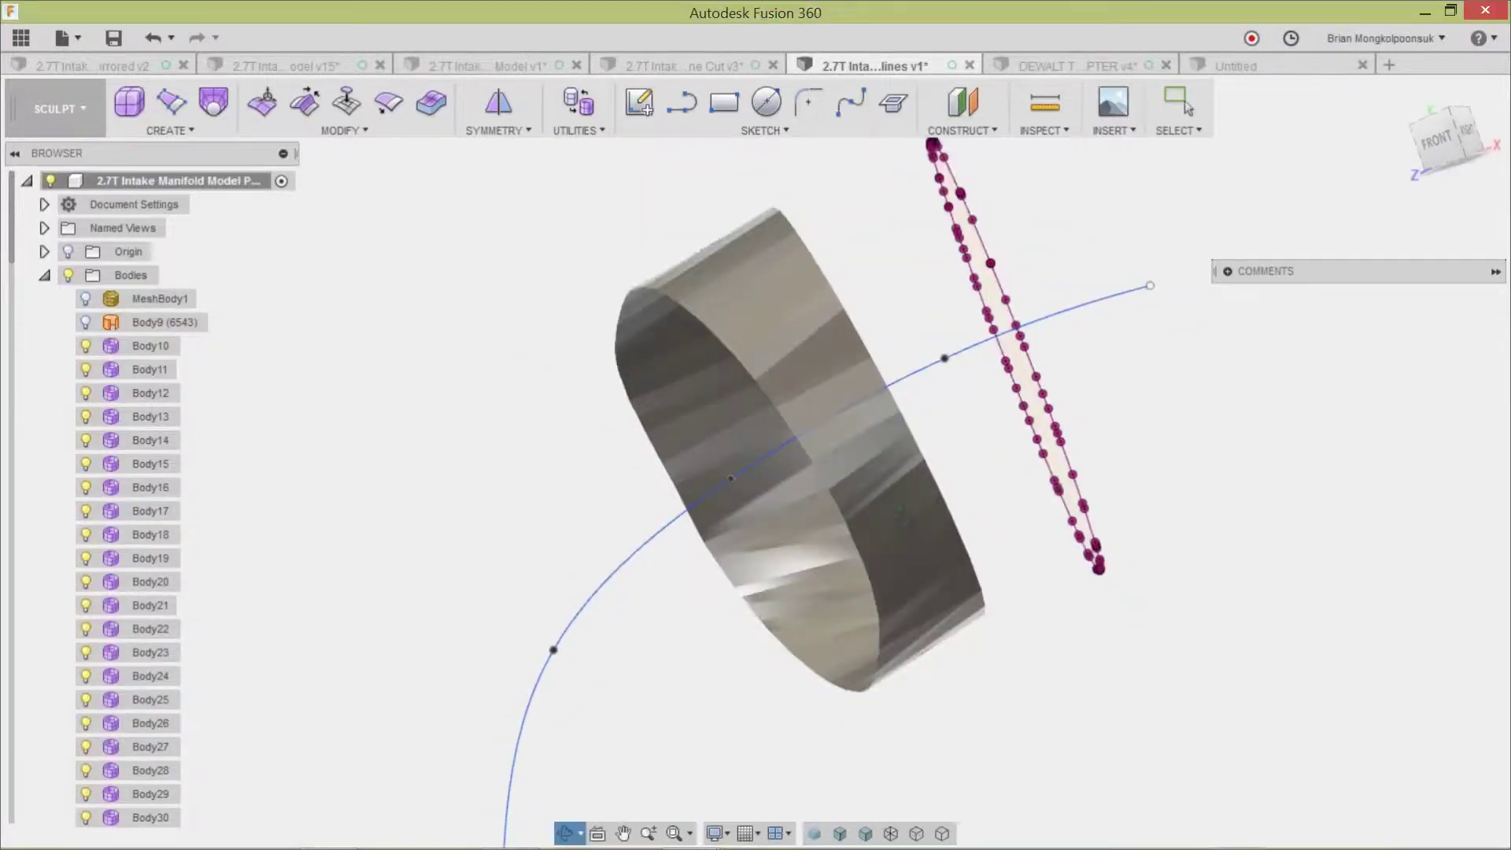
middle_click_drag(944, 555, 935, 555, "shift")
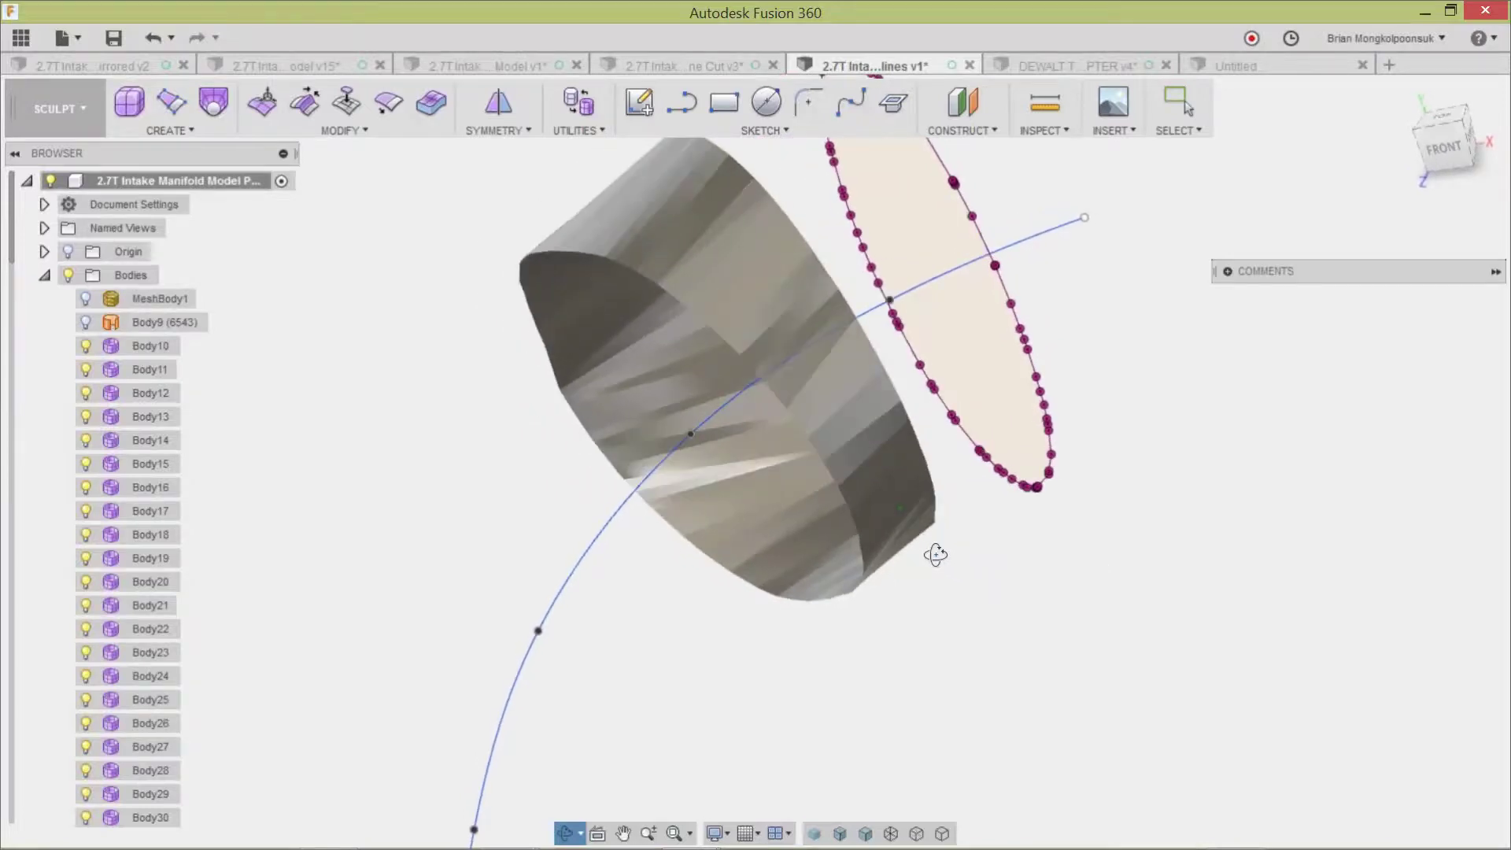
Restore the visible-edge display and undo the loft so that only the centreline spline and section sketches remain.
key("Escape")
left_click(866, 835)
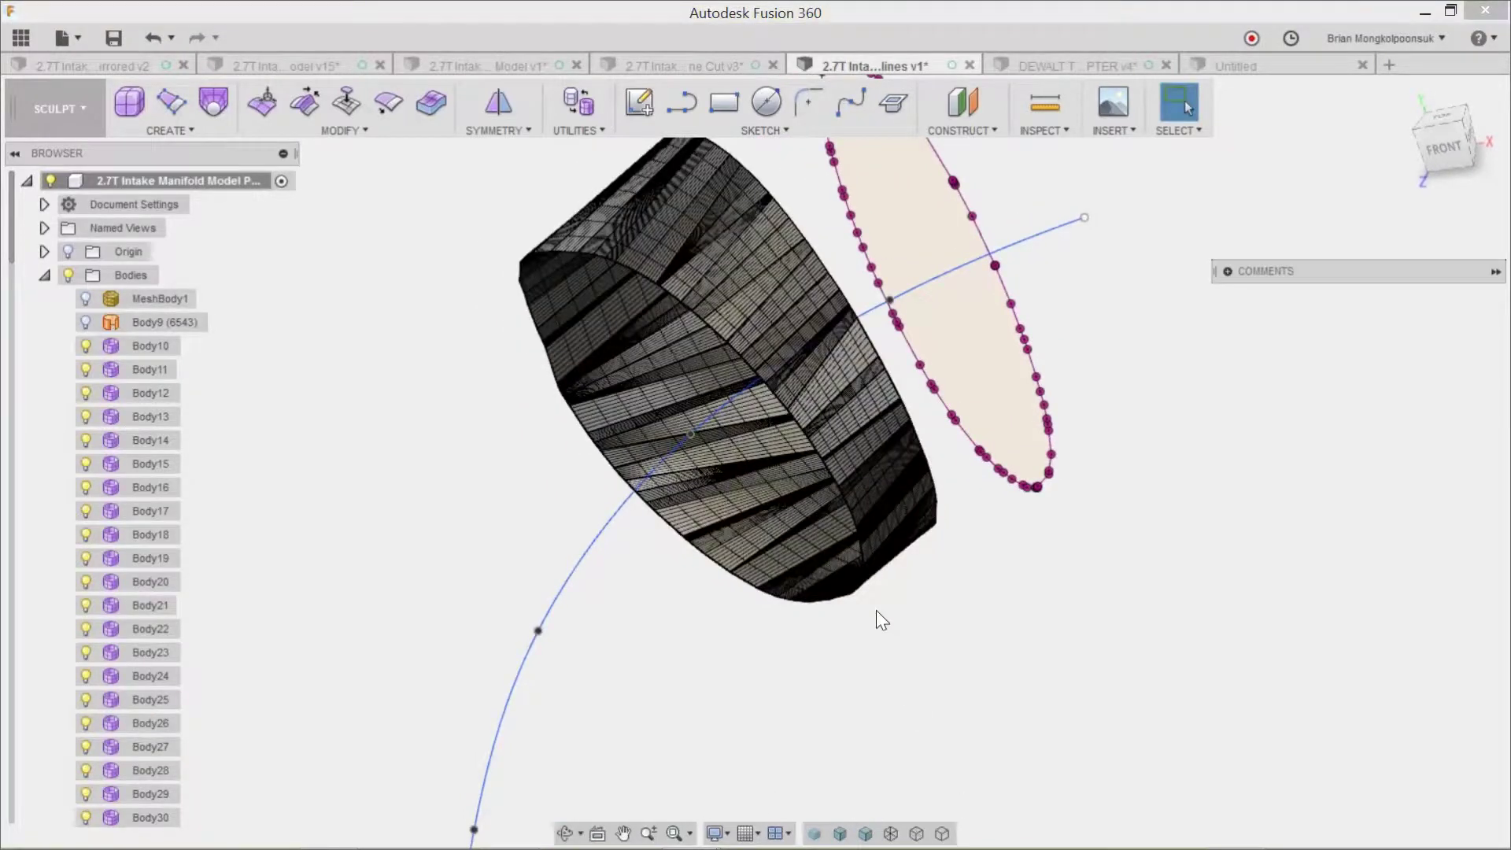
scroll(876, 611, "down", 3)
left_click(158, 38)
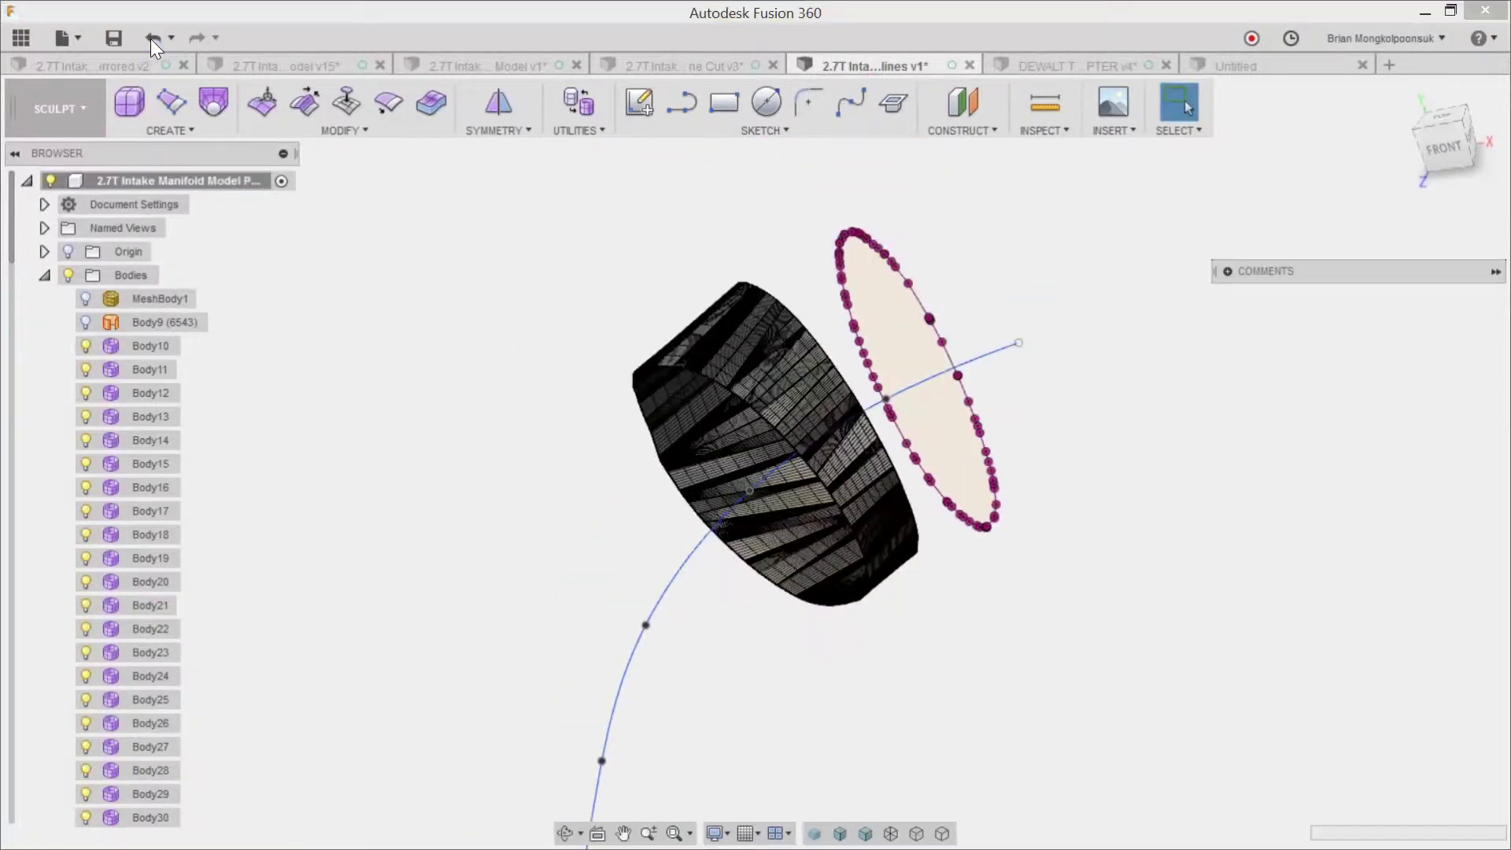
middle_click_drag(615, 481, 548, 505, "shift")
scroll(611, 440, "down", 2)
scroll(621, 398, "up", 2)
scroll(584, 480, "up", 2)
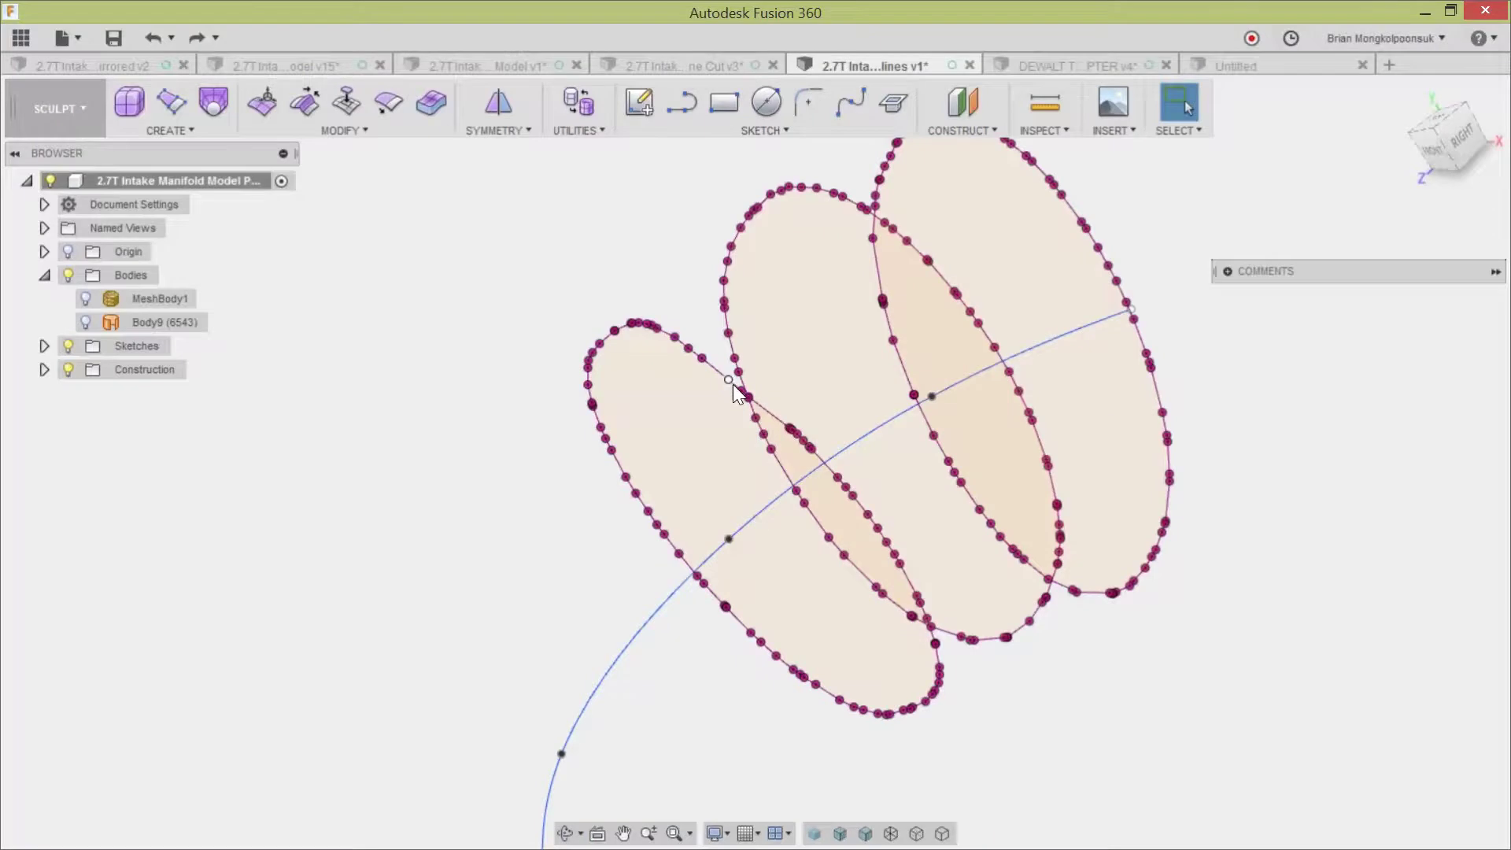
scroll(555, 339, "down", 2)
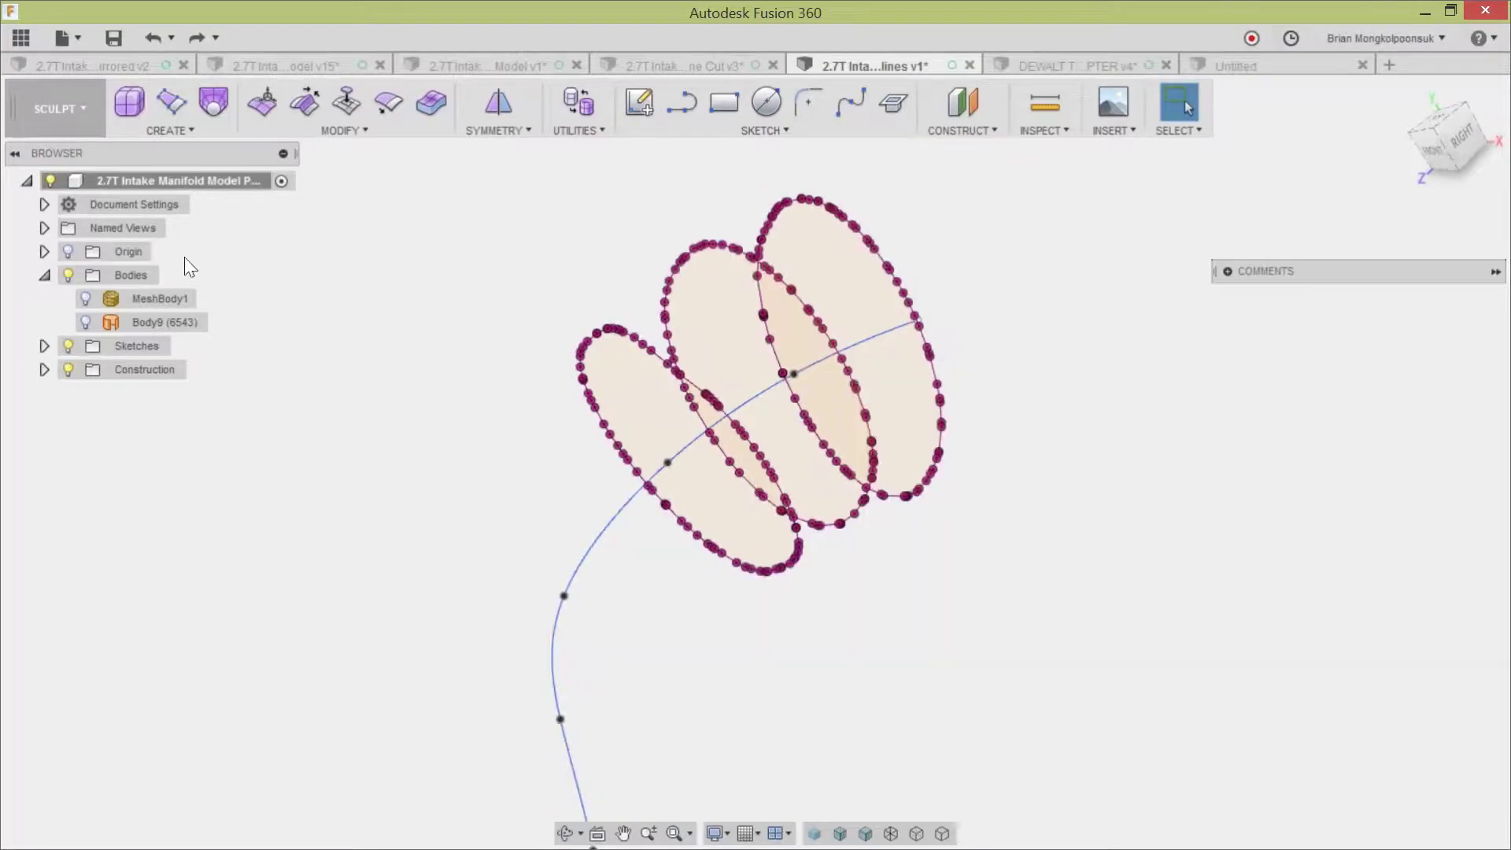
Open Sketch21 for editing and hide Sketch20, Sketch22 and Sketch23.
left_click(44, 346)
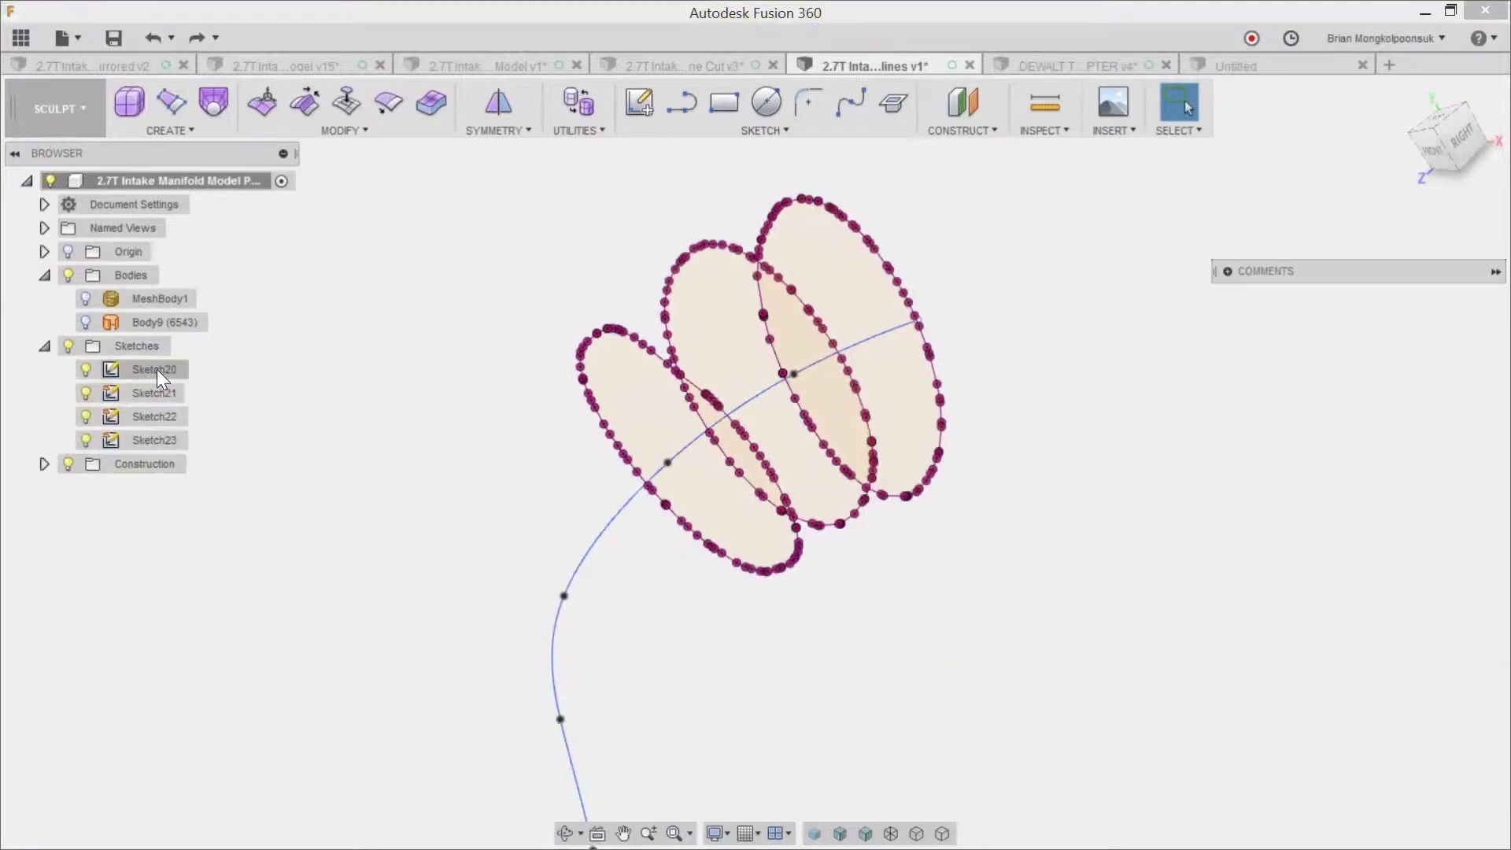
double_click(157, 391)
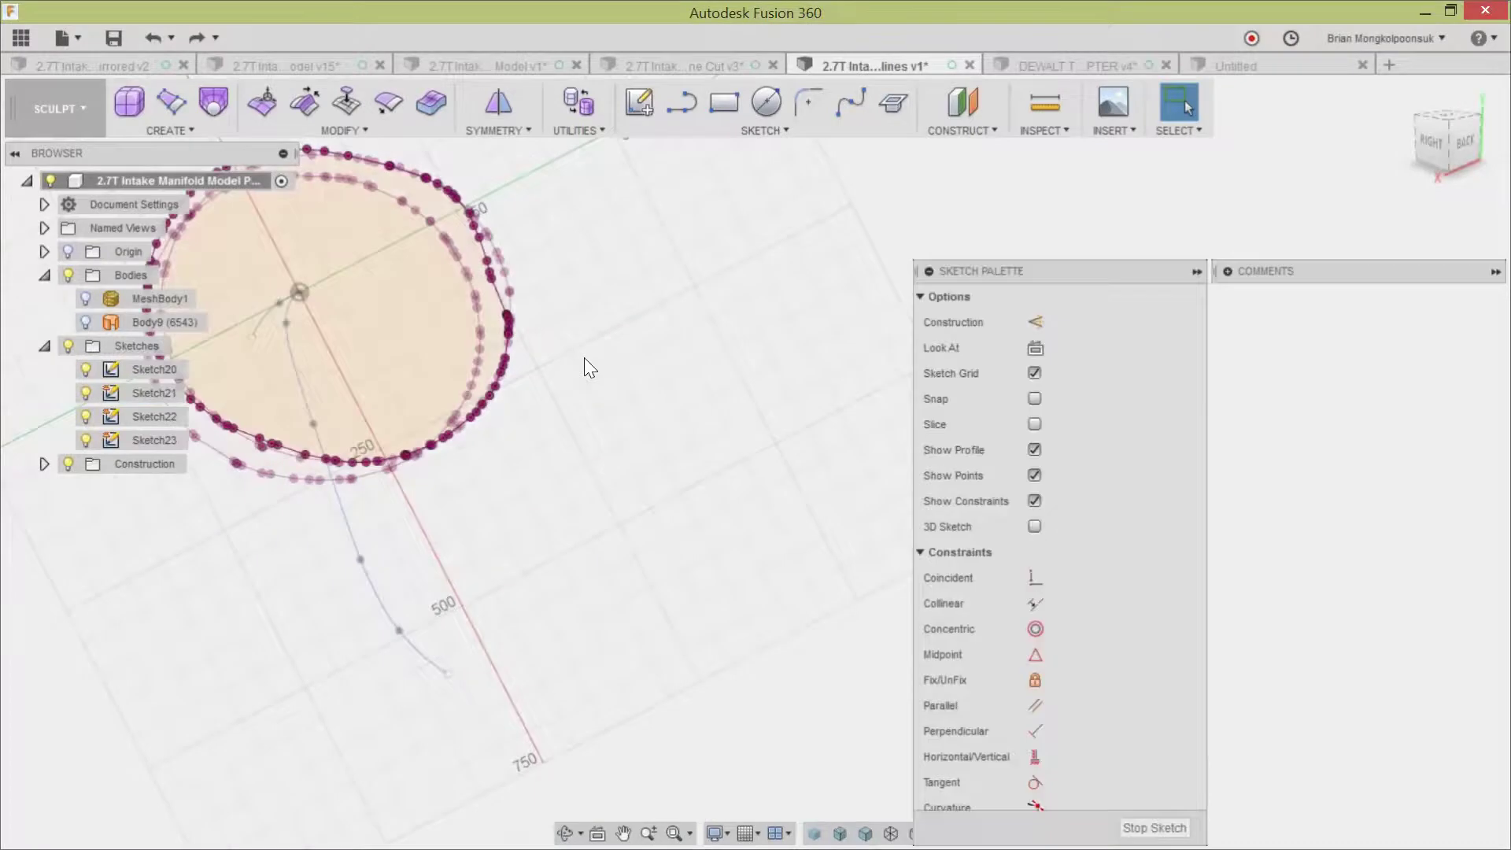
left_click(86, 416)
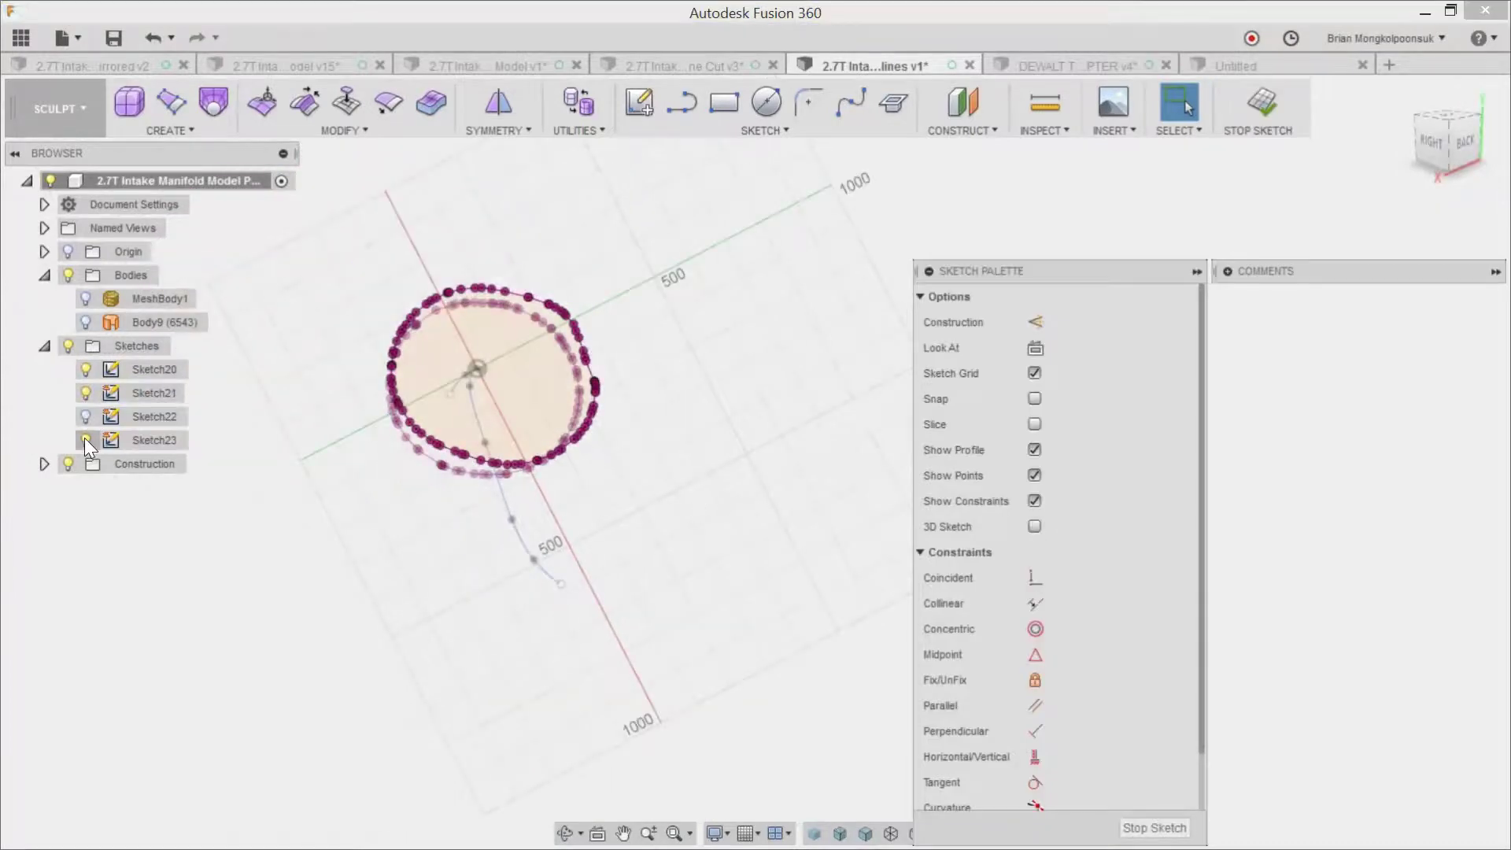
left_click(86, 369)
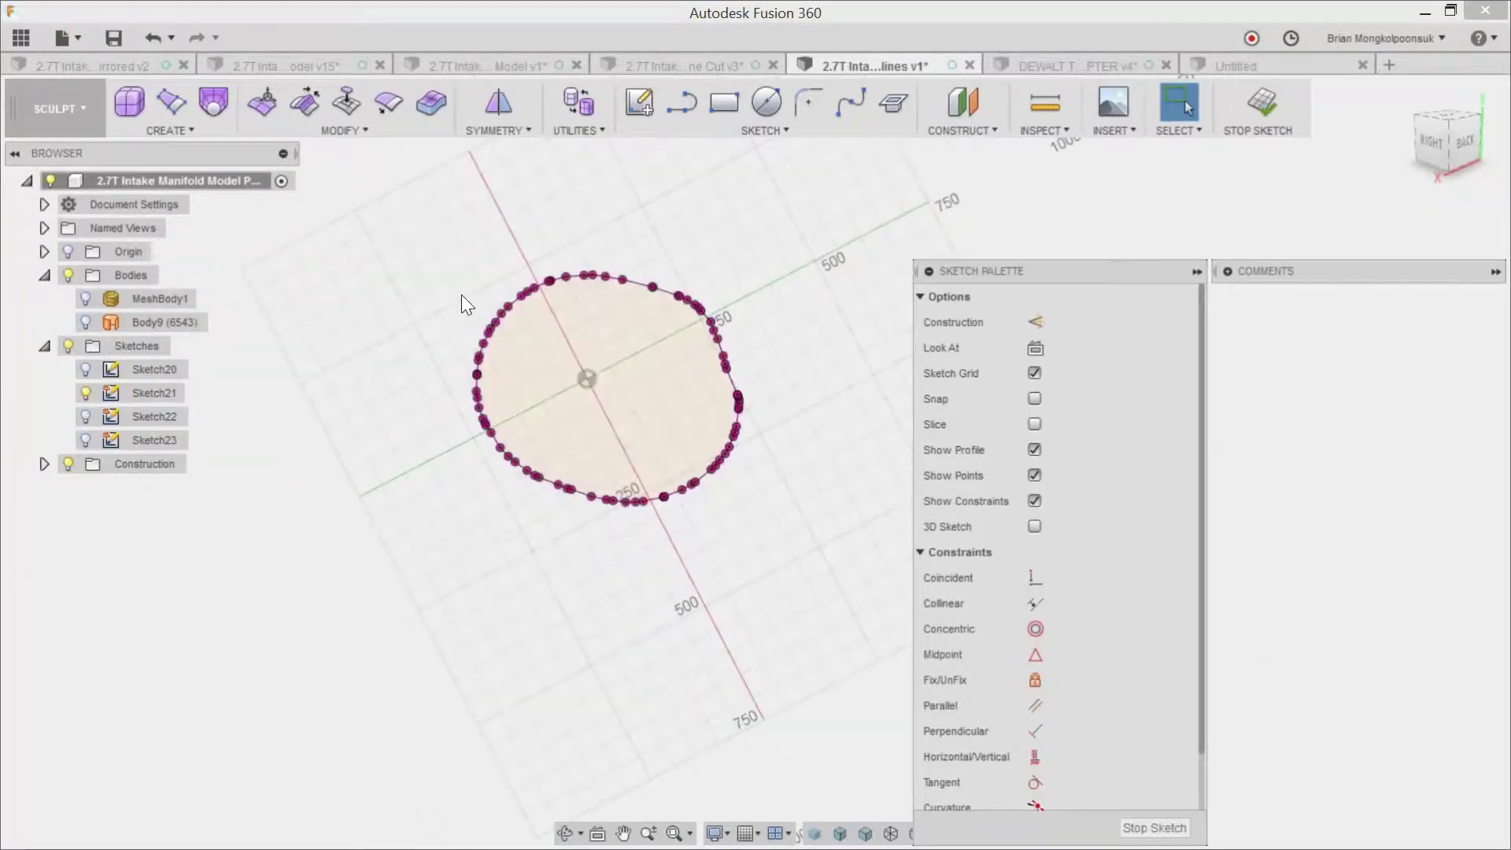
scroll(461, 294, "up", 3)
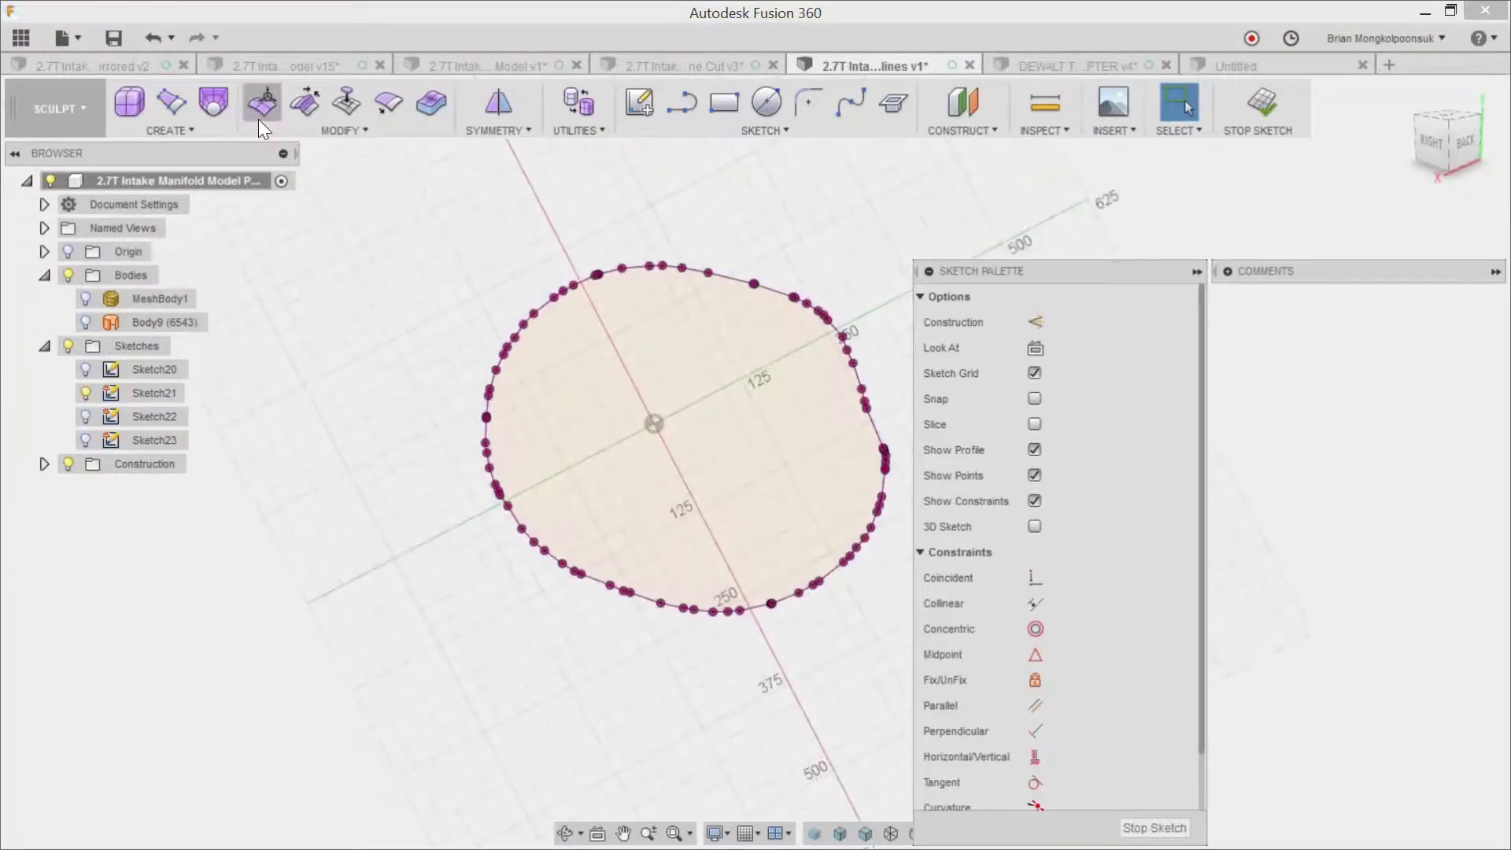
left_click(848, 107)
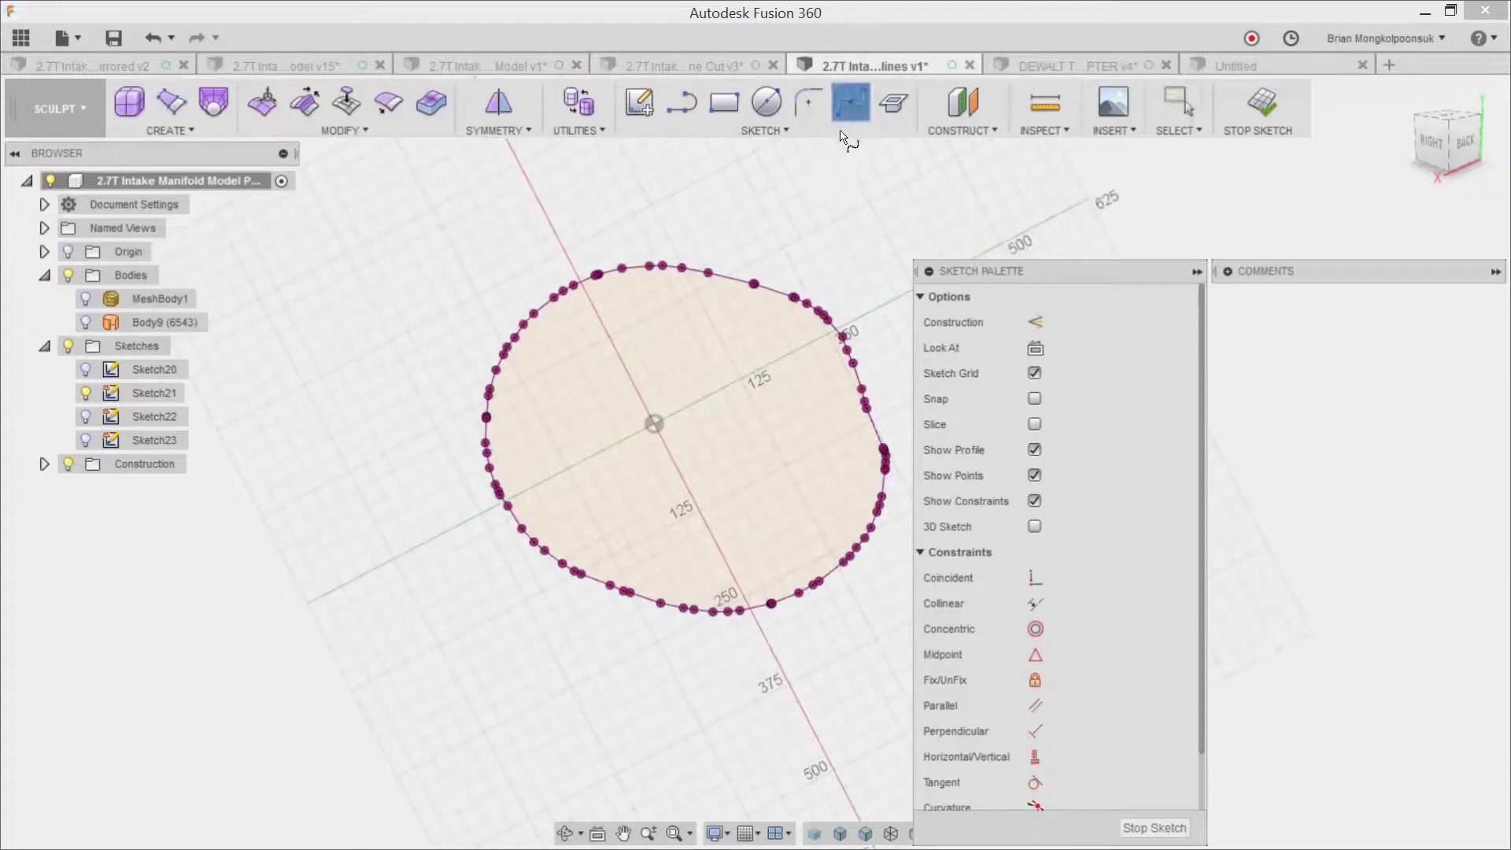
left_click(573, 287)
left_click(598, 274)
left_click(622, 268)
left_click(650, 265)
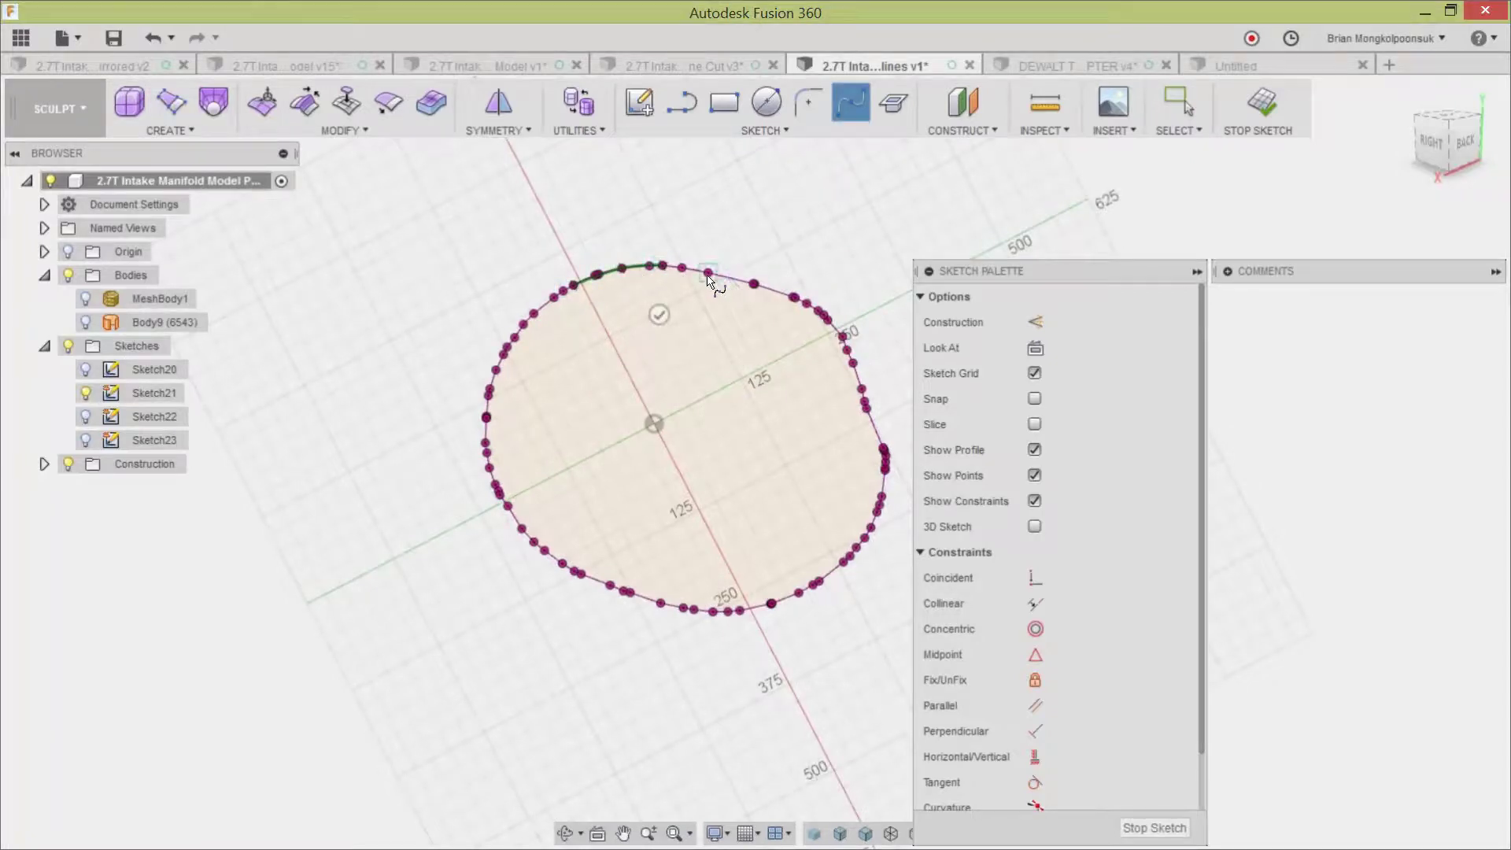
left_click(708, 272)
left_click(754, 284)
left_click(793, 298)
left_click(824, 317)
left_click(844, 337)
left_click(849, 351)
left_click(863, 389)
left_click(884, 450)
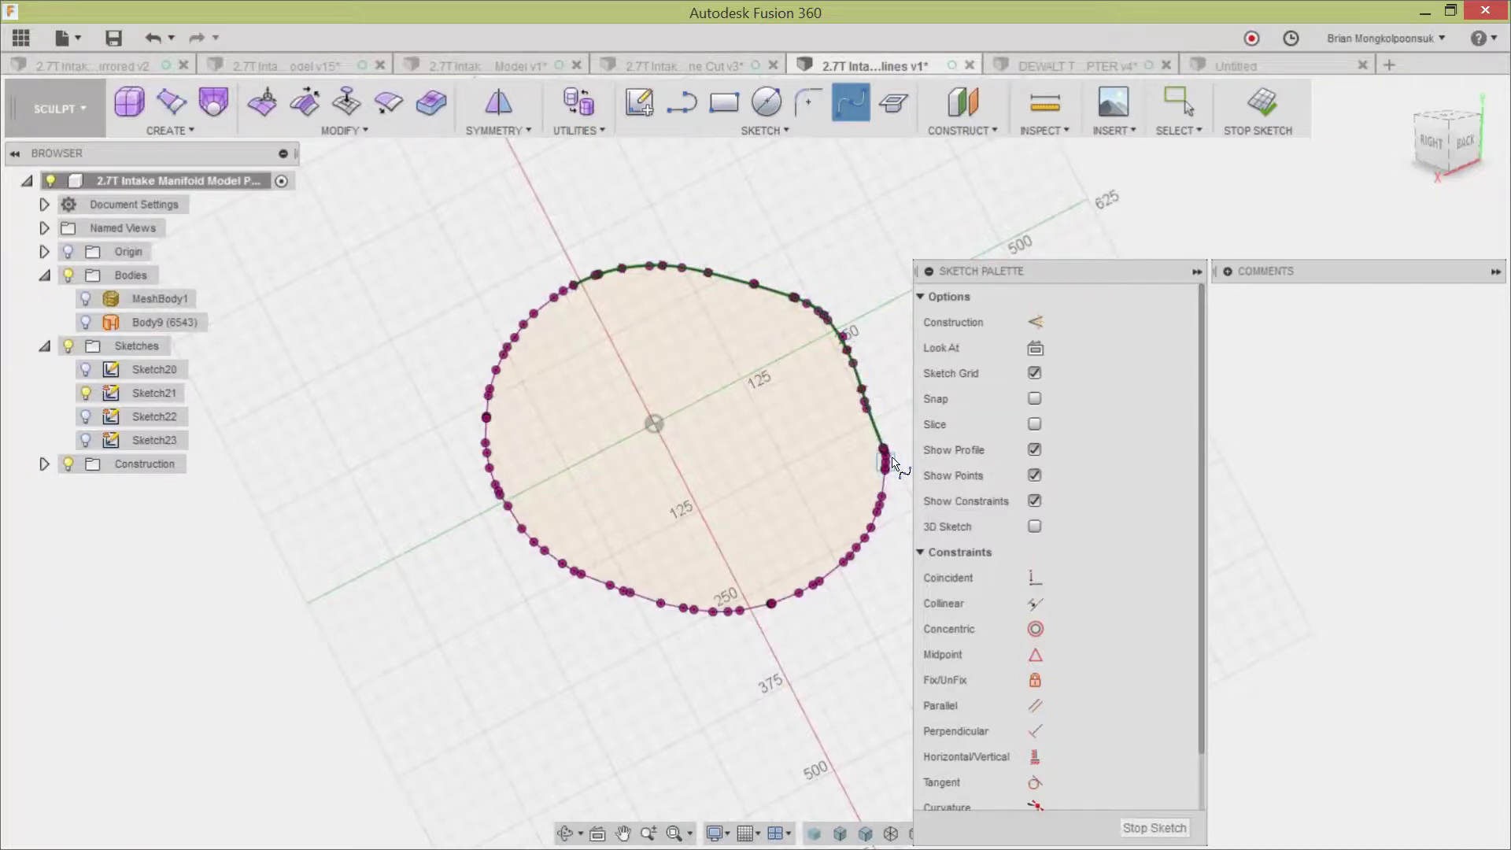
key("Escape")
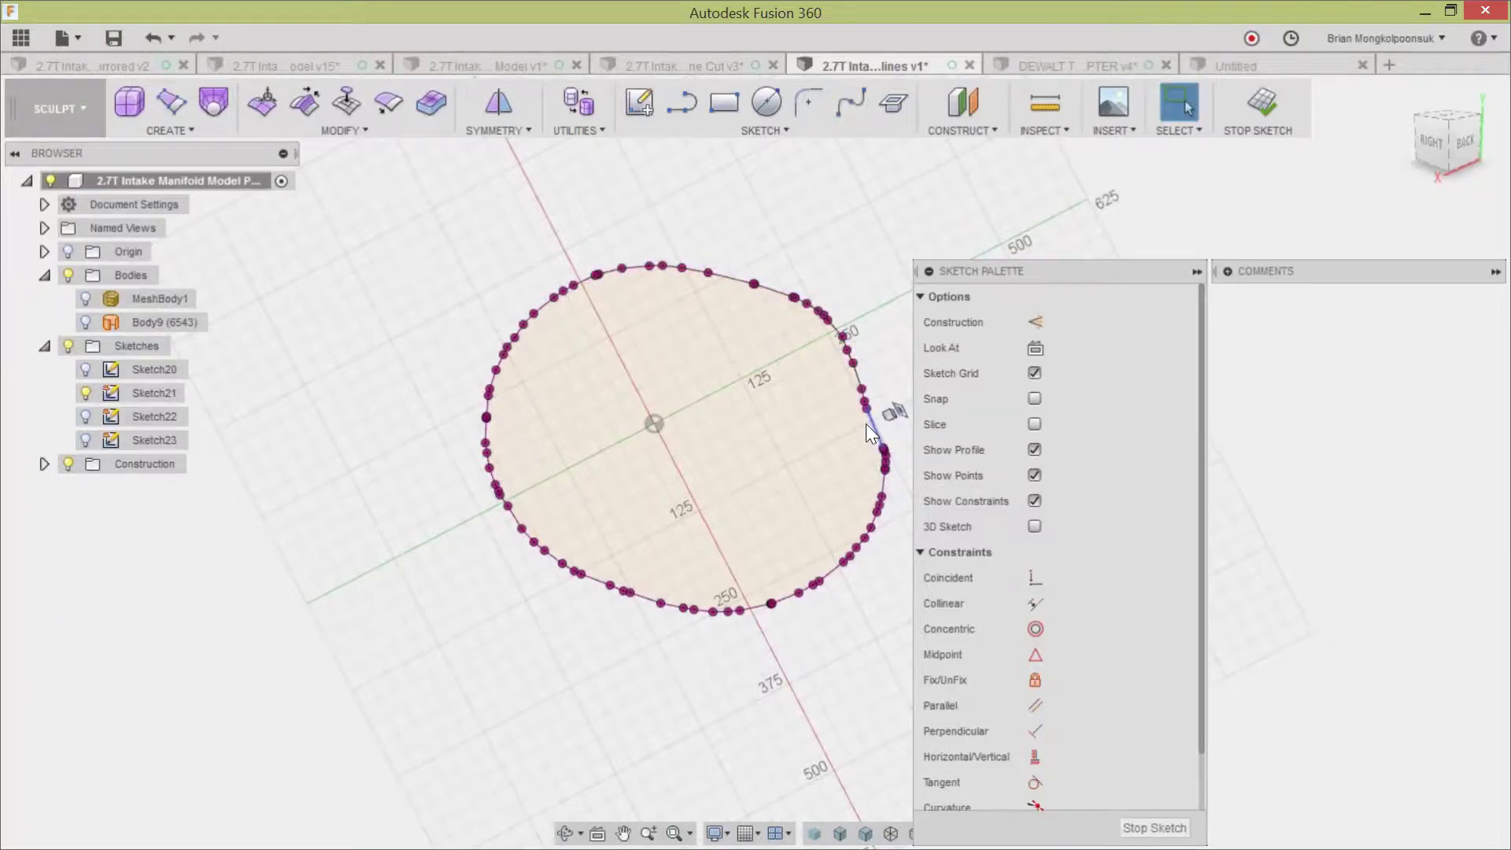
Convert all the intersection curves of the Sketch21 section to construction geometry.
middle_click_drag(583, 374, 711, 255)
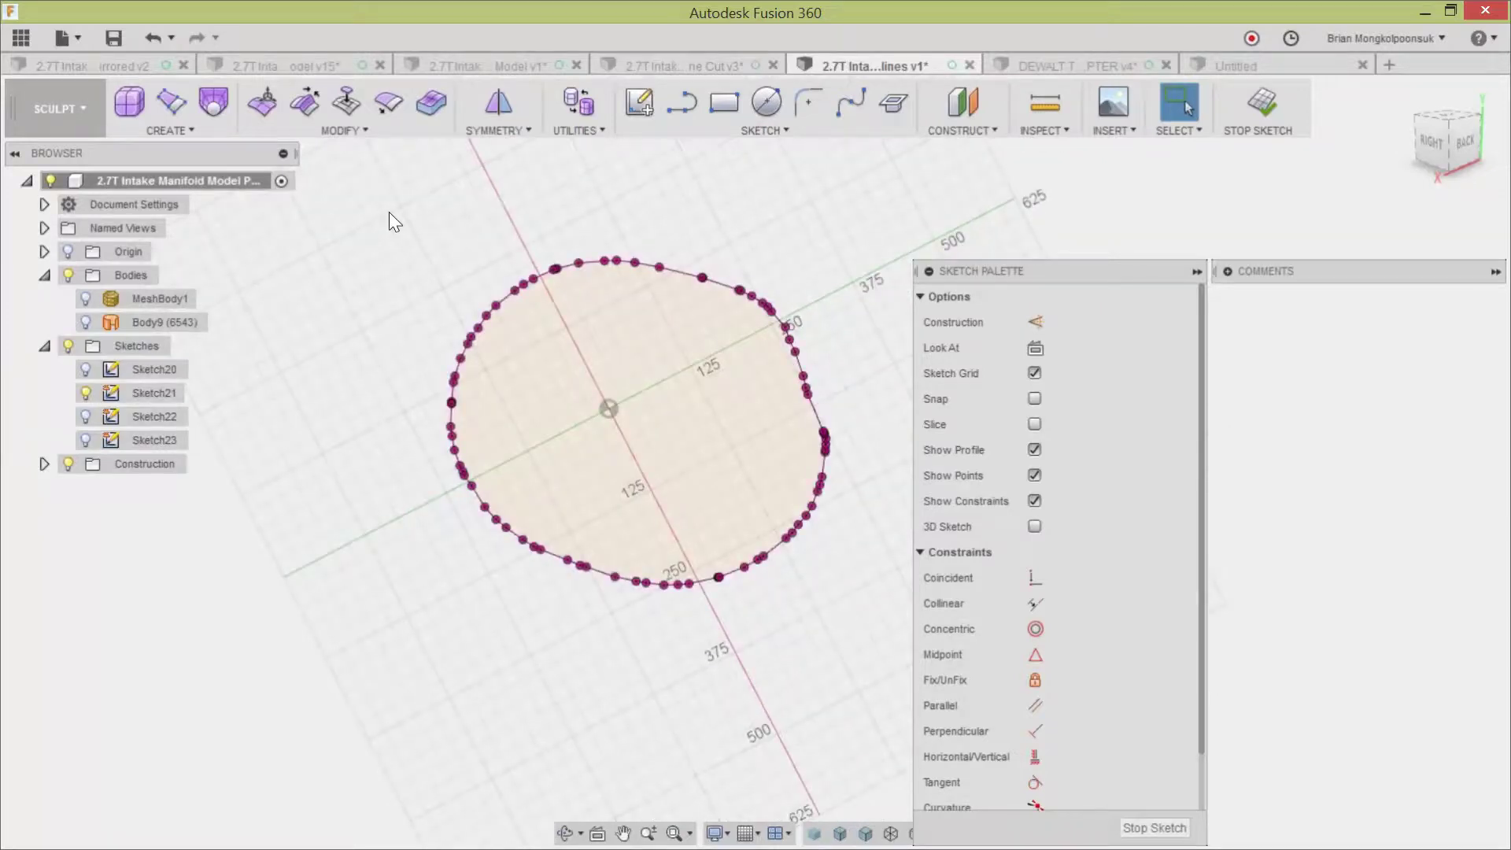
mouse_move(390, 205)
left_mouse_down()
mouse_move(622, 360)
mouse_move(869, 629)
left_mouse_up()
right_click(868, 418)
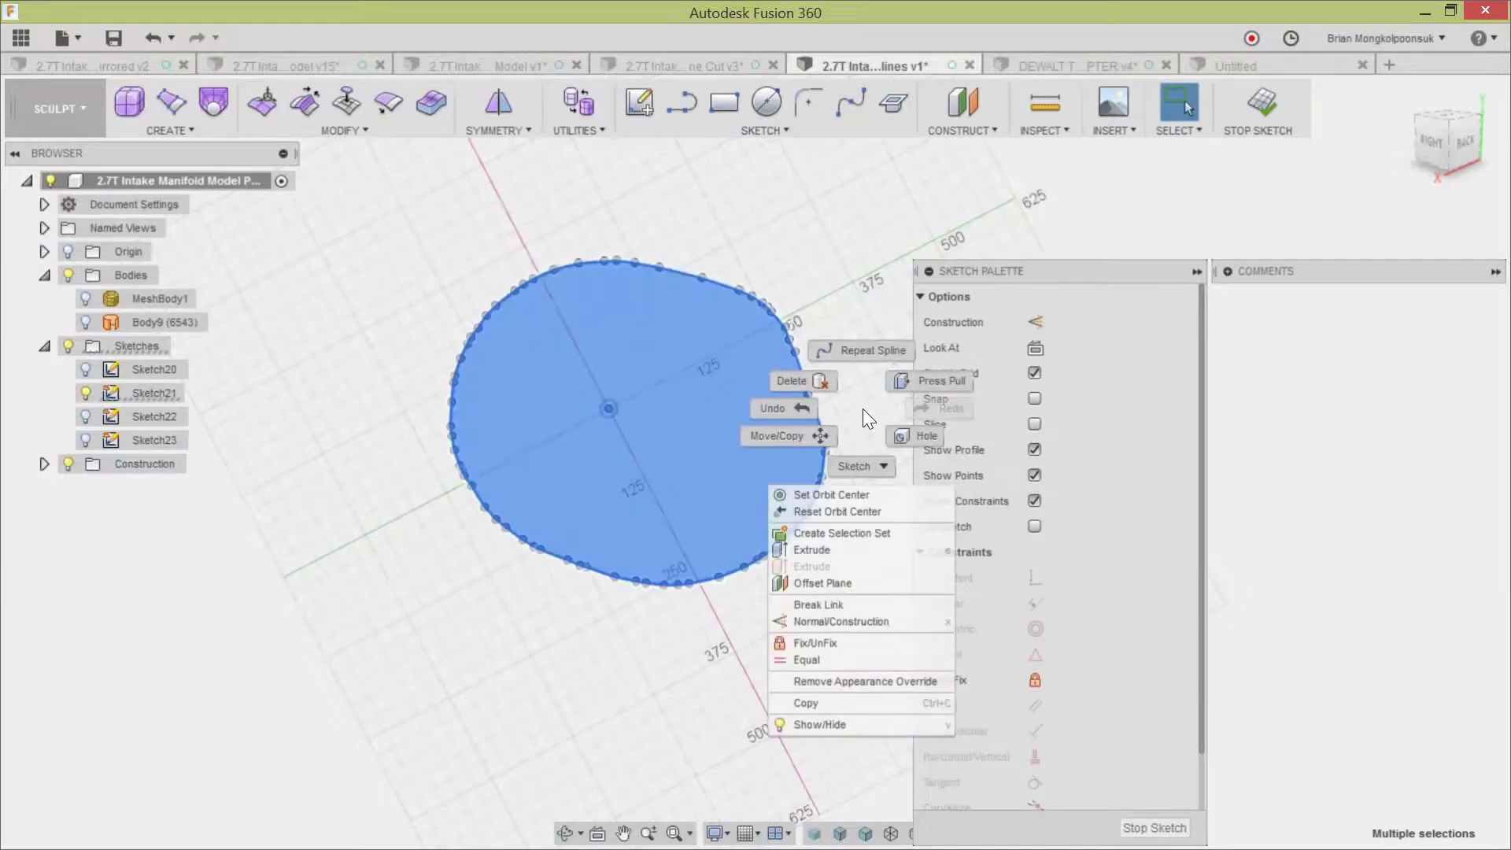
left_click(870, 623)
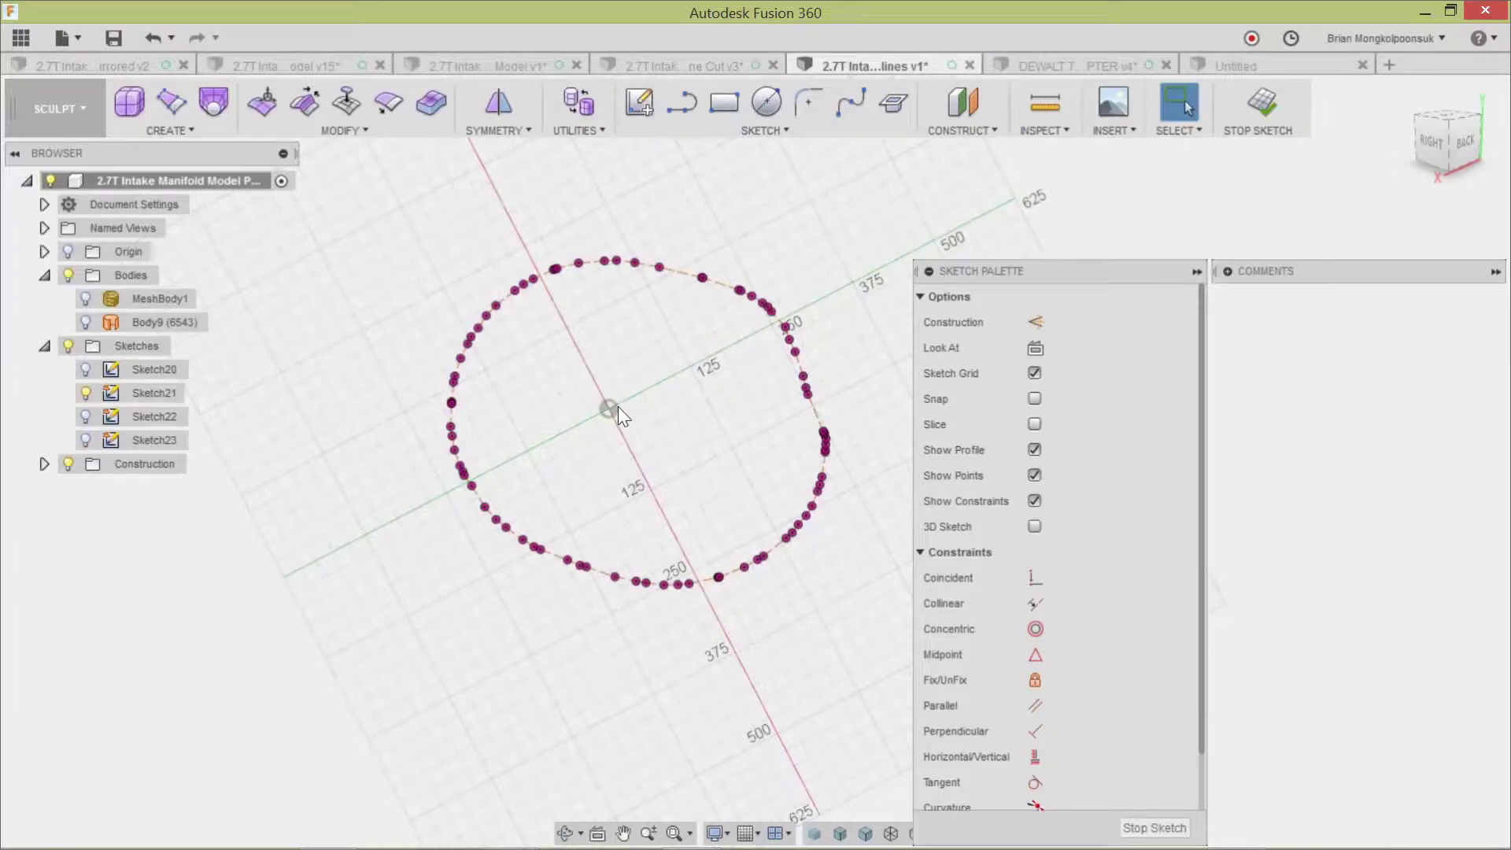
Trace the Sketch21 section with a closed spline snapped to selected points around the construction outline, ending at its start point.
left_click(848, 93)
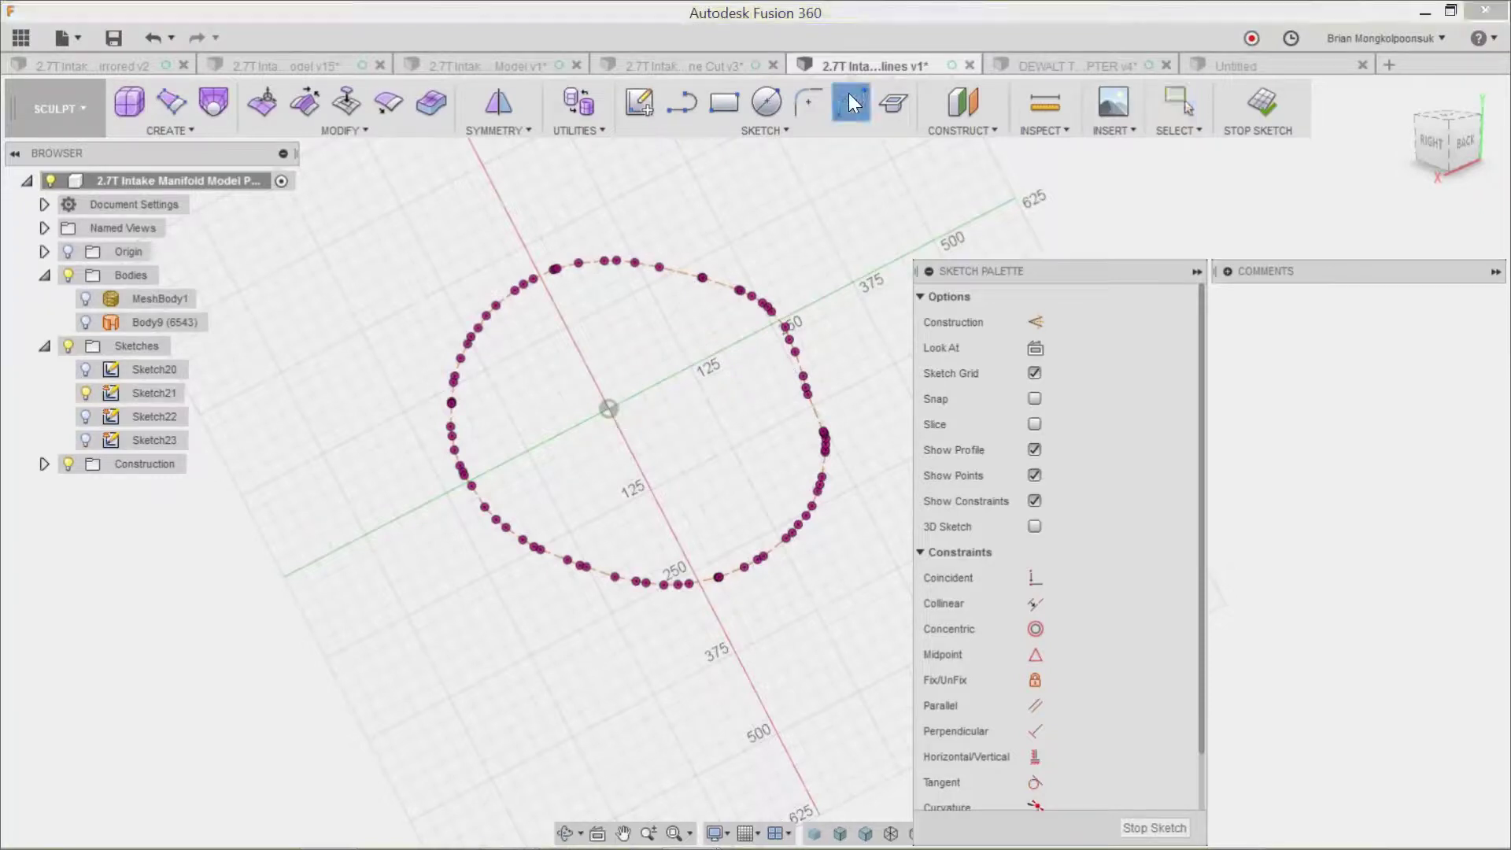
scroll(555, 279, "up", 5)
left_click(556, 269)
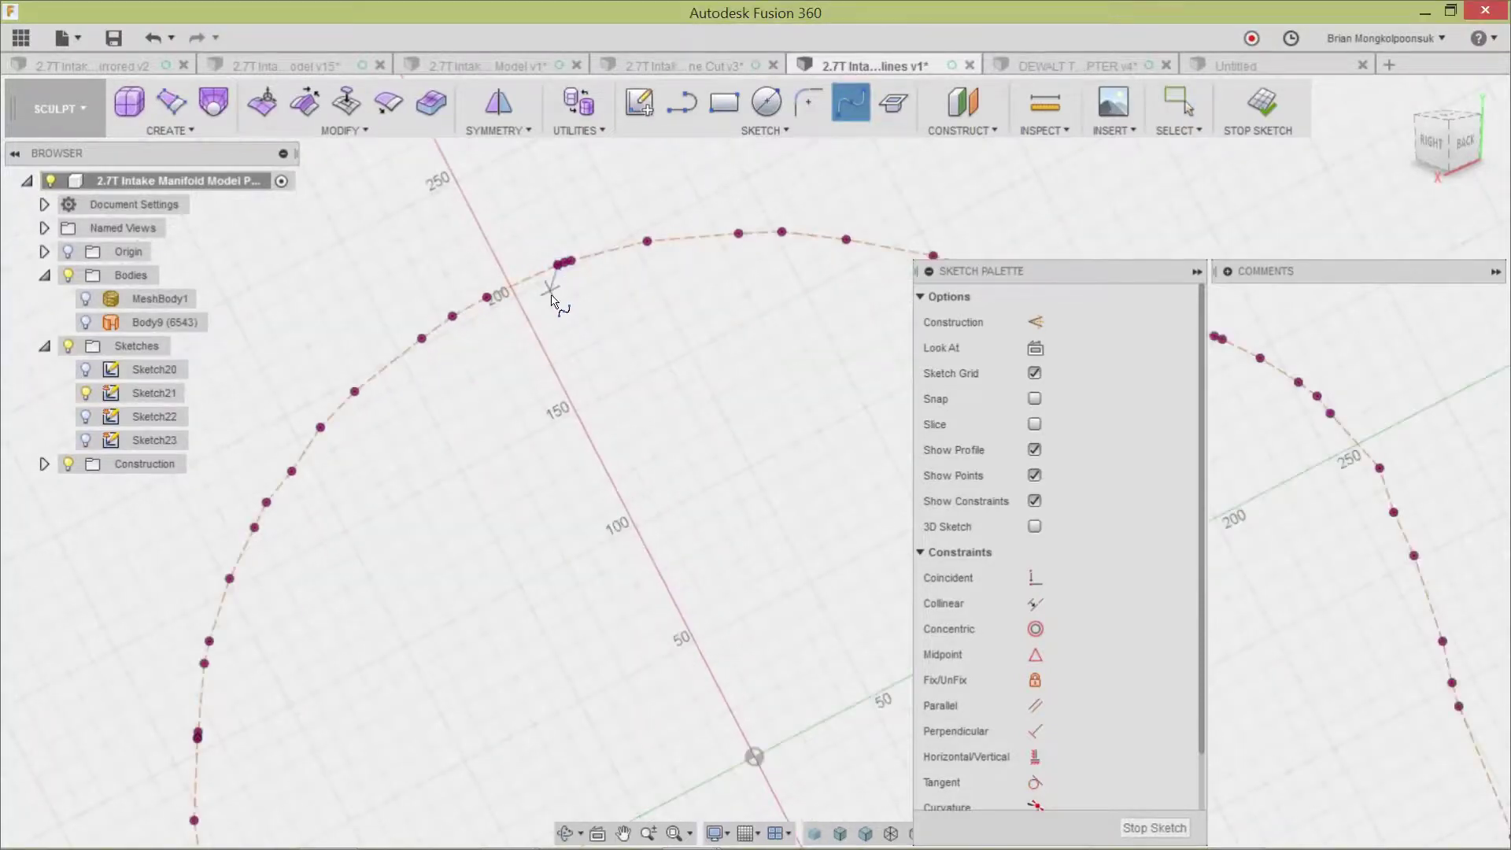
scroll(551, 296, "down", 5)
left_click(611, 278)
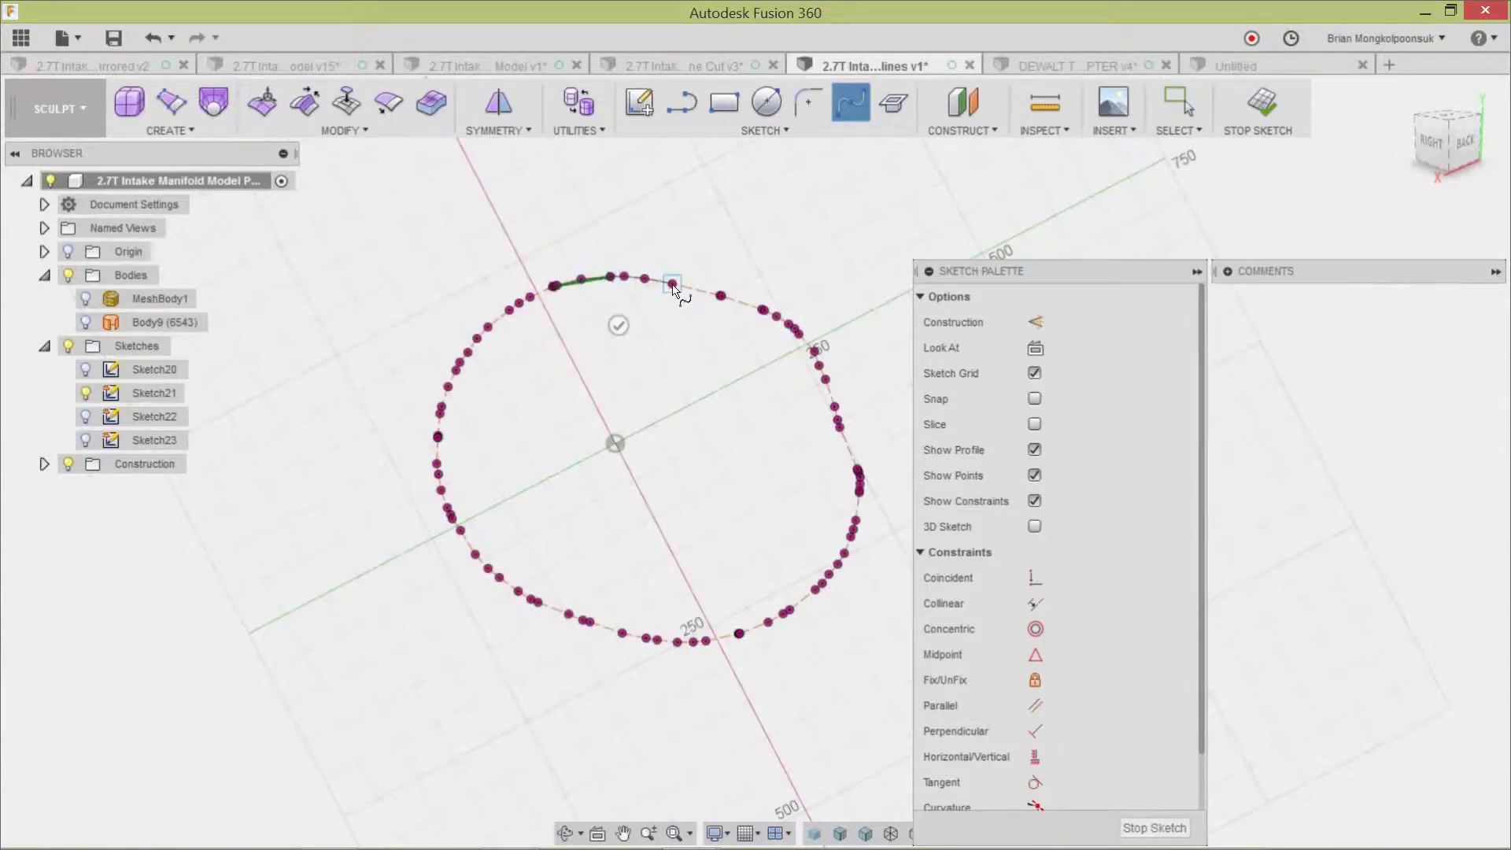
left_click(672, 284)
left_click(721, 296)
left_click(794, 329)
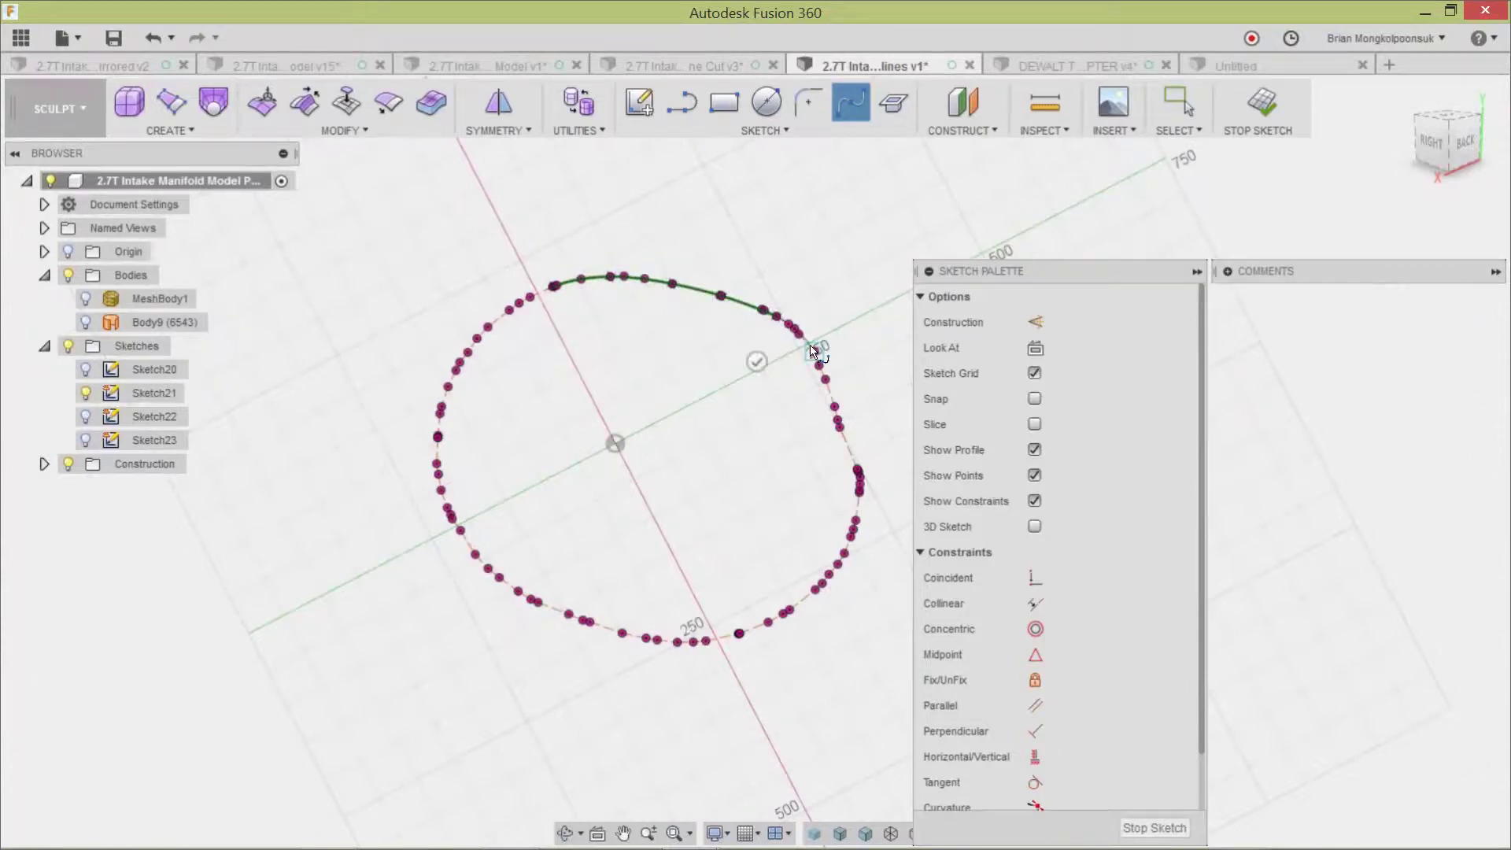
left_click(815, 351)
left_click(826, 380)
left_click(837, 421)
left_click(858, 481)
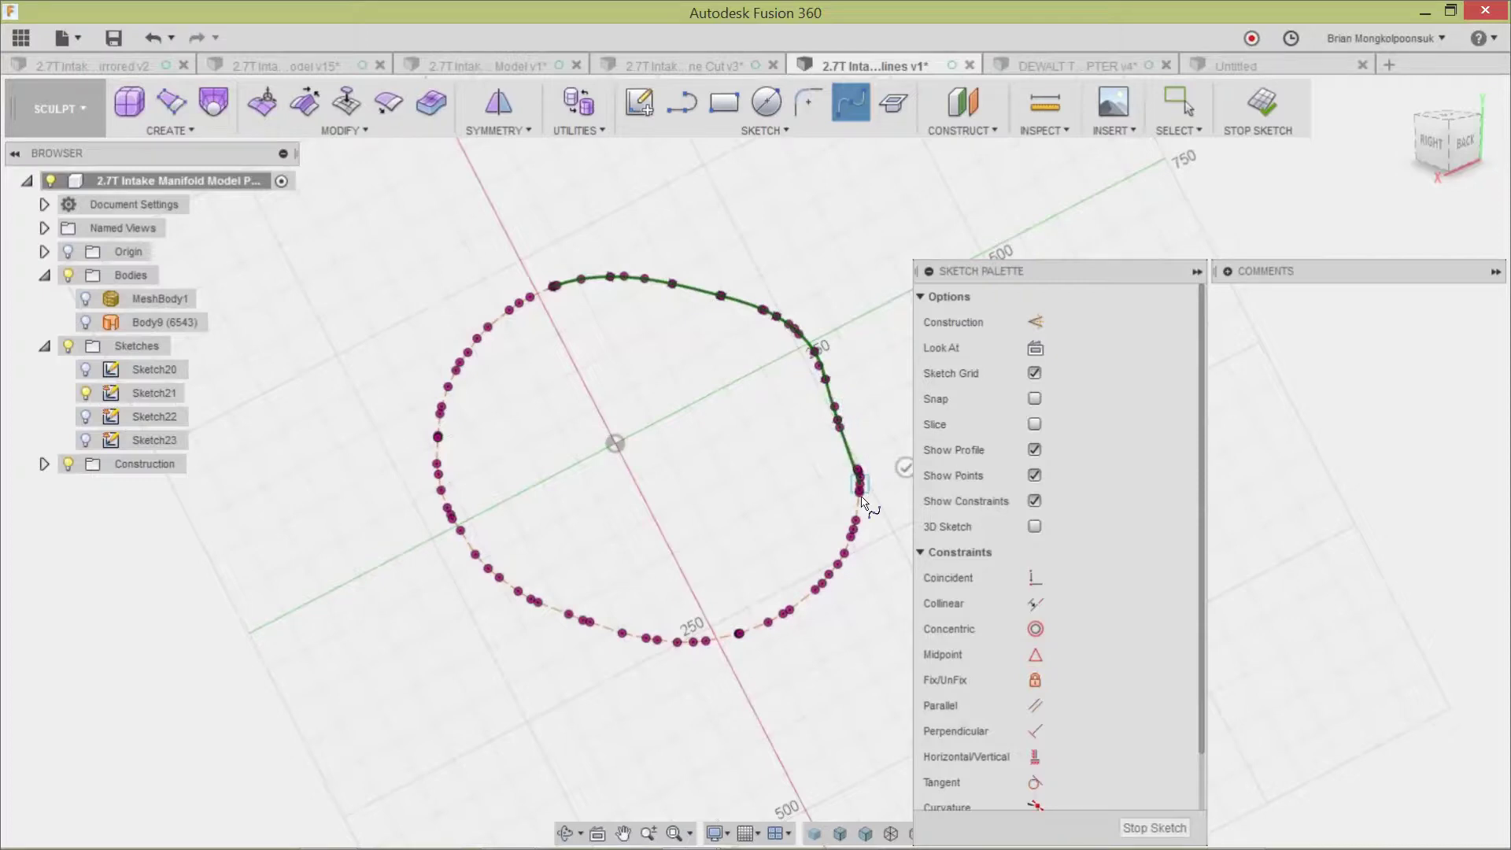
left_click(854, 537)
left_click(790, 610)
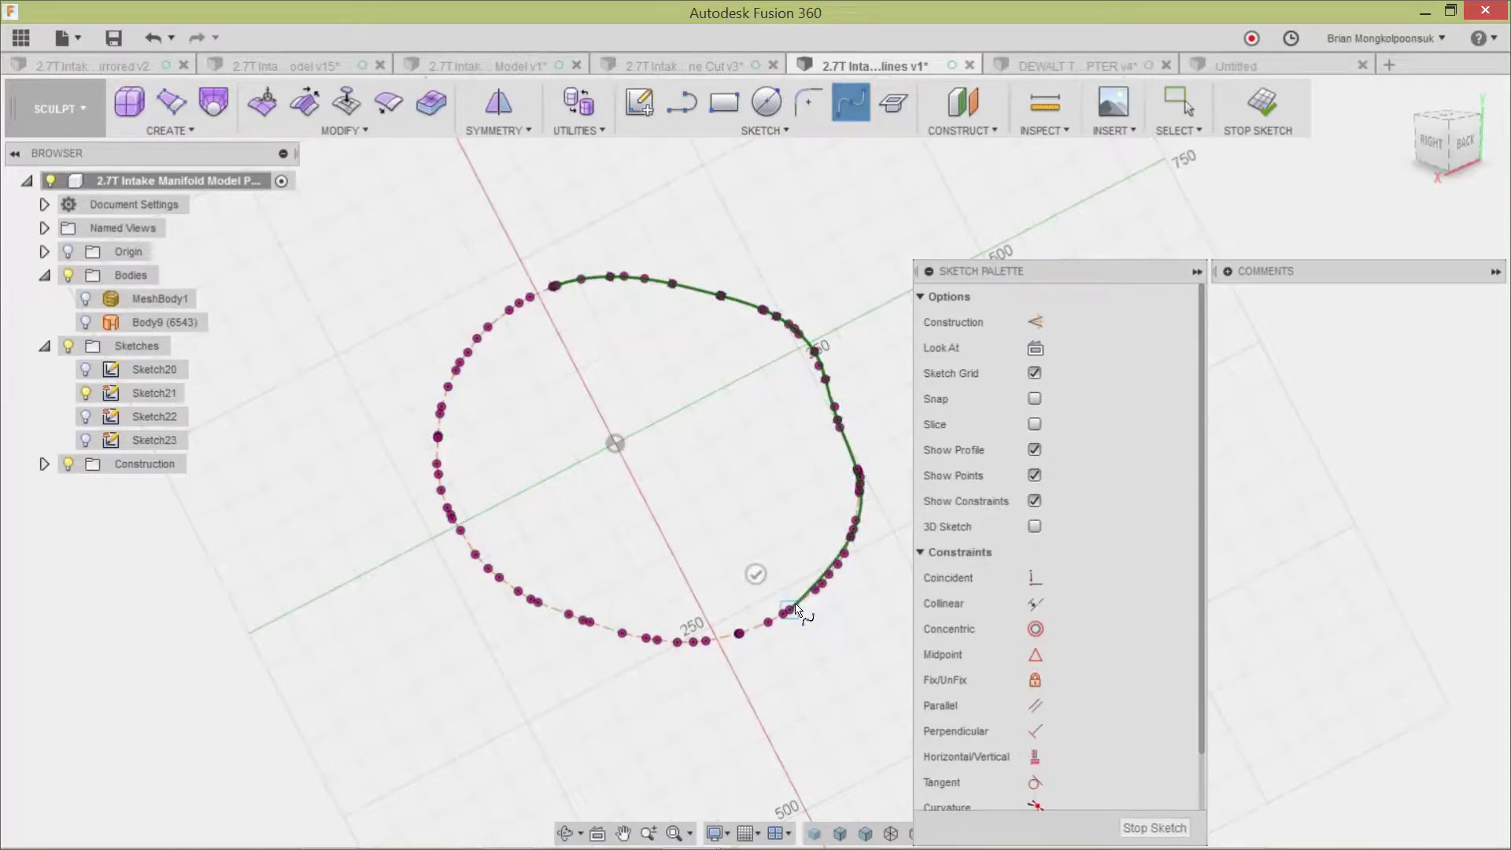
left_click(694, 642)
left_click(622, 633)
left_click(536, 602)
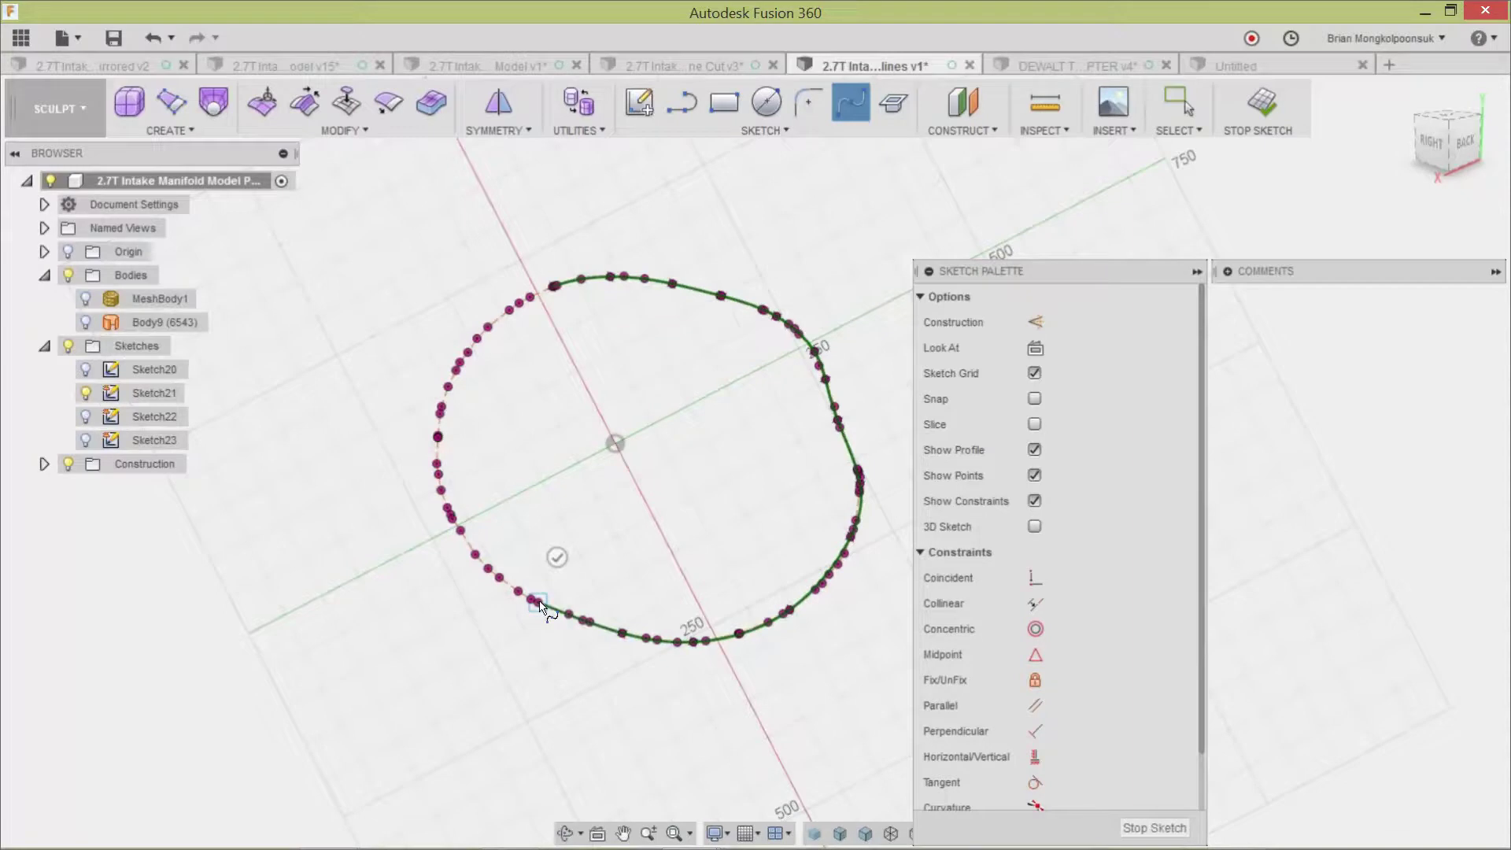
left_click(460, 530)
left_click(438, 475)
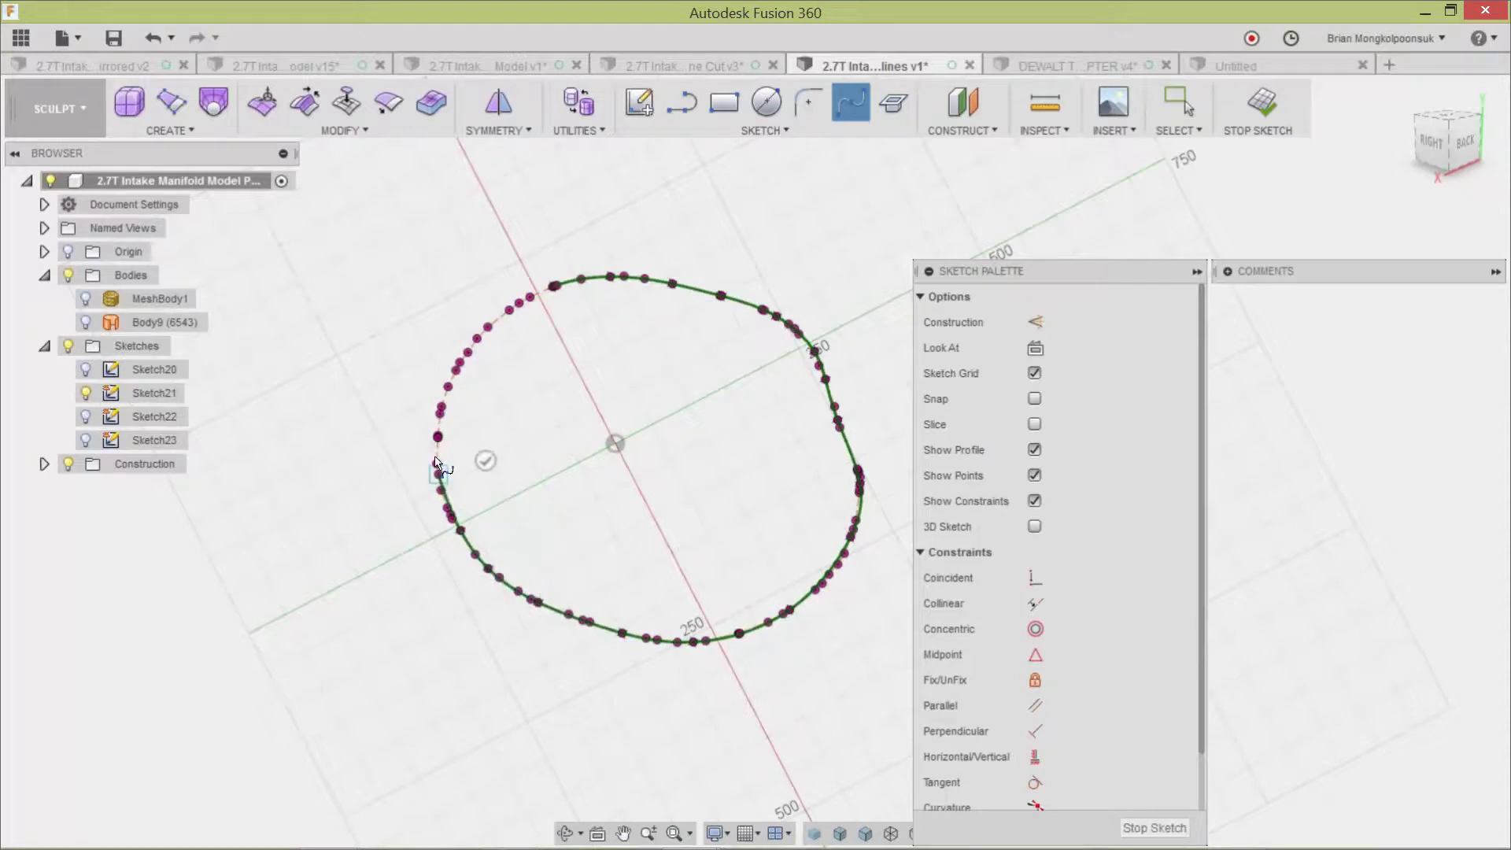
left_click(438, 436)
left_click(468, 353)
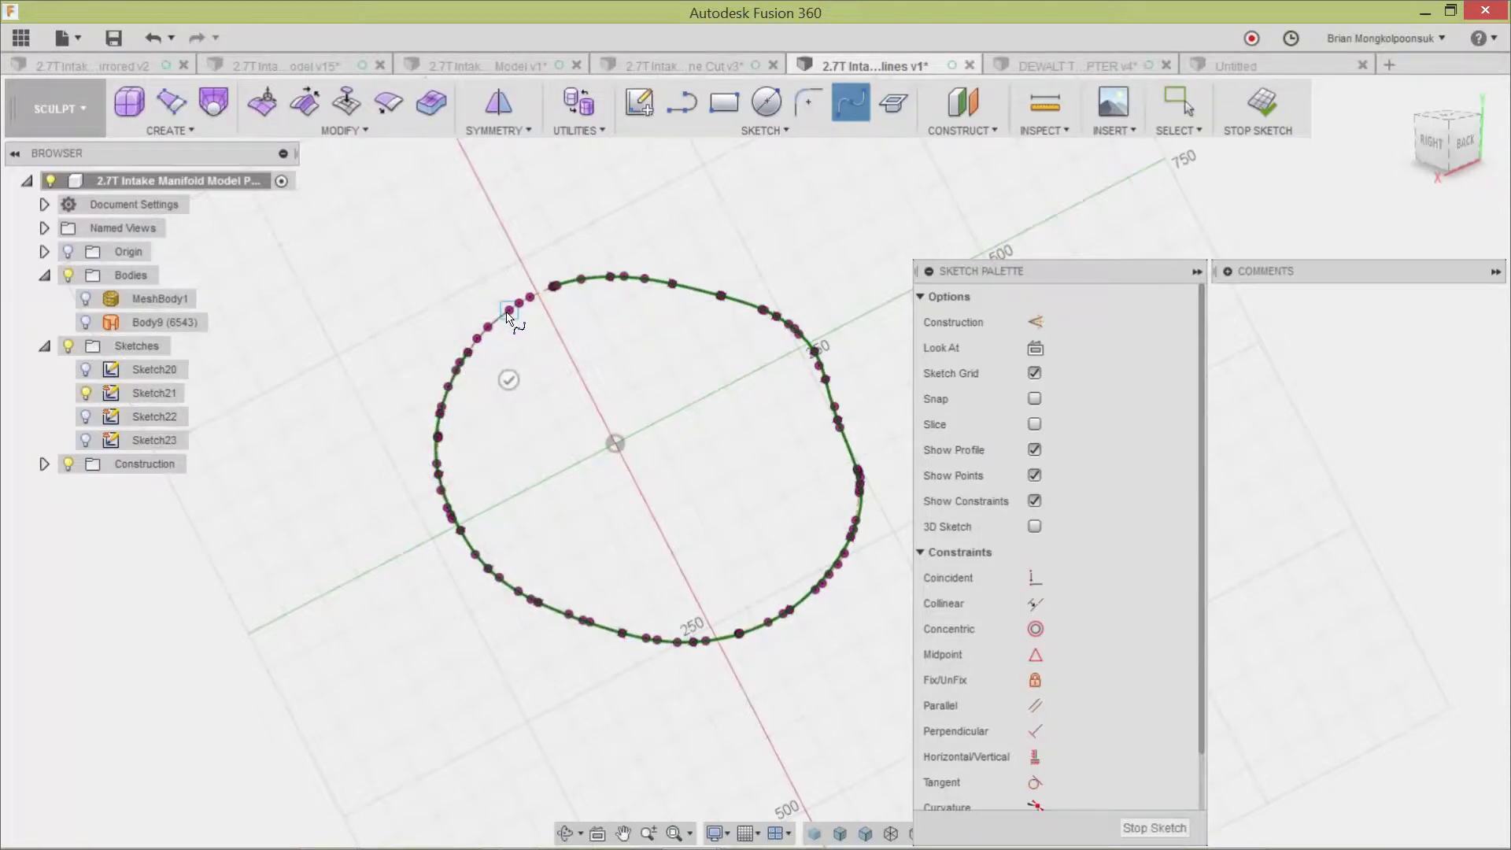
left_click(509, 310)
scroll(552, 285, "up", 3)
scroll(553, 290, "up", 5)
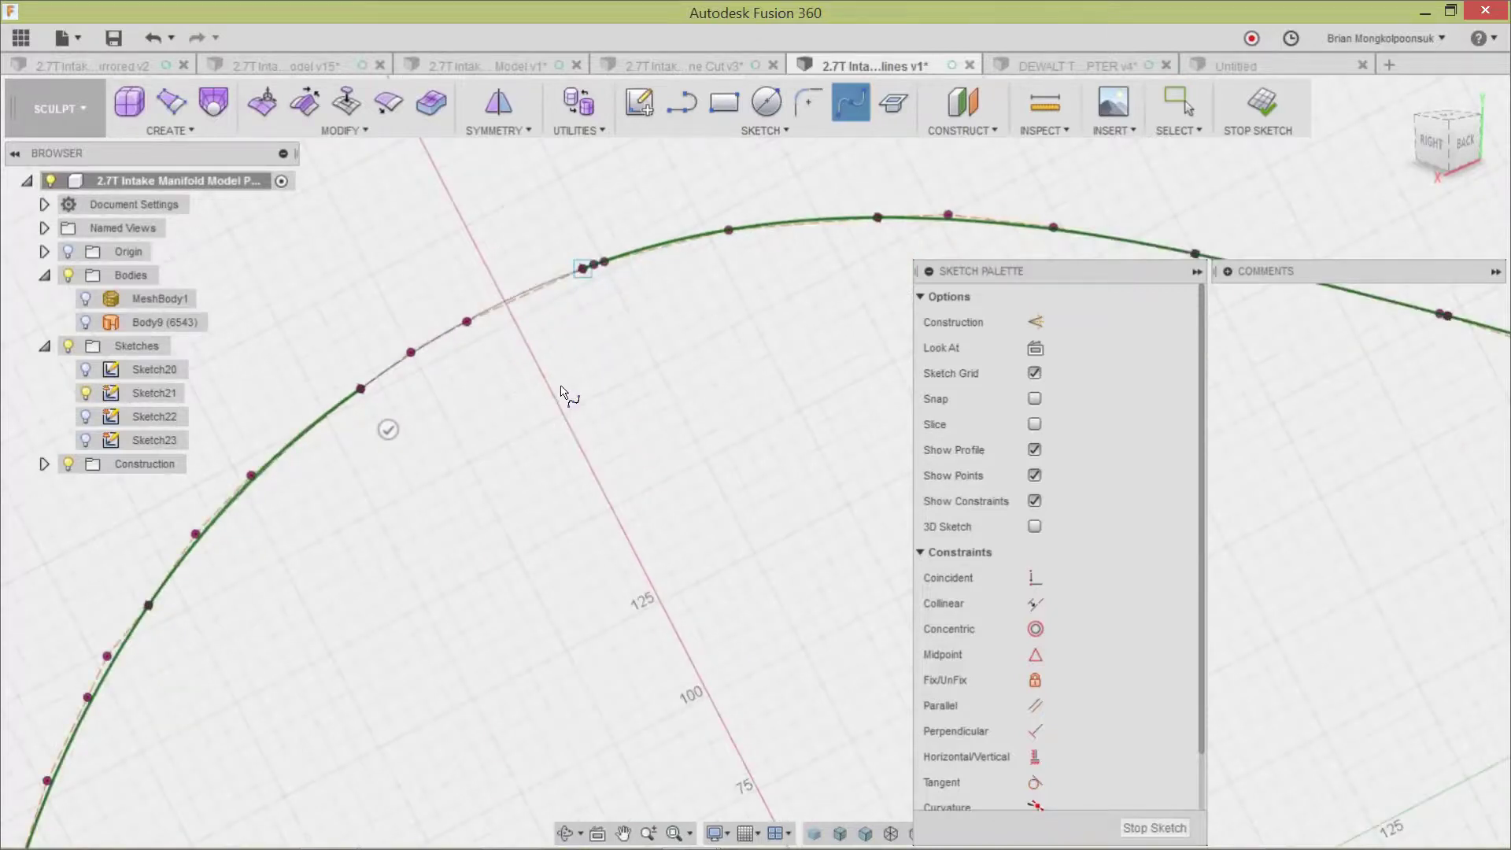
scroll(577, 353, "down", 7)
scroll(737, 422, "up", 2)
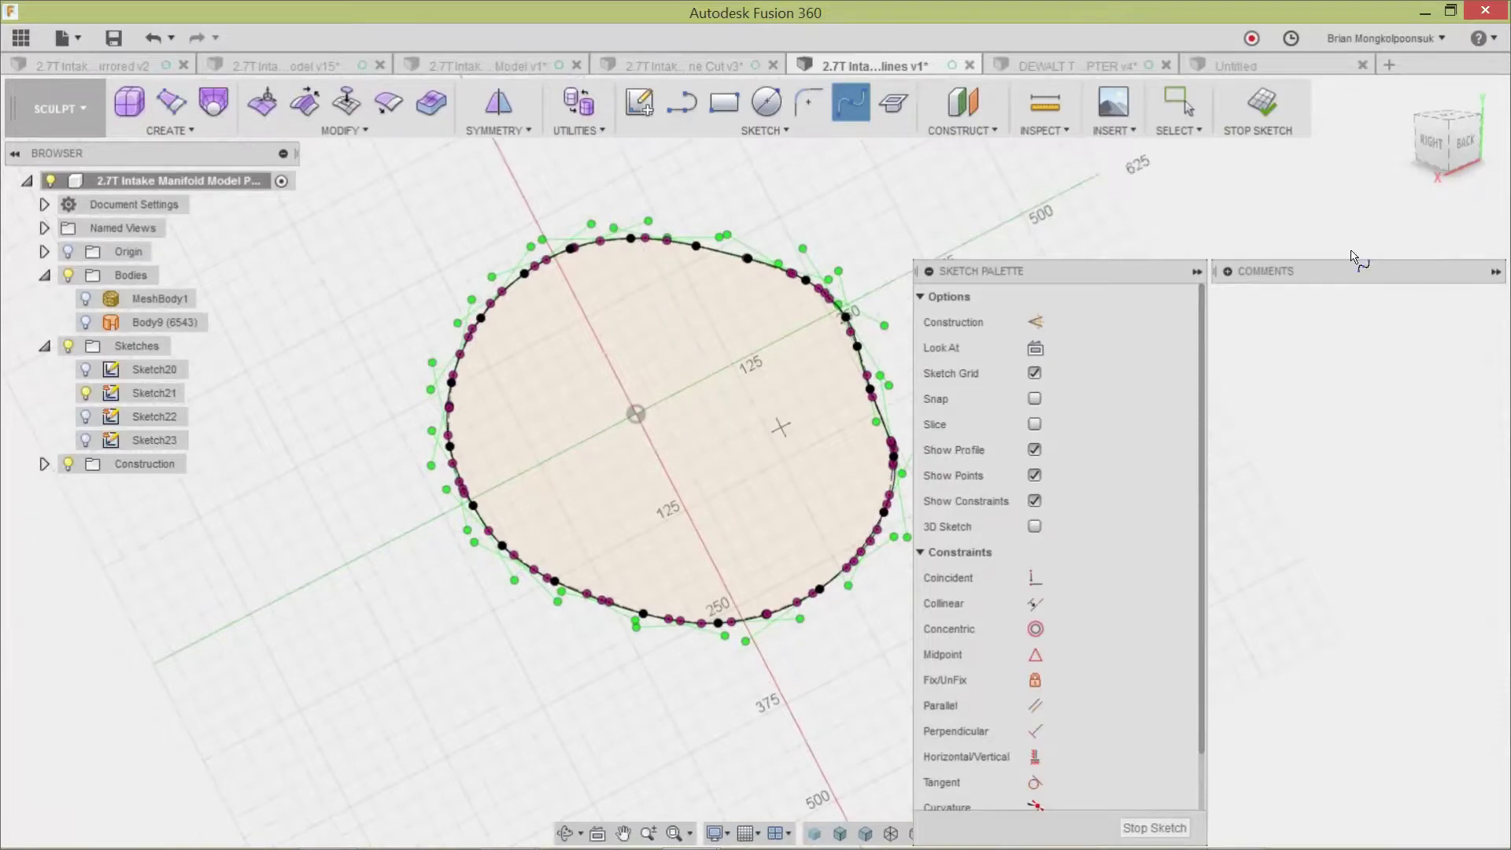
Move the sketch palette clear of the section and finish editing Sketch21.
left_click_drag(1124, 272, 1115, 158)
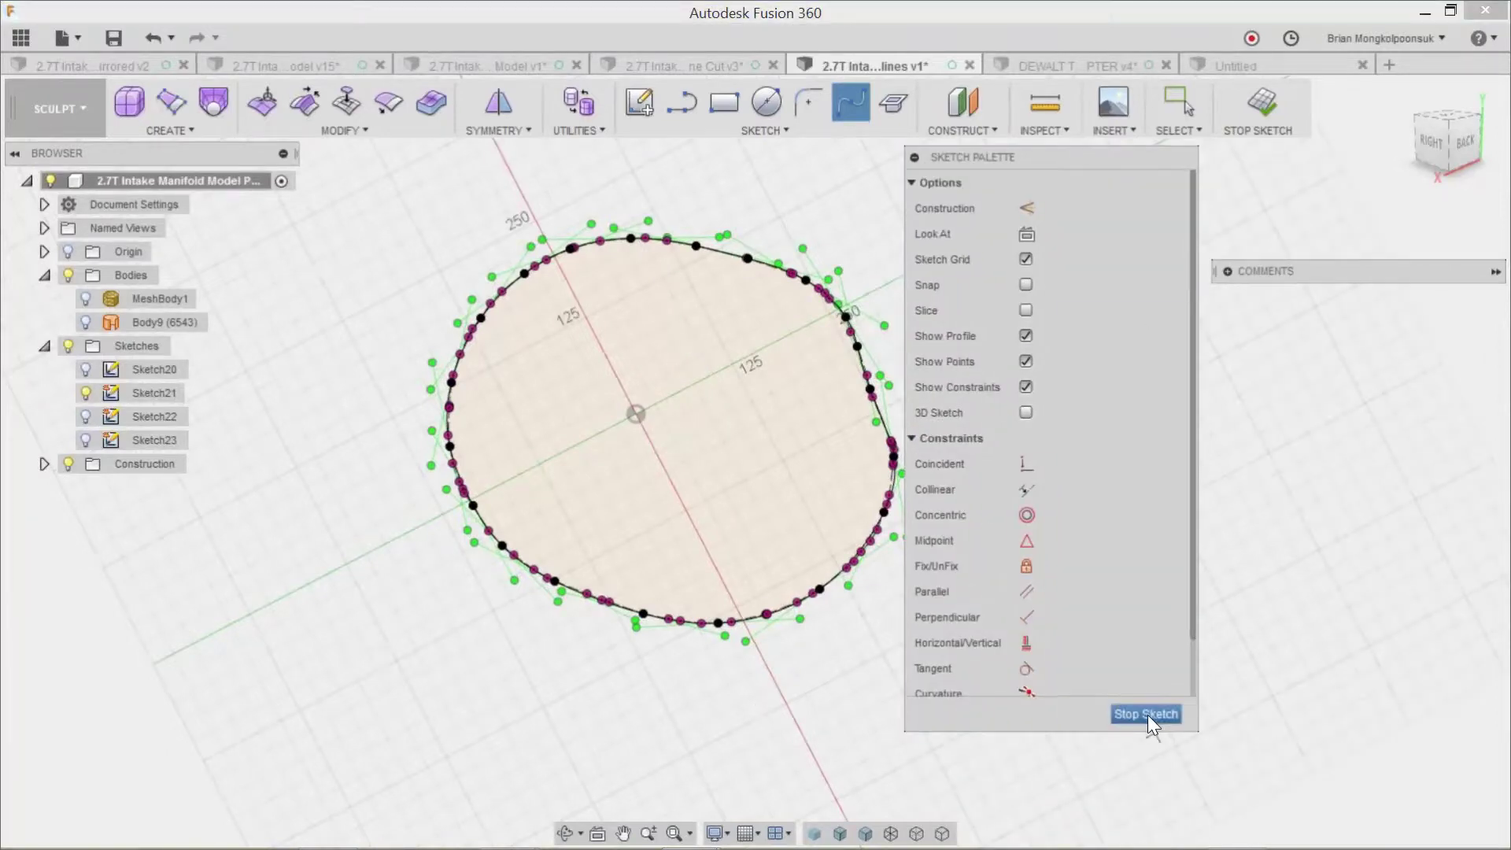
left_click(1146, 714)
scroll(947, 422, "down", 2)
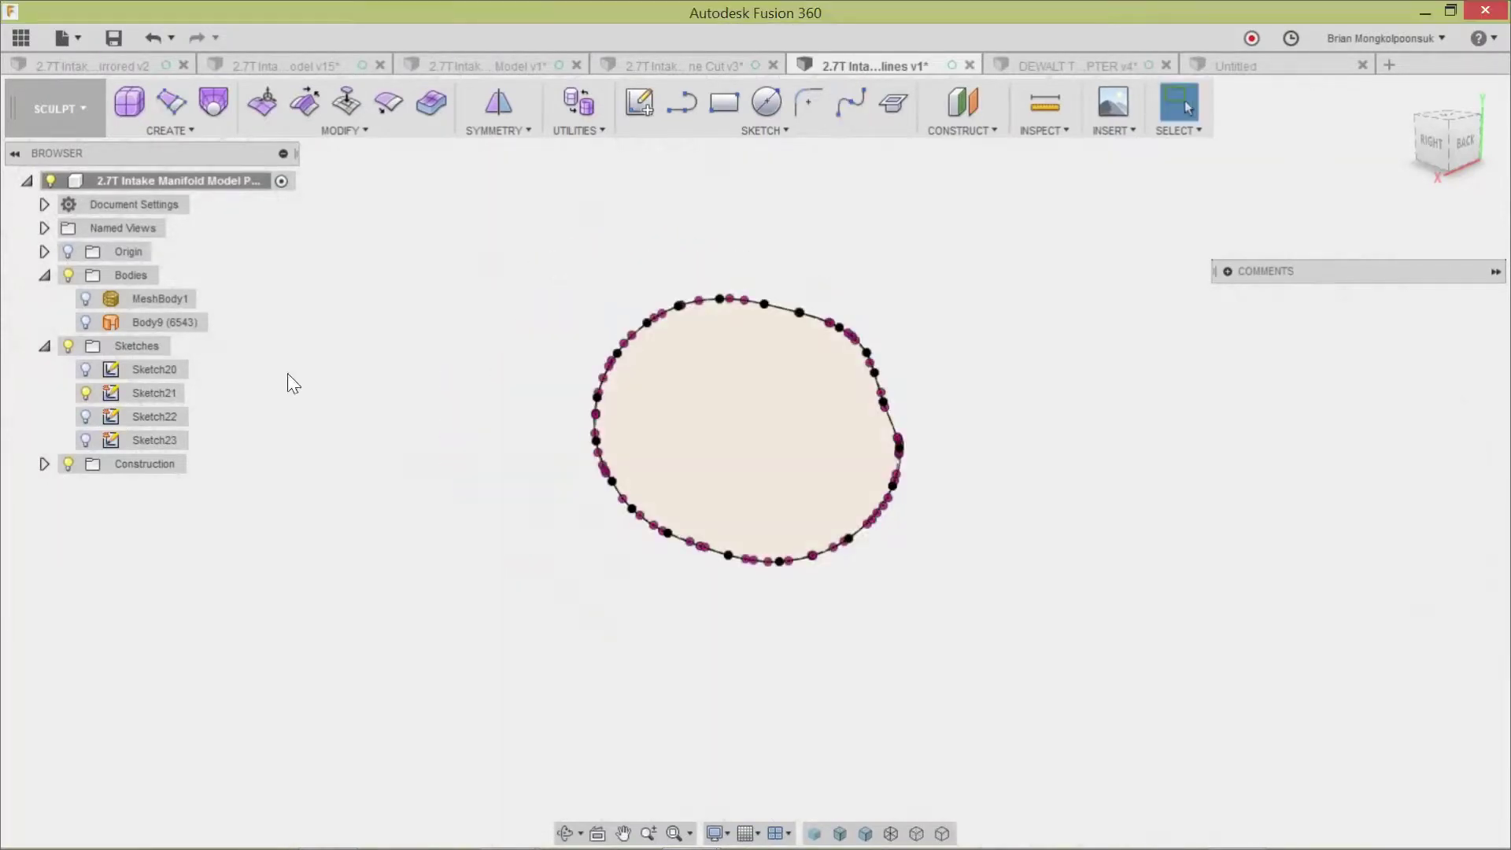
Hide Sketch21, show Sketch22 and open Sketch22 for editing.
left_click(85, 394)
left_click(84, 418)
mouse_move(466, 412)
middle_mouse_down("shift")
mouse_move(601, 394)
mouse_move(564, 408)
middle_mouse_up("shift")
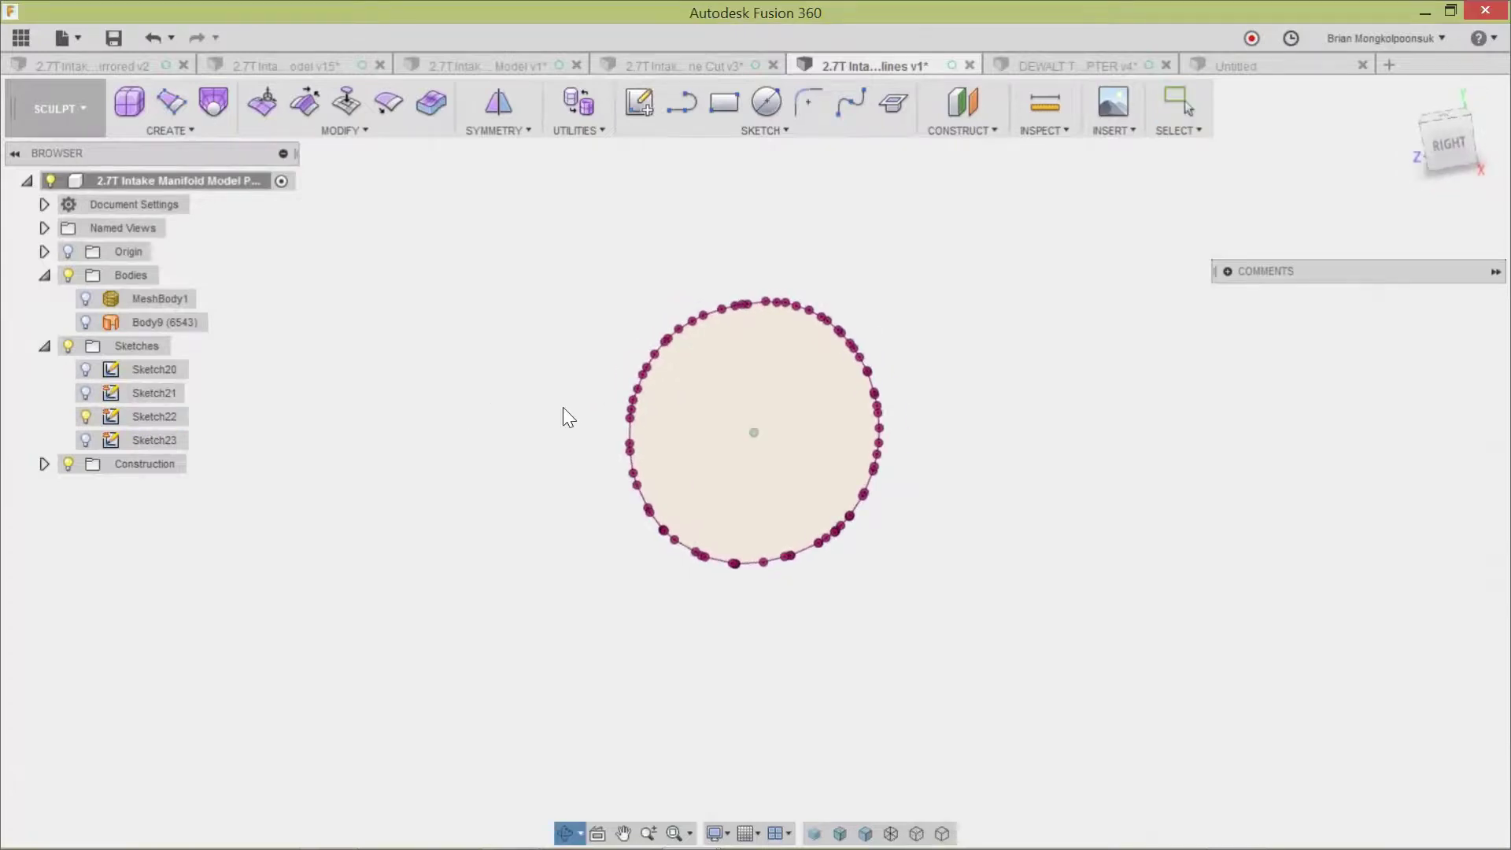
double_click(154, 418)
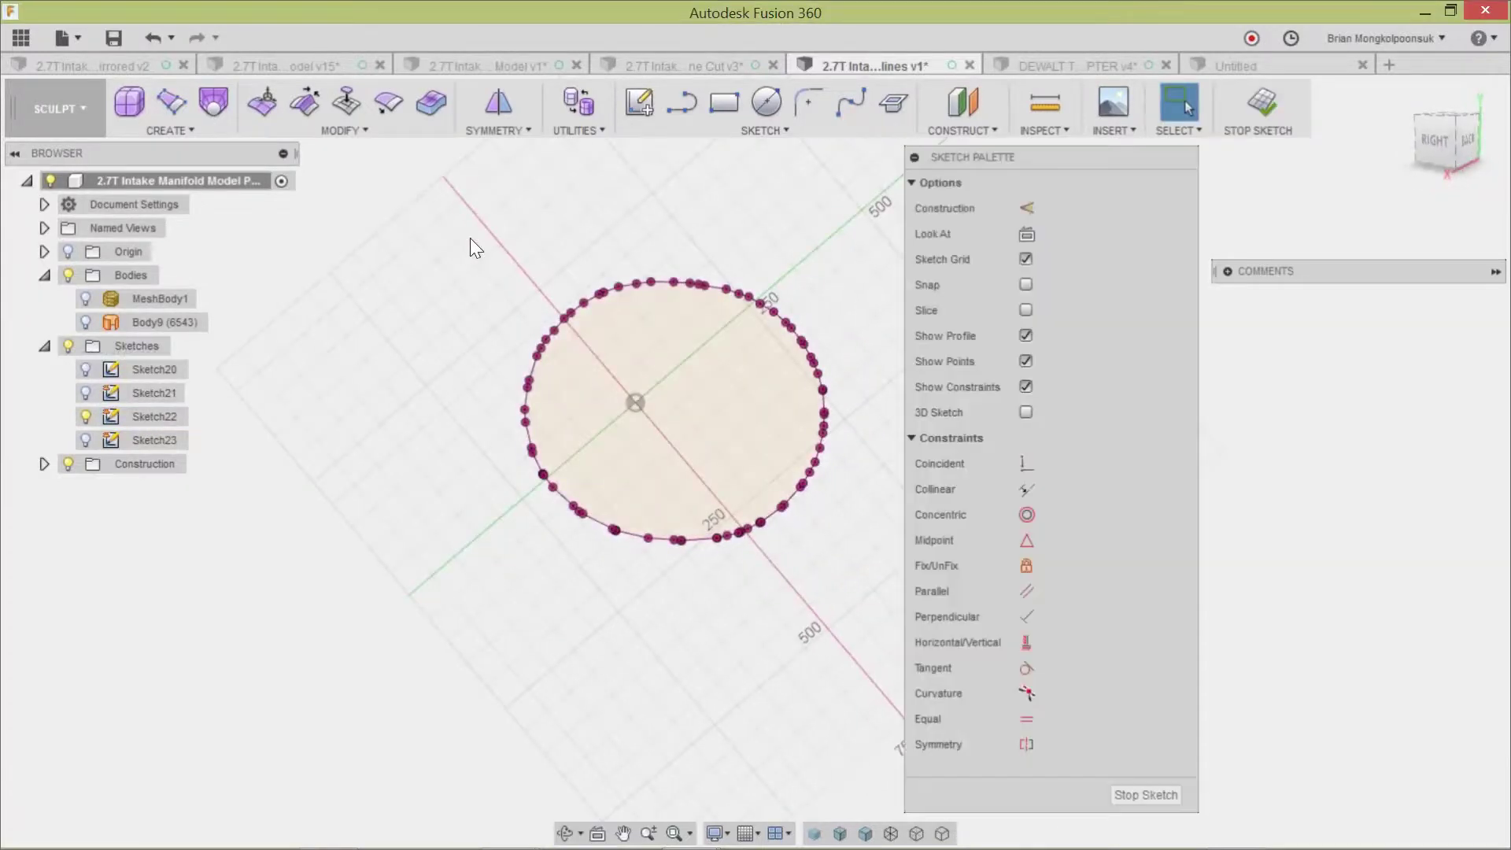
Convert all the intersection curves of the Sketch22 section to construction geometry.
left_click_drag(469, 237, 857, 567)
right_click(829, 532)
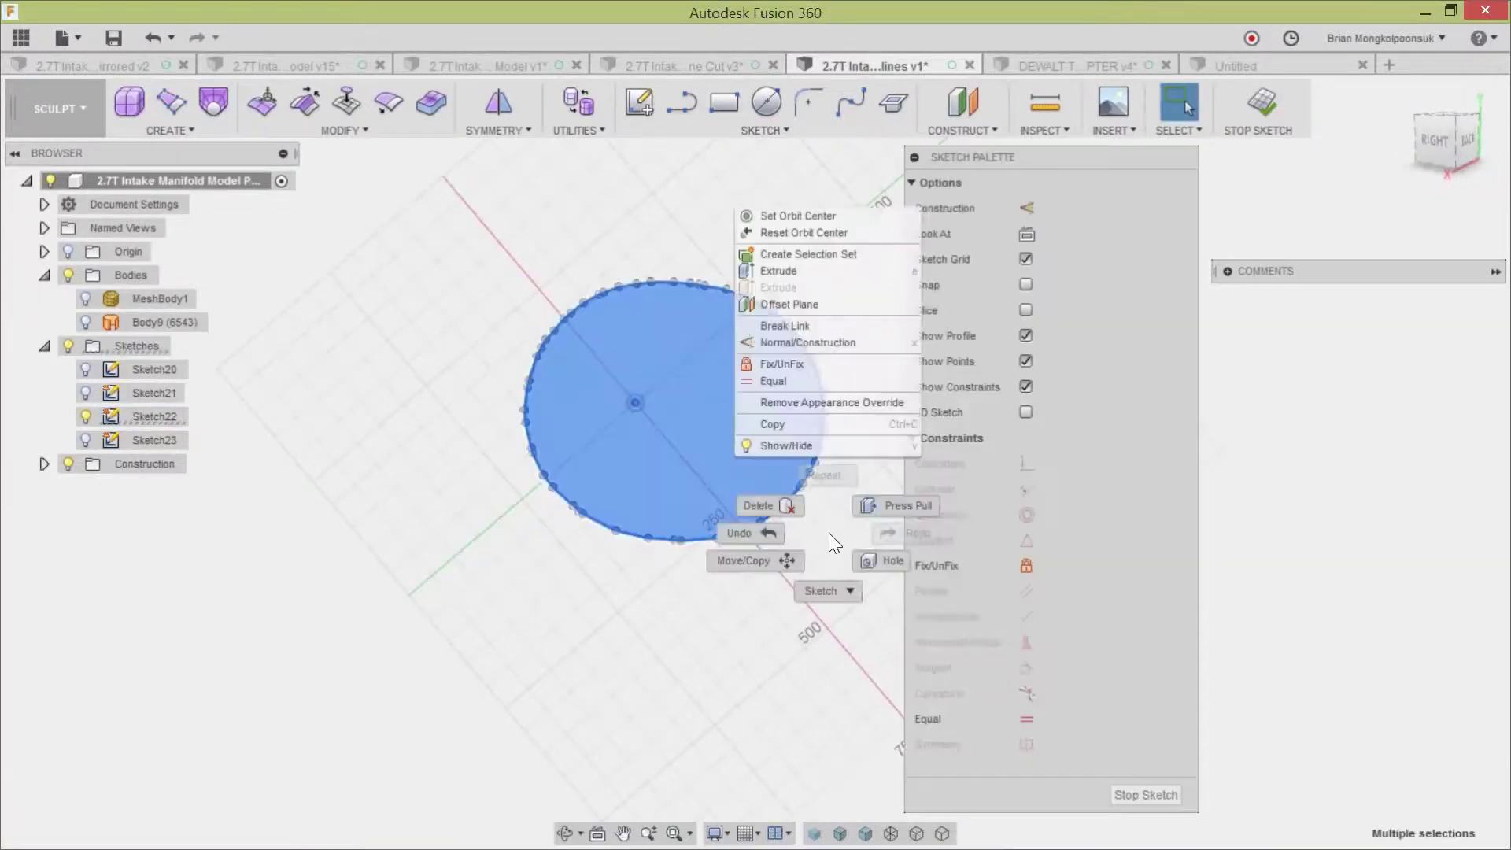
left_click(793, 343)
left_click(800, 304)
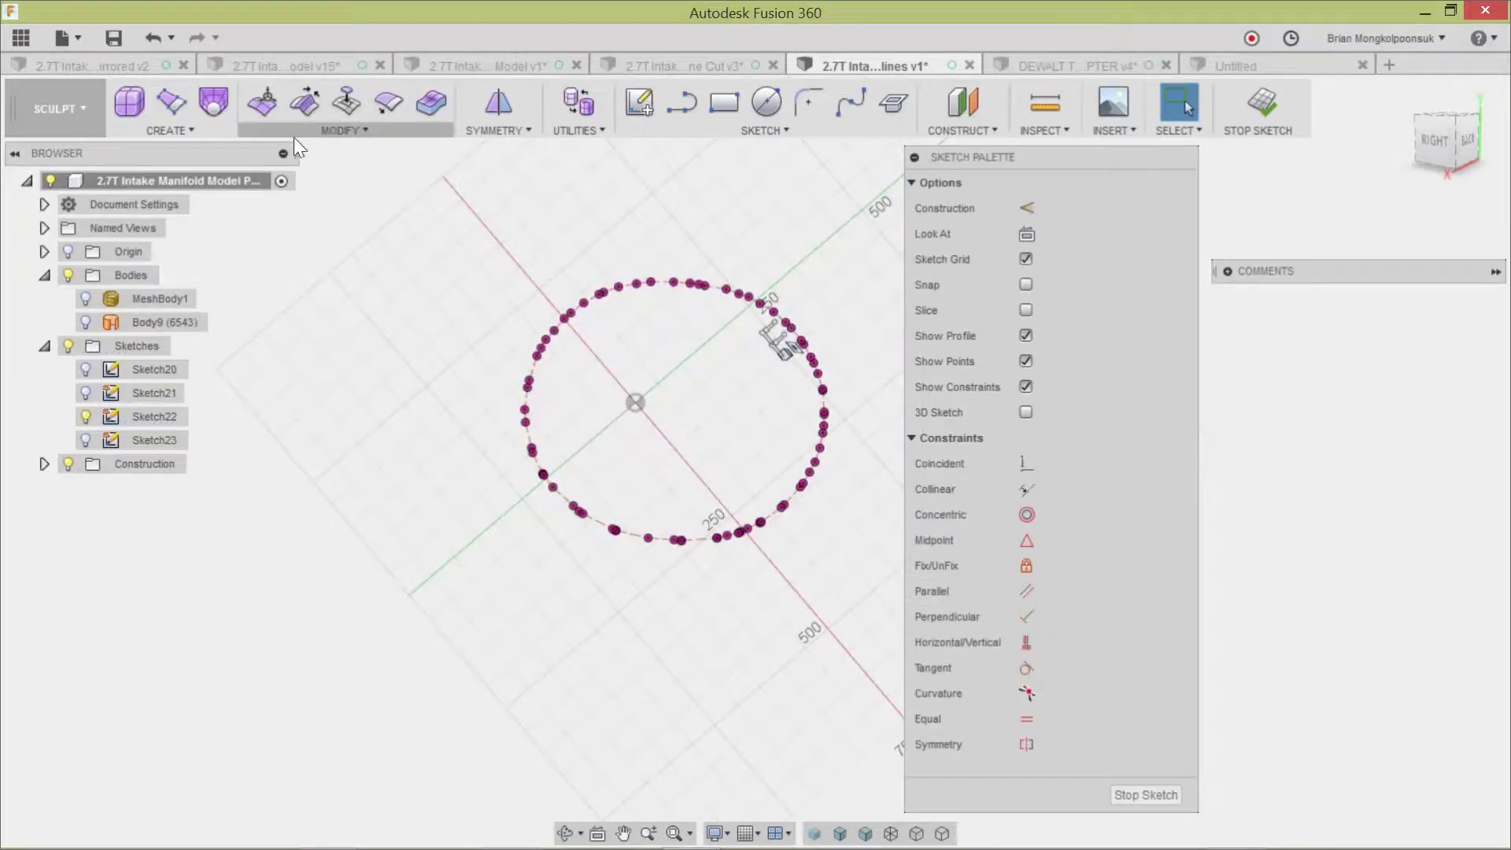
Trace the Sketch22 section with a closed fit point spline snapped to selected points around the construction outline, ending at its start point.
left_click(847, 102)
scroll(787, 268, "up", 3)
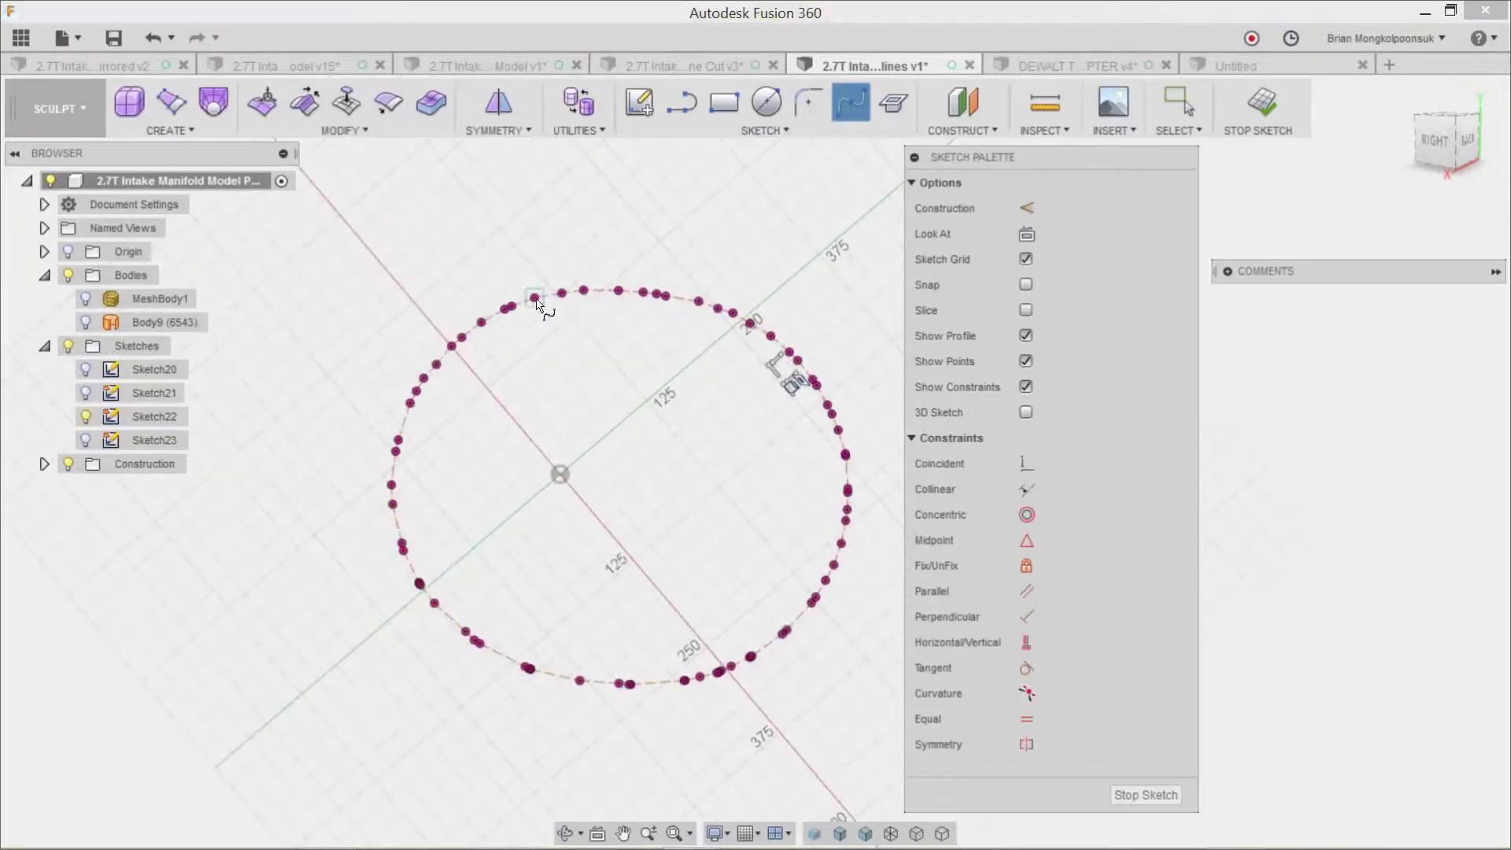
left_click(535, 298)
left_click(618, 291)
left_click(666, 296)
left_click(718, 307)
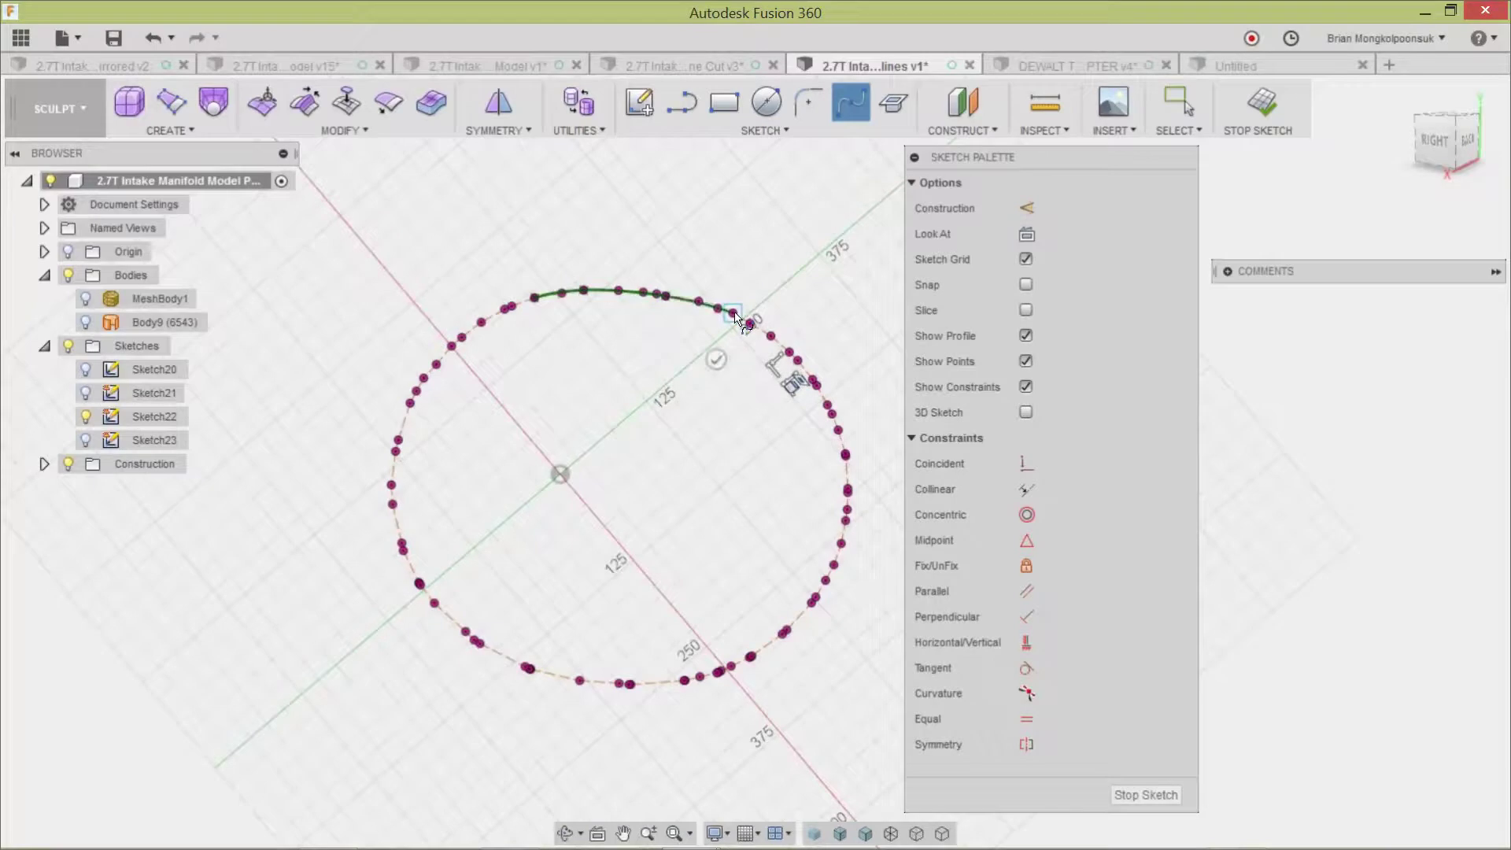
left_click(805, 369)
left_click(839, 431)
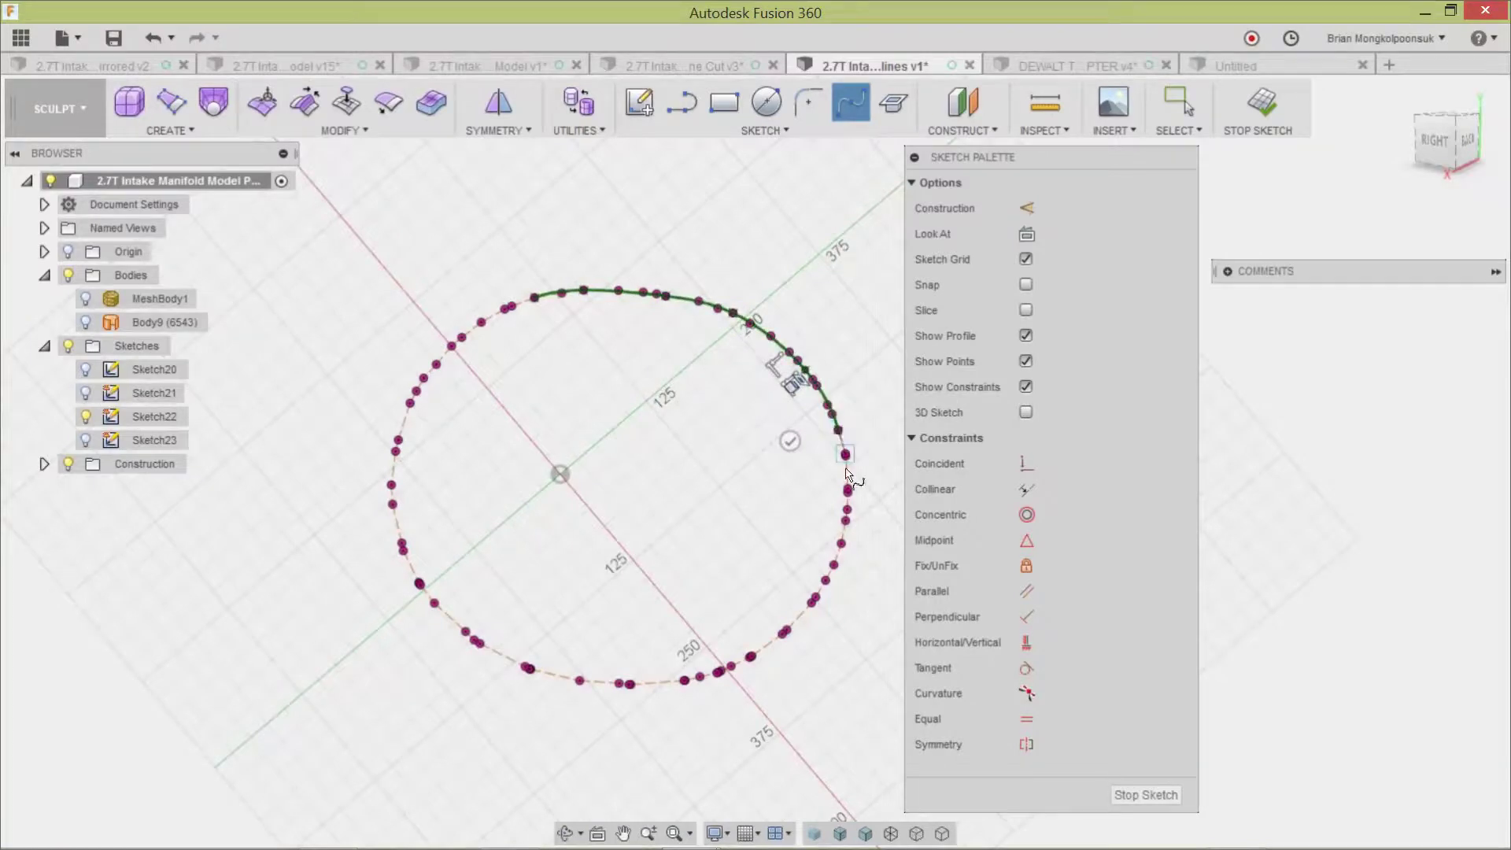
left_click(847, 509)
left_click(813, 599)
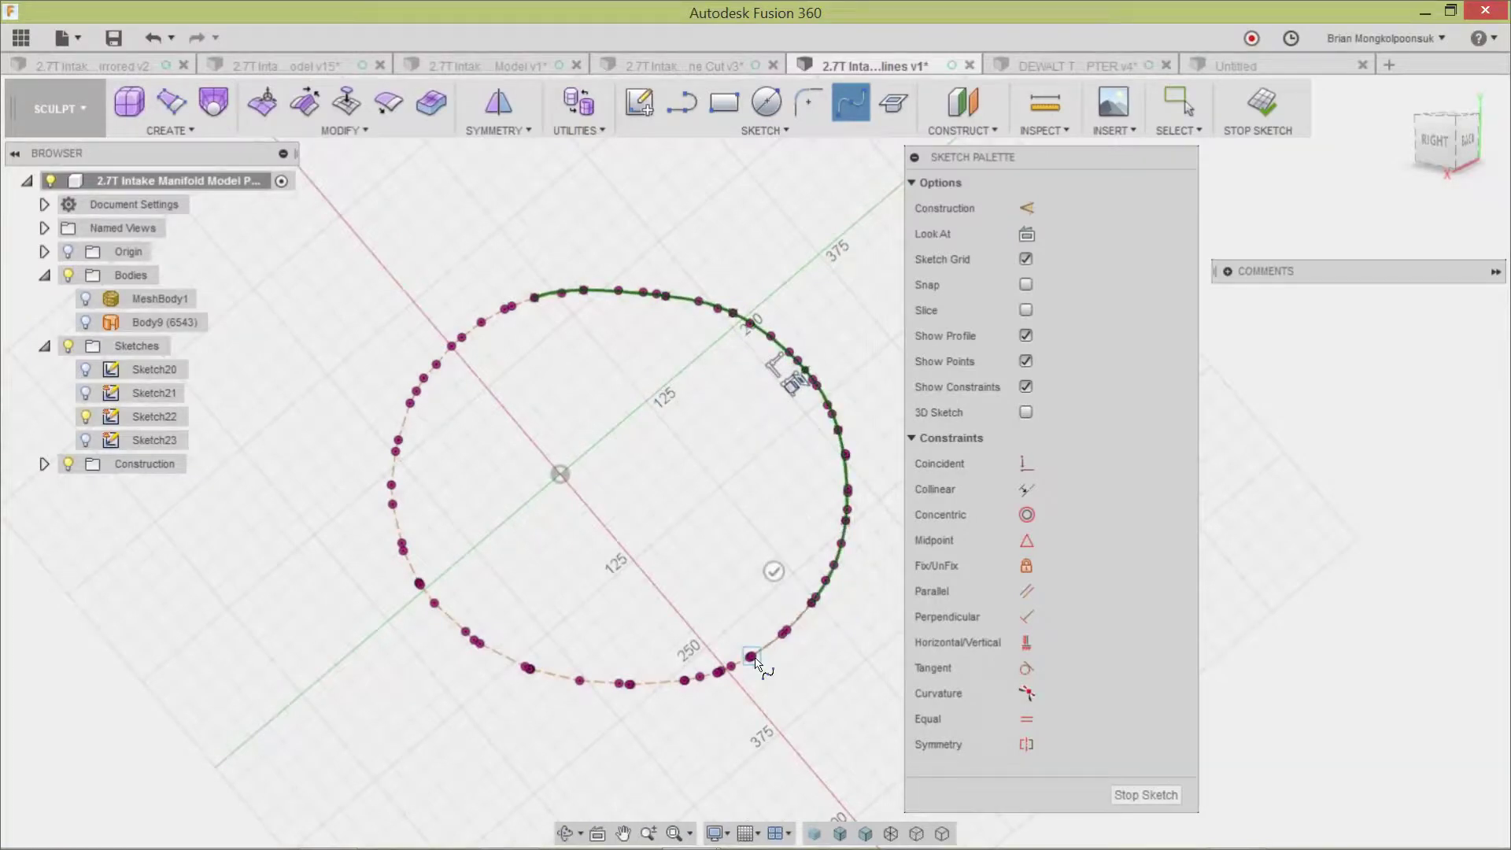
left_click(751, 655)
left_click(685, 680)
left_click(579, 680)
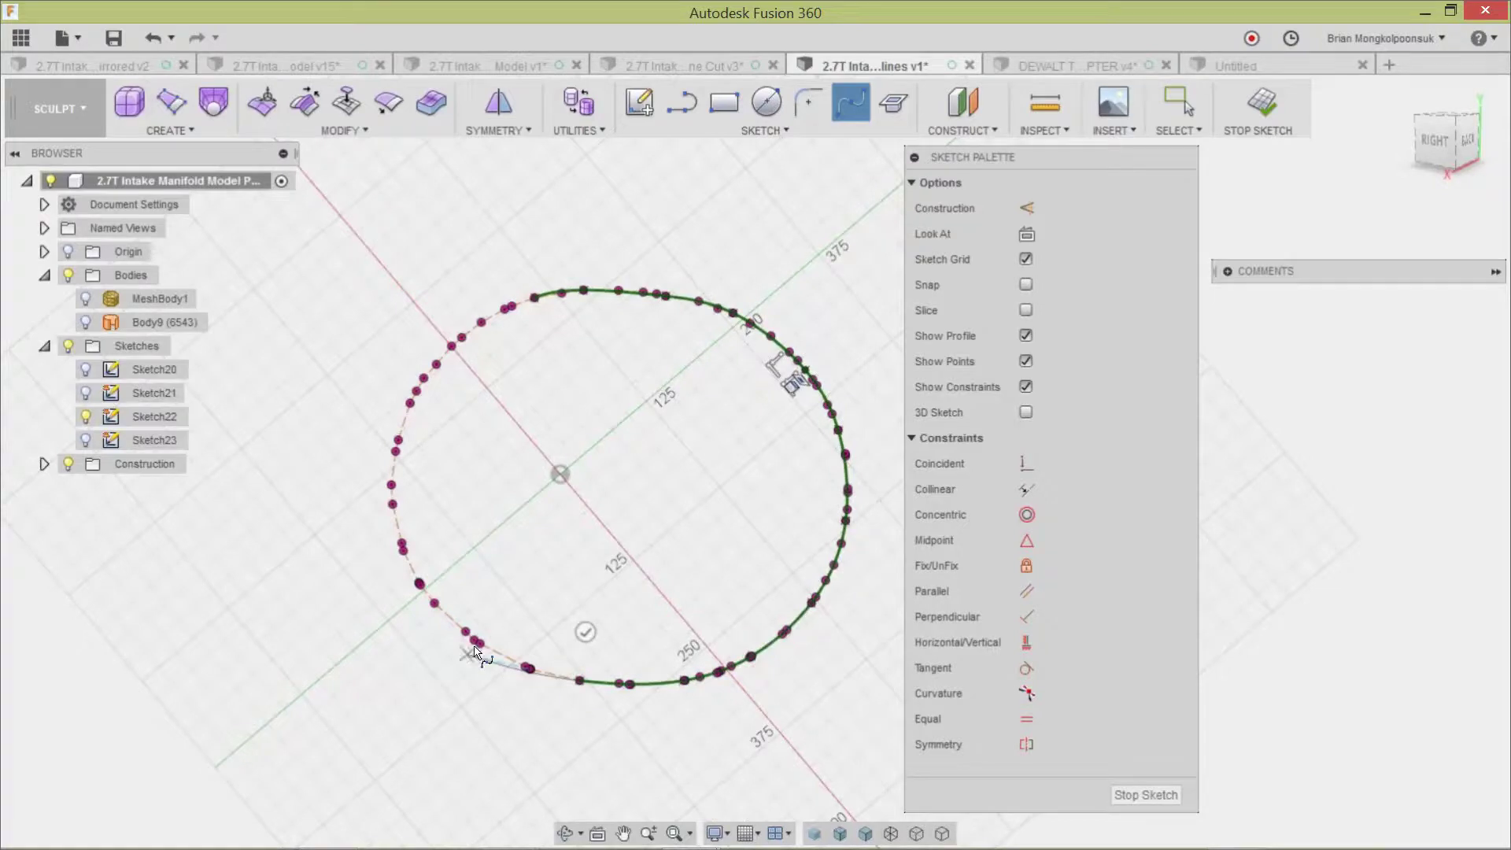
left_click(478, 643)
left_click(420, 584)
left_click(391, 484)
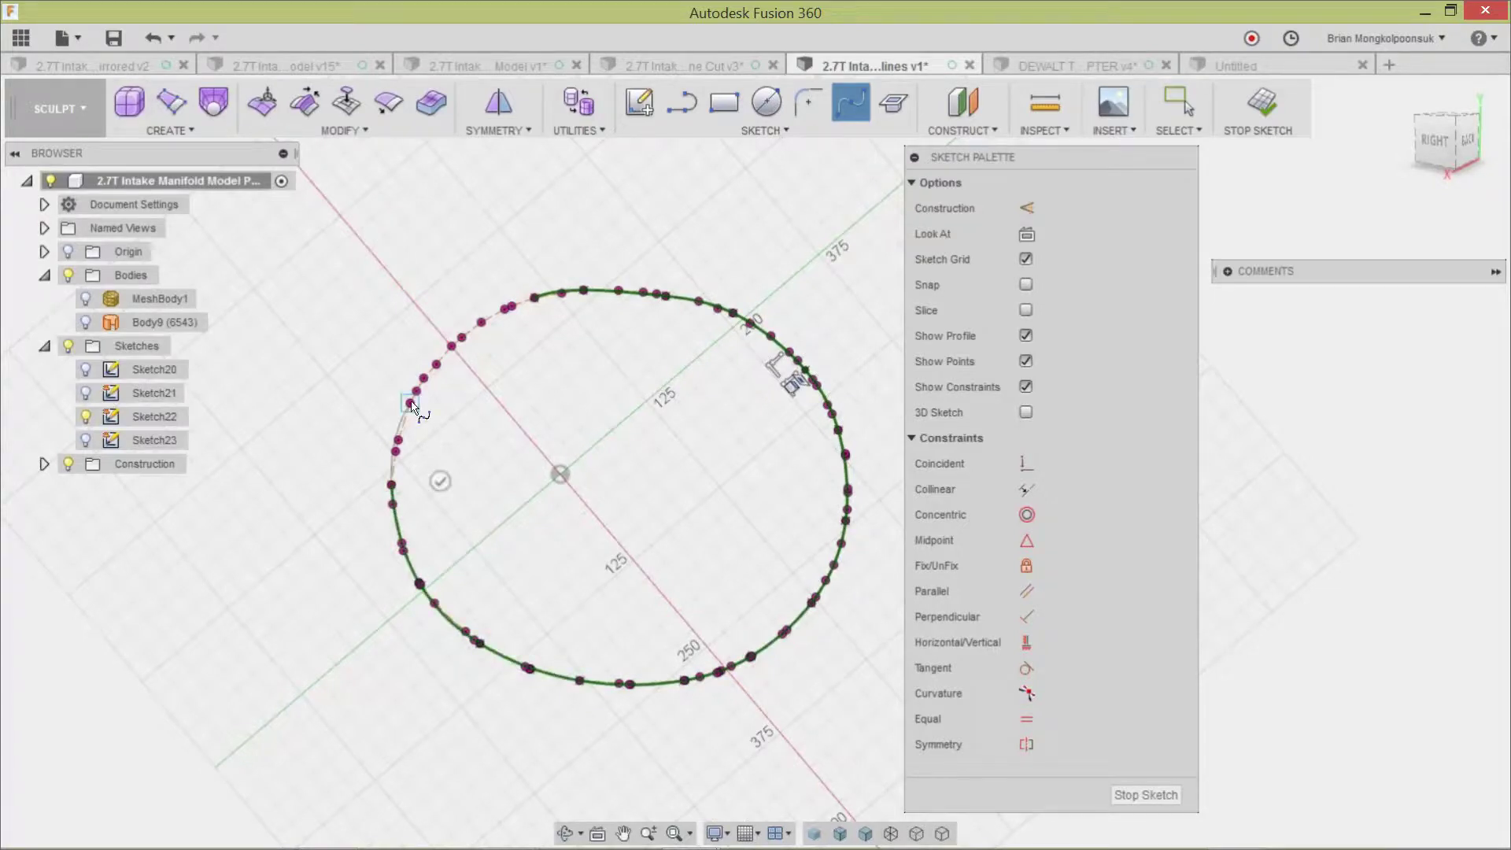
left_click(411, 404)
left_click(461, 337)
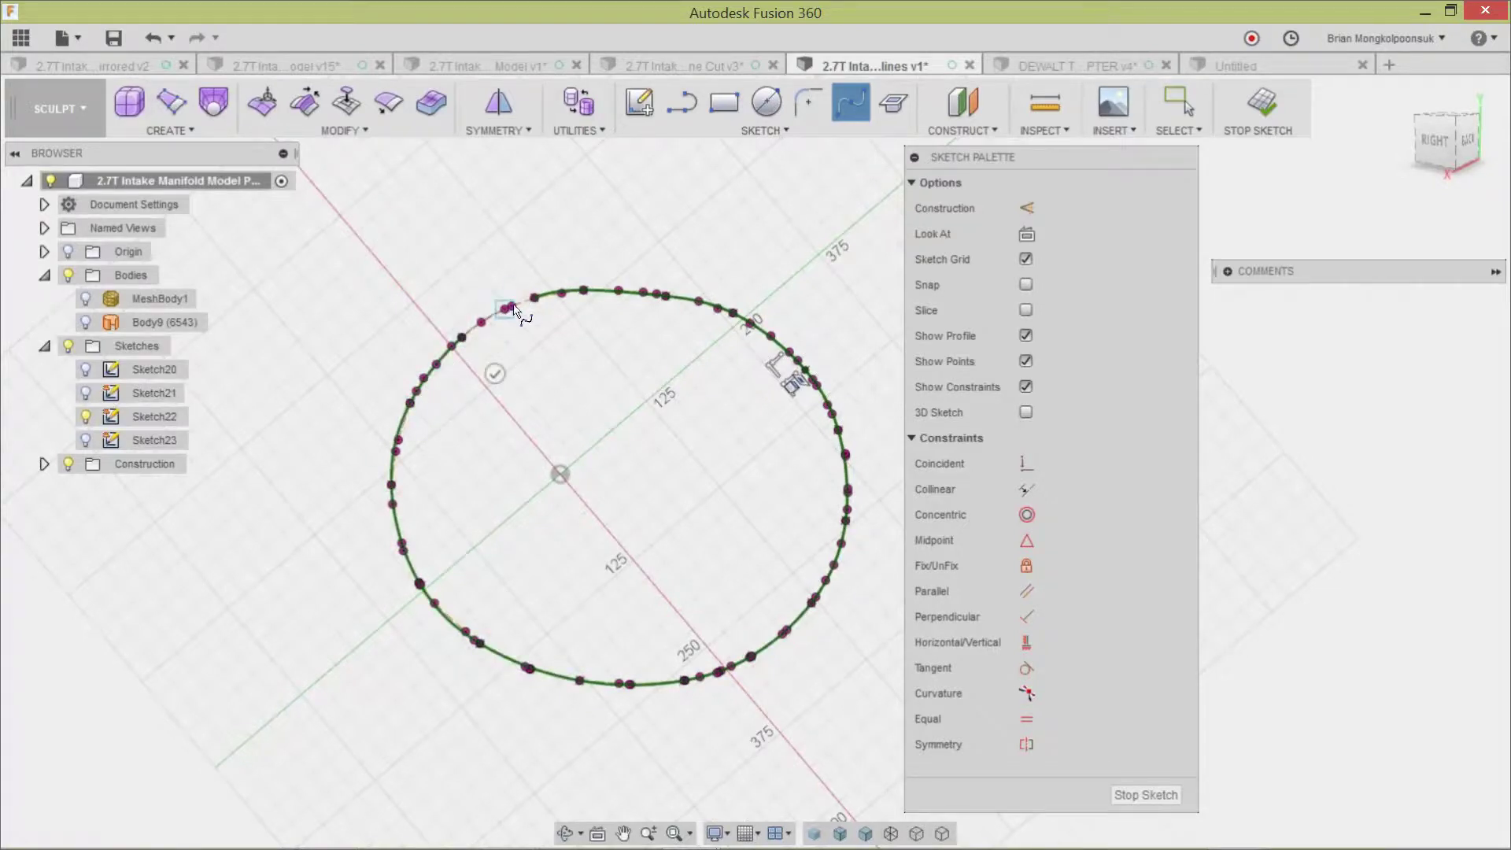
left_click(509, 308)
scroll(513, 308, "up", 5)
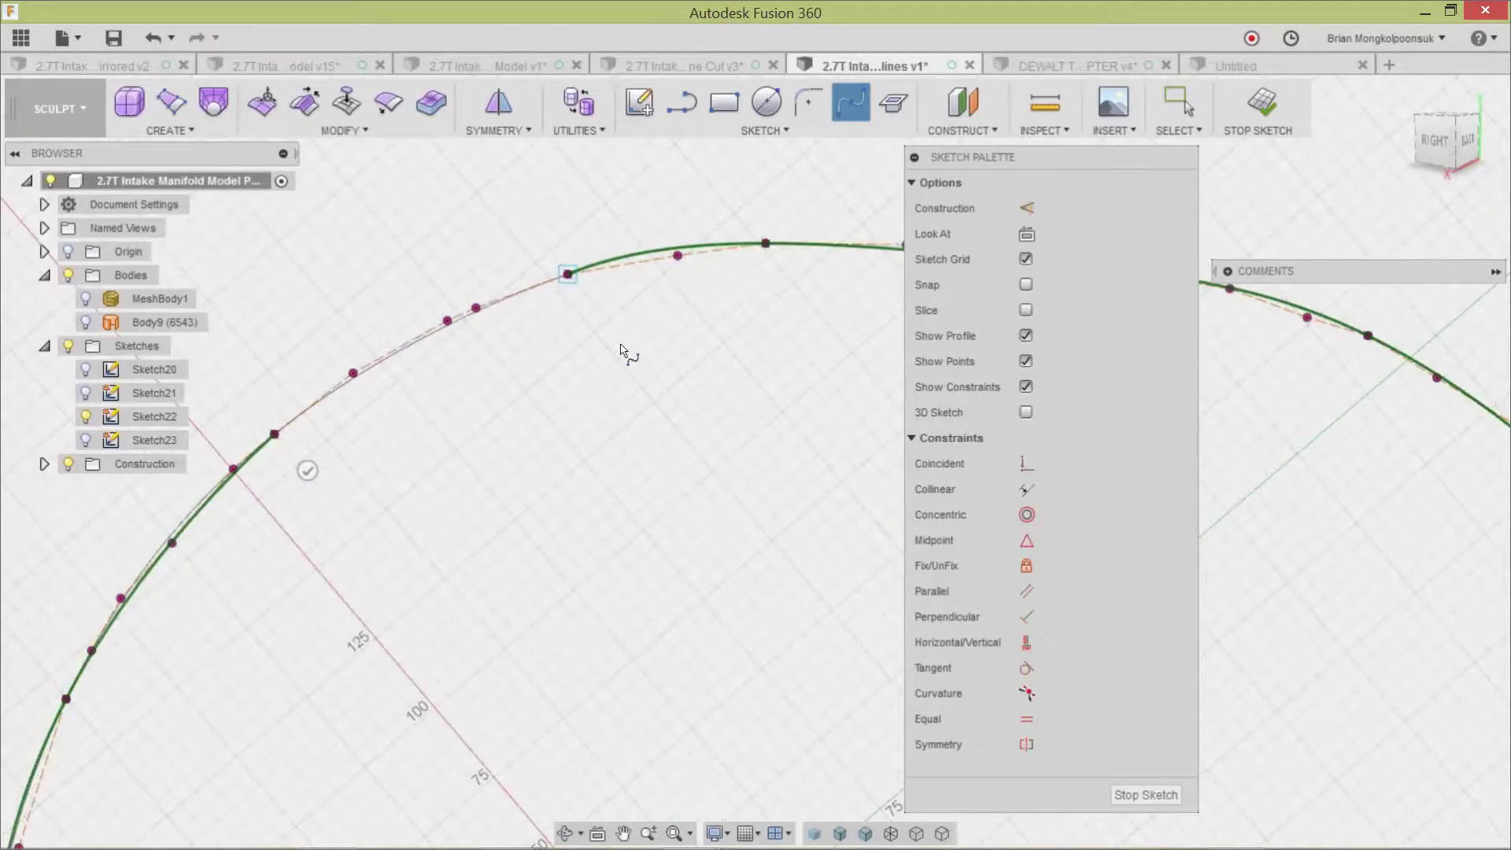
scroll(622, 347, "down", 5)
Finish editing Sketch22 and show Sketch21 alongside it.
left_click(1123, 795)
mouse_move(720, 463)
middle_mouse_down("shift")
mouse_move(843, 465)
mouse_move(876, 488)
mouse_move(849, 502)
middle_mouse_up("shift")
left_click(85, 392)
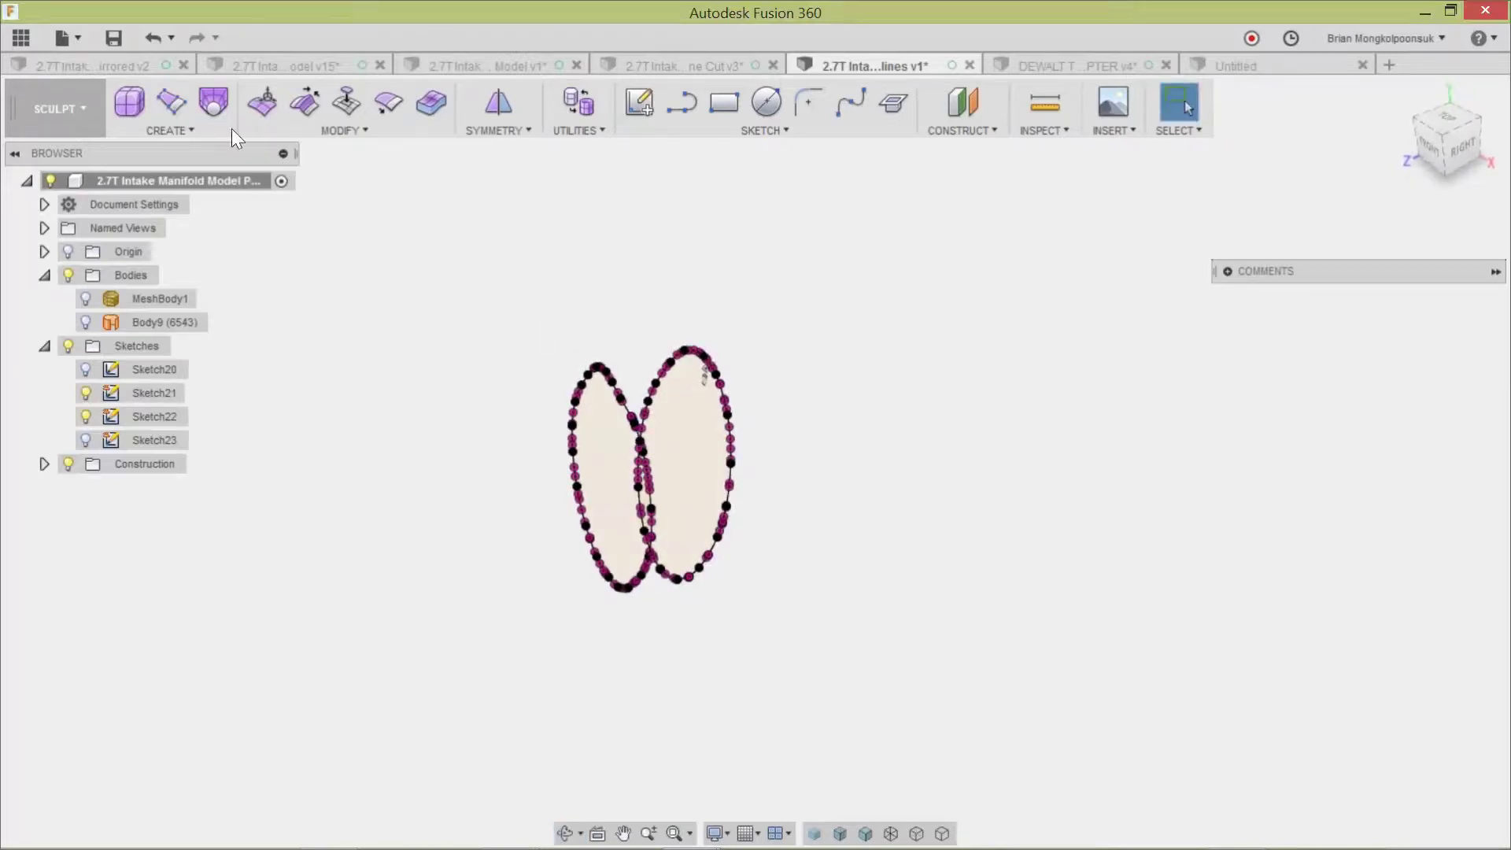
Loft a new sculpt body between the Sketch21 and Sketch22 profiles, with uniform spacing and 8 faces in length and width.
left_click(213, 104)
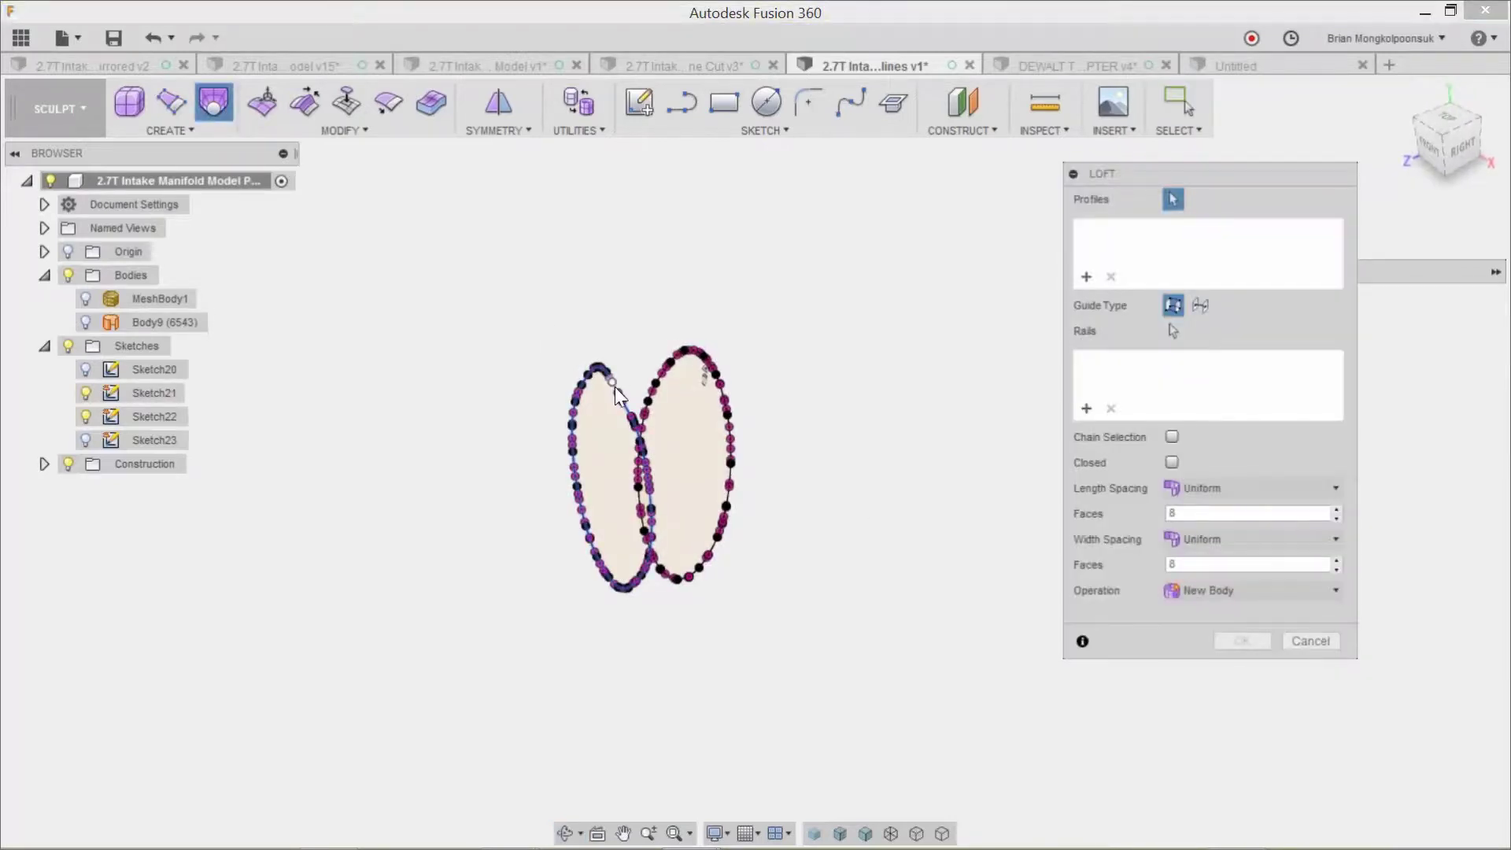
left_click(614, 426)
left_click(702, 435)
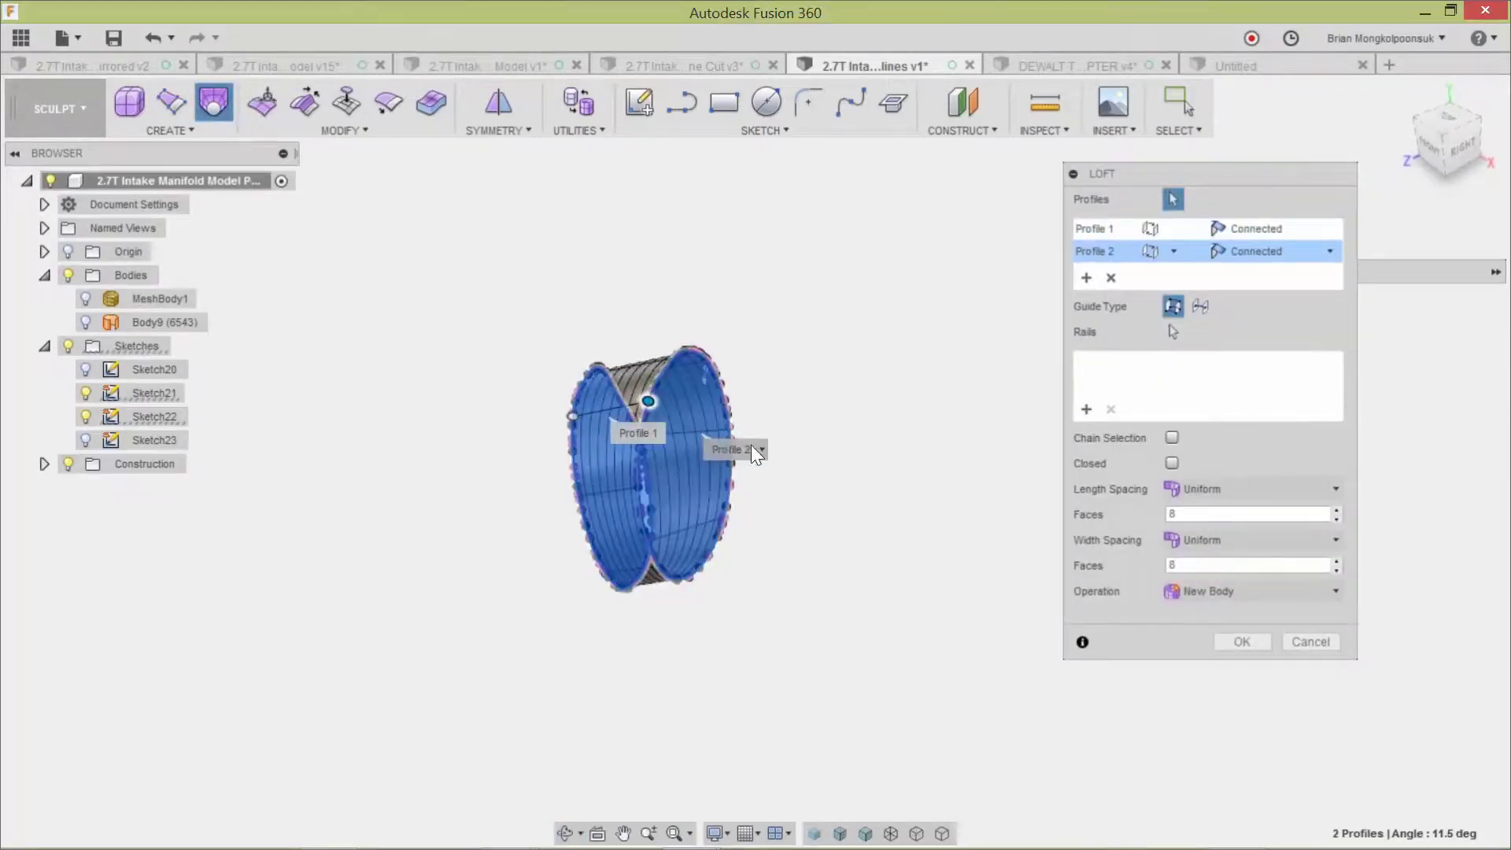
middle_click_drag(876, 391, 894, 418, "shift")
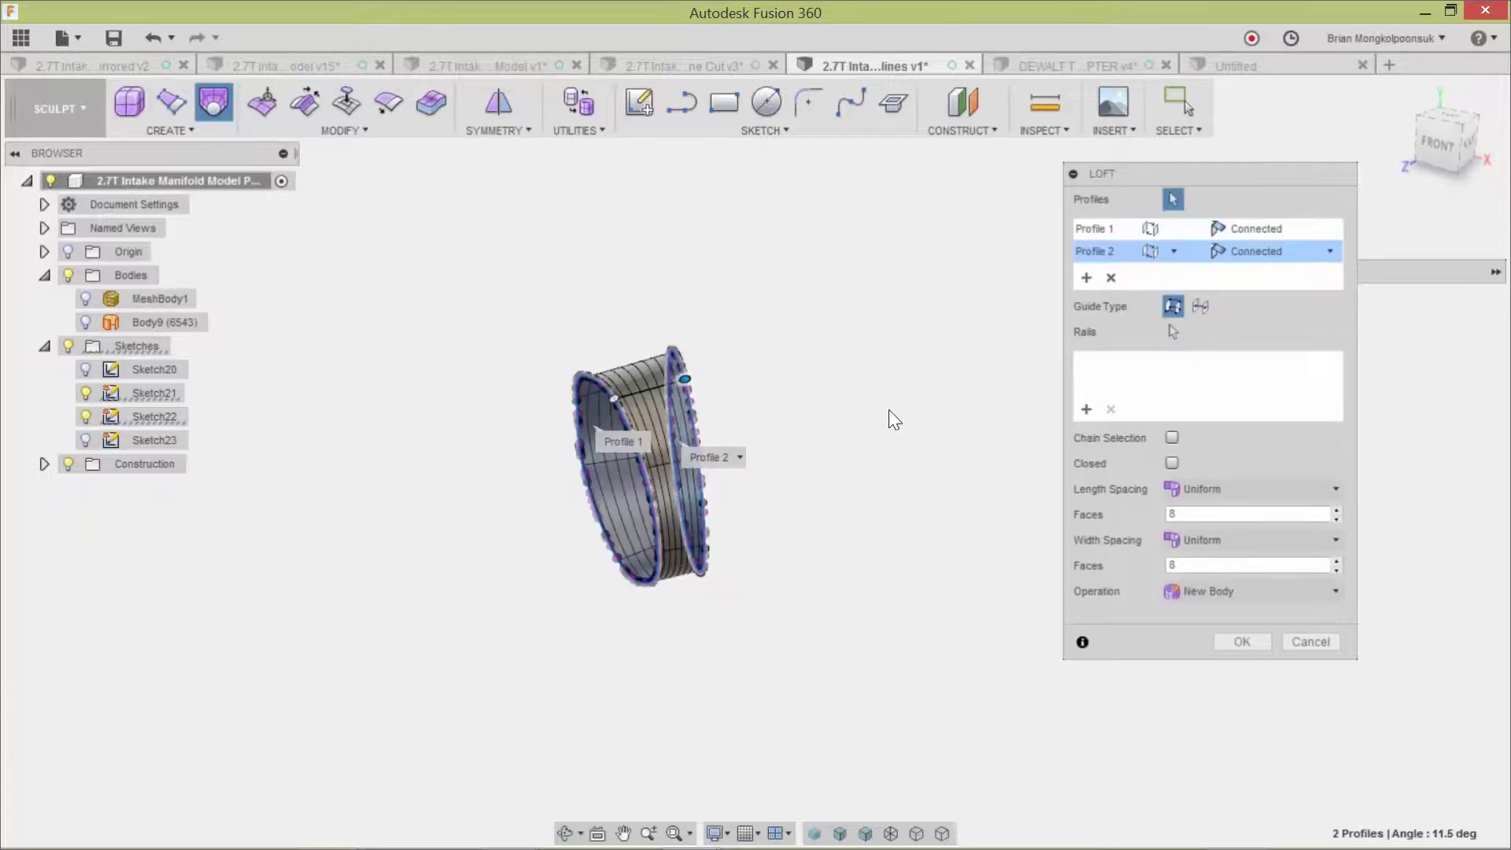
left_click(1242, 642)
middle_click_drag(643, 519, 682, 573, "shift")
key("Escape")
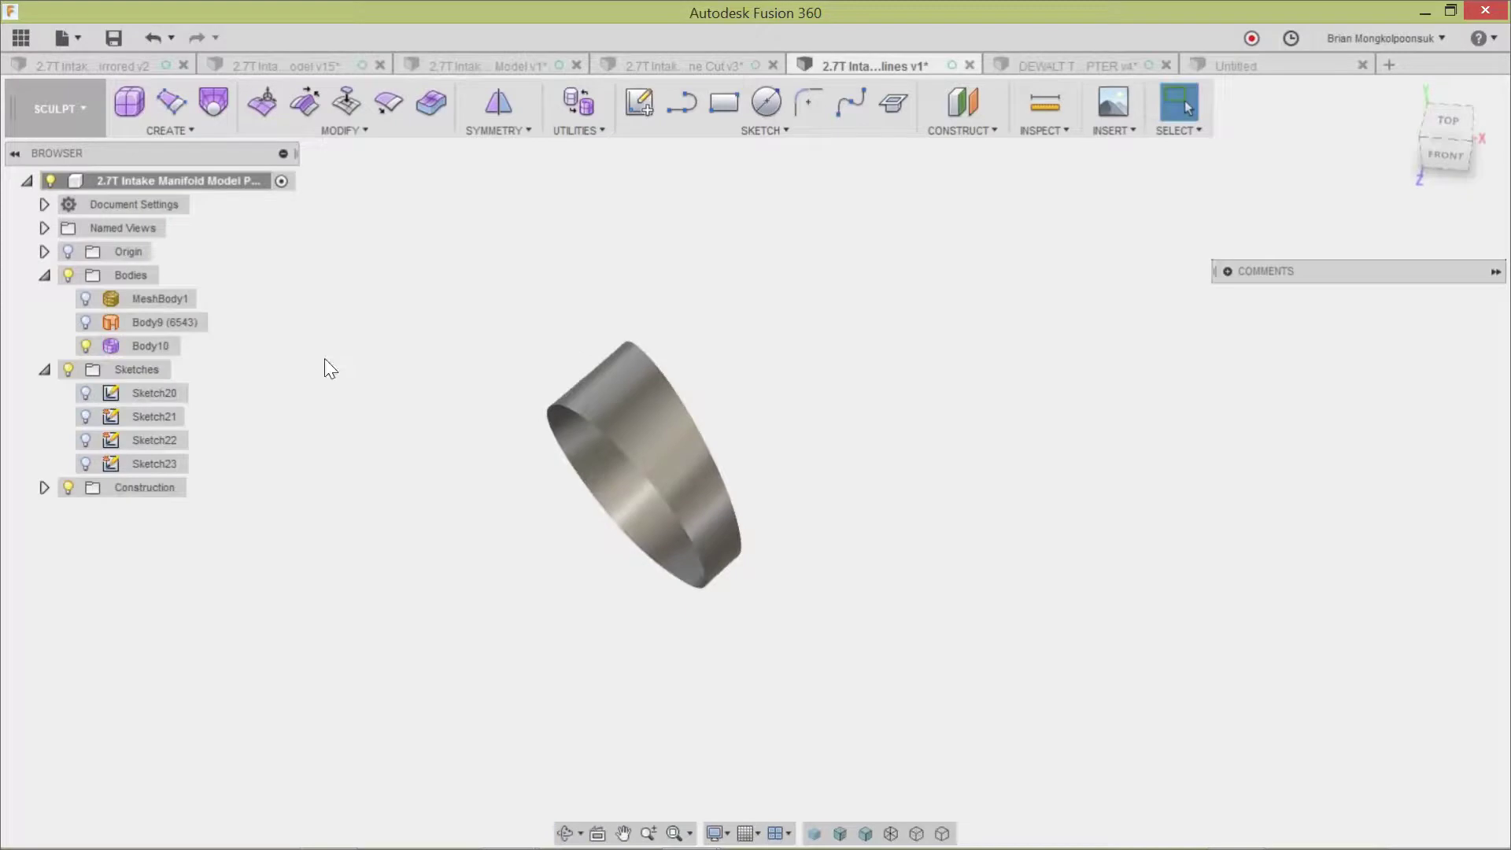
Switch to the Cut v3 document, show its section sketches and construction planes to view them along the runner, and hide them again.
left_click(663, 68)
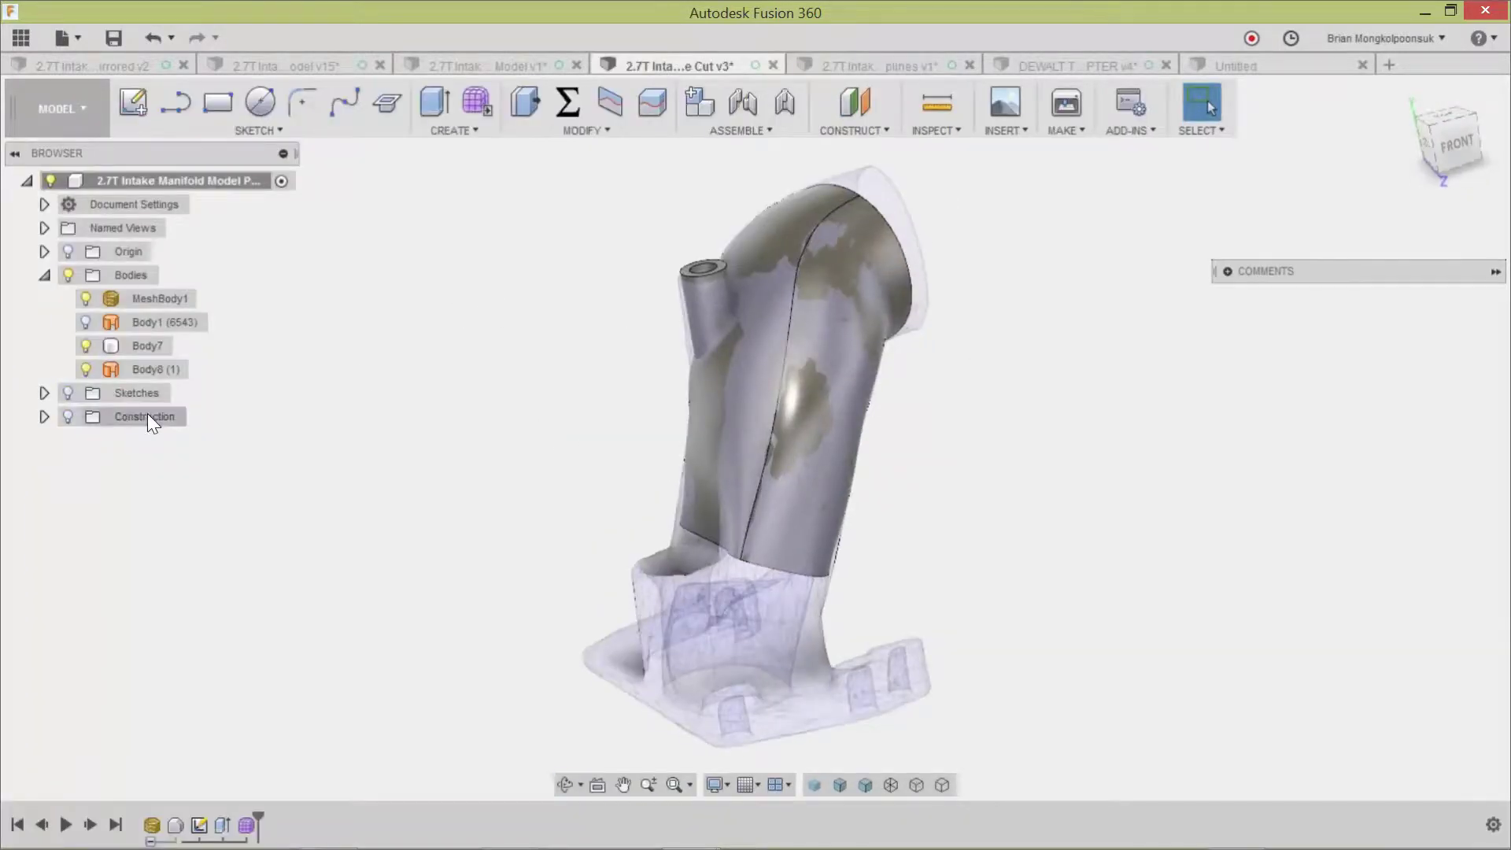
left_click(68, 417)
left_click(68, 394)
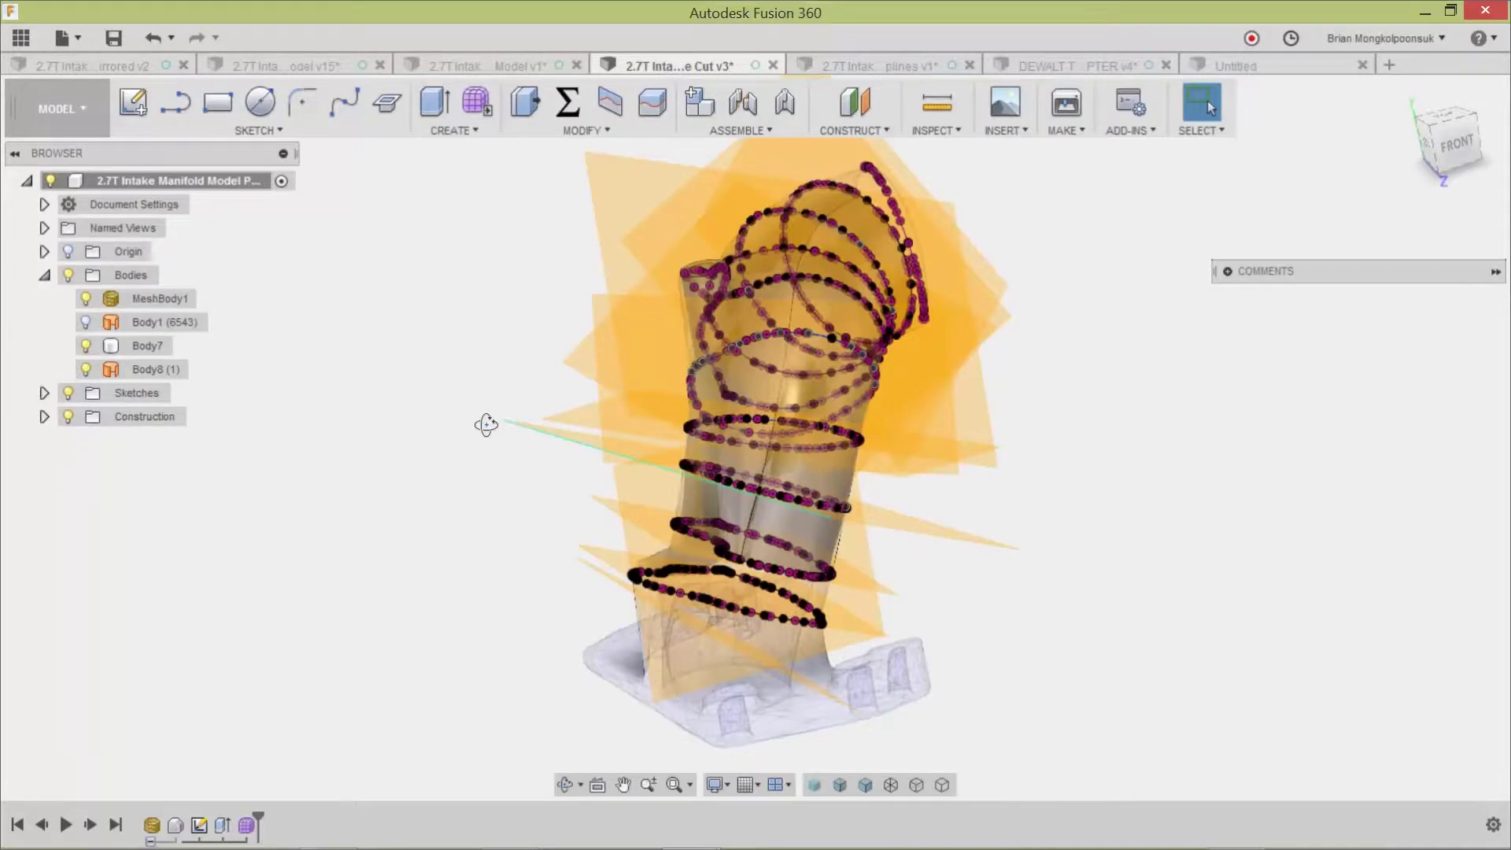
mouse_move(483, 422)
middle_mouse_down("shift")
mouse_move(455, 424)
mouse_move(499, 462)
mouse_move(472, 448)
middle_mouse_up("shift")
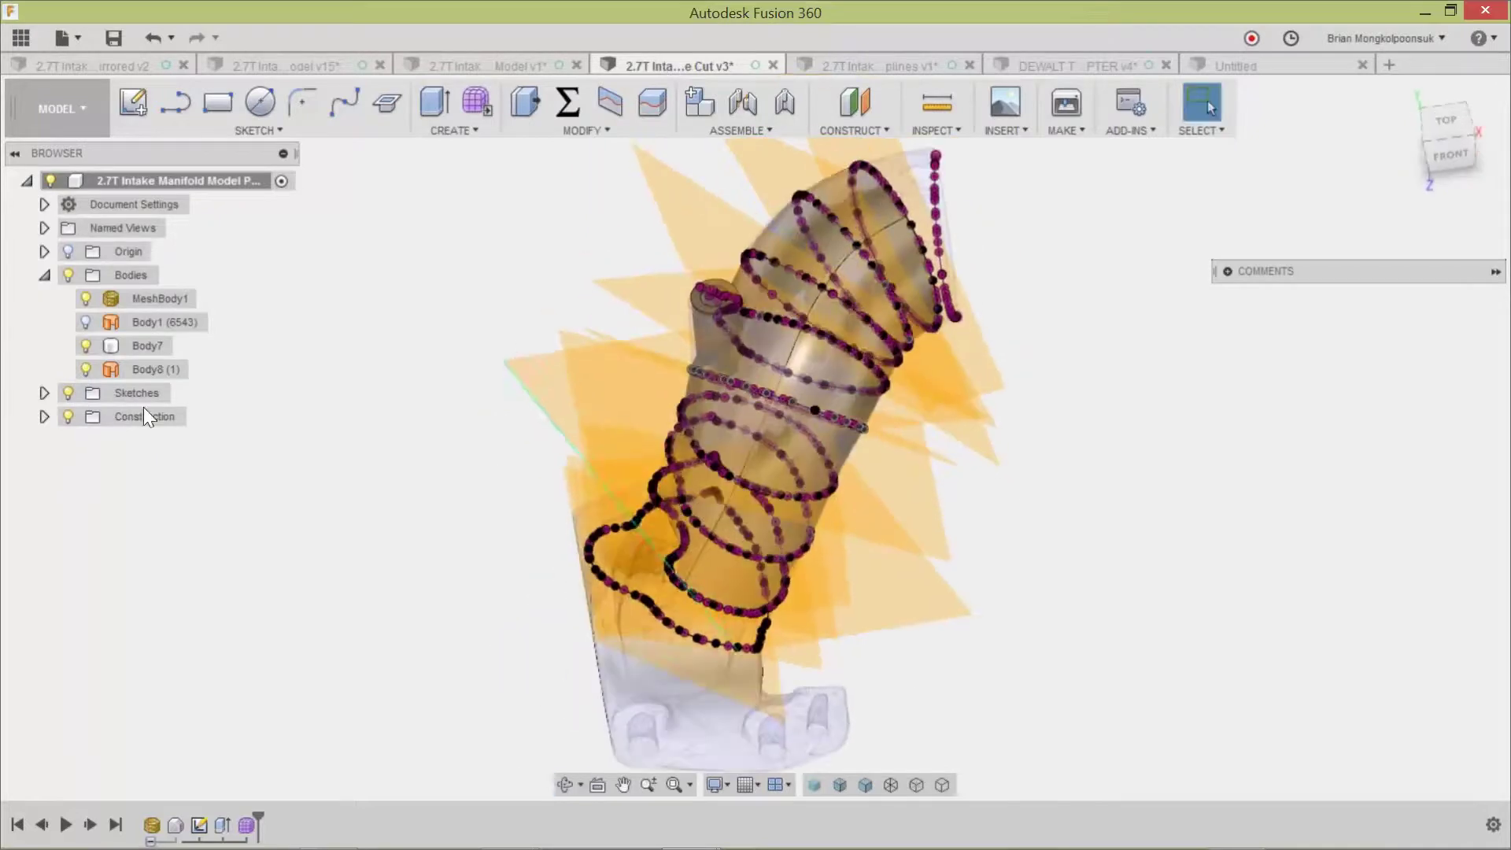
left_click(68, 394)
left_click(68, 417)
Examine from several angles how closely the runner surface and the small tube Body7 follow the scan mesh.
left_click(885, 367)
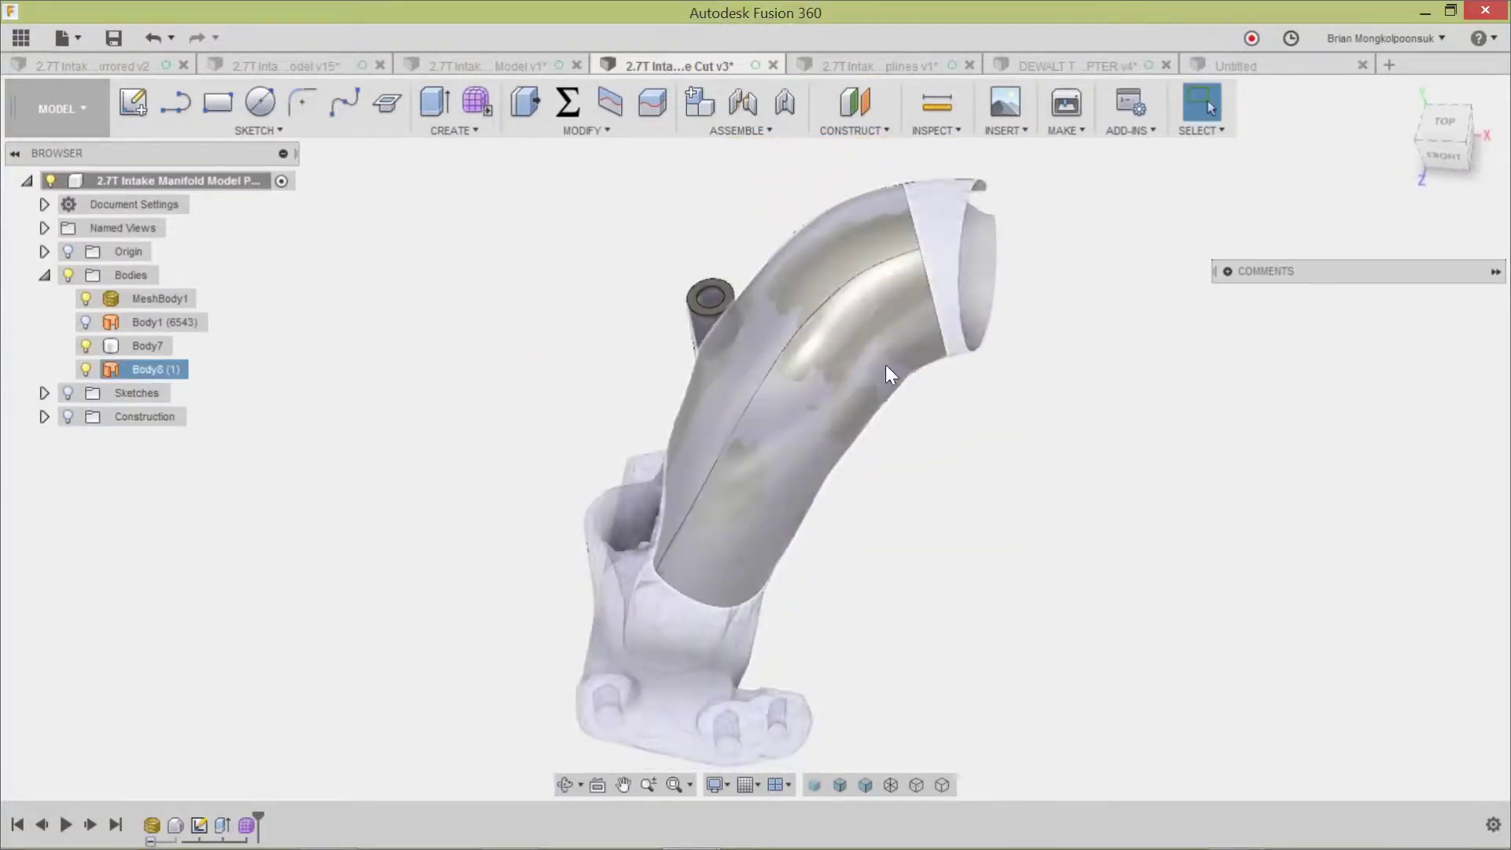
scroll(885, 366, "up", 3)
scroll(976, 480, "down", 1)
middle_click_drag(982, 479, 1008, 462, "shift")
scroll(934, 498, "down", 1)
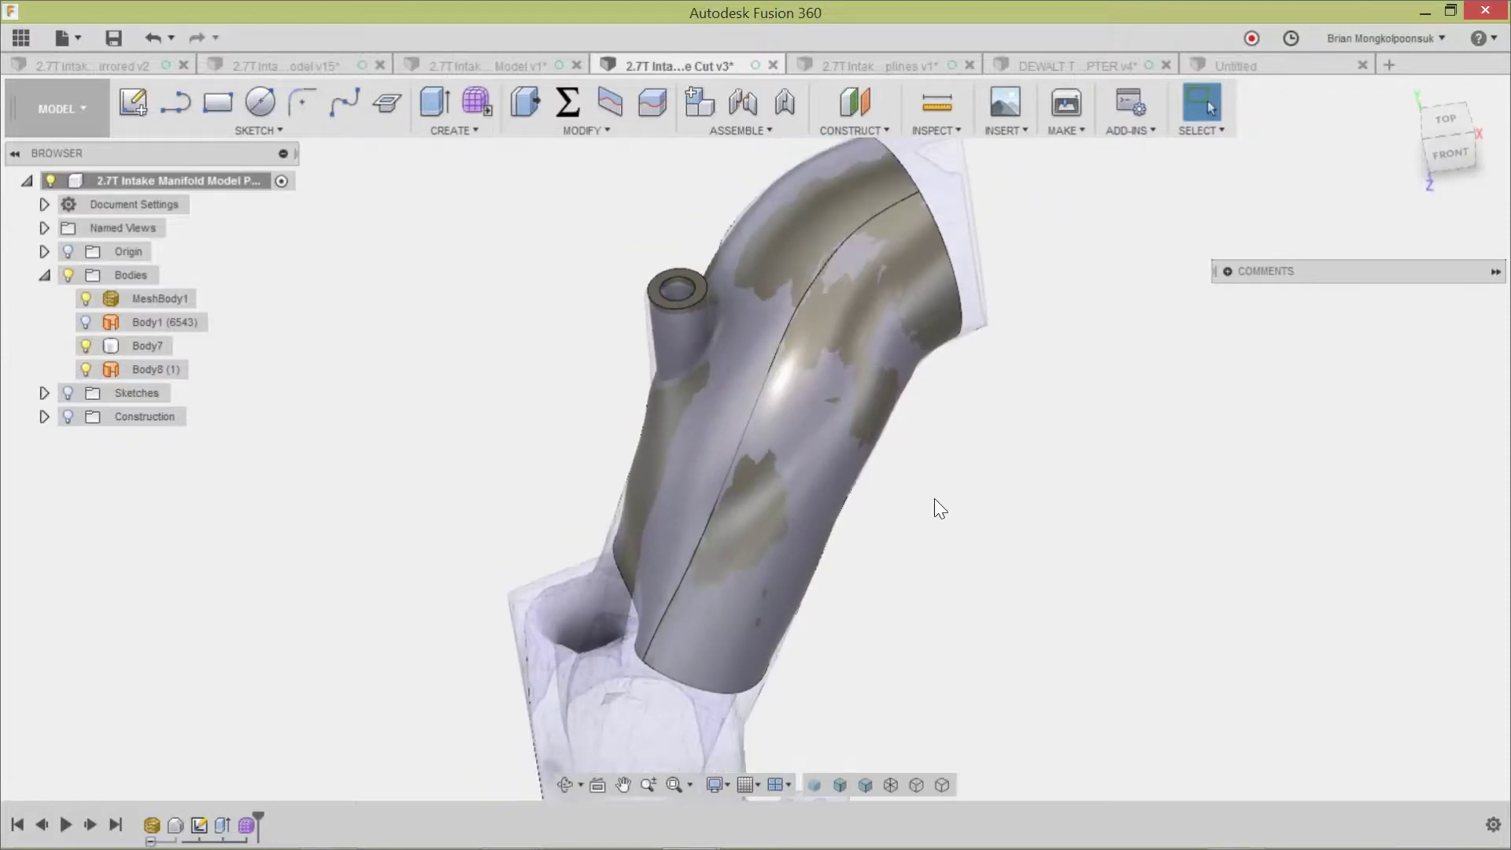
middle_click_drag(934, 498, 1009, 418, "shift")
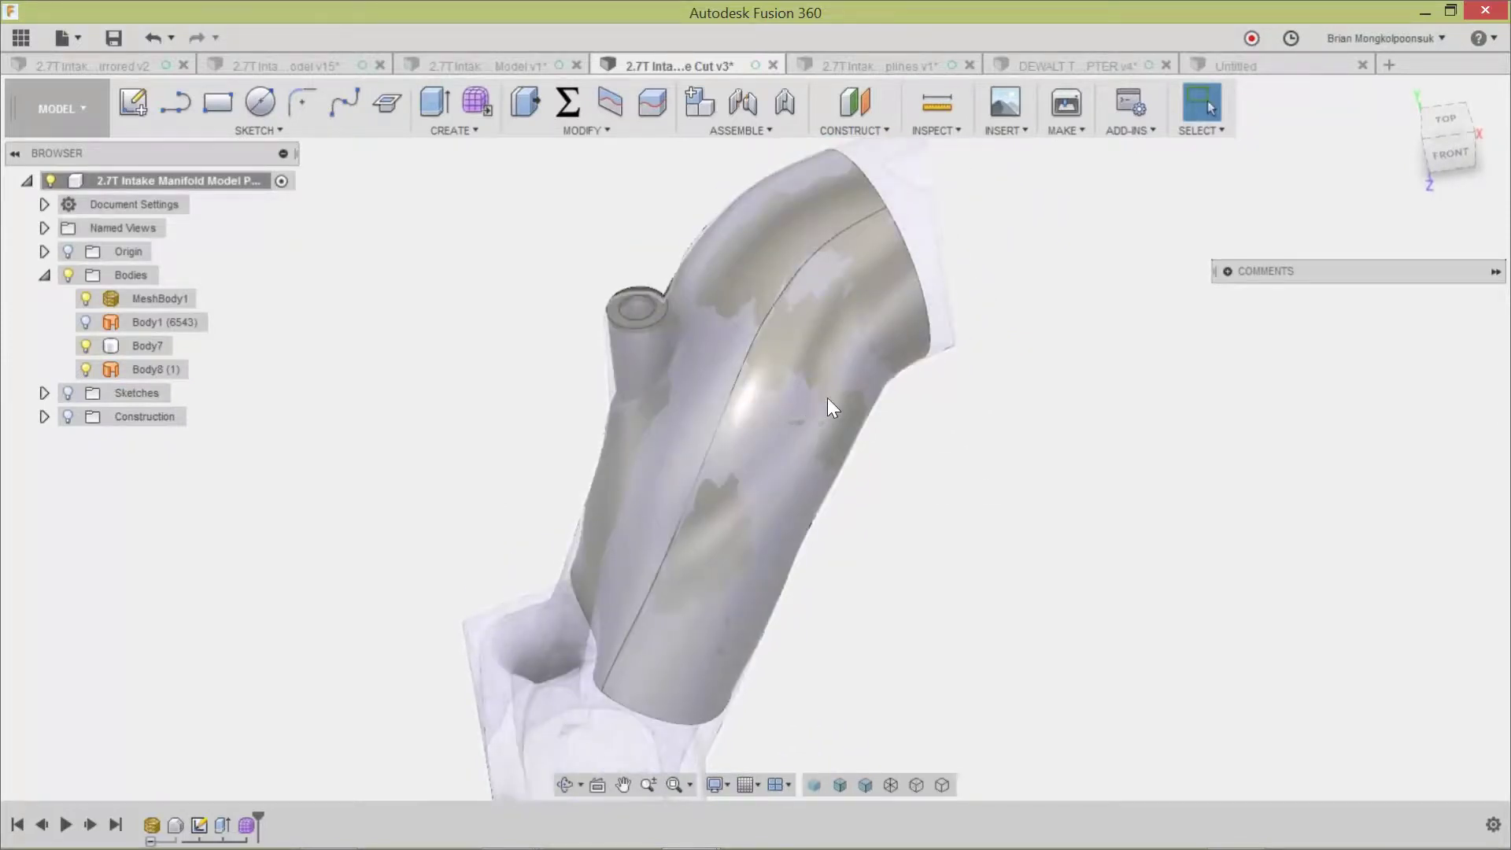
middle_click_drag(924, 469, 792, 428, "shift")
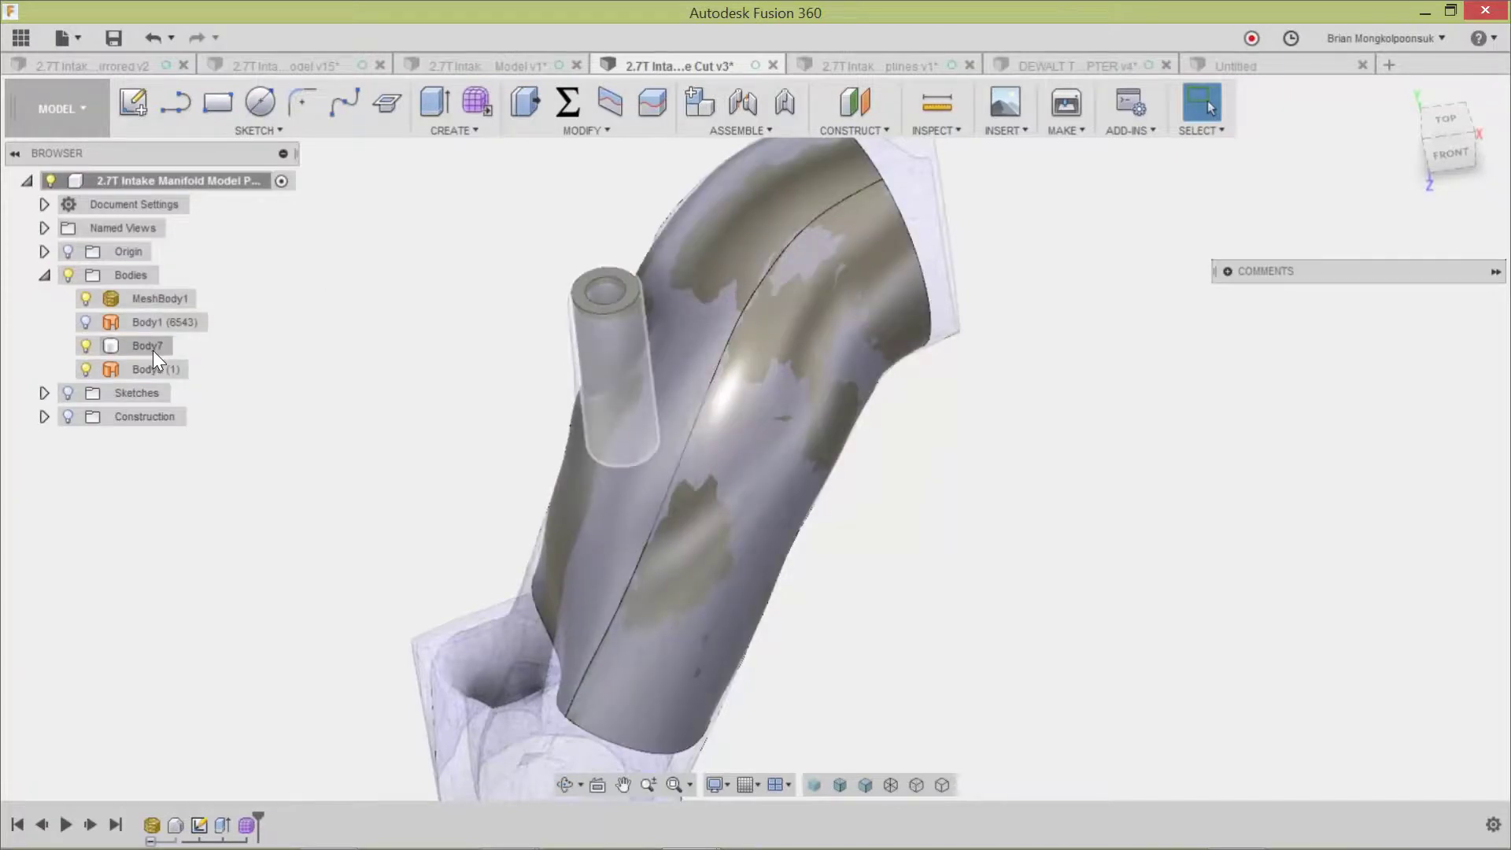
left_click(152, 351)
middle_click_drag(332, 390, 377, 314, "shift")
left_click(345, 372)
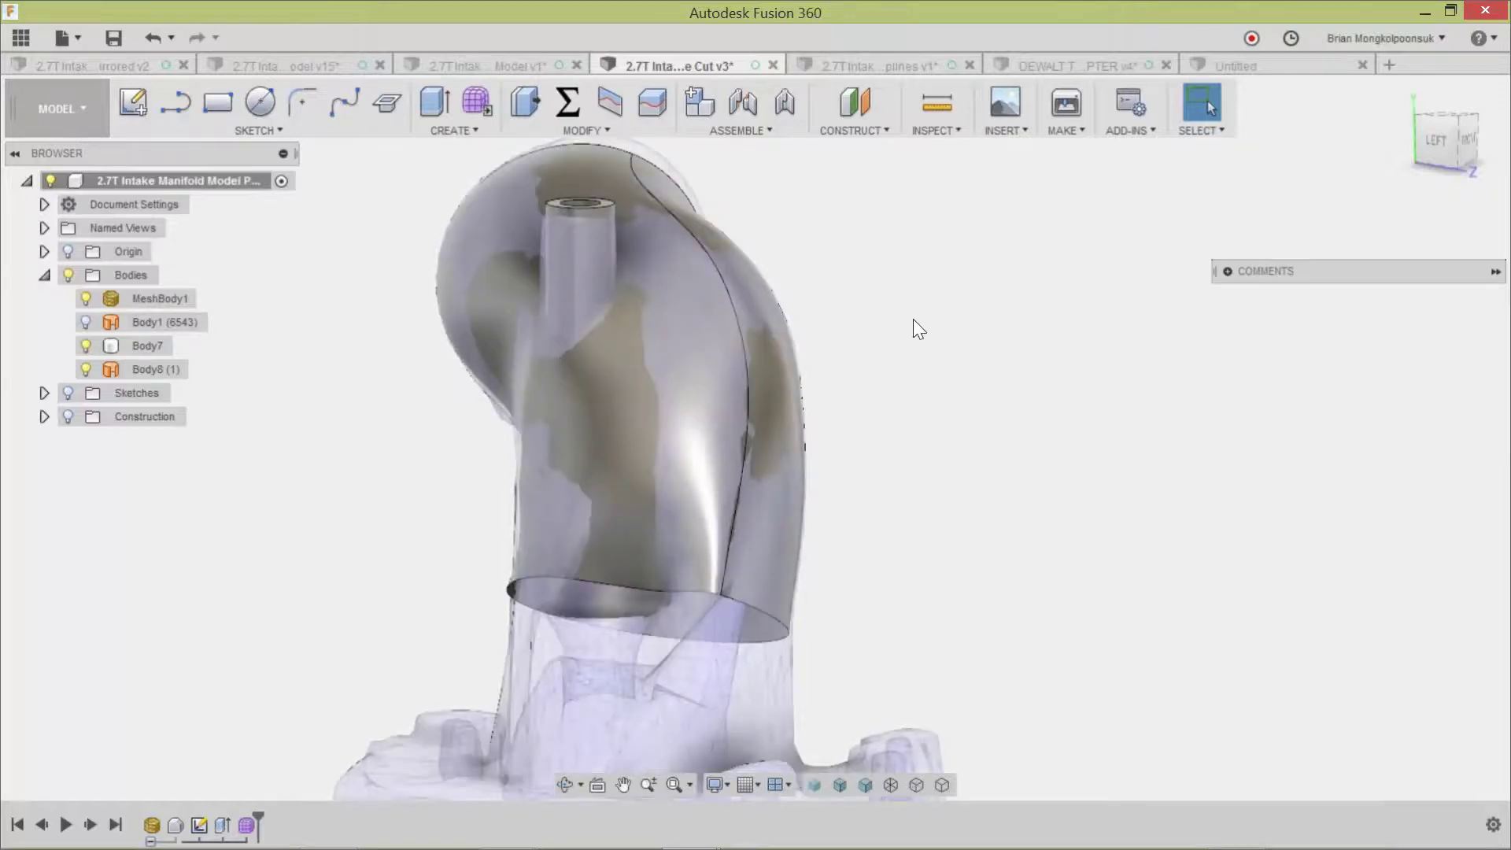
middle_click_drag(913, 319, 801, 294, "shift")
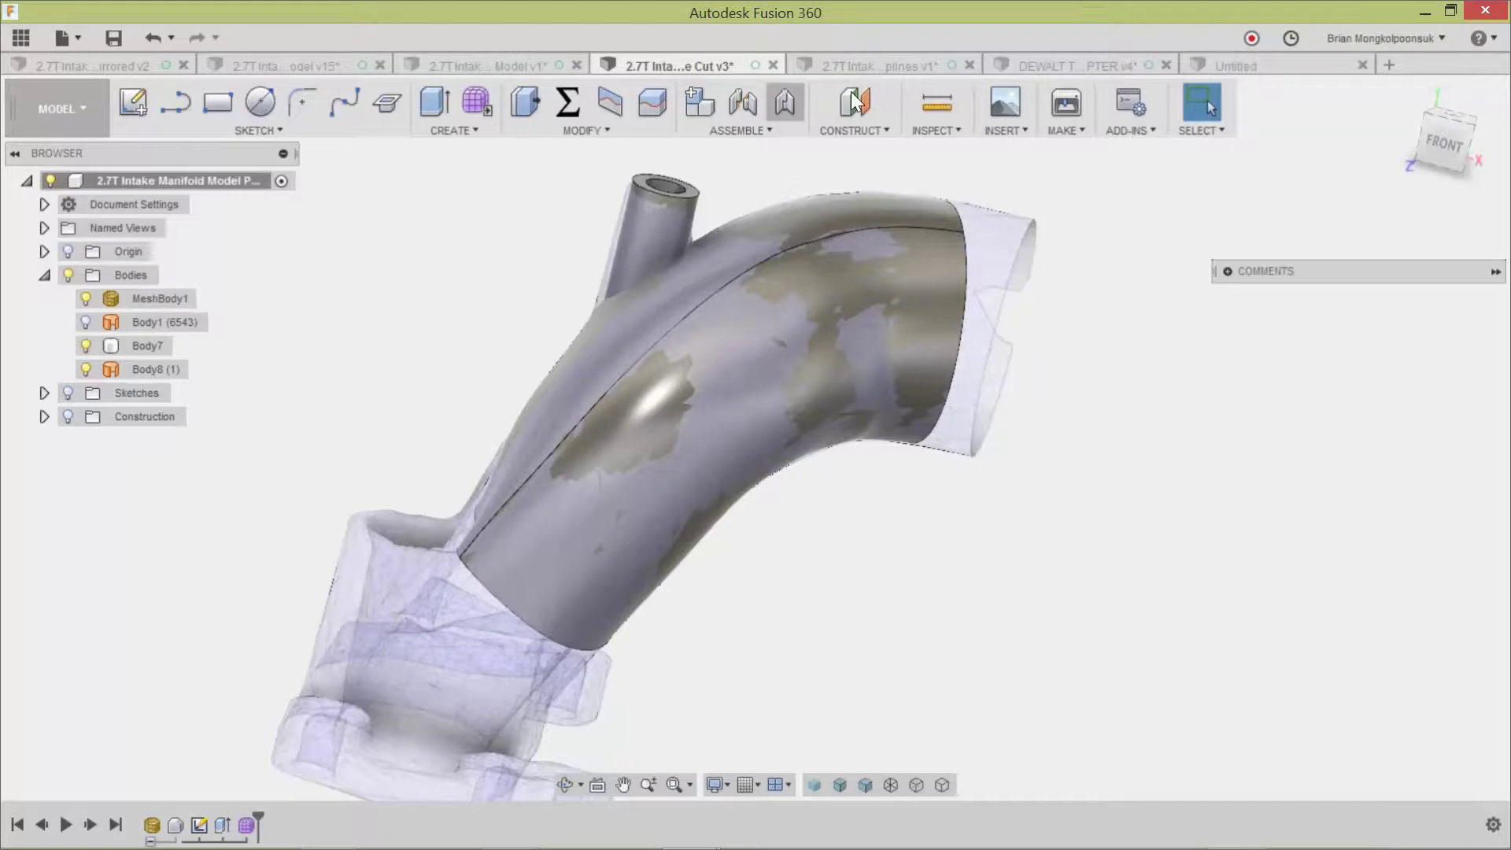
Switch to the 2.7T Intake Manifold Model v1 document and delete Body2 and Sketch1.
left_click(870, 67)
left_click(502, 70)
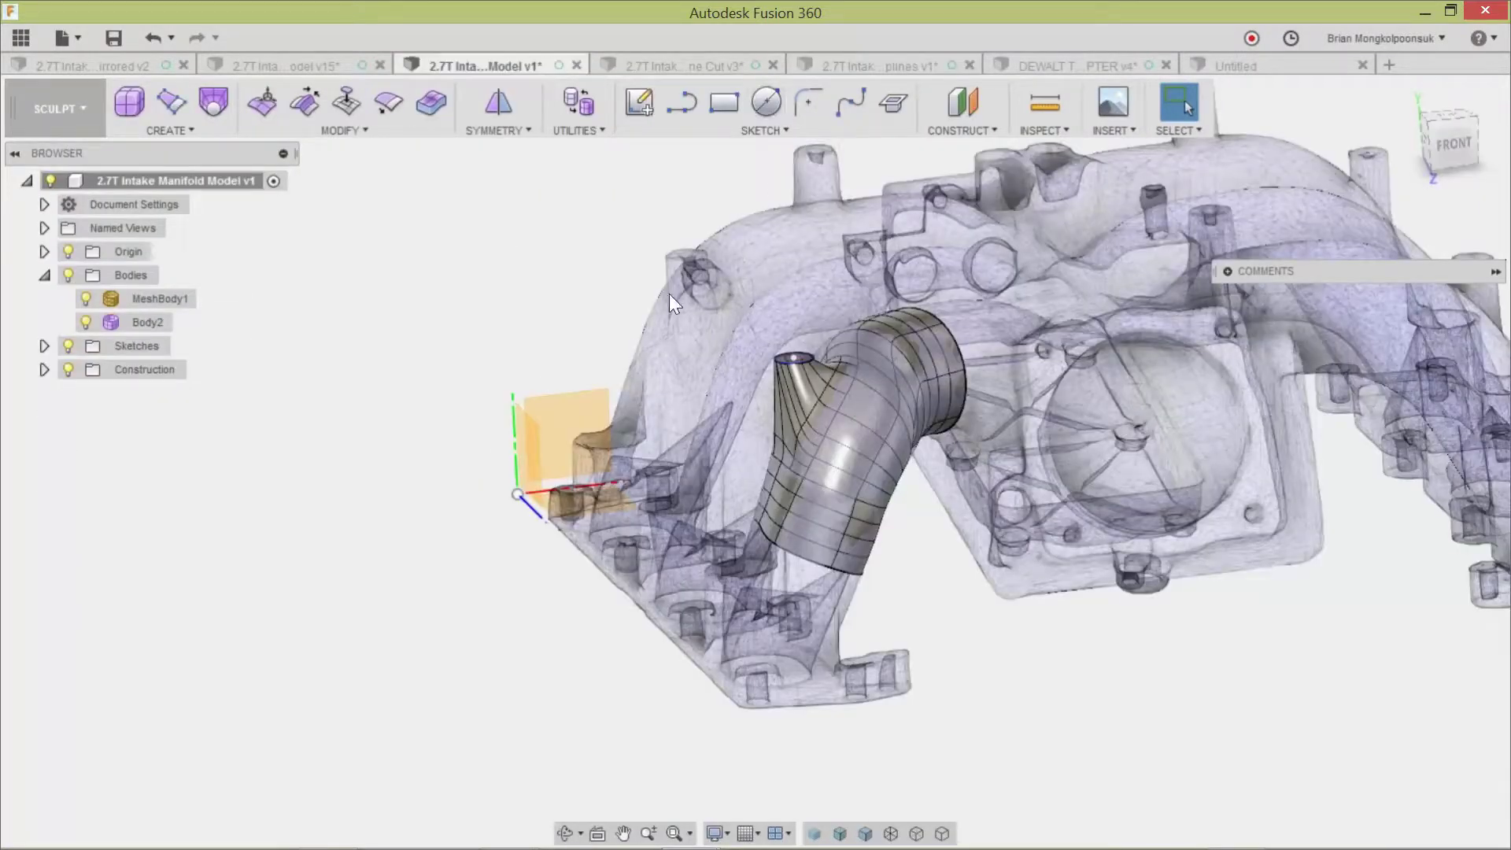
left_click(149, 323)
key("Delete")
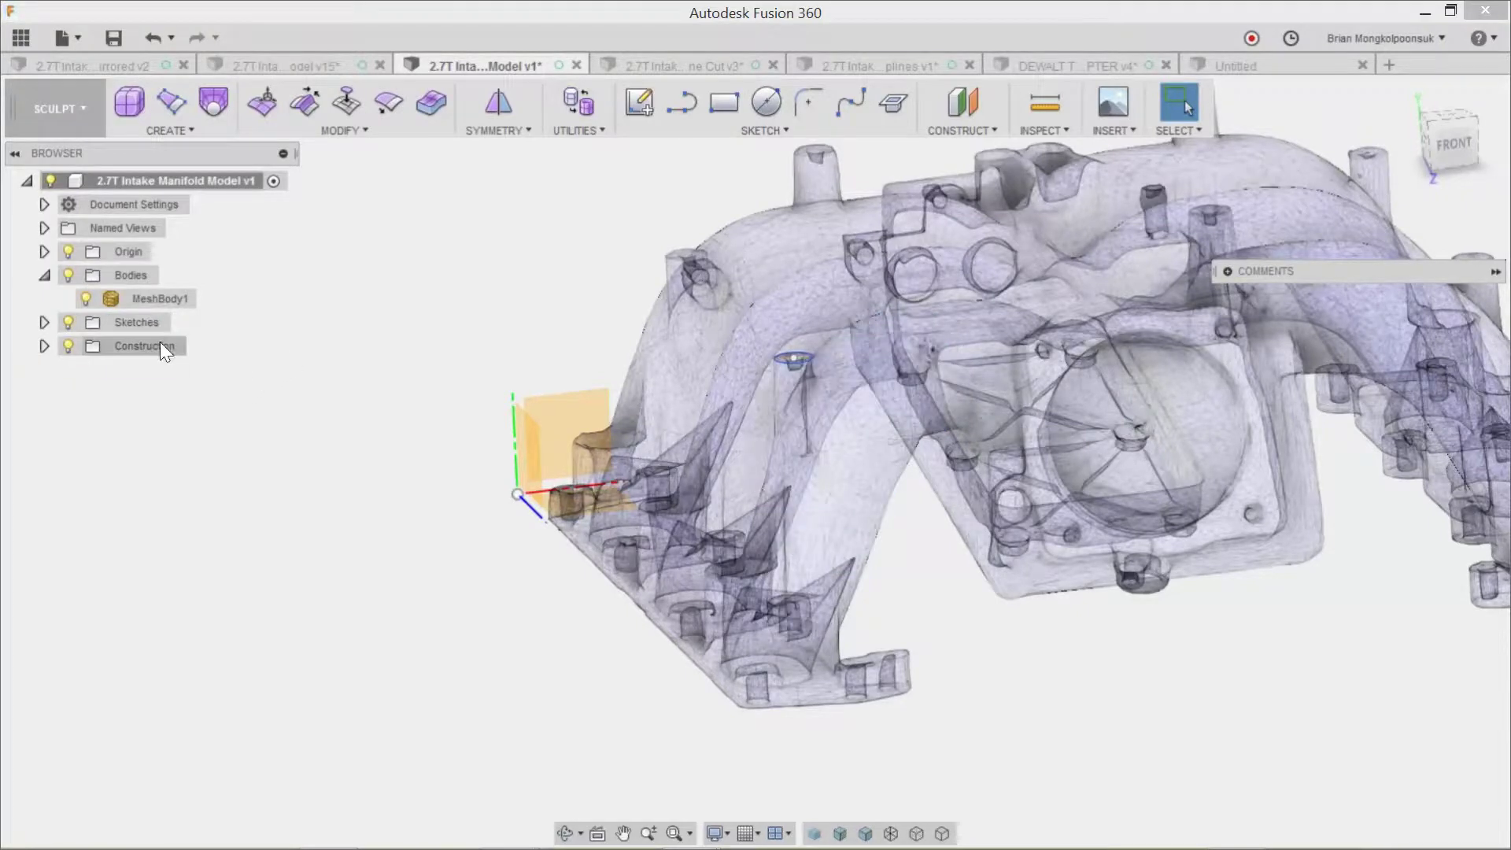
left_click(45, 322)
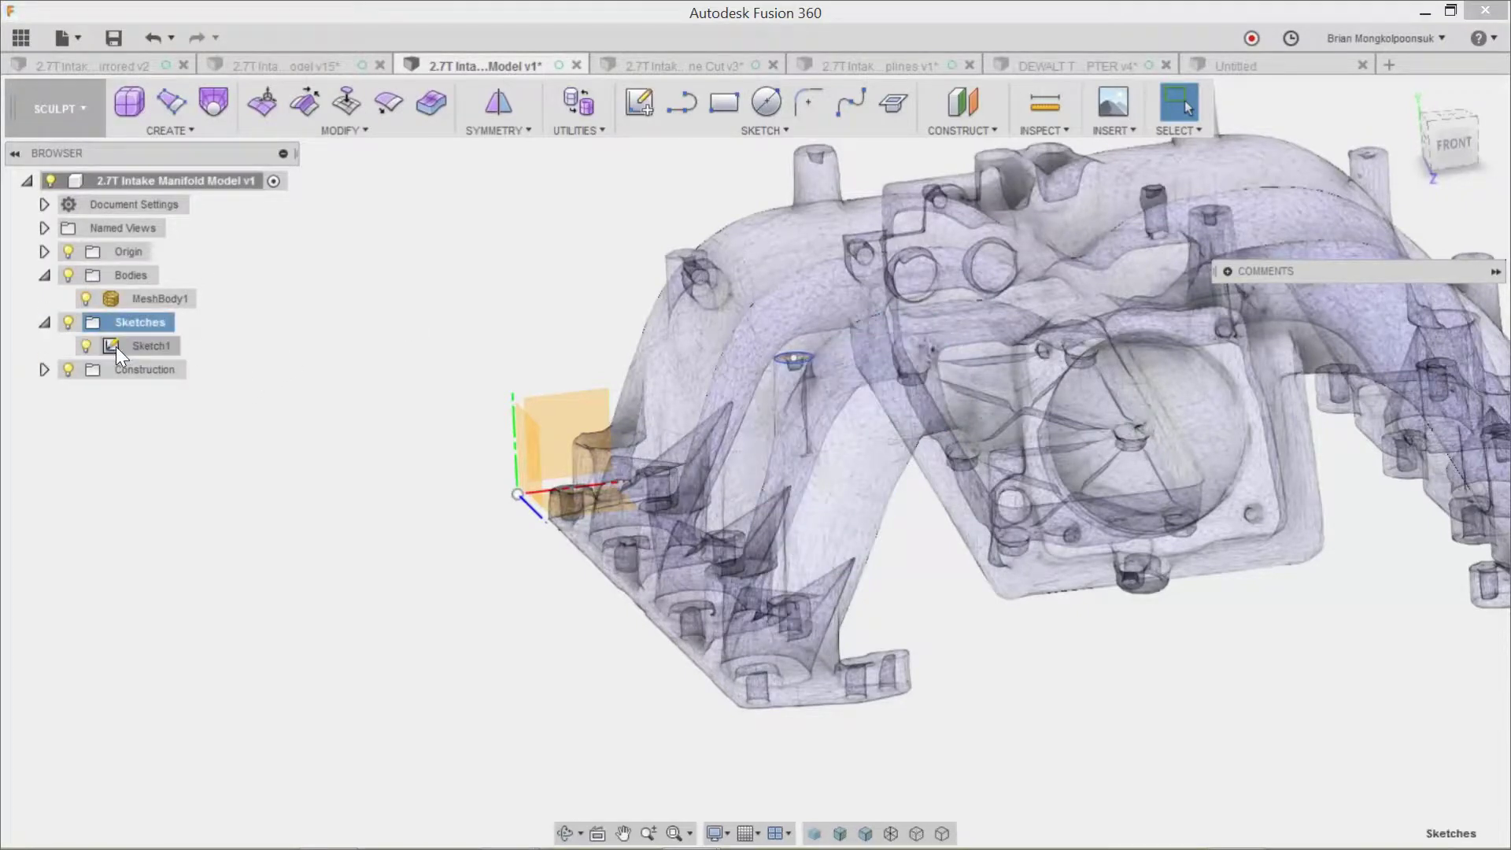
left_click(144, 348)
key("Delete")
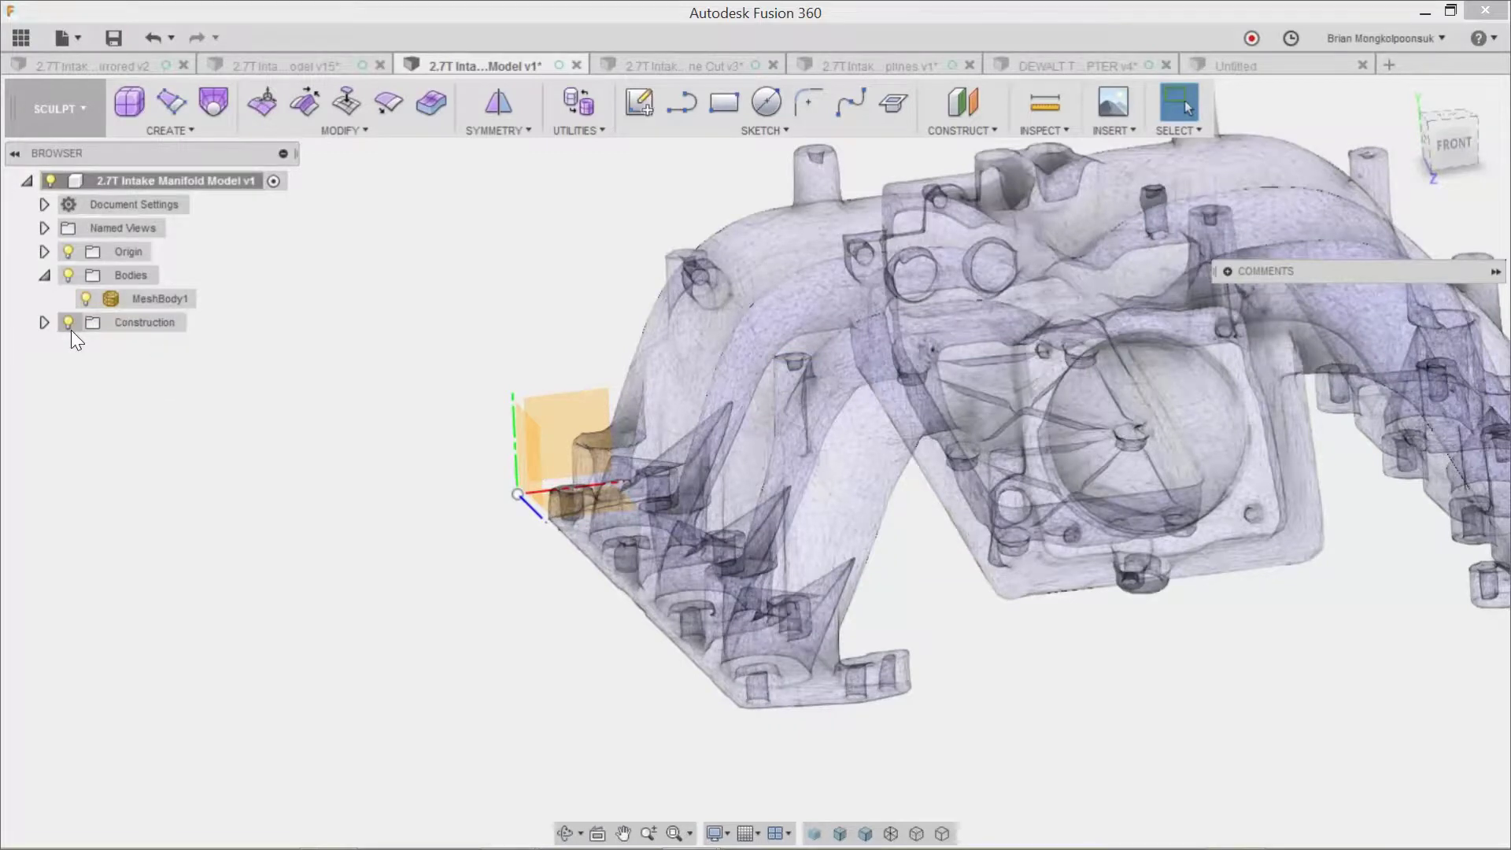
Set the opacity of MeshBody1 to 100% and hide the origin.
left_click(132, 299)
right_click(132, 299)
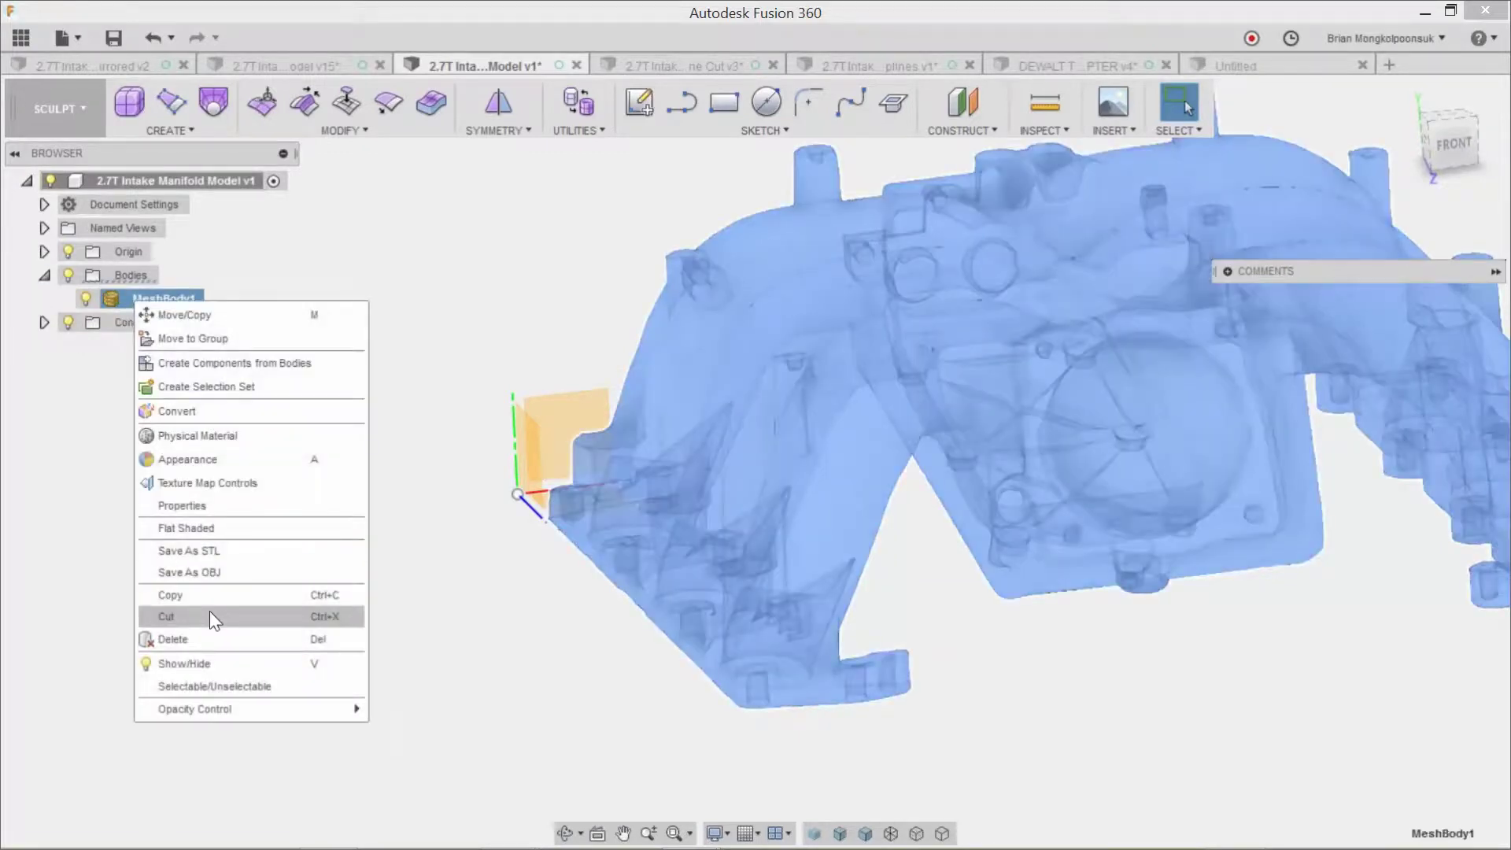
mouse_move(268, 712)
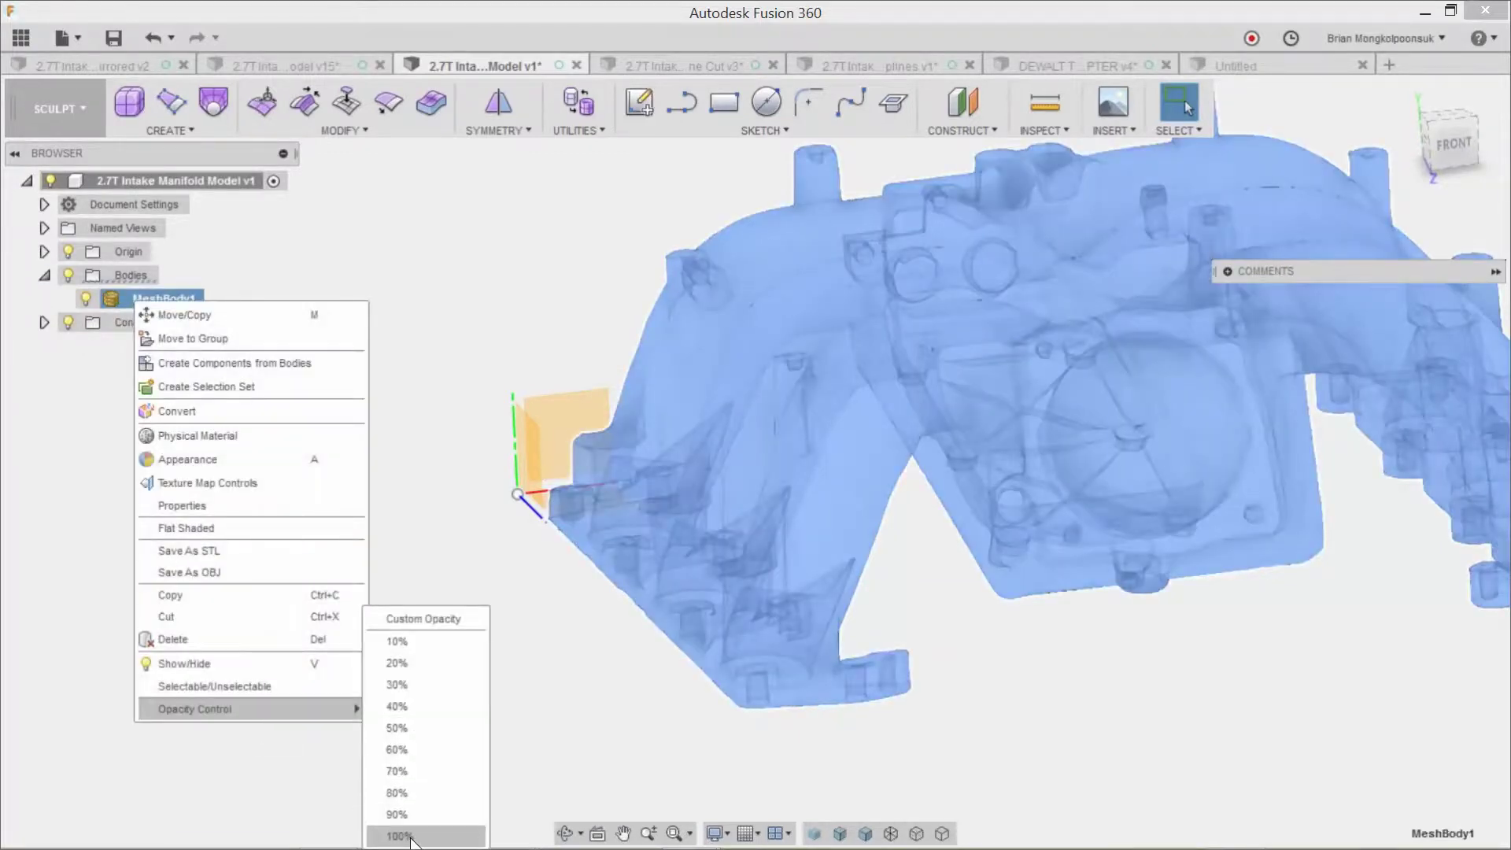
left_click(414, 836)
scroll(467, 470, "down", 3)
left_click(68, 252)
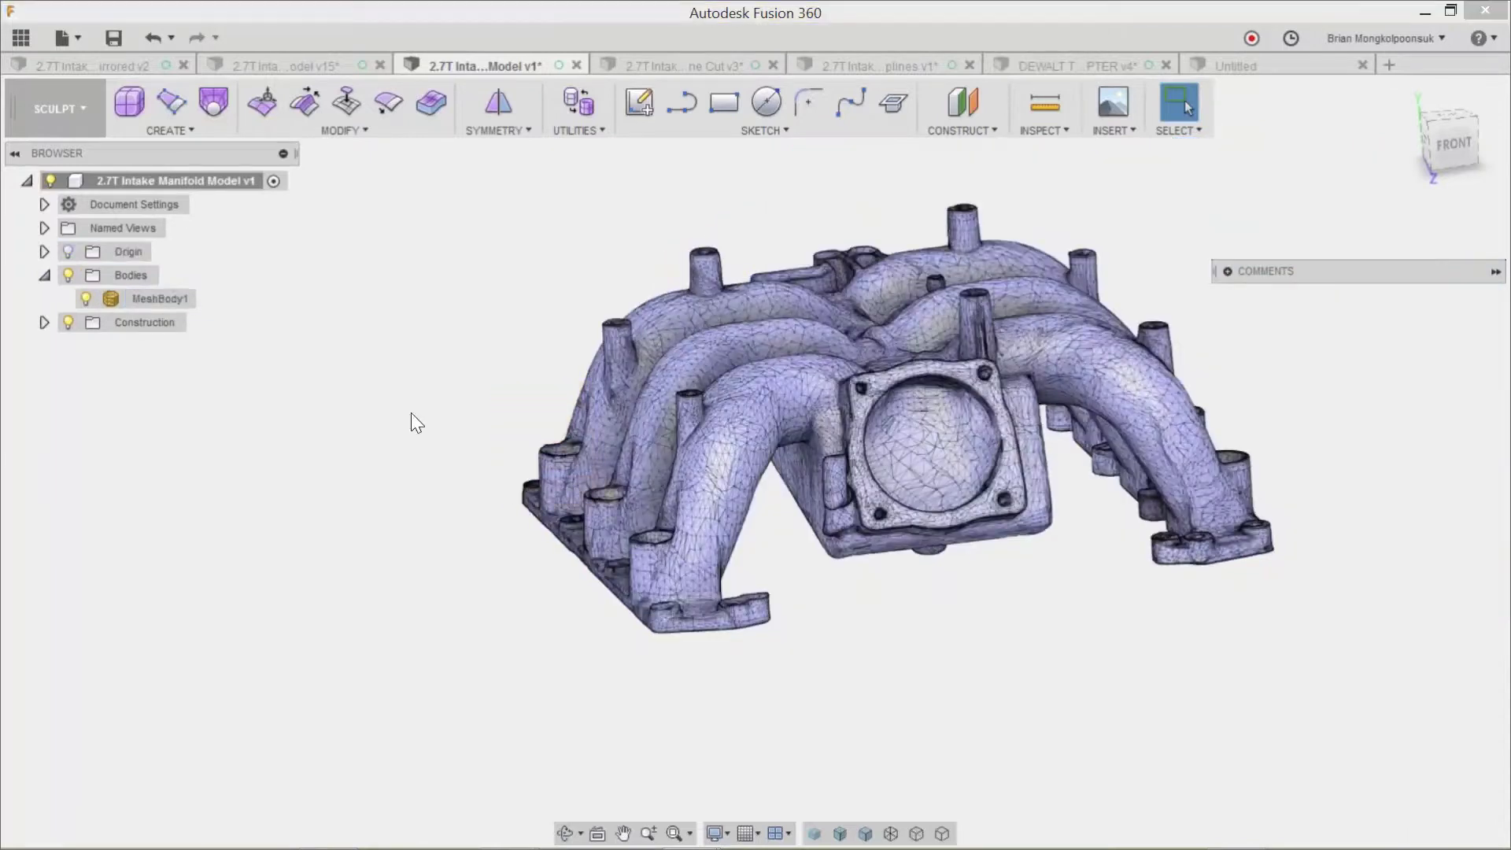
Switch to the Mesh workspace and review the available mesh modification commands.
scroll(826, 580, "down", 1)
middle_click_drag(825, 579, 888, 647, "shift")
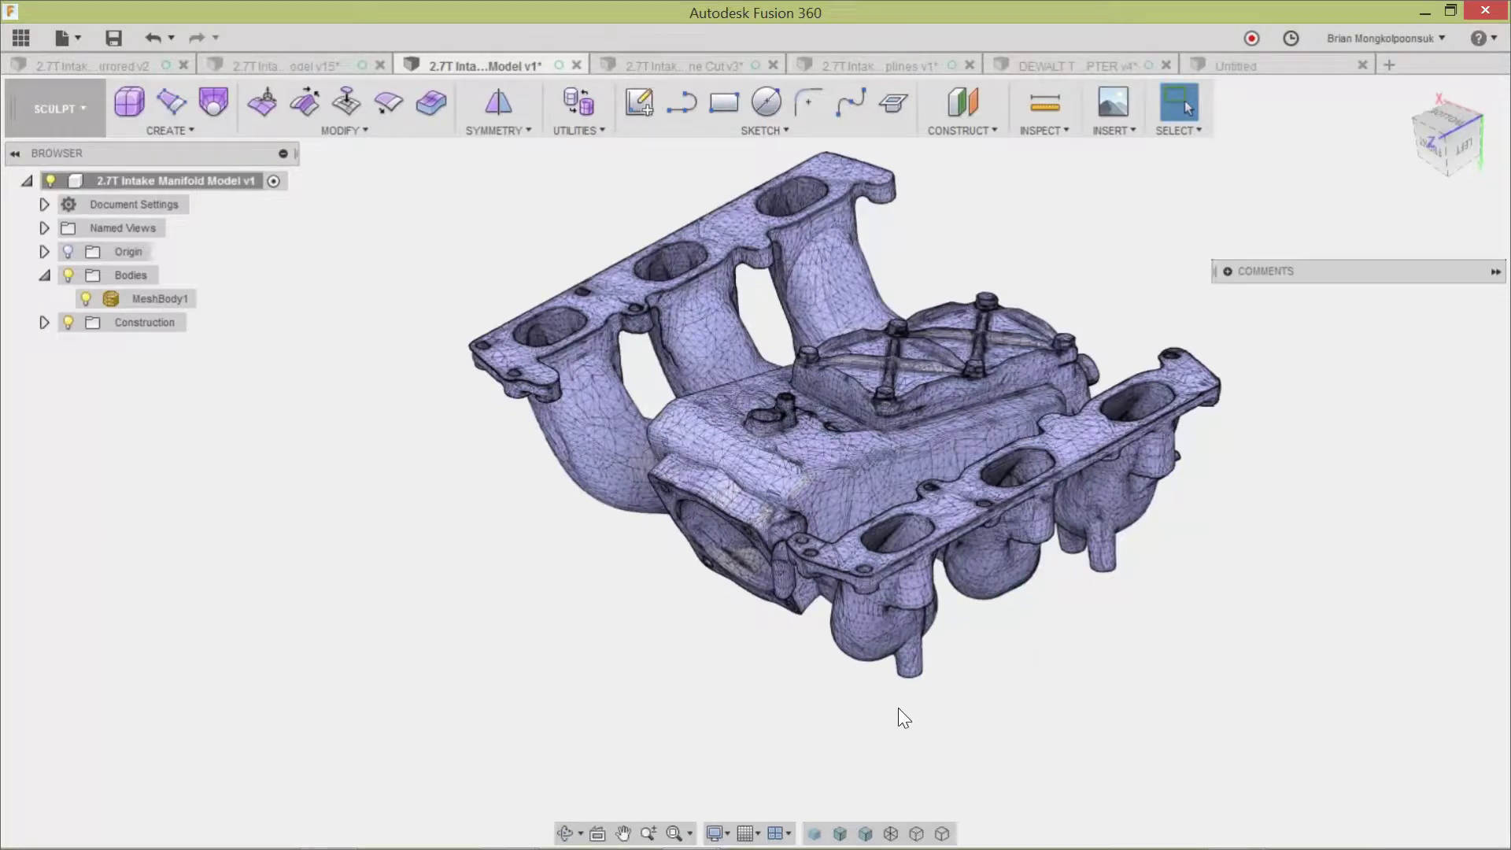
left_click(70, 120)
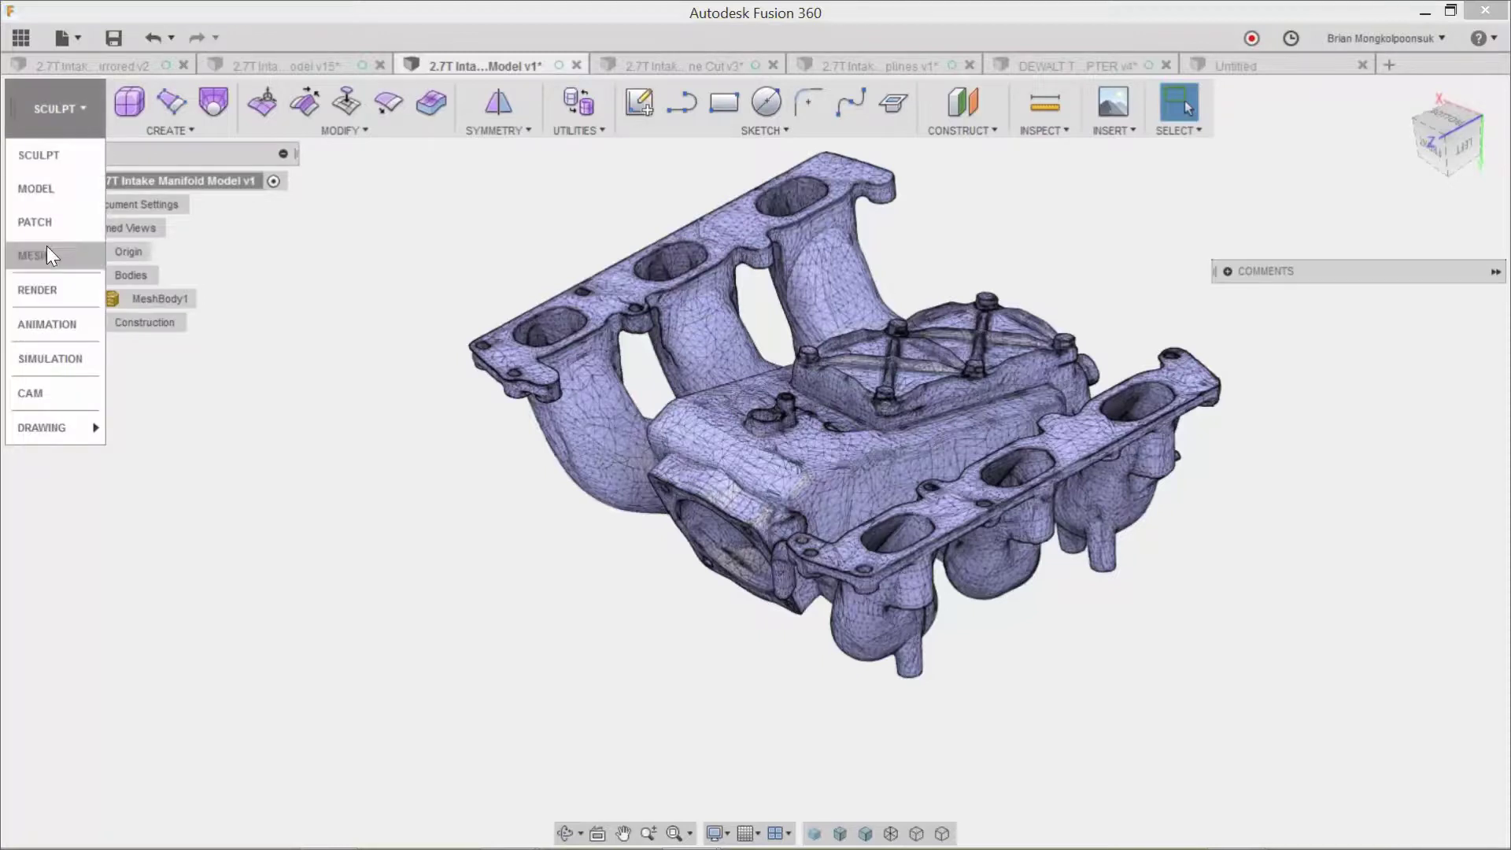
left_click(47, 253)
scroll(300, 412, "down", 2)
scroll(654, 417, "up", 2)
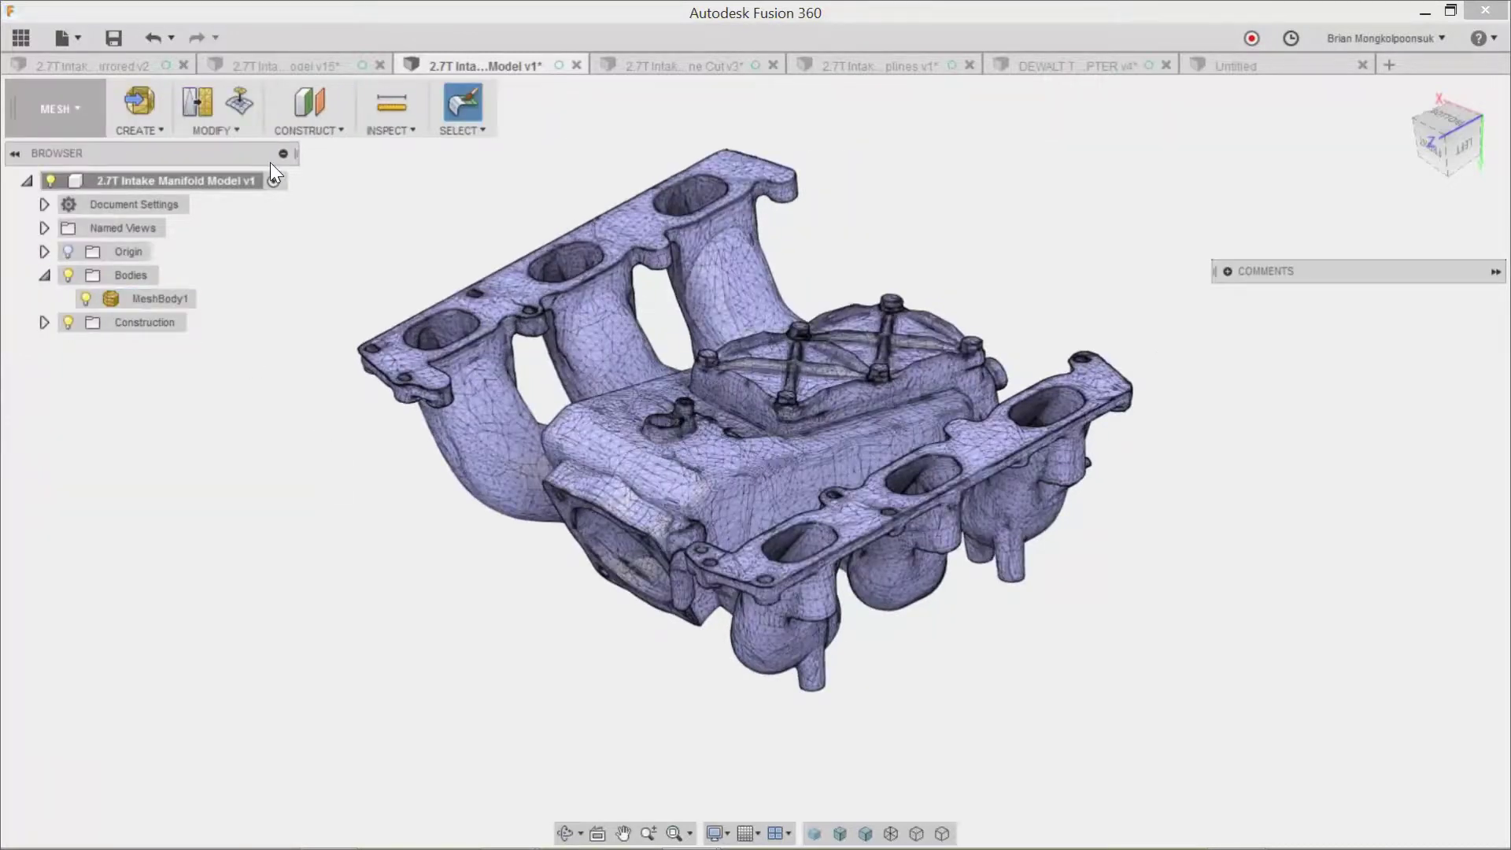
left_click(235, 132)
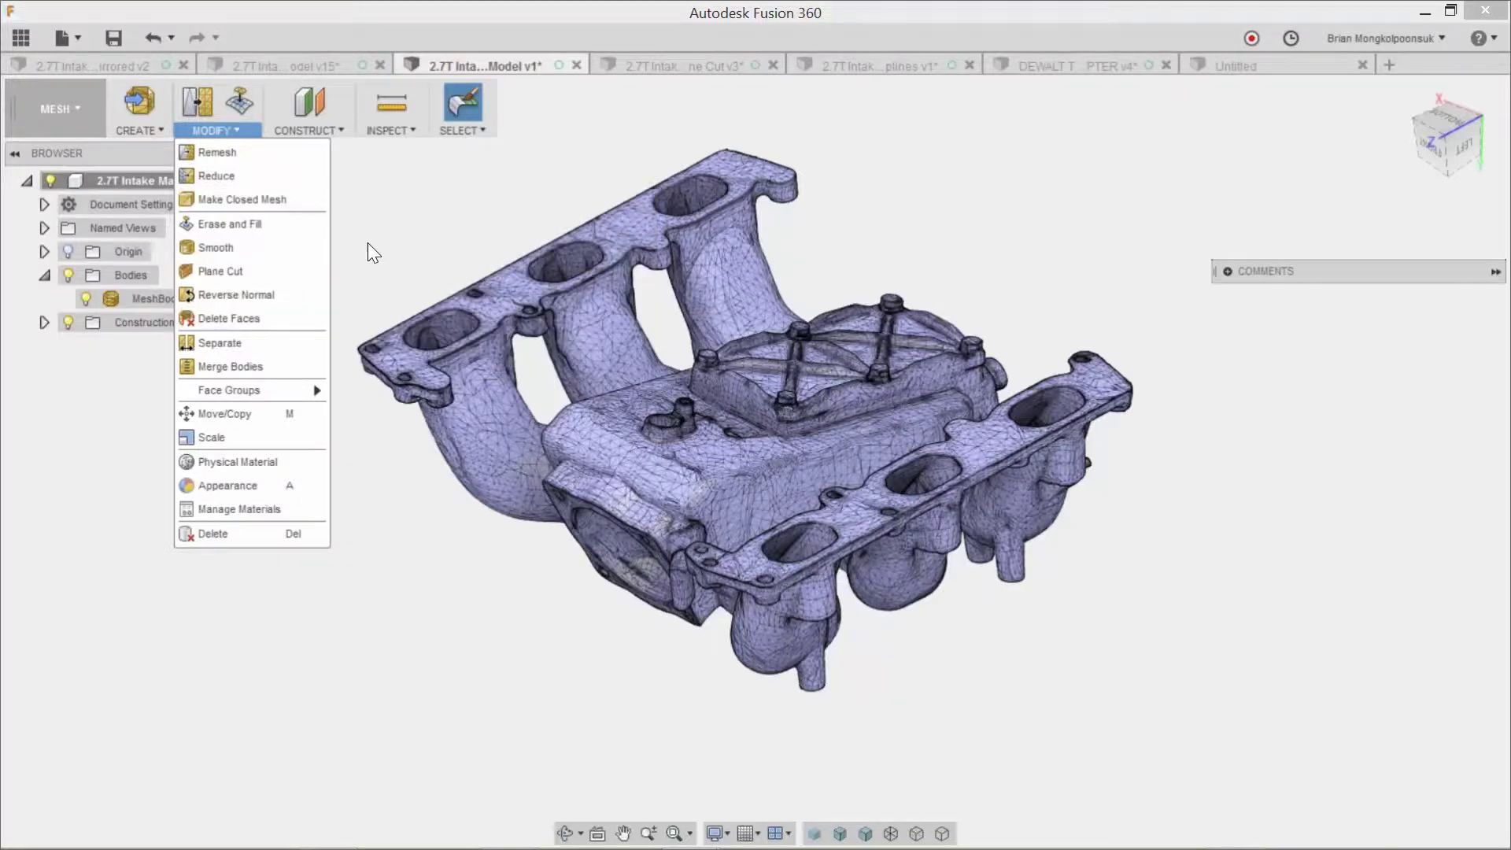
left_click(394, 219)
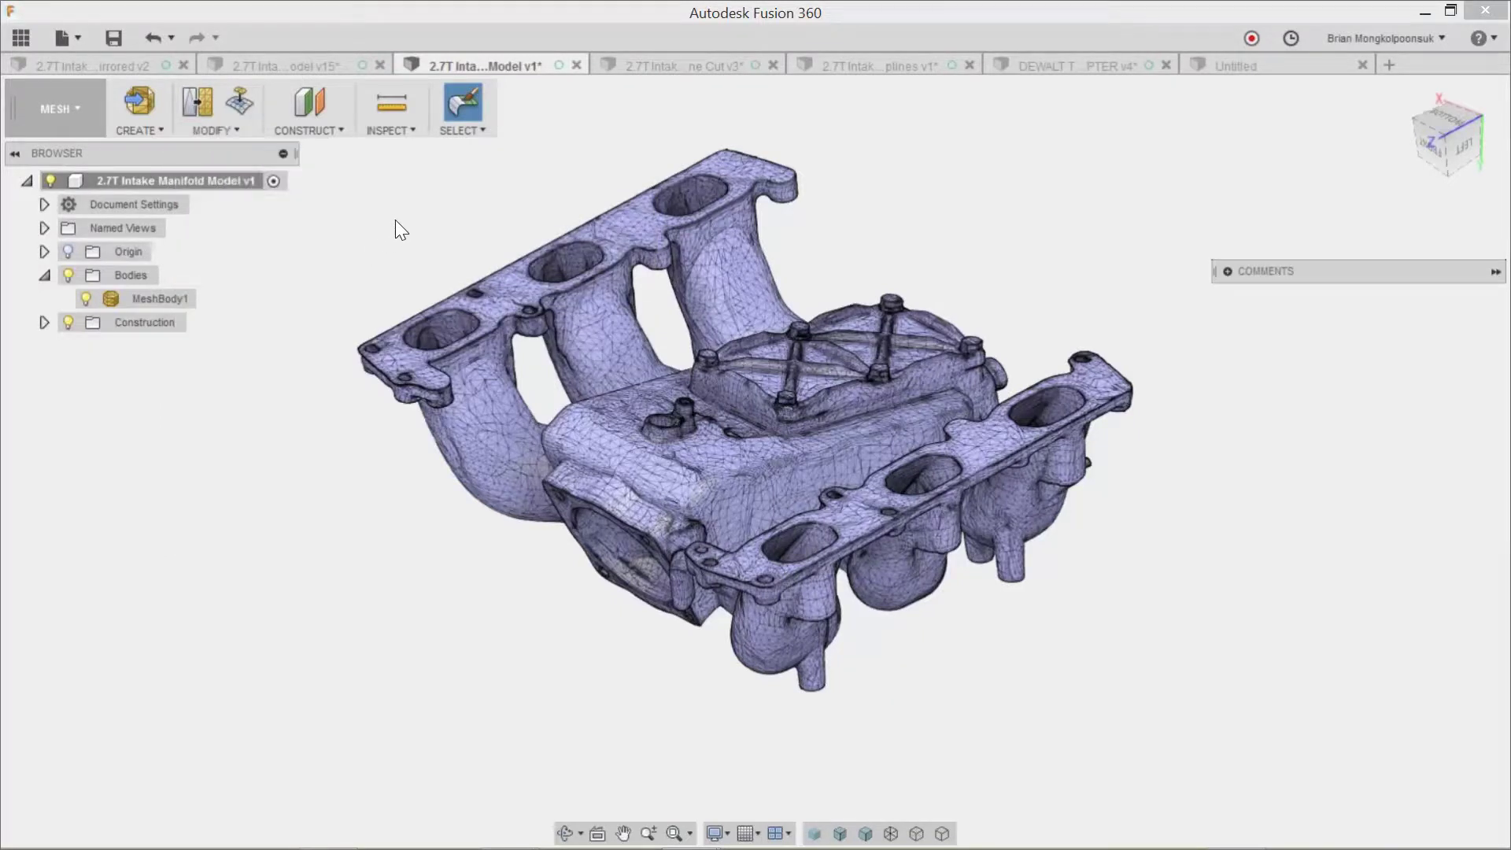
Inspect the mesh triangles closely on the plenum surface beside the ribbed cover.
left_click(758, 469)
scroll(759, 469, "up", 3)
middle_click_drag(733, 463, 673, 397, "shift")
scroll(697, 470, "up", 2)
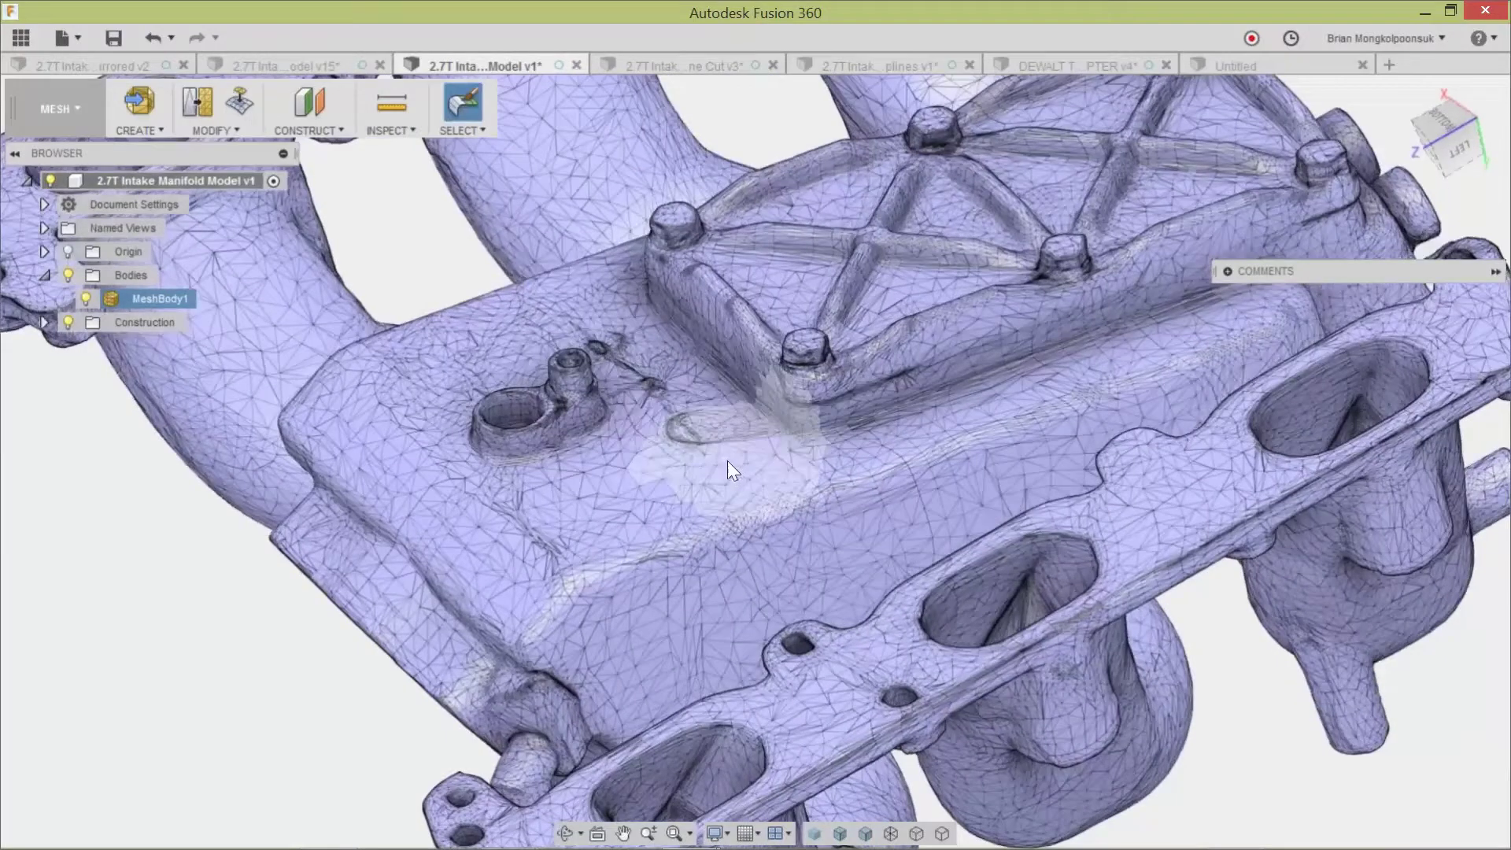
middle_click_drag(709, 468, 568, 391, "shift")
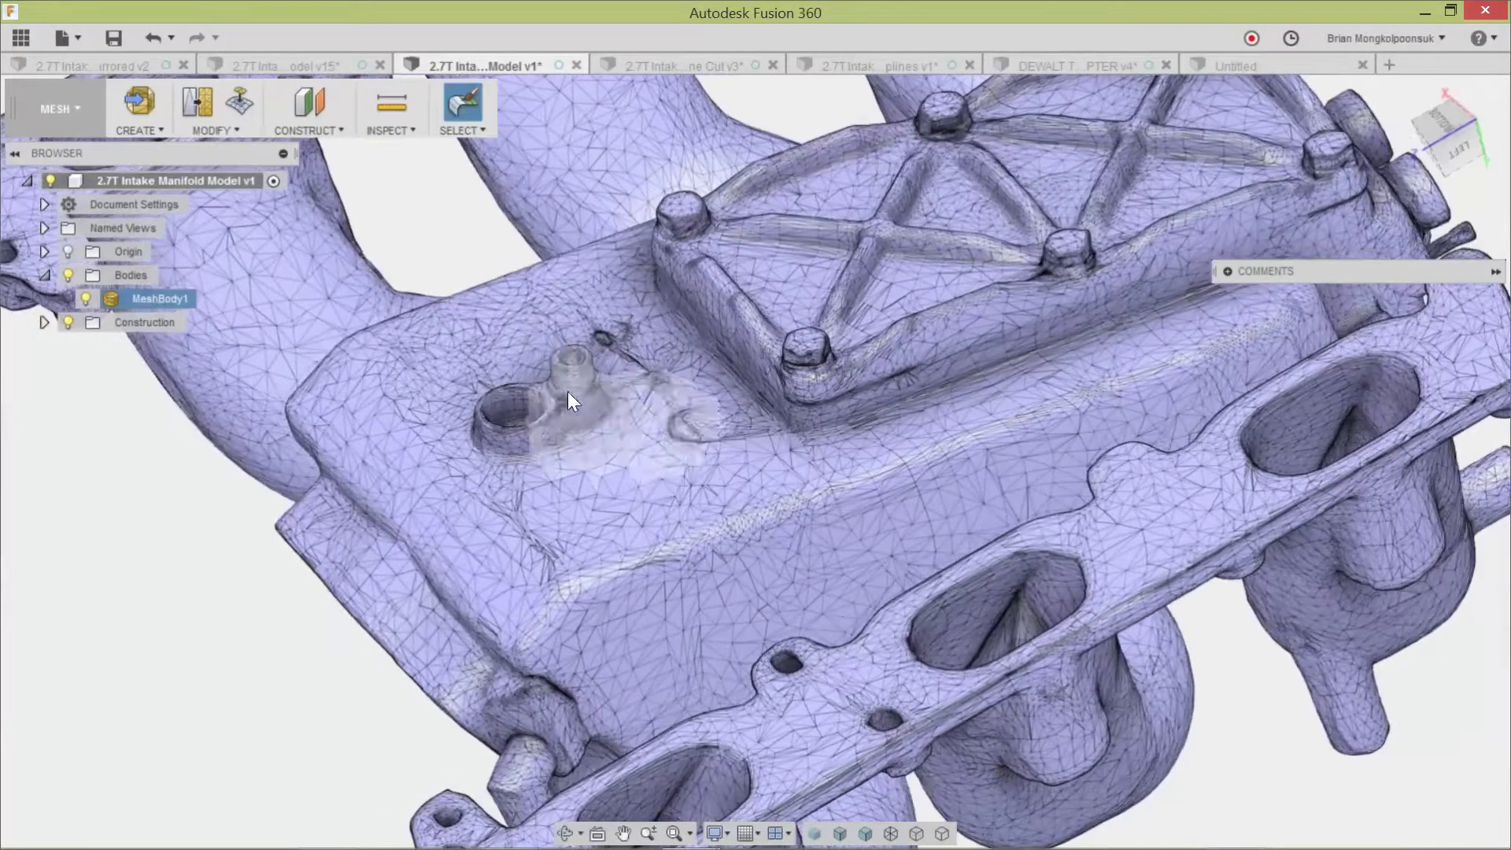
left_click(229, 130)
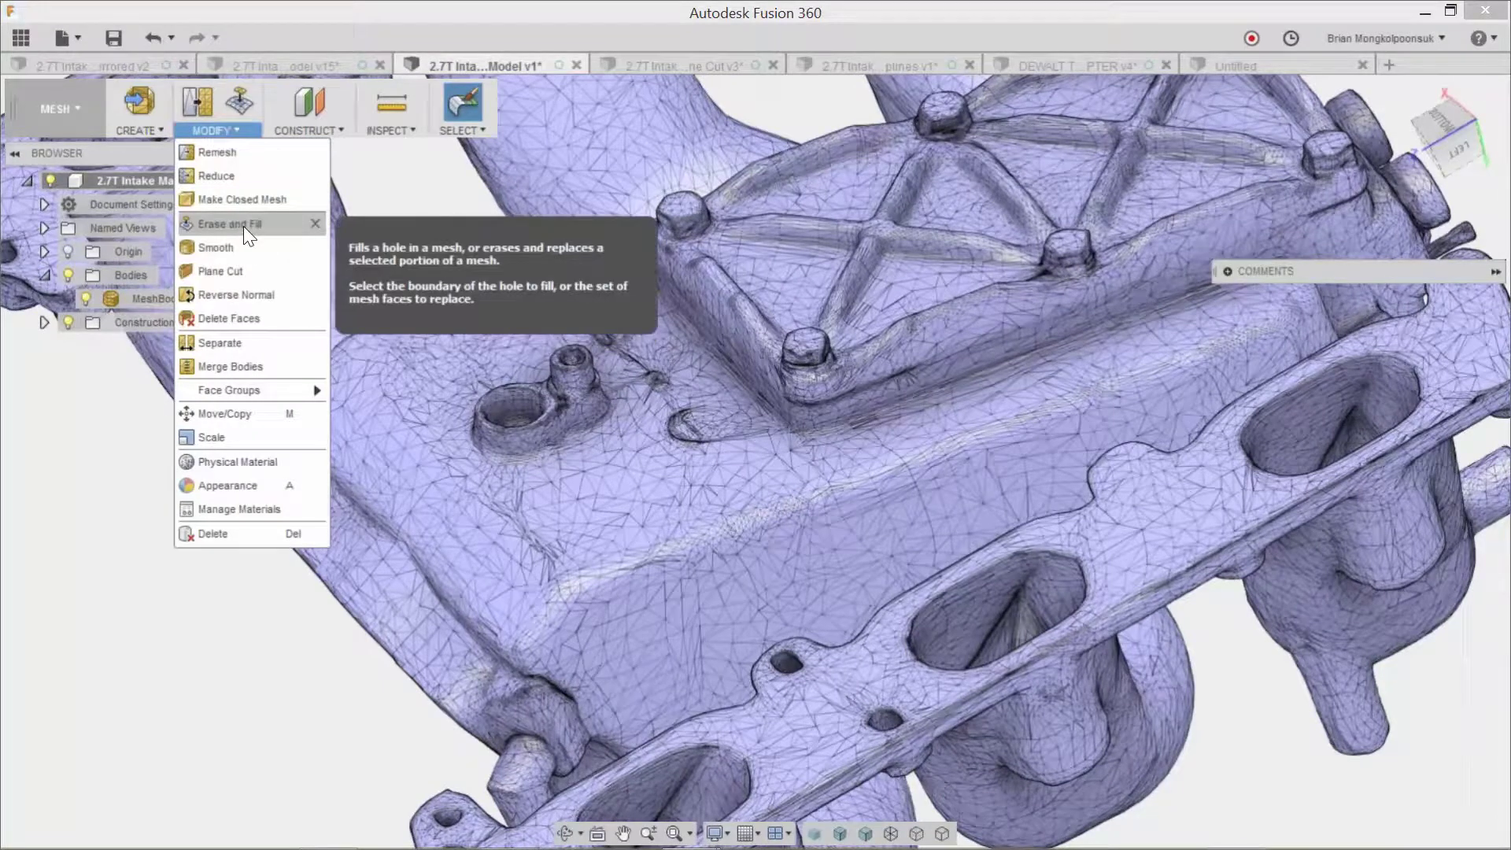
left_click(229, 132)
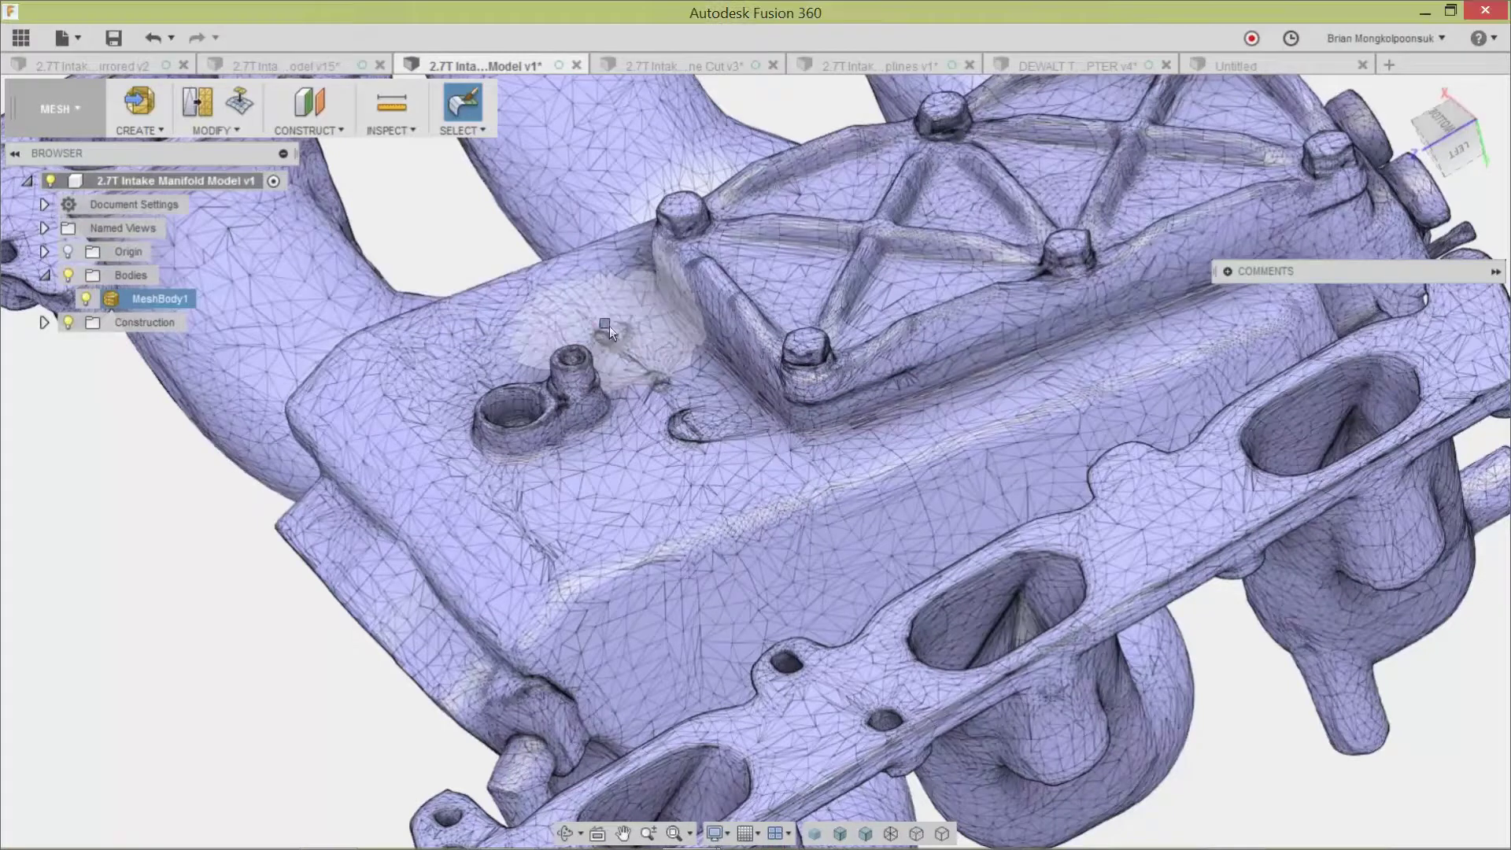
left_click_drag(609, 325, 702, 450)
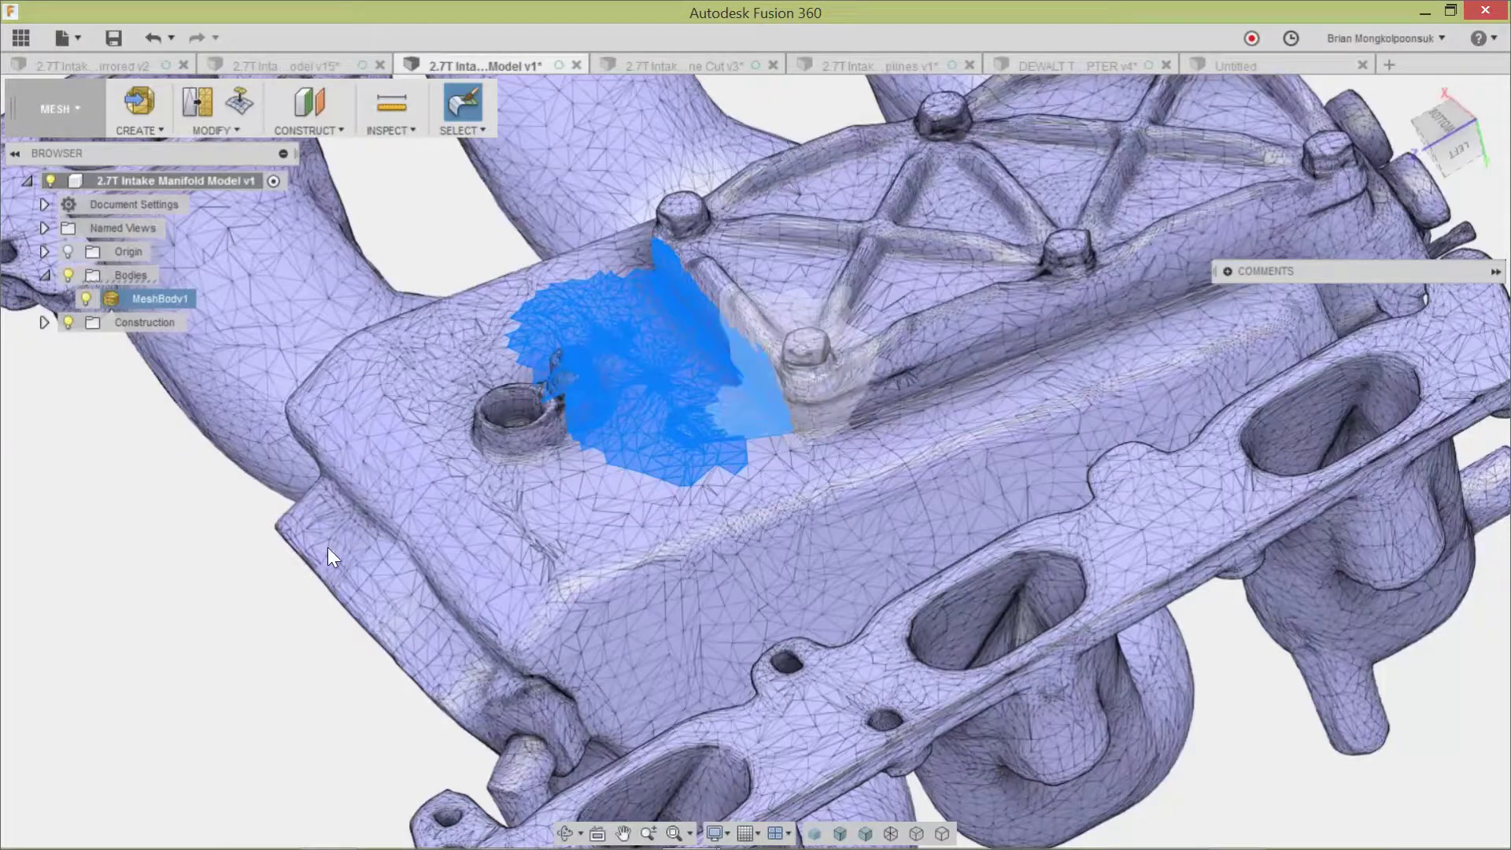
key("Escape")
Set the Mesh Palette brush size to its minimum and paint-select the marked mesh faces between the small boss and the ribbed cover.
left_click(470, 130)
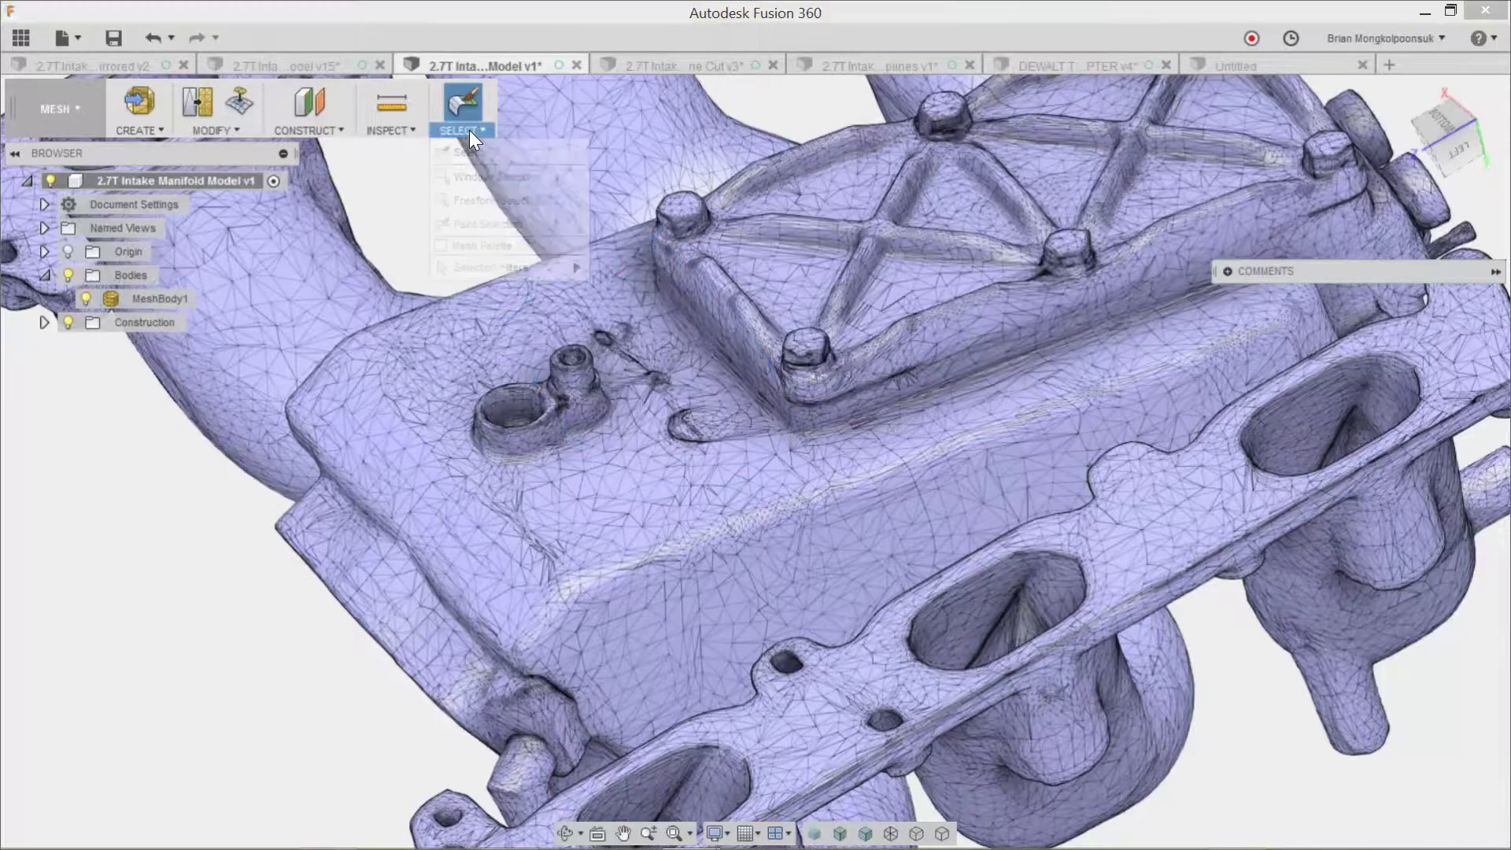
left_click(441, 247)
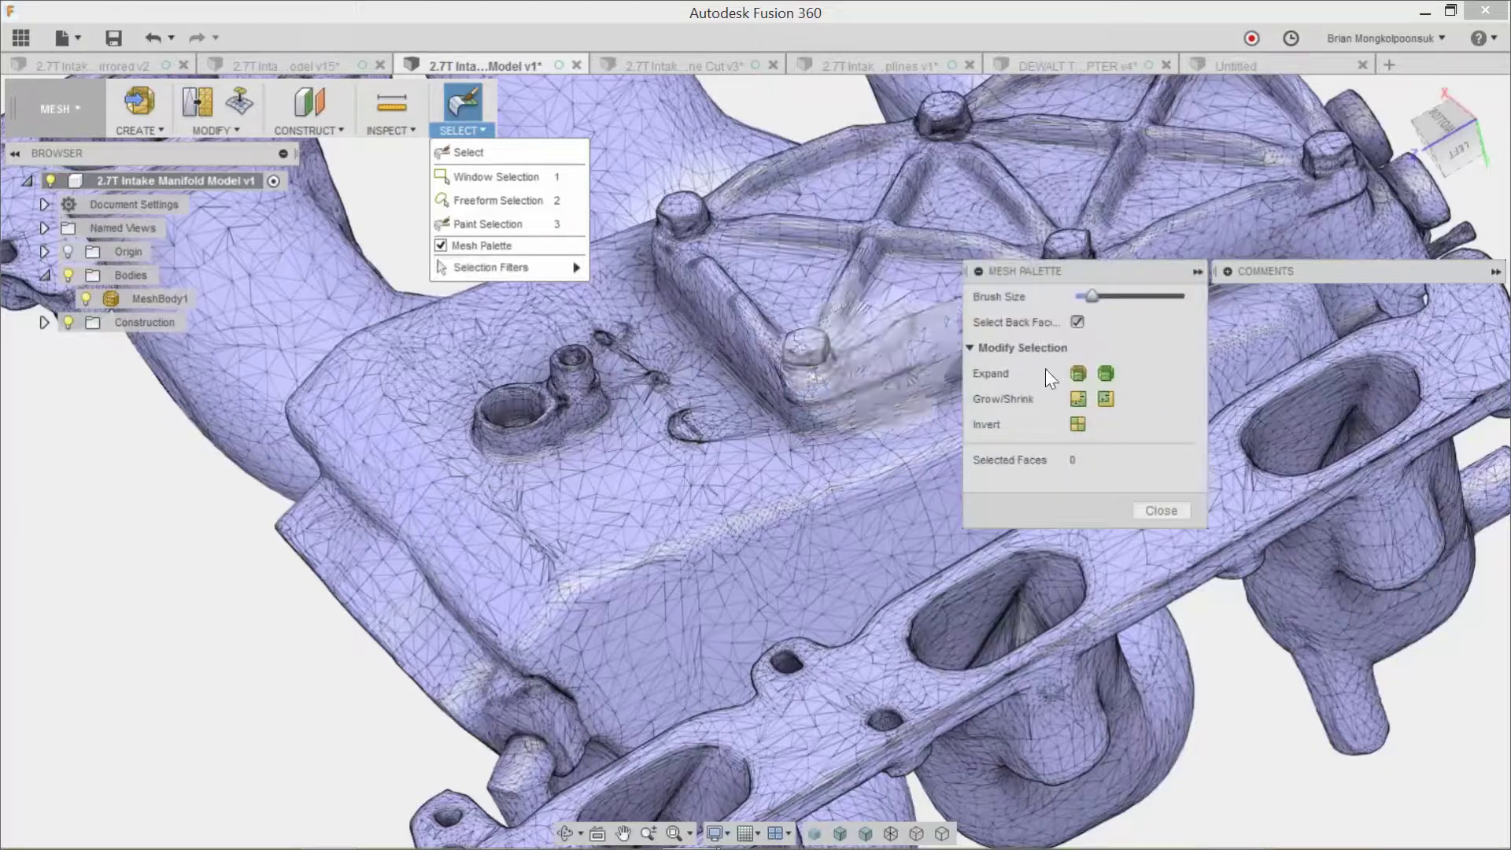
left_click_drag(1090, 297, 1078, 297)
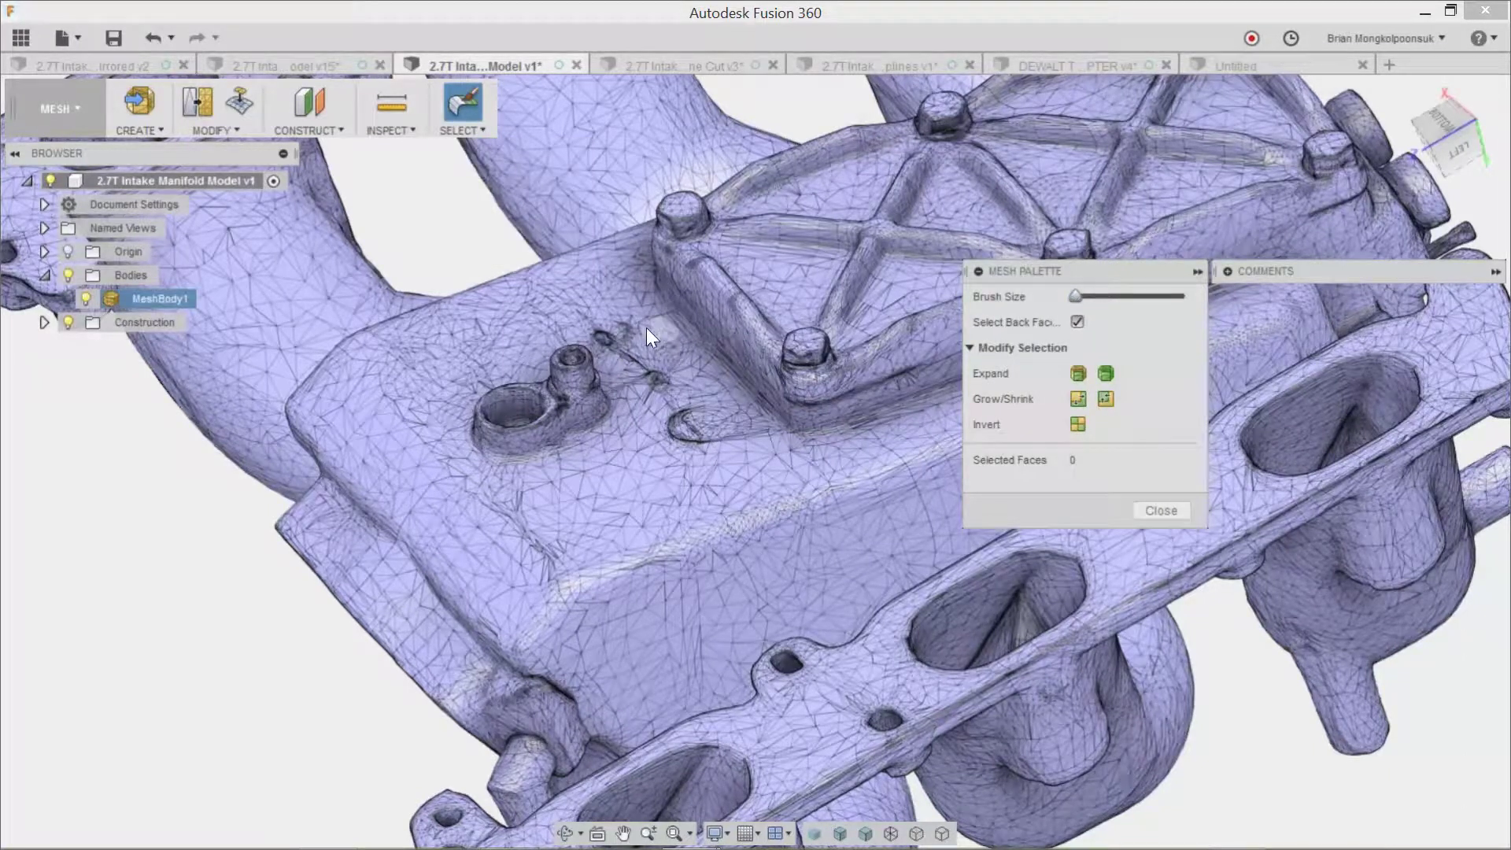
left_click_drag(635, 318, 604, 323)
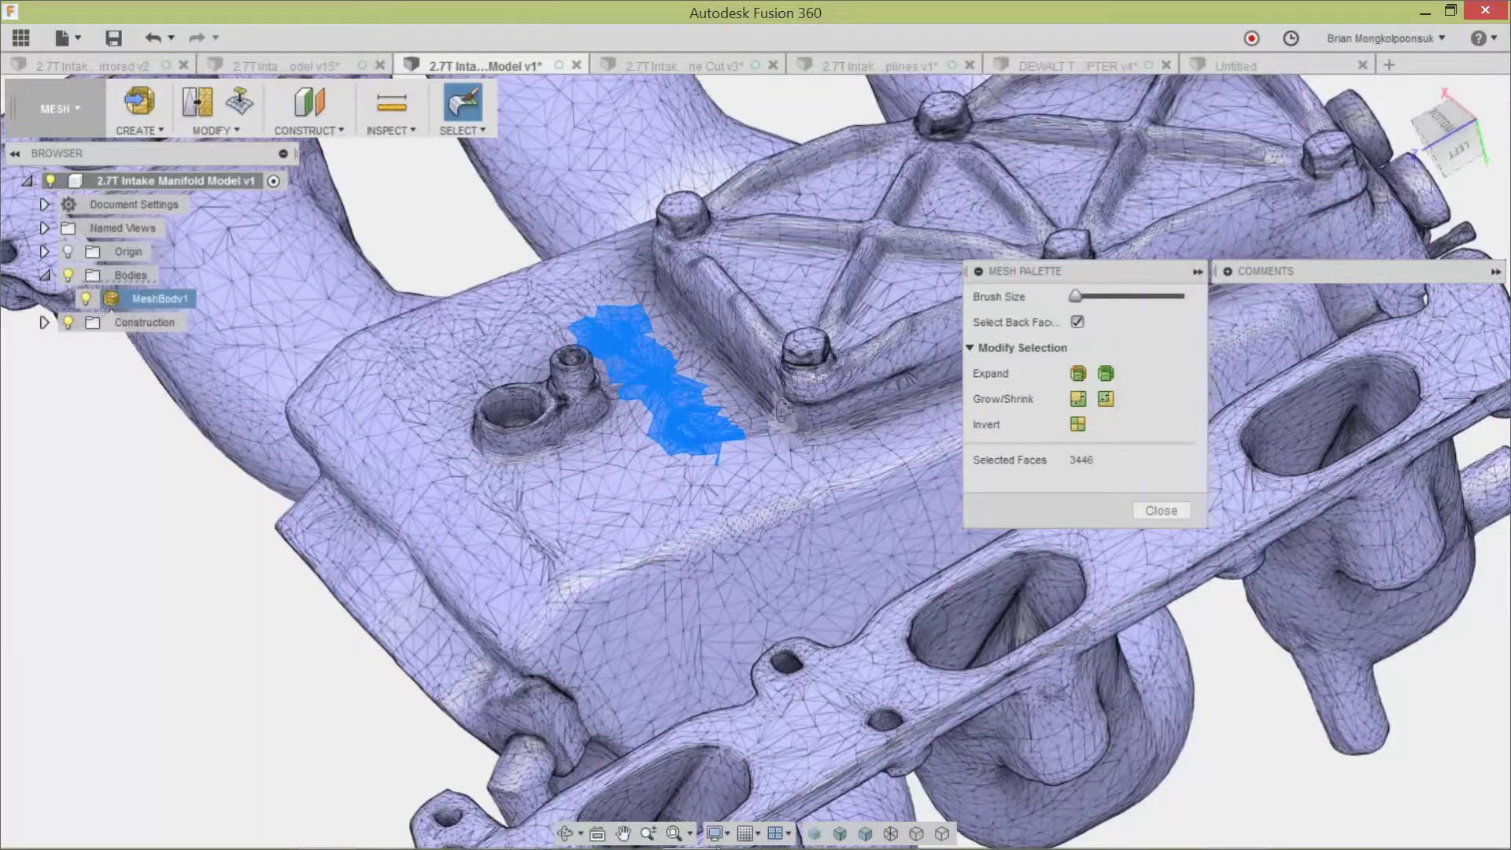
middle_click_drag(782, 411, 765, 330, "shift")
left_click(223, 129)
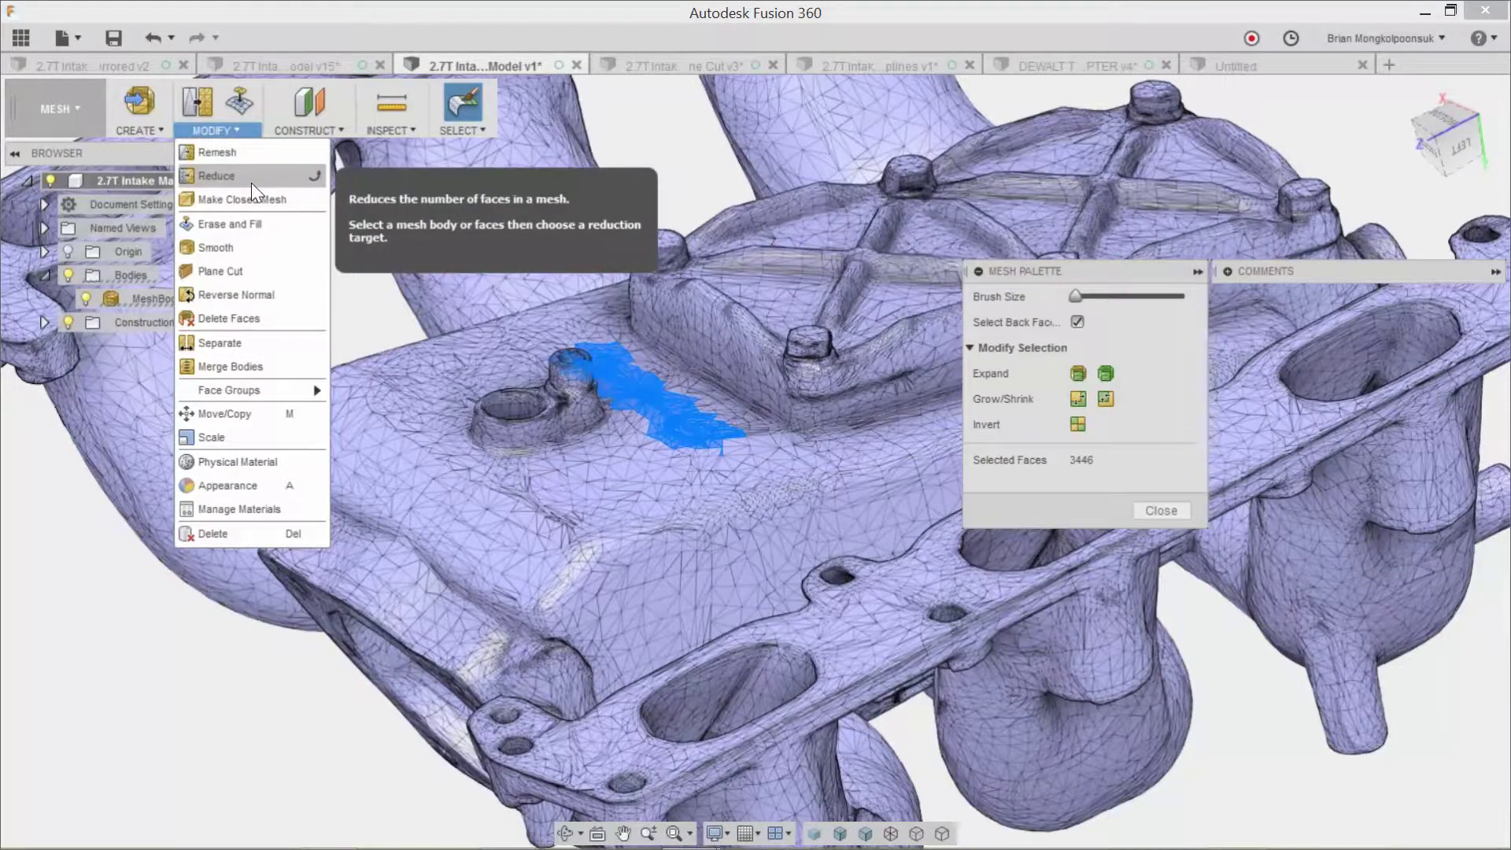
left_click(272, 247)
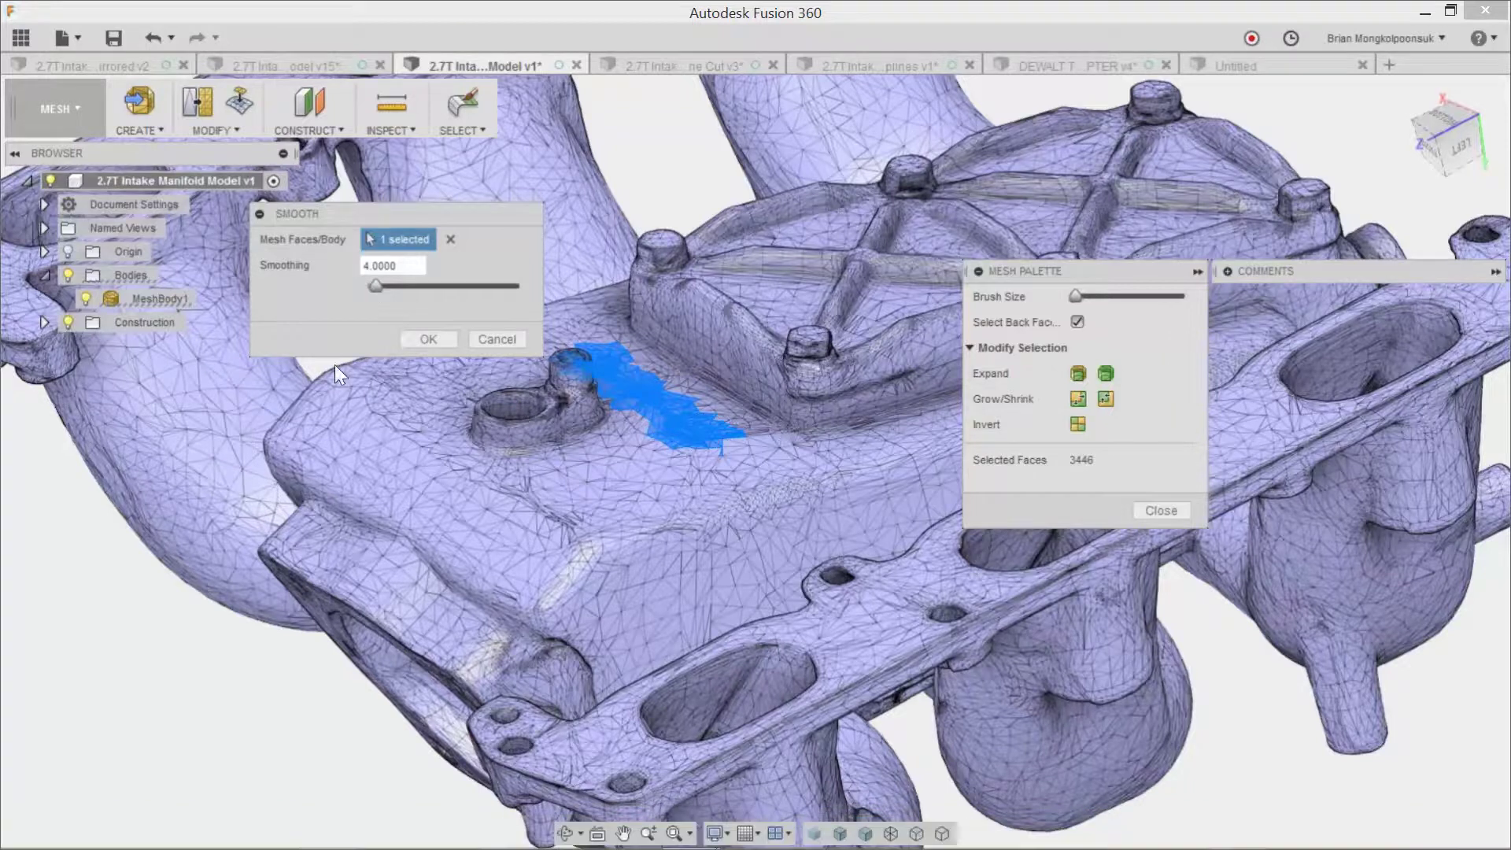
left_click(480, 340)
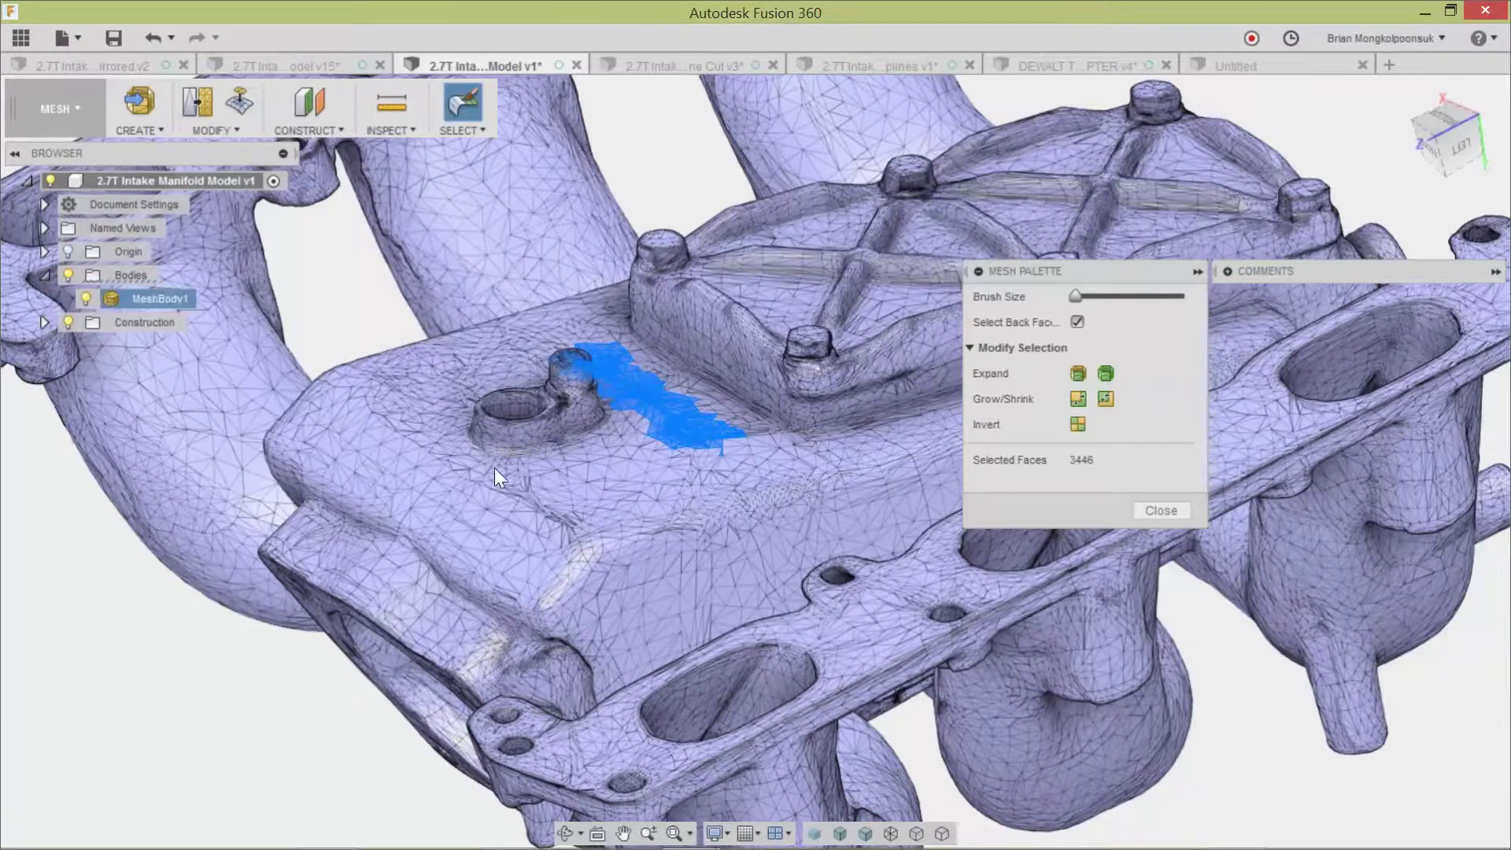
Erase and fill the selected plenum faces with Uniform meshing, density 0.5943 and weight 1, and clear the selection.
middle_click_drag(403, 321, 384, 307, "shift")
left_click_drag(384, 307, 385, 285, "shift")
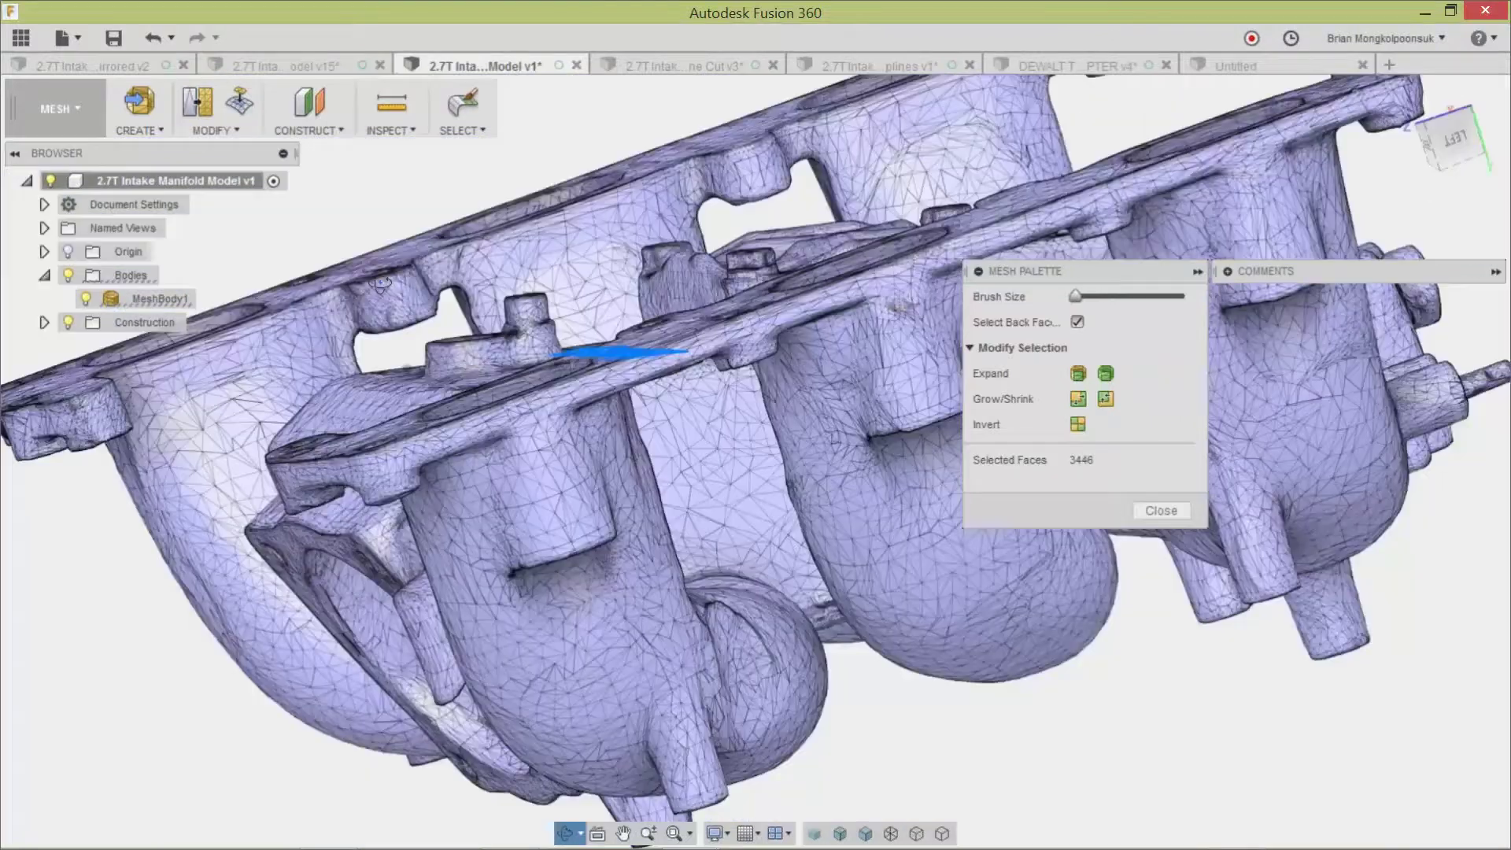
middle_click_drag(385, 285, 389, 288, "shift")
scroll(679, 378, "up", 5)
middle_click_drag(678, 384, 687, 474, "shift")
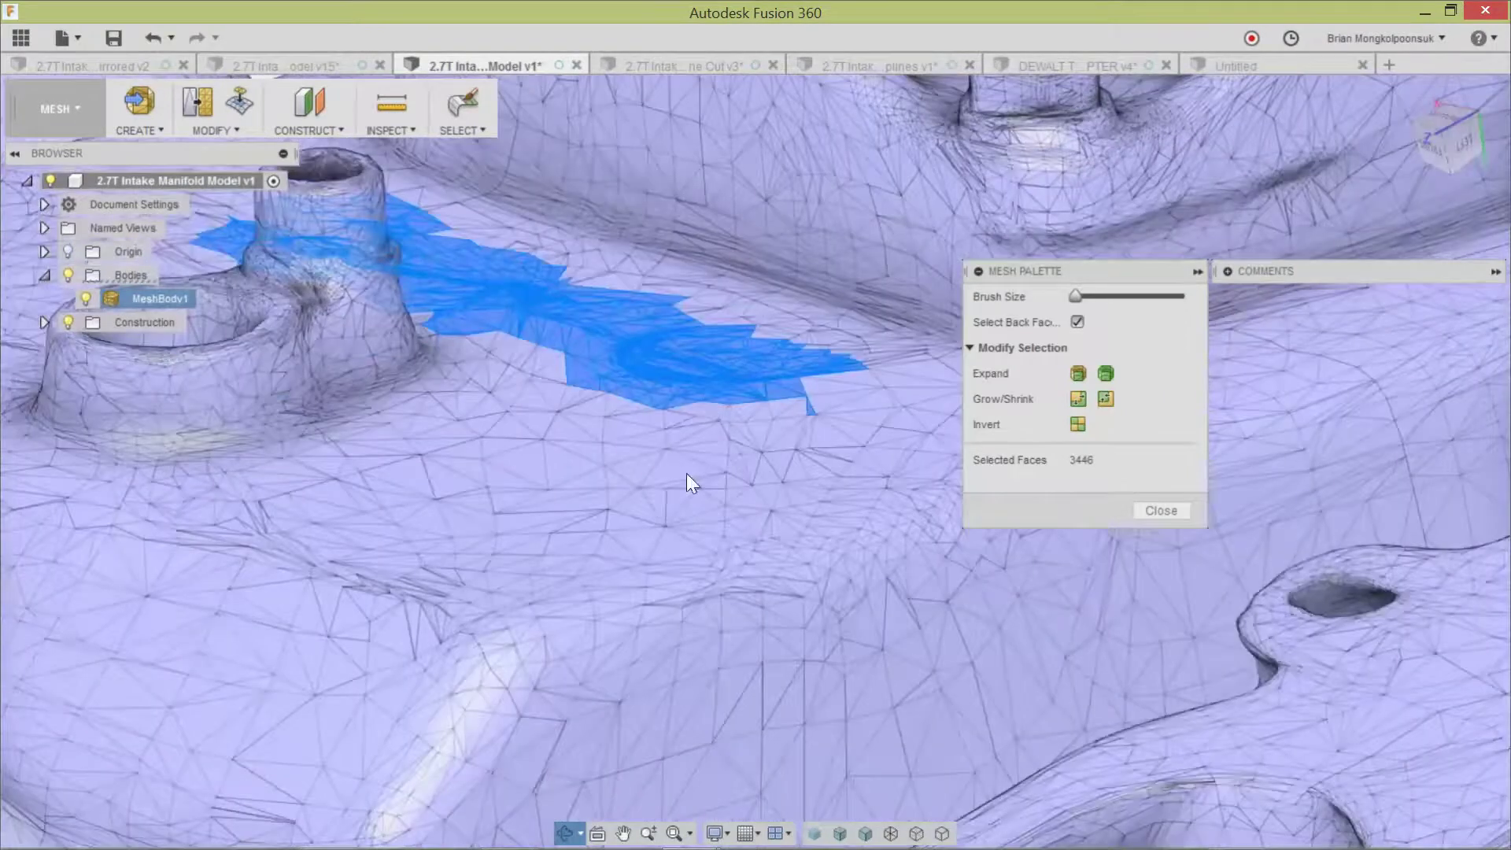
scroll(687, 475, "down", 5)
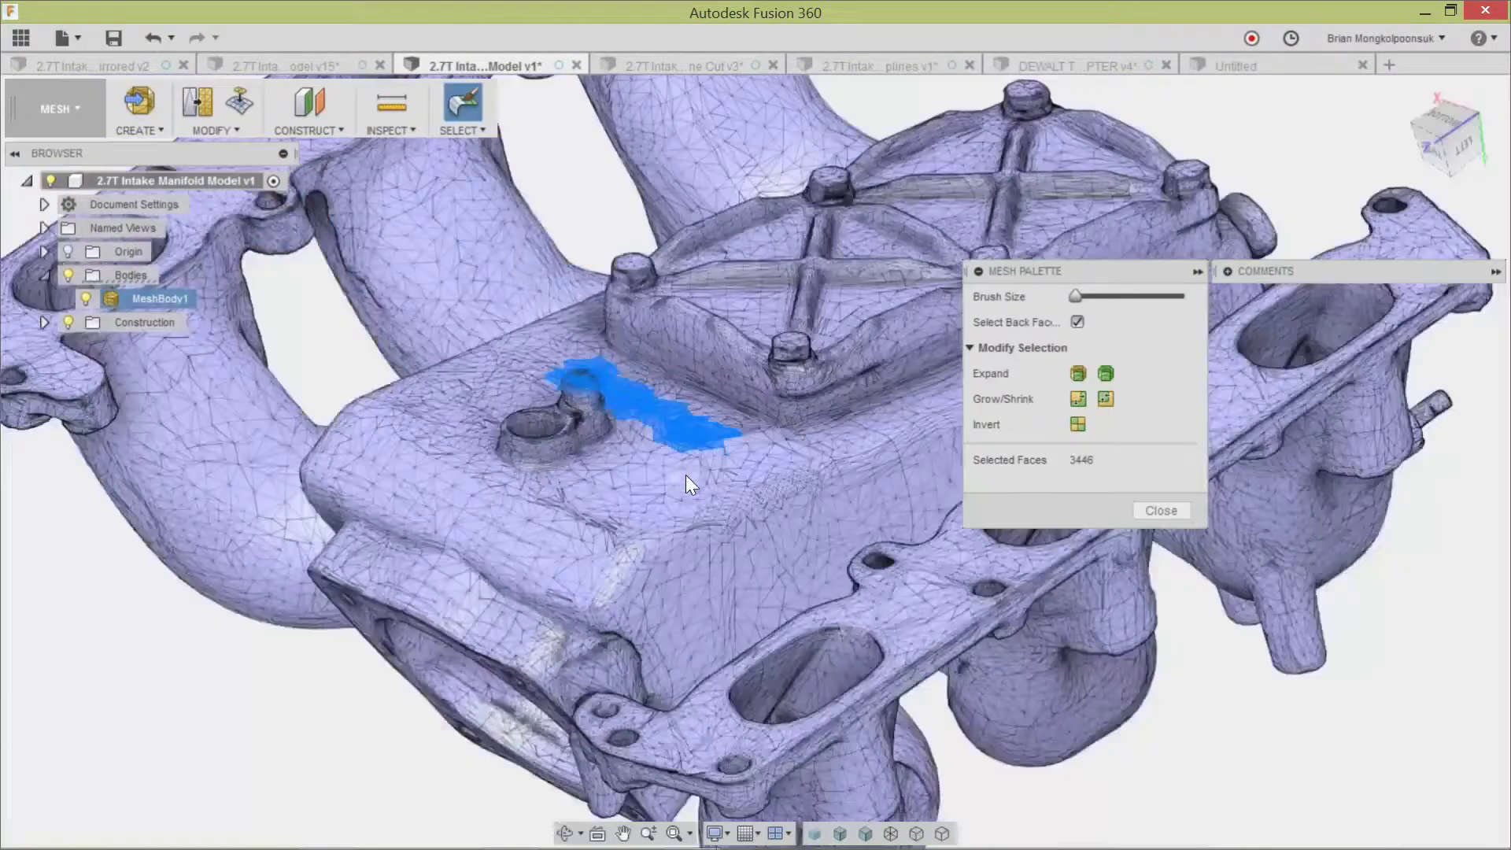
left_click(238, 107)
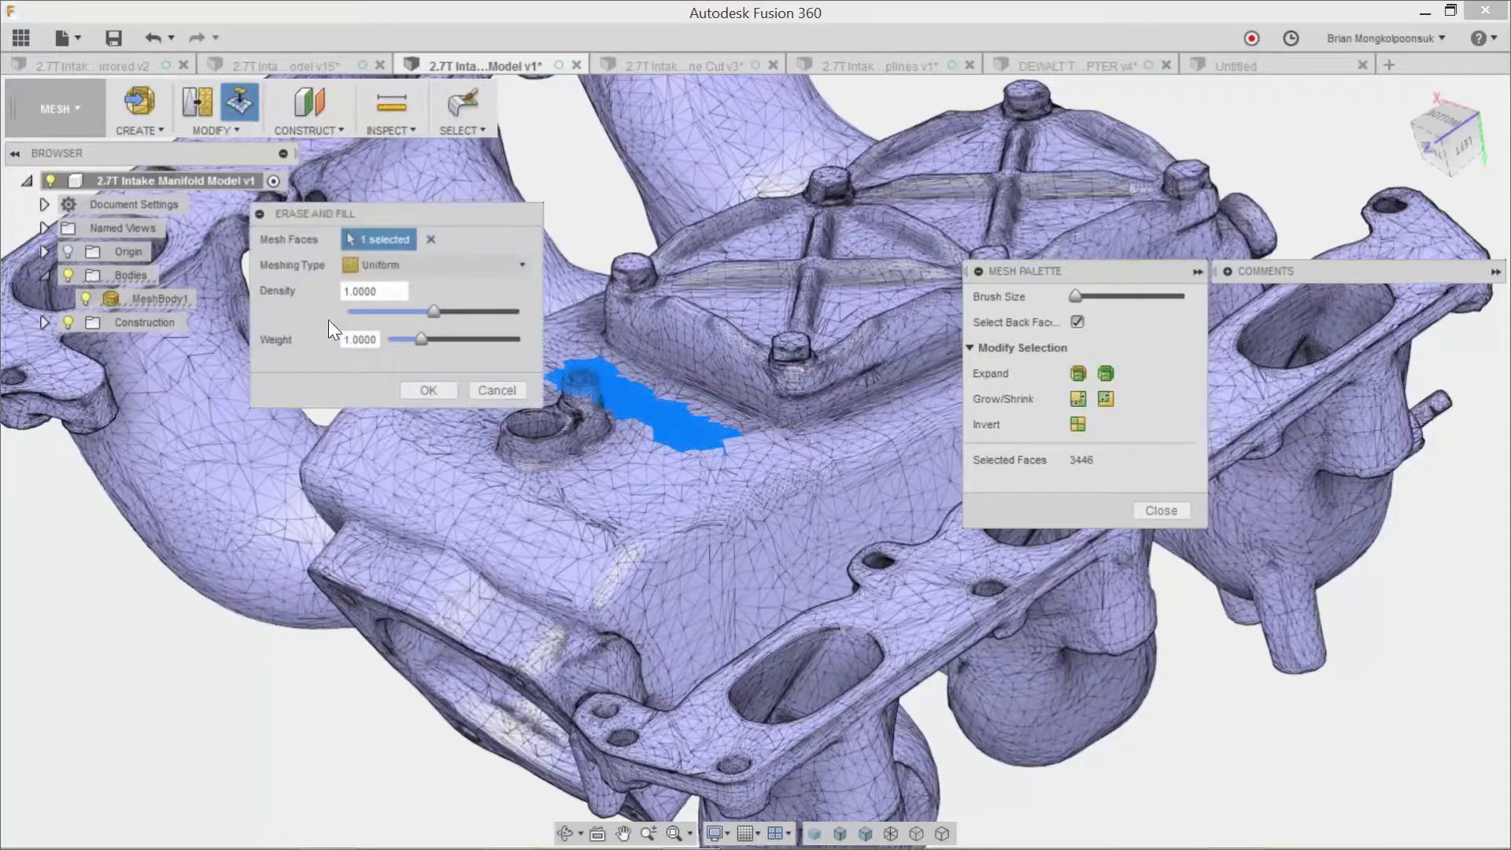
scroll(659, 418, "up", 5)
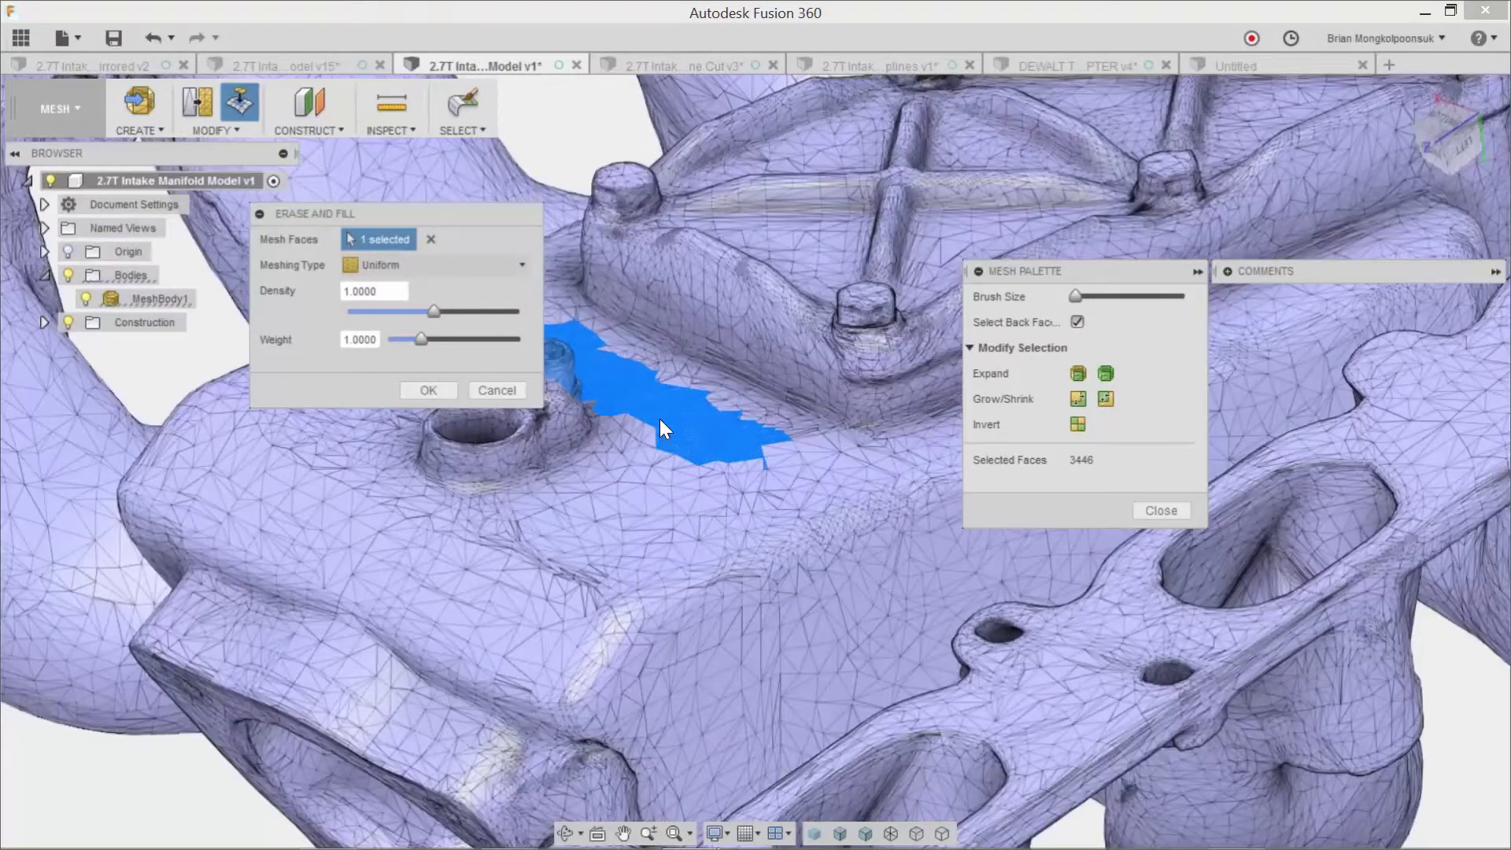
scroll(767, 466, "down", 3)
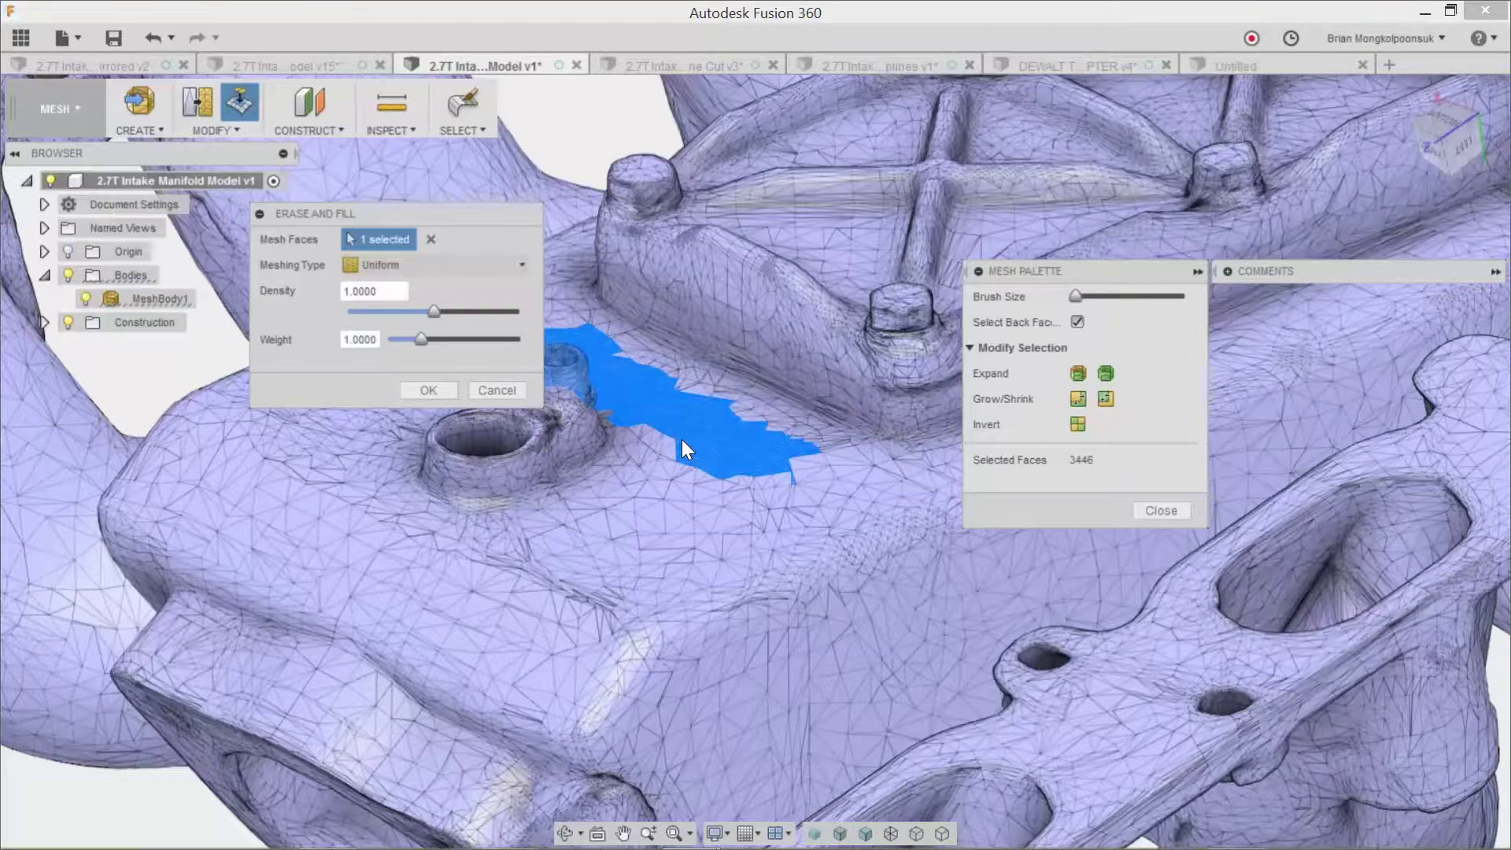
scroll(681, 439, "up", 5)
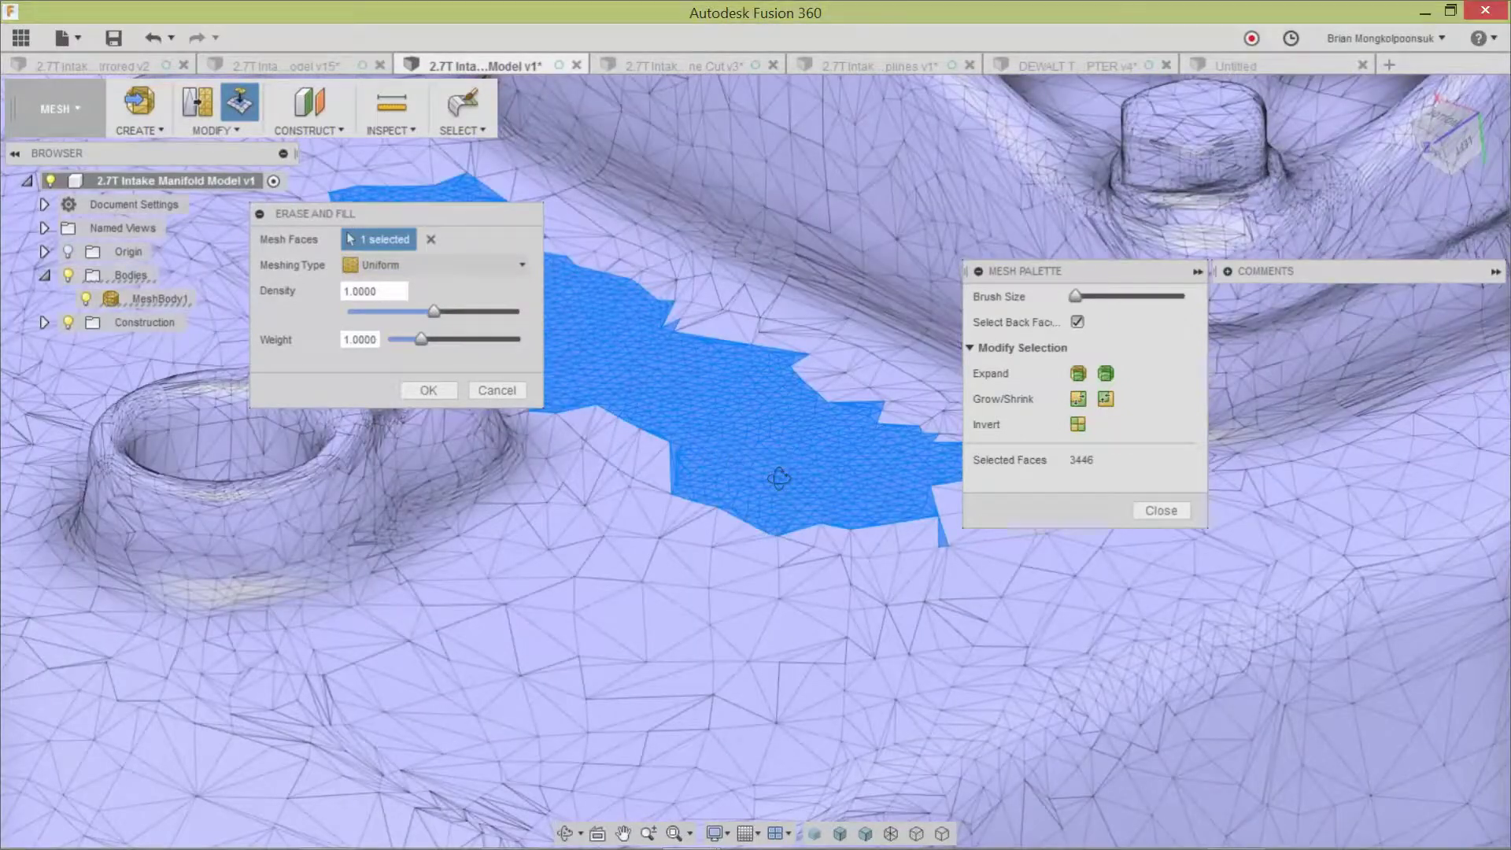
mouse_move(779, 478)
middle_mouse_down("shift")
mouse_move(783, 438)
mouse_move(801, 429)
mouse_move(784, 476)
middle_mouse_up("shift")
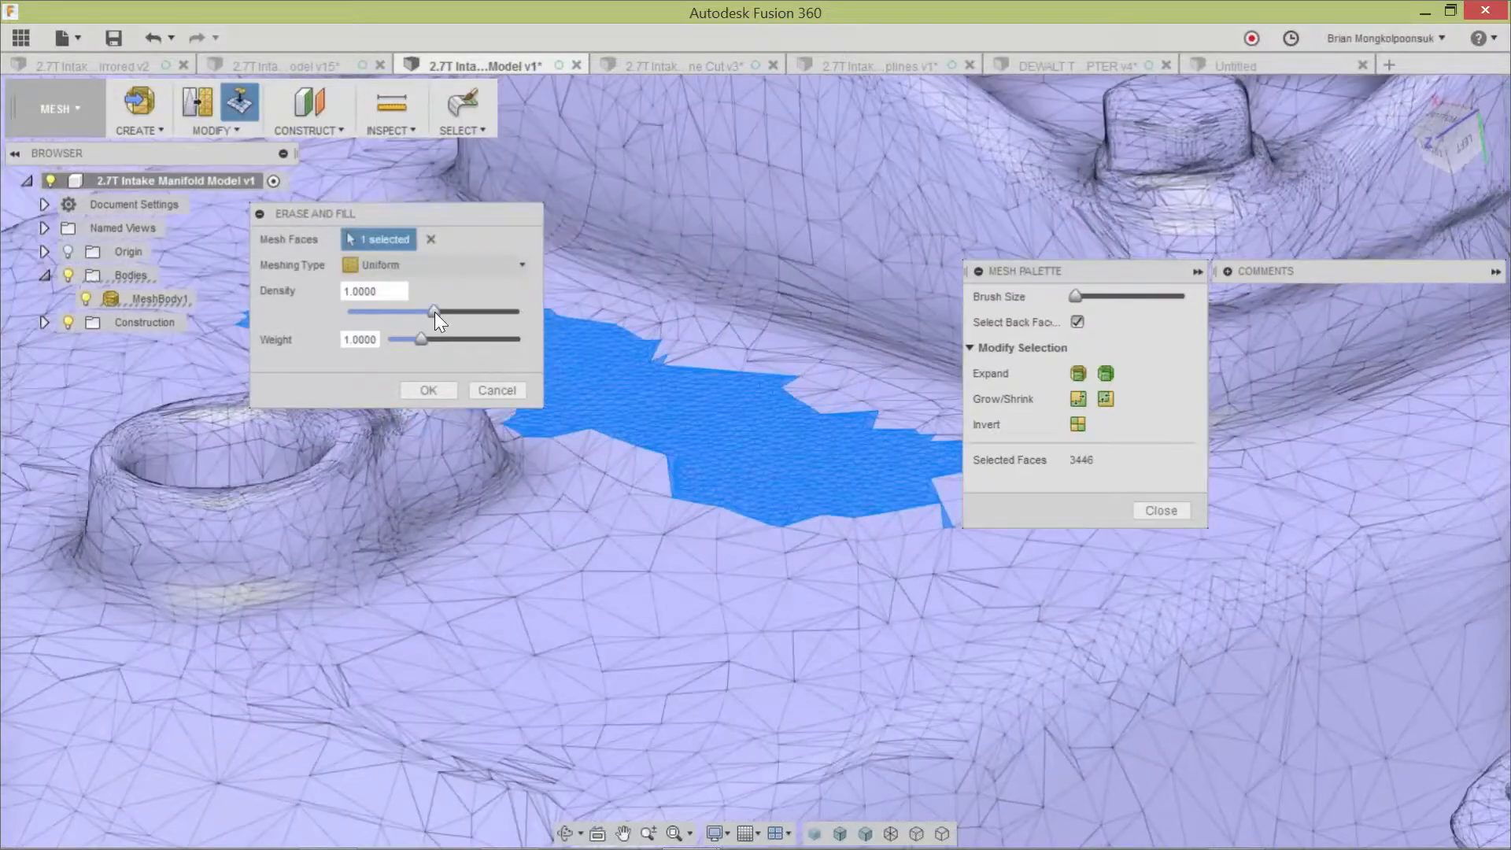
left_click_drag(434, 312, 417, 312)
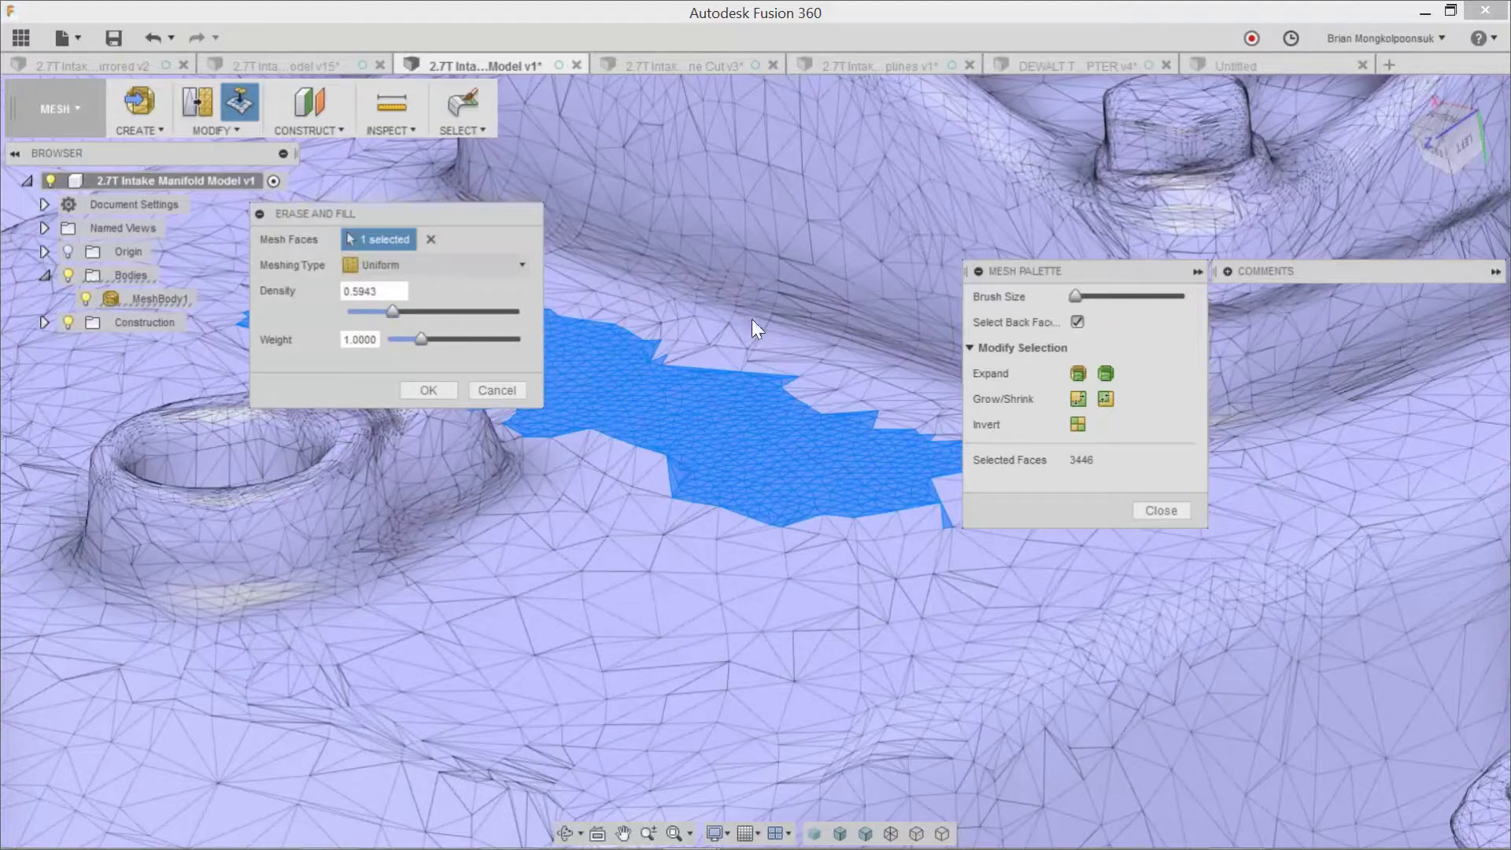
left_click(450, 391)
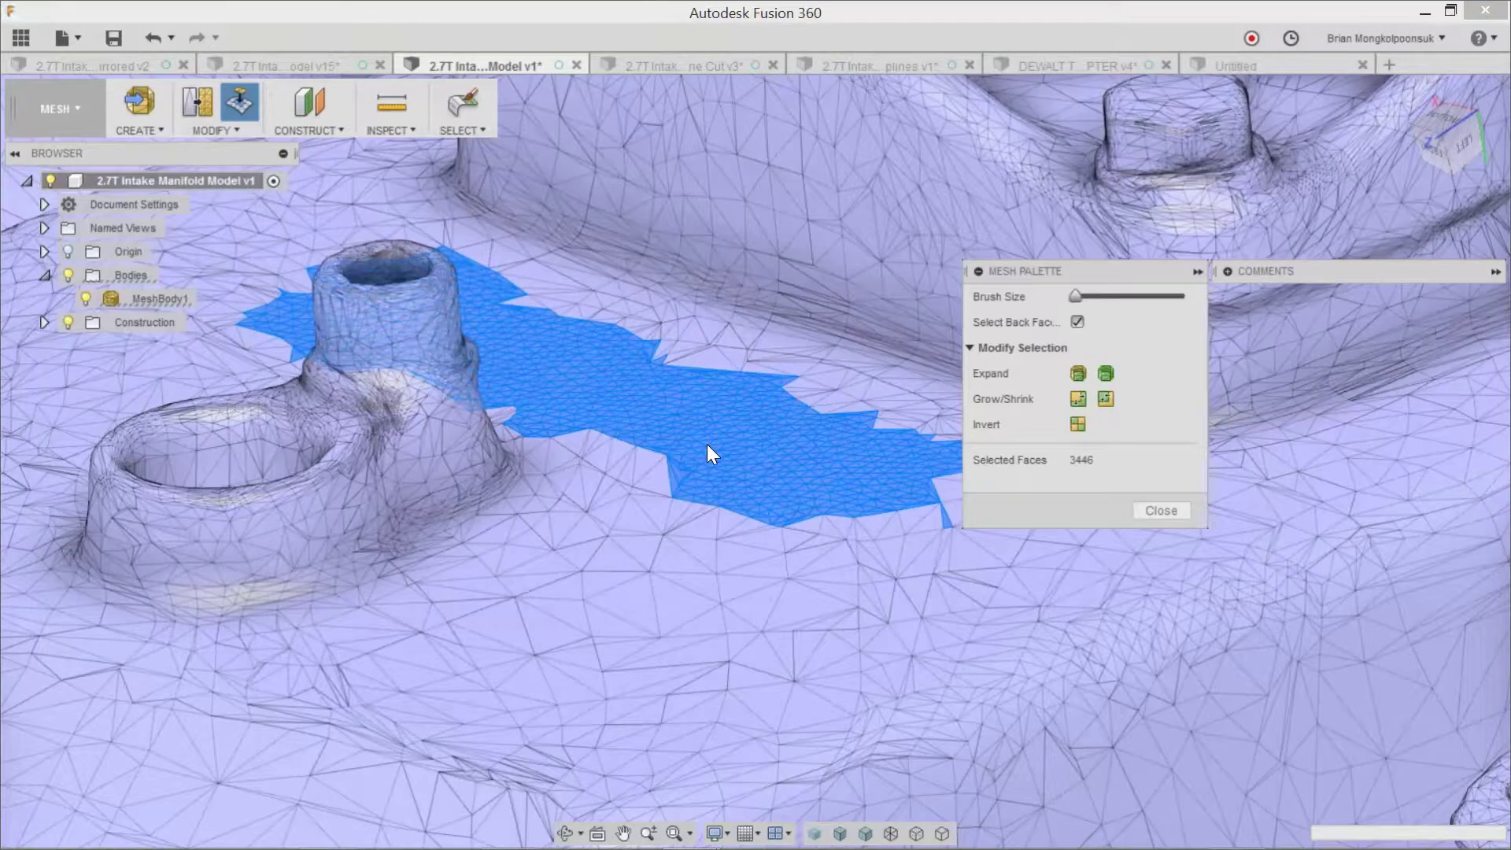
scroll(706, 444, "down", 2)
scroll(721, 445, "down", 2)
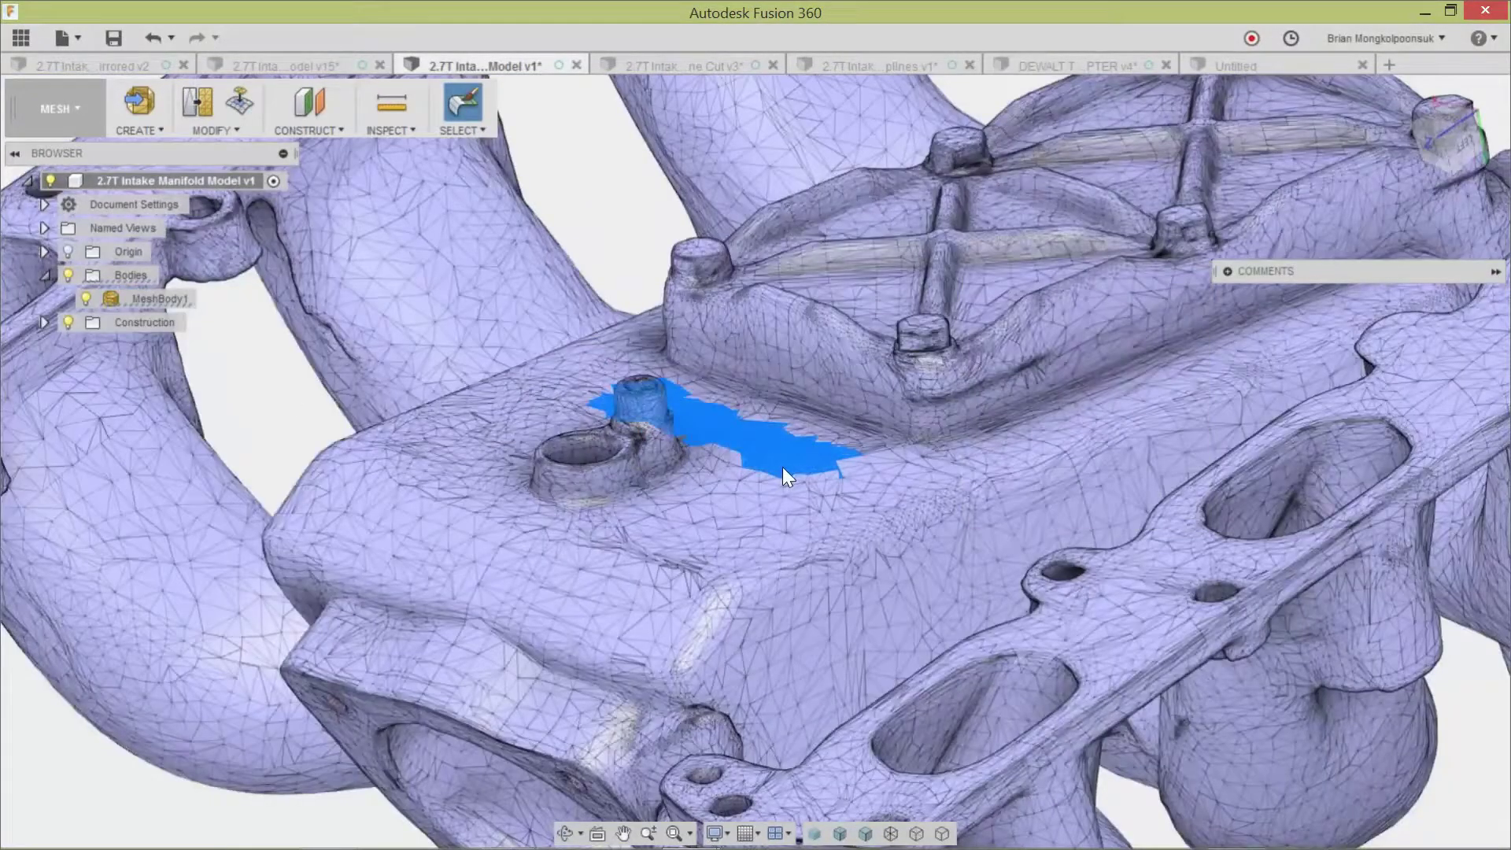
left_click(831, 502)
Increase the Mesh Palette brush size slightly and paint-select the double-port boss and the faces around it on the plenum.
middle_click_drag(812, 497, 799, 509, "shift")
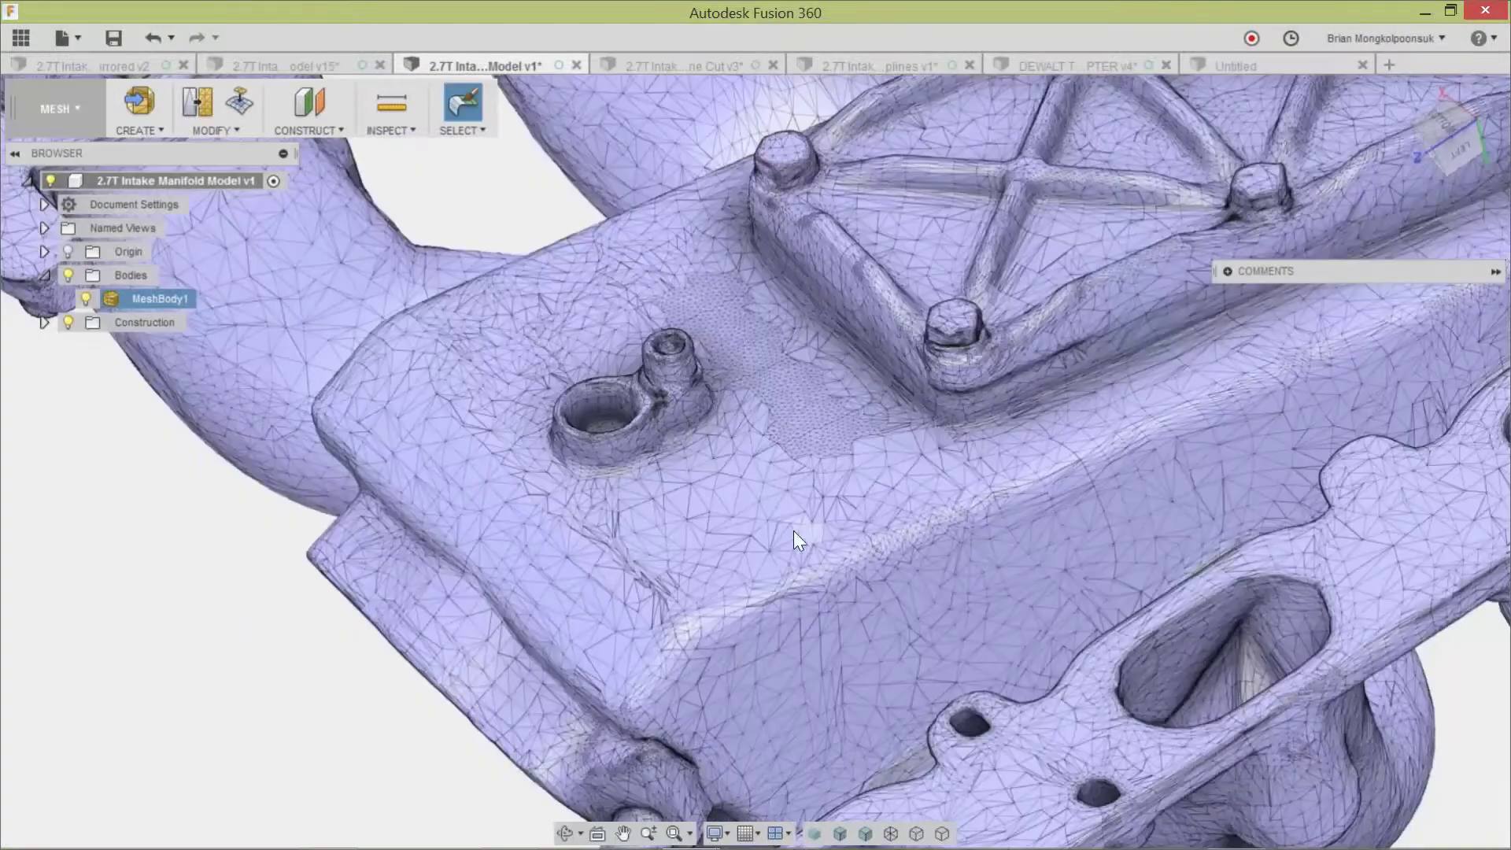
scroll(663, 428, "down", 2)
scroll(666, 469, "up", 3)
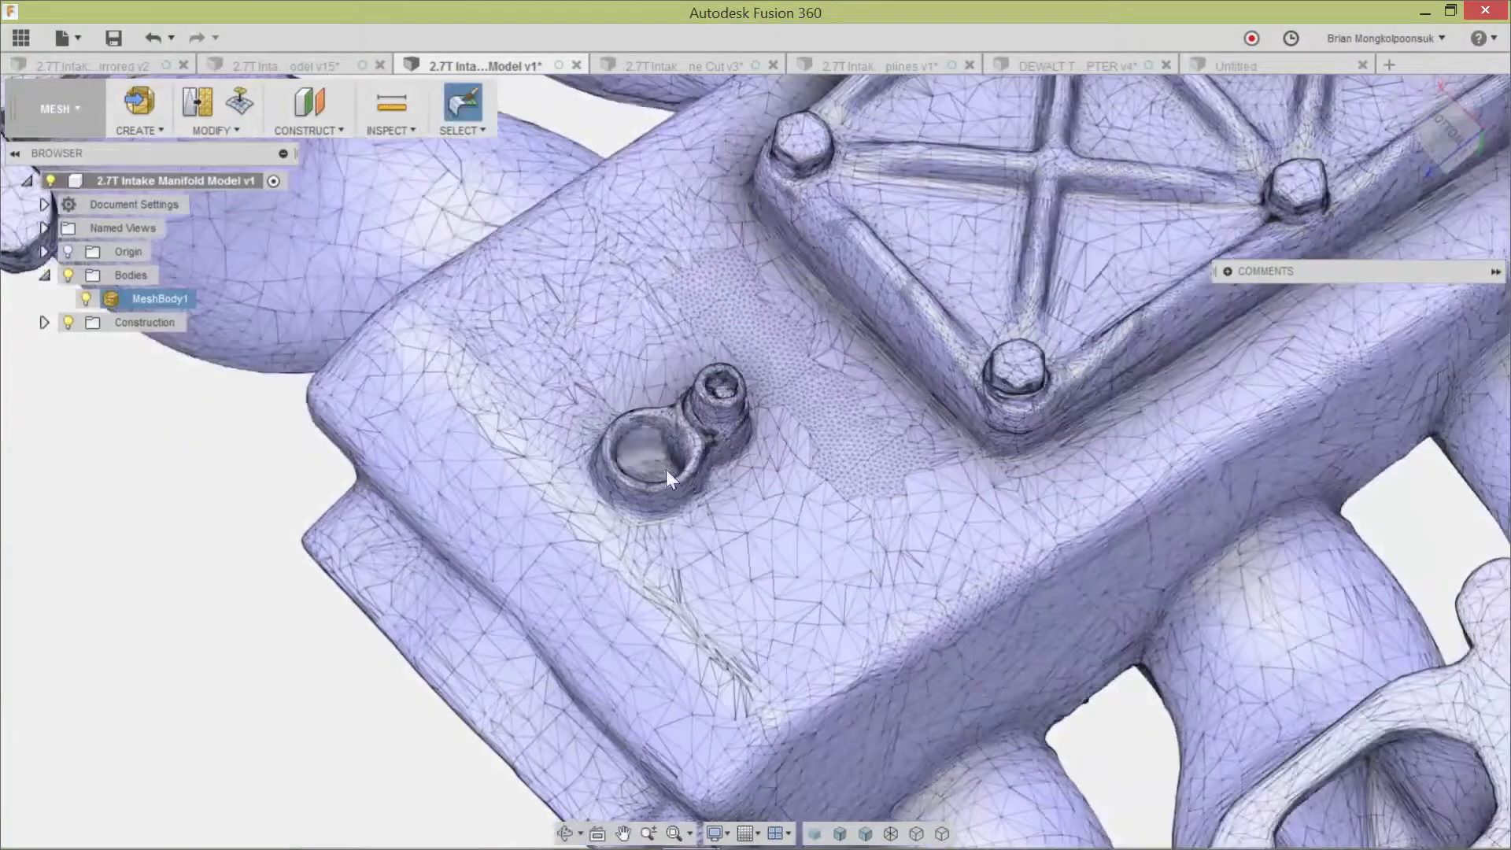
middle_click_drag(744, 480, 746, 483, "shift")
left_click(461, 130)
left_click(441, 246)
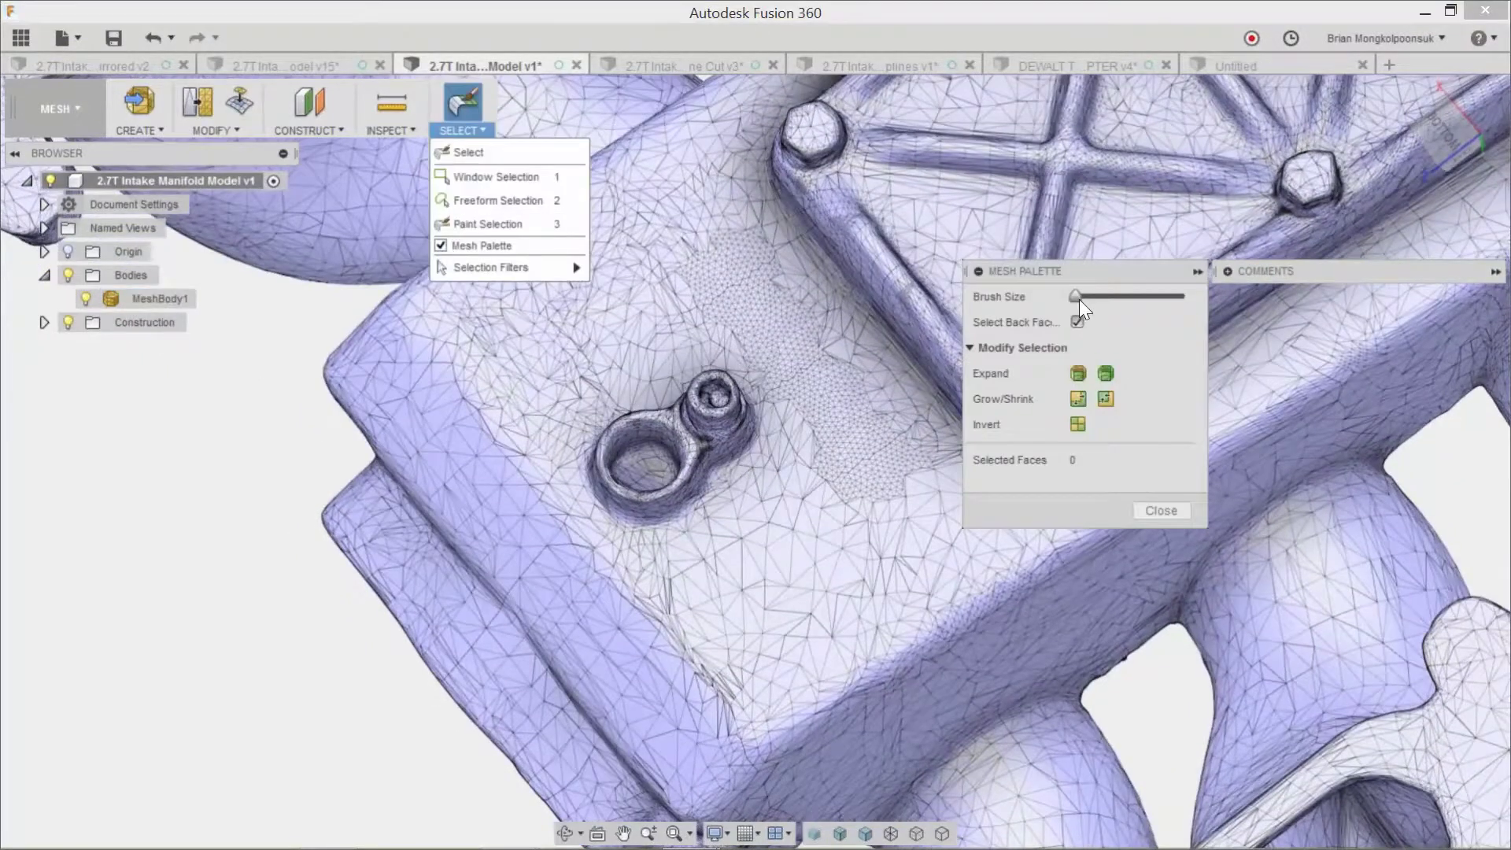
left_click_drag(1078, 300, 1088, 301)
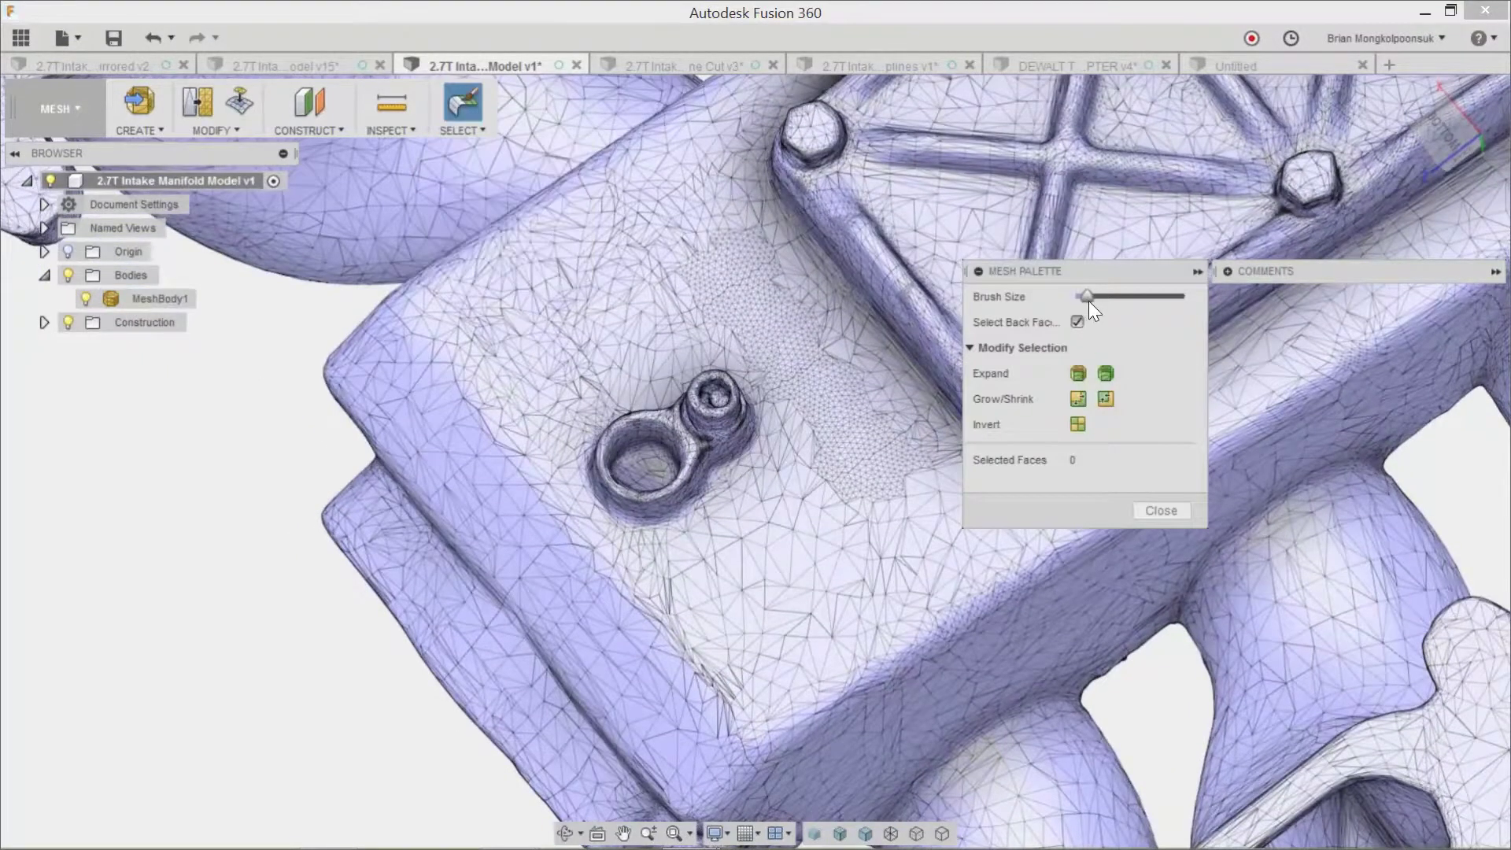
left_click(1162, 510)
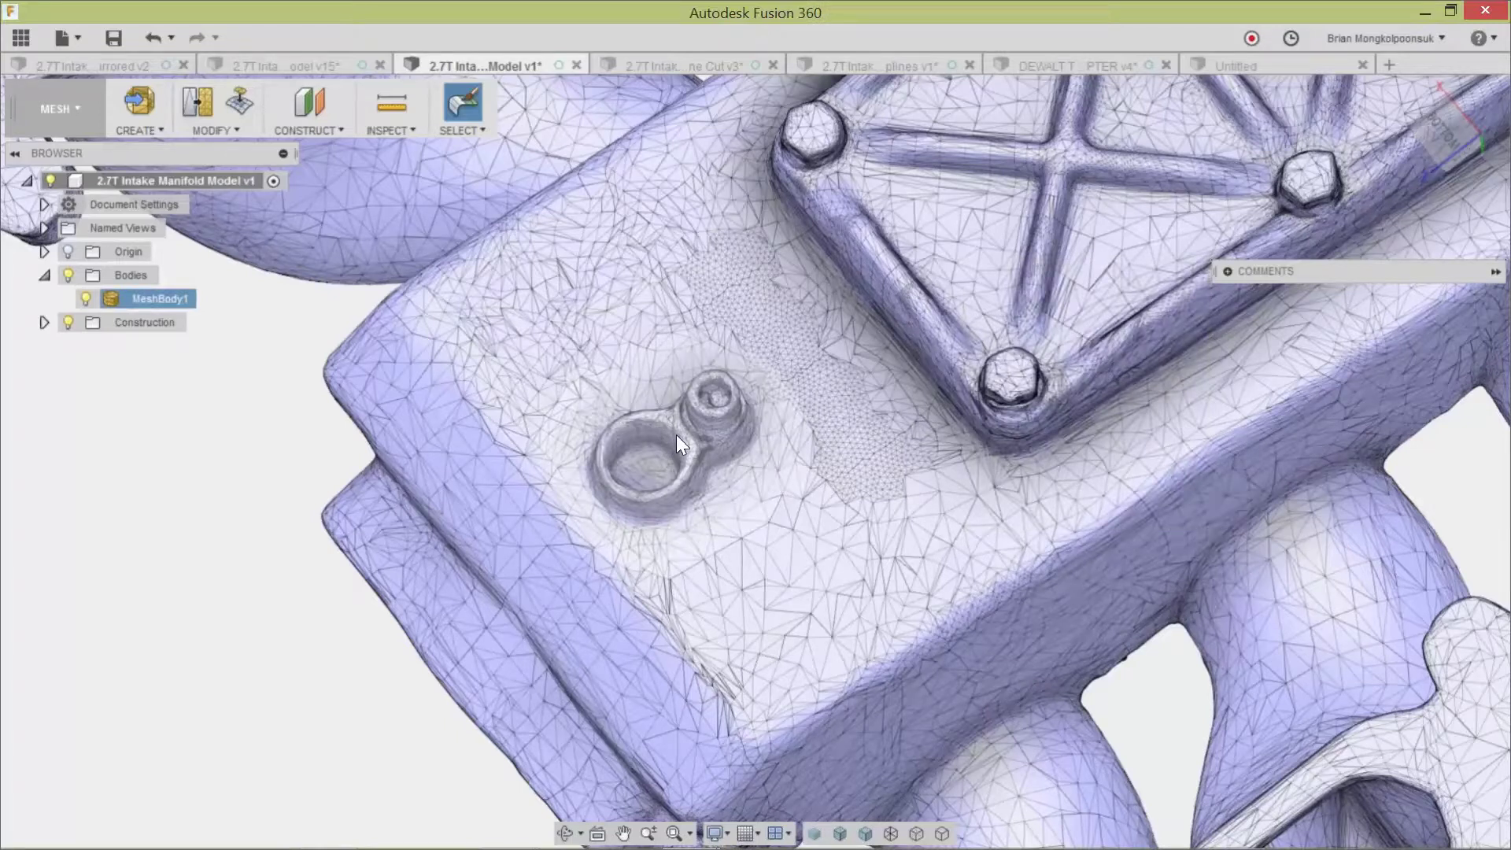
left_click(243, 413)
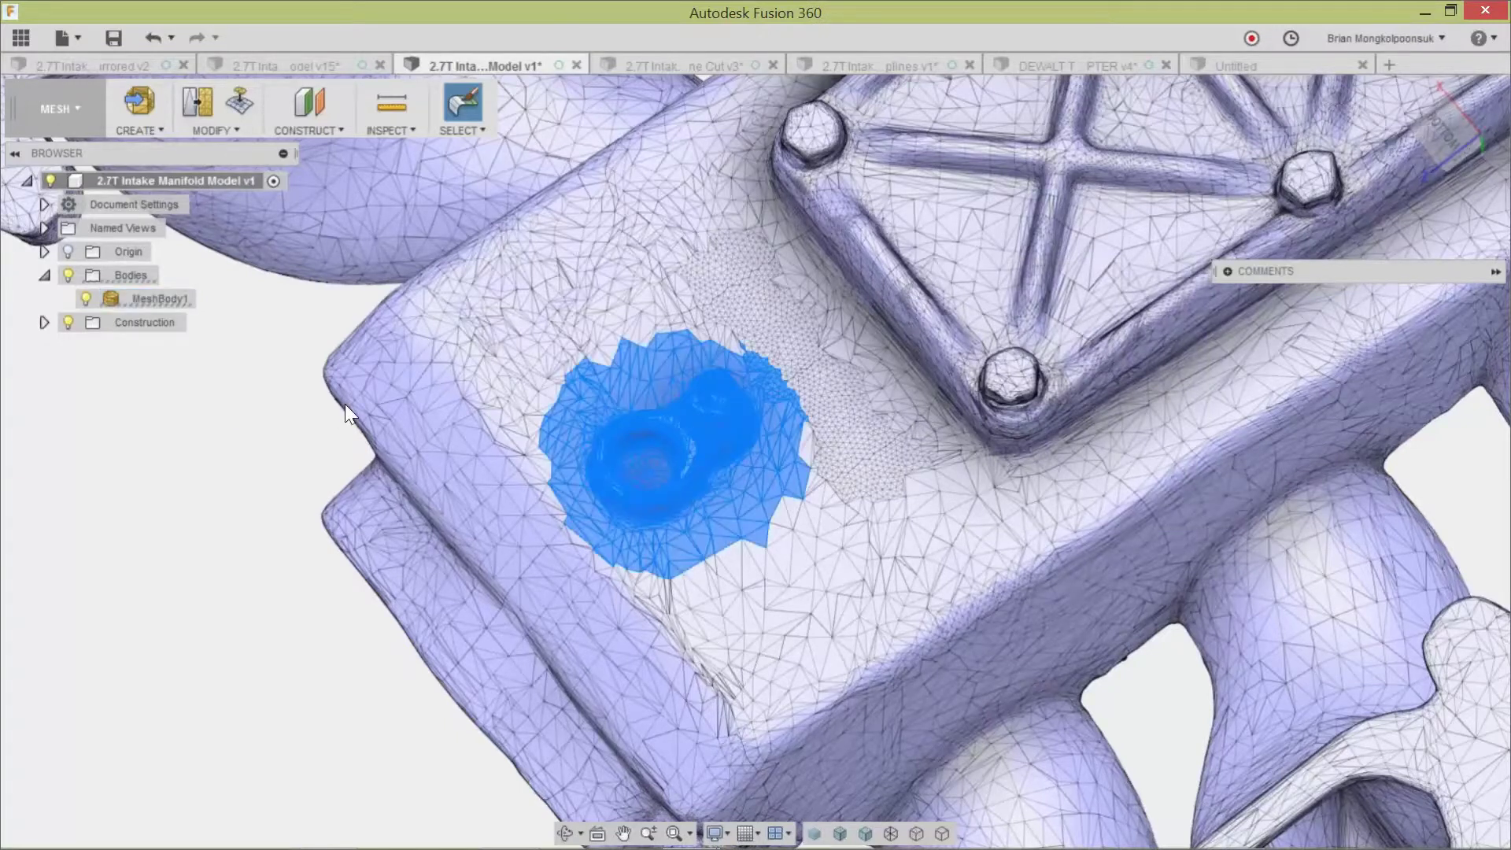
Erase and fill the selected boss area with Uniform meshing, density 0.3818 and weight 1, and clear the selection.
middle_click_drag(326, 403, 304, 367, "shift")
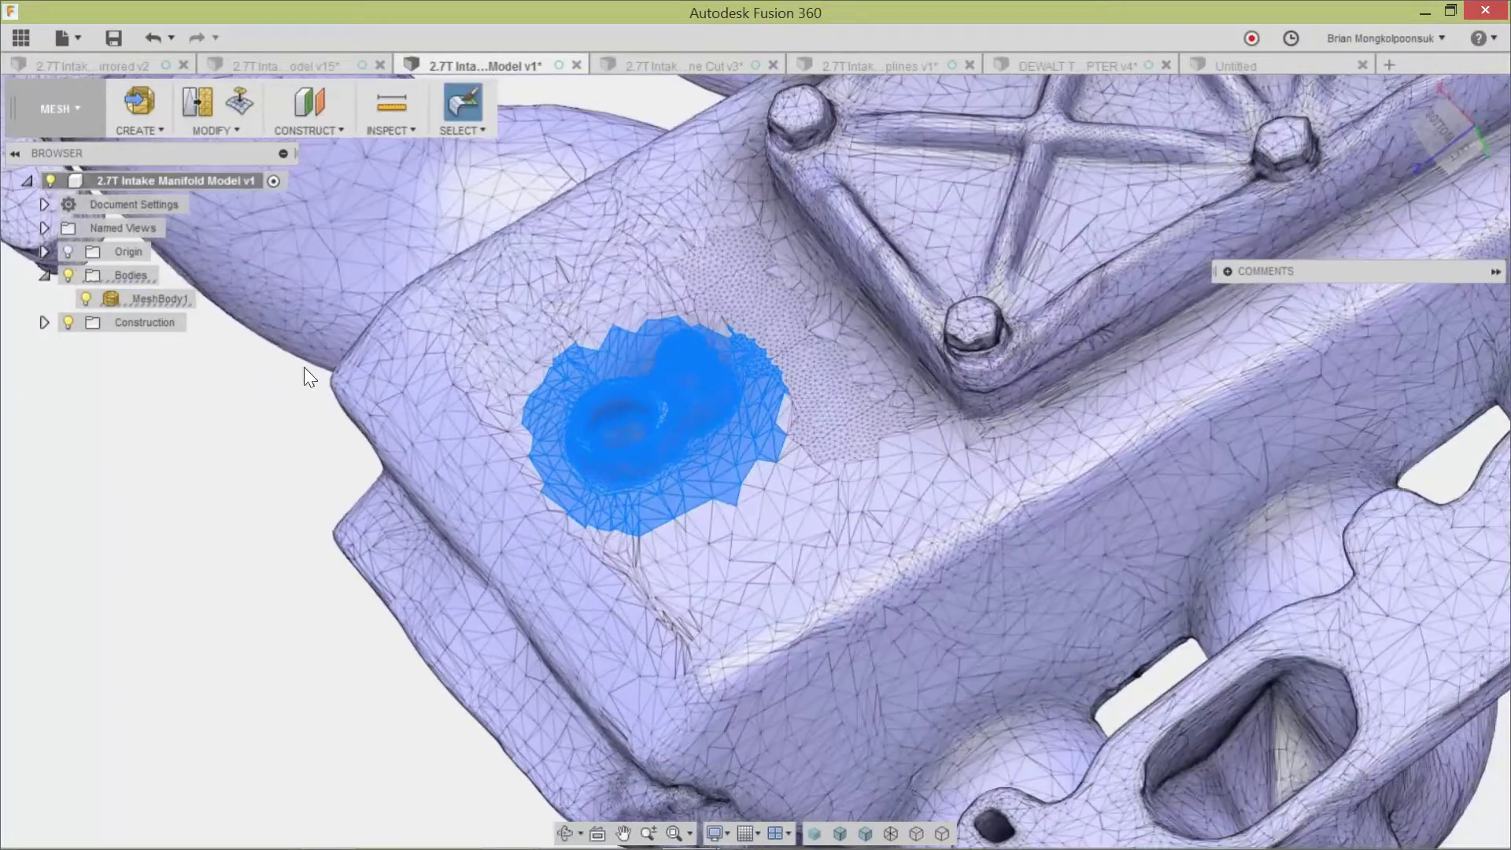
left_click(236, 102)
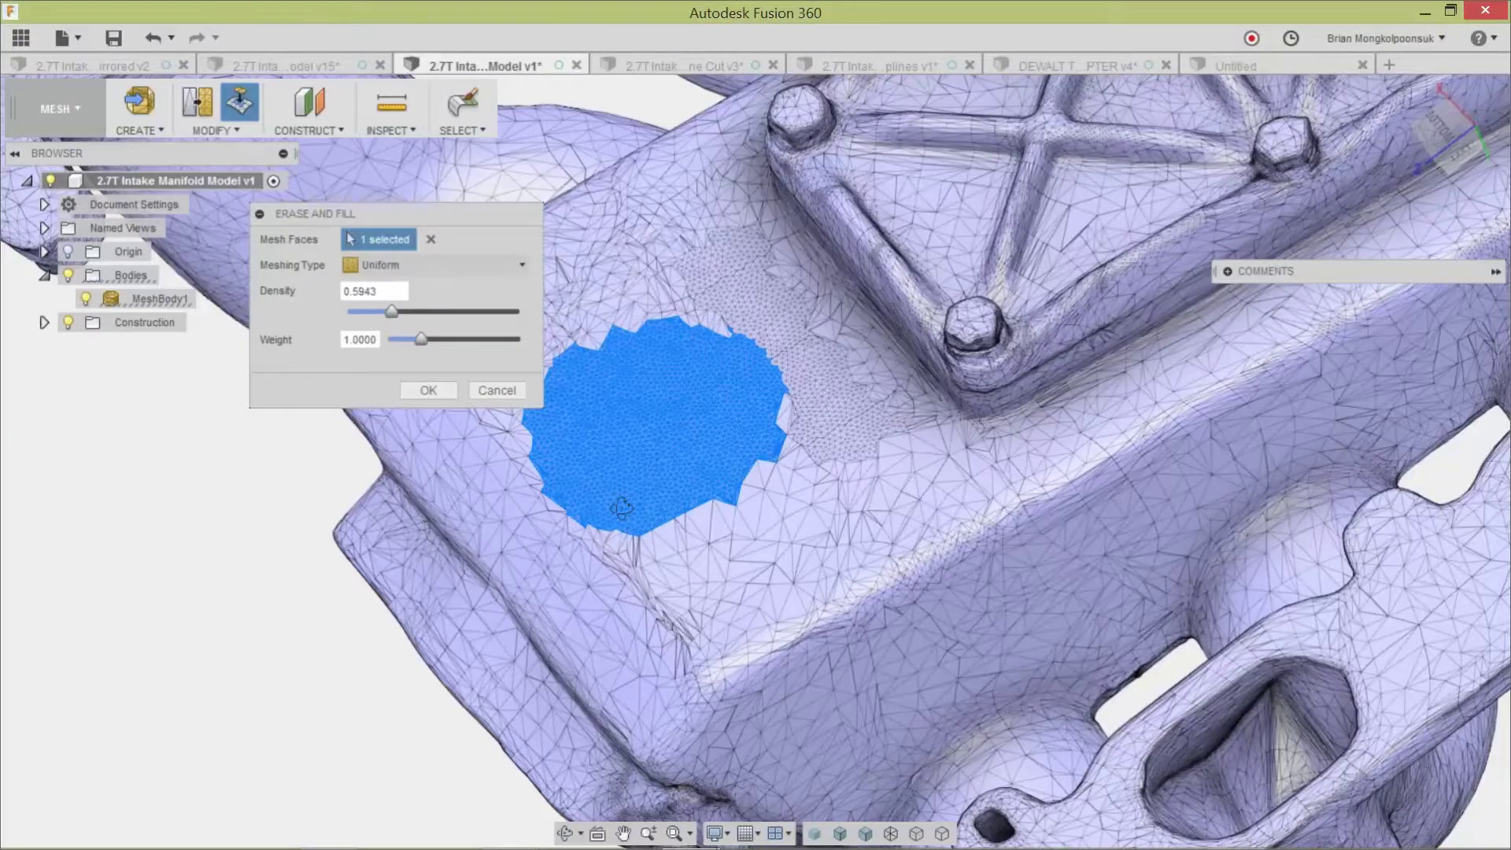
mouse_move(622, 508)
middle_mouse_down("shift")
mouse_move(621, 469)
mouse_move(692, 421)
mouse_move(649, 438)
mouse_move(647, 473)
middle_mouse_up("shift")
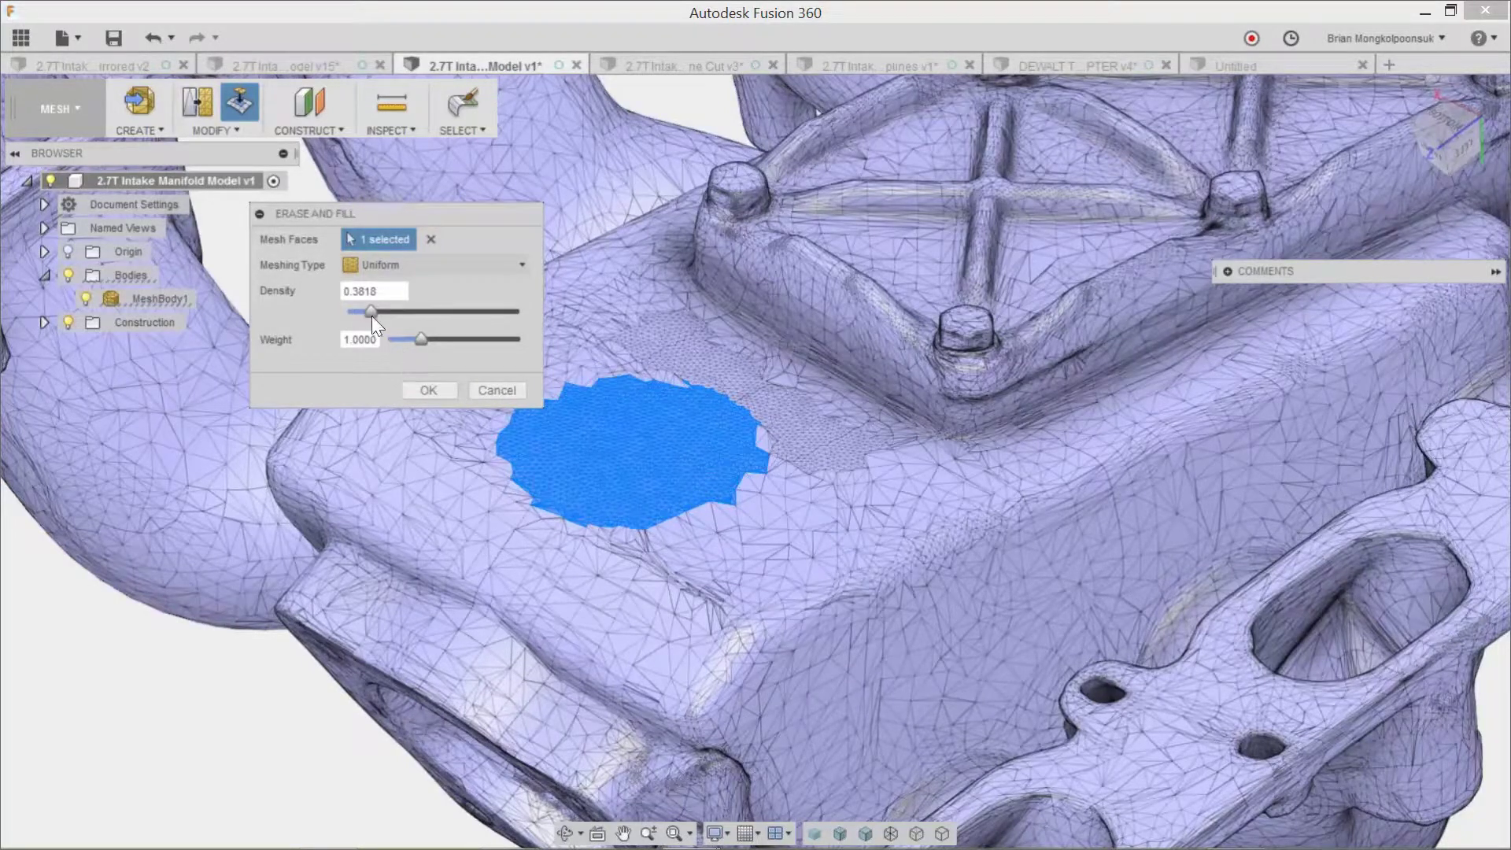
left_click(426, 392)
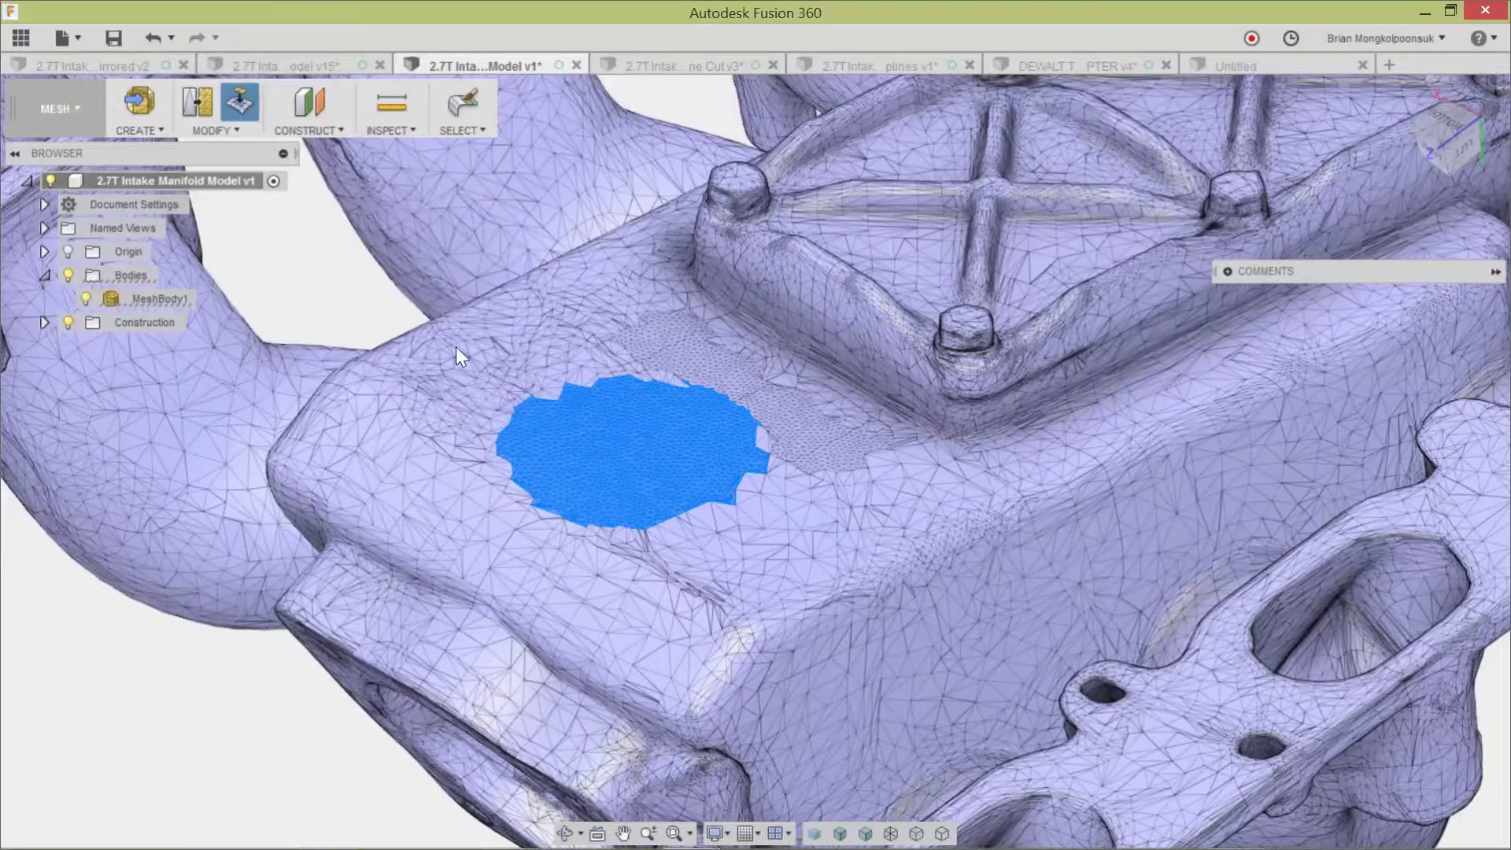
key("Escape")
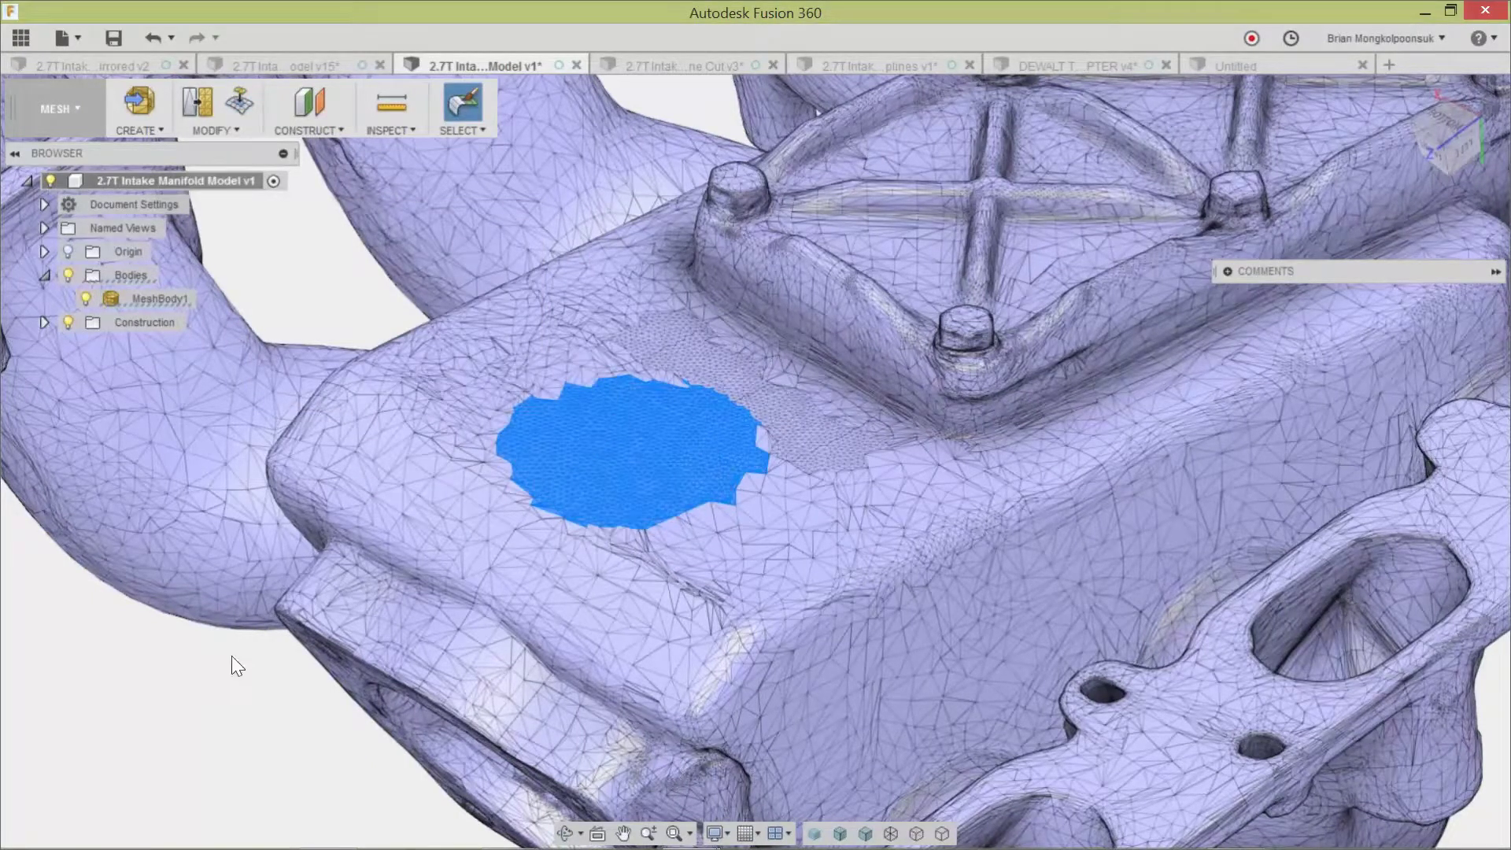
left_click(211, 676)
mouse_move(647, 593)
middle_mouse_down("shift")
mouse_move(664, 572)
mouse_move(693, 582)
mouse_move(652, 594)
middle_mouse_up("shift")
scroll(658, 593, "down", 5)
scroll(750, 545, "down", 1)
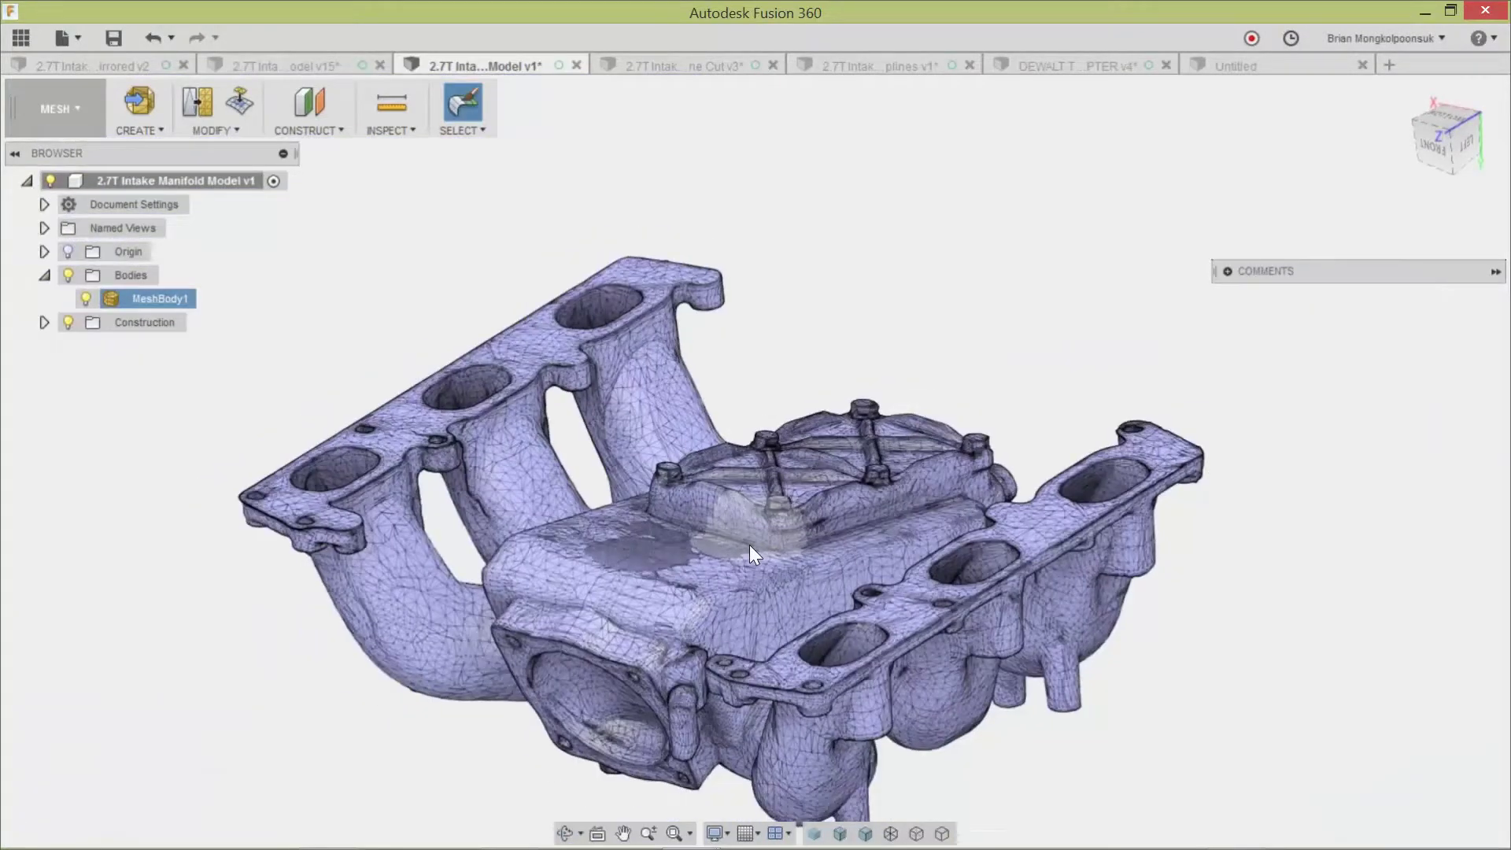
scroll(750, 545, "down", 2)
middle_click_drag(792, 612, 678, 736, "shift")
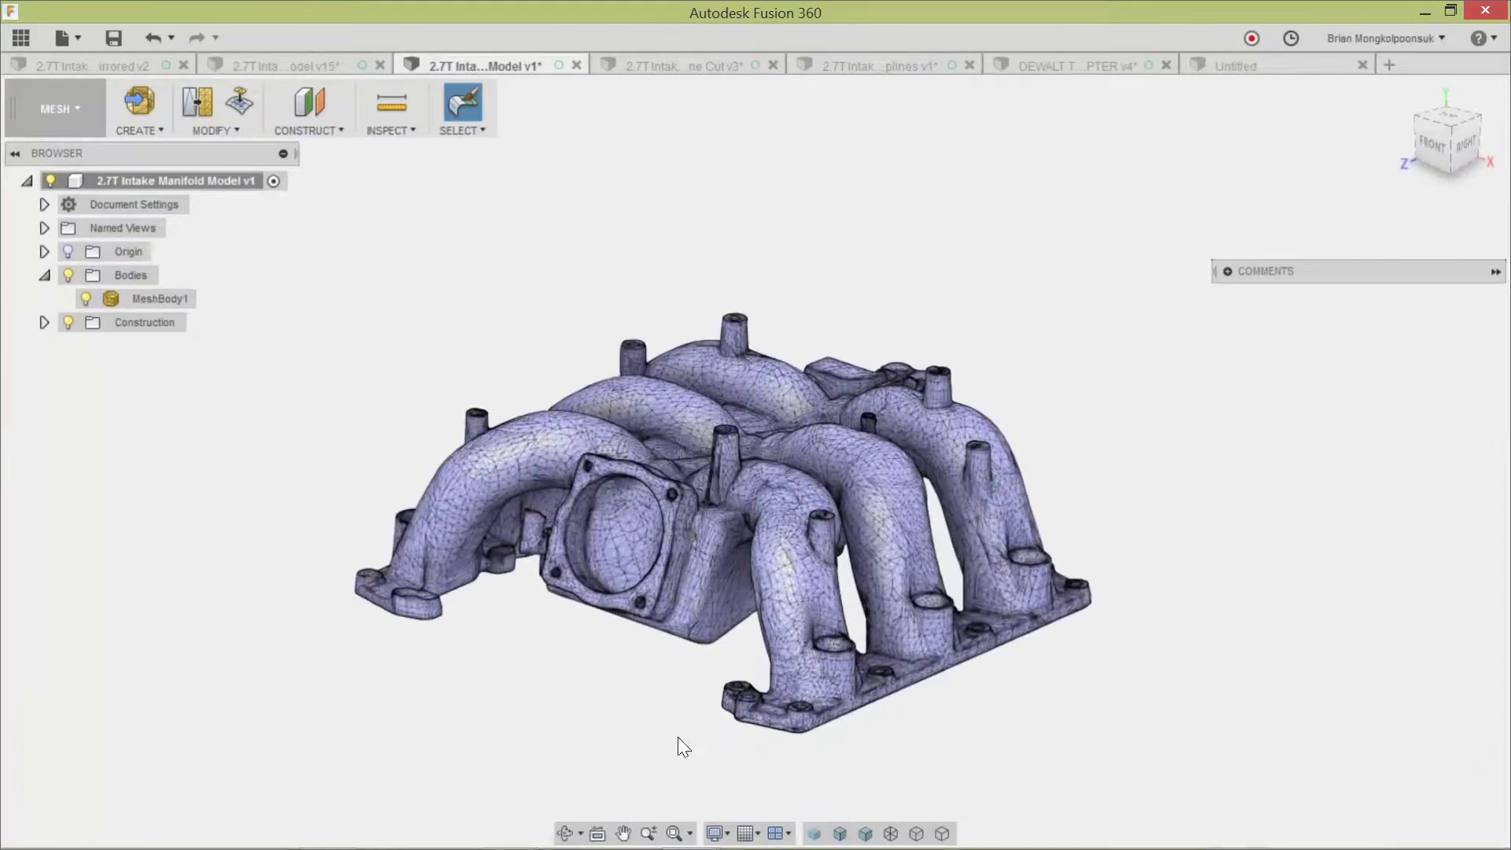
Switch to the PowerPoint presentation and show the Recap slide.
mouse_move(513, 840)
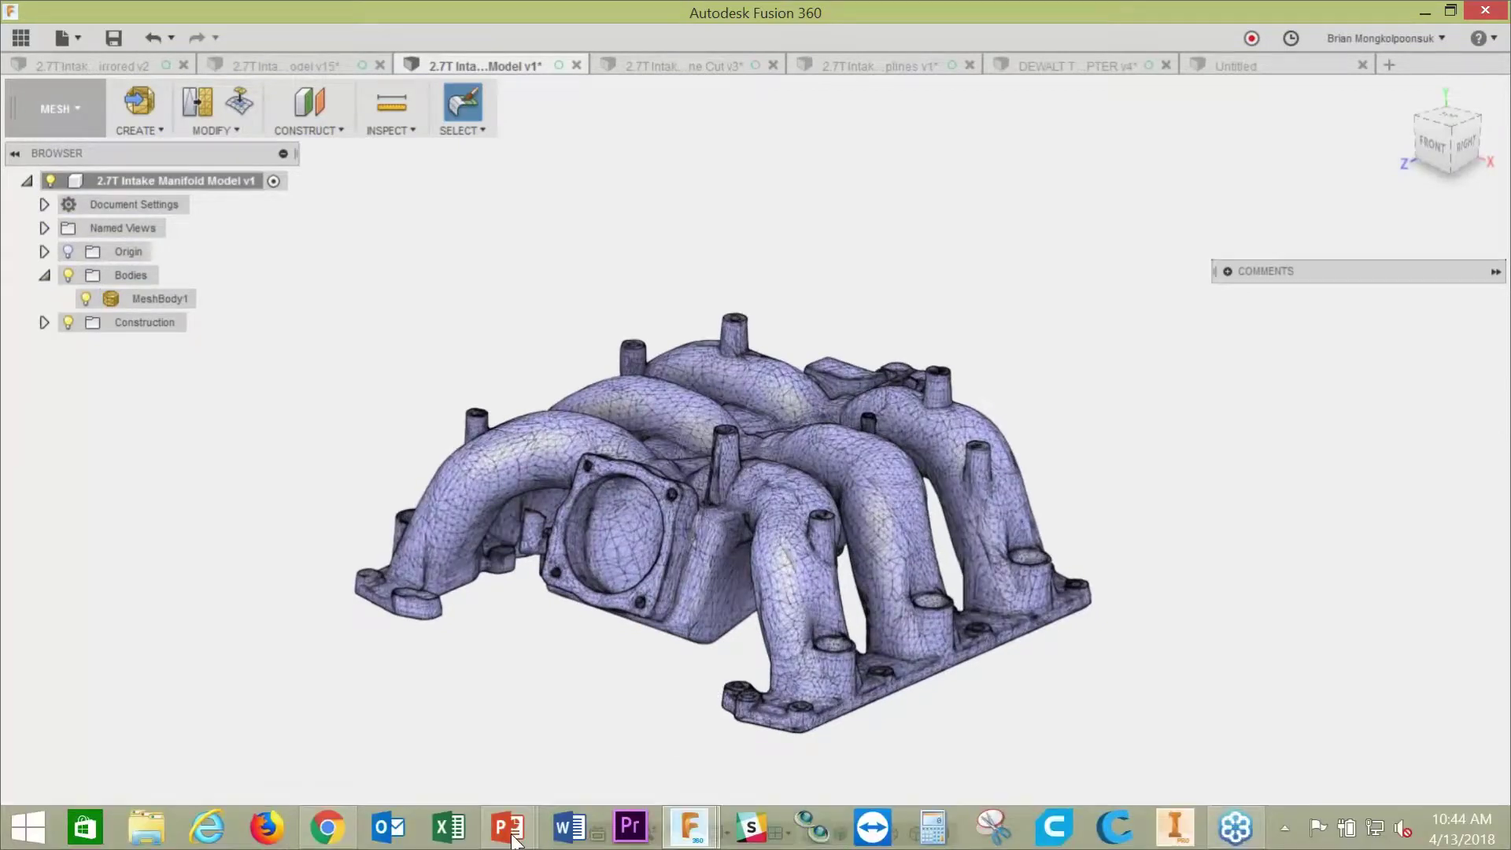
left_click(615, 728)
key("Left")
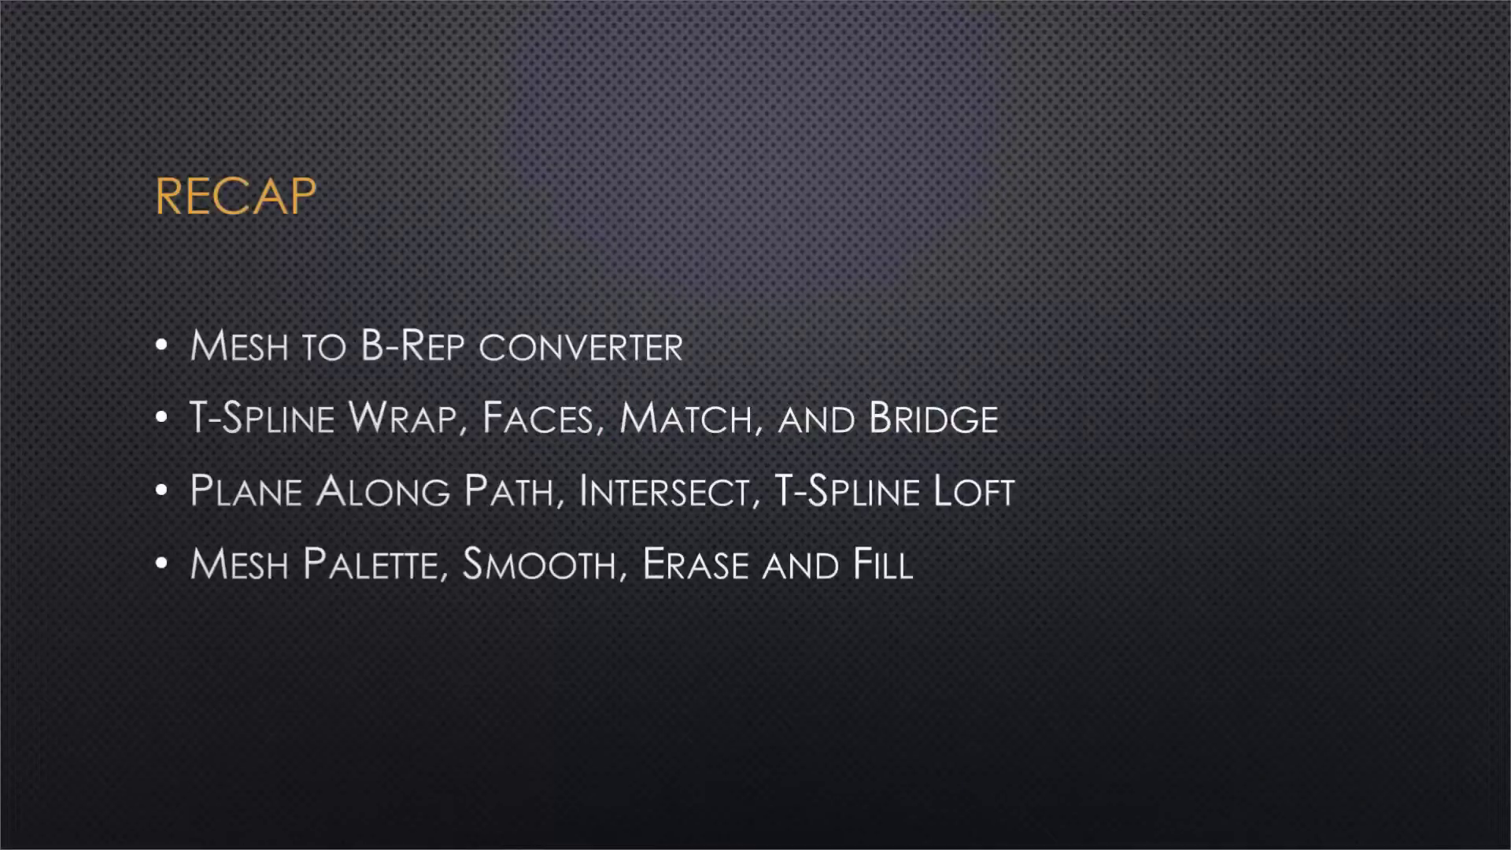